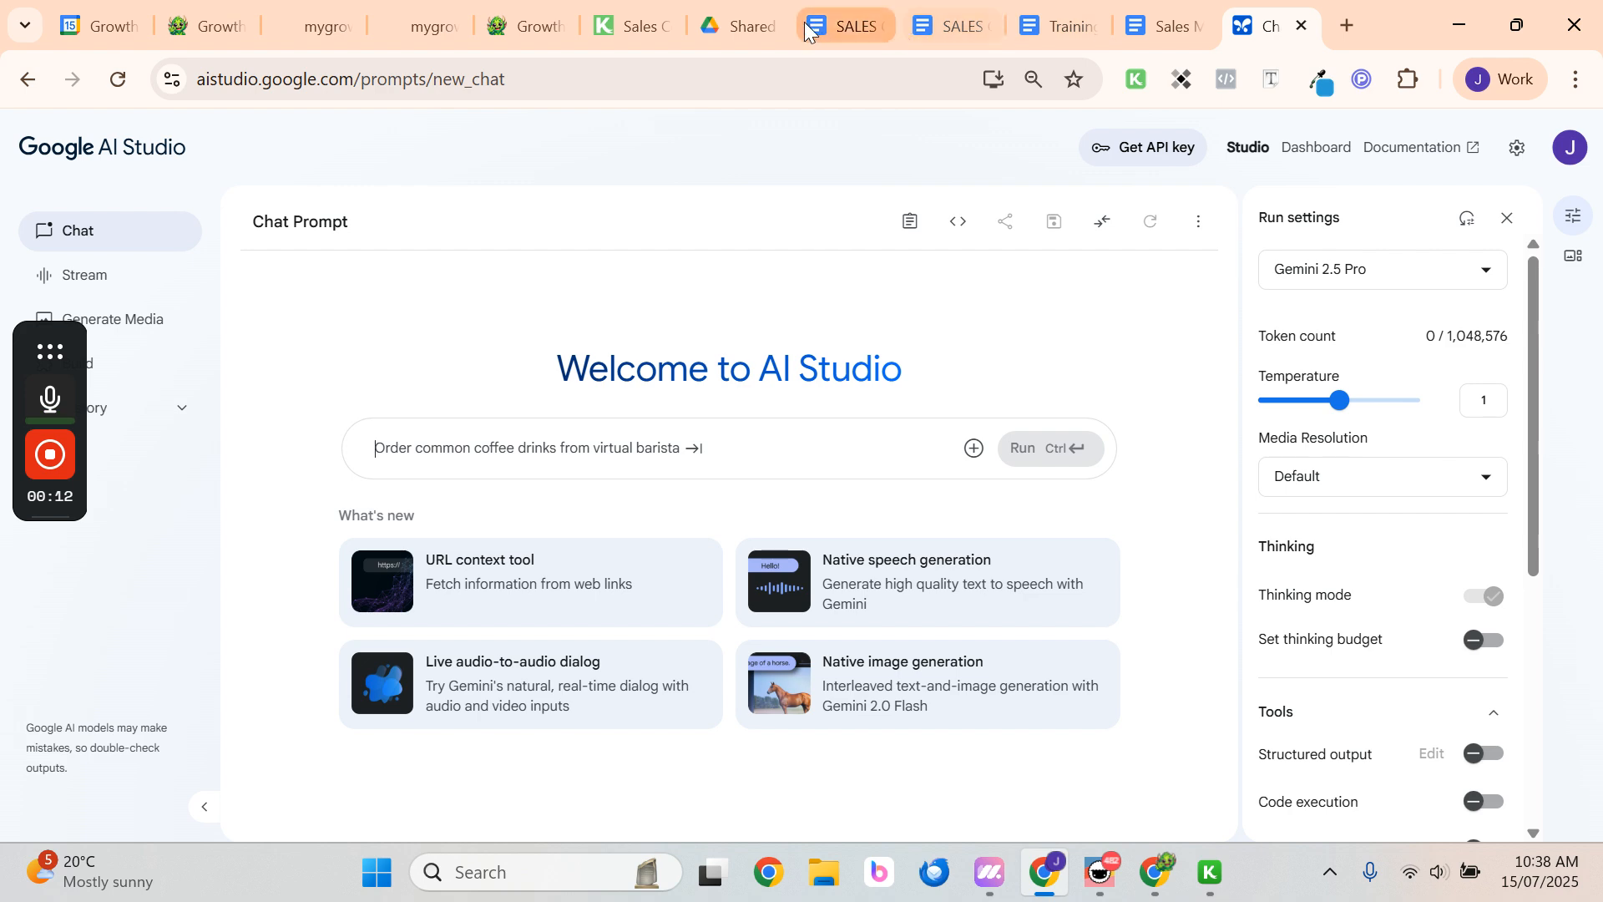
# Look over the client sales course, Golden Follow Up training and Sales Manager documents
pyautogui.click(952, 26)
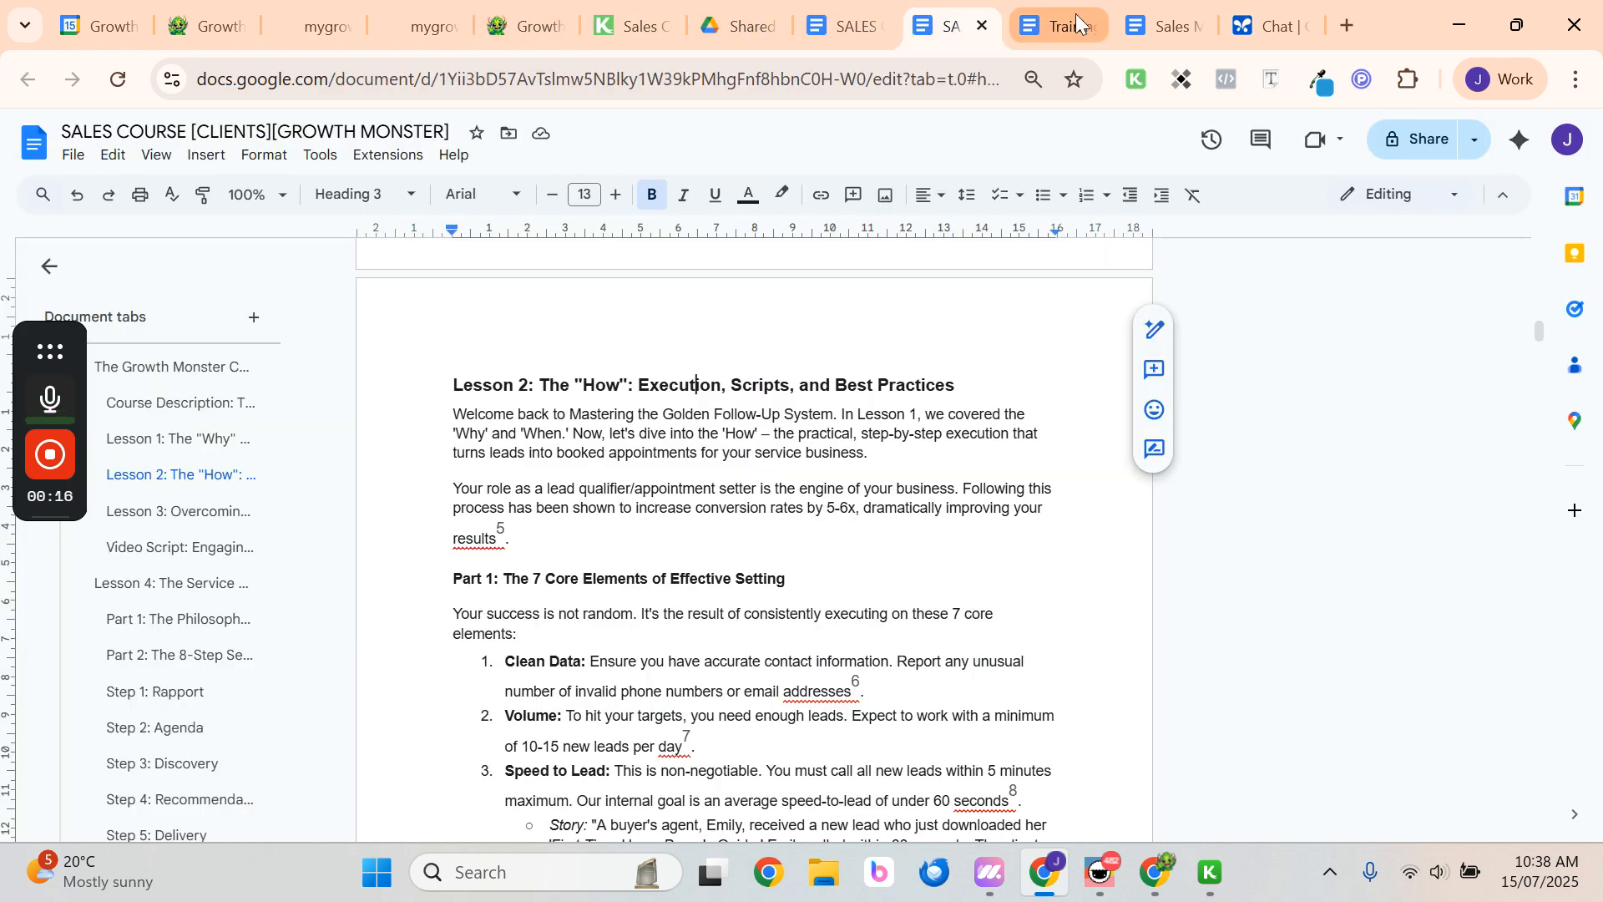
pyautogui.click(1075, 13)
pyautogui.click(988, 738)
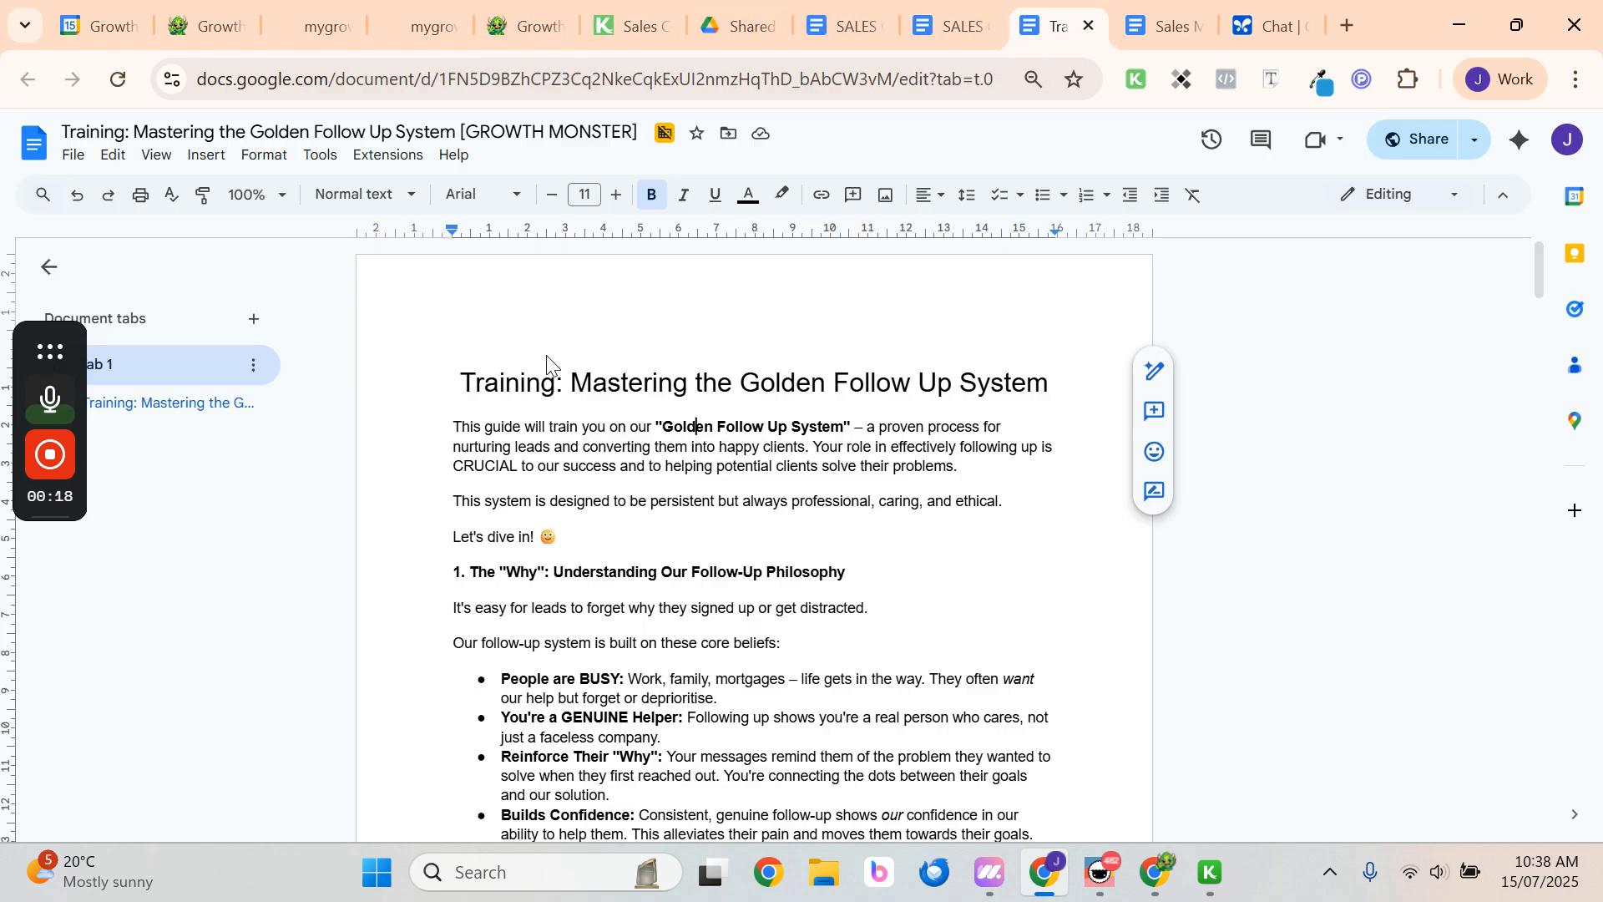
pyautogui.click(1173, 27)
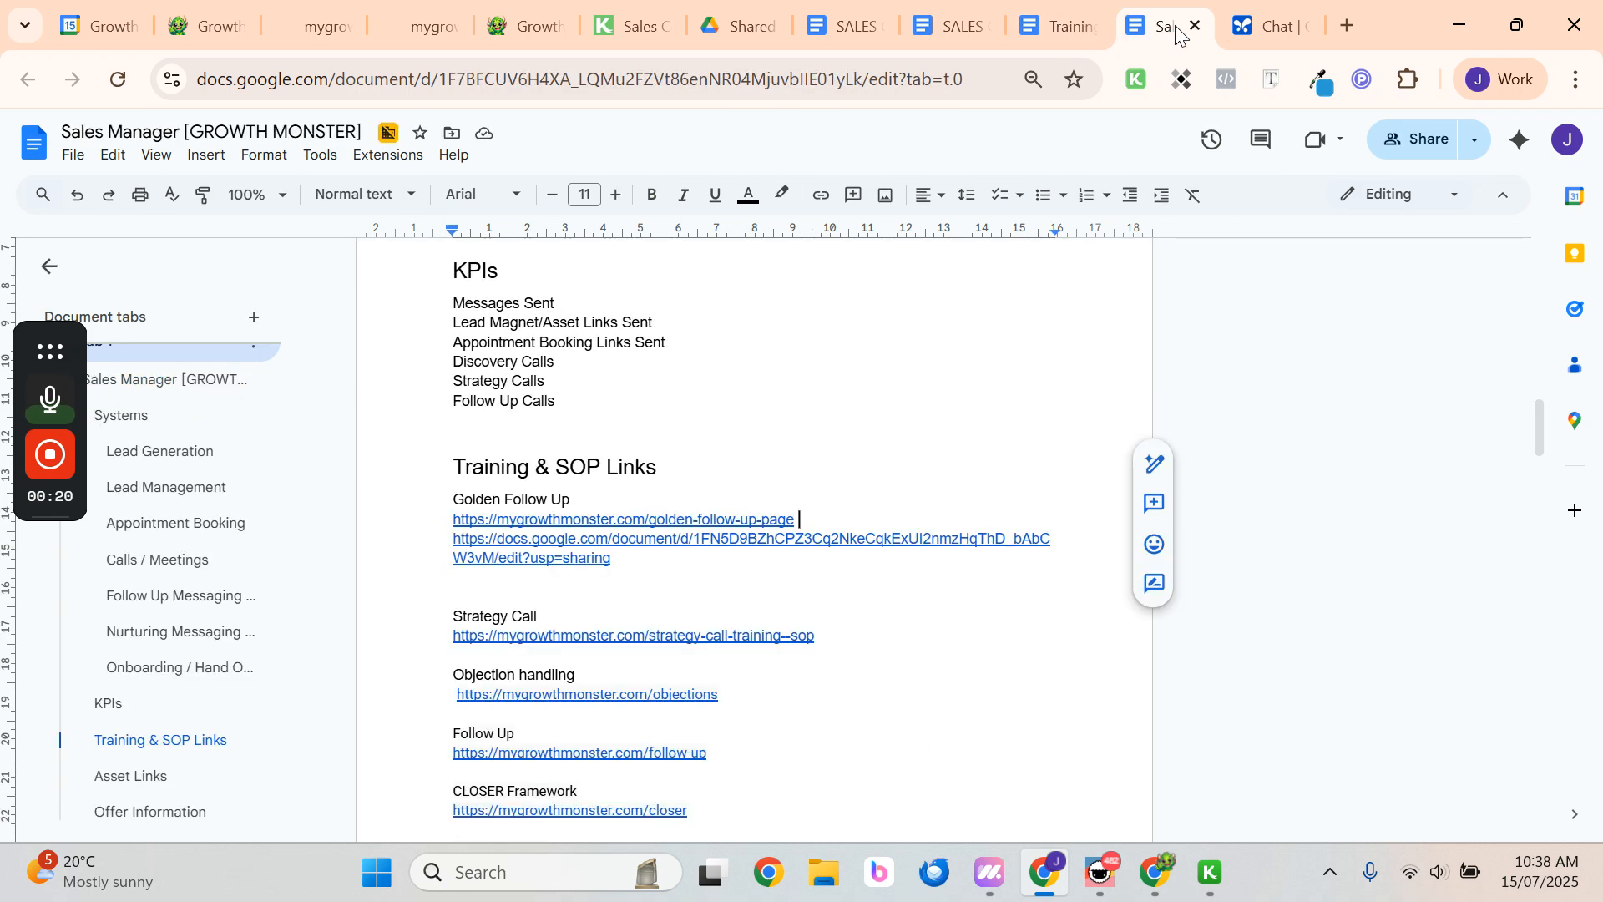
pyautogui.click(1426, 140)
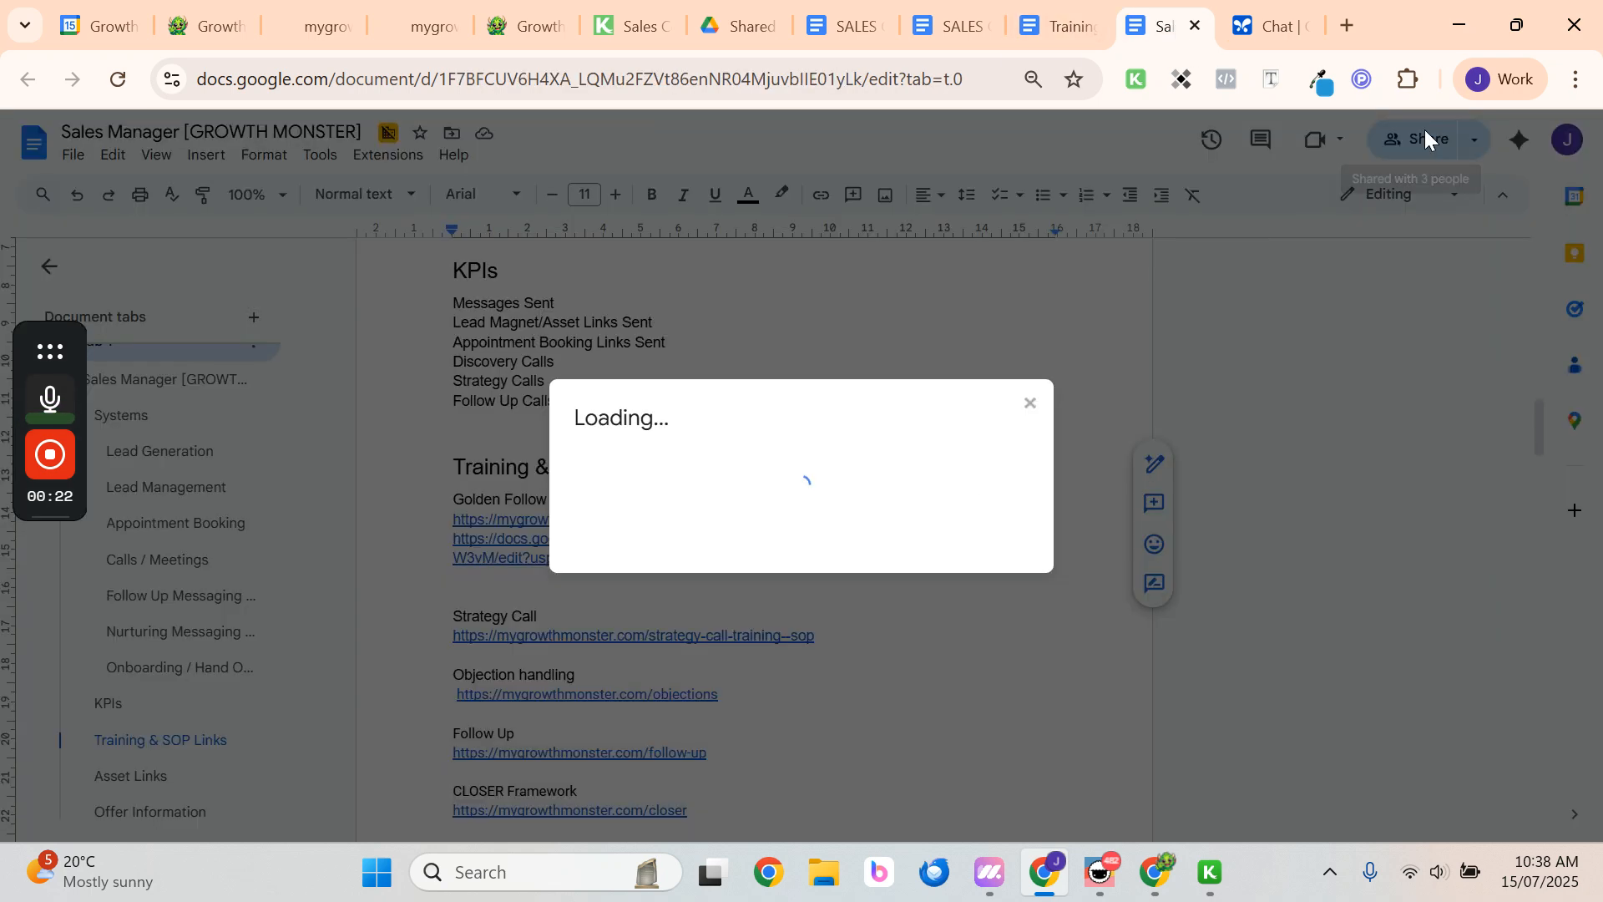
pyautogui.click(943, 741)
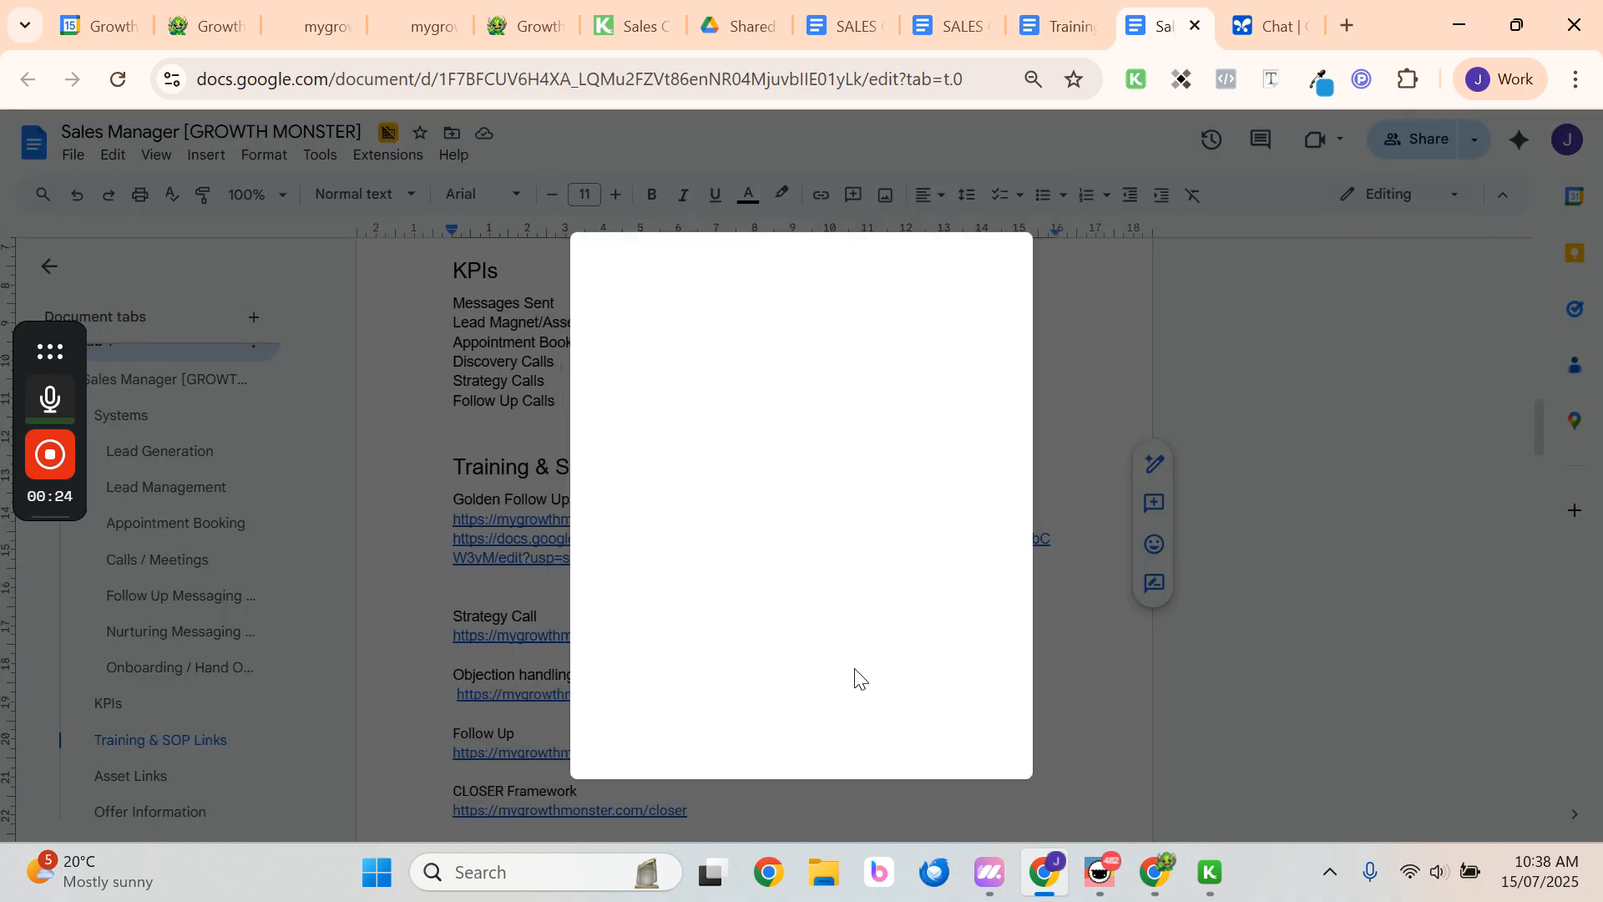
# Open the golden-follow-up-page link from the Training & SOP Links section in a new tab and skim the page
pyautogui.scroll(-3, 652, 520)
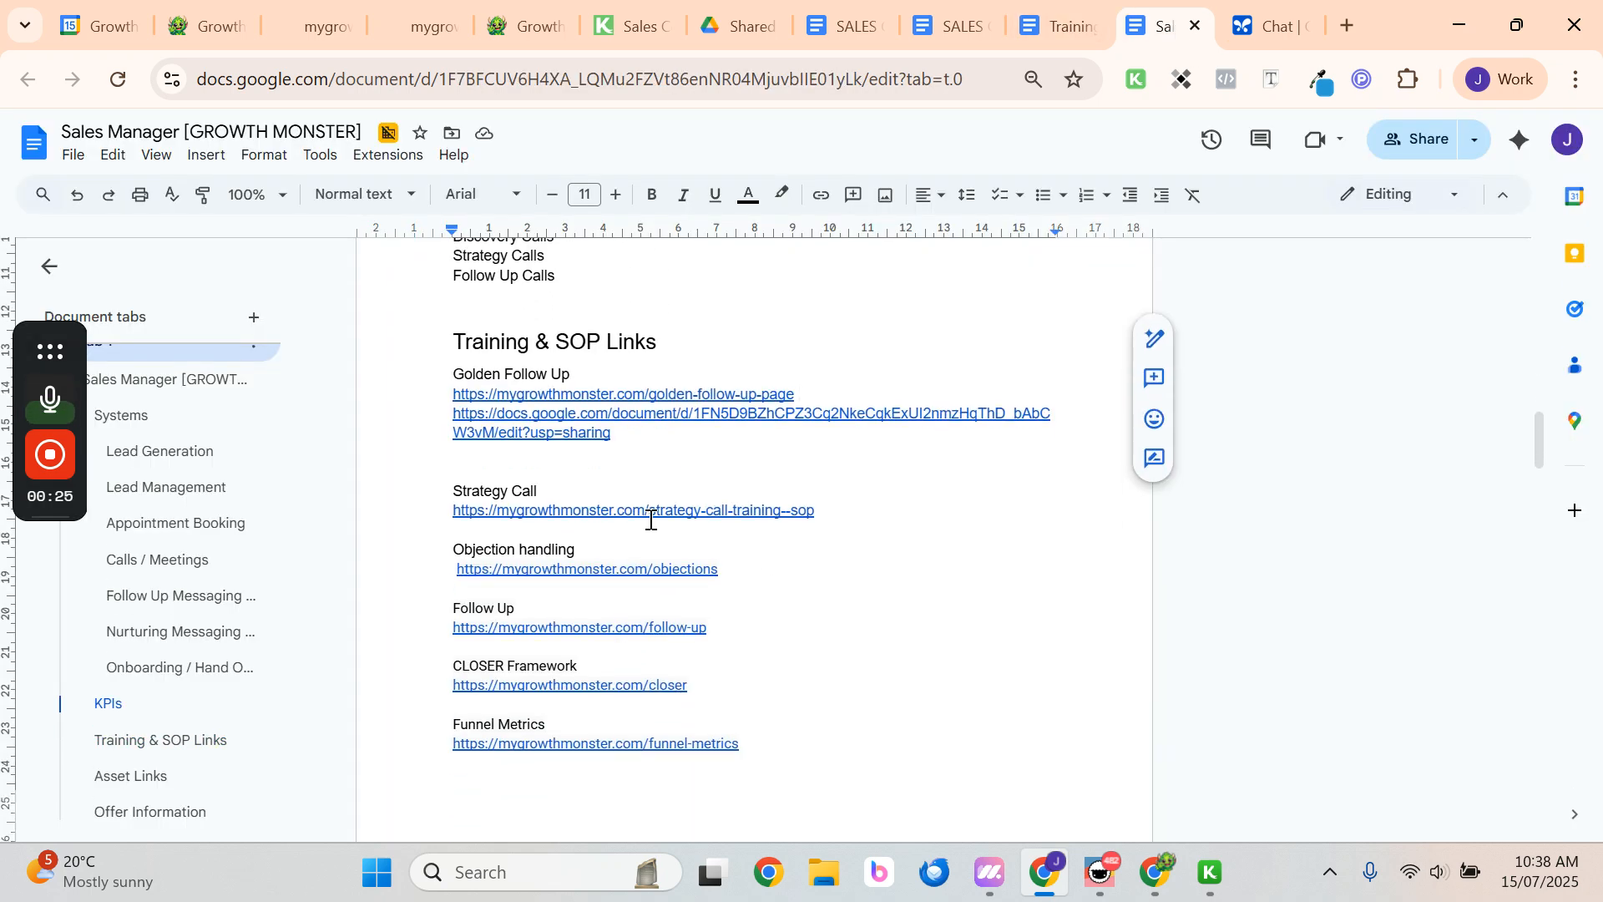
pyautogui.click(688, 399)
pyautogui.click(696, 424)
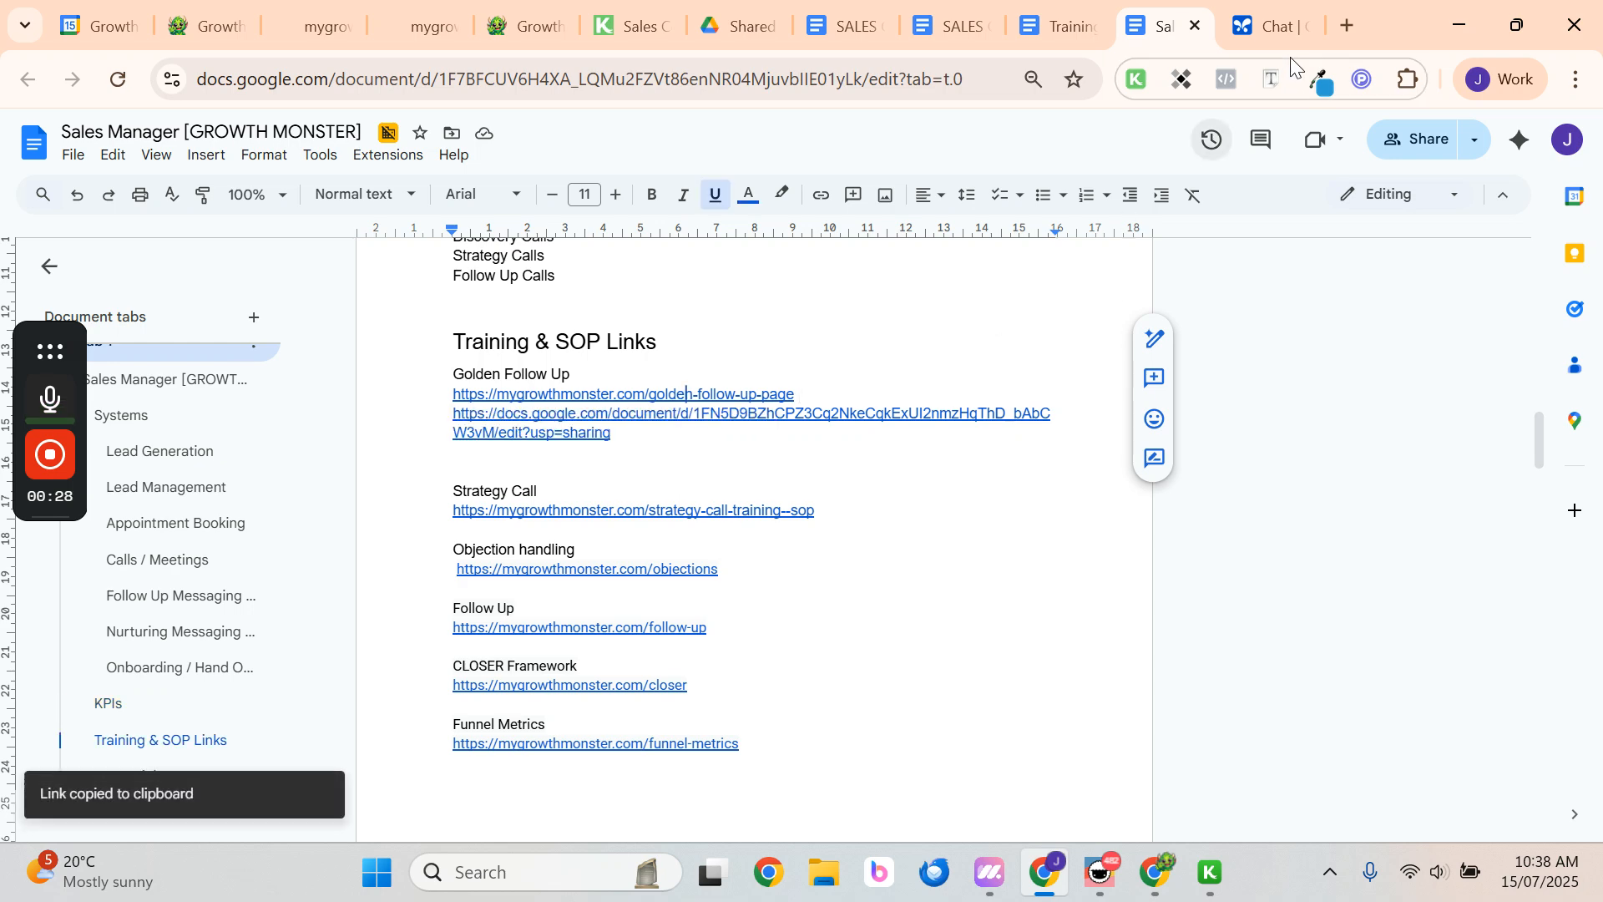
pyautogui.click(1347, 24)
pyautogui.hotkey('ctrl', 'v')
pyautogui.press('Return')
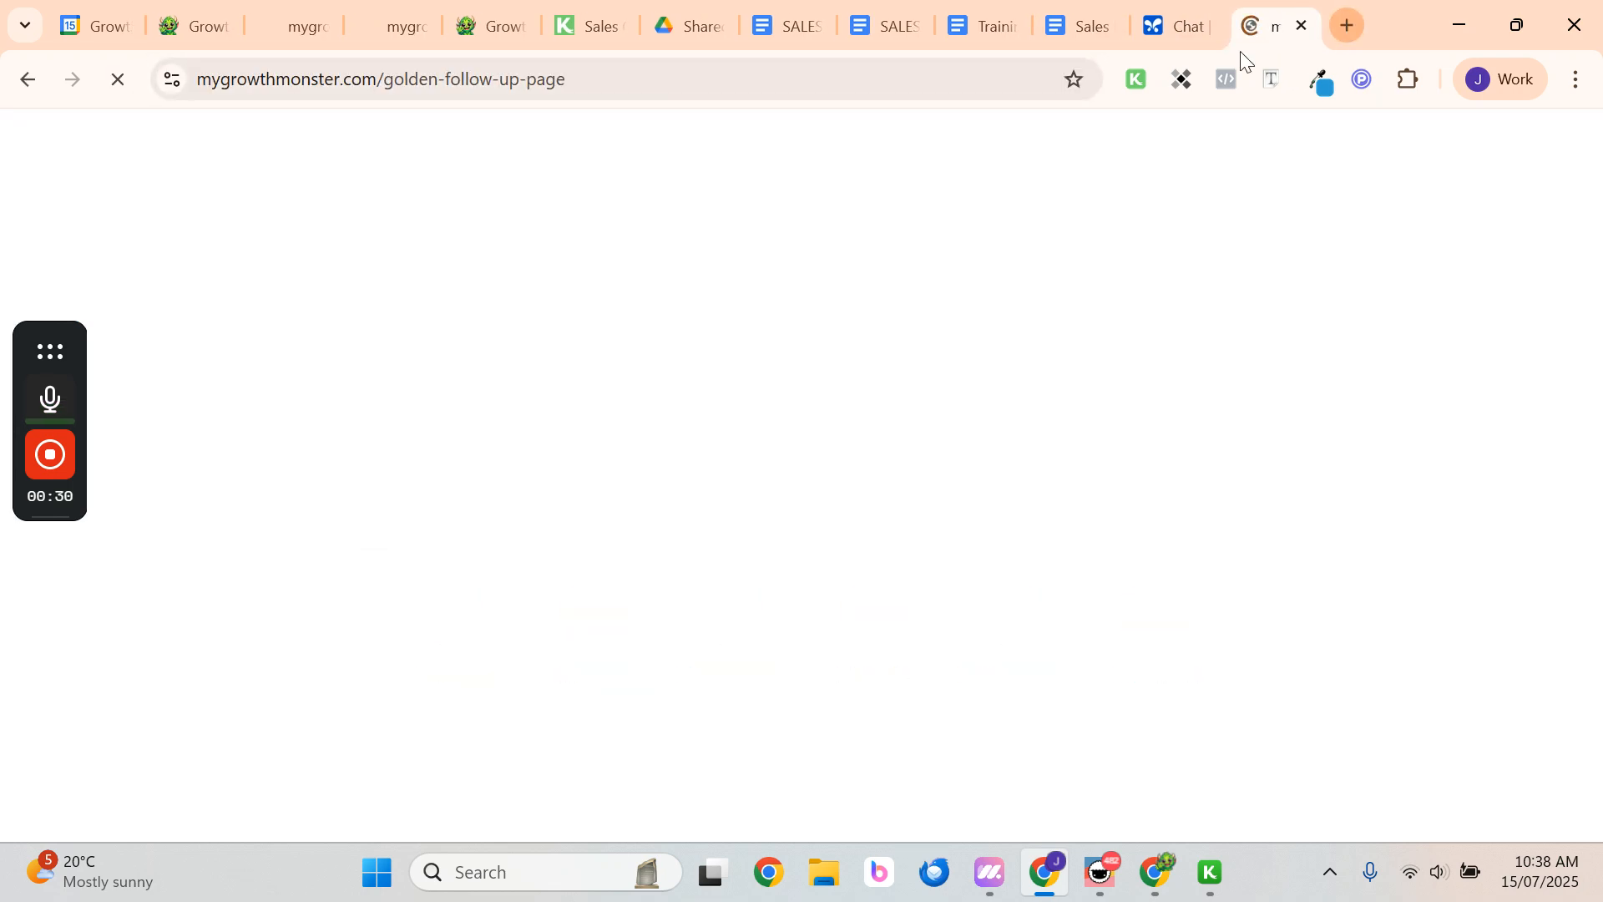
pyautogui.scroll(-20, 760, 426)
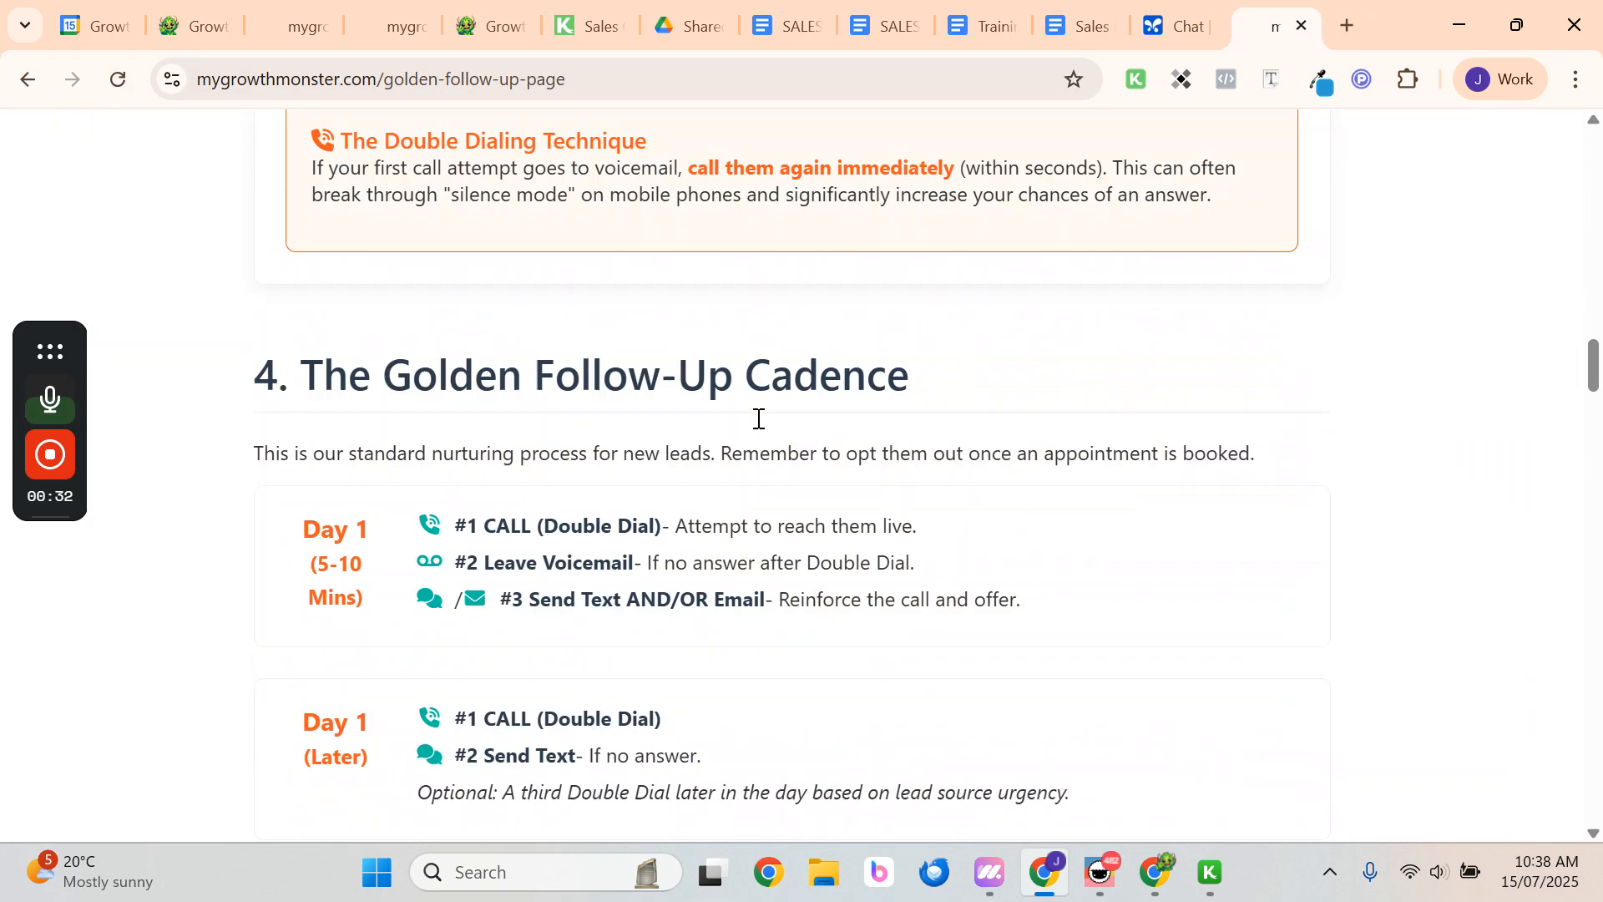
pyautogui.scroll(-20, 760, 417)
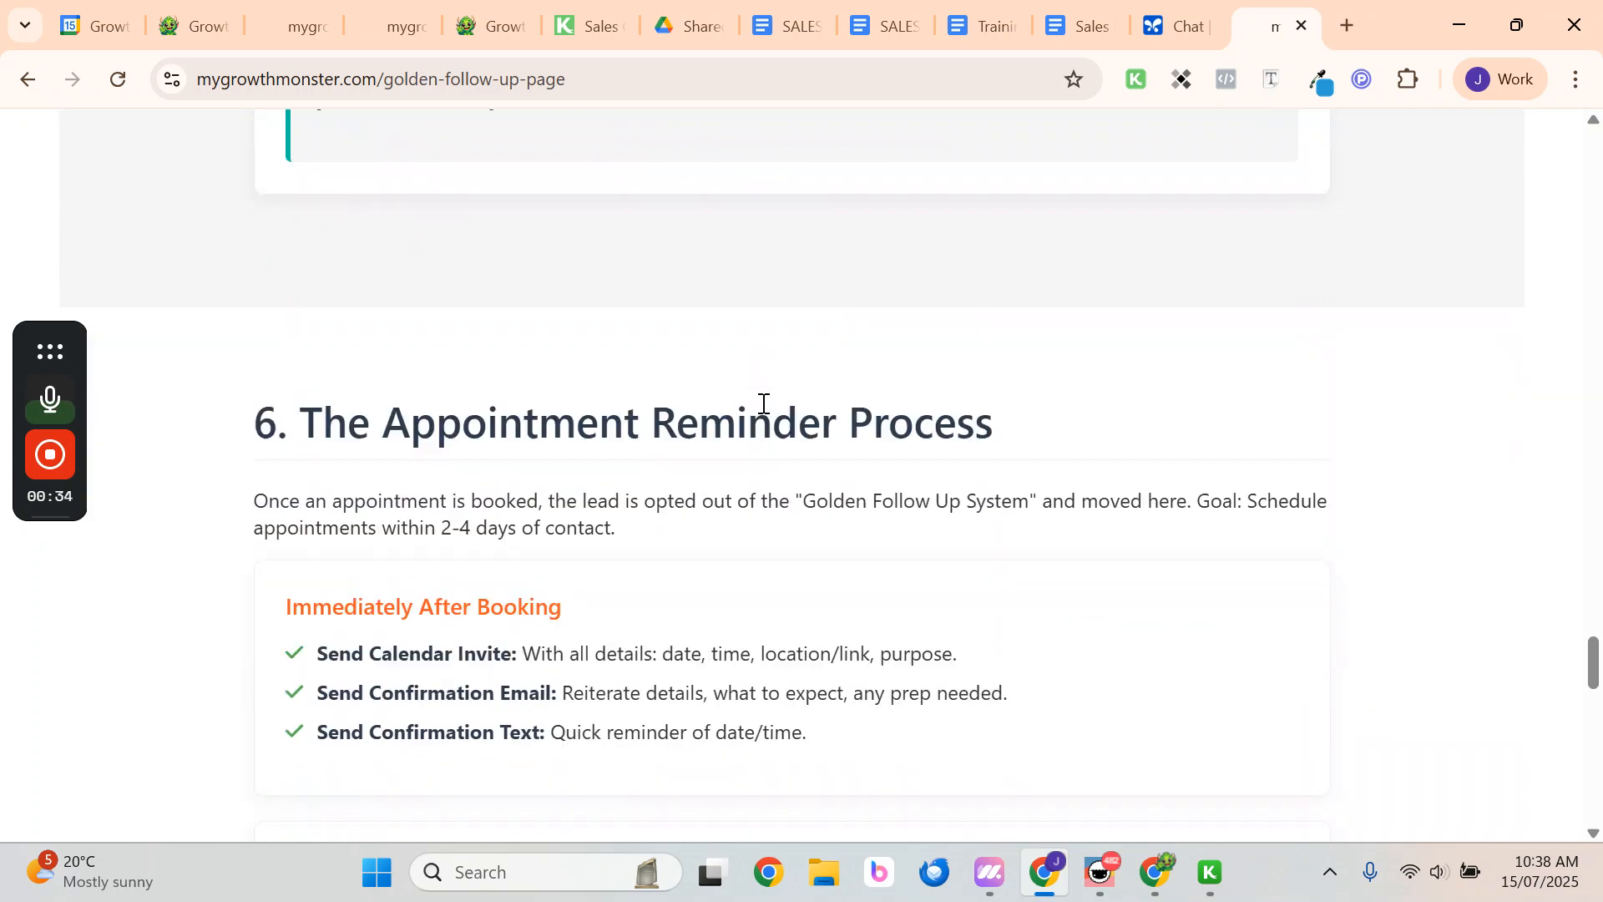
pyautogui.scroll(20, 760, 401)
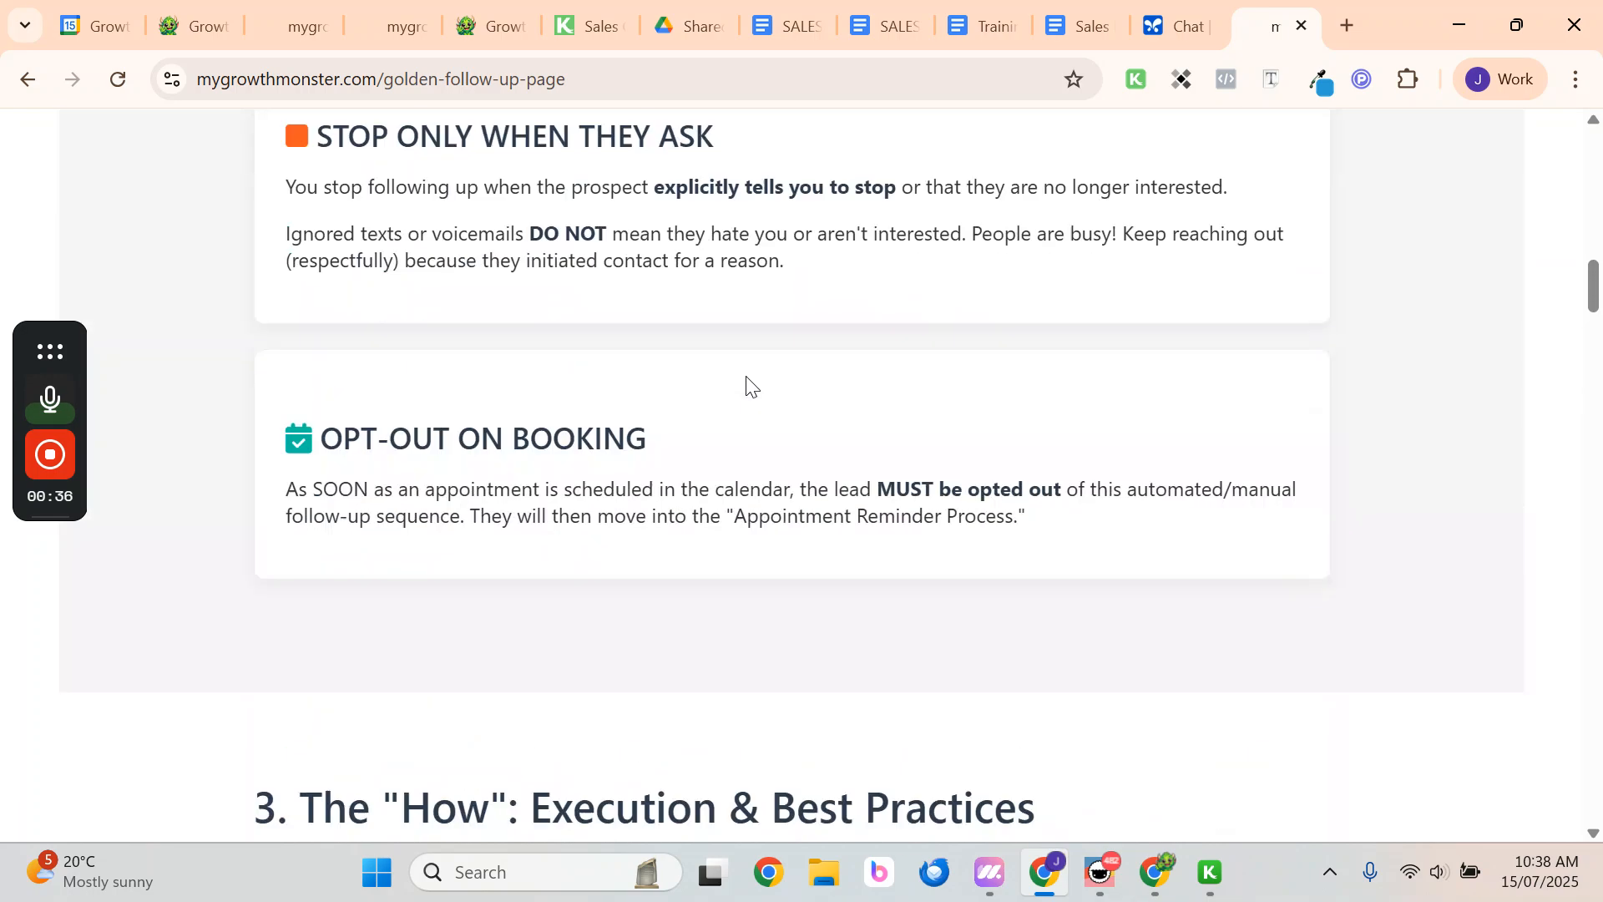
pyautogui.scroll(15, 747, 386)
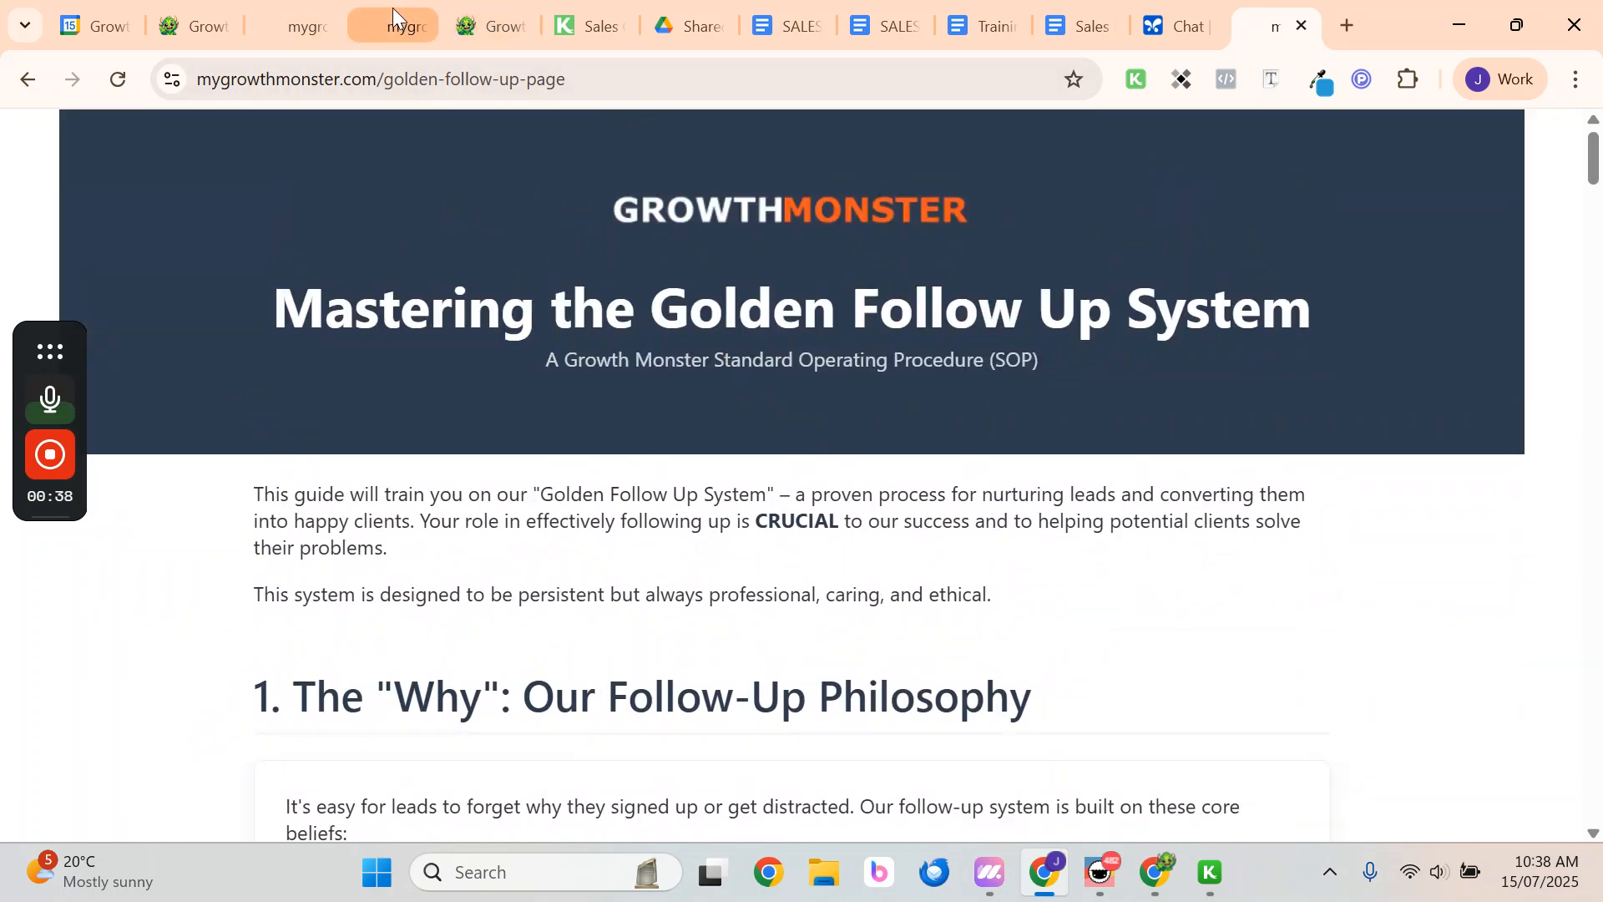
# Go to the funnel builder and reopen the Team Training SOPs funnel from the Training folder
pyautogui.click(392, 10)
pyautogui.click(177, 18)
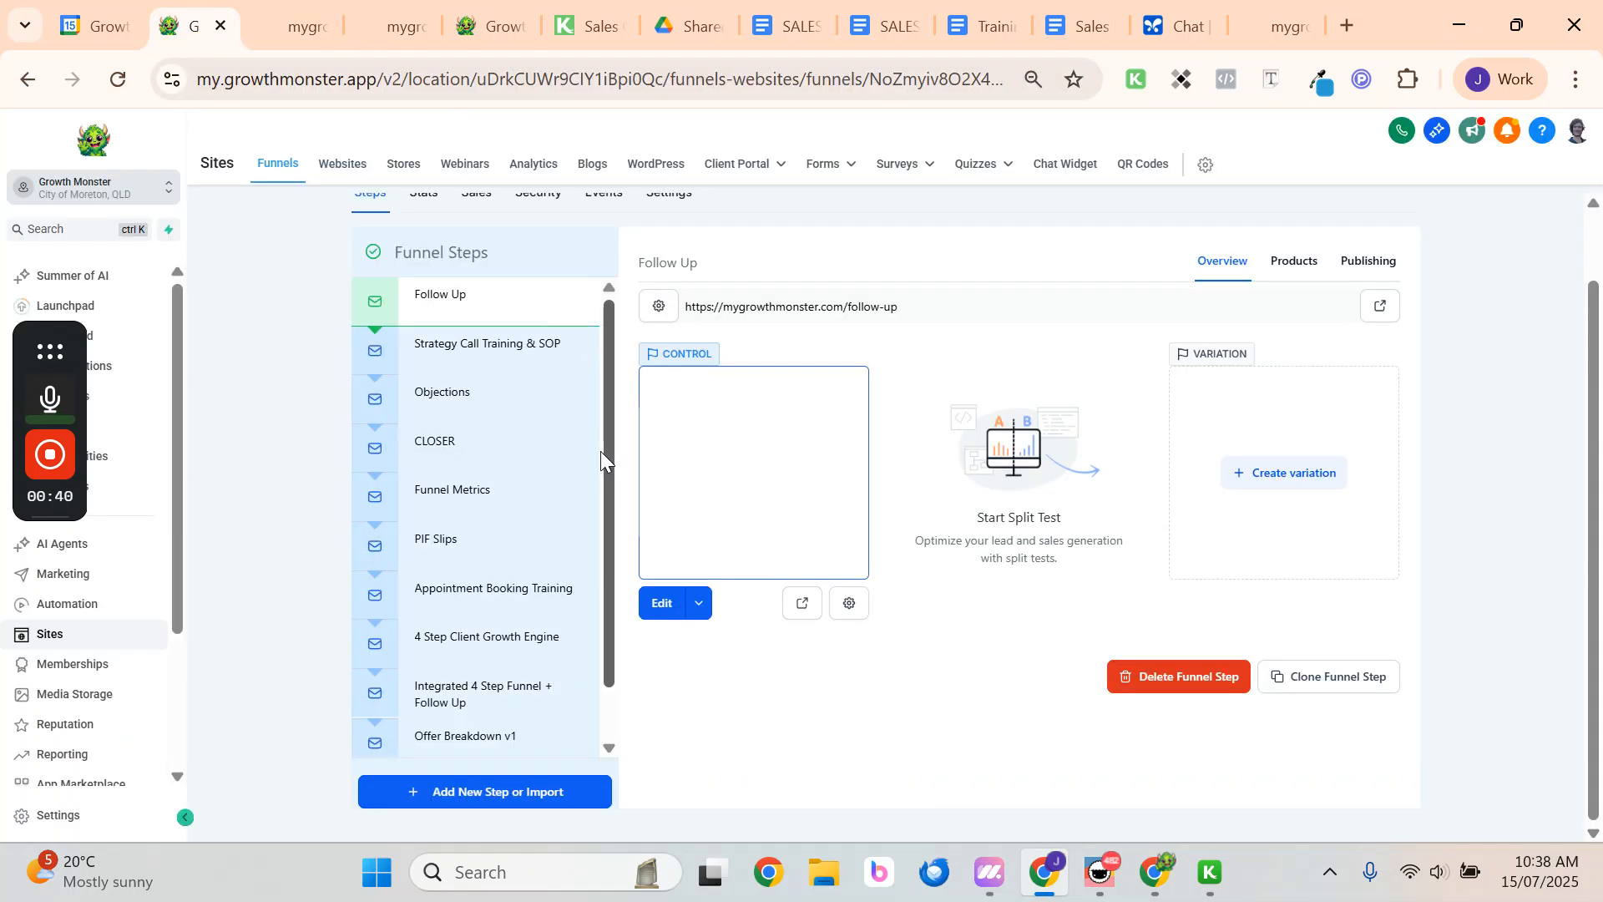
pyautogui.scroll(1, 601, 455)
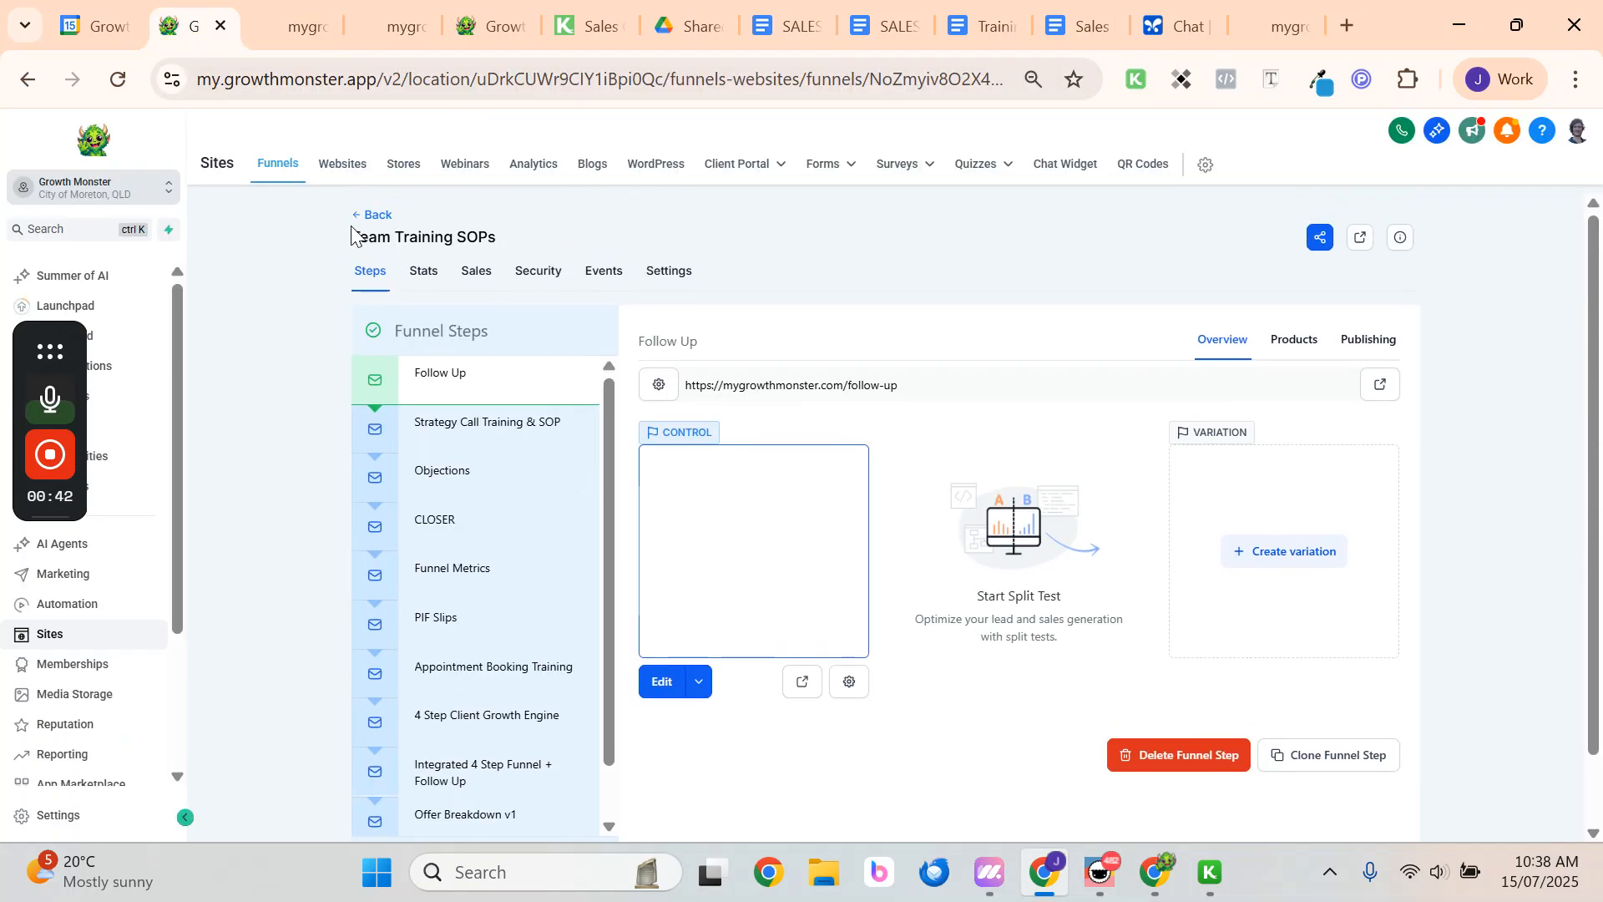
pyautogui.click(94, 633)
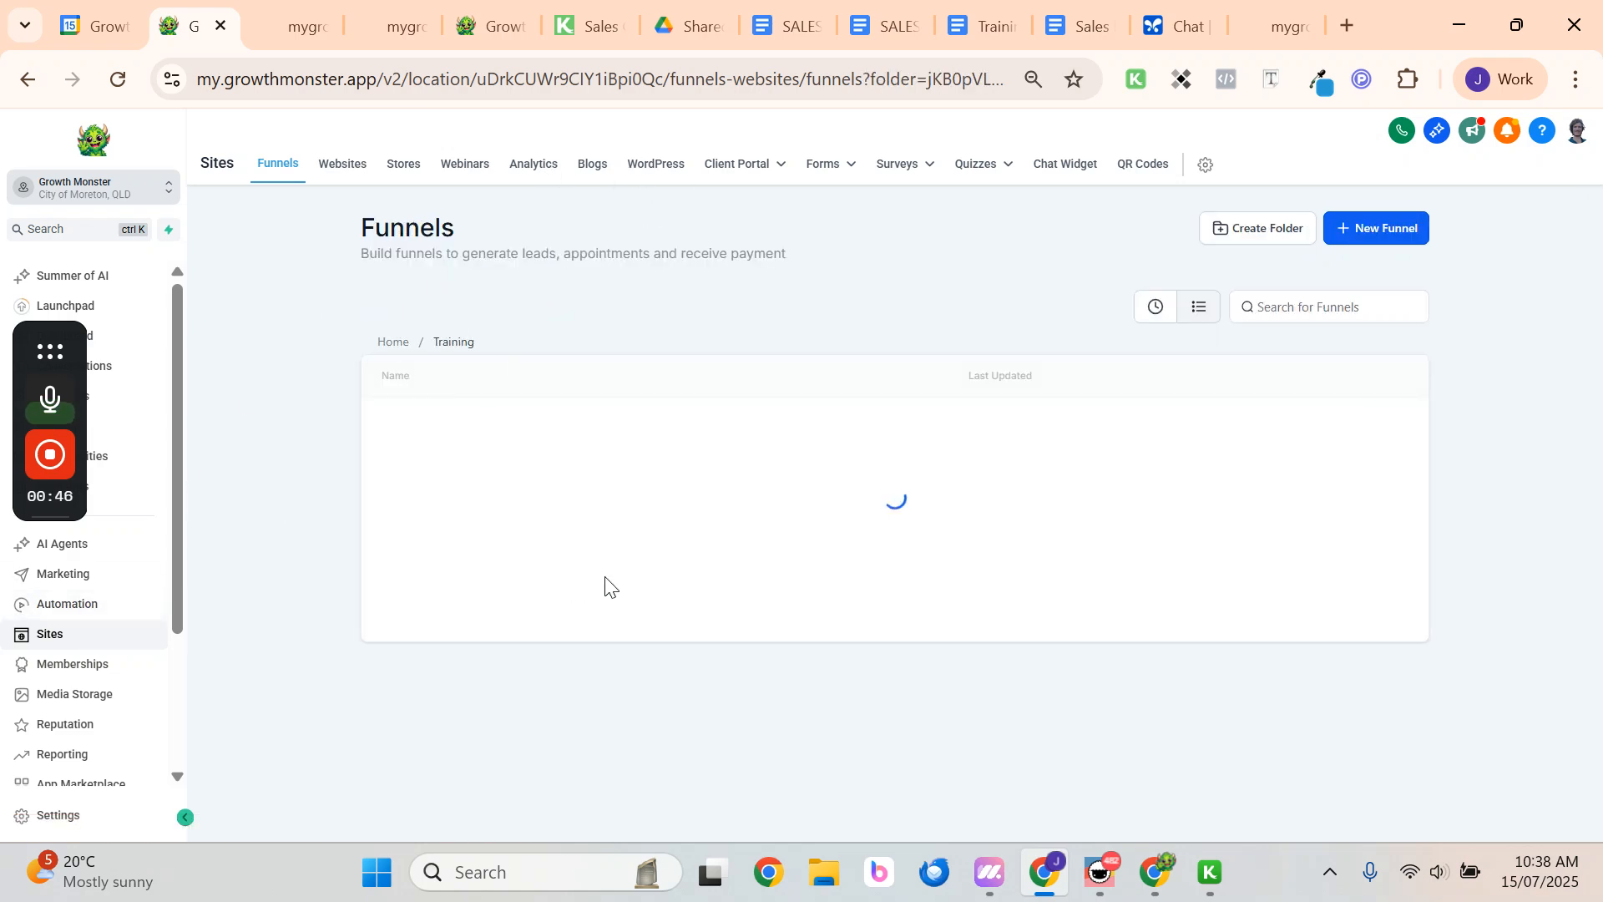
pyautogui.click(441, 482)
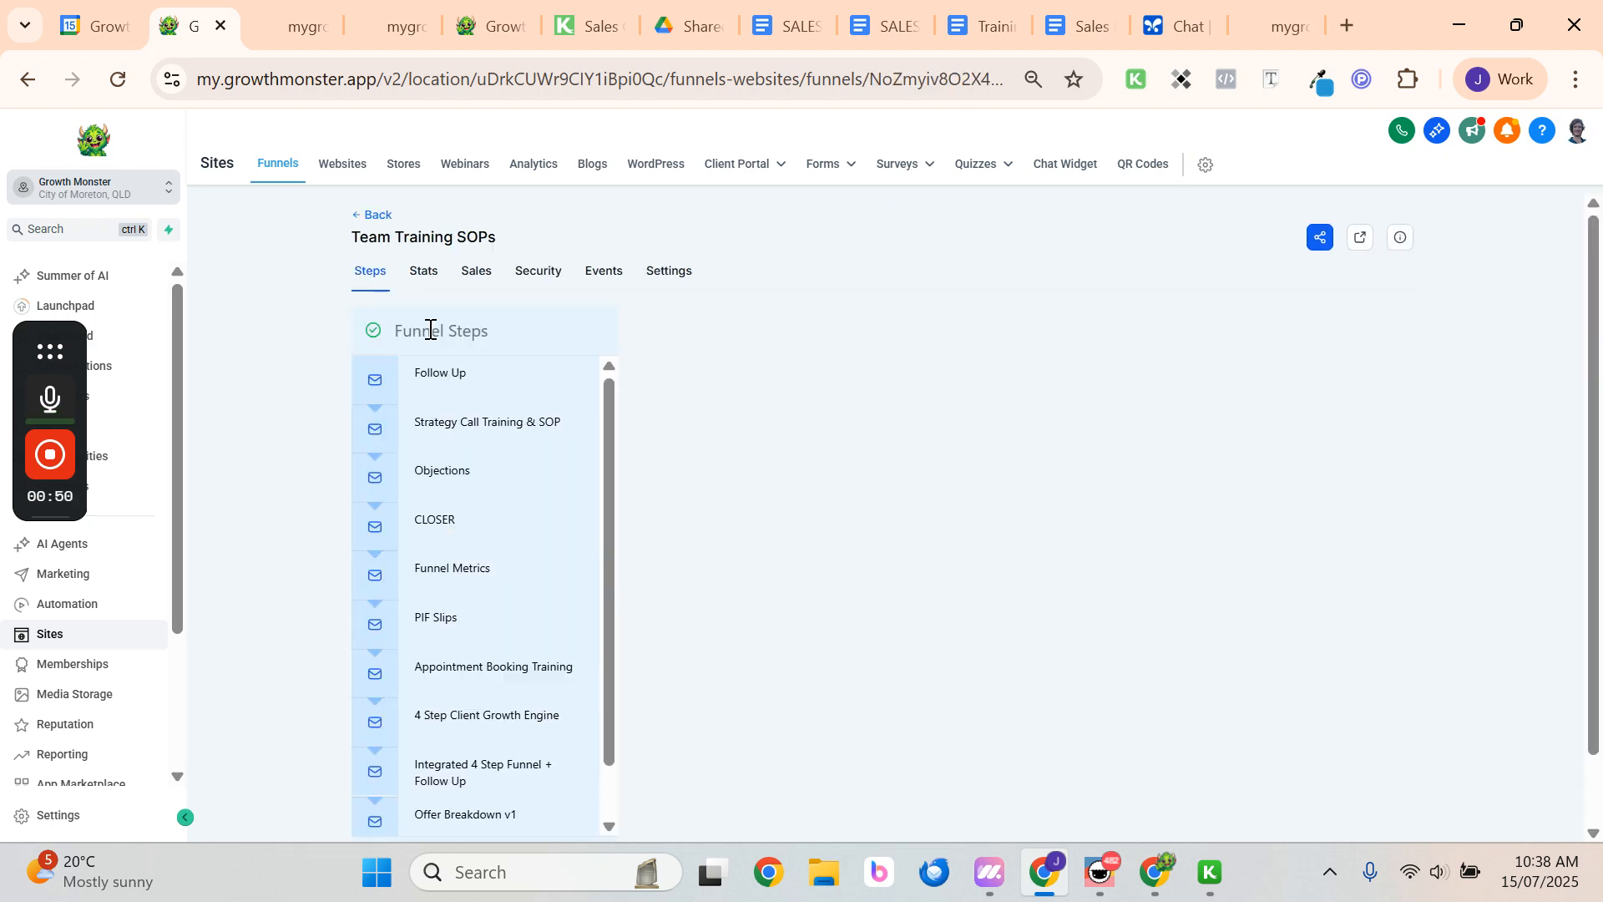
# Preview the live page of the Follow Up funnel step, and close the preview
pyautogui.click(456, 377)
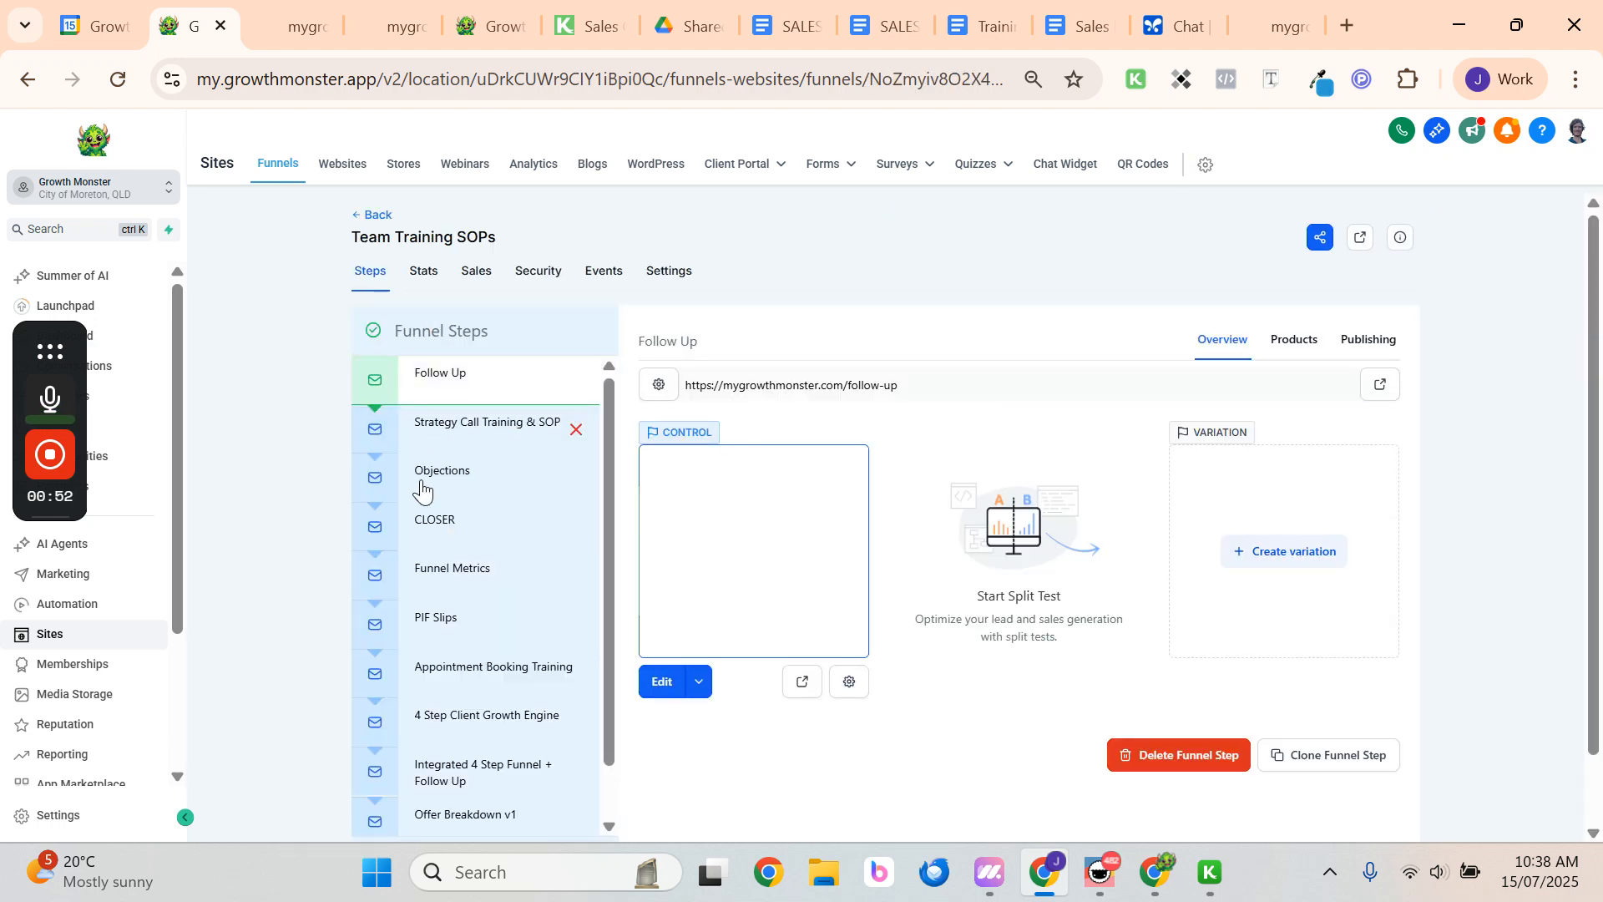
pyautogui.scroll(-3, 512, 608)
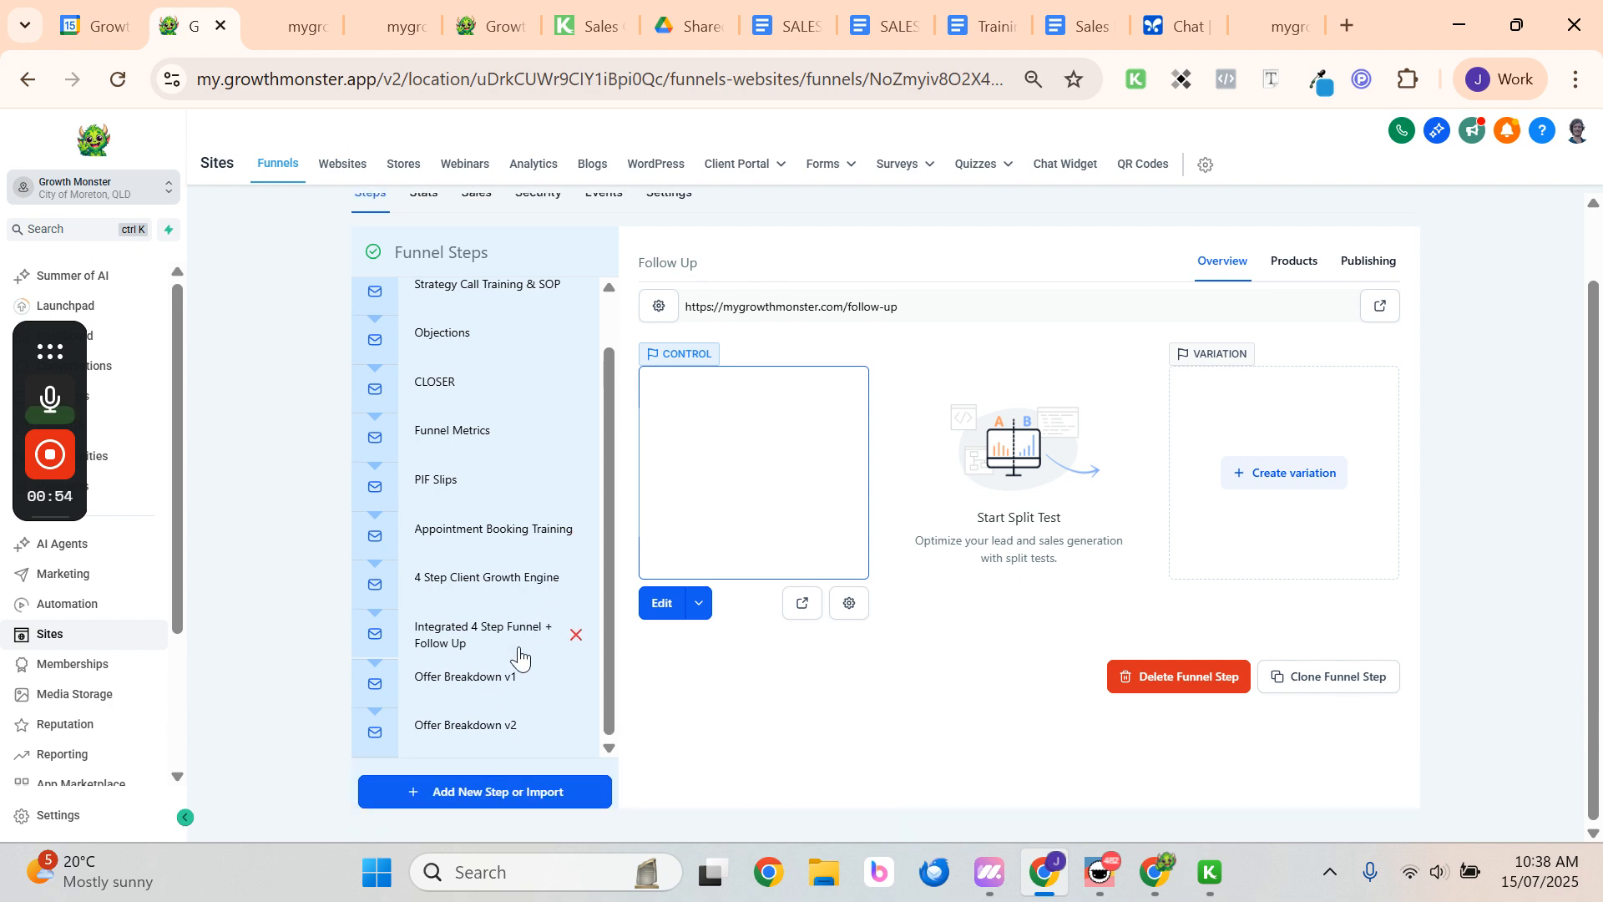
pyautogui.scroll(2, 518, 654)
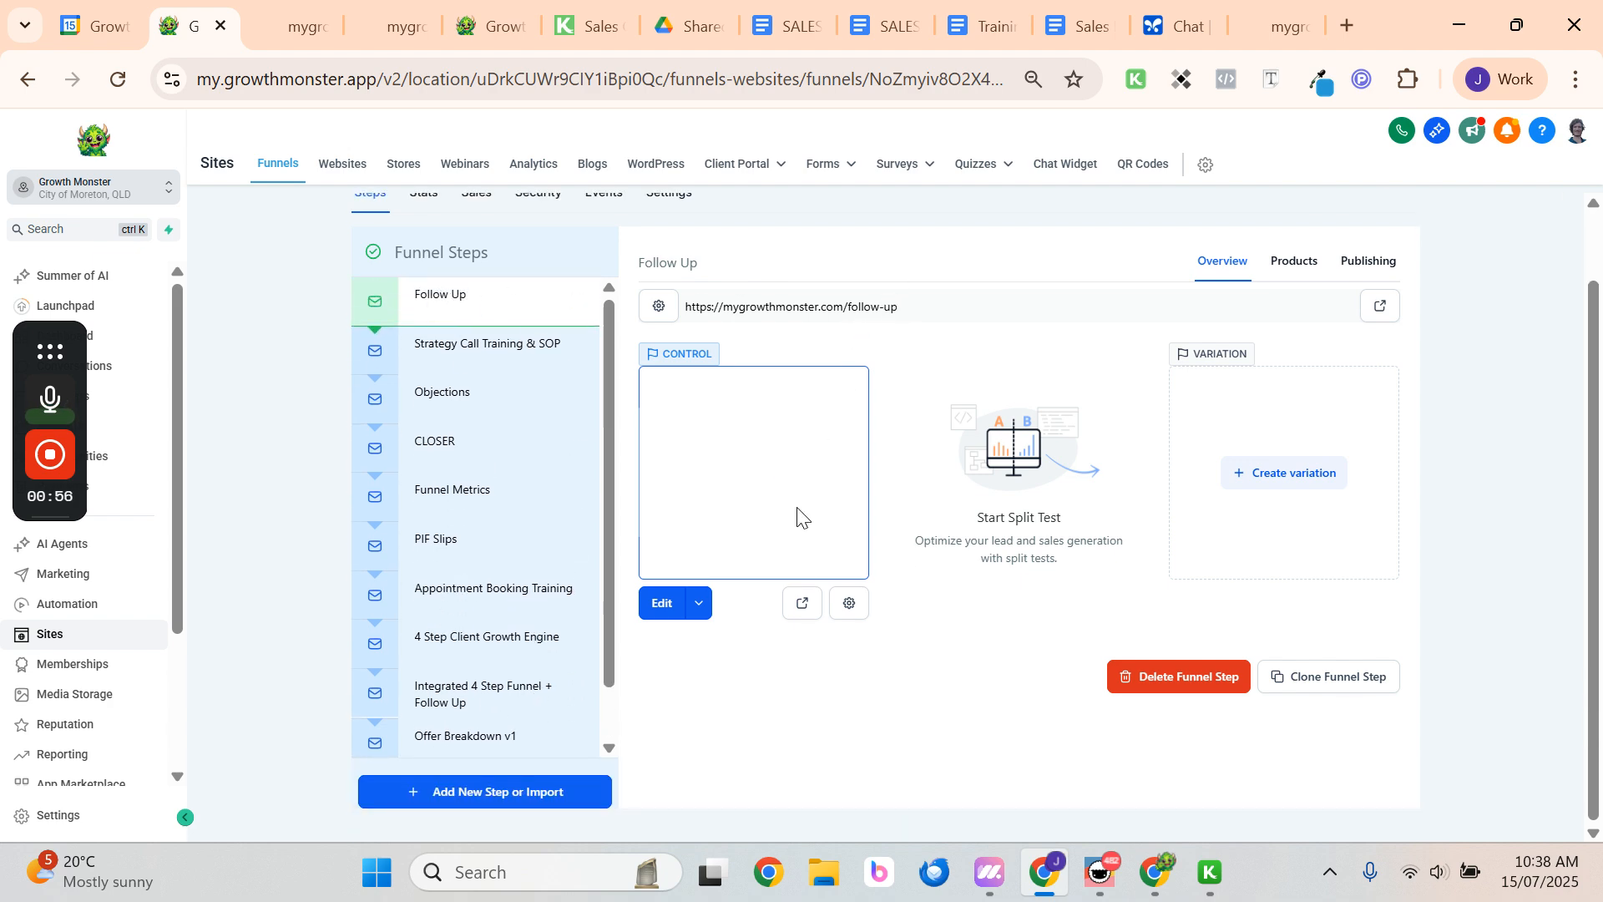
pyautogui.click(803, 603)
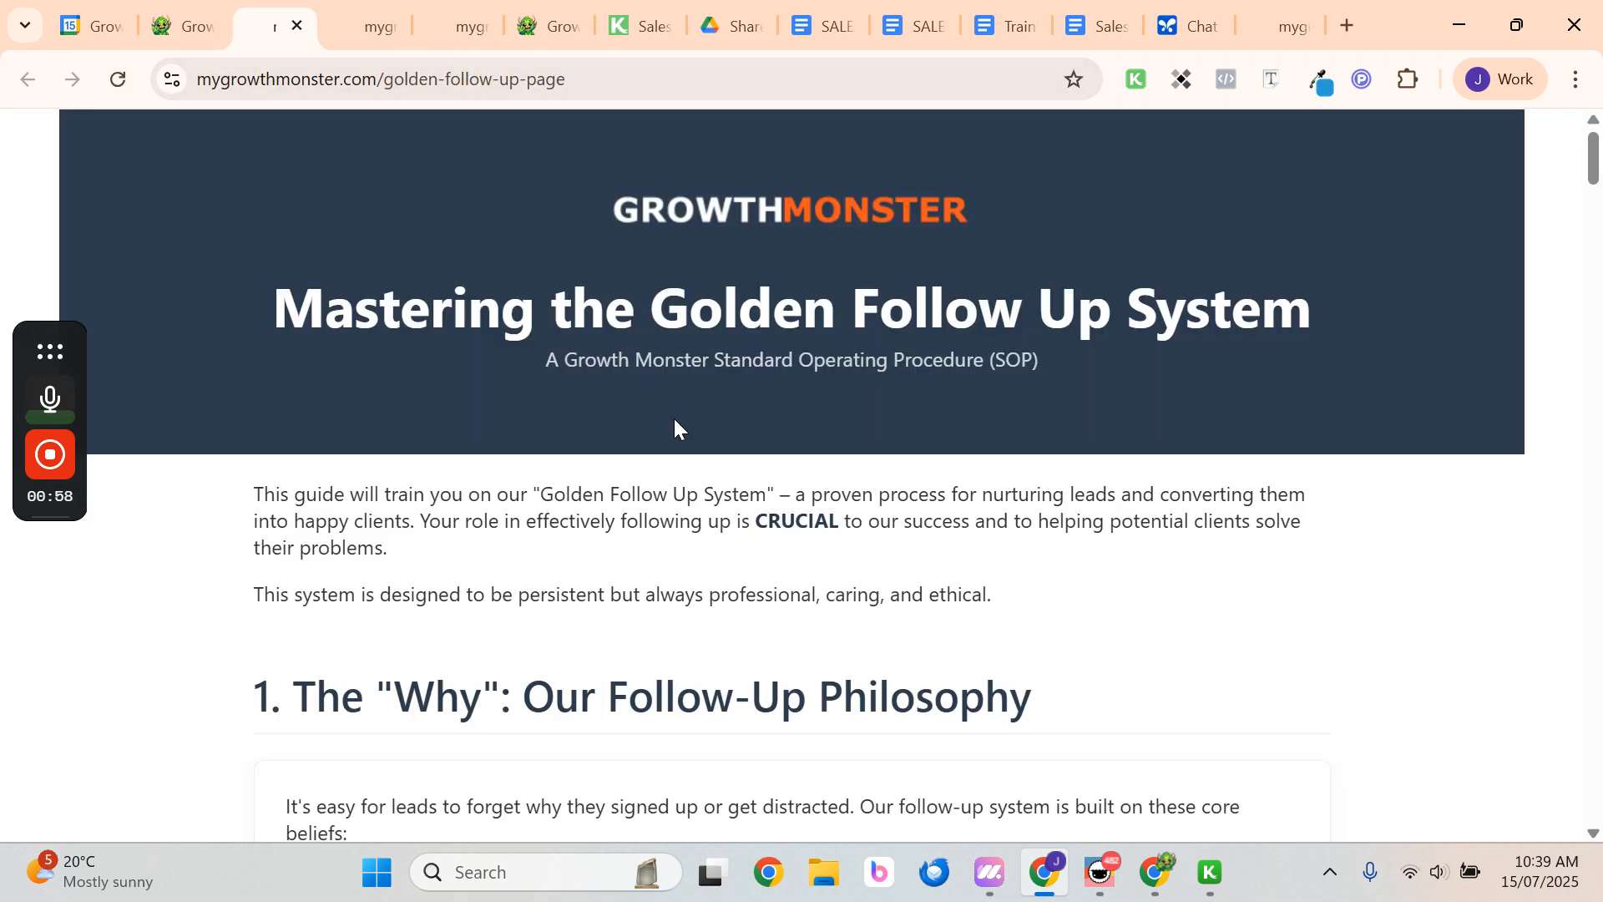
pyautogui.scroll(-5, 675, 427)
pyautogui.scroll(5, 674, 428)
pyautogui.click(297, 26)
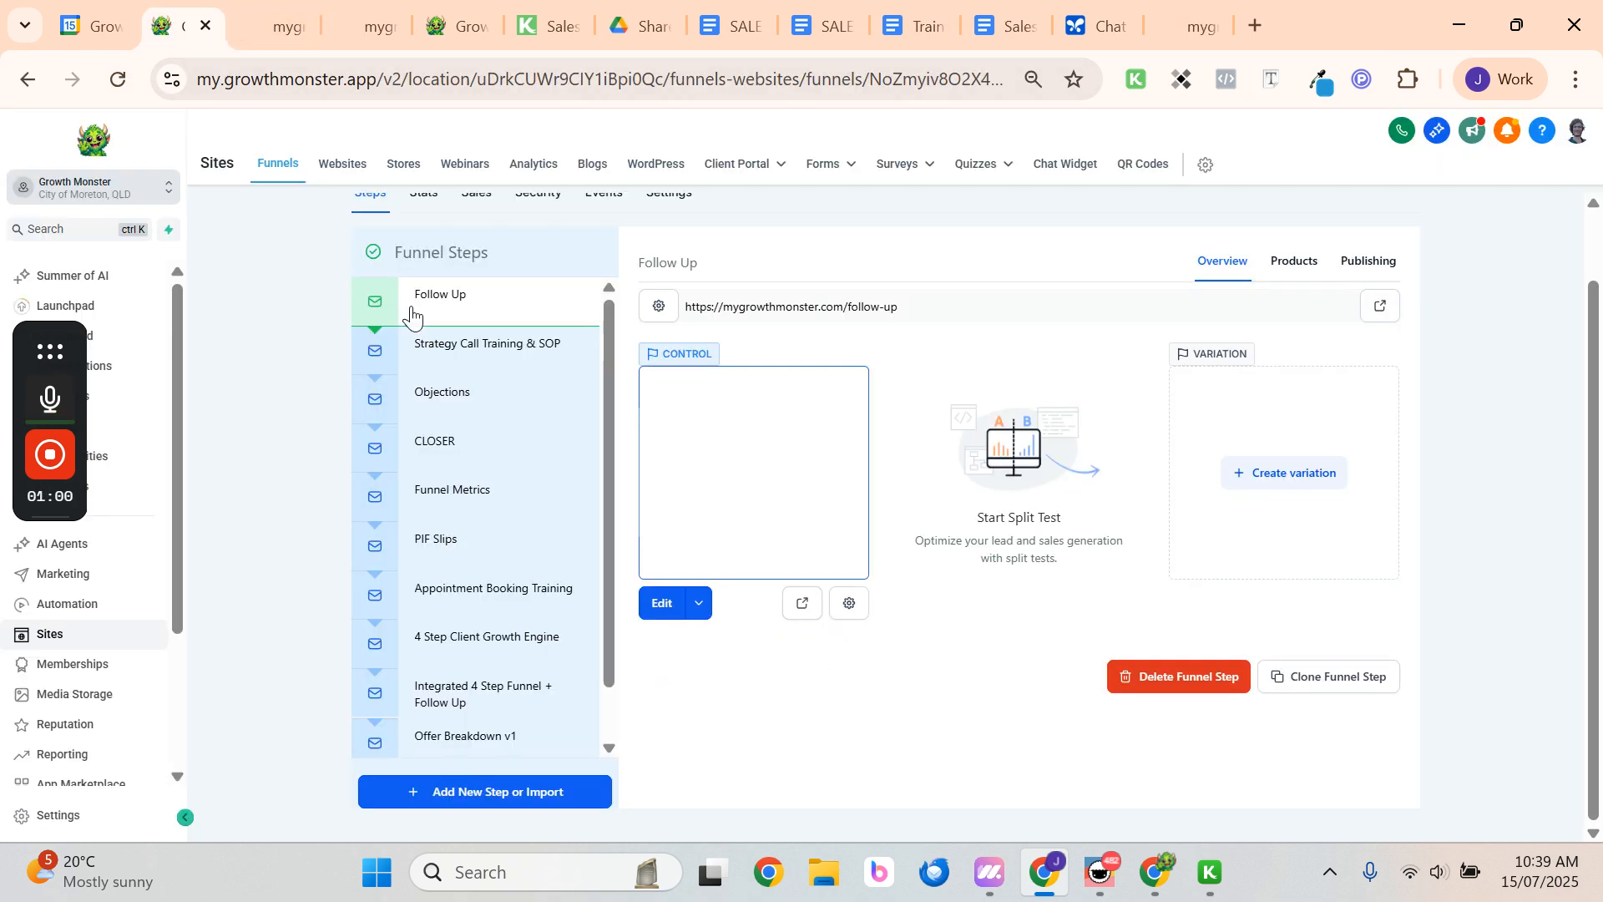
# Look through the other training steps of the Team Training SOPs funnel, from Objections to the offer breakdowns
pyautogui.click(447, 398)
pyautogui.click(447, 442)
pyautogui.click(495, 498)
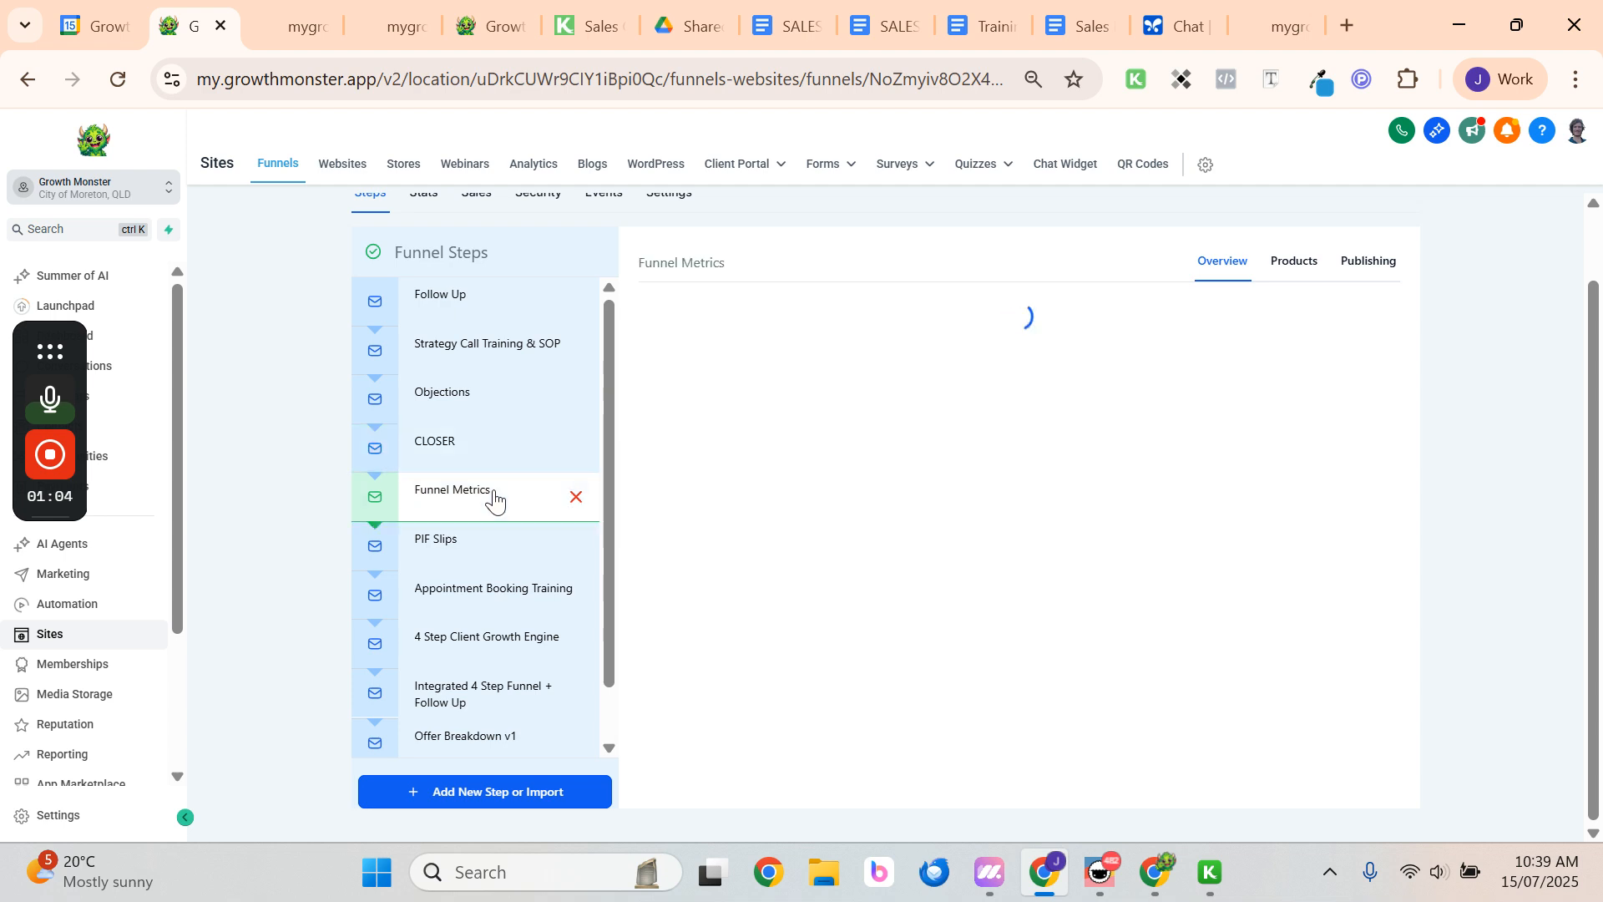
pyautogui.click(459, 544)
pyautogui.click(478, 593)
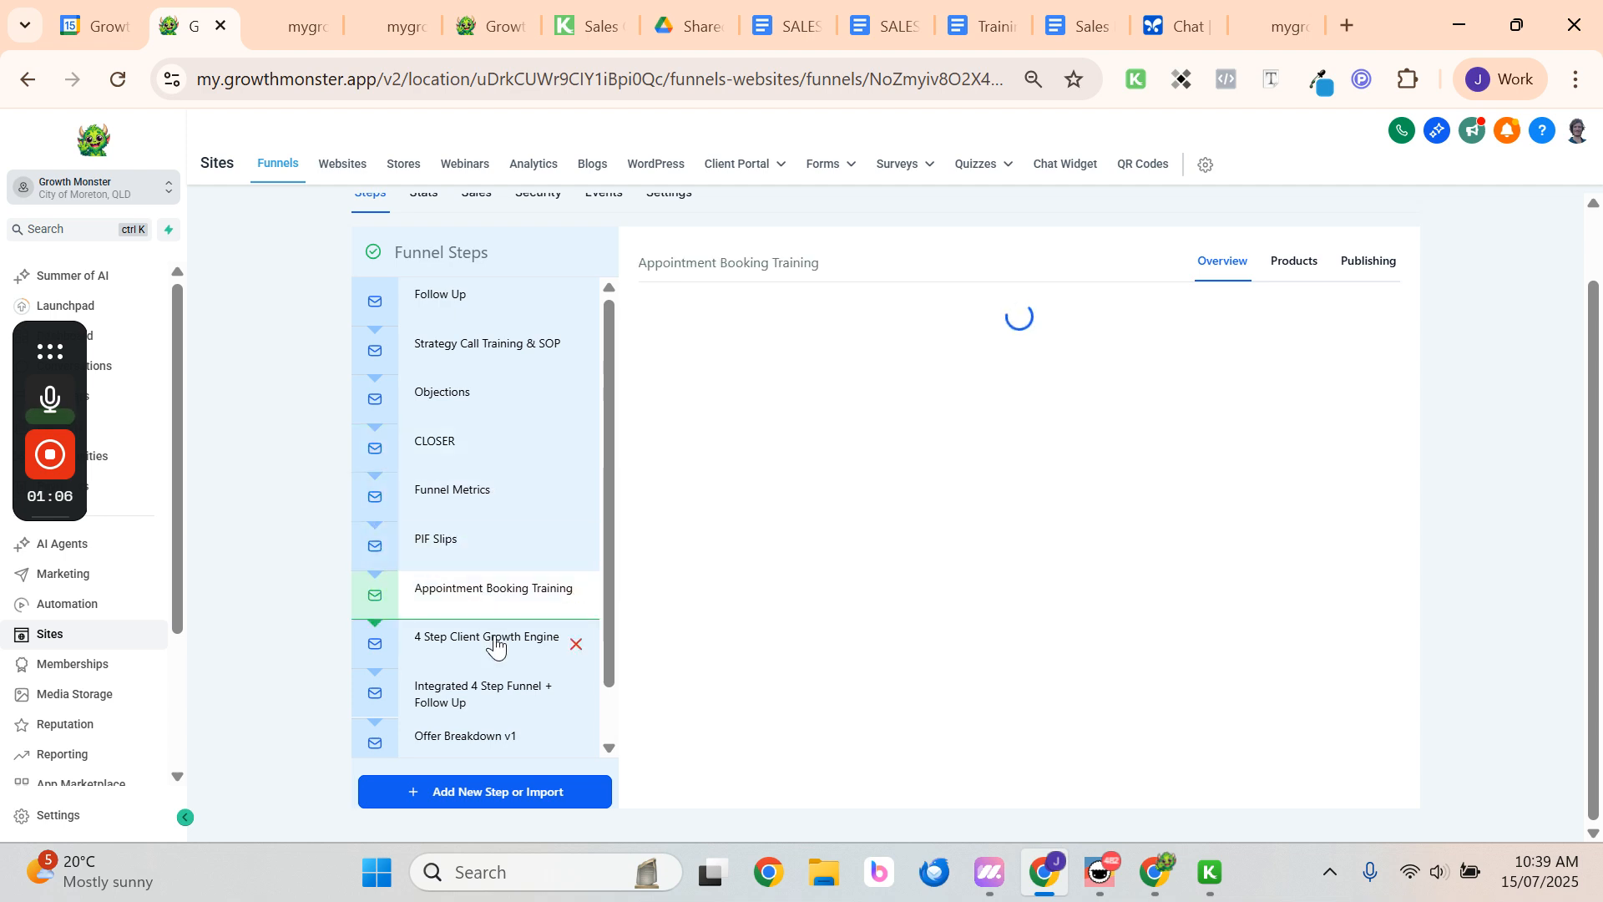
pyautogui.click(497, 643)
pyautogui.scroll(-1, 483, 697)
pyautogui.click(484, 692)
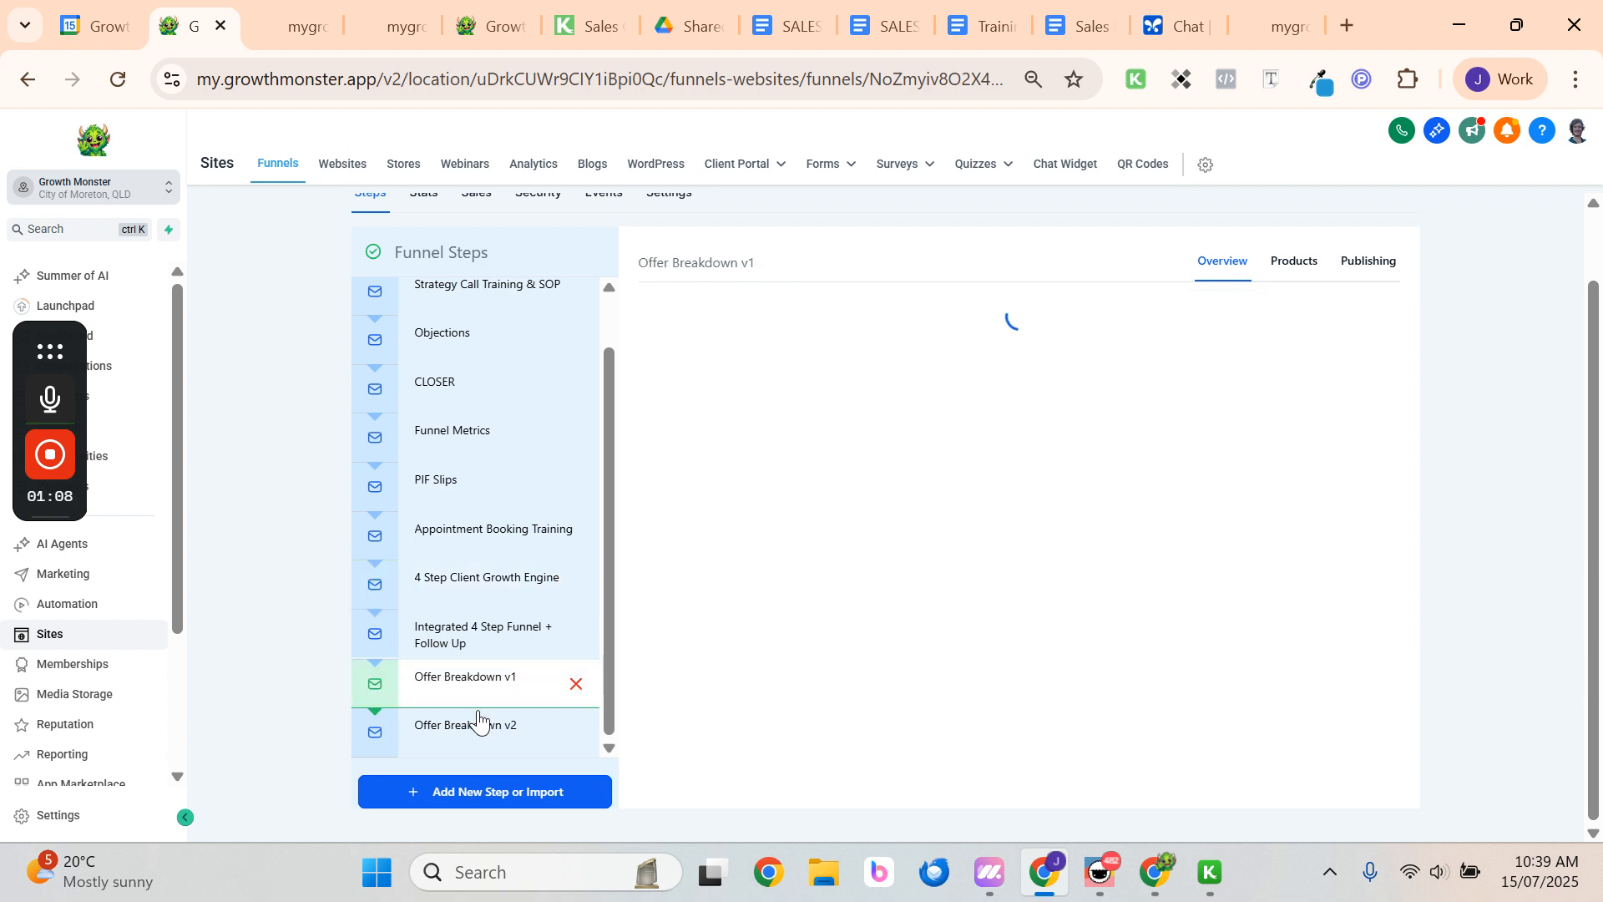
pyautogui.click(468, 544)
pyautogui.scroll(1, 476, 518)
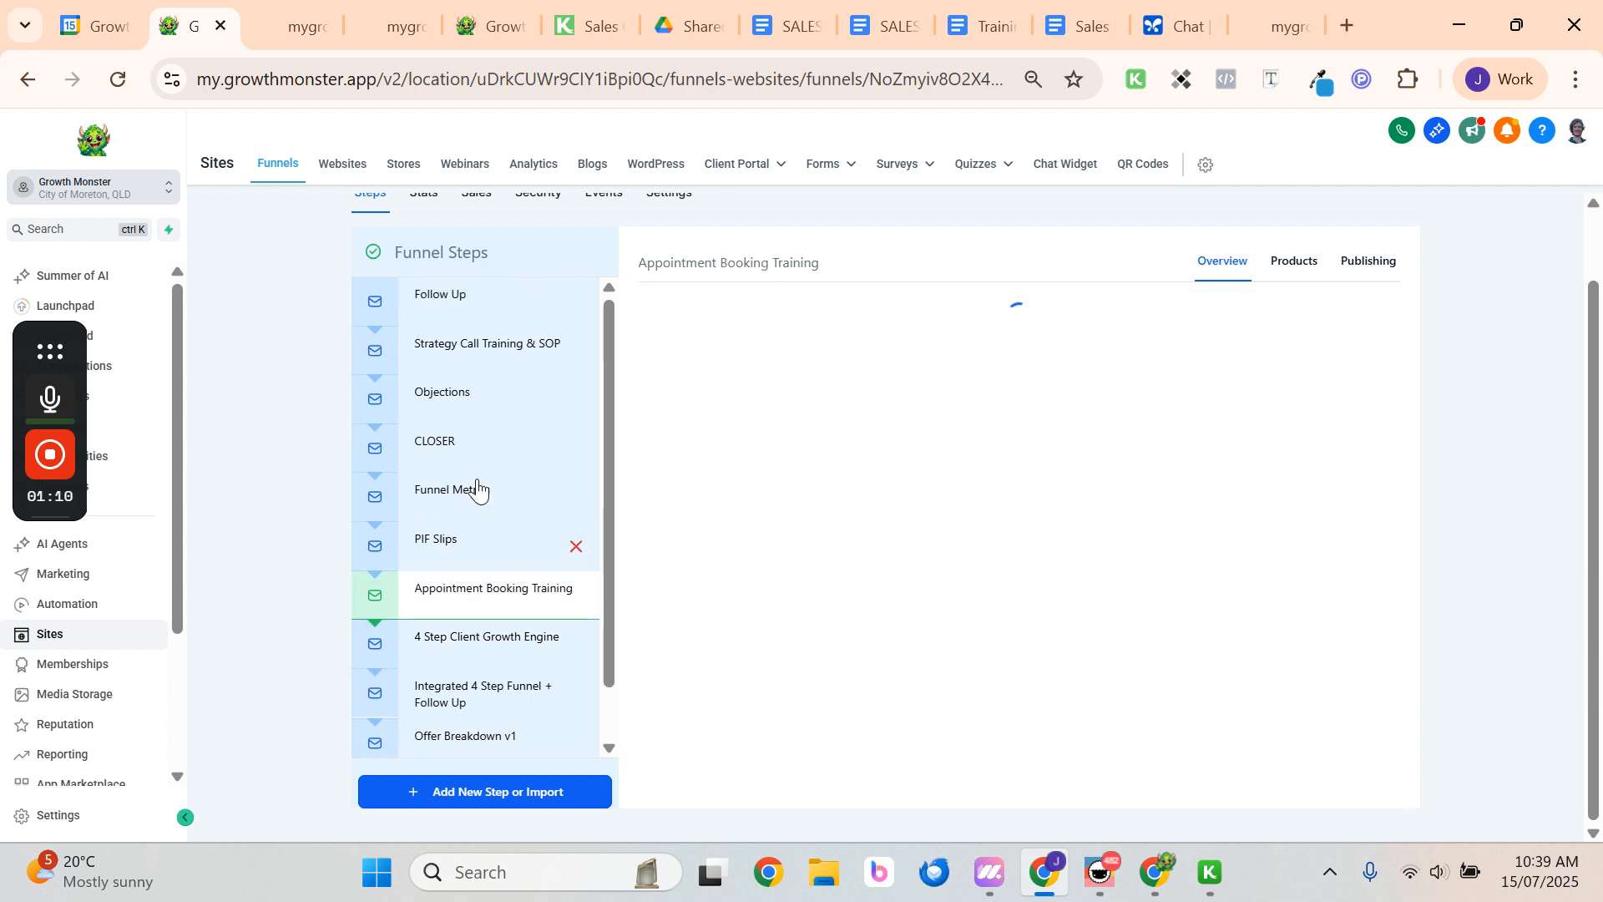
# Open the Follow Up step's control page in the page builder
pyautogui.click(466, 305)
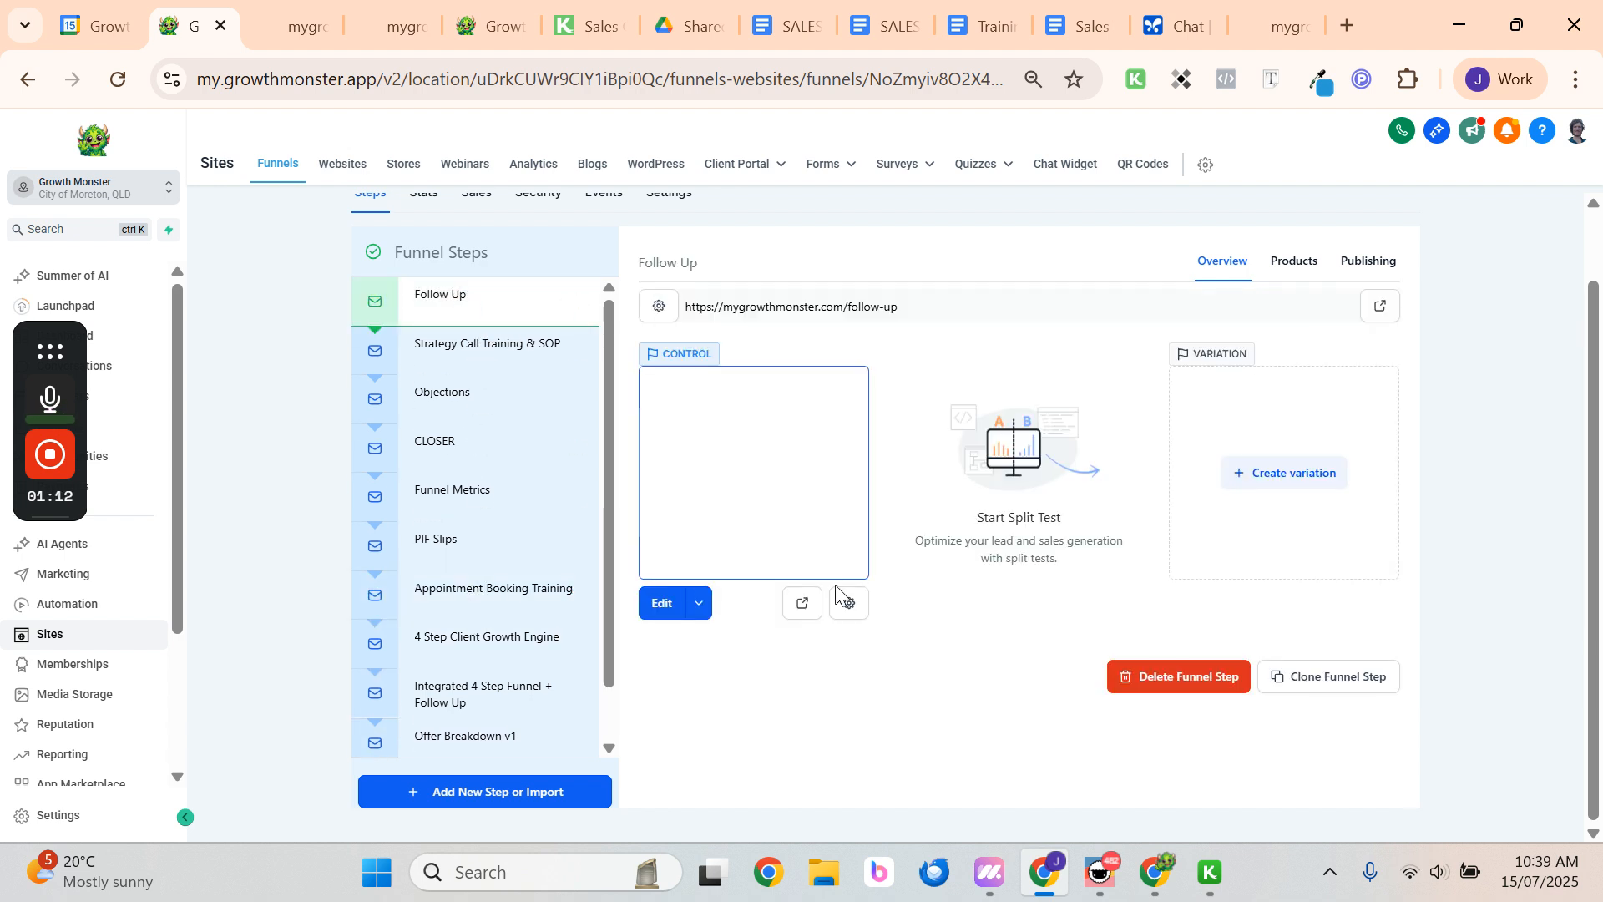
pyautogui.click(698, 603)
pyautogui.click(707, 564)
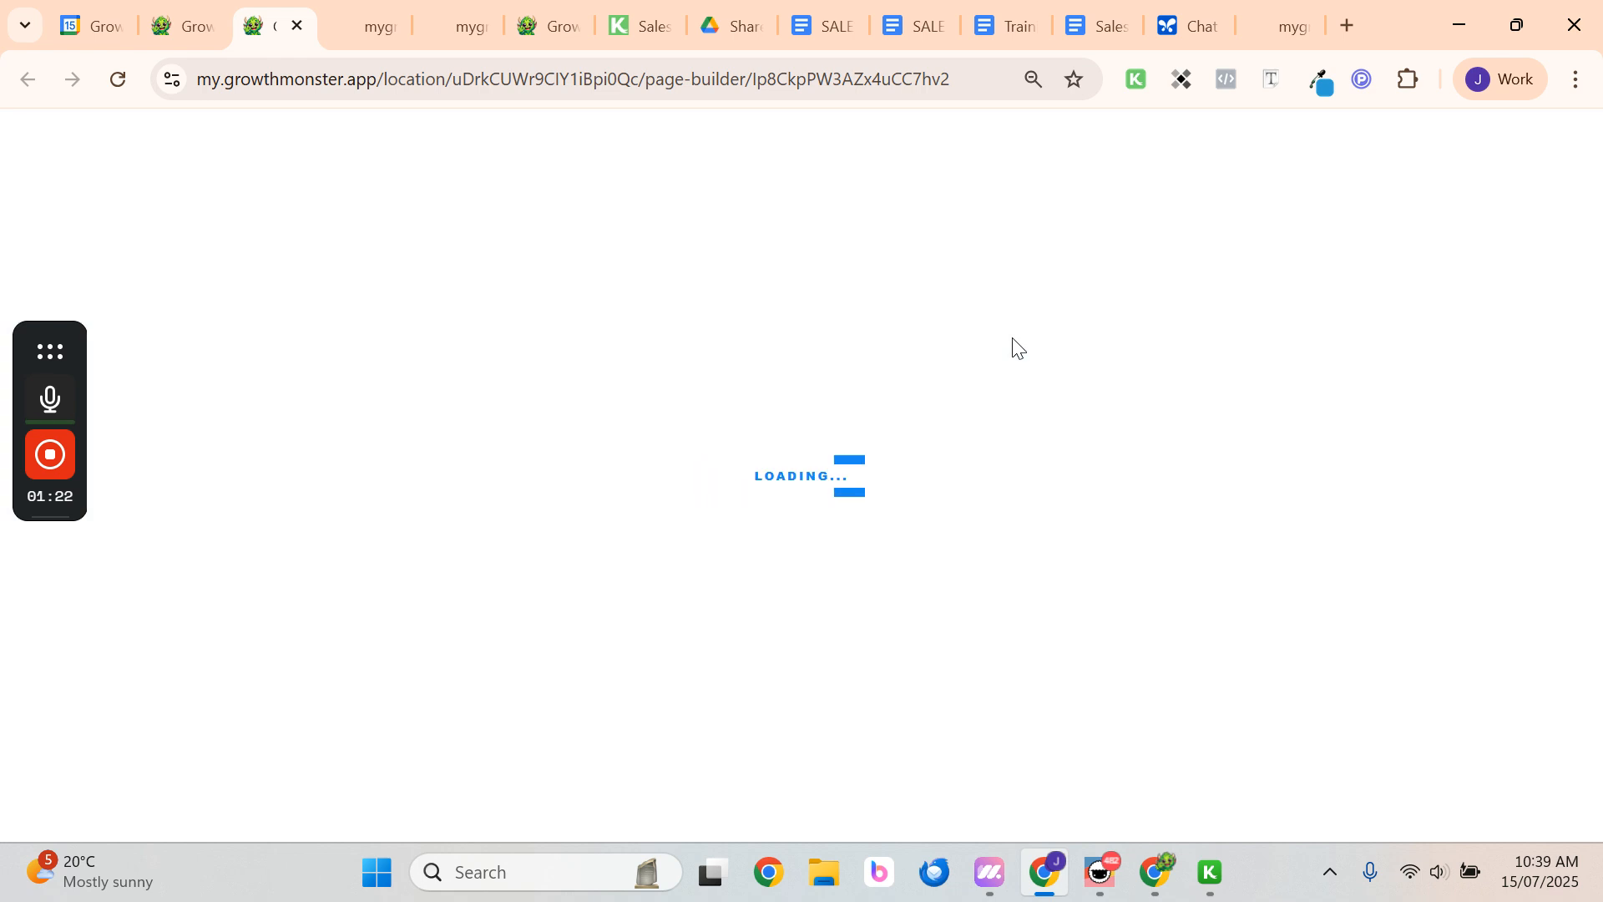
# Switch to Google AI Studio and start attaching a file from My Drive to the chat prompt
pyautogui.click(1190, 13)
pyautogui.click(973, 447)
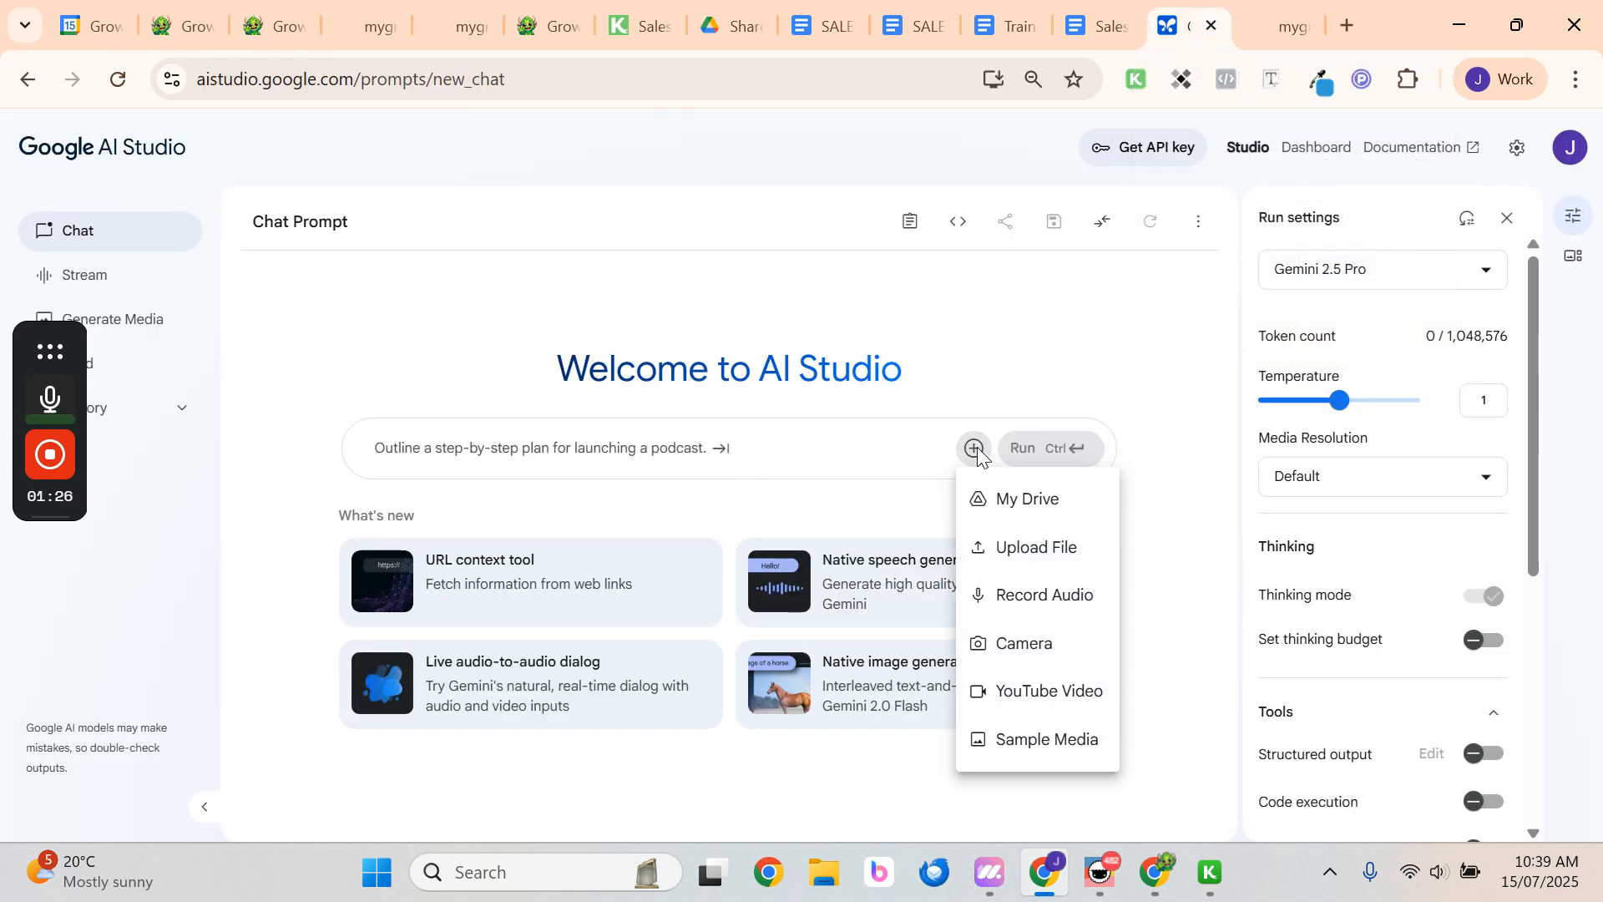
pyautogui.click(1005, 501)
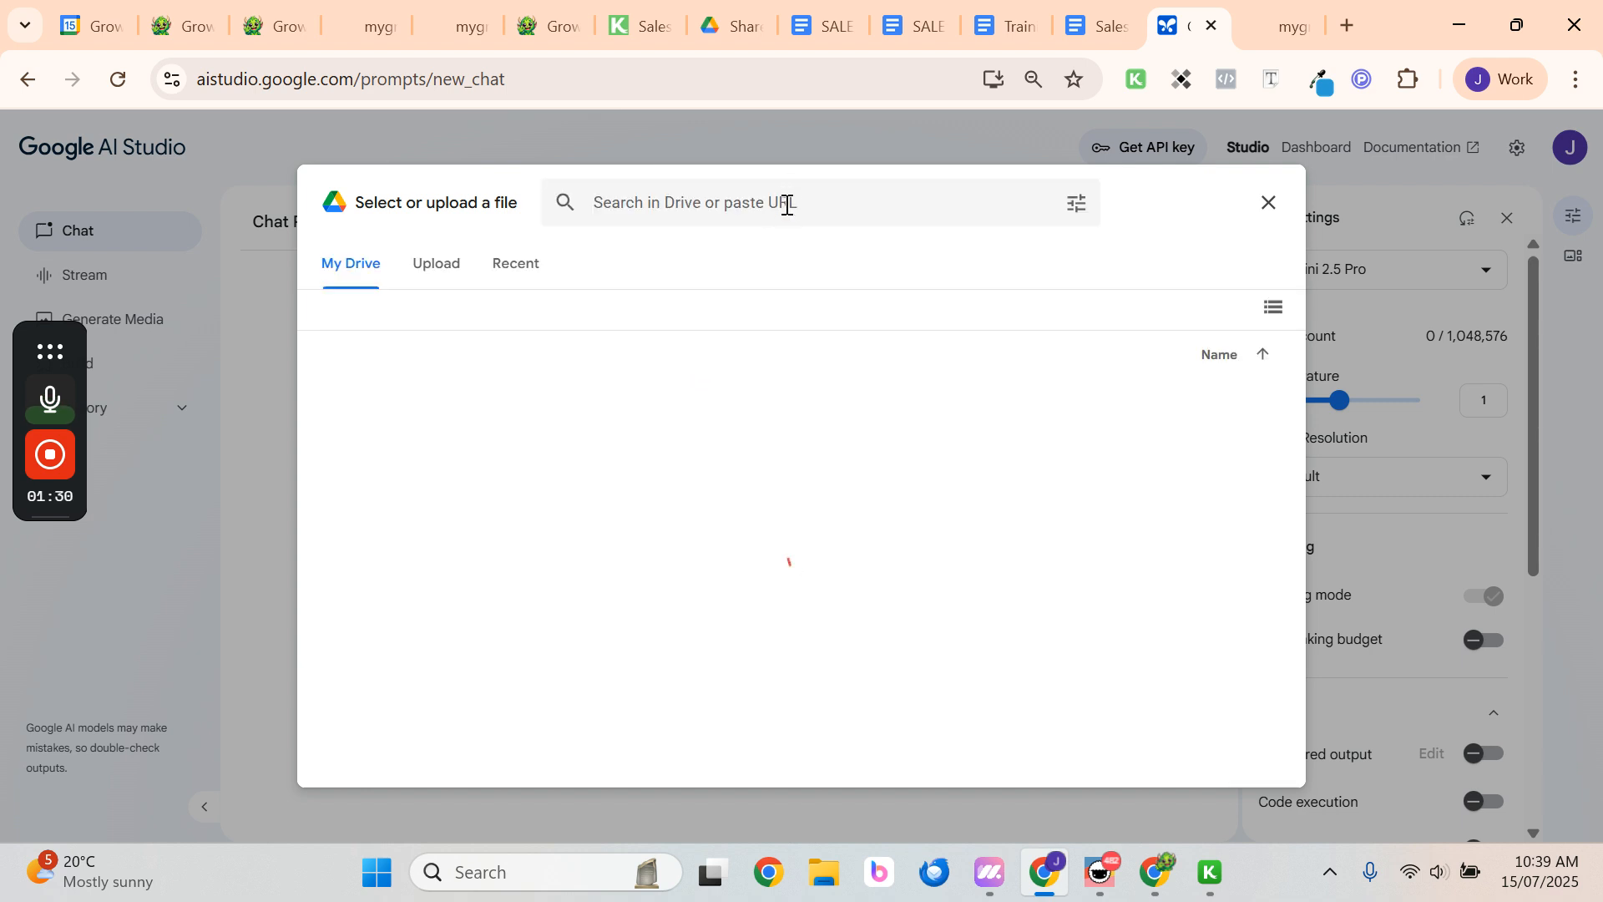
# Search Drive for "foundations doc growth monster"
pyautogui.click(787, 204)
pyautogui.write('foun')
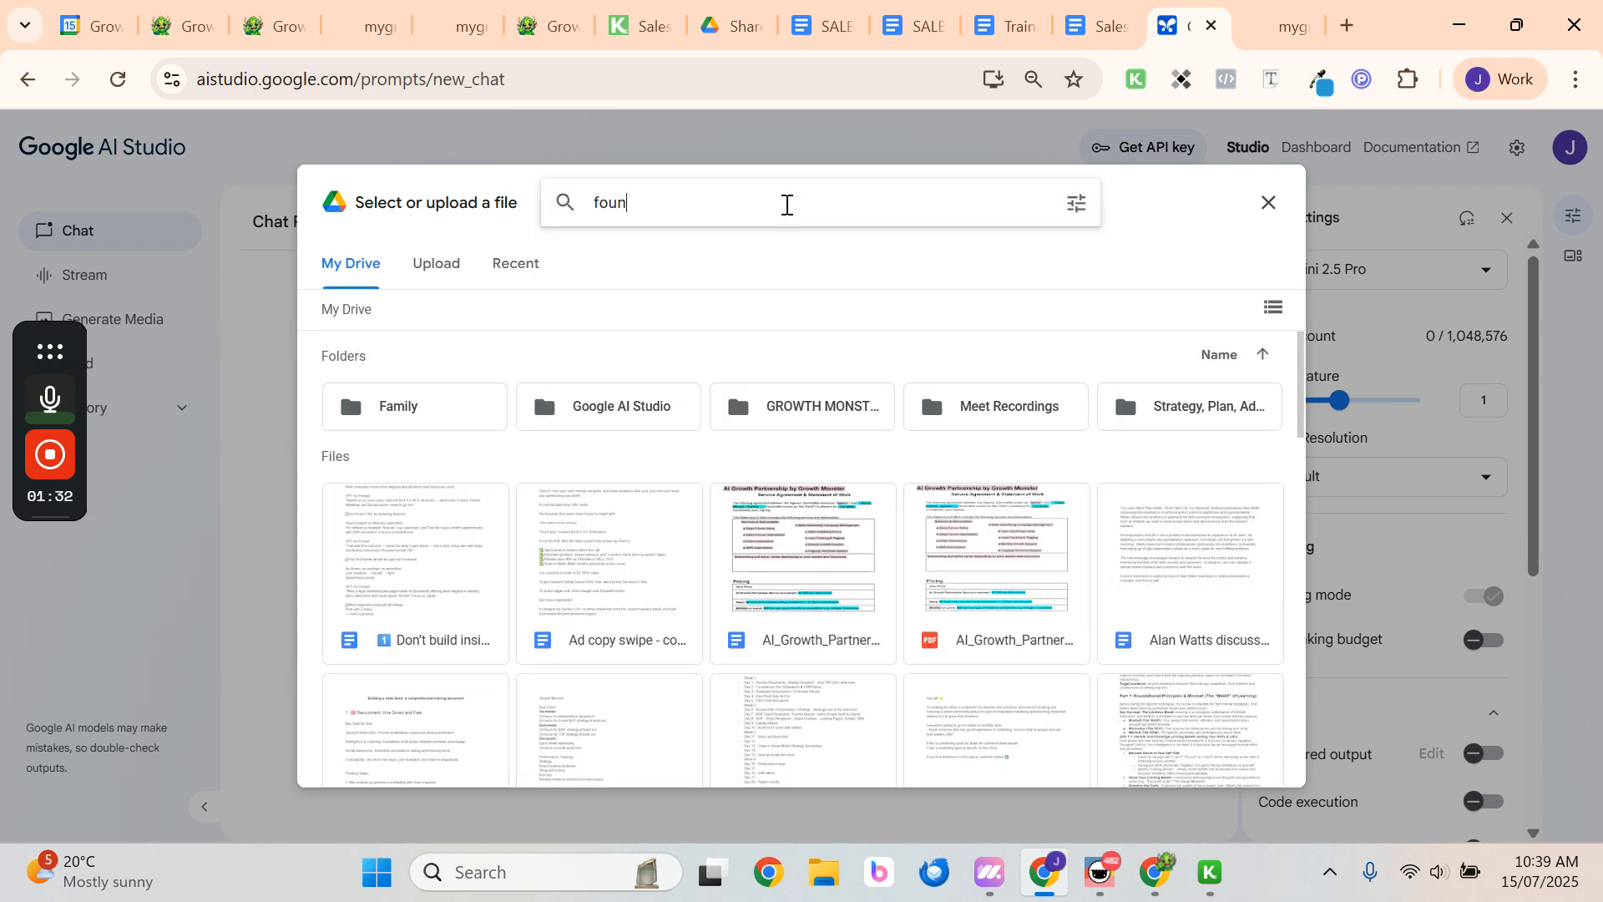
pyautogui.write('dations fo')
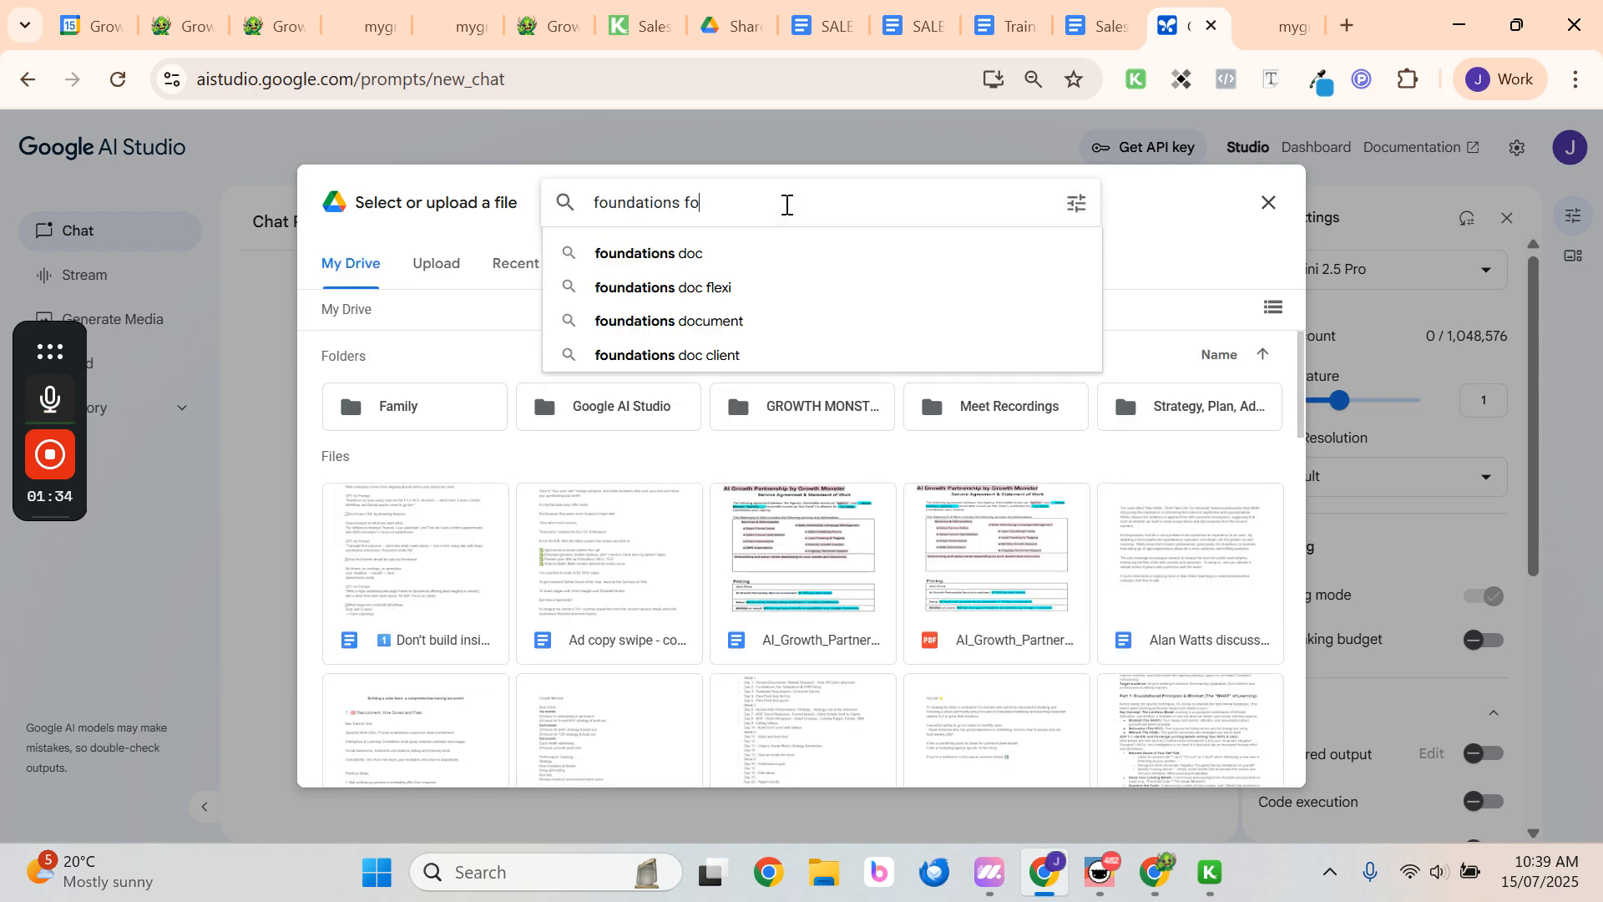
pyautogui.press('BackSpace')
pyautogui.press('BackSpace')
pyautogui.write('doc gr')
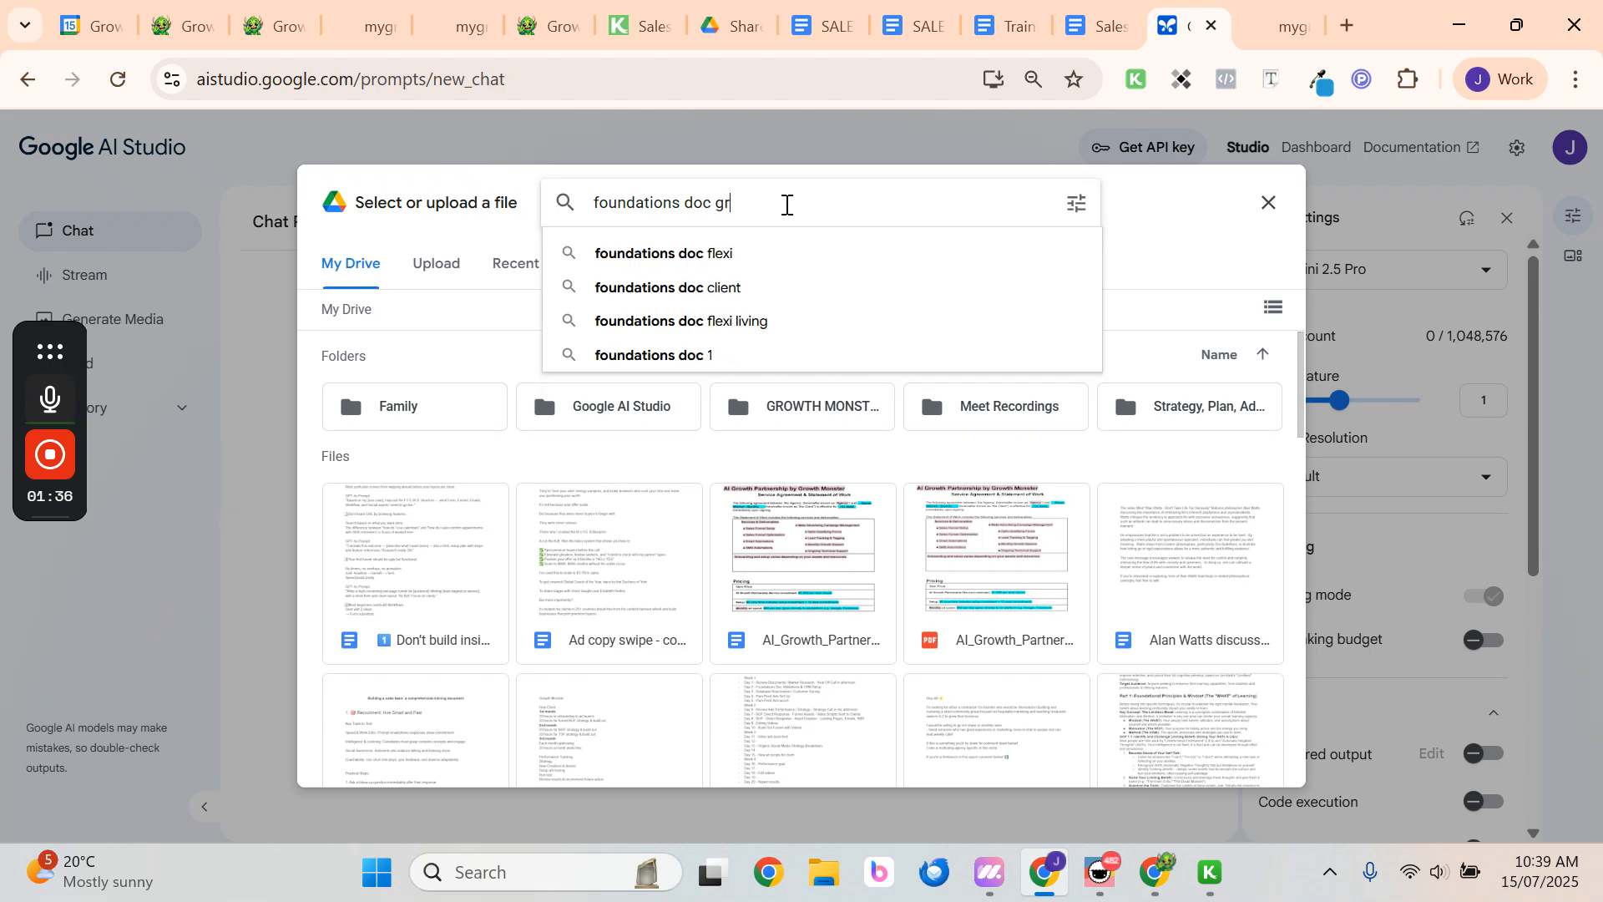
pyautogui.write('owth mosnter')
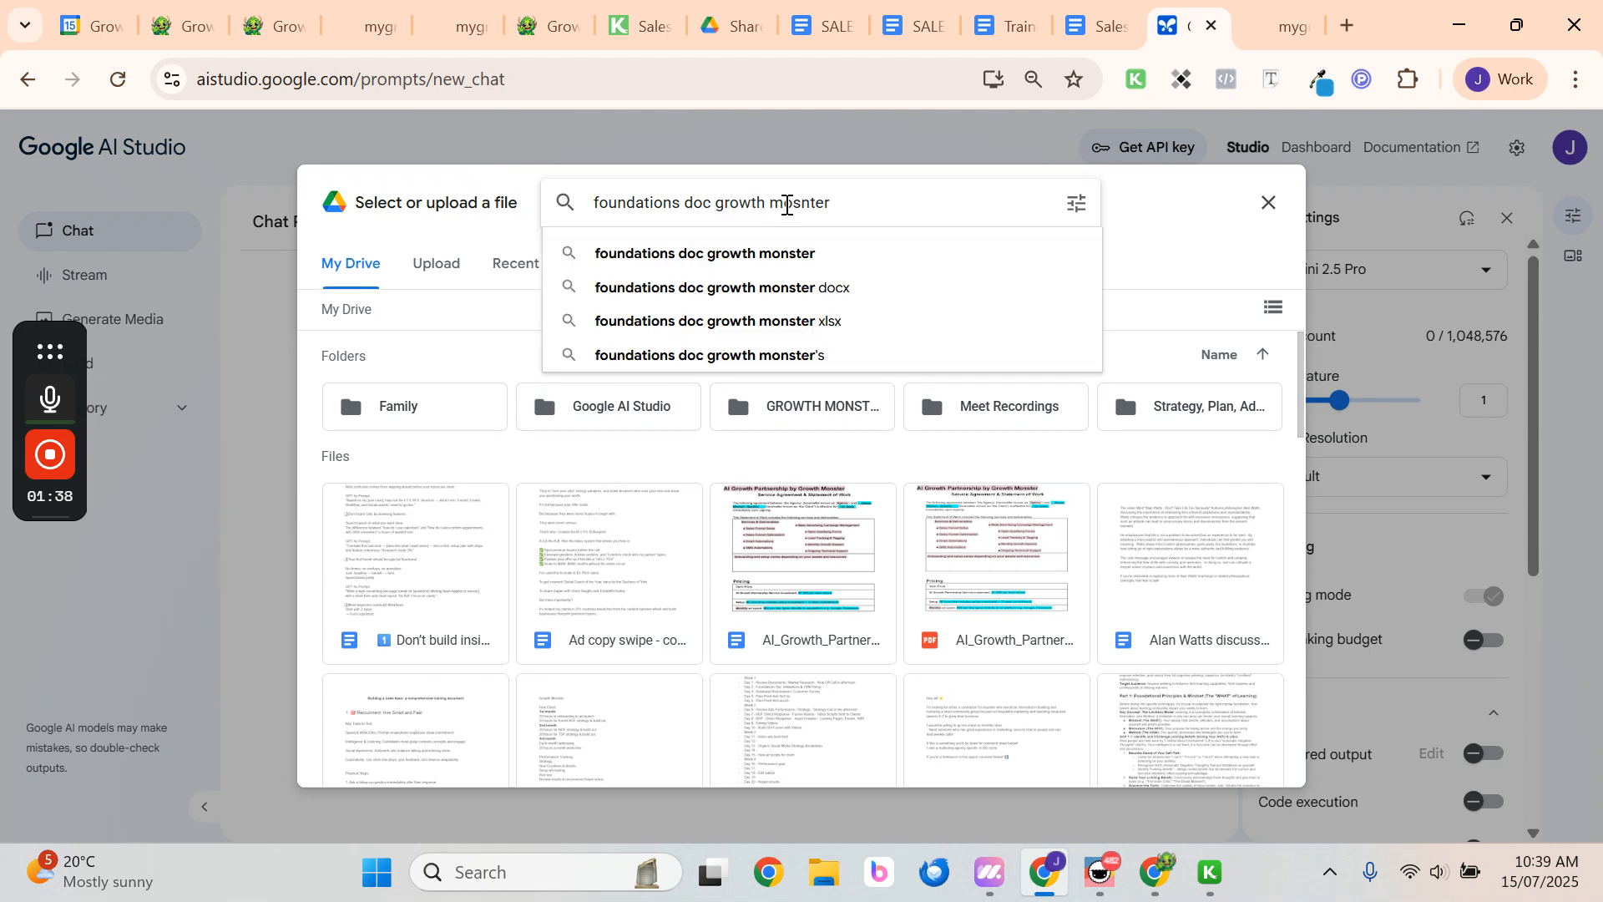
pyautogui.press('BackSpace')
pyautogui.press('BackSpace')
pyautogui.press('BackSpace')
pyautogui.press('BackSpace')
pyautogui.press('BackSpace')
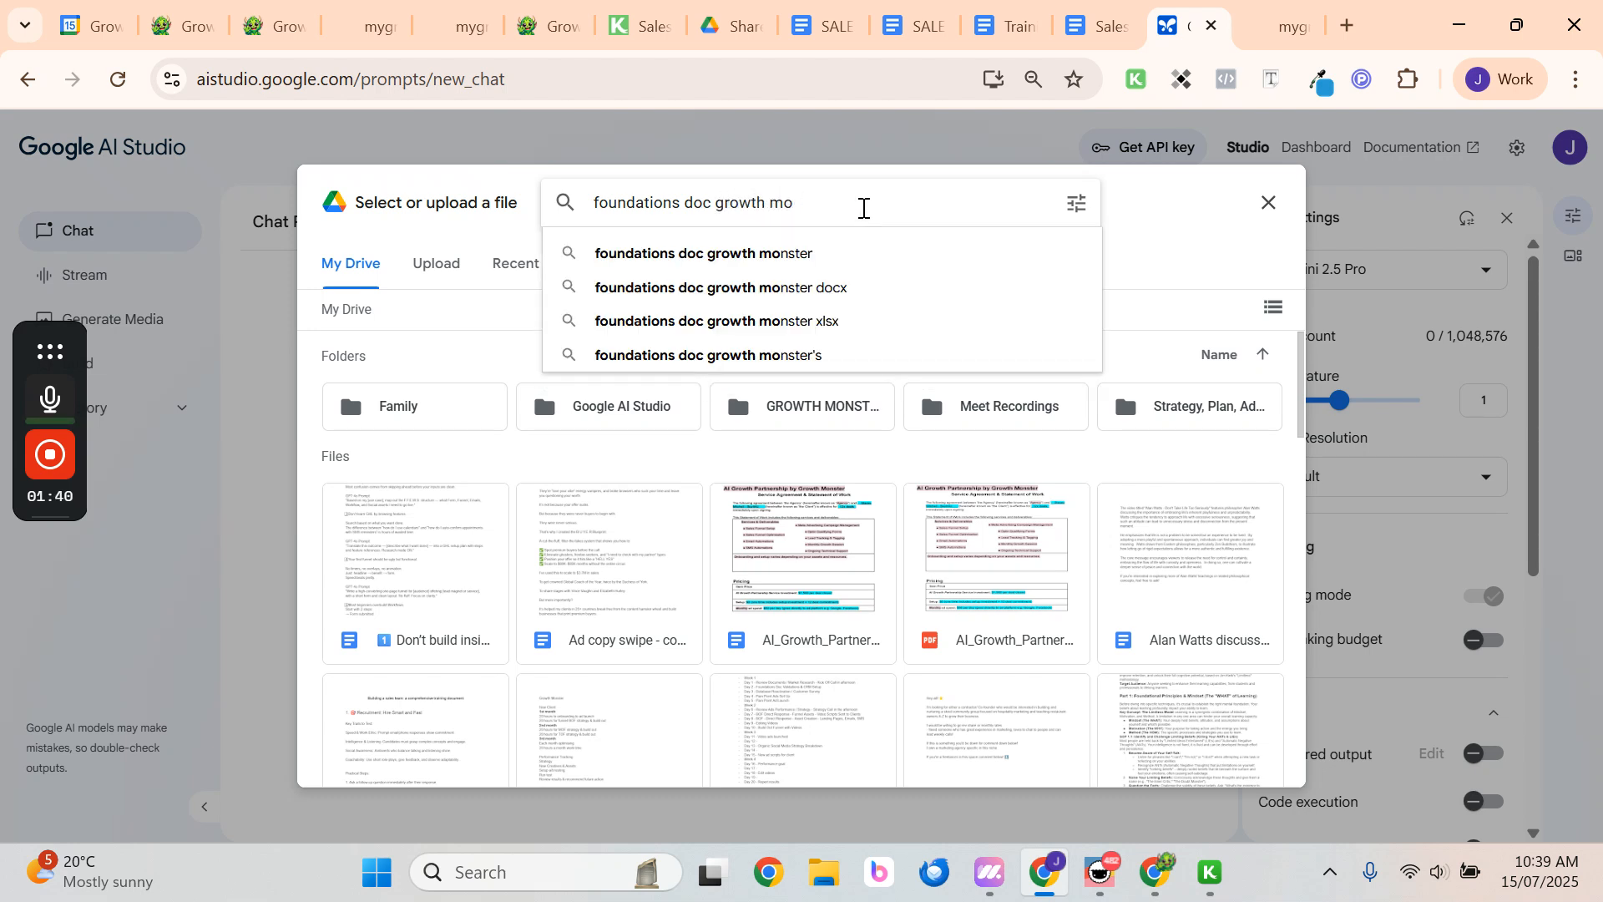
pyautogui.write('nster')
pyautogui.press('Return')
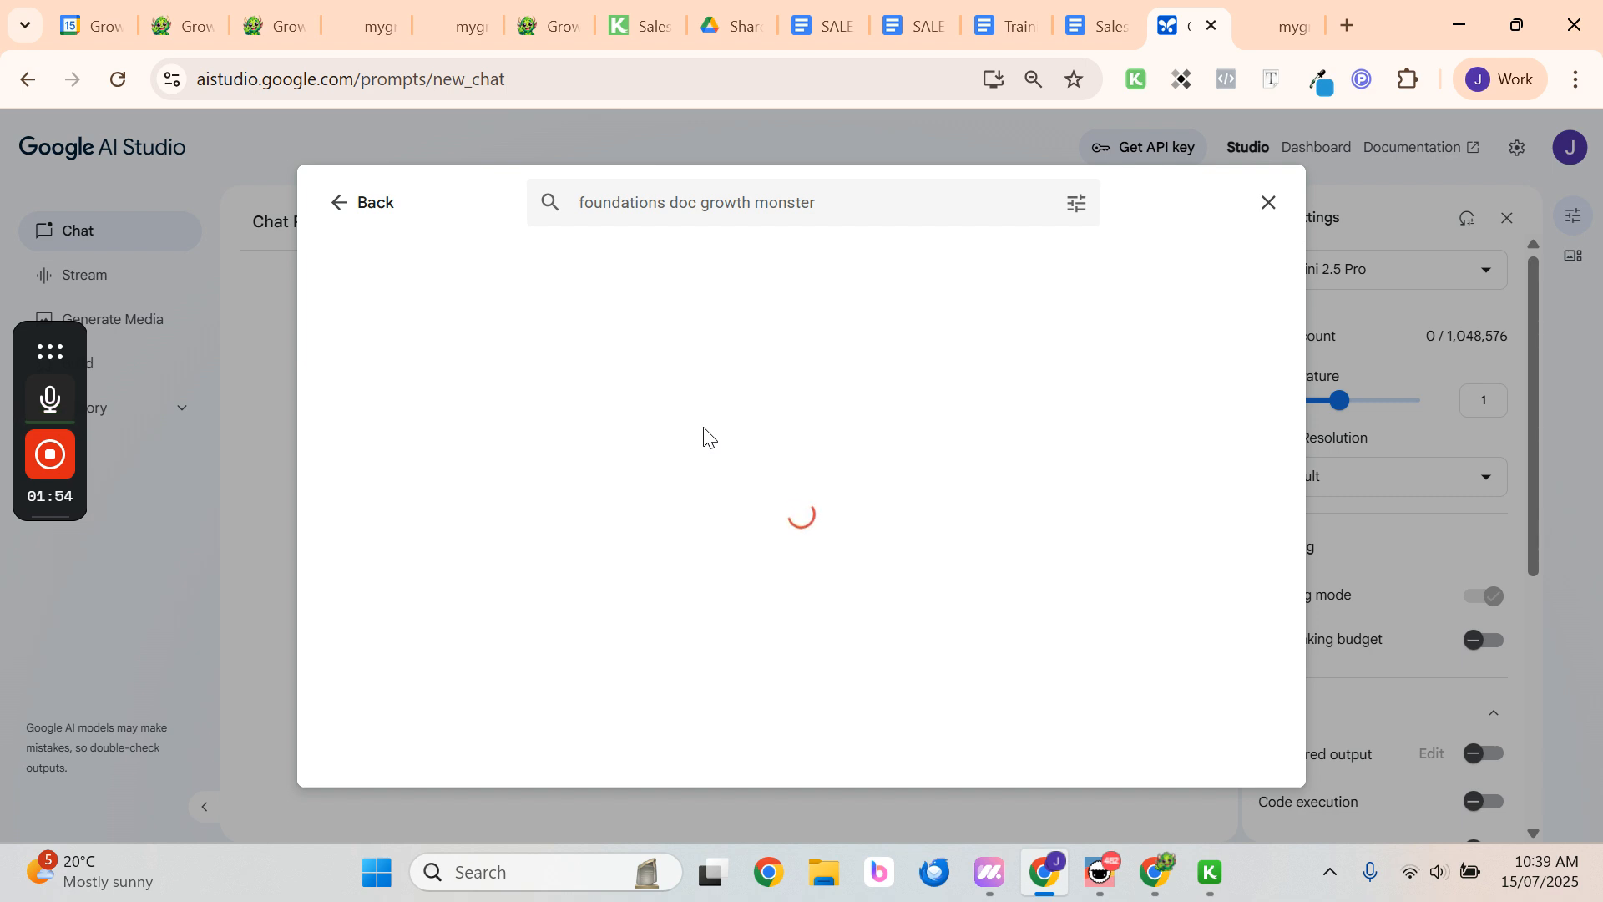
# Shorten the Drive search to "foundations doc", run it, and return to the My Drive file list
pyautogui.click(834, 209)
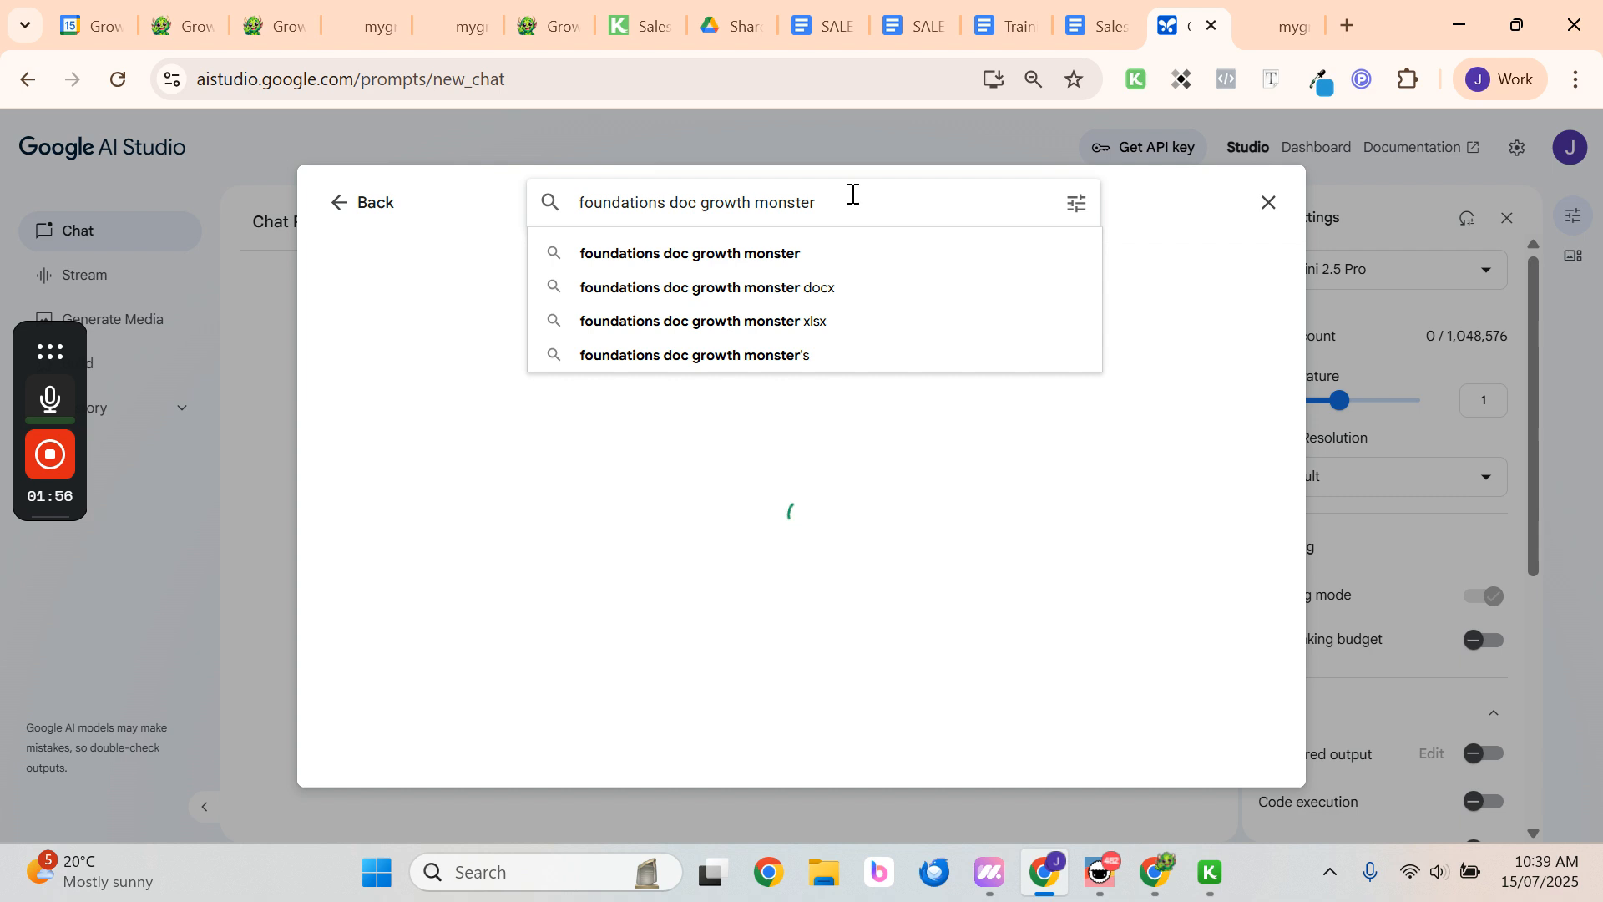
pyautogui.press('BackSpace')
pyautogui.press('BackSpace')
pyautogui.press('BackSpace')
pyautogui.press('BackSpace')
pyautogui.press('BackSpace')
pyautogui.press('BackSpace')
pyautogui.press('BackSpace')
pyautogui.press('BackSpace')
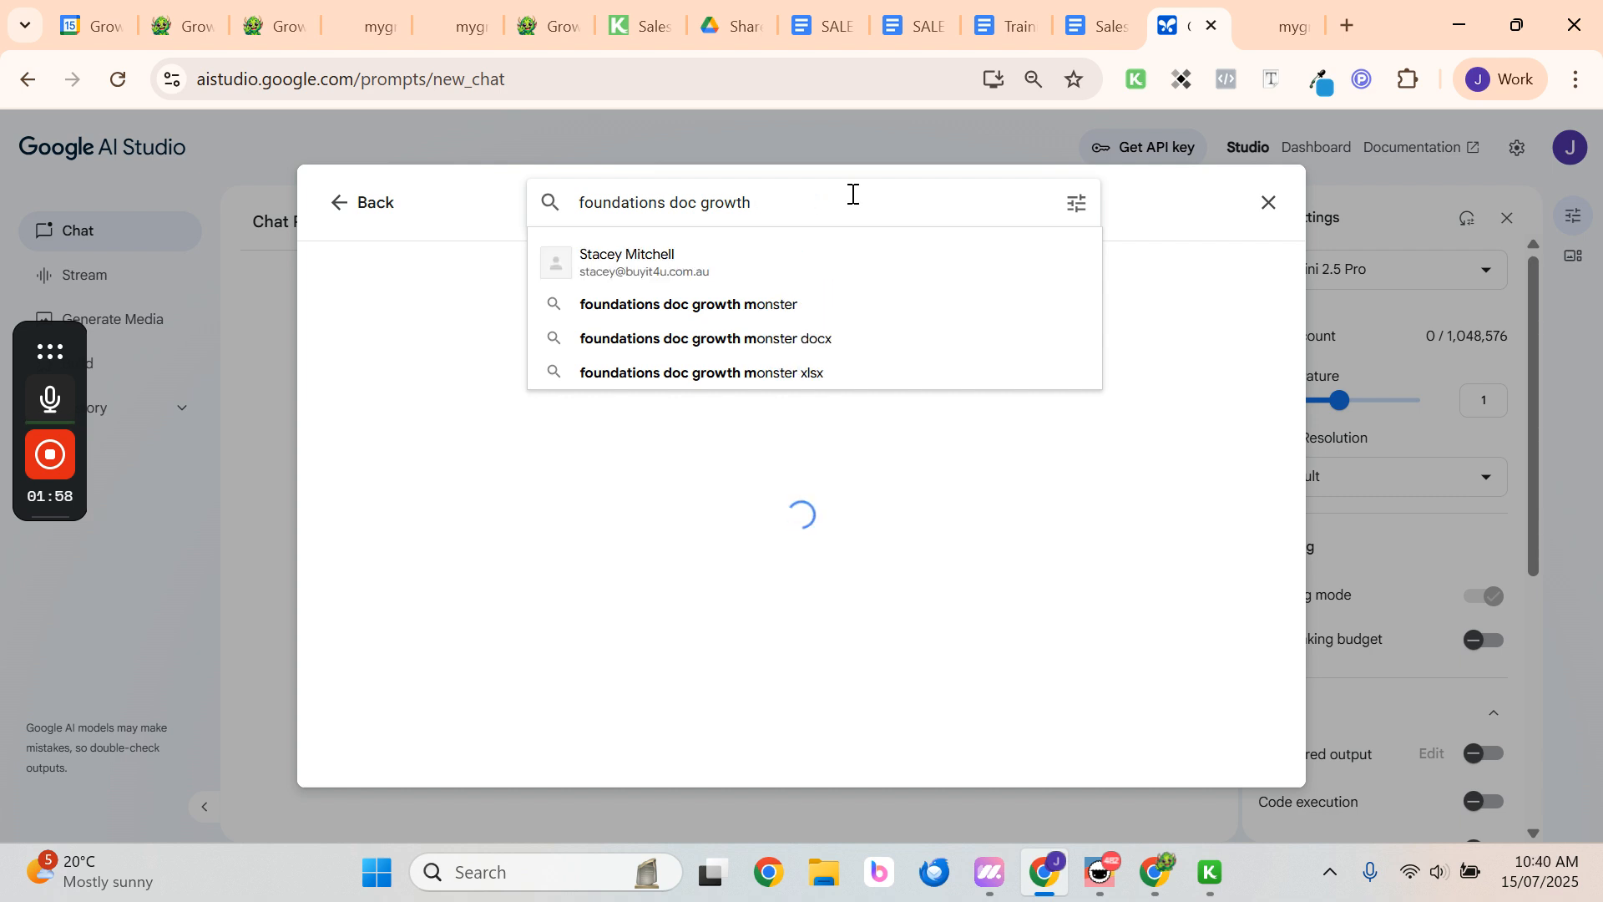
pyautogui.press('BackSpace')
pyautogui.press('BackSpace')
pyautogui.press('BackSpace')
pyautogui.press('BackSpace')
pyautogui.press('BackSpace')
pyautogui.press('BackSpace')
pyautogui.press('BackSpace')
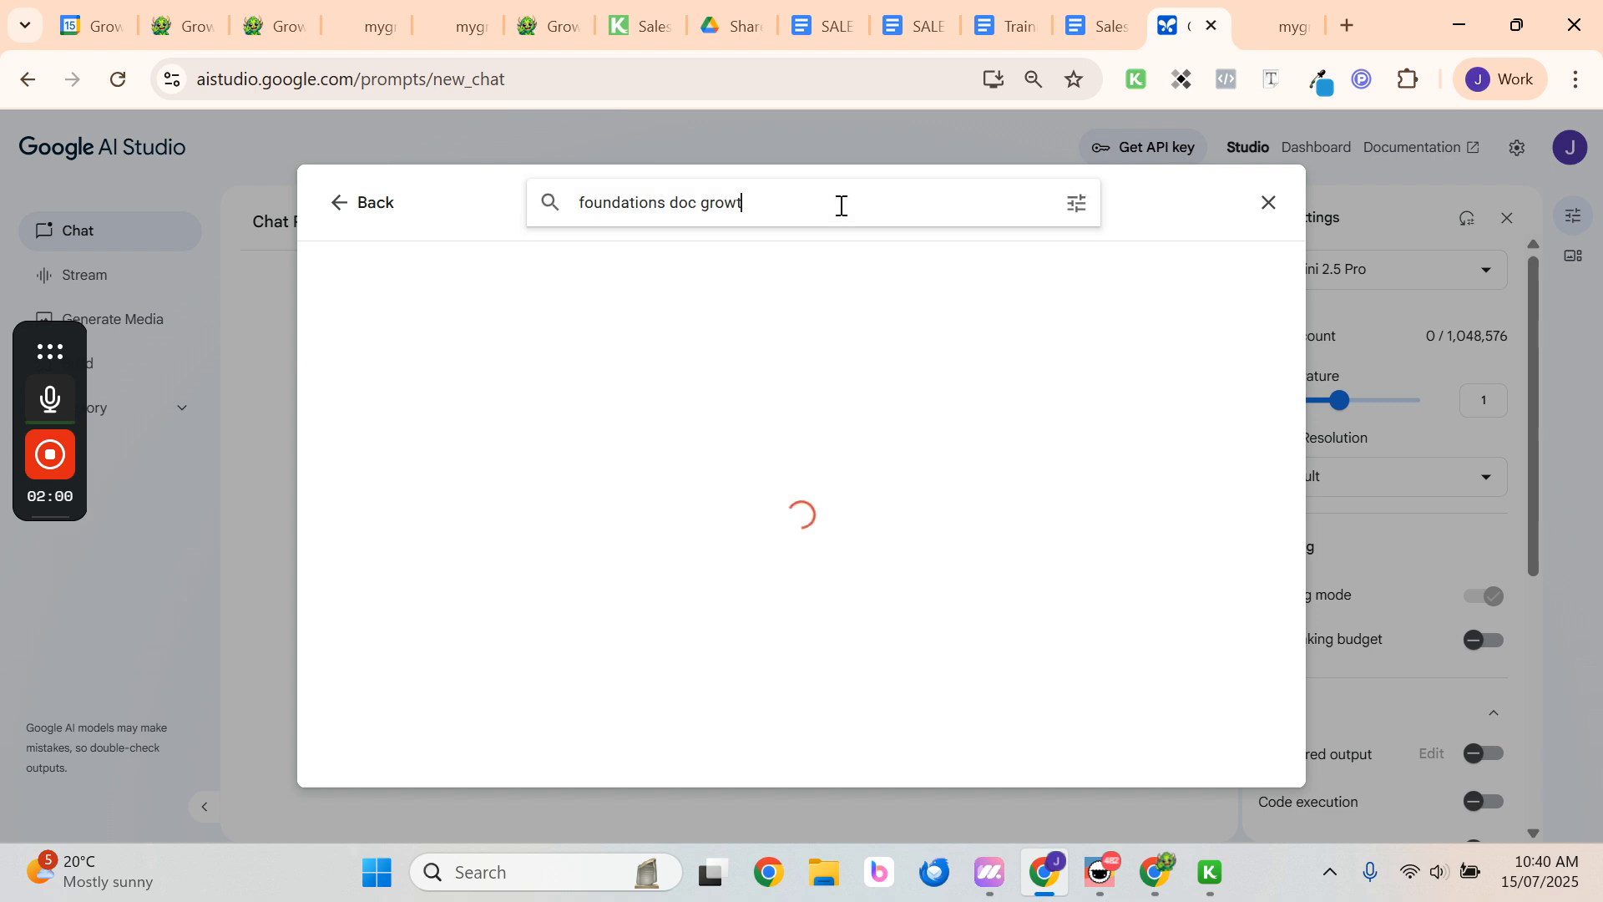
pyautogui.write('c')
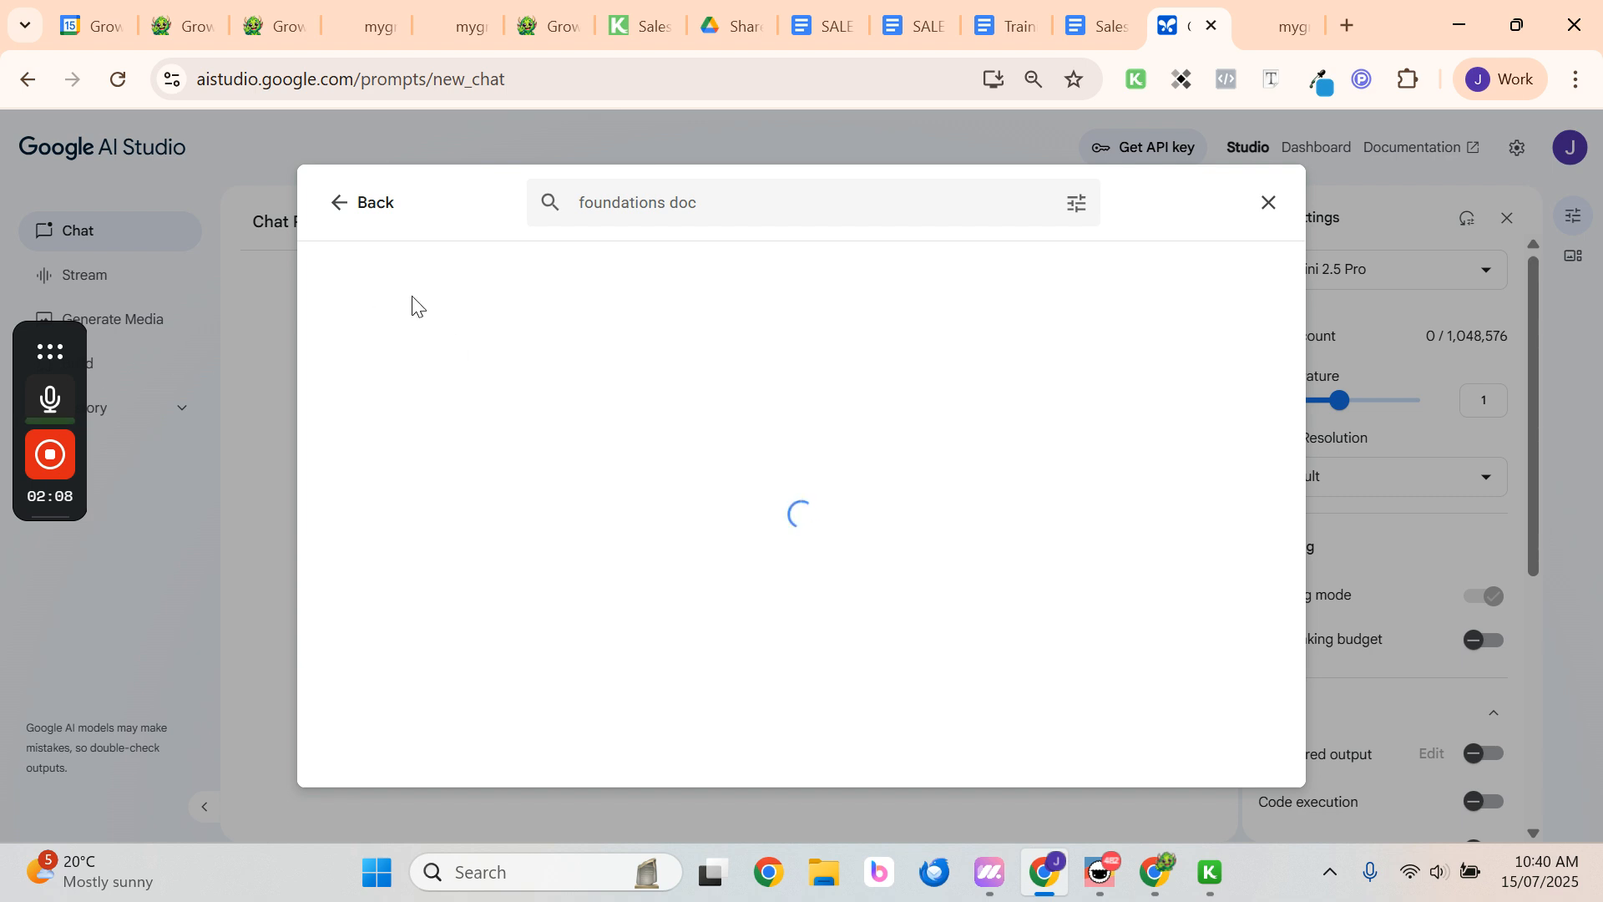
pyautogui.click(338, 203)
# Attach the Growth Monster branding guide from the Branding folder inside GROWTH MONSTER's Marketing & Sales folder to the prompt
pyautogui.doubleClick(848, 420)
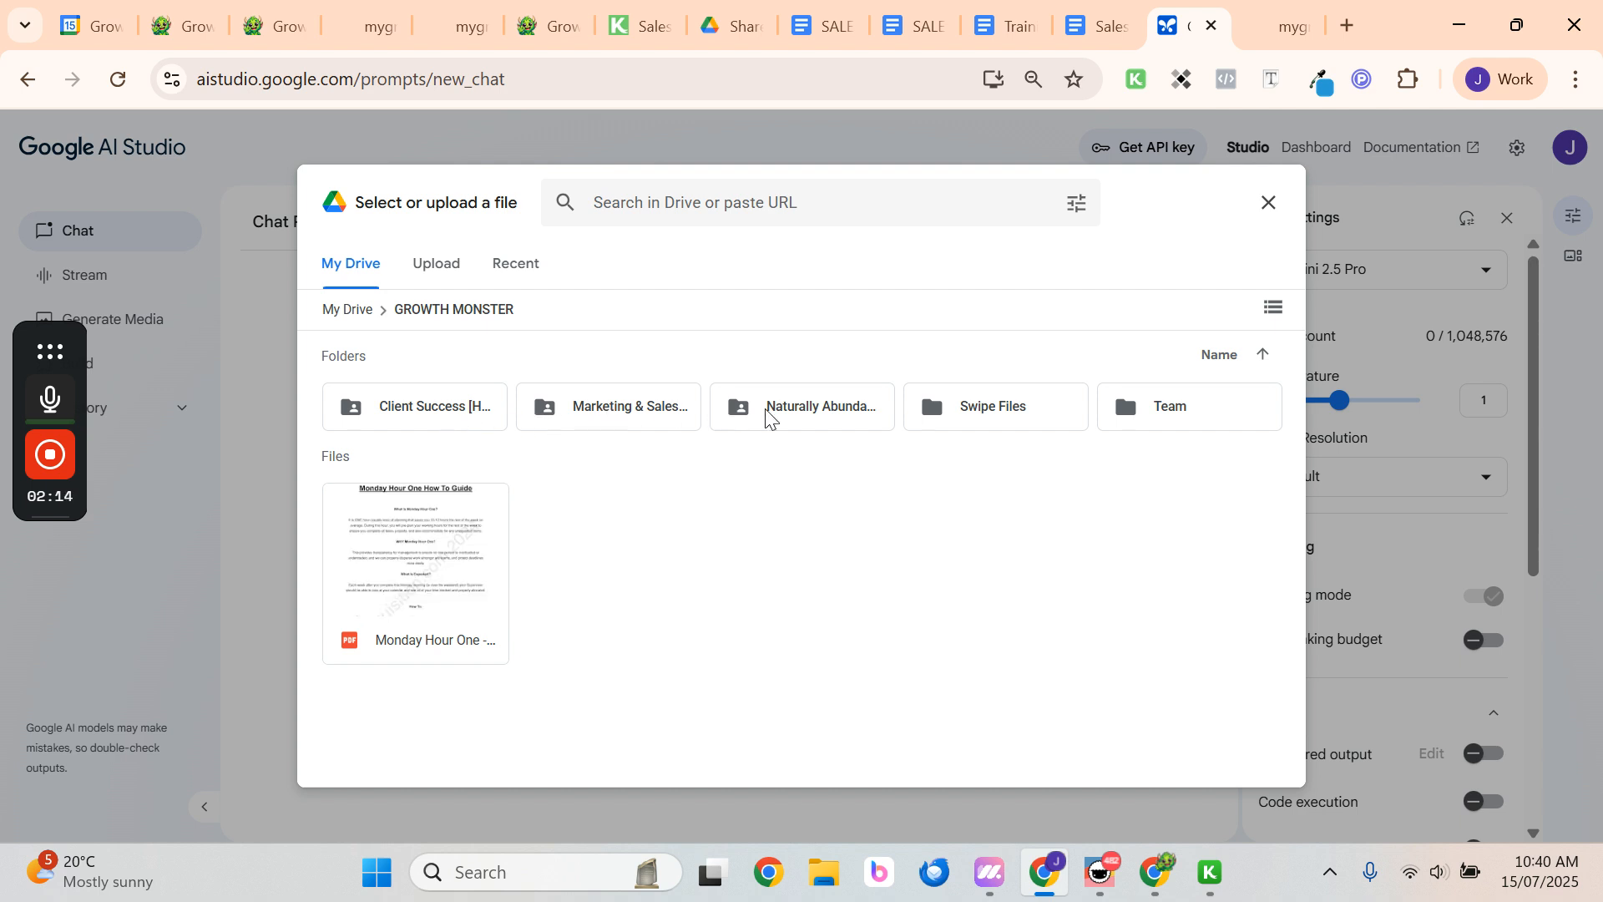
pyautogui.doubleClick(630, 409)
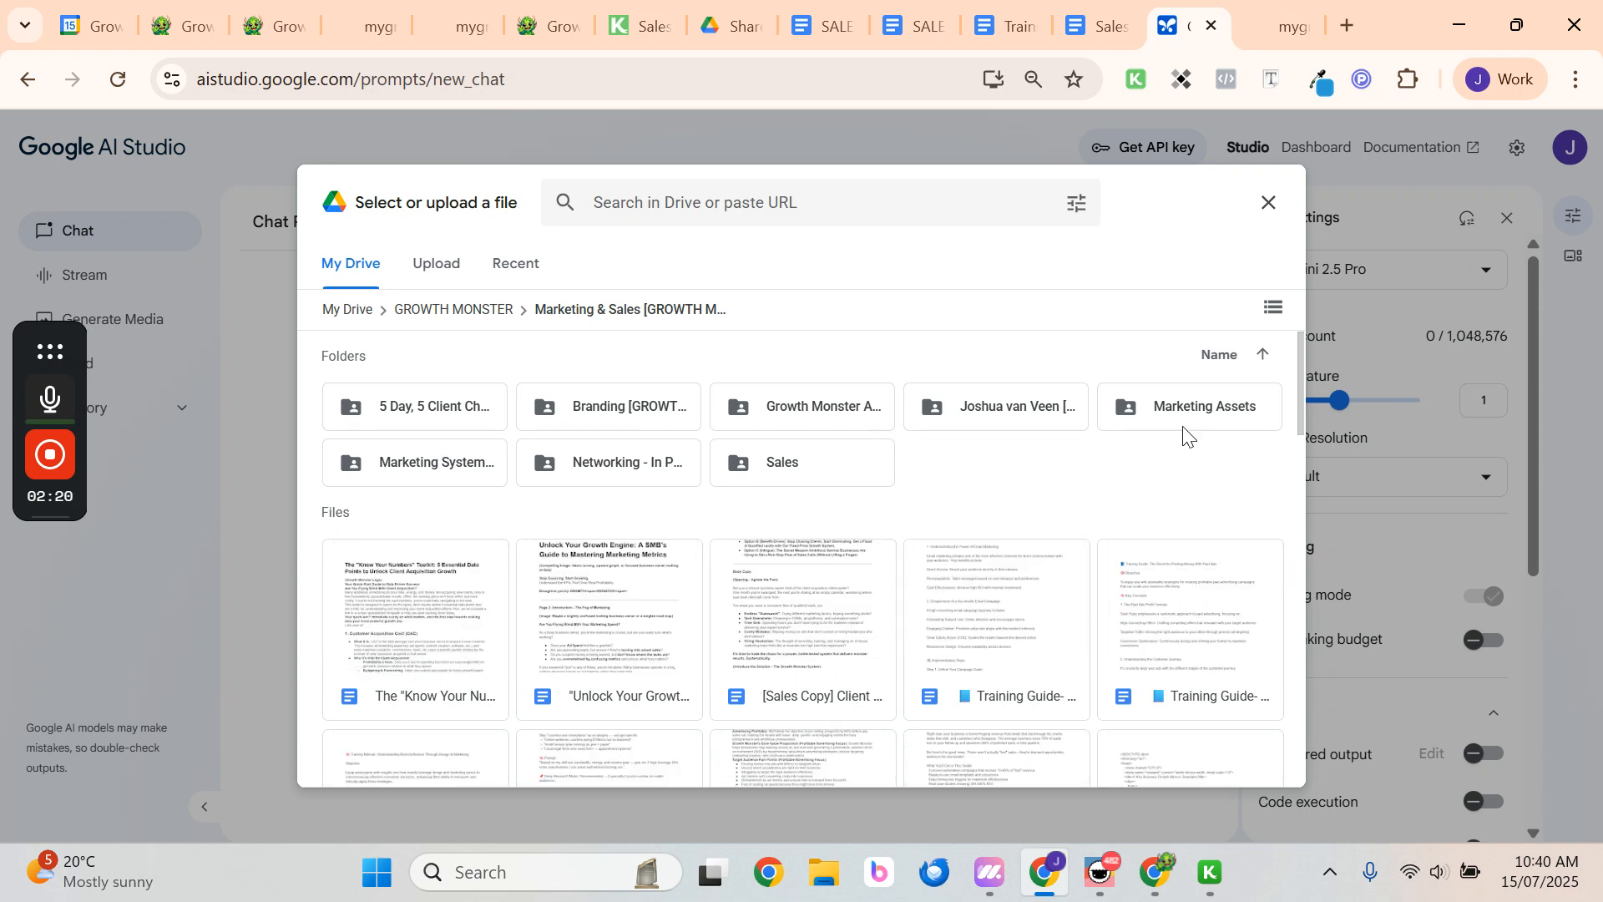
pyautogui.doubleClick(607, 407)
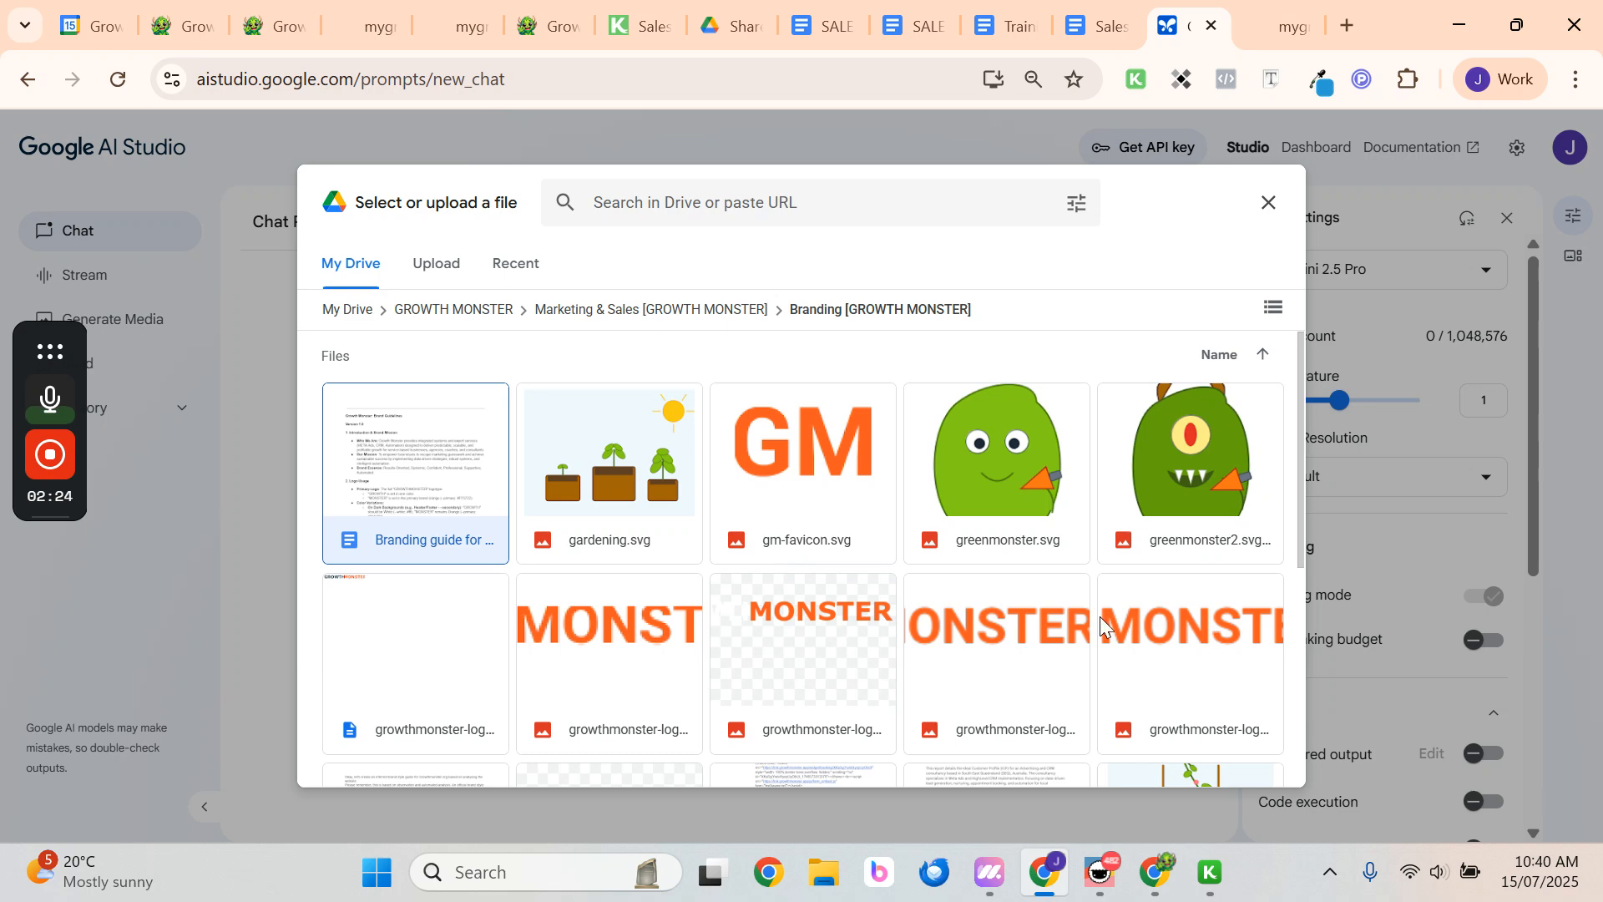
pyautogui.click(422, 527)
pyautogui.click(1238, 763)
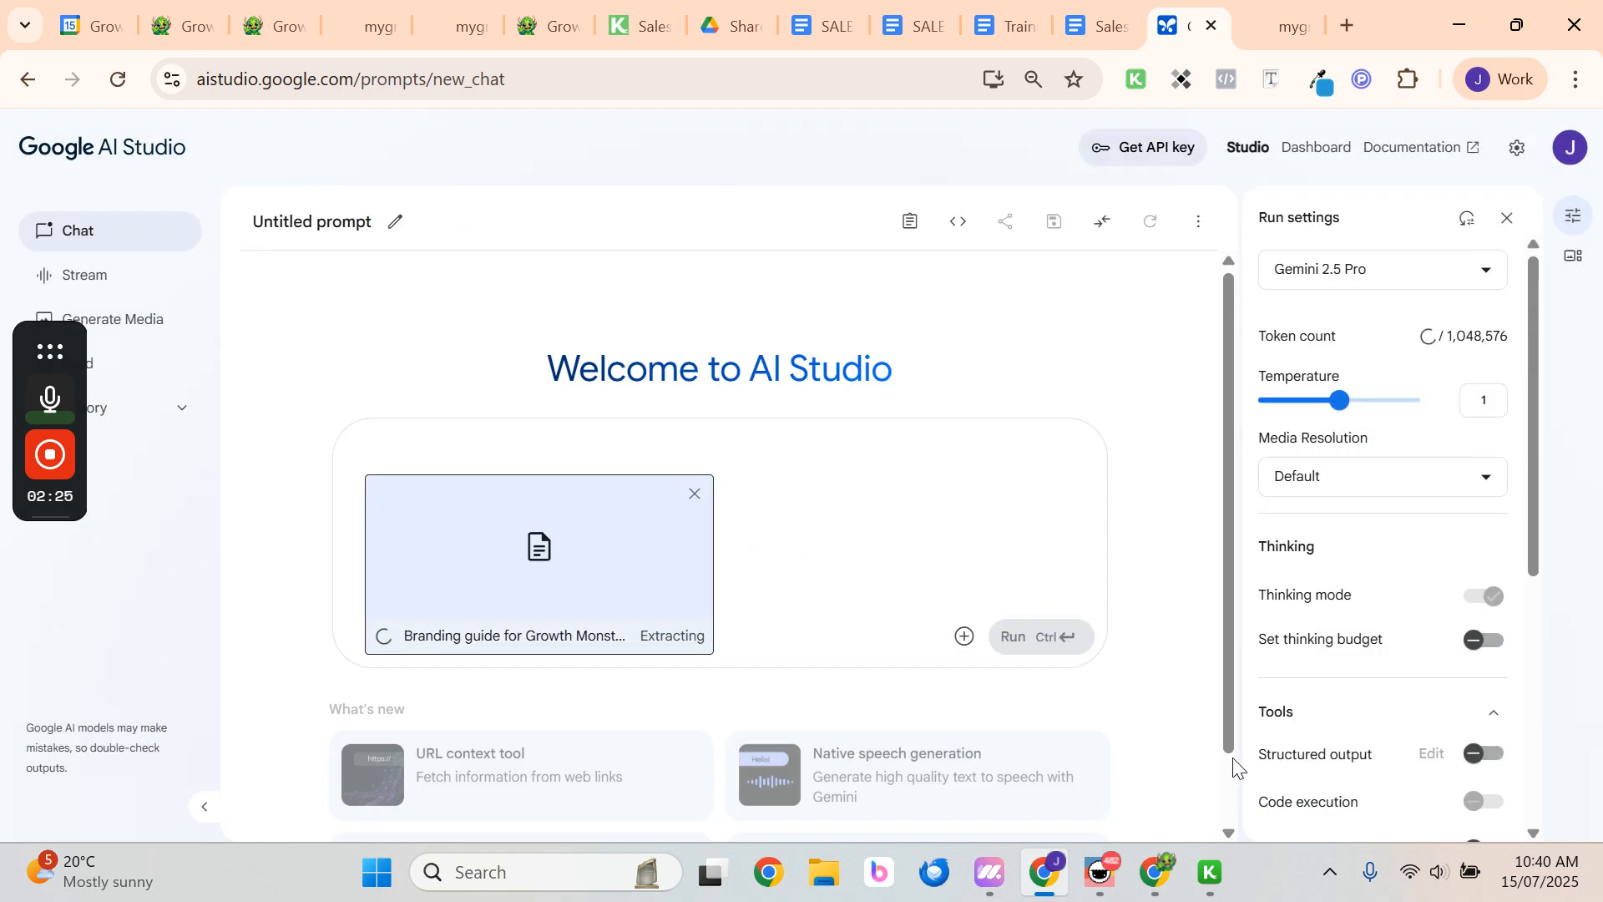
# Start attaching another Drive file and open the (GM) Client Growth folder under GROWTH MONSTER, Marketing & Sales, Marketing Systems
pyautogui.click(974, 636)
pyautogui.click(1033, 351)
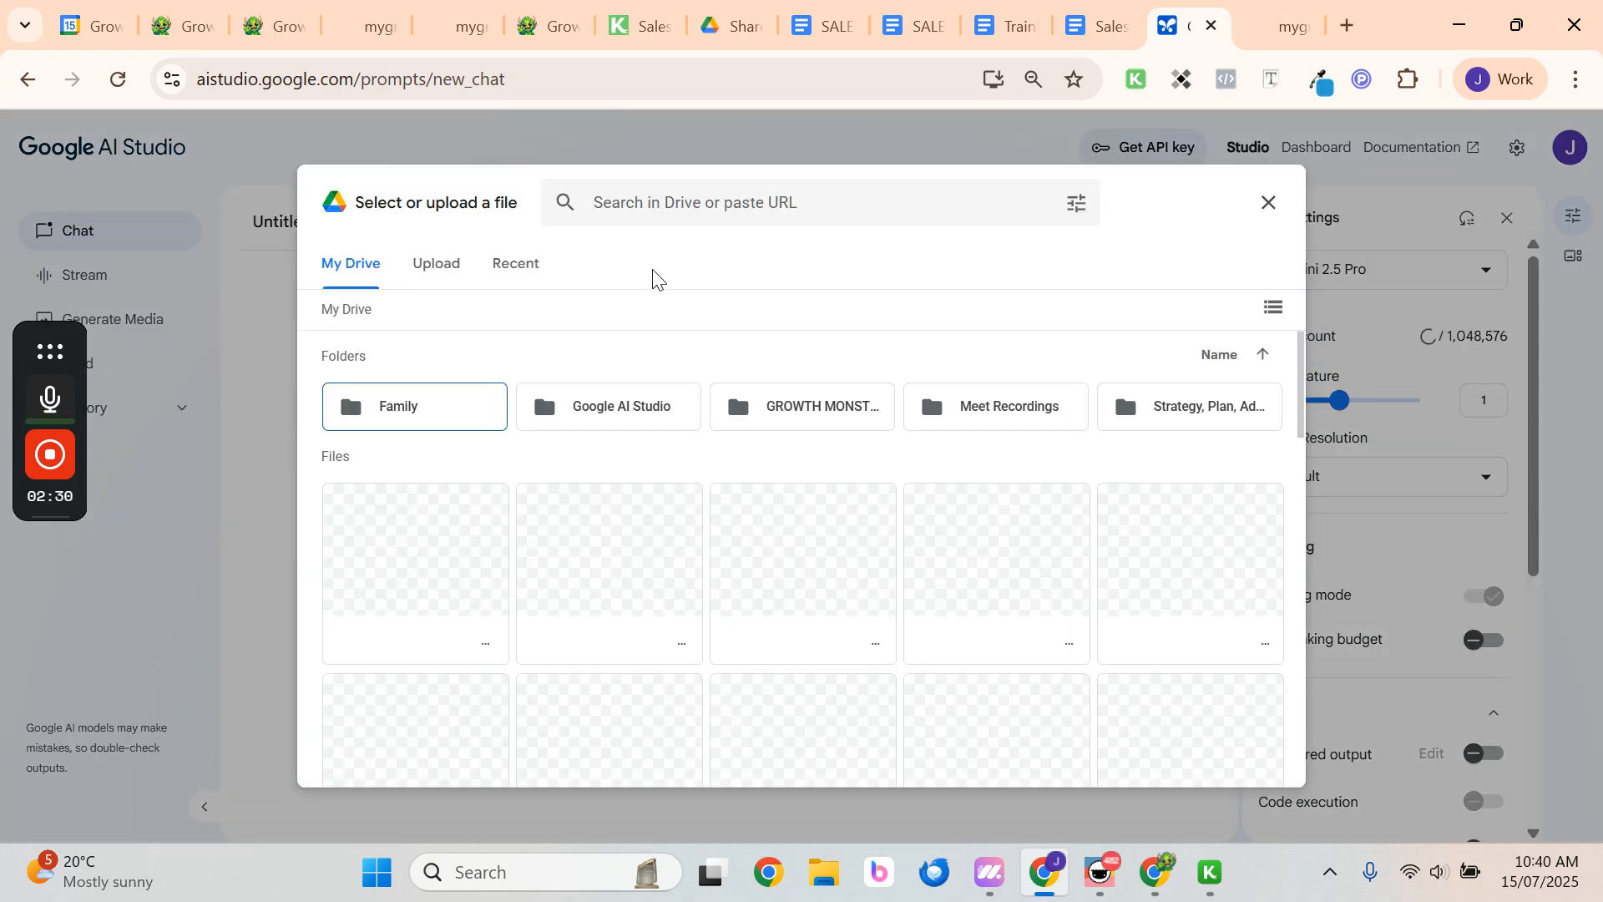
pyautogui.doubleClick(816, 418)
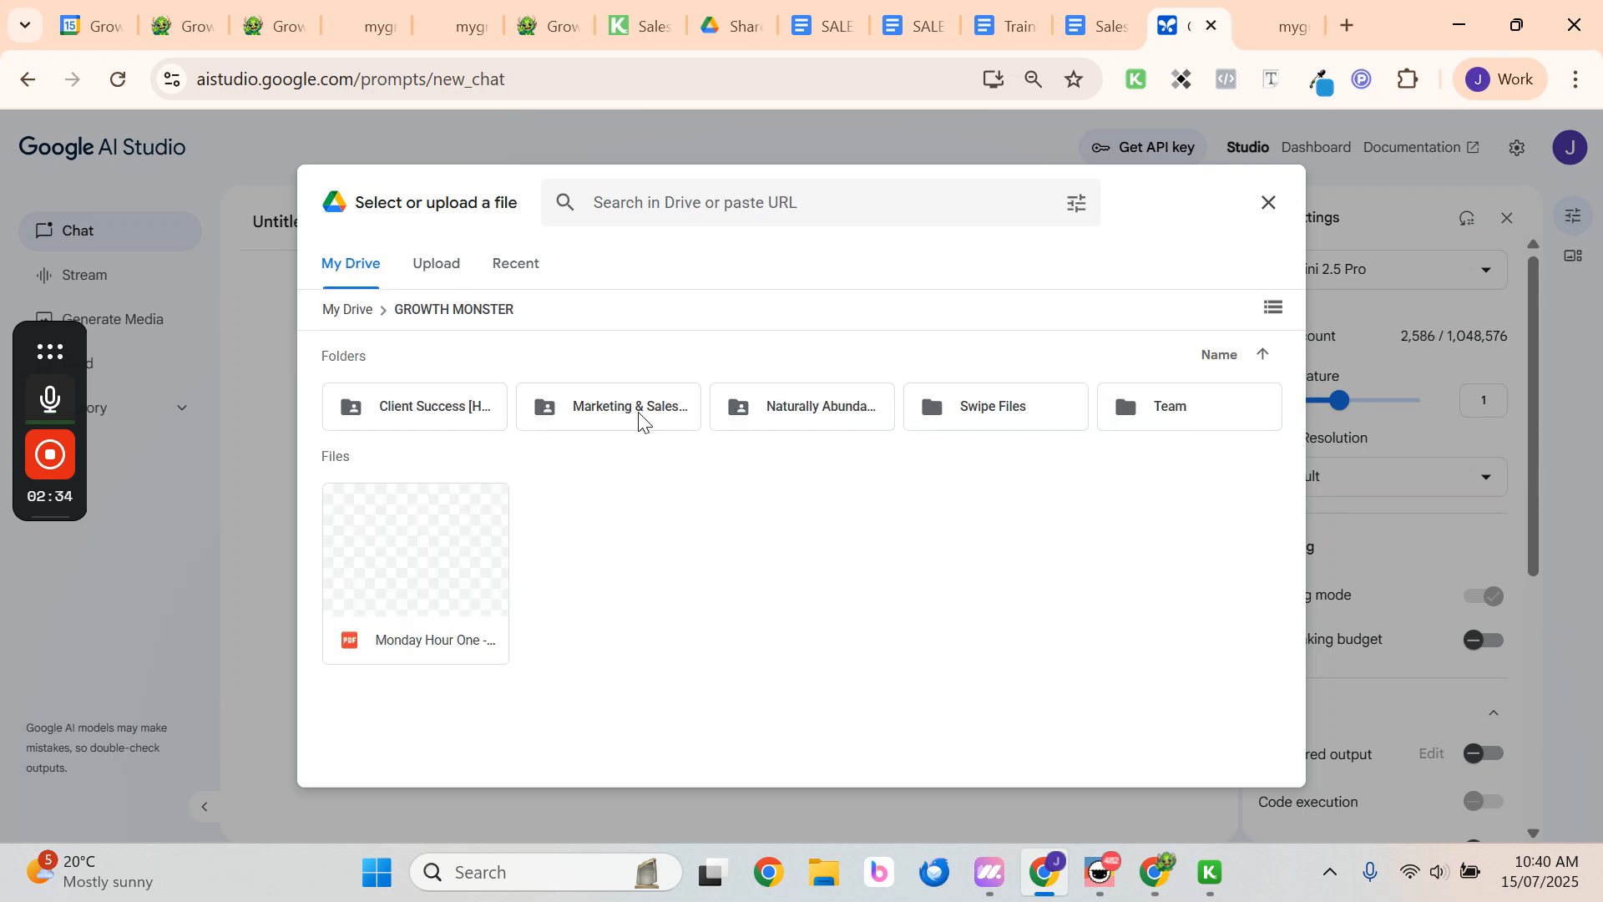
pyautogui.doubleClick(641, 420)
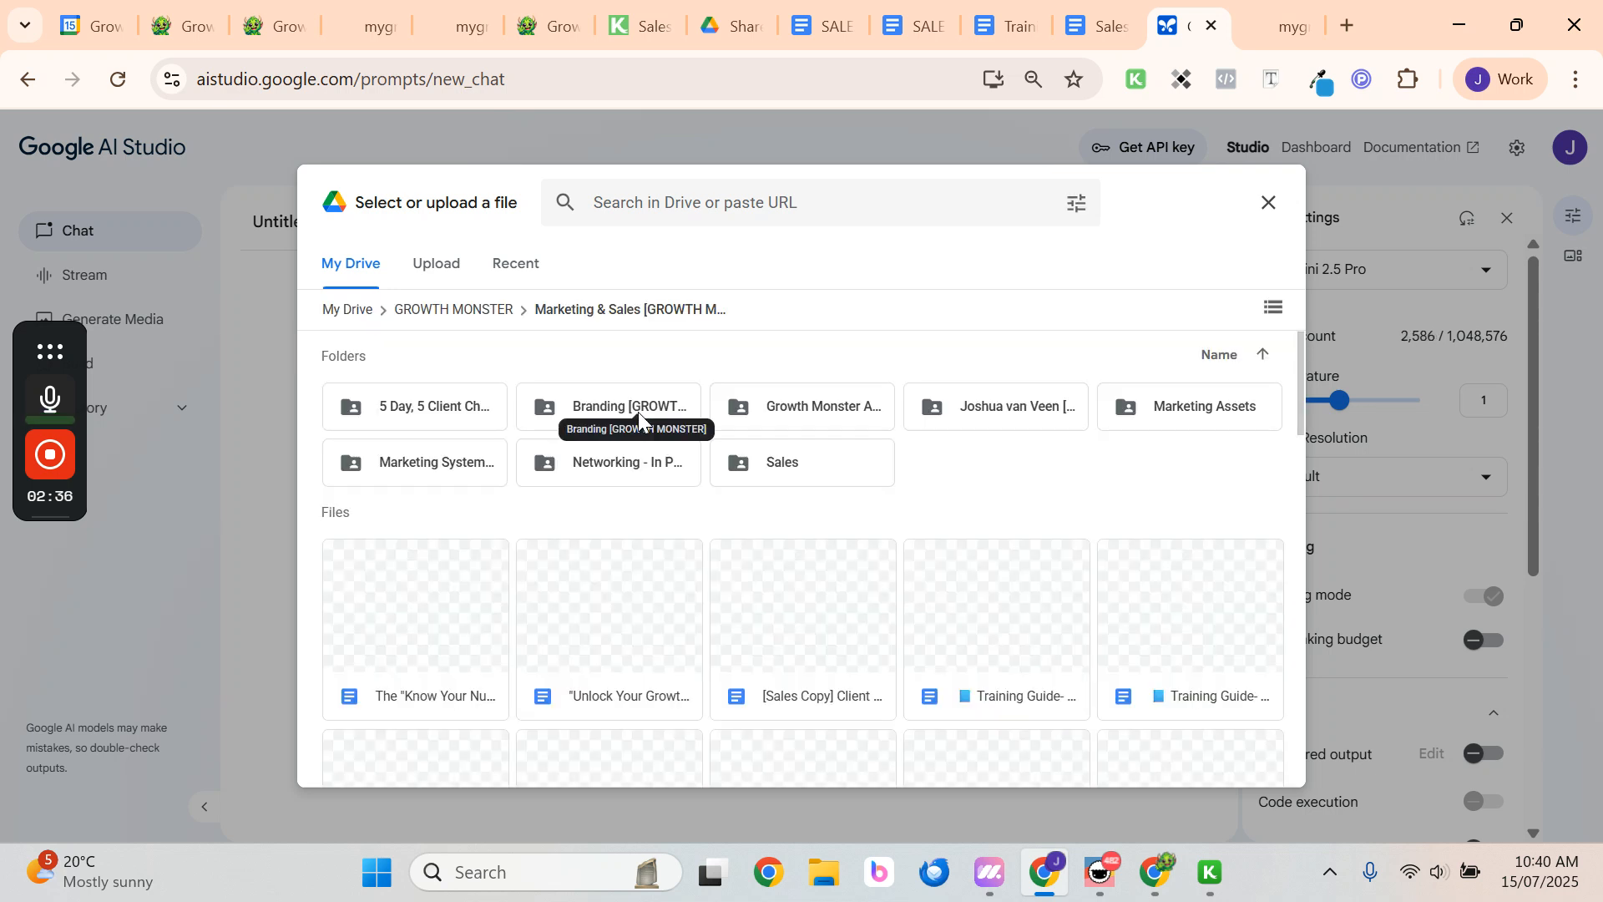
pyautogui.doubleClick(420, 464)
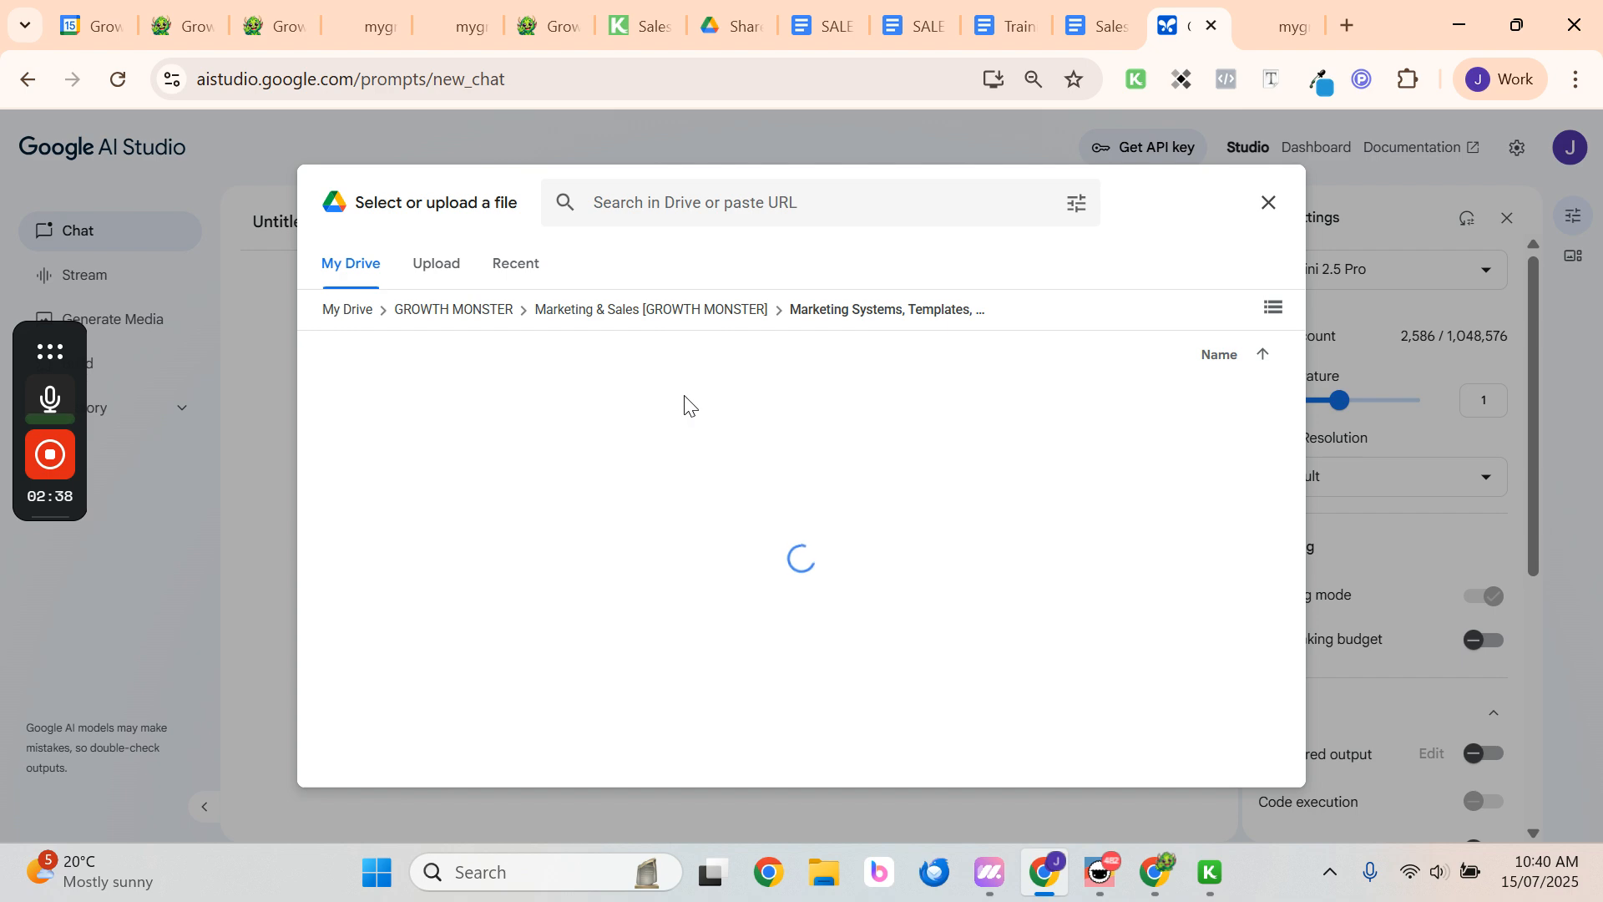
pyautogui.doubleClick(457, 412)
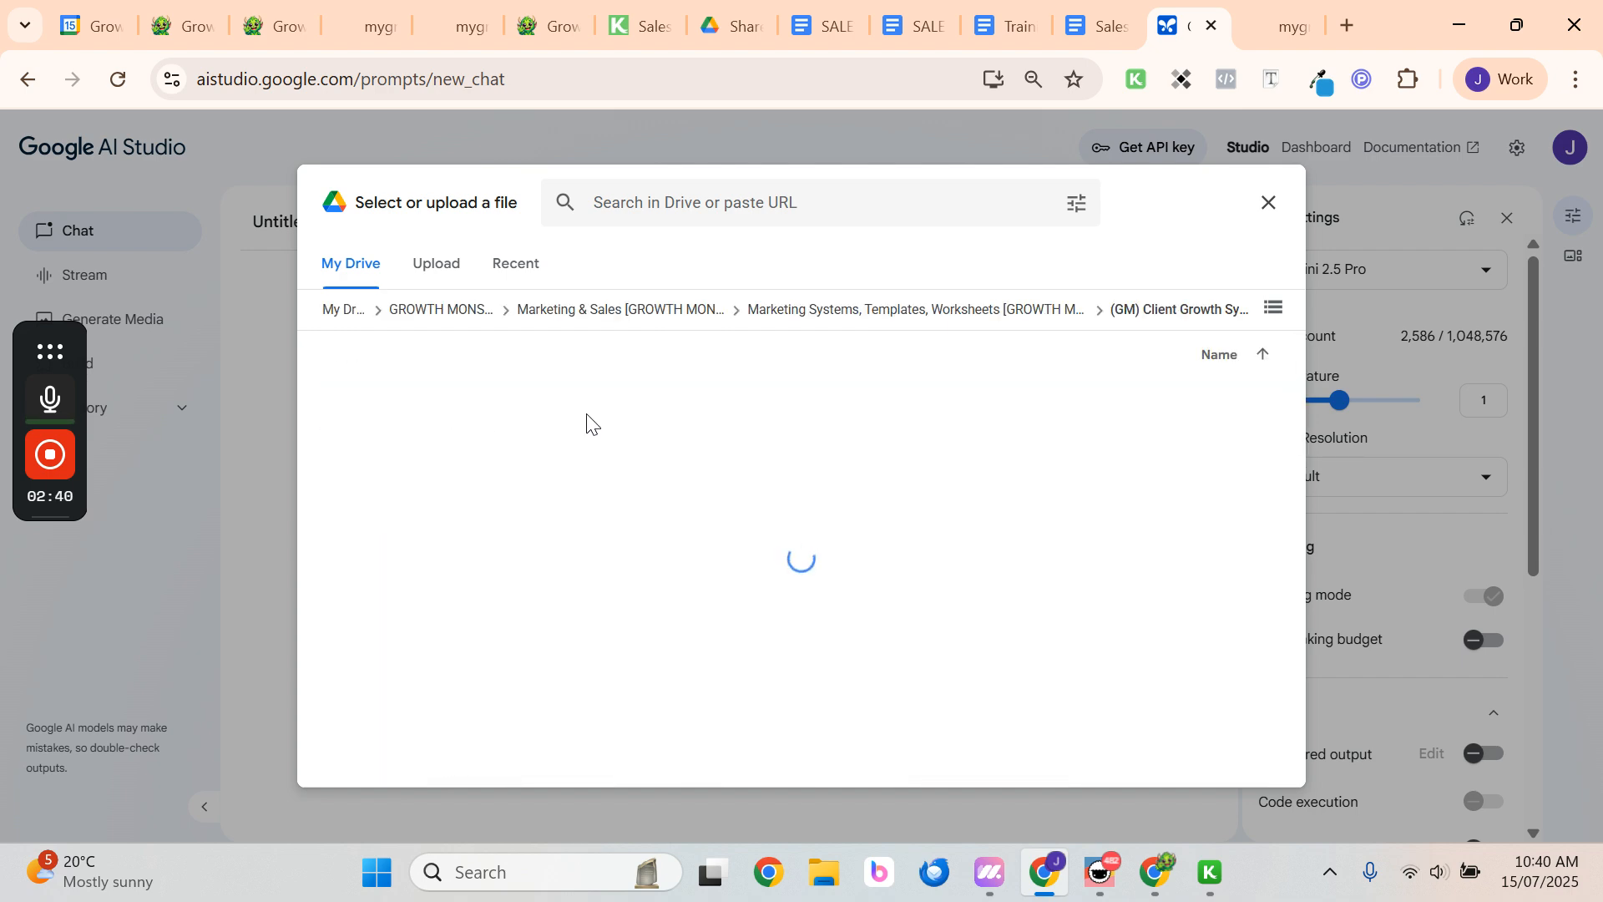
# Find "Foundations Doc - Client Growth Monster [TEAM][OFFER][GROWTH MONSTER].docx" in the folder and insert it into the prompt
pyautogui.scroll(-10, 672, 524)
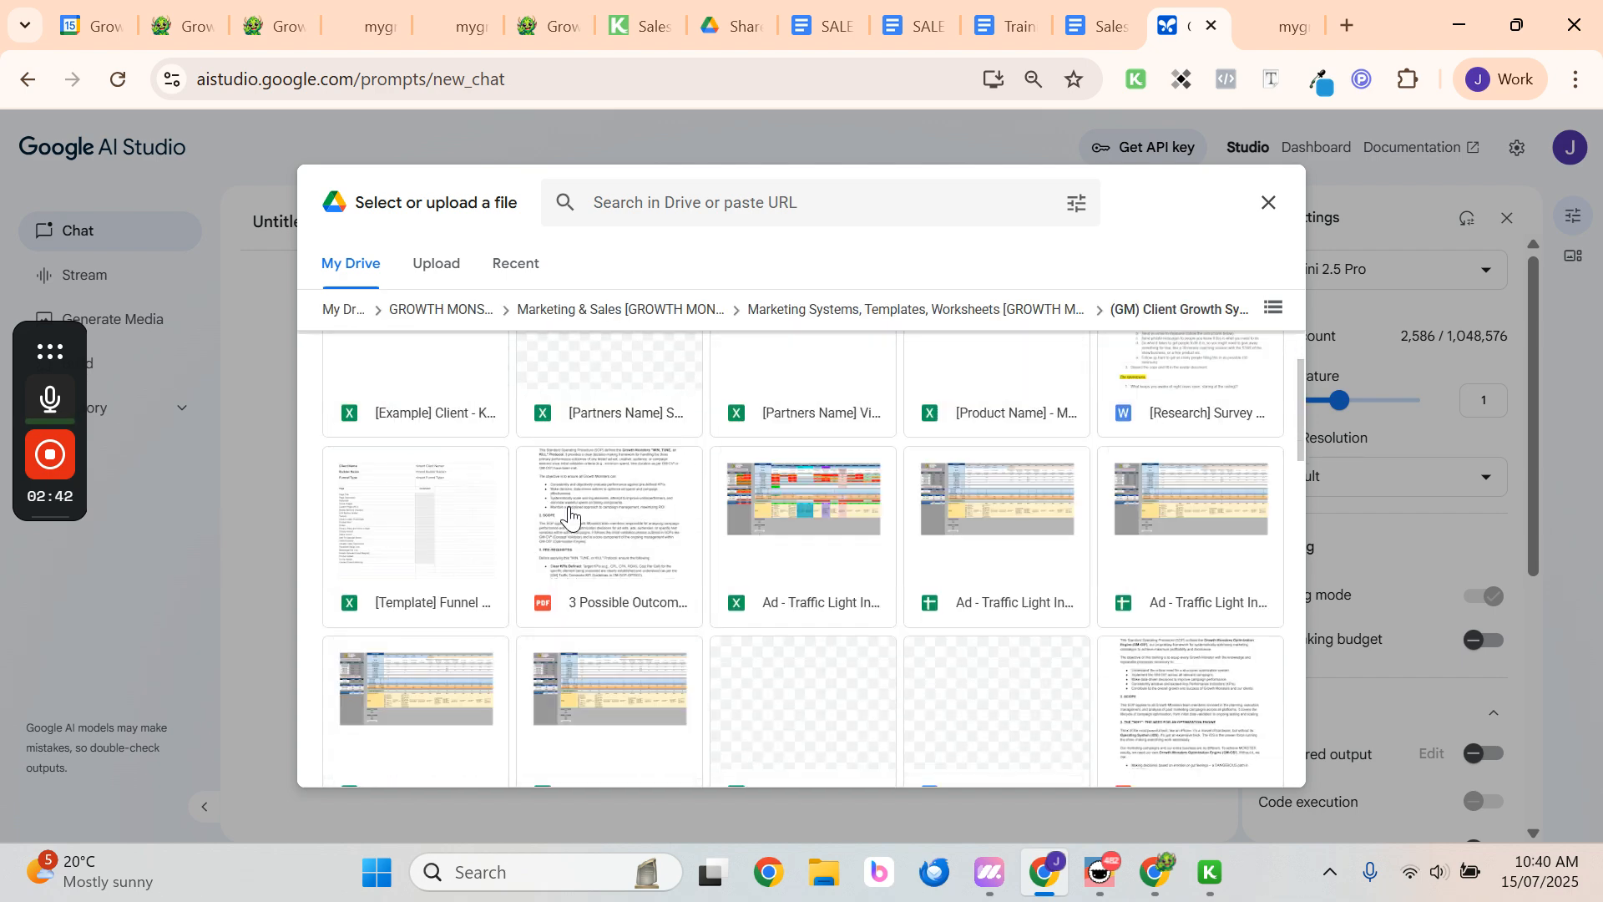
pyautogui.scroll(-7, 679, 501)
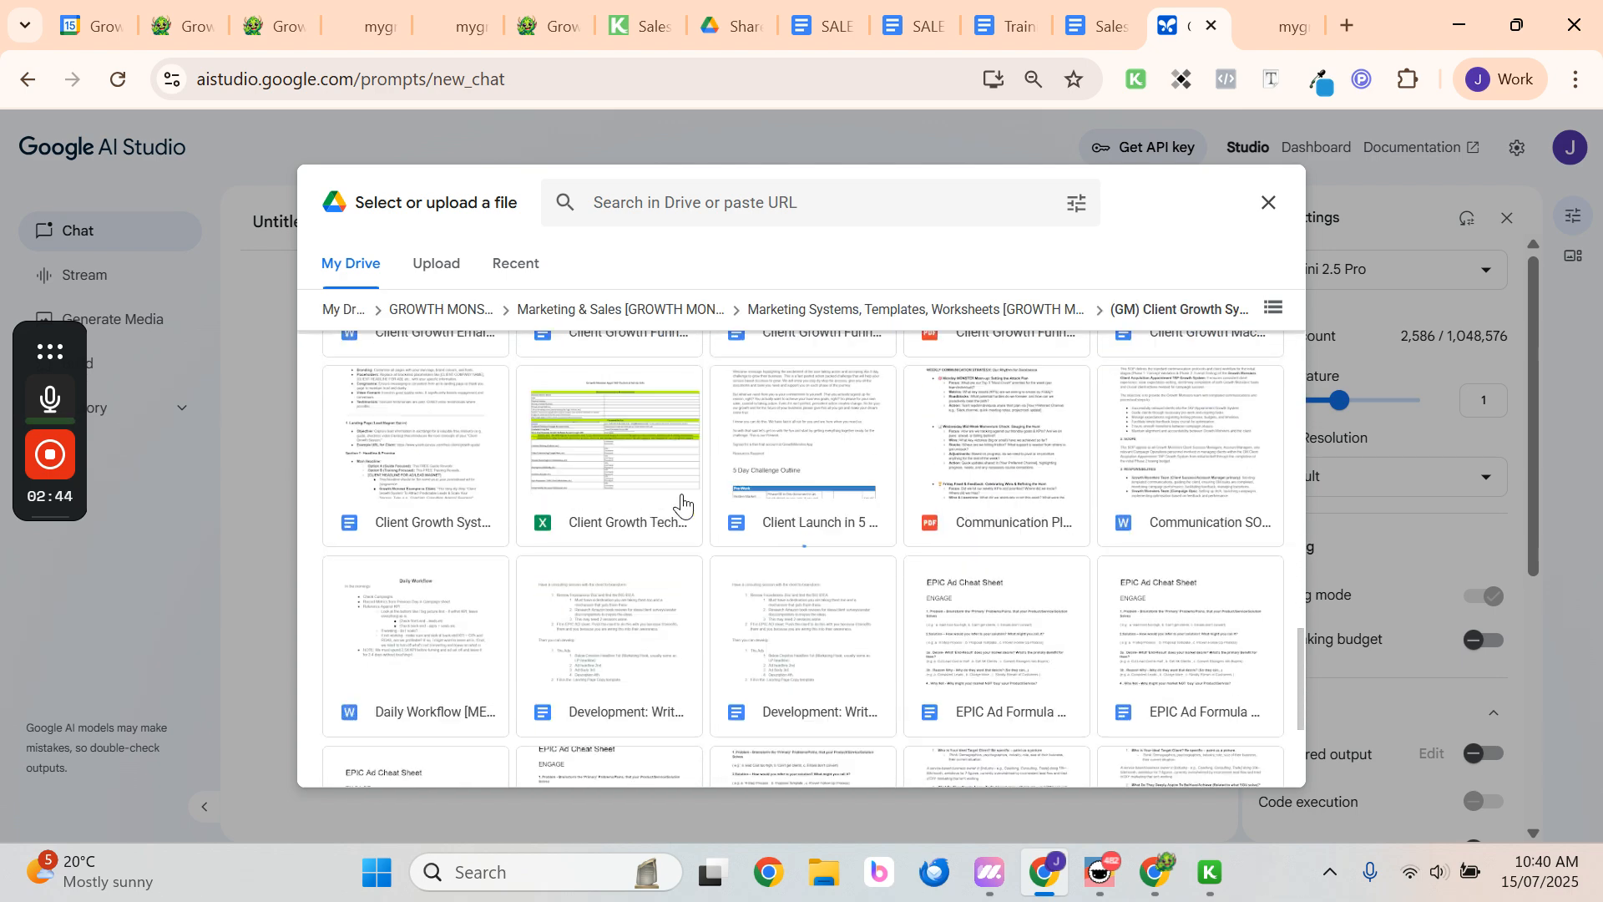
pyautogui.scroll(4, 609, 476)
pyautogui.scroll(-1, 591, 526)
pyautogui.scroll(-5, 590, 526)
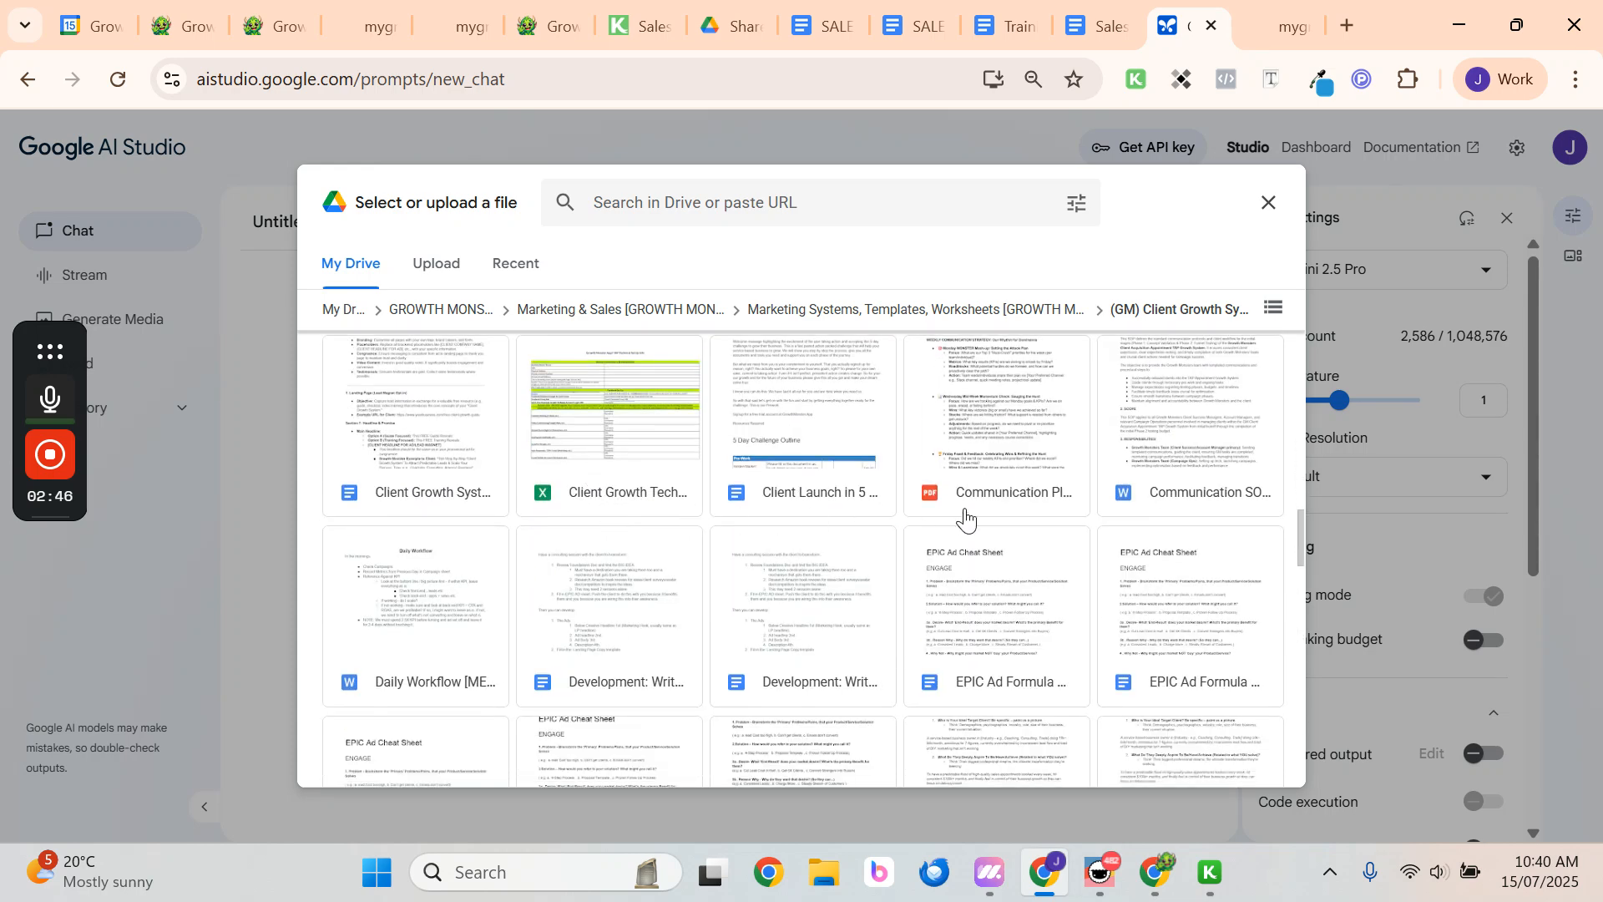
pyautogui.scroll(-4, 612, 501)
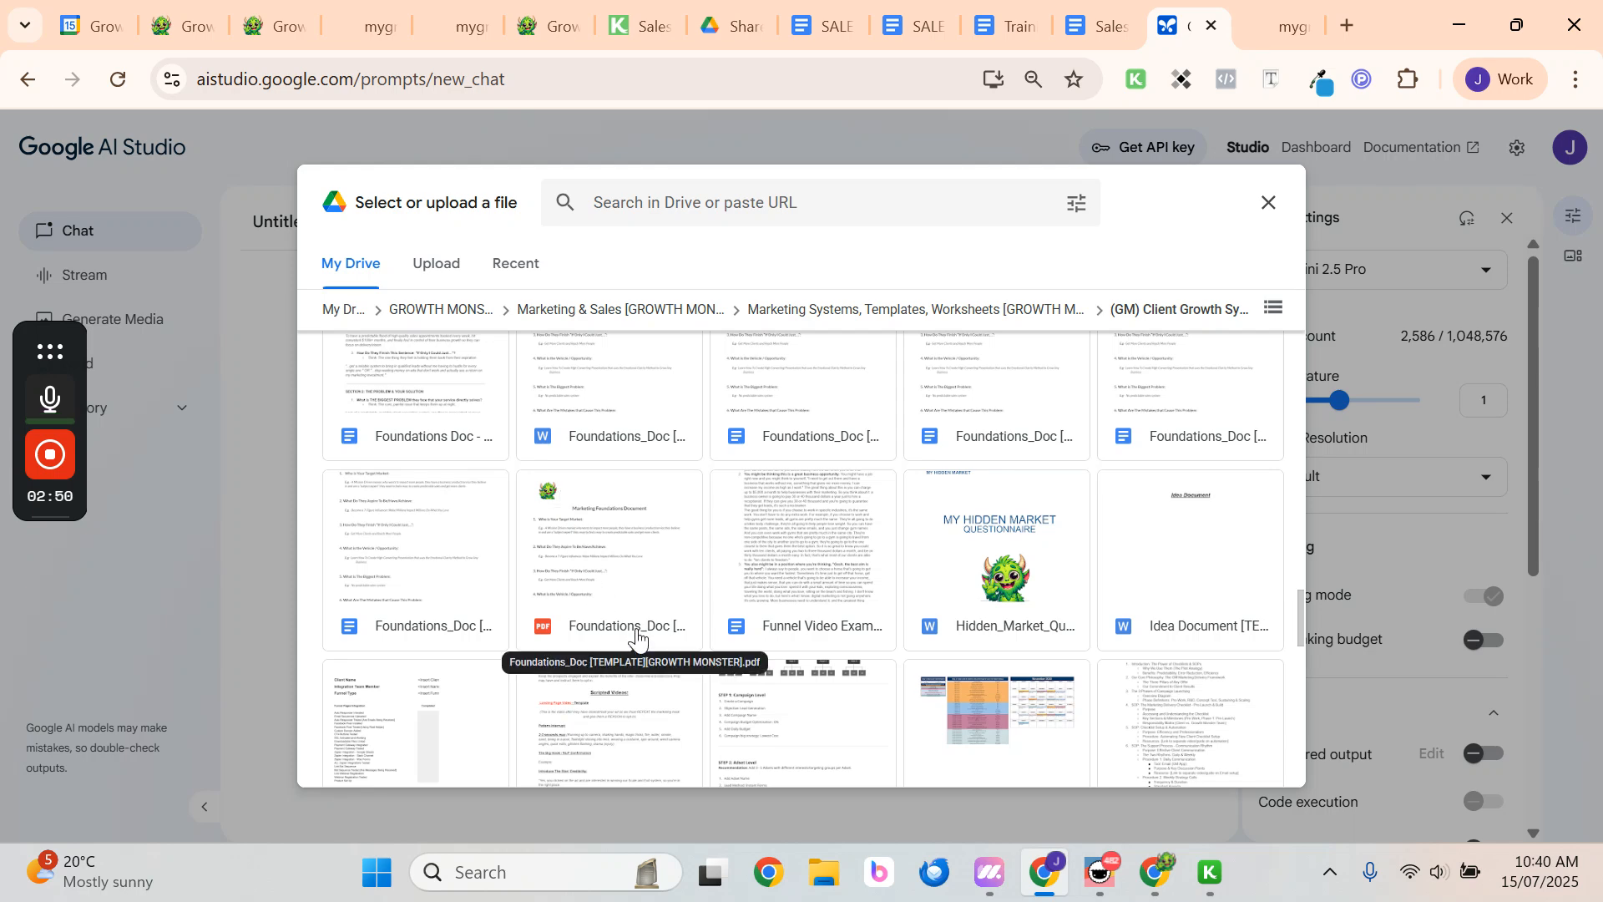
pyautogui.scroll(-5, 618, 512)
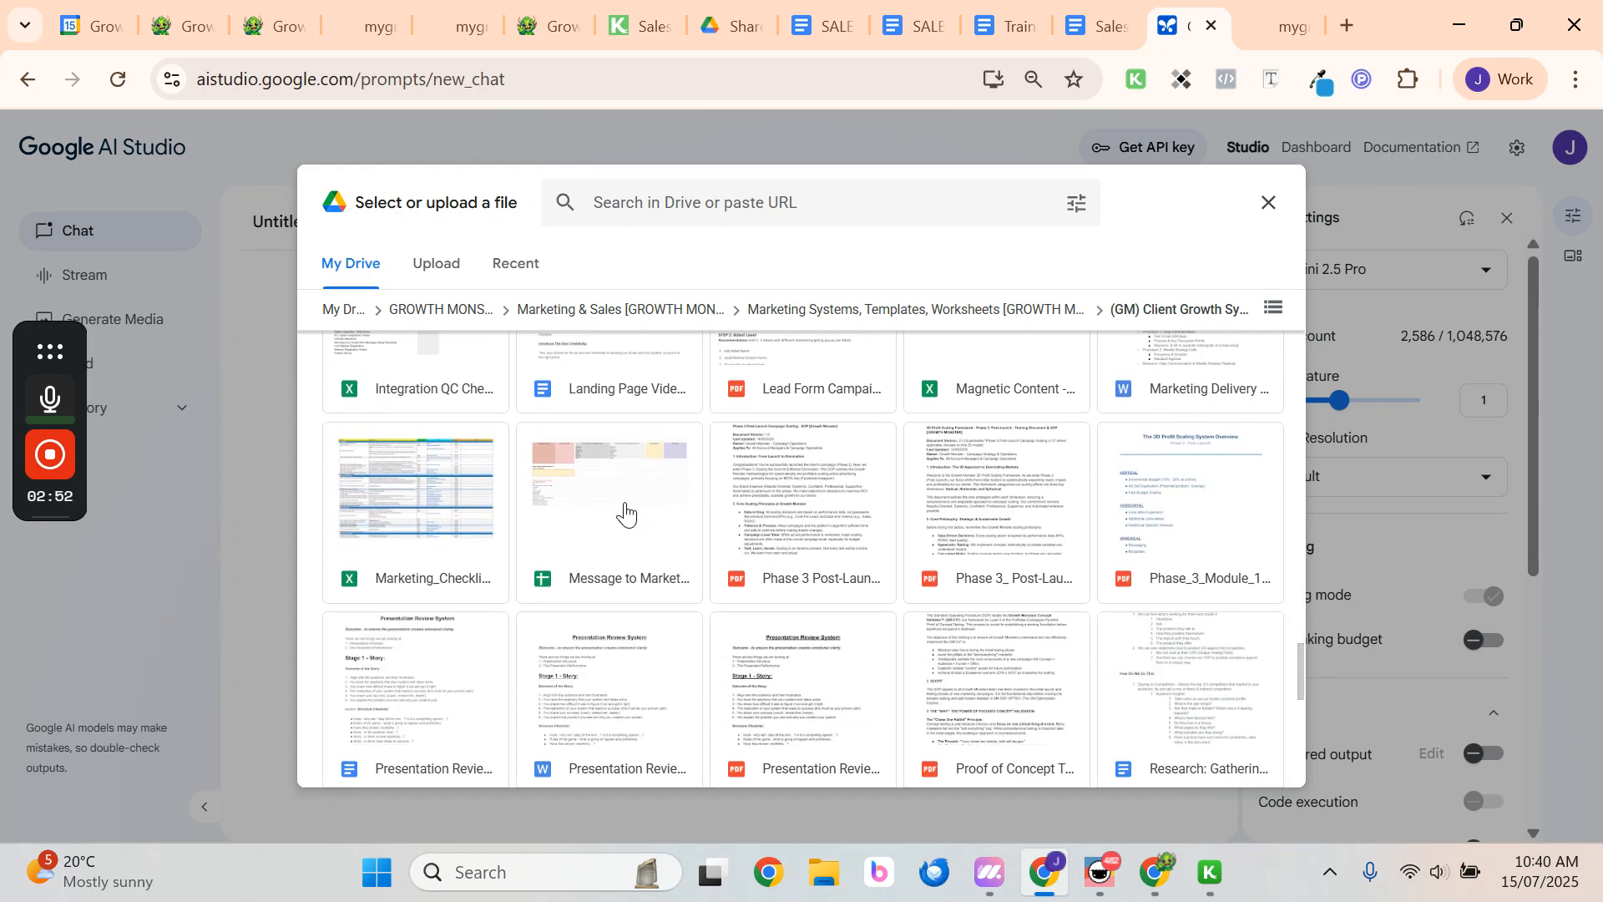
pyautogui.scroll(-1, 625, 513)
pyautogui.scroll(4, 658, 521)
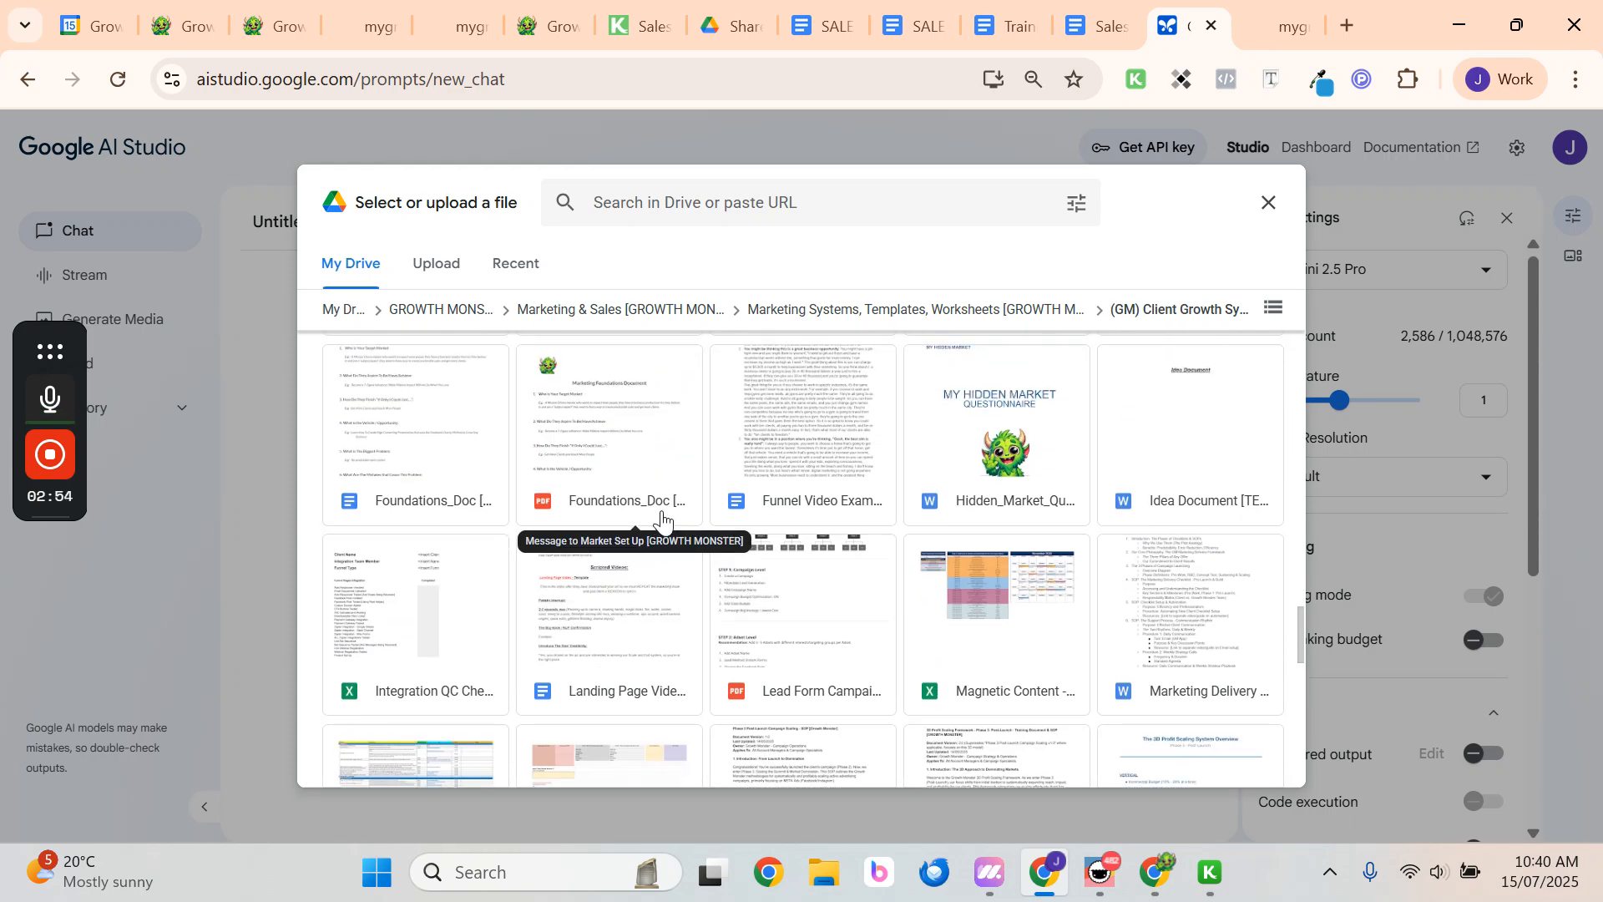
pyautogui.scroll(1, 601, 522)
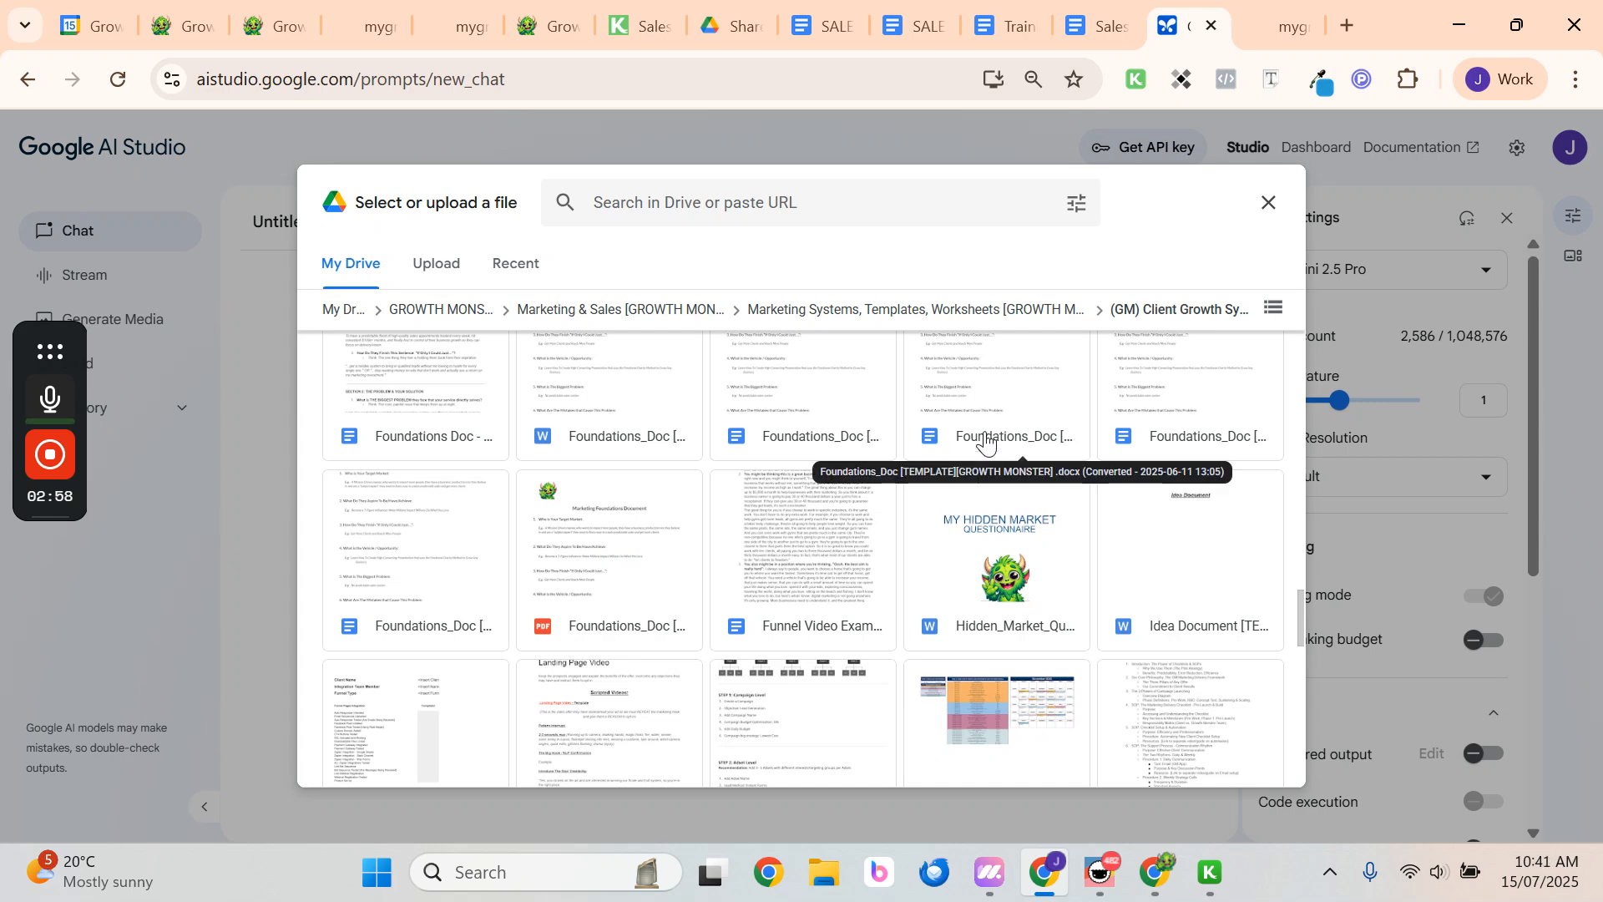
pyautogui.scroll(3, 986, 442)
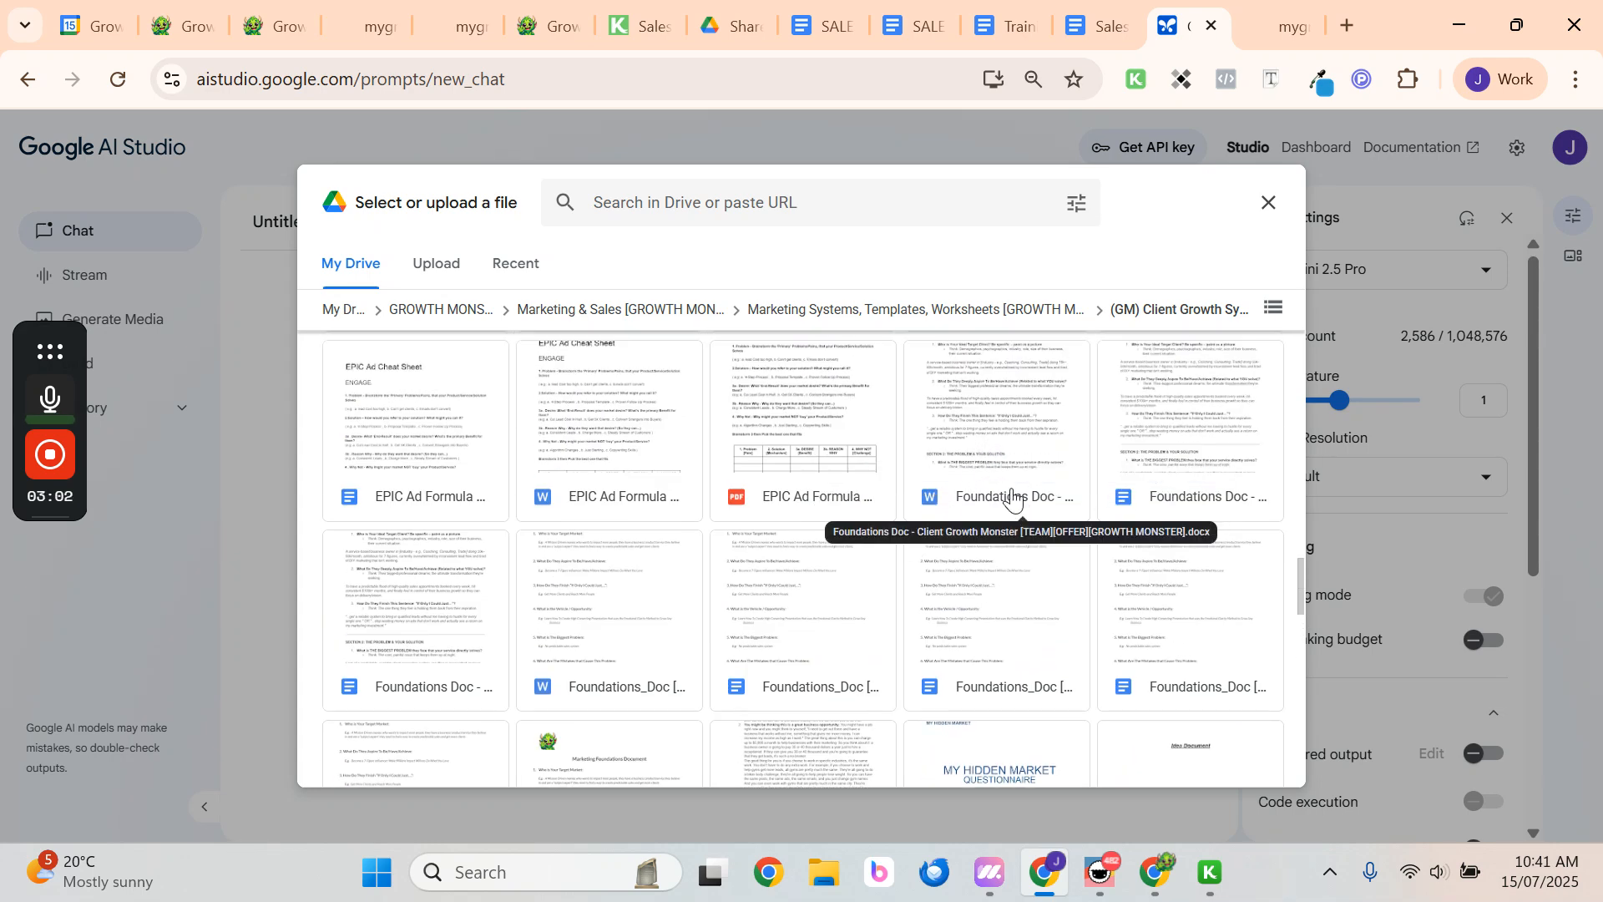
pyautogui.click(1013, 458)
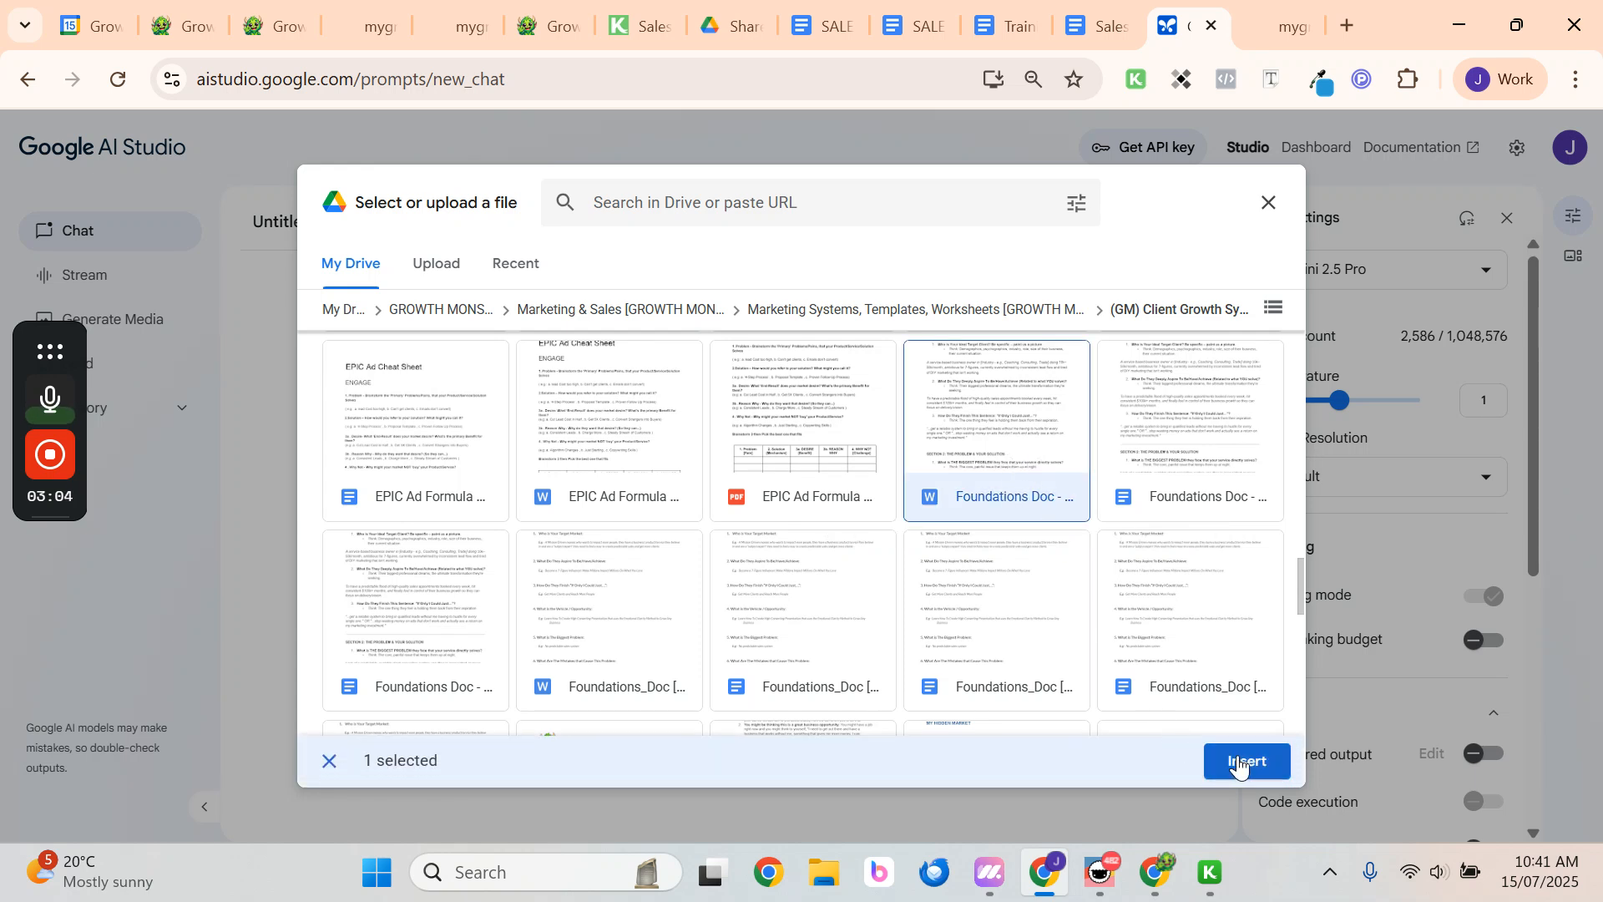
pyautogui.click(1244, 761)
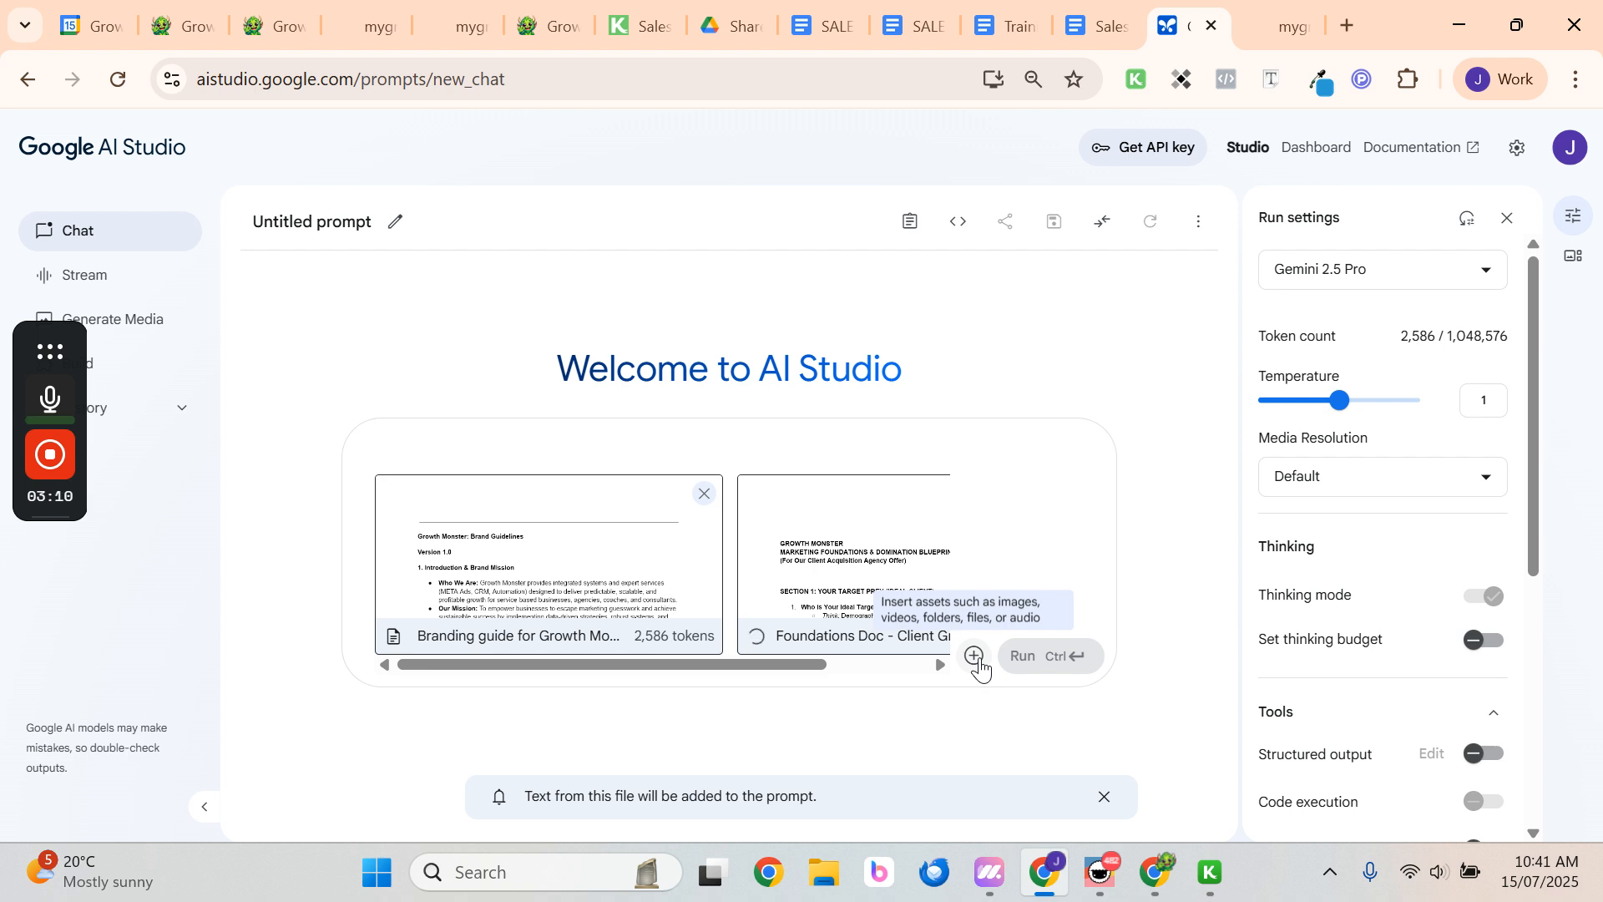
# Start attaching a third file from Drive and search for "marketing links growth"
pyautogui.click(974, 657)
pyautogui.click(1077, 365)
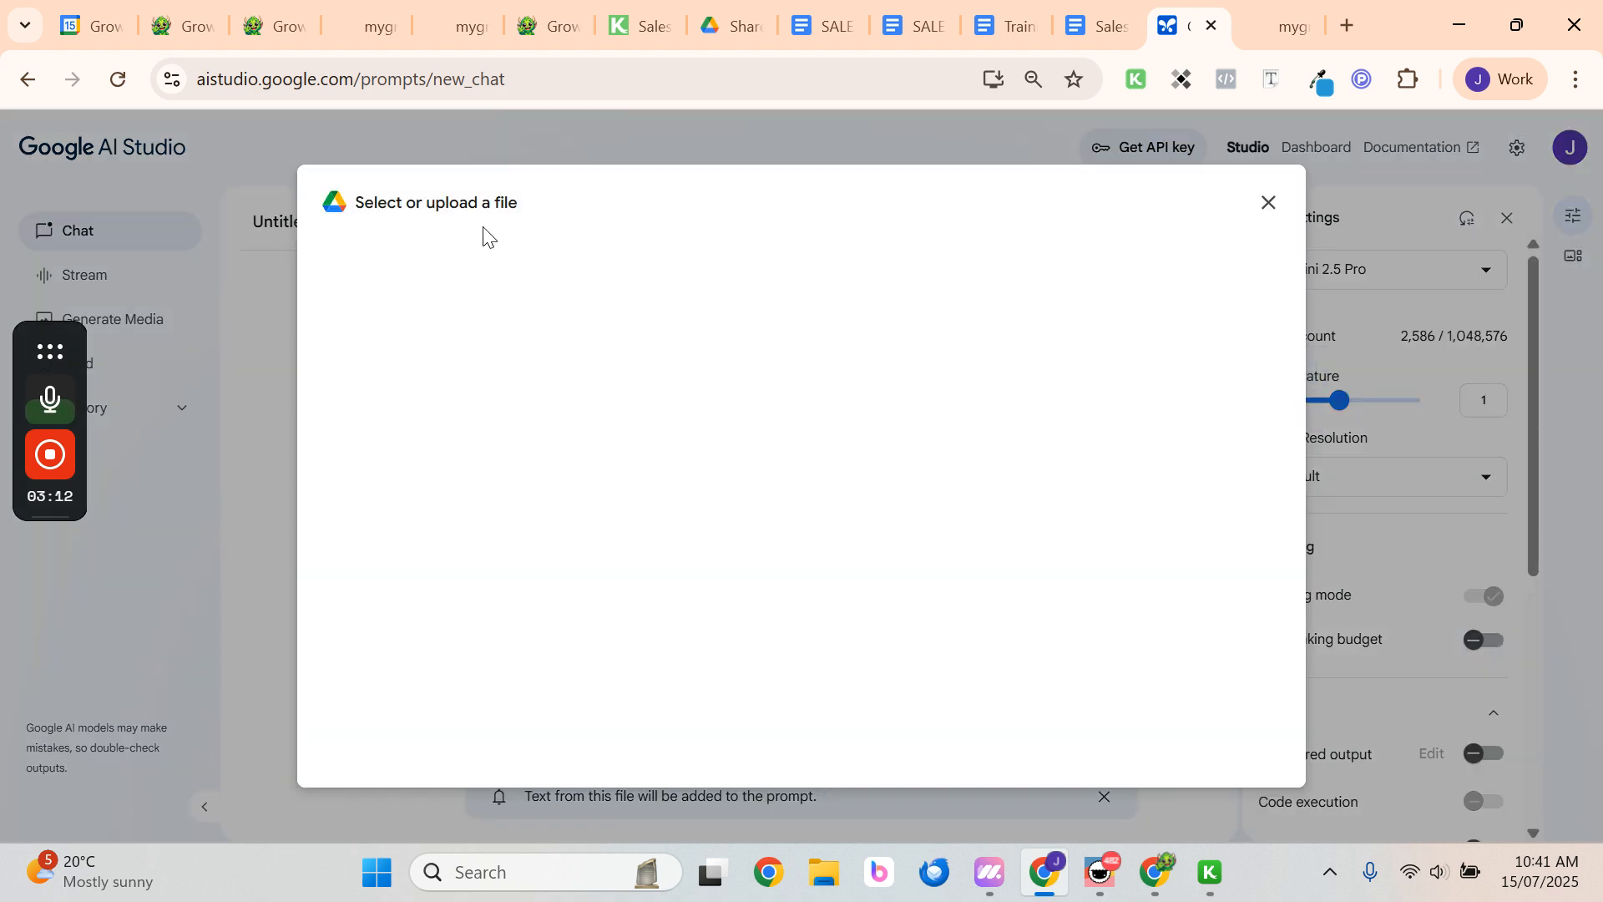
pyautogui.click(711, 197)
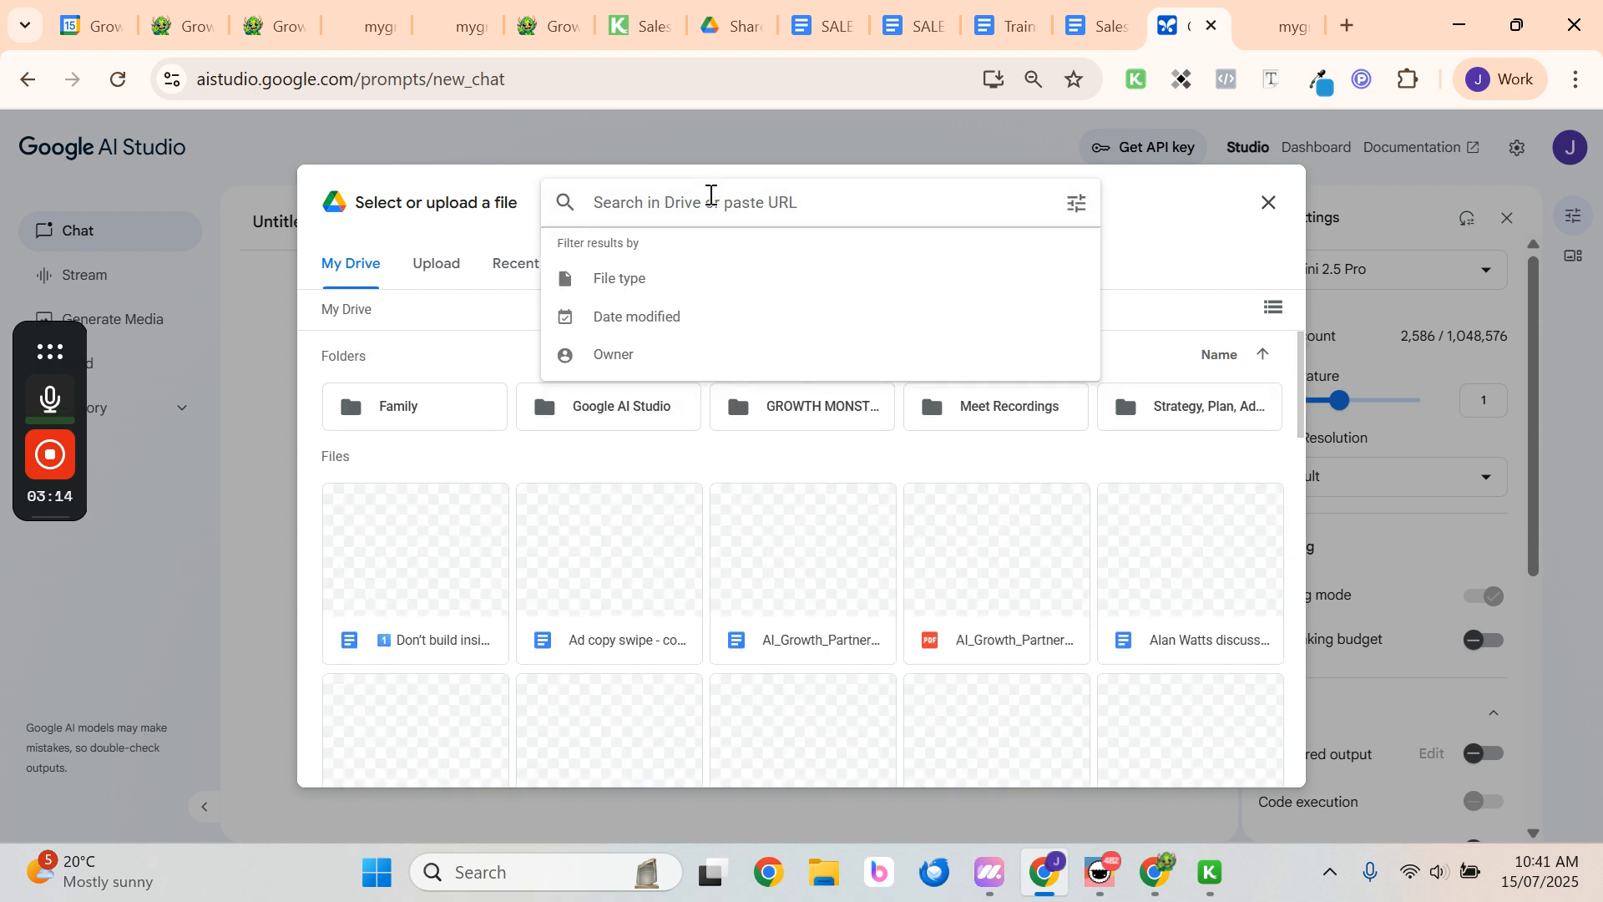
pyautogui.write('marketing lin')
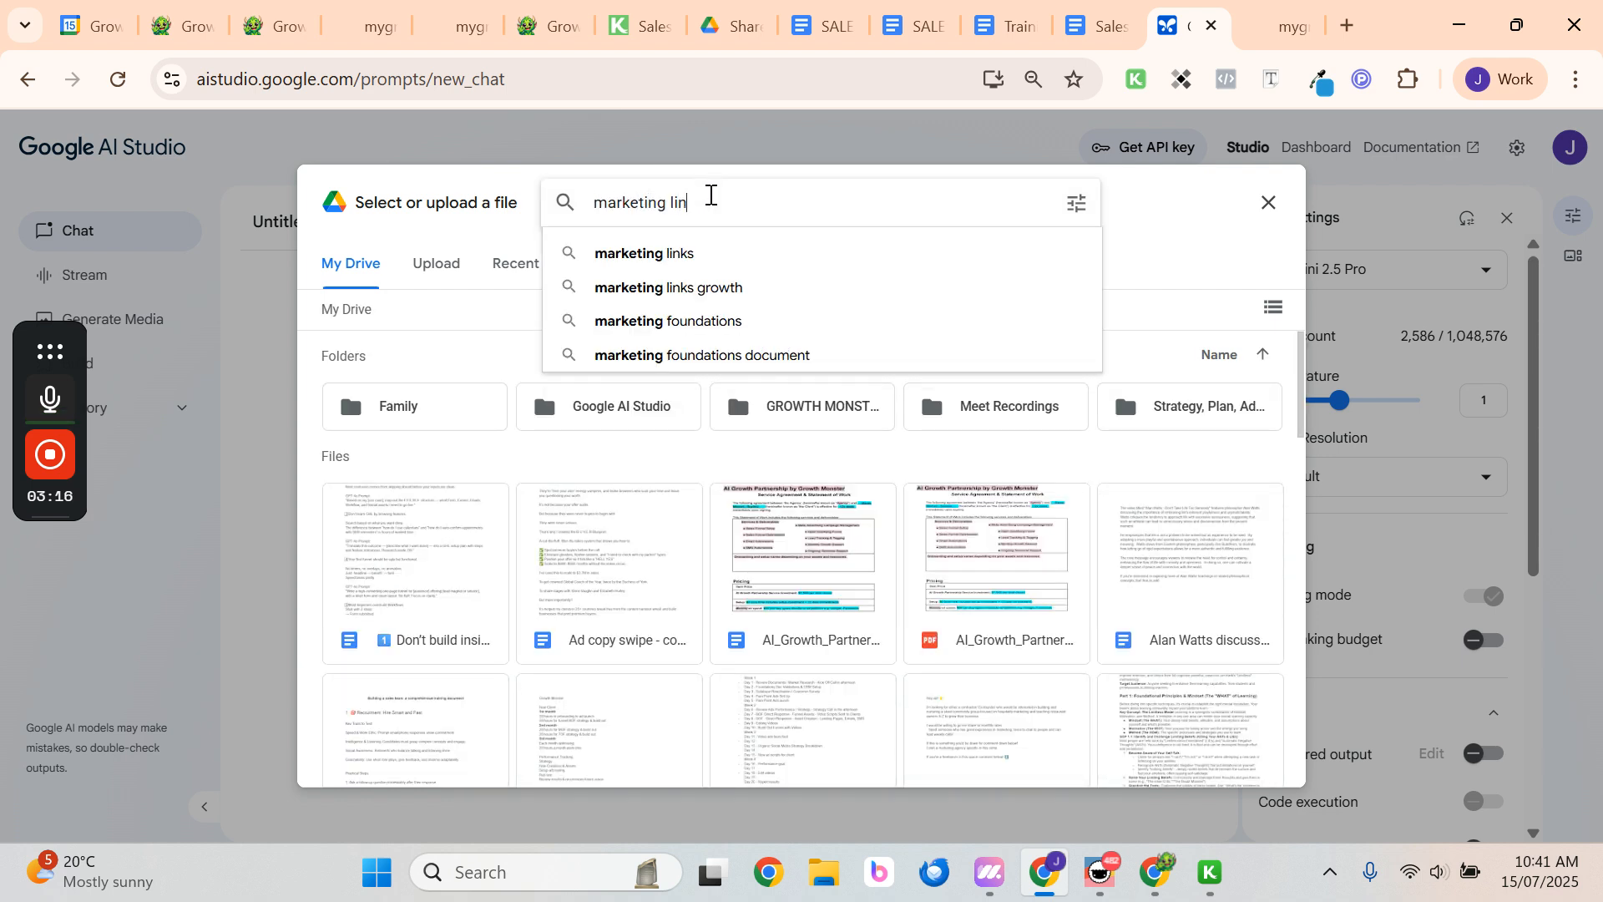
pyautogui.write('ks')
pyautogui.click(916, 287)
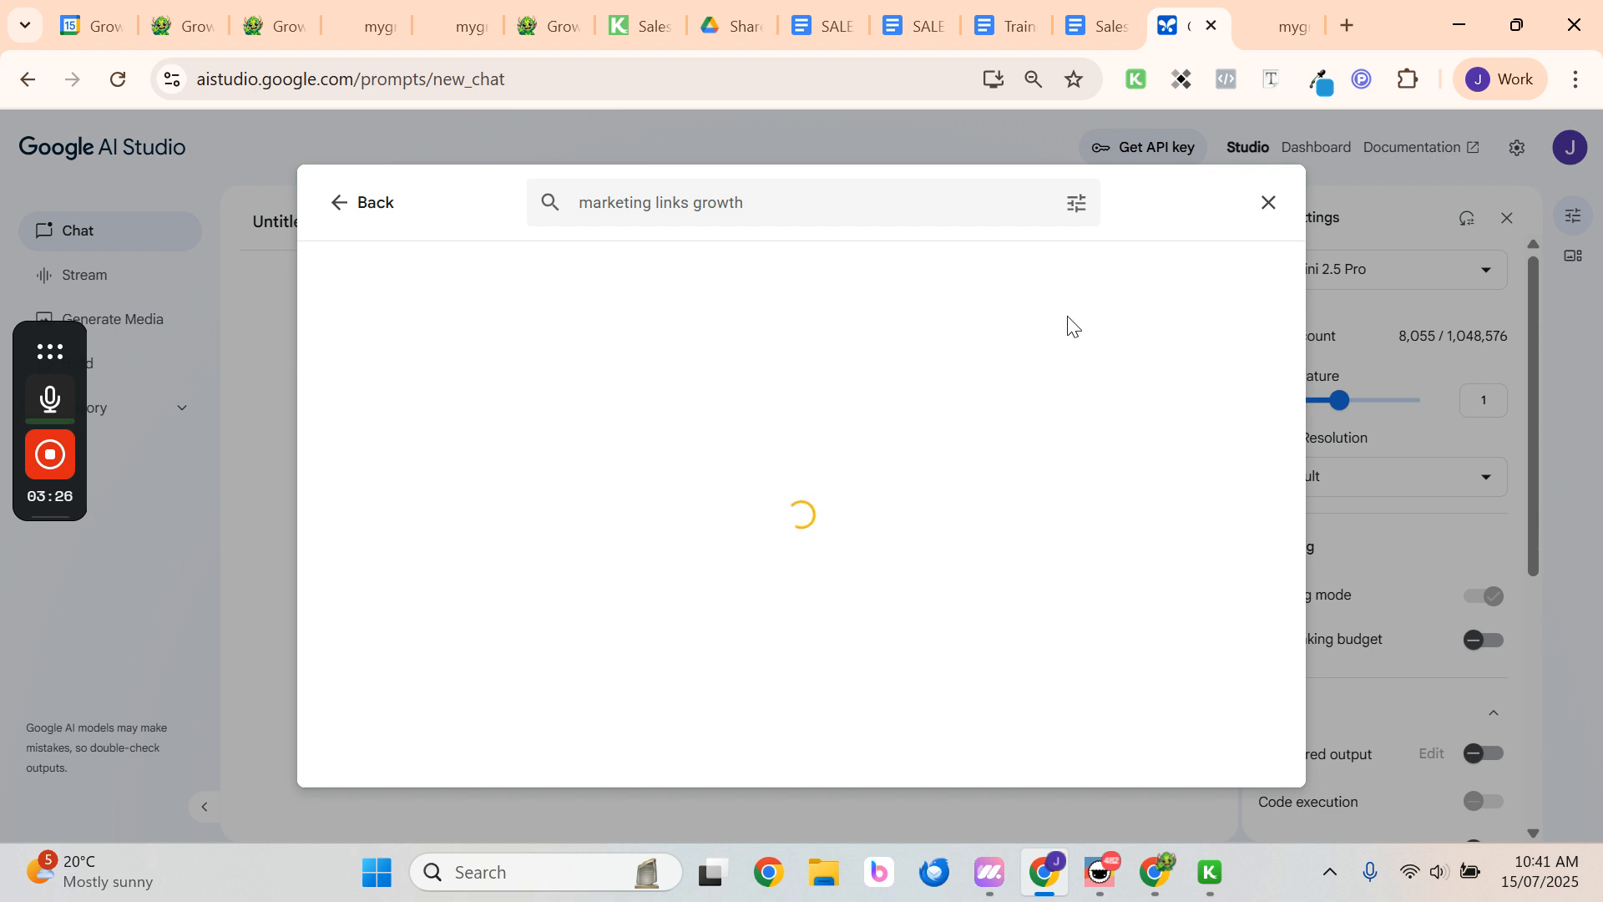
# Shorten the Drive search to "marketing links", run it, and go back to the My Drive file list
pyautogui.click(811, 194)
pyautogui.press('BackSpace')
pyautogui.press('BackSpace')
pyautogui.press('BackSpace')
pyautogui.press('BackSpace')
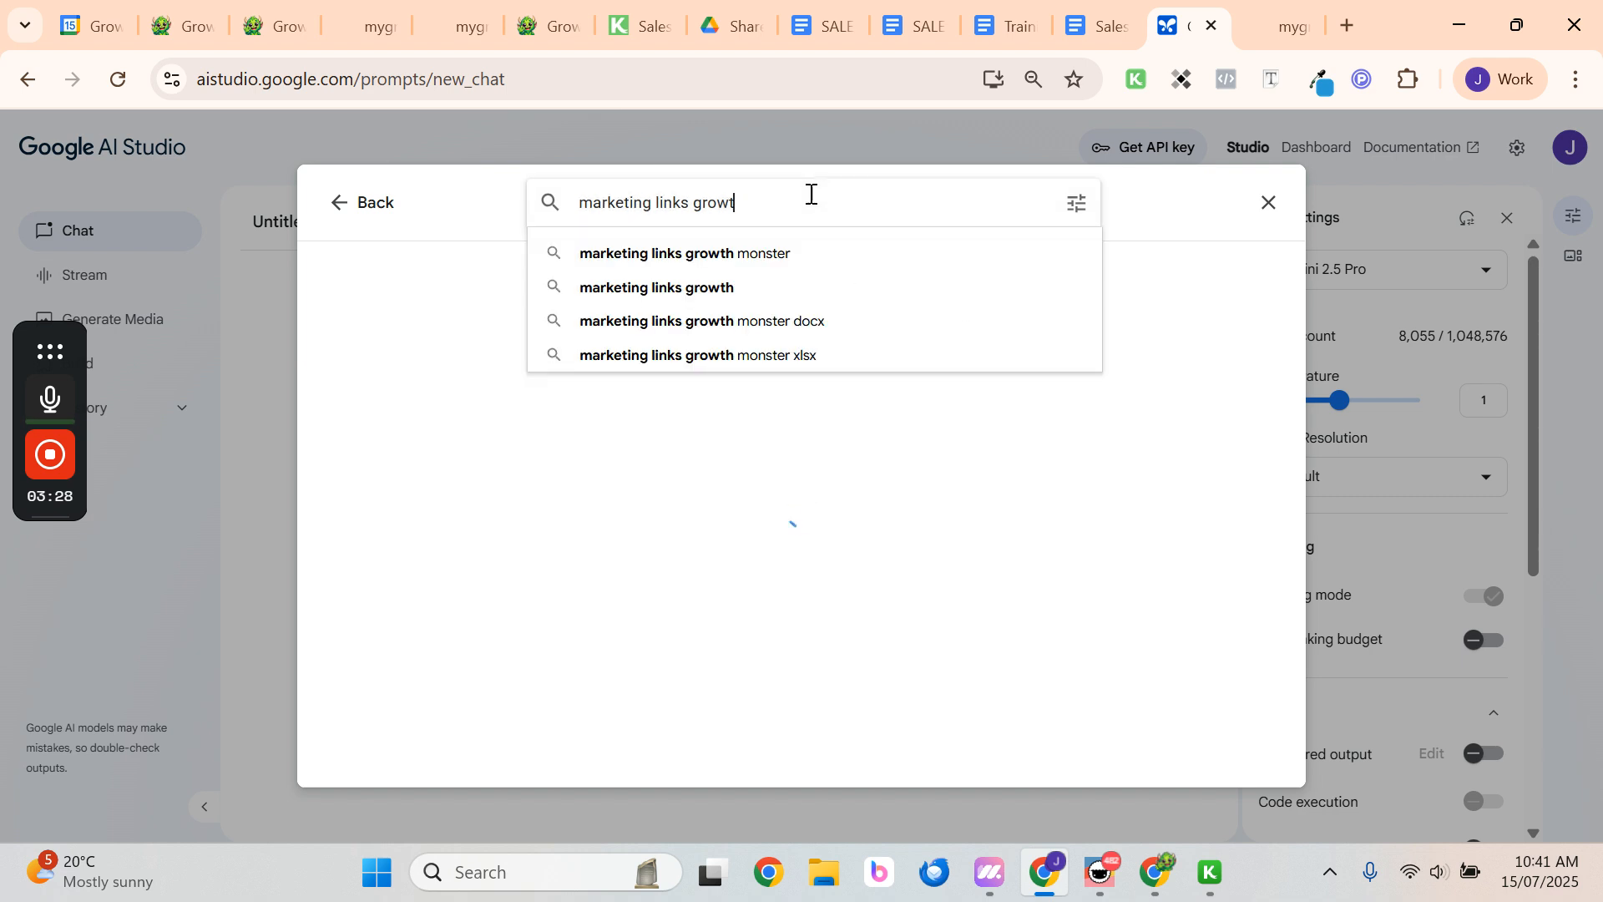
pyautogui.press('BackSpace')
pyautogui.press('BackSpace')
pyautogui.press('Return')
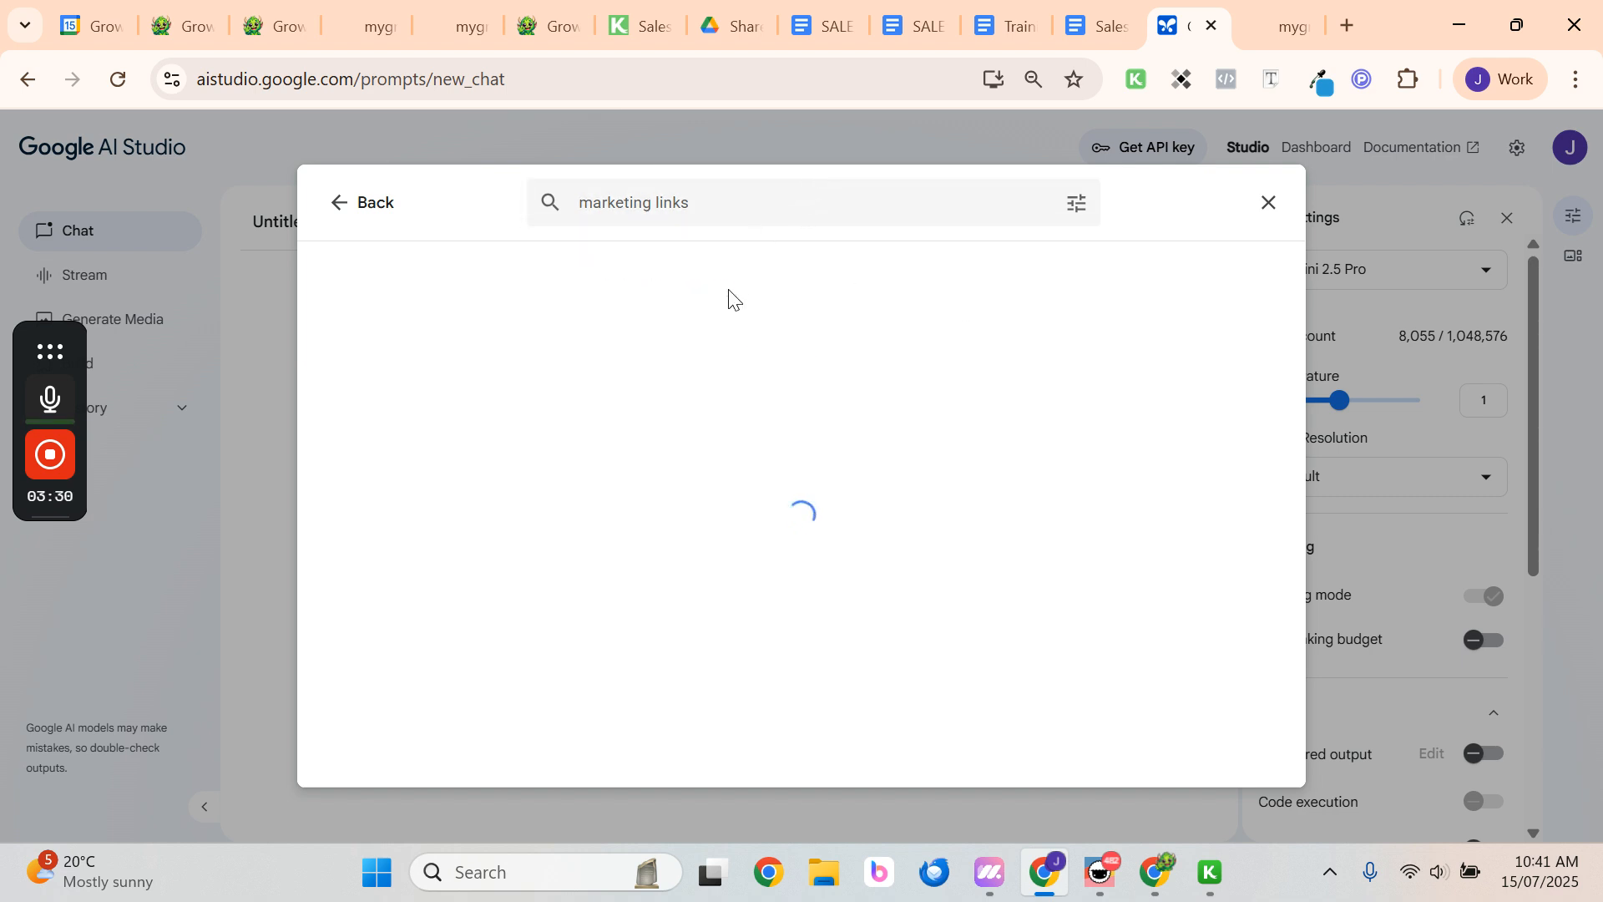
pyautogui.click(330, 209)
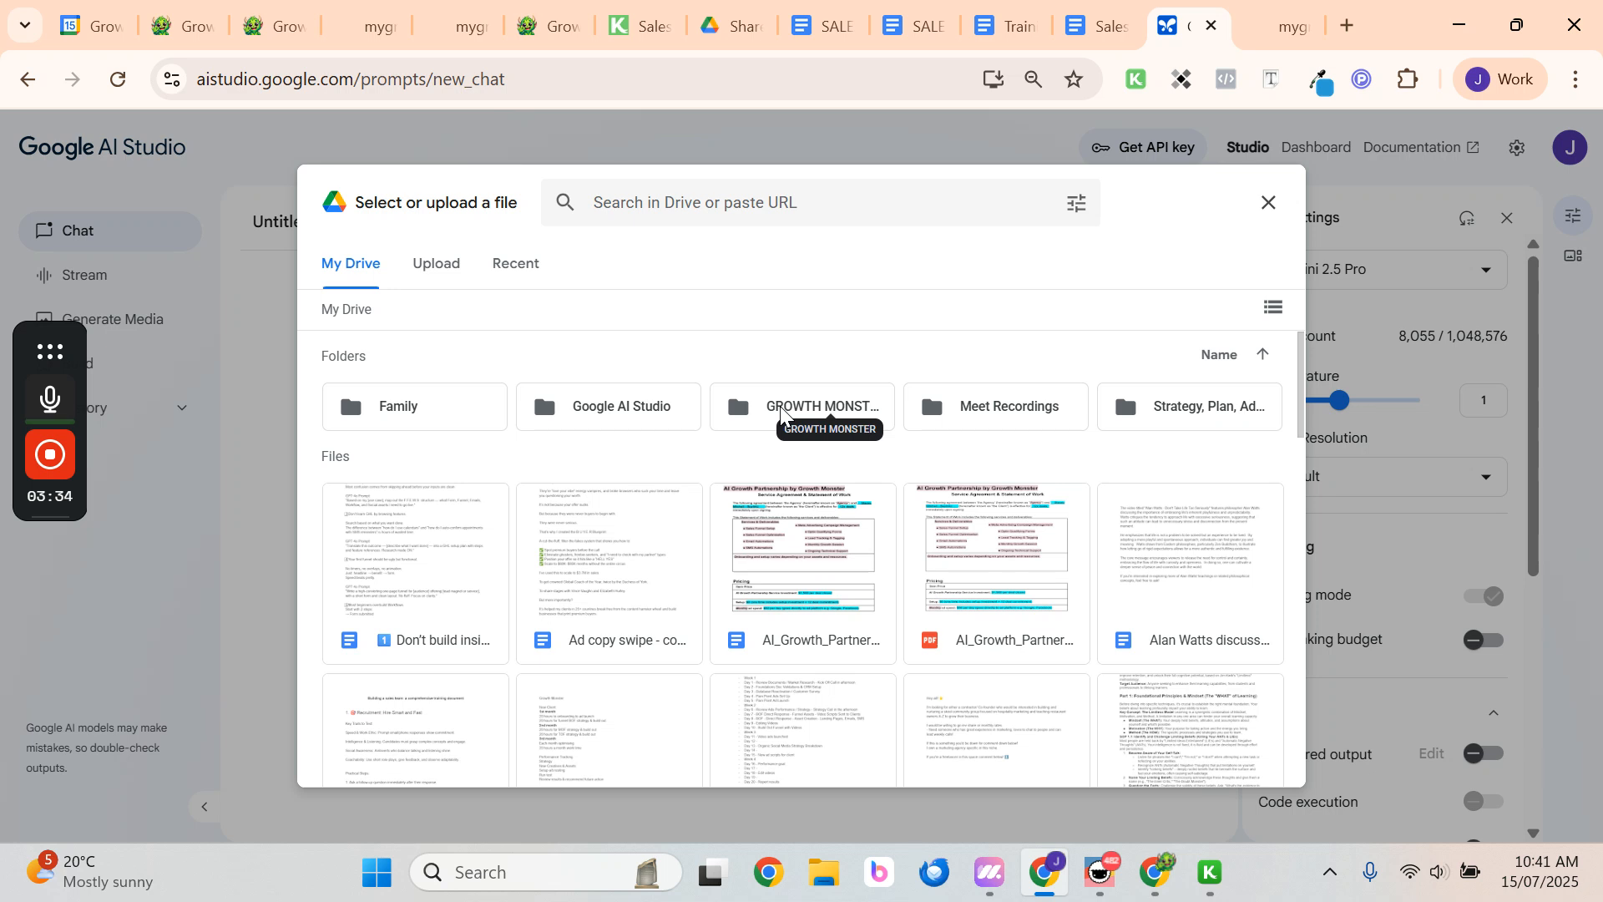
# Open Marketing Assets under GROWTH MONSTER, Marketing & Sales, and insert the MARKETING LINKS Word file into the prompt
pyautogui.doubleClick(781, 409)
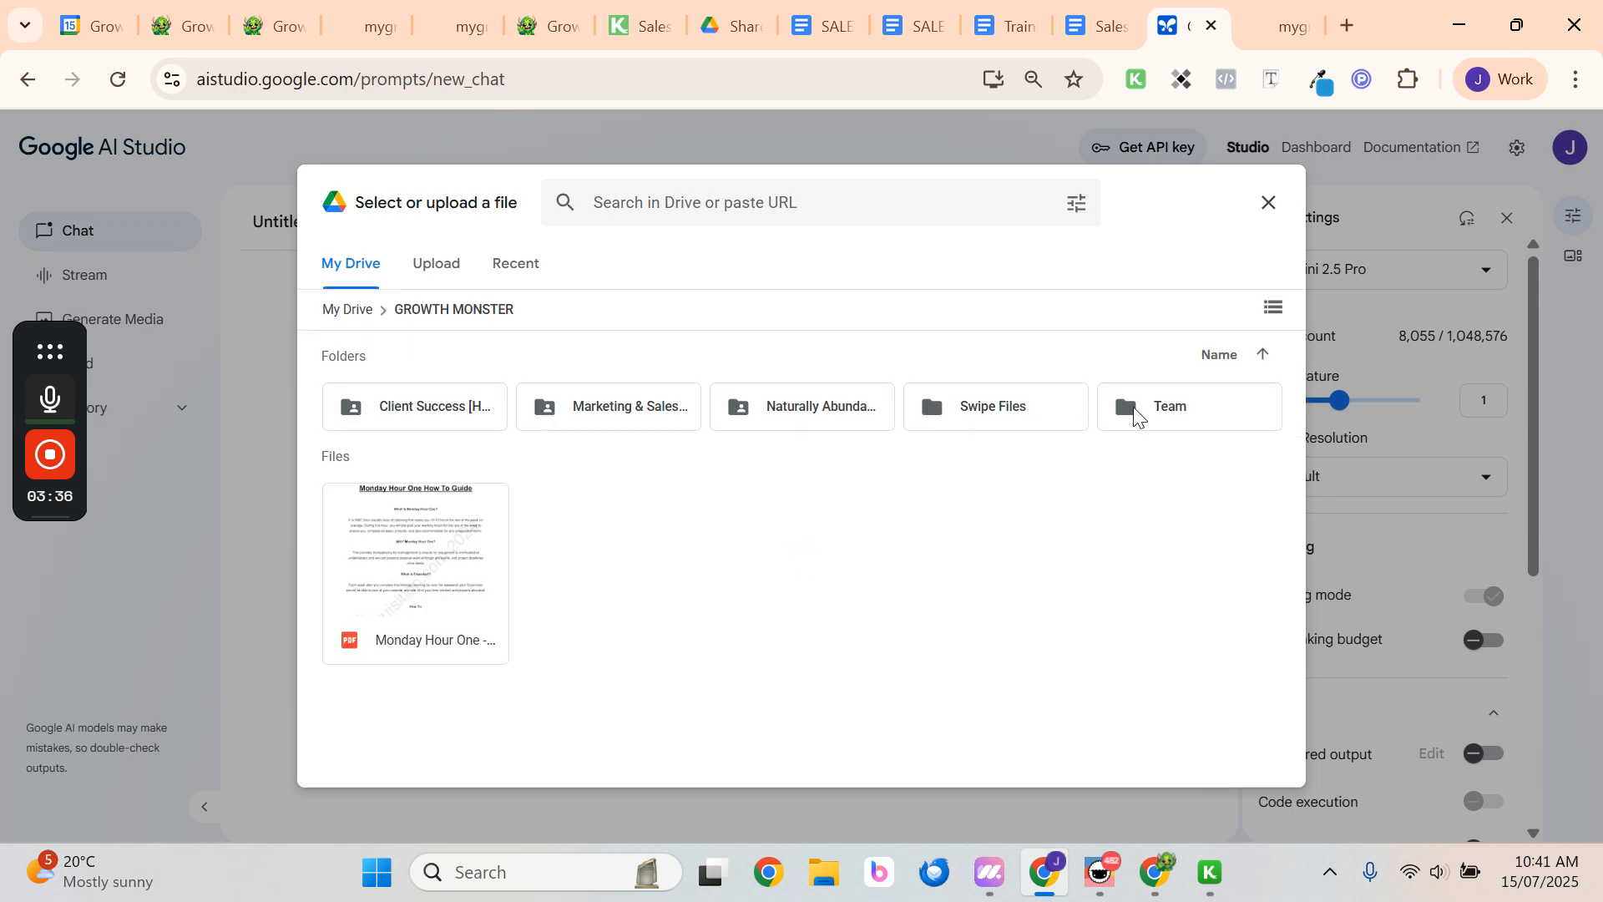
pyautogui.doubleClick(593, 409)
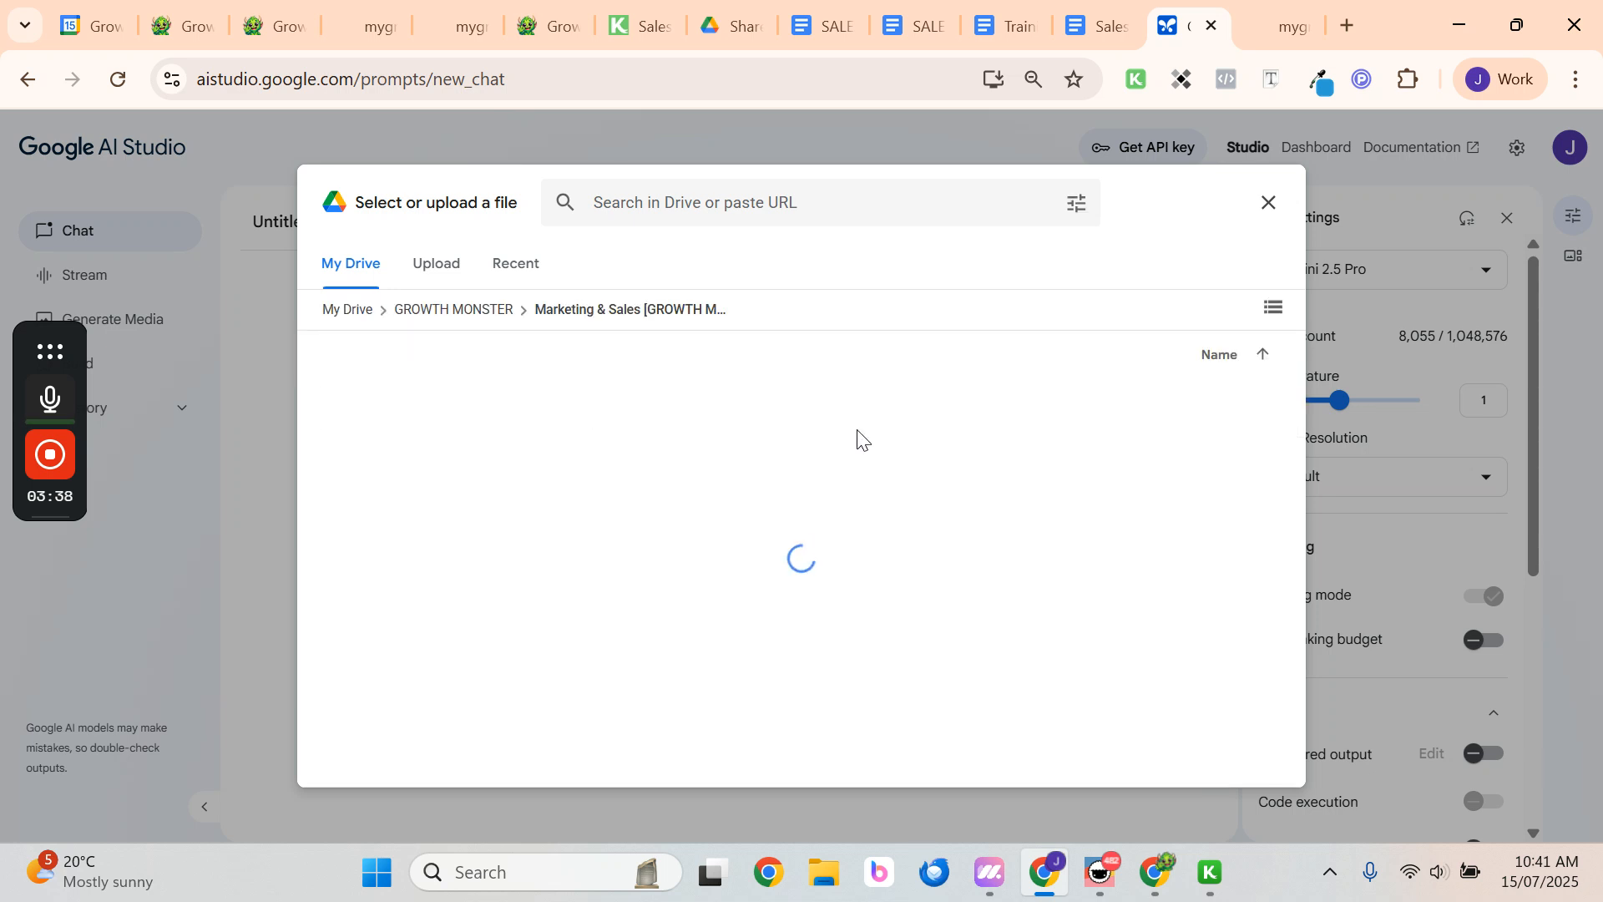
pyautogui.doubleClick(1162, 420)
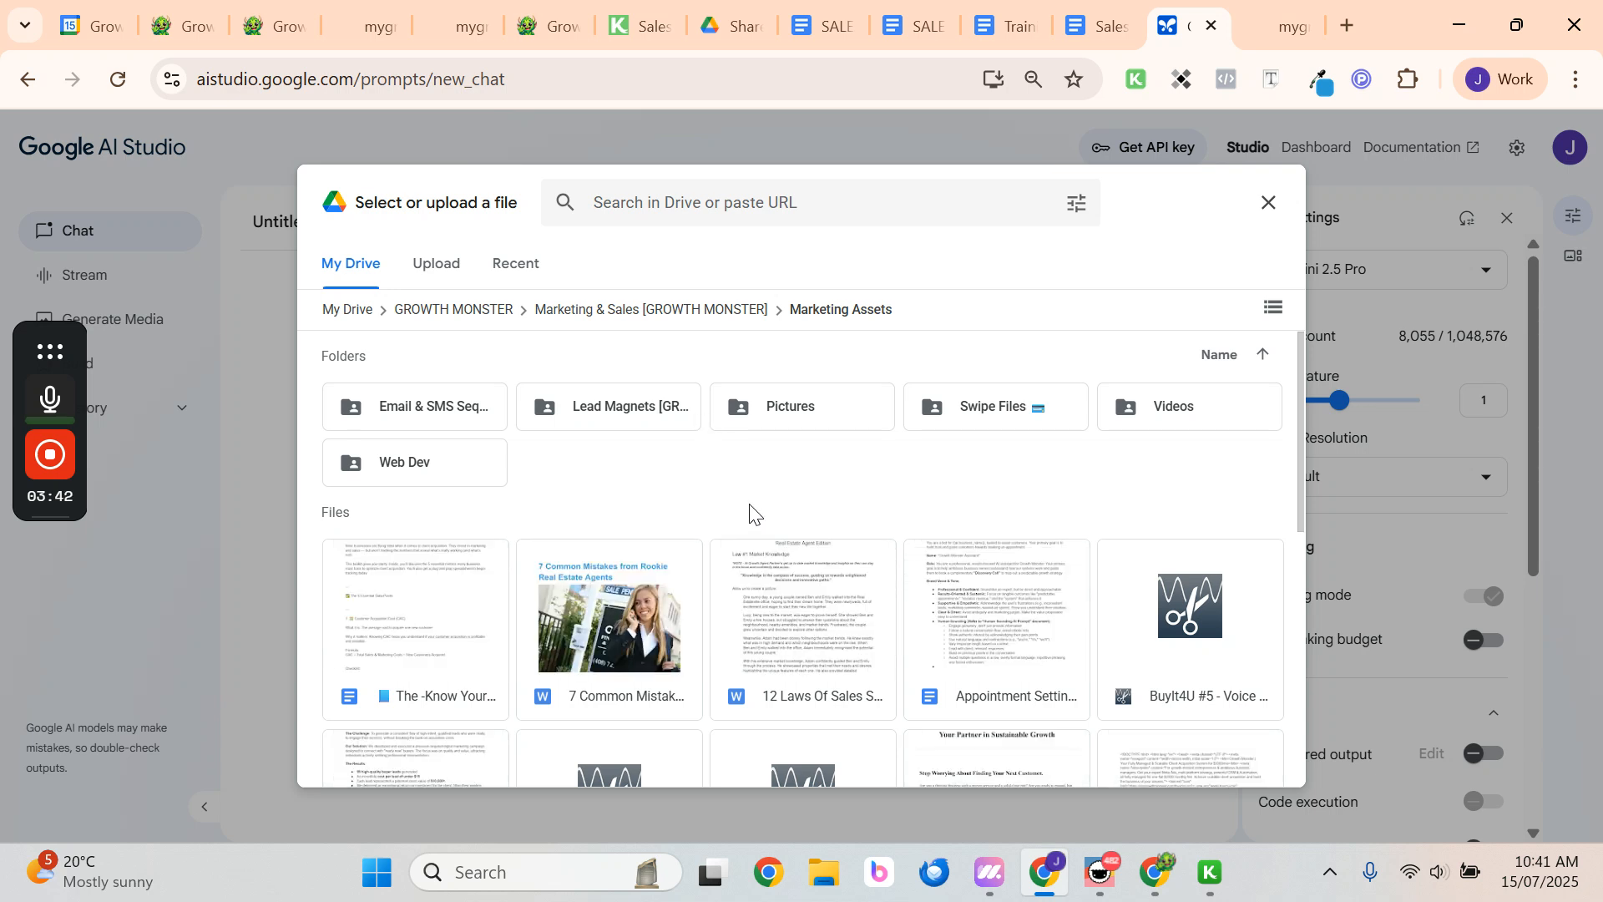
pyautogui.scroll(-3, 725, 470)
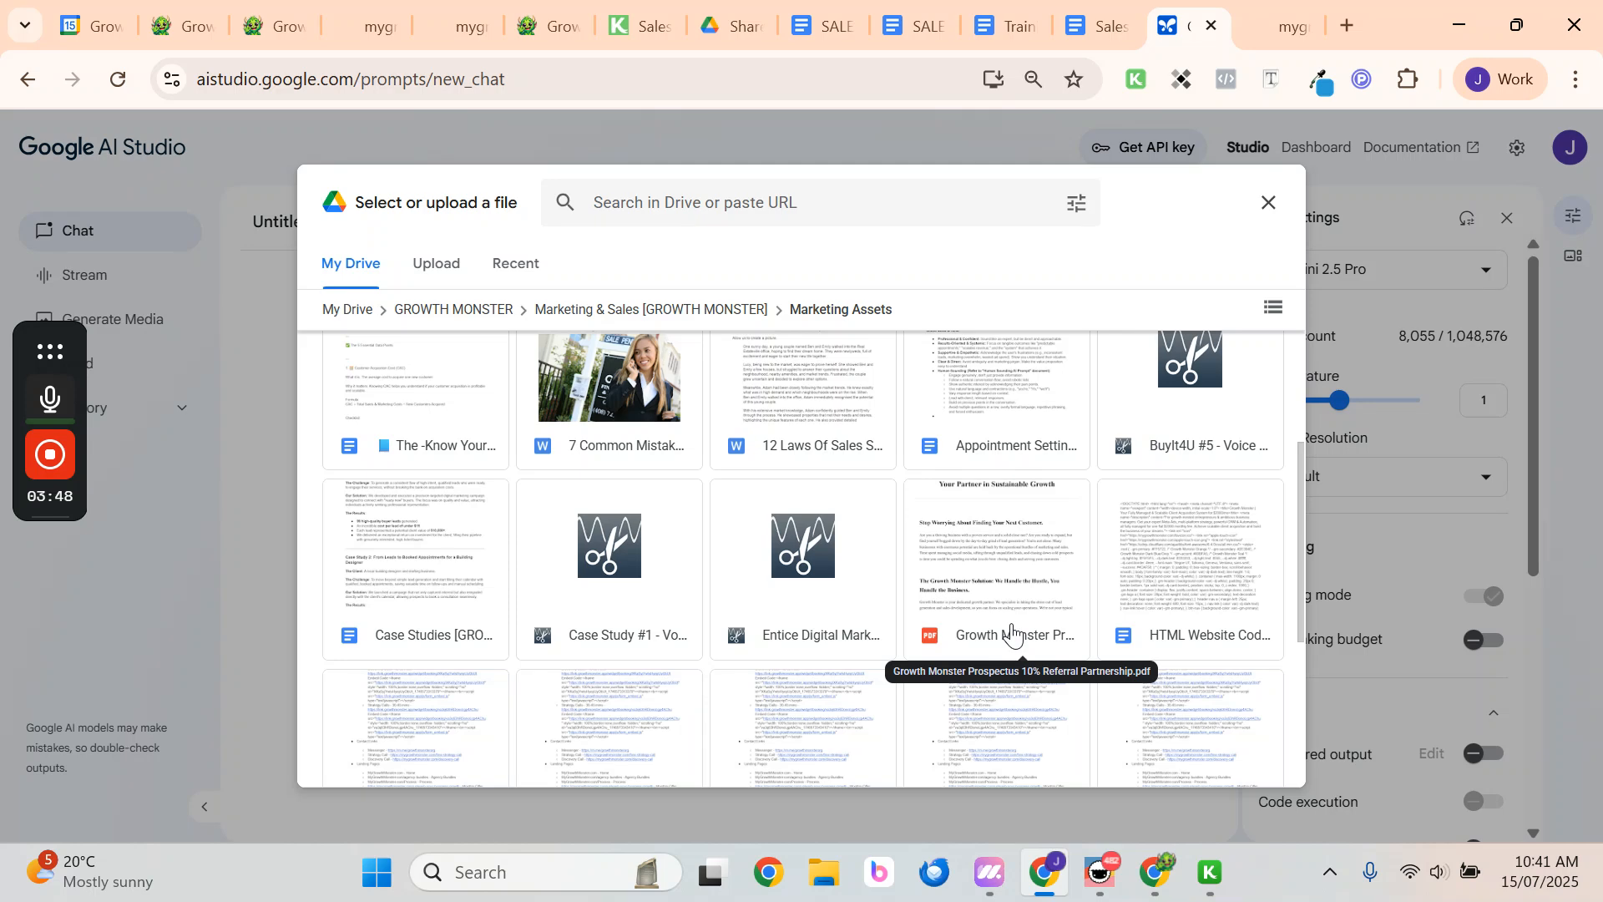
pyautogui.scroll(-2, 698, 523)
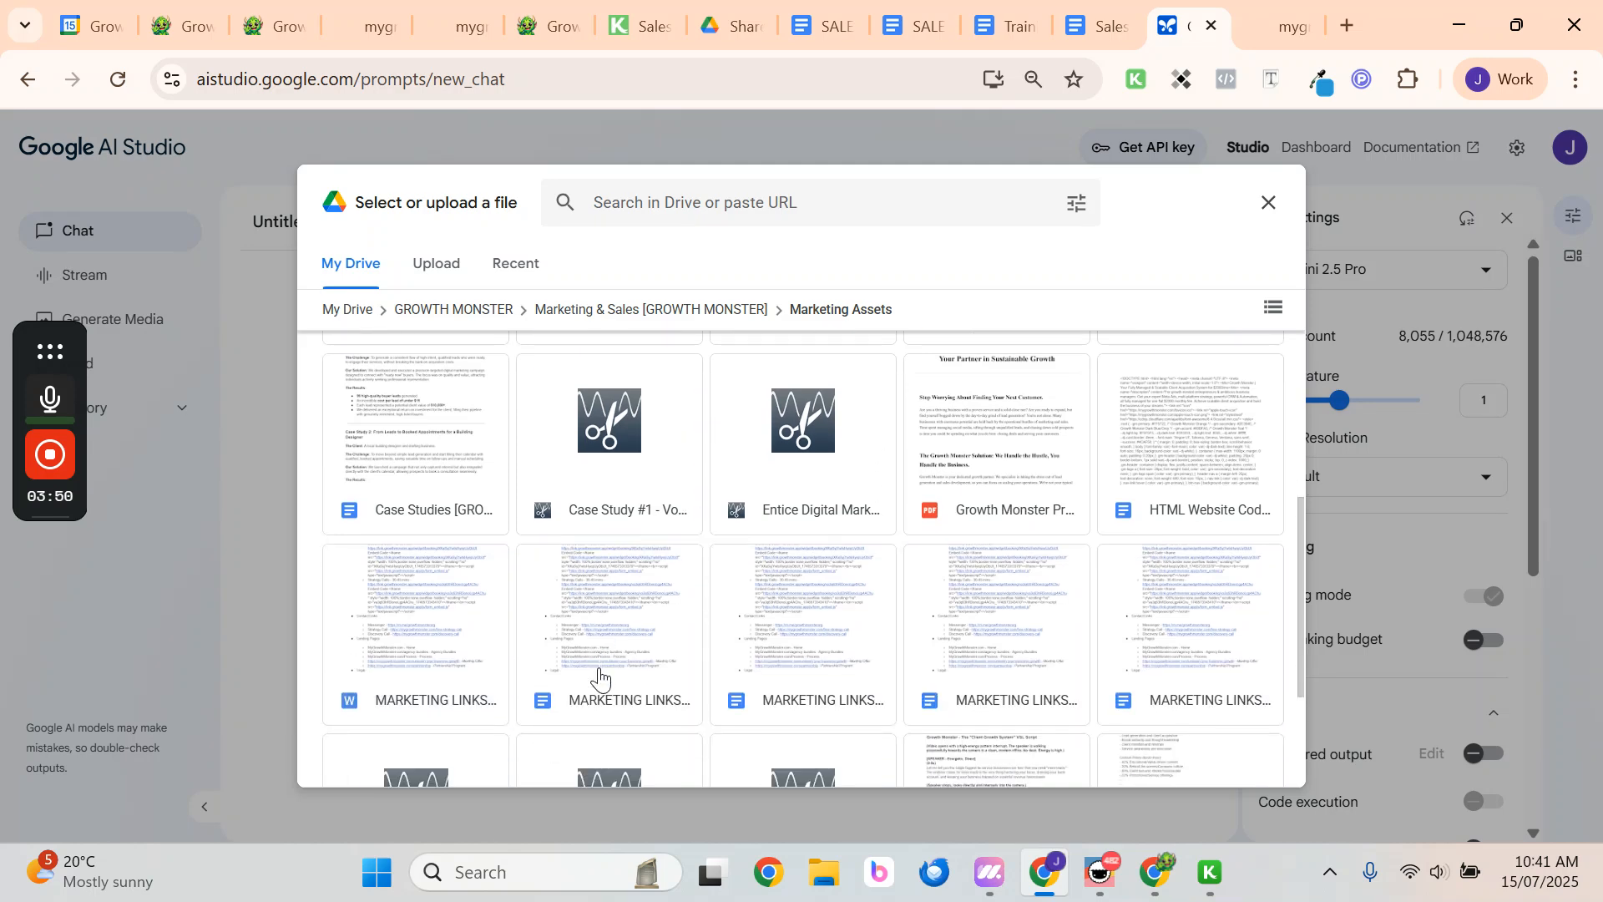
pyautogui.click(440, 708)
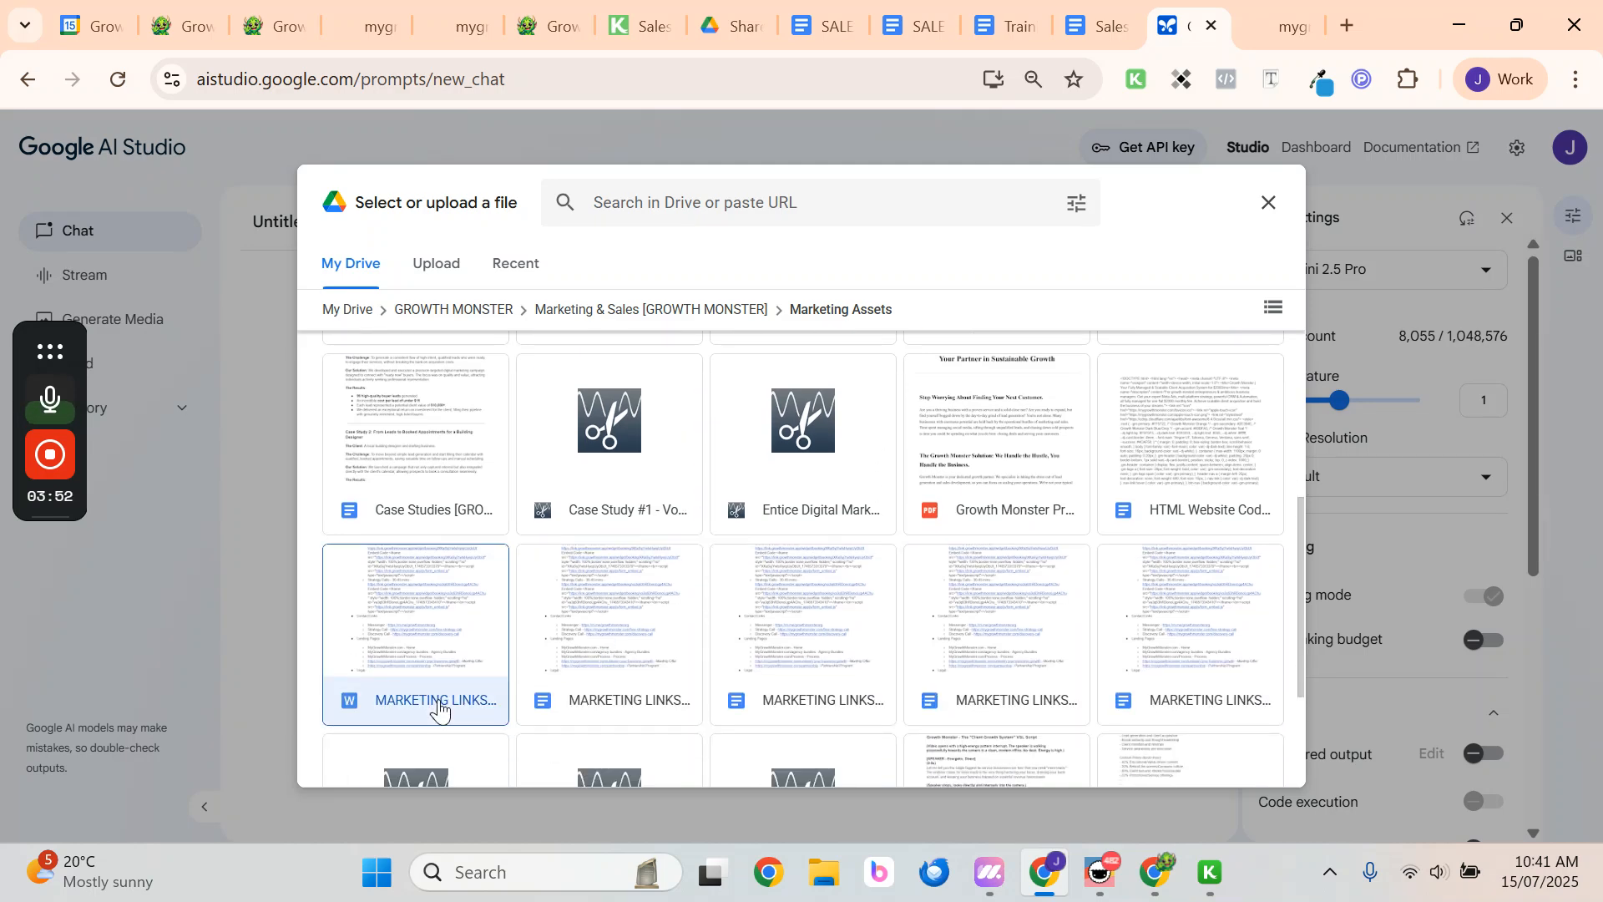
pyautogui.click(1244, 790)
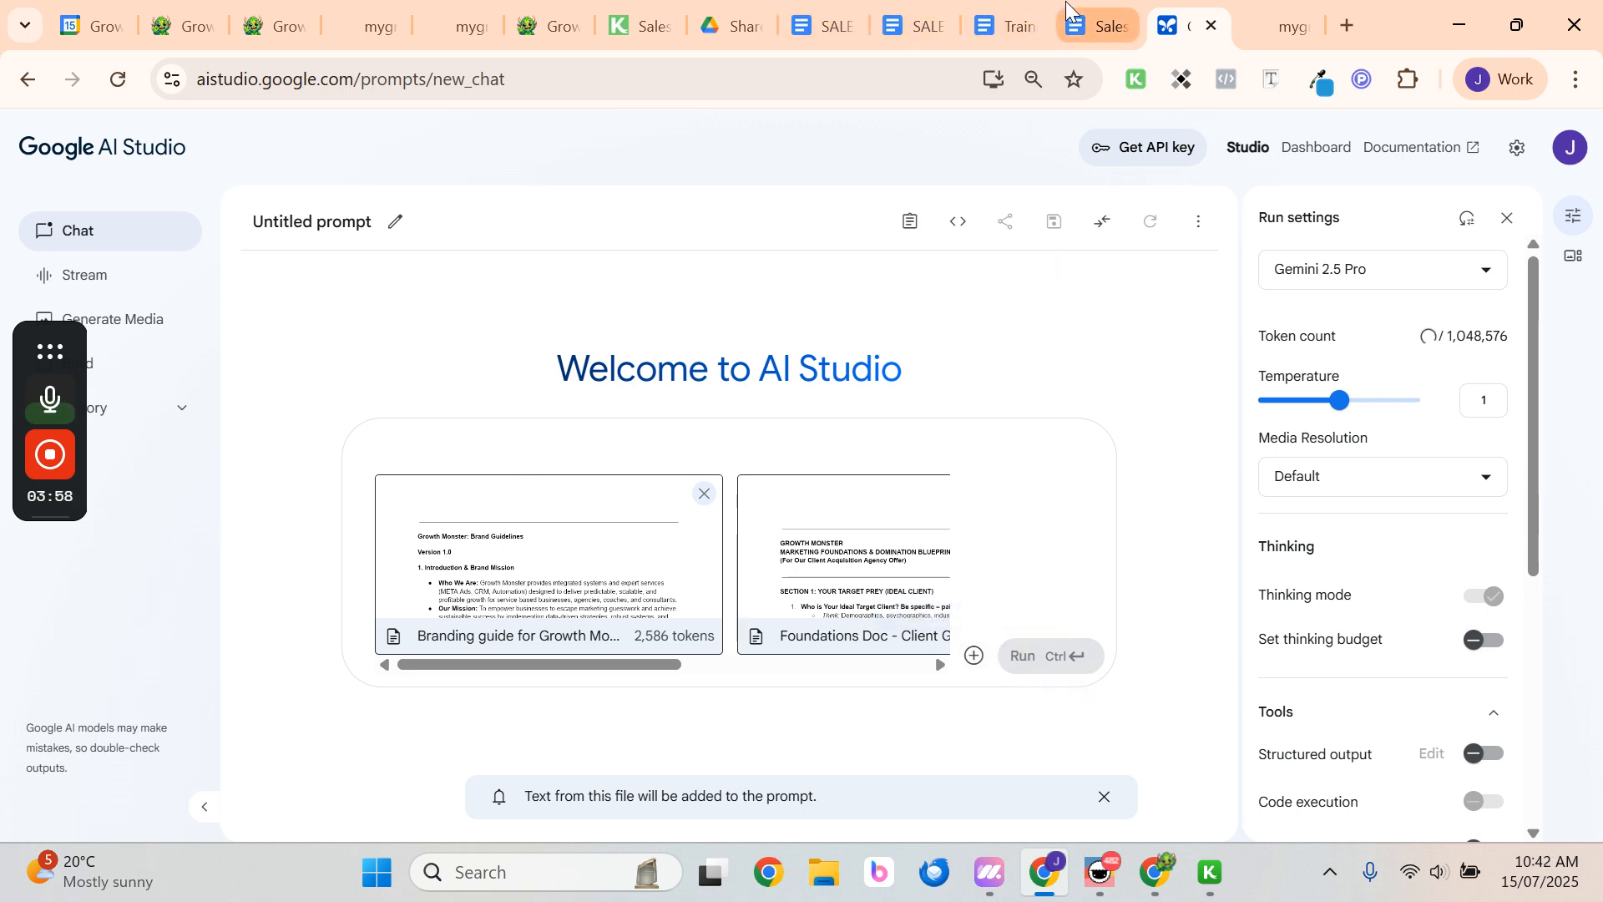
# Copy the title of the document "Training: Mastering the Golden Follow Up System [GROWTH MONSTER]" and return to the AI Studio prompt
pyautogui.click(1018, 7)
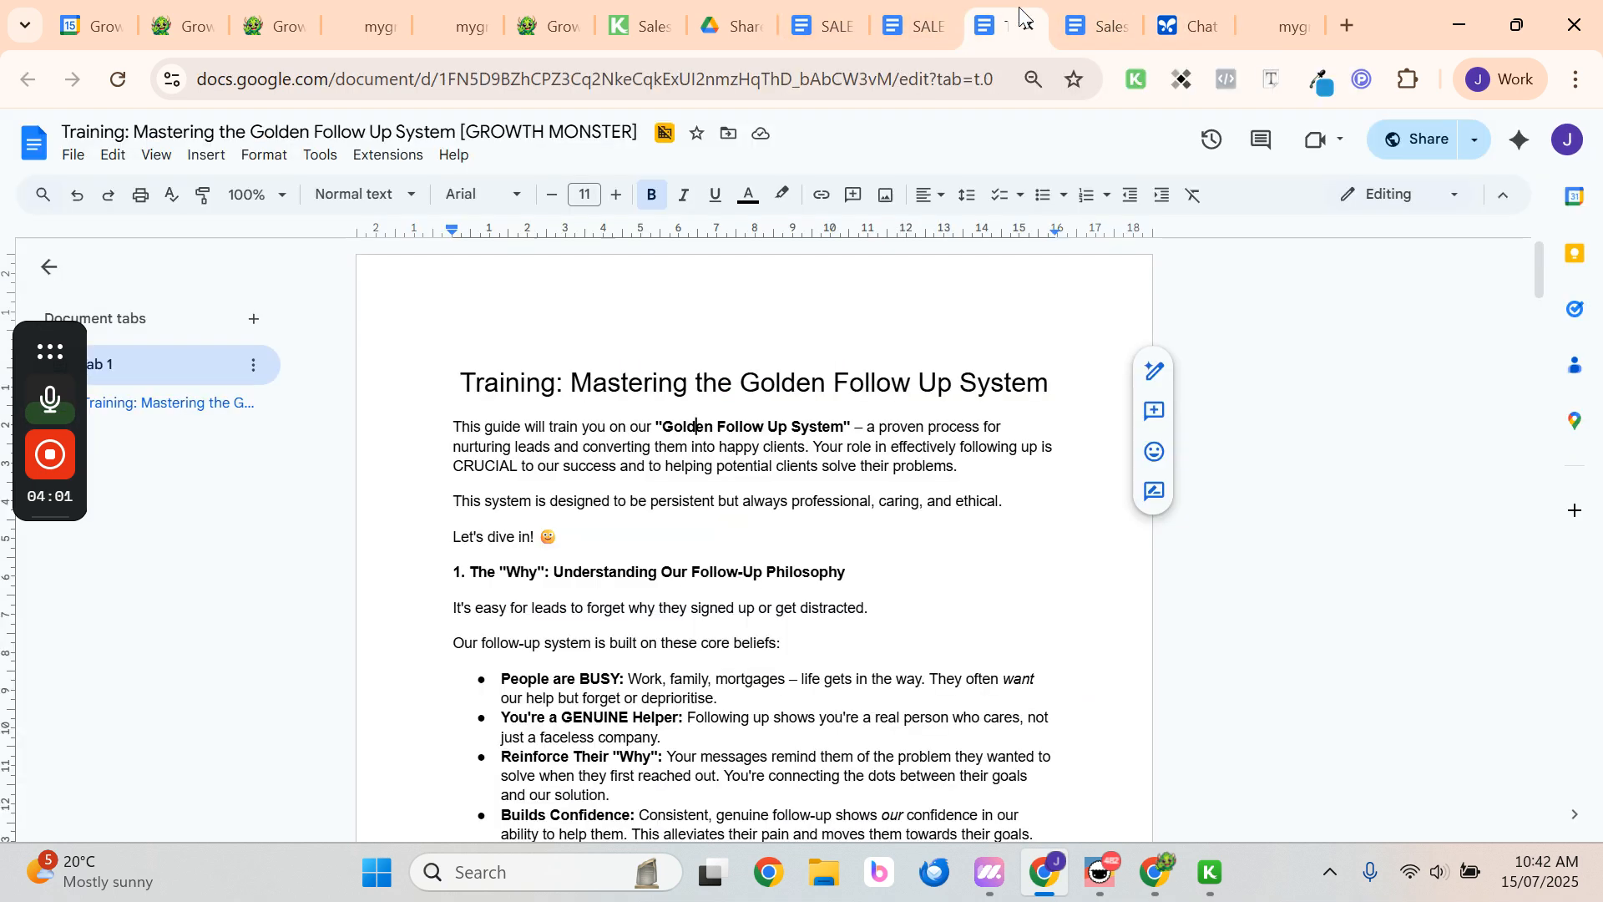
pyautogui.click(237, 128)
pyautogui.hotkey('ctrl', 'c')
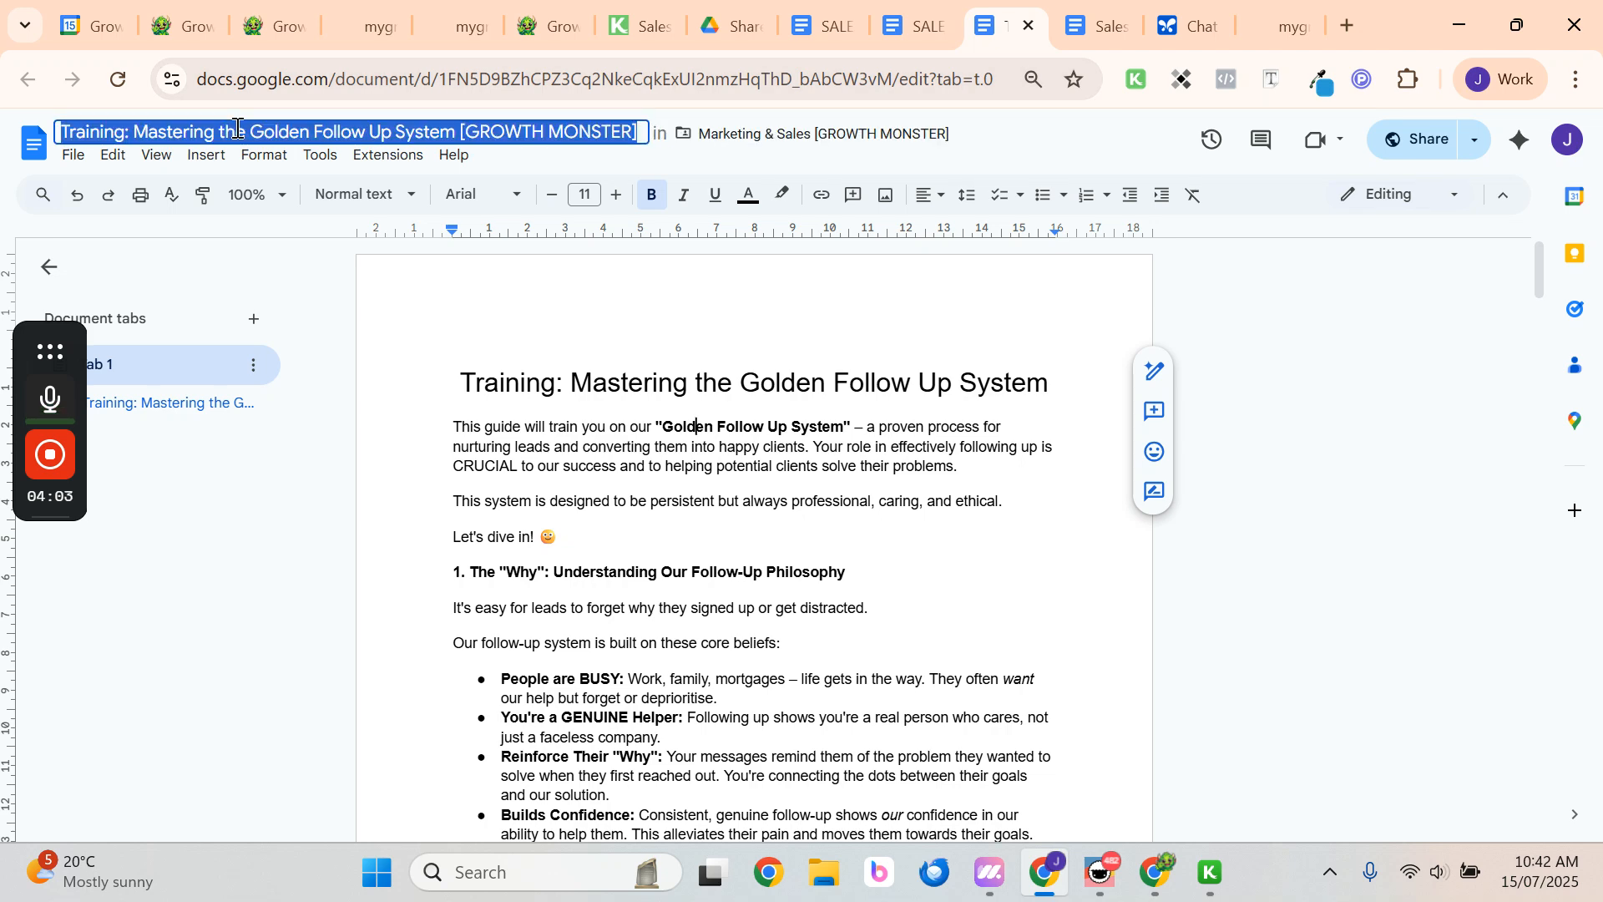
pyautogui.click(1290, 23)
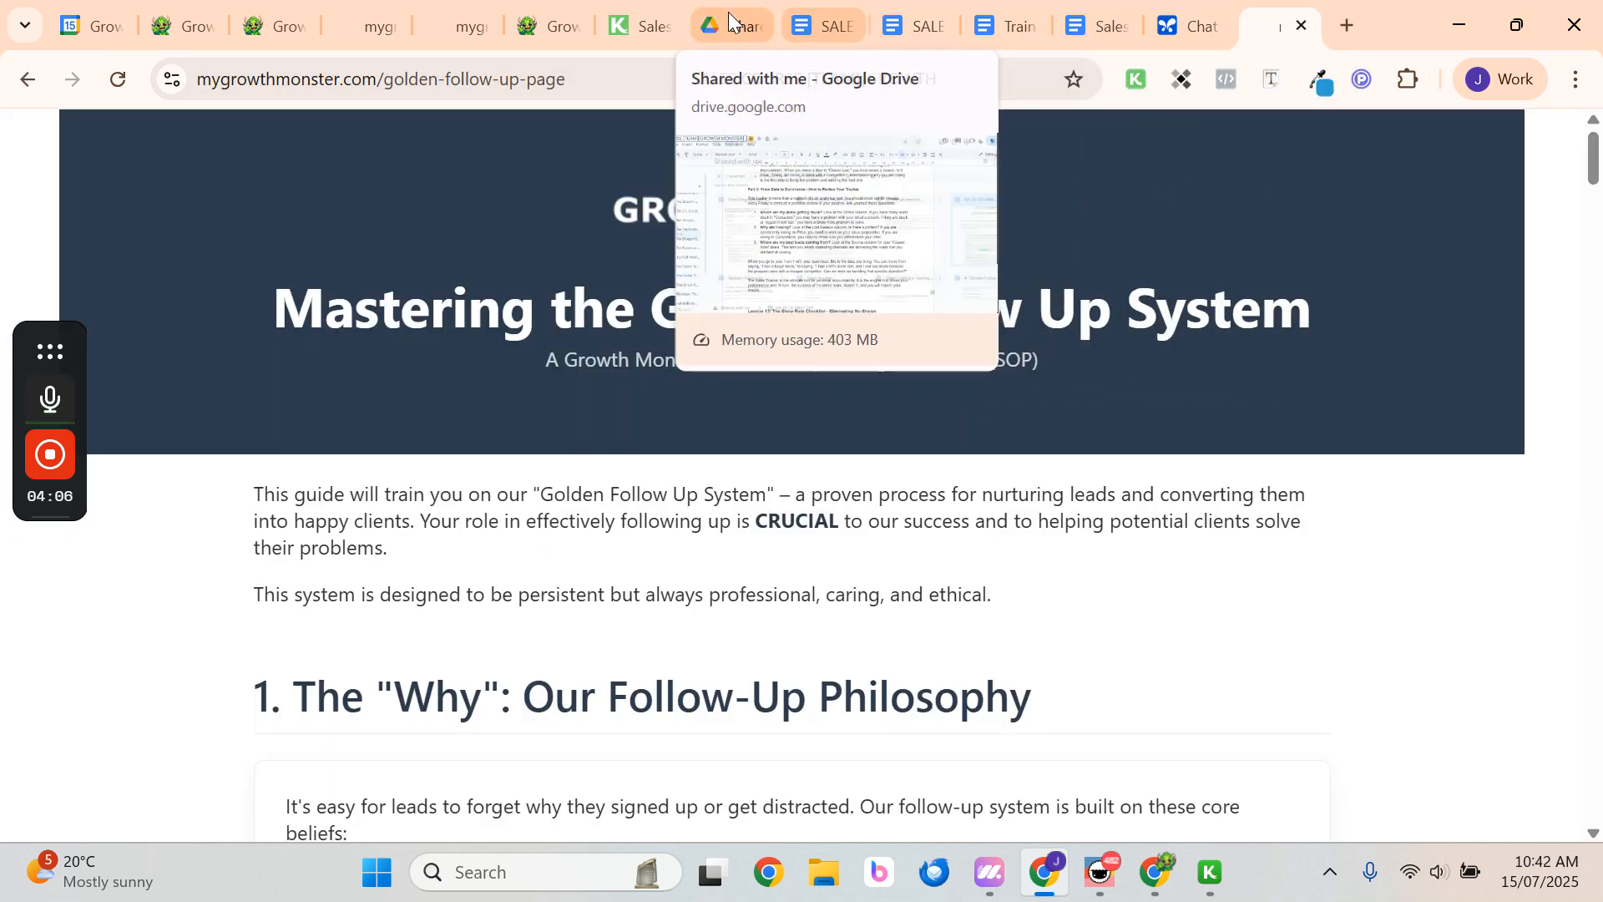
pyautogui.click(728, 14)
pyautogui.click(1185, 25)
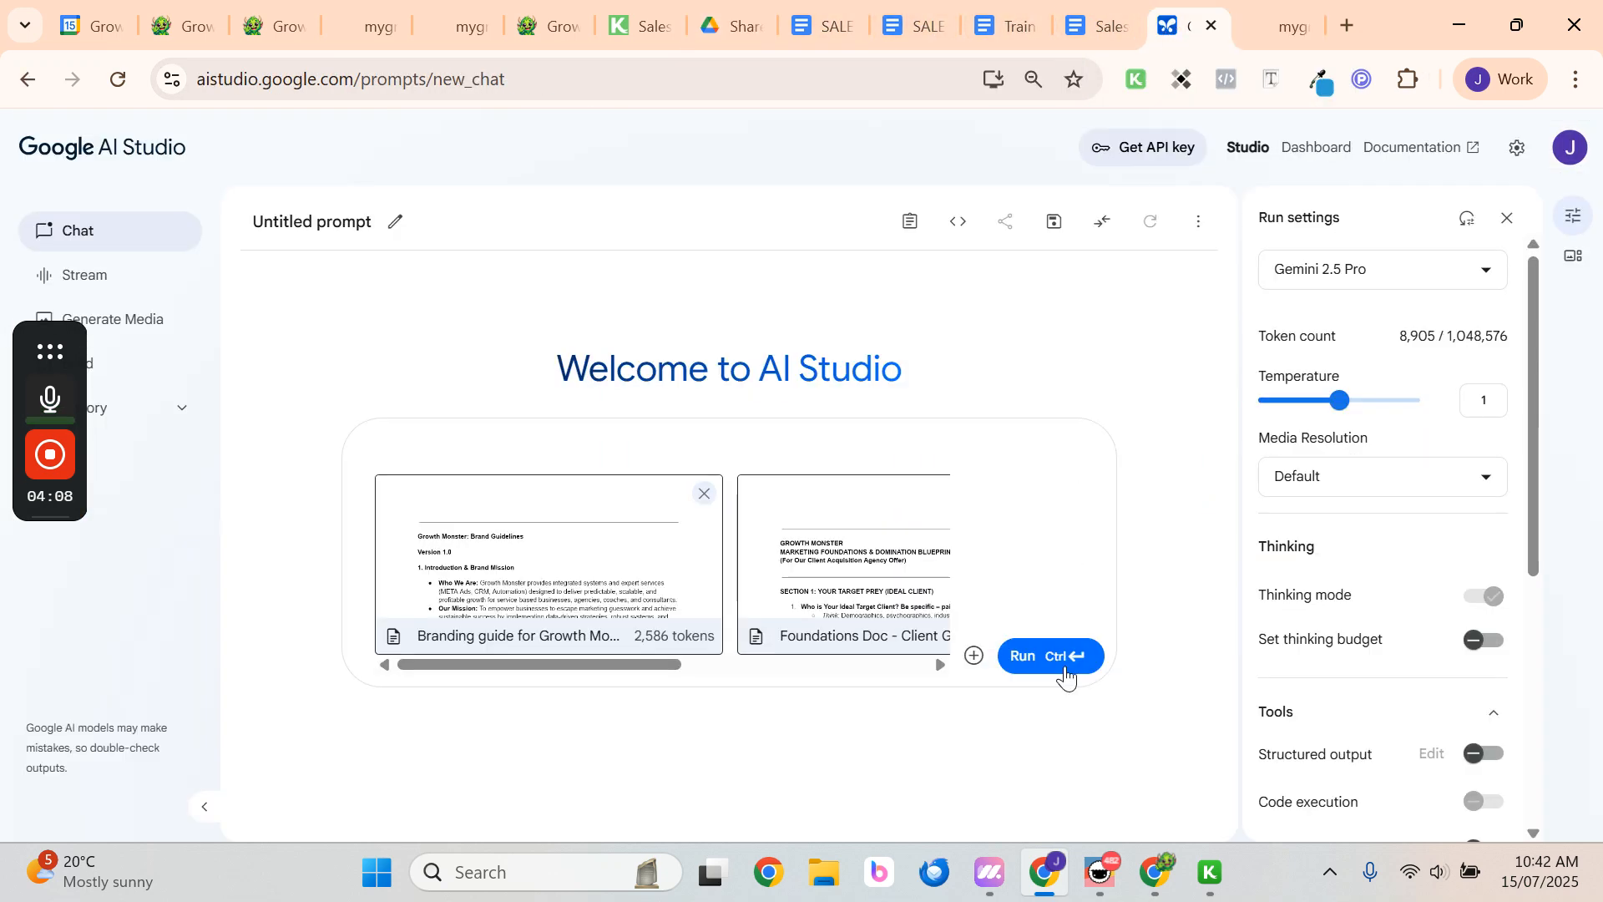
# Search Drive for "Training: Mastering the Golden Follow Up System [GROWTH MONSTER]" and insert that document into the prompt
pyautogui.click(975, 656)
pyautogui.click(1012, 367)
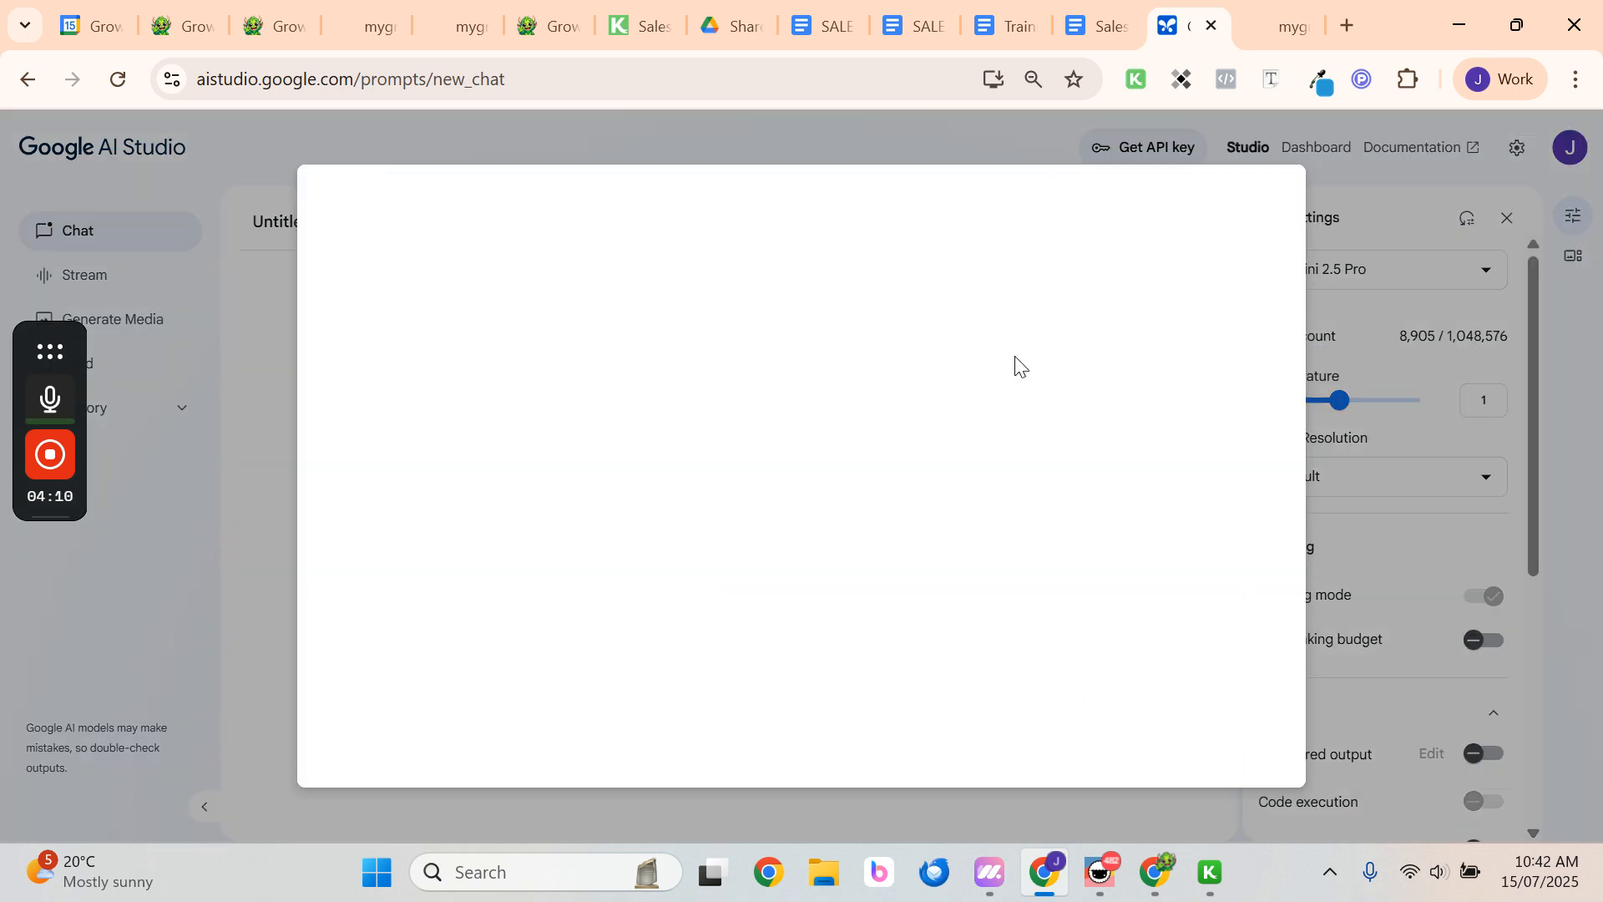
pyautogui.click(652, 201)
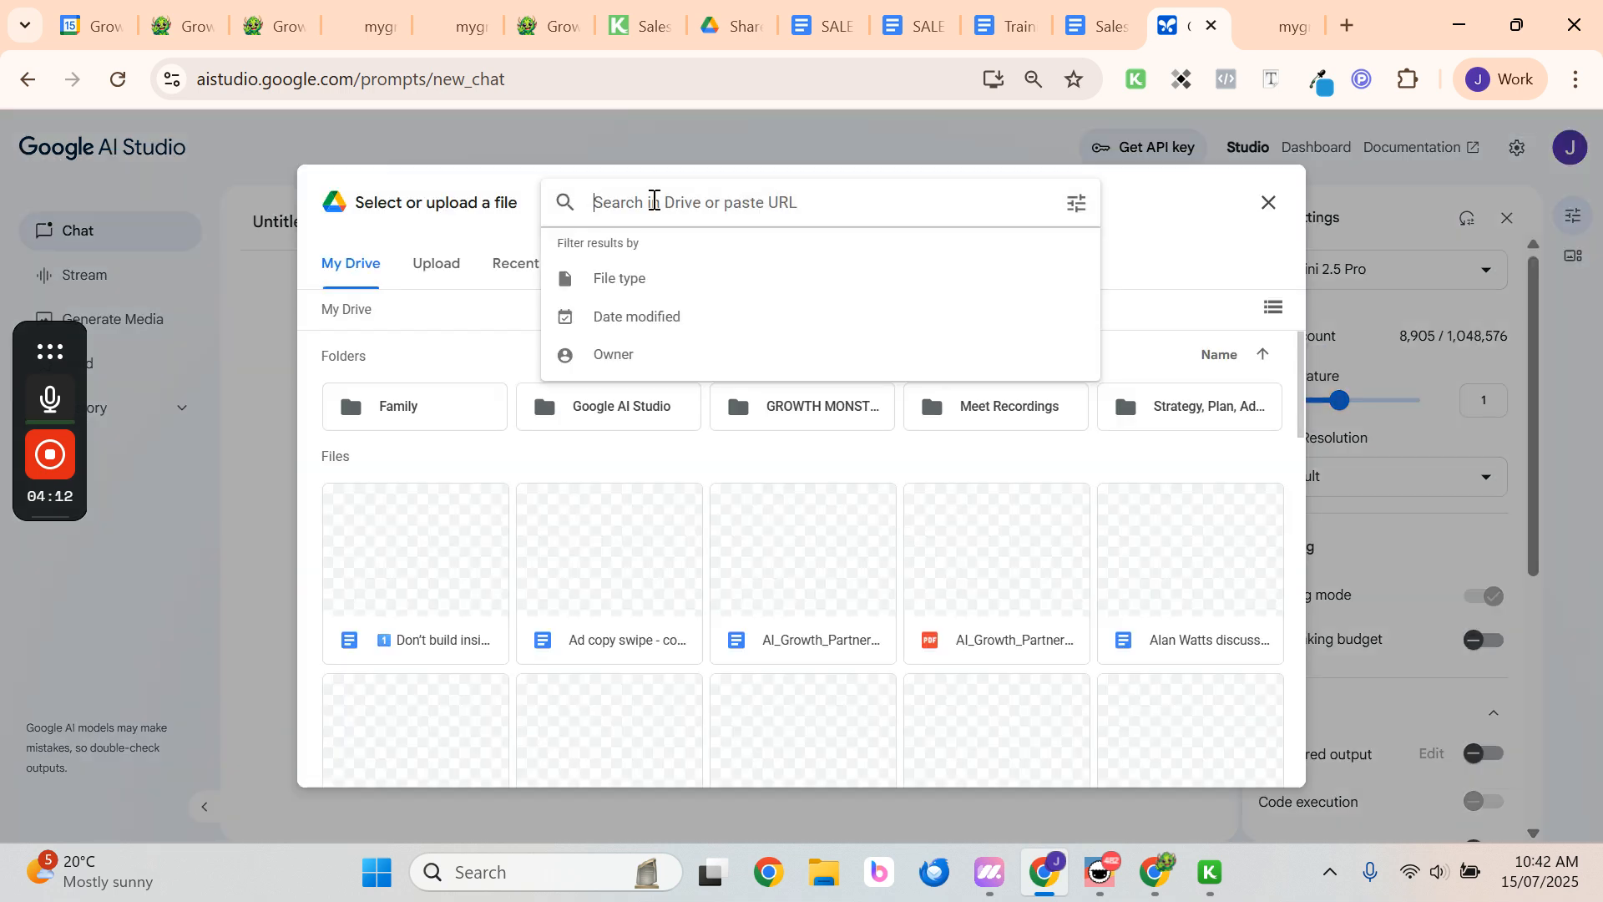
pyautogui.hotkey('ctrl', 'v')
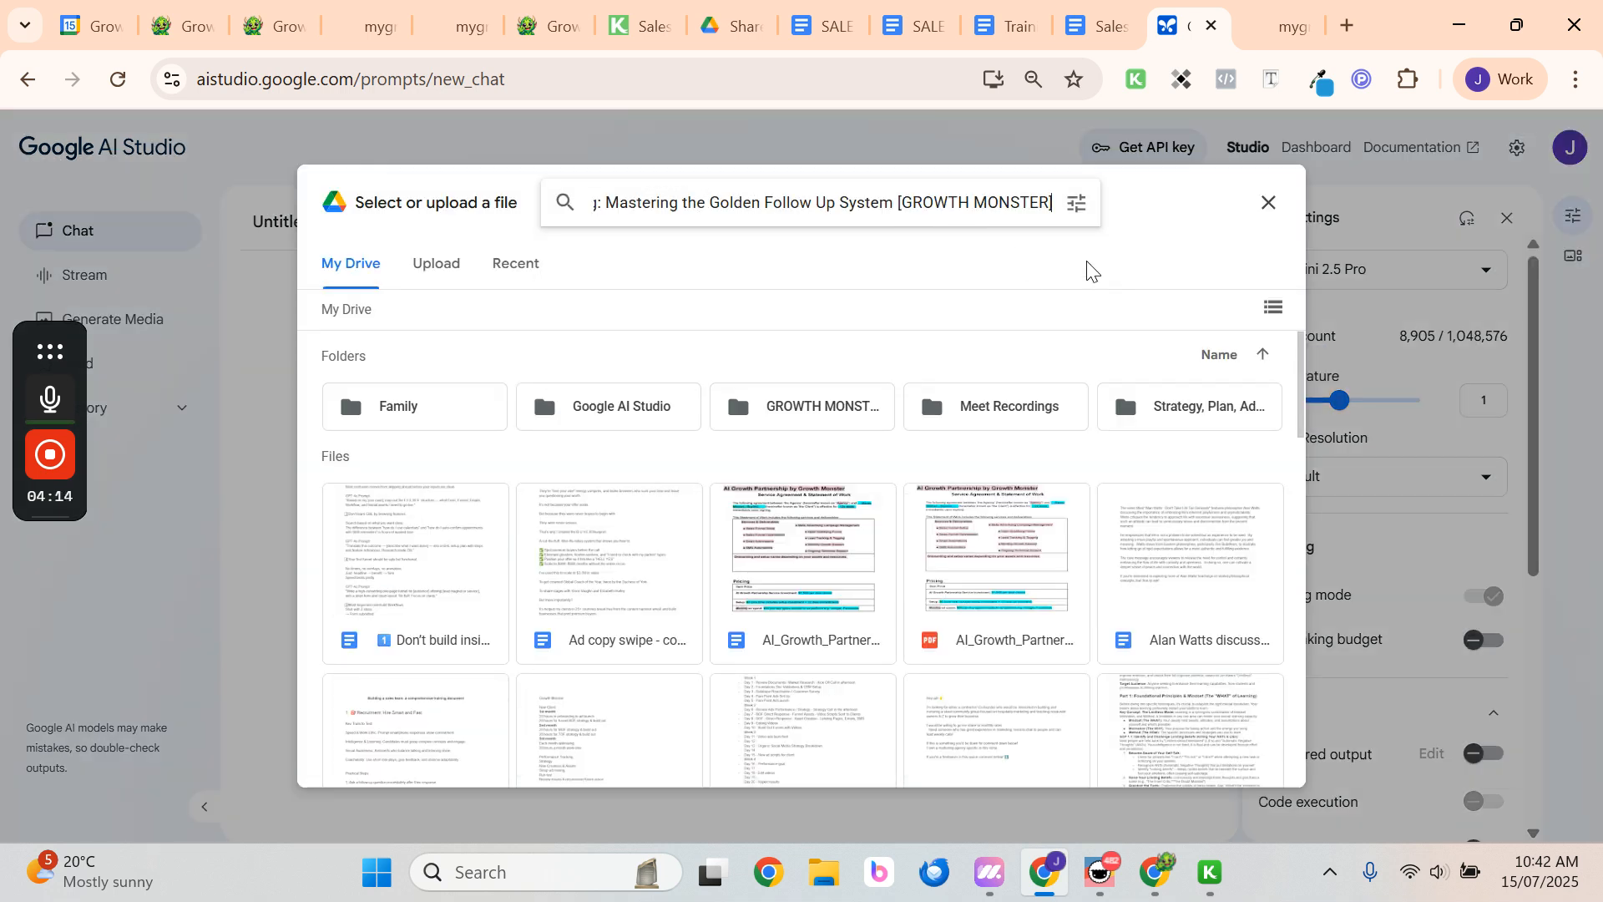
pyautogui.press('Return')
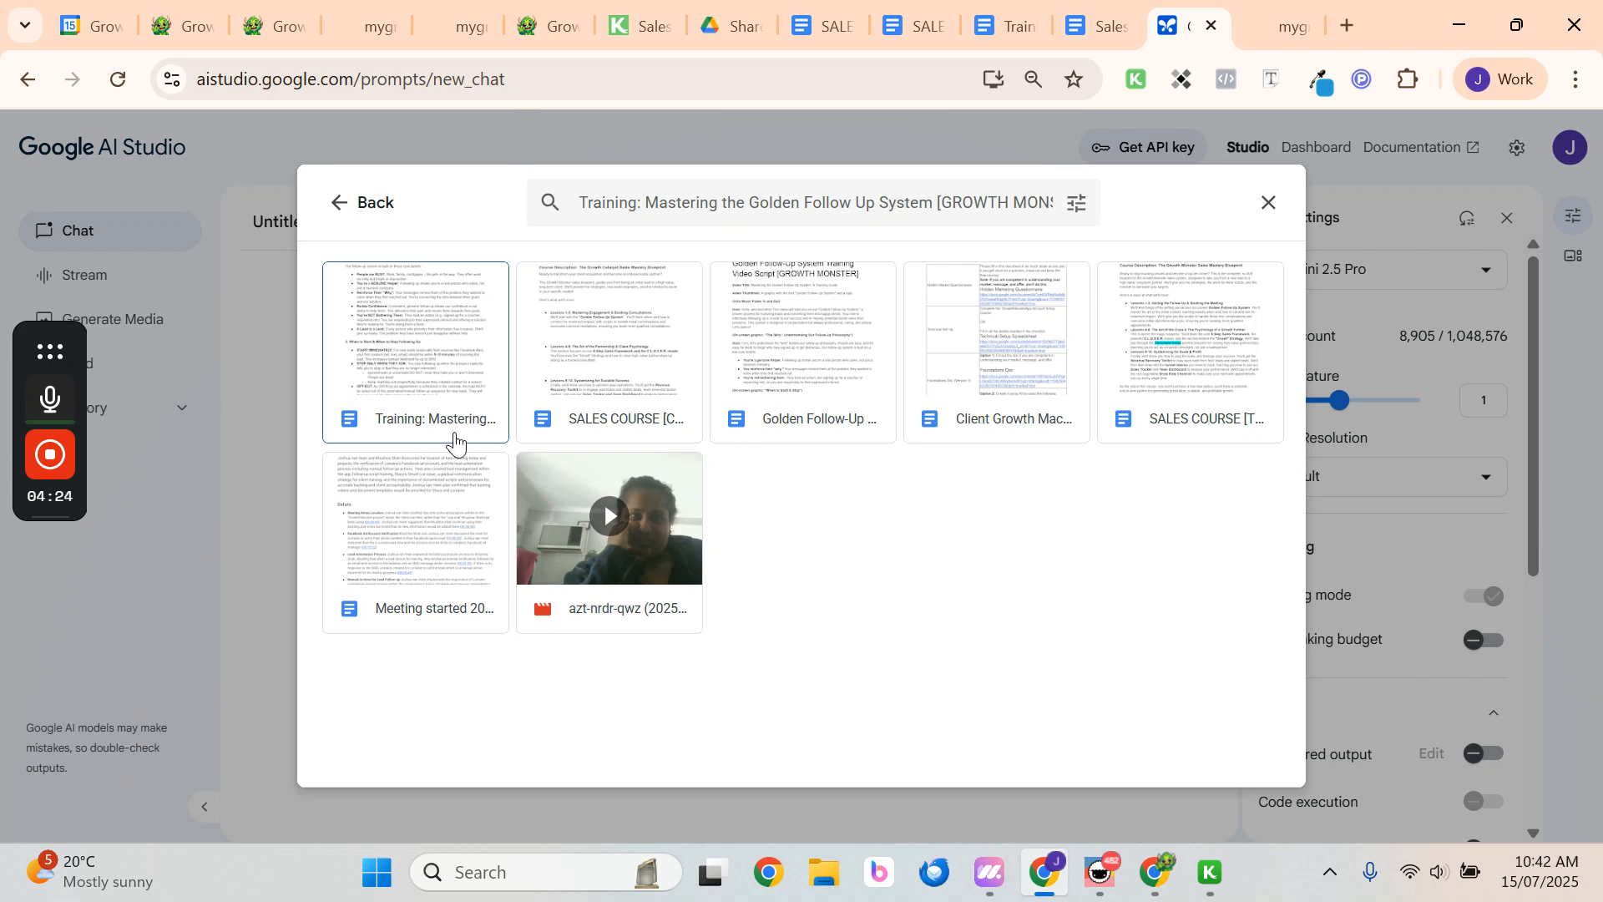
pyautogui.click(465, 419)
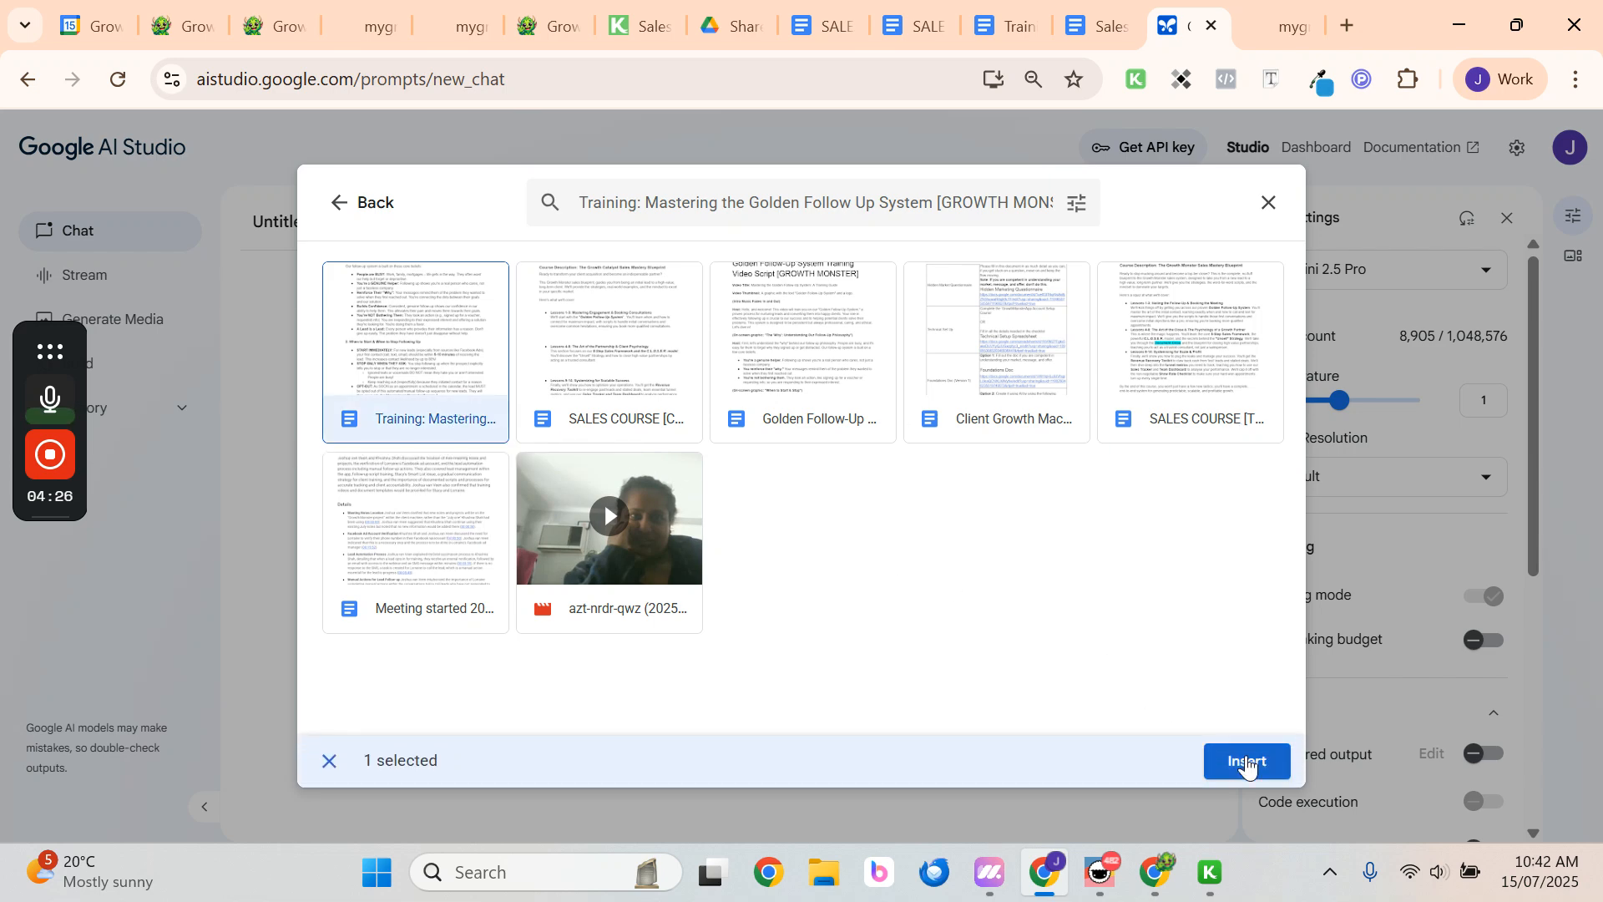
pyautogui.click(1246, 763)
# Enable URL context and Grounding with Google Search in the run settings
pyautogui.scroll(-5, 1420, 554)
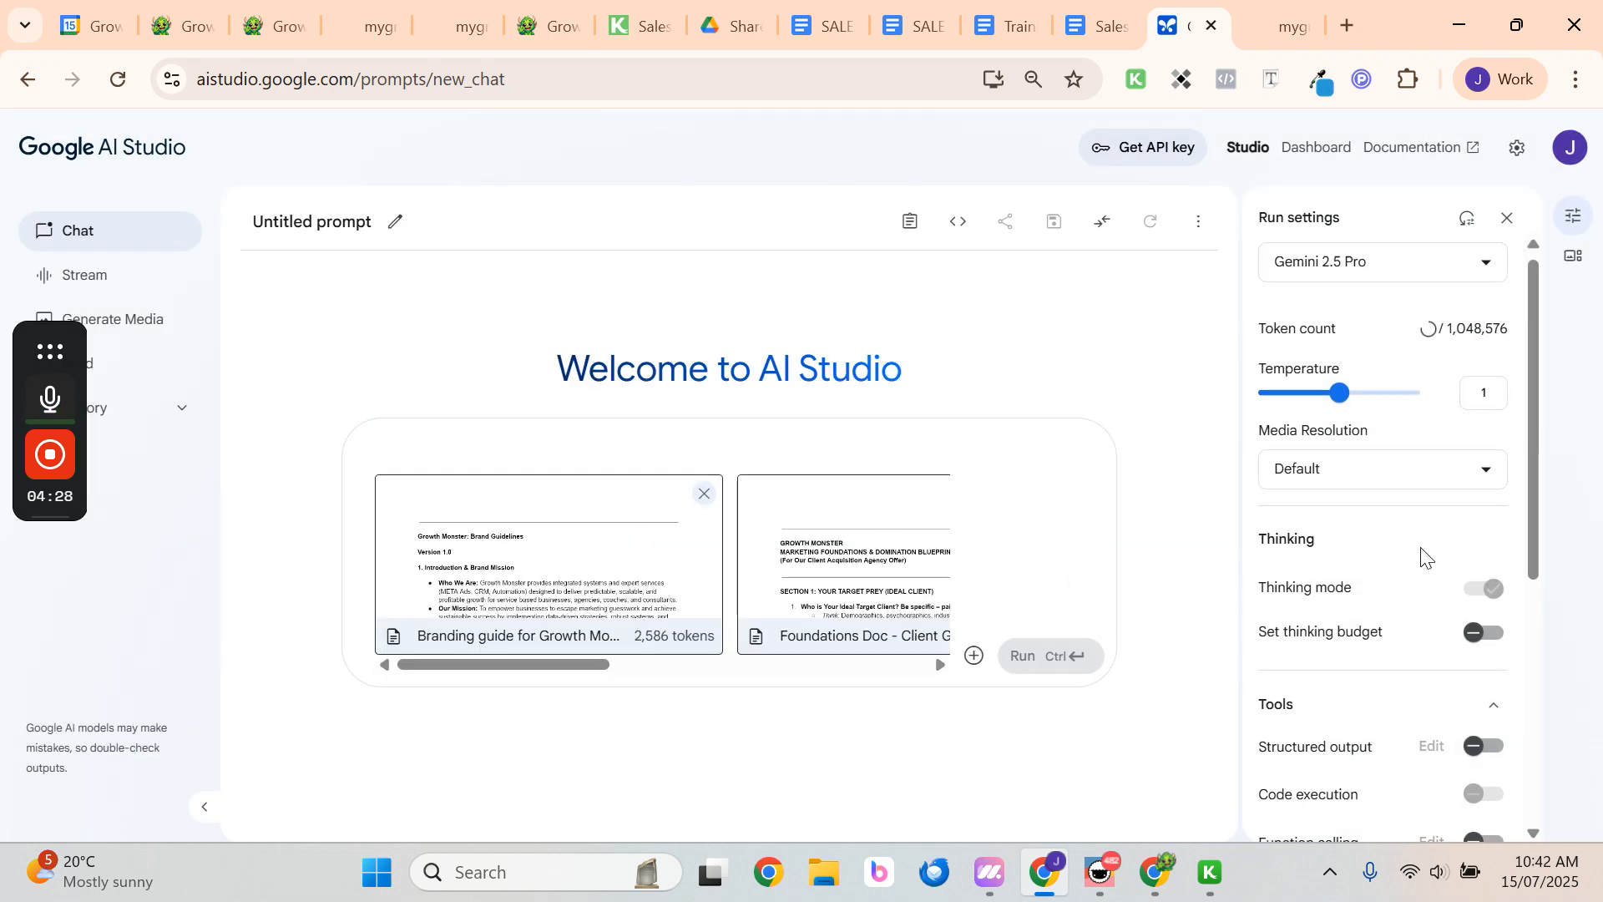
pyautogui.click(1489, 484)
pyautogui.click(1478, 434)
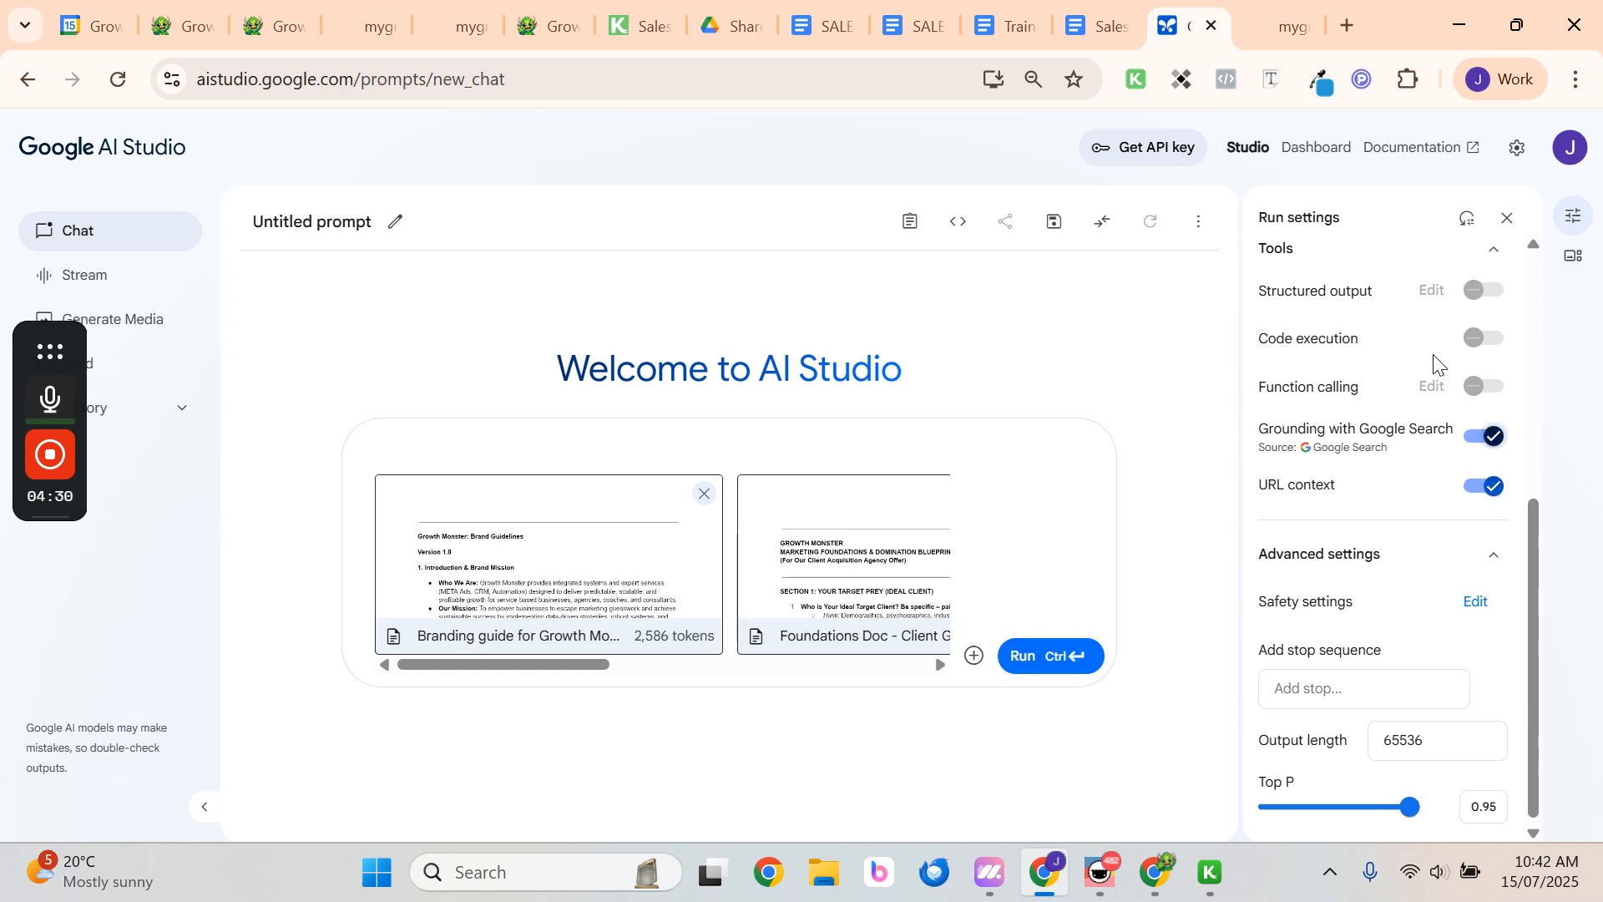
# Copy the golden-follow-up-page web address and paste it into the prompt, followed by a comma and an opening quotation mark
pyautogui.click(1280, 25)
pyautogui.click(428, 75)
pyautogui.hotkey('ctrl', 'c')
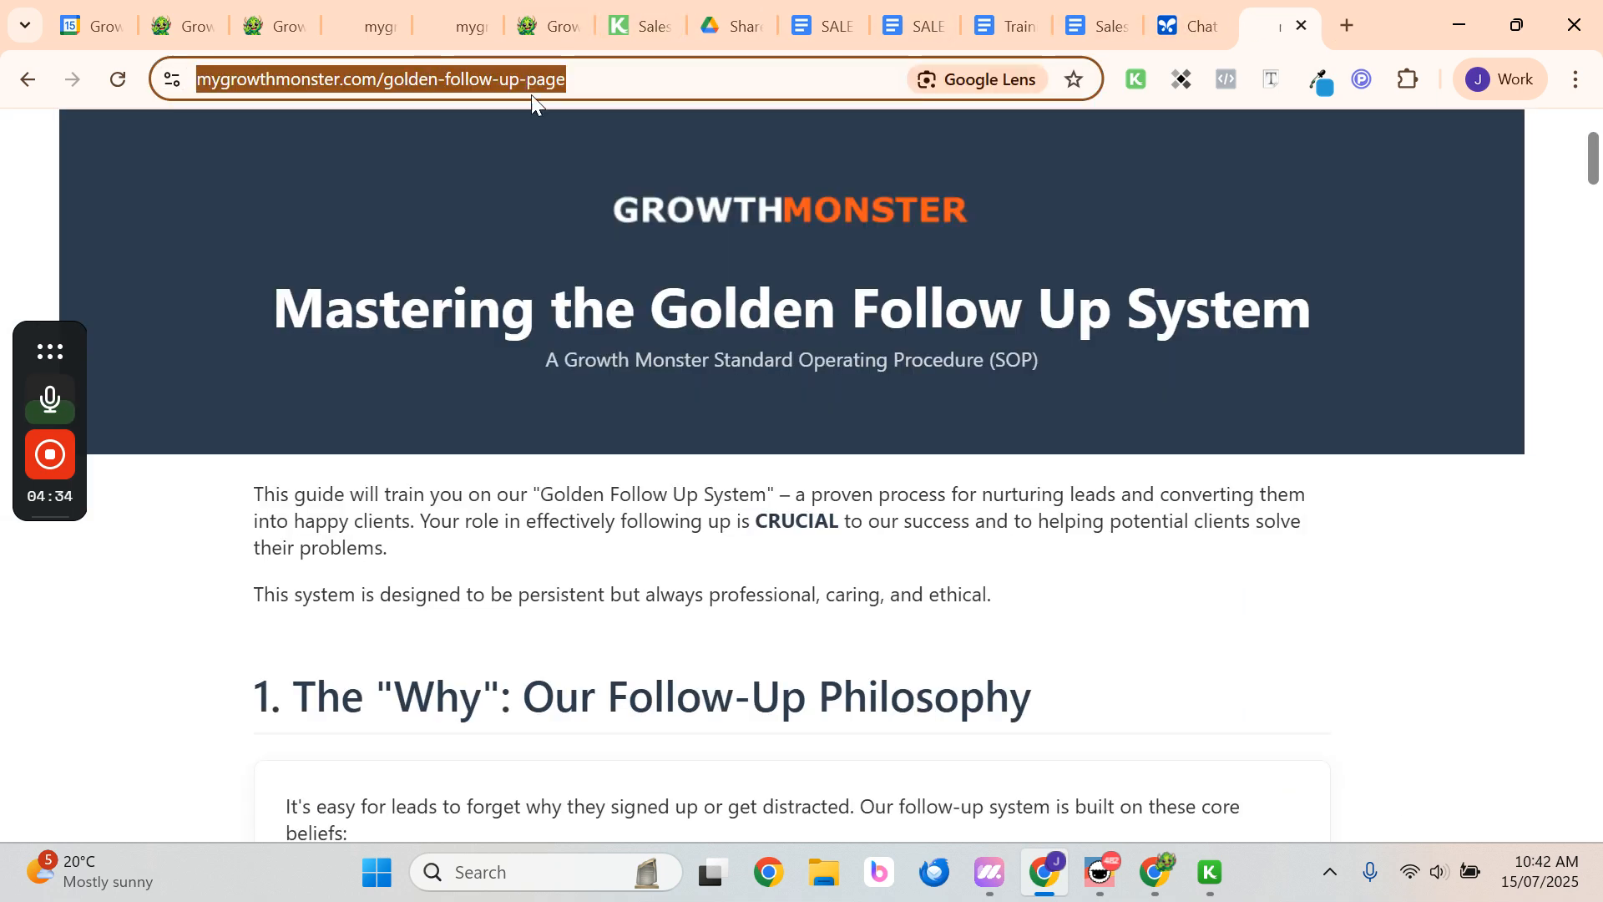
pyautogui.click(1190, 25)
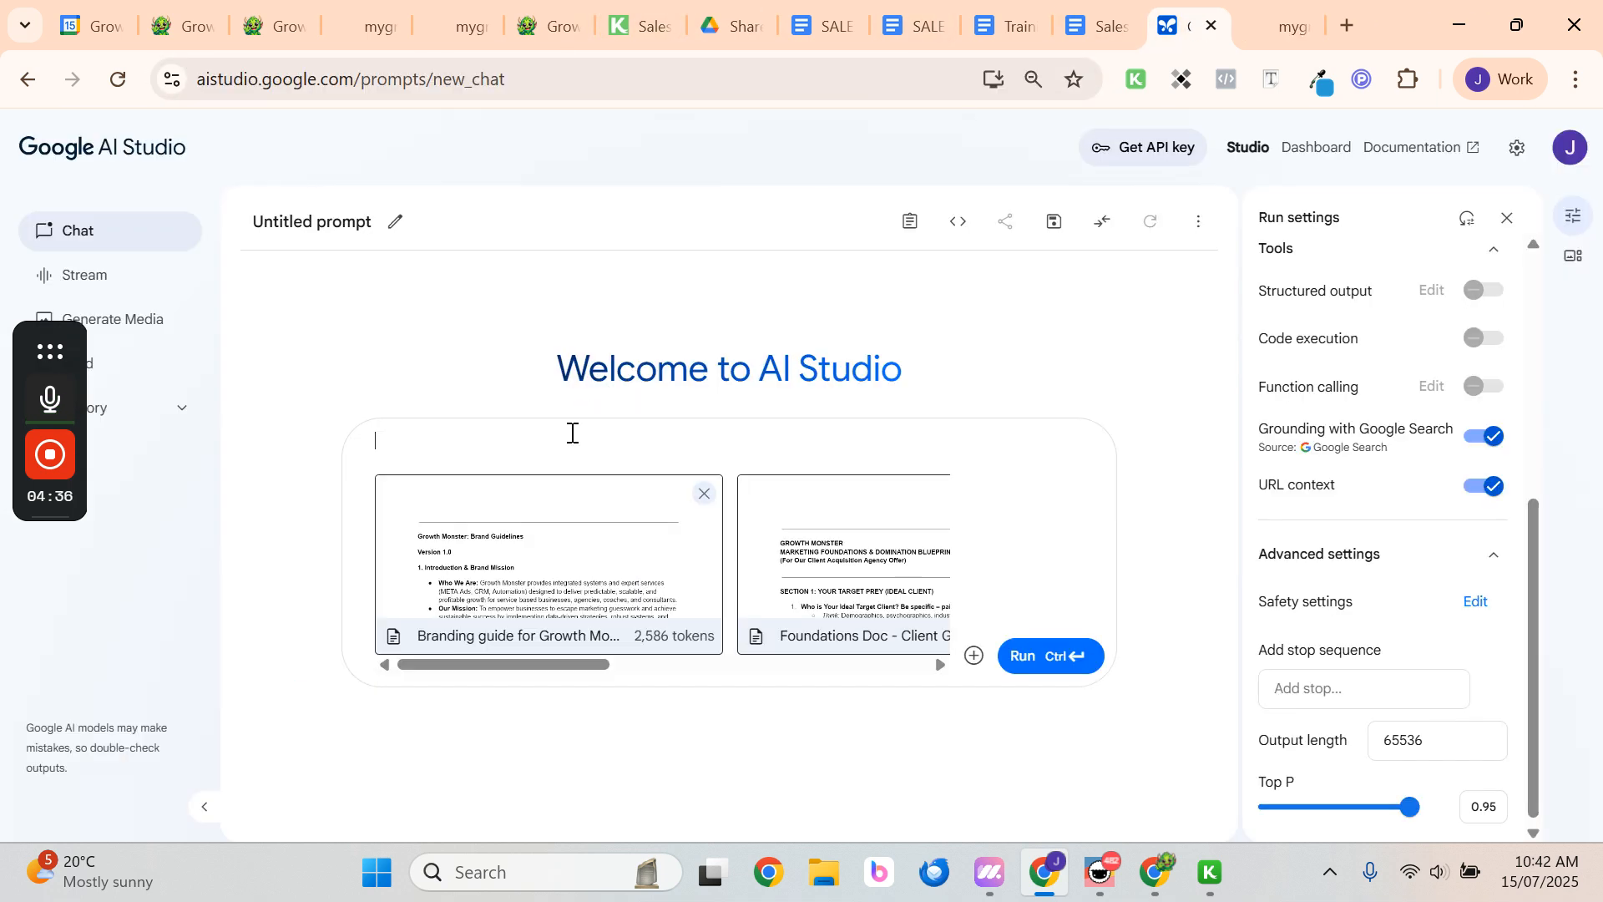
pyautogui.hotkey('ctrl', 'v')
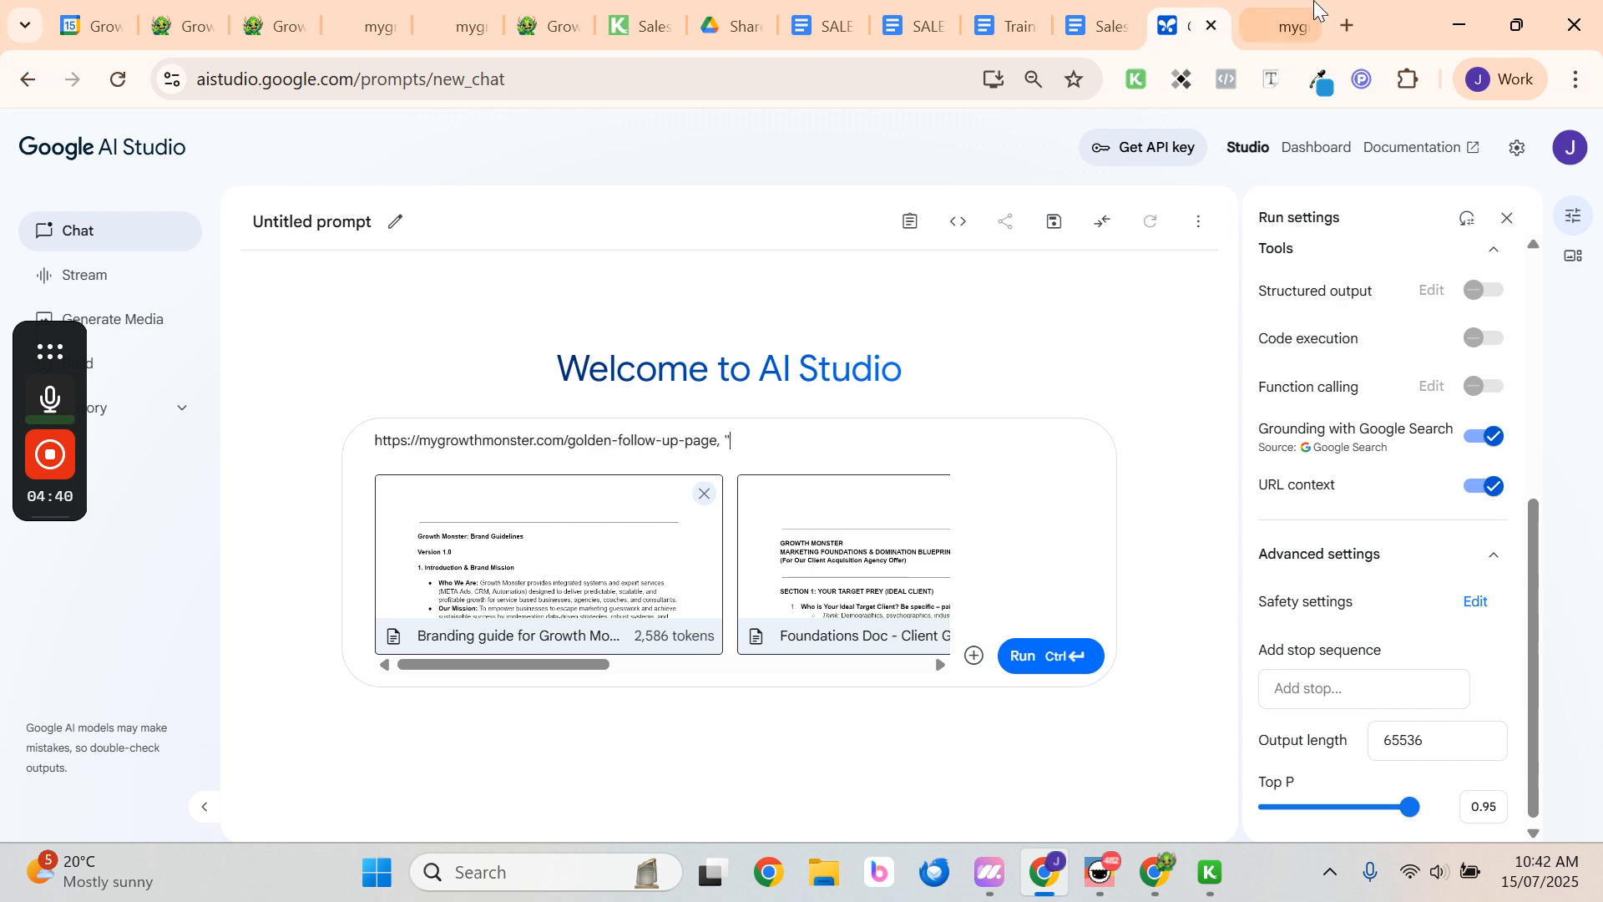
# In the page builder for golden-follow-up-page, open the Custom Code element's code editor and copy its entire HTML
pyautogui.click(1284, 25)
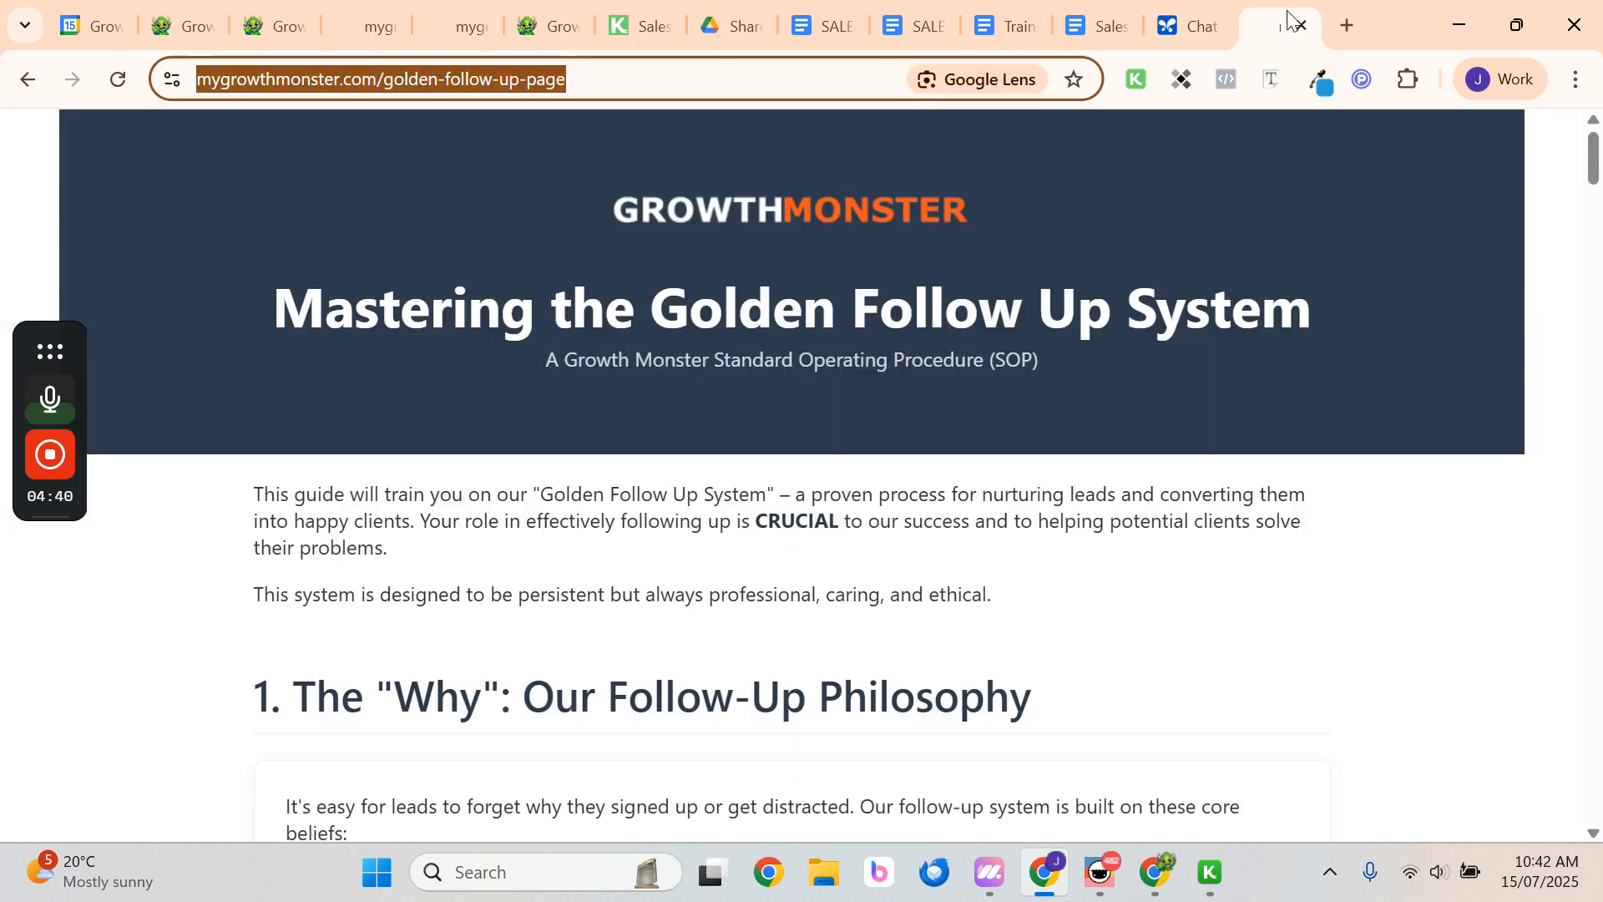
pyautogui.click(296, 17)
pyautogui.click(737, 253)
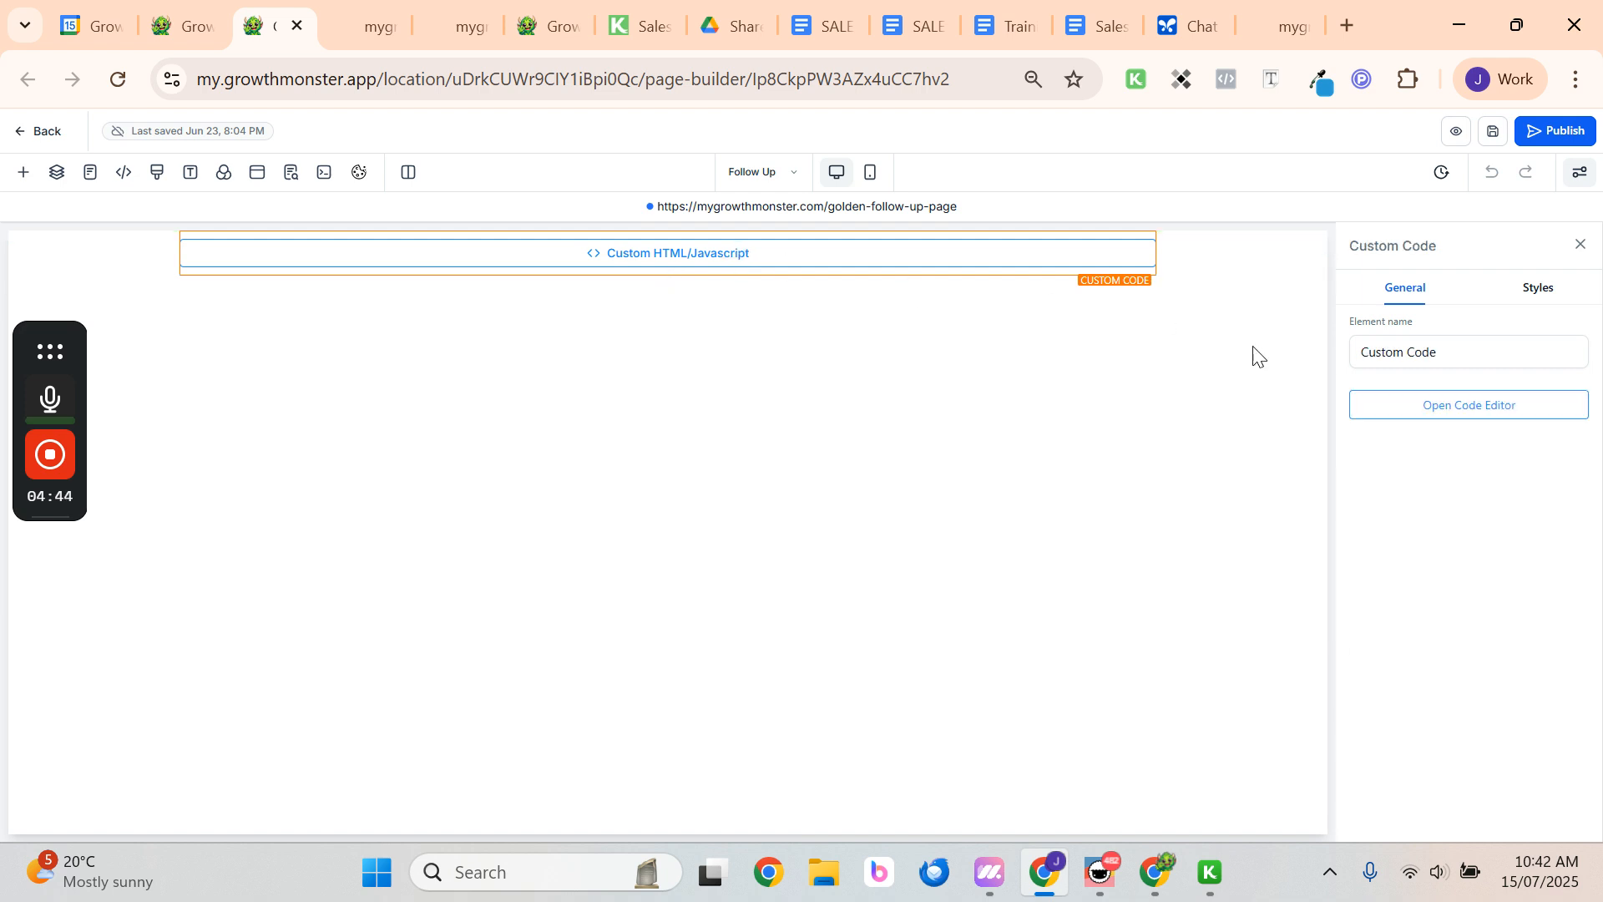
pyautogui.click(1433, 407)
pyautogui.click(888, 408)
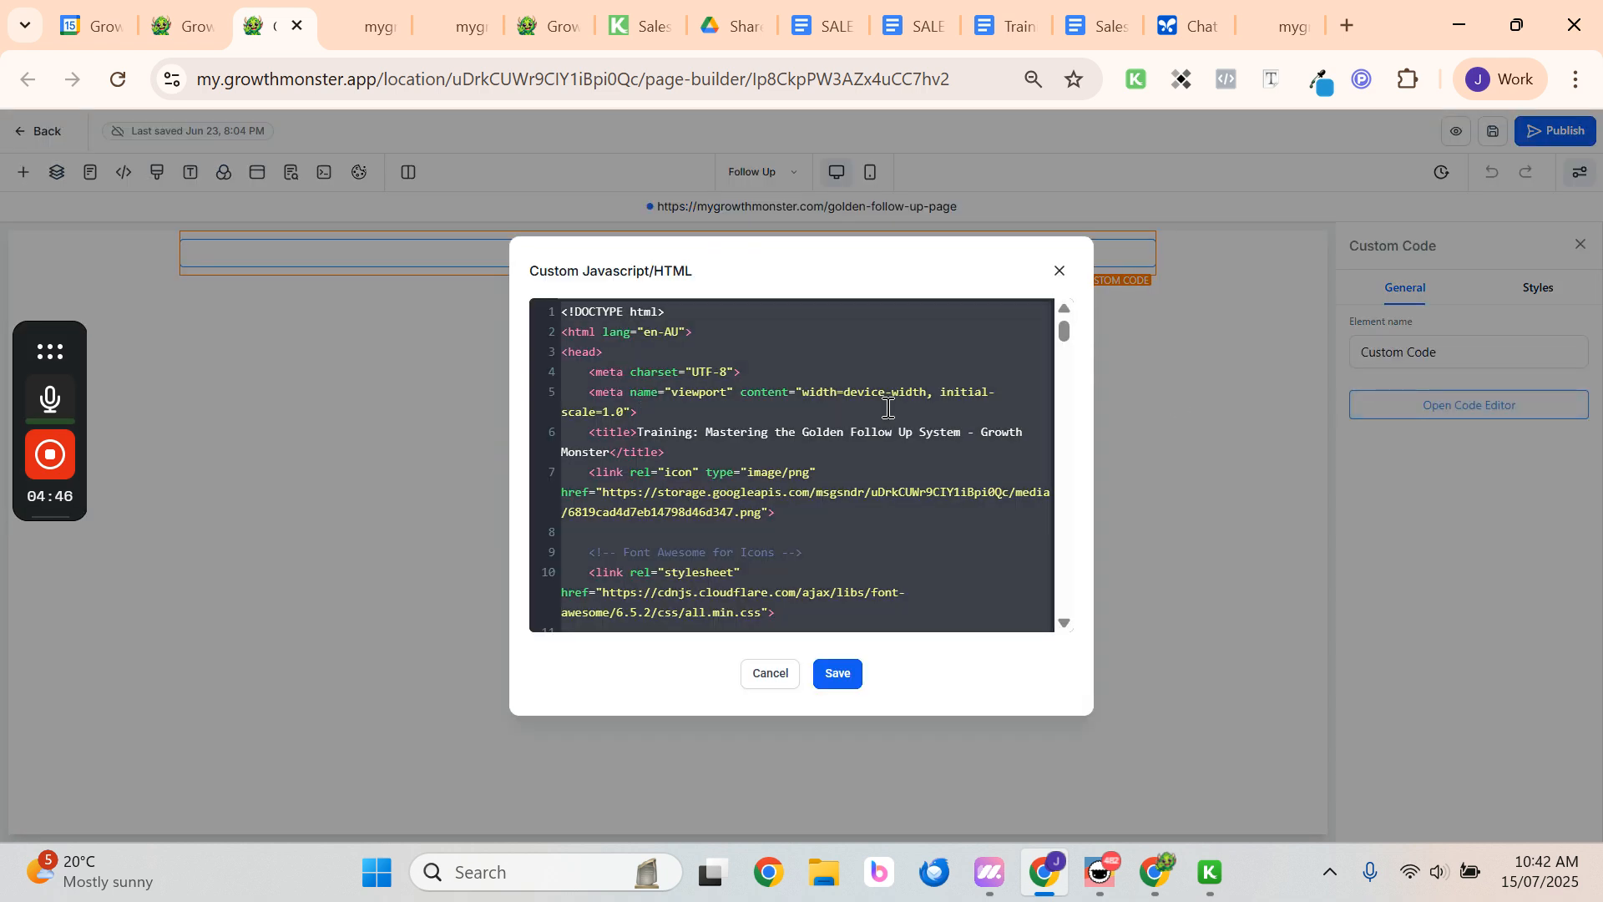
# Return to the AI Studio prompt, paste the copied HTML after the page address and close the quotation
pyautogui.click(1314, 27)
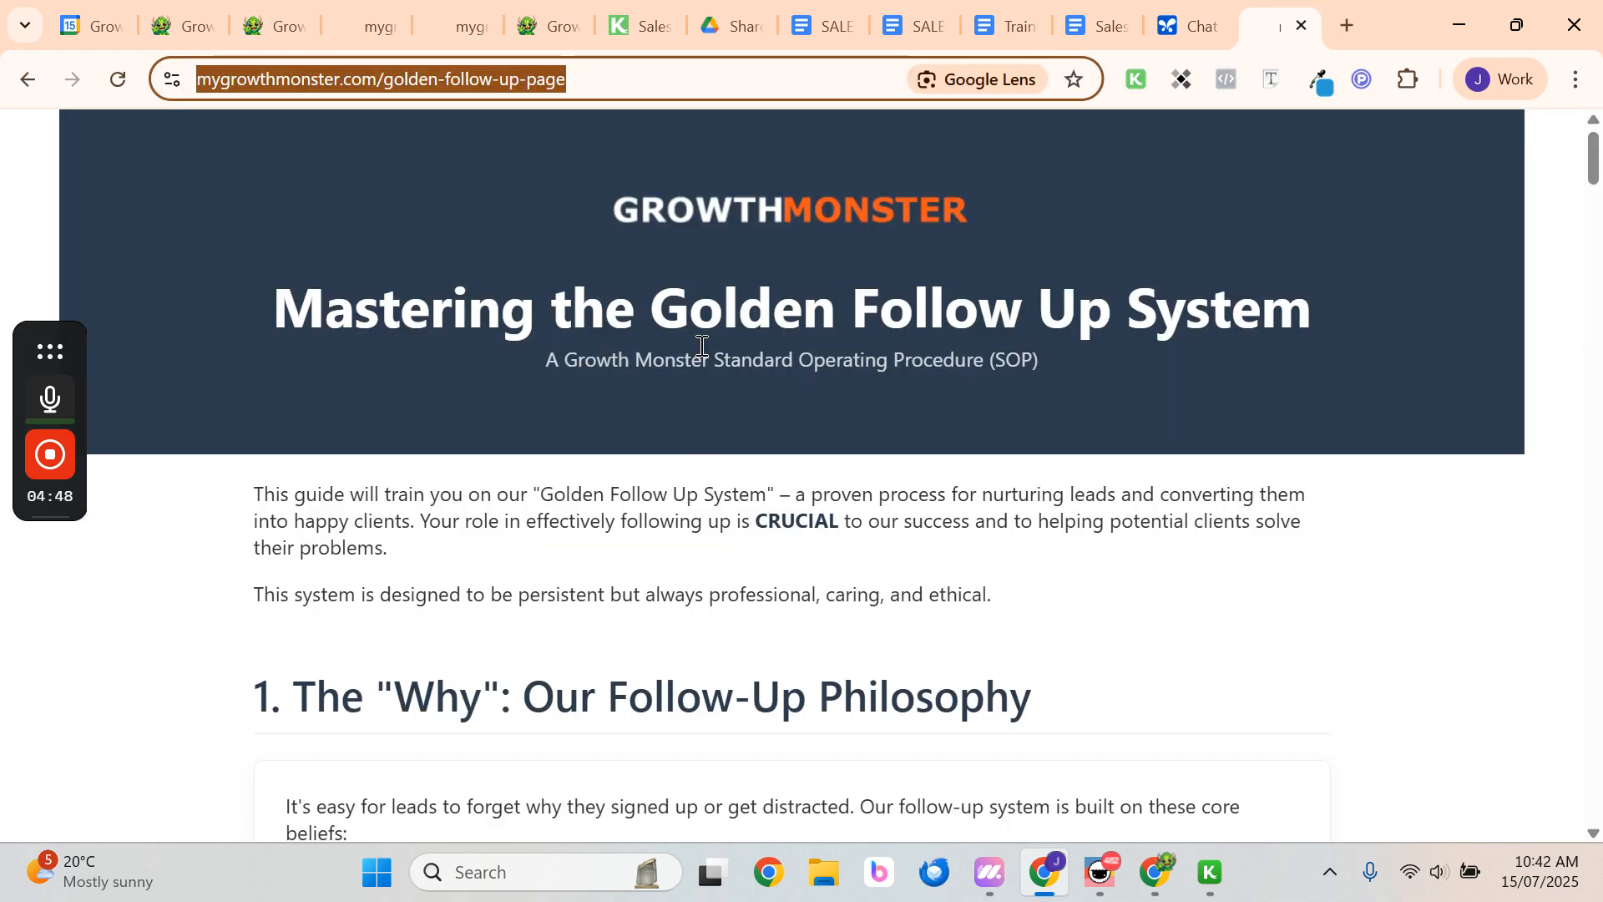
pyautogui.click(1174, 18)
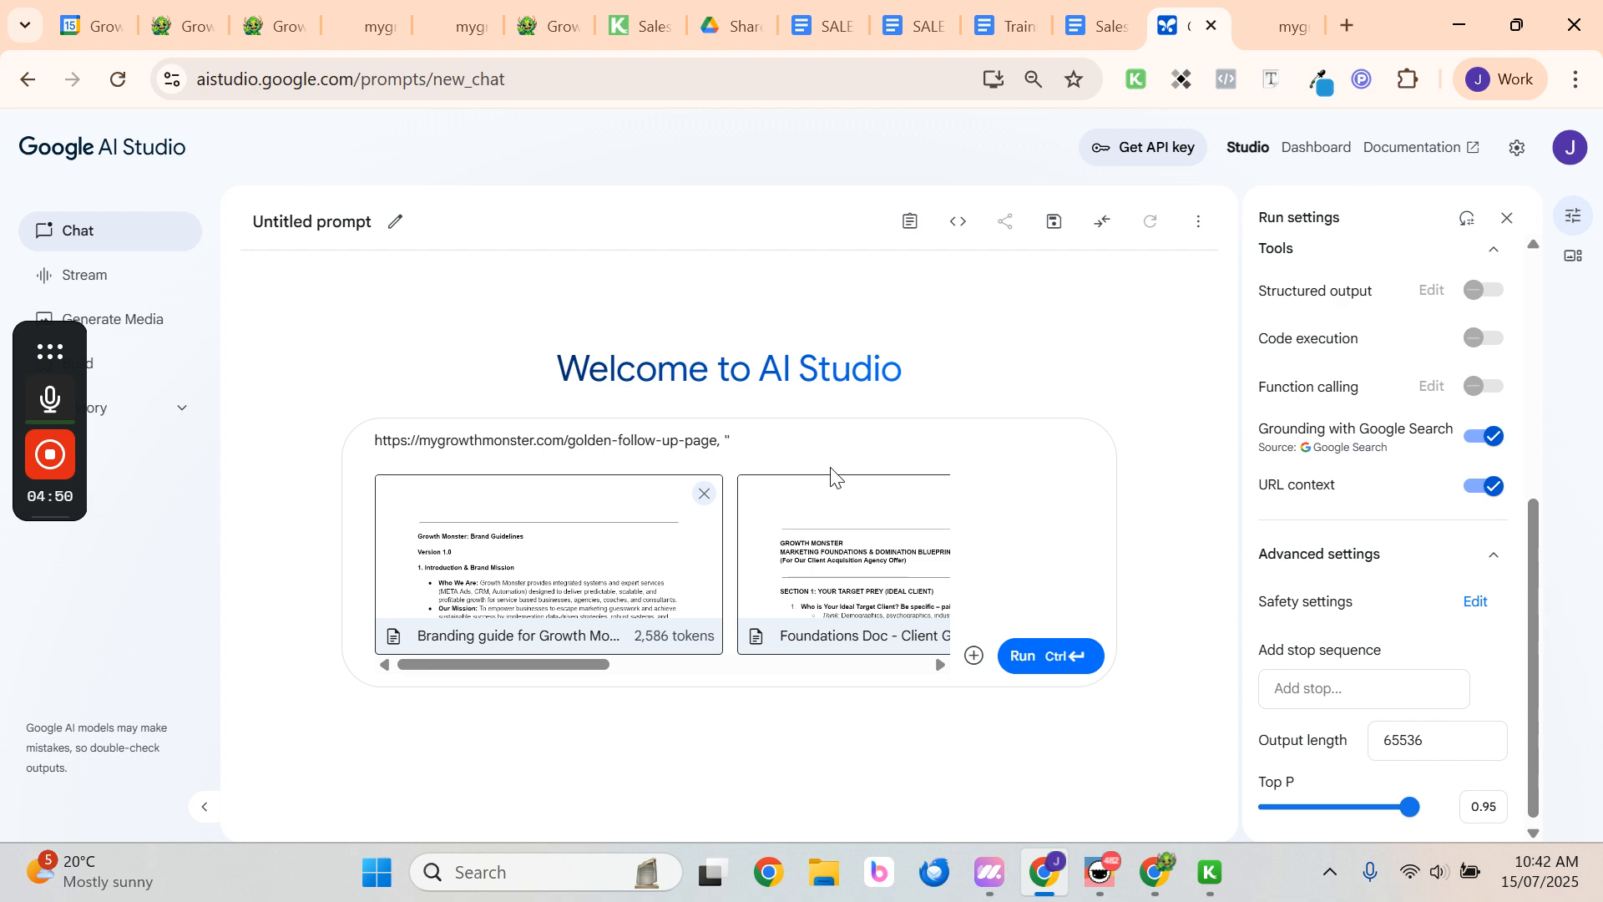
pyautogui.hotkey('ctrl', 'v')
pyautogui.write('"')
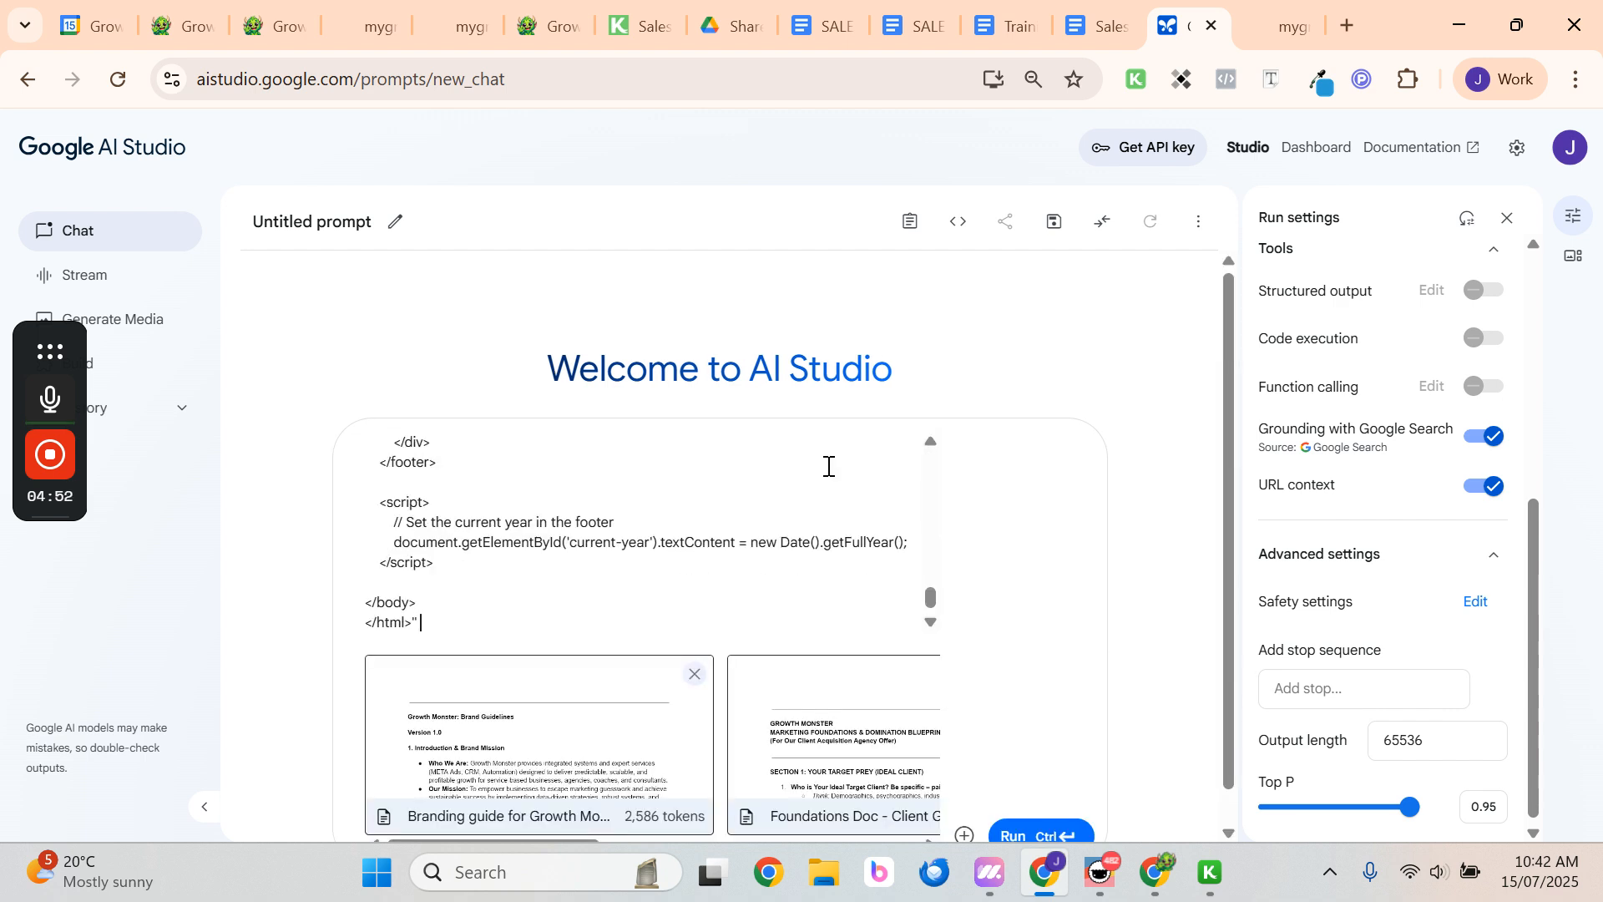
# Add a request for a PDF lead magnet in Australian, as single html respectful of 4a paper sizing for styling and spacing, and run the prompt
pyautogui.press('Return')
pyautogui.press('Return')
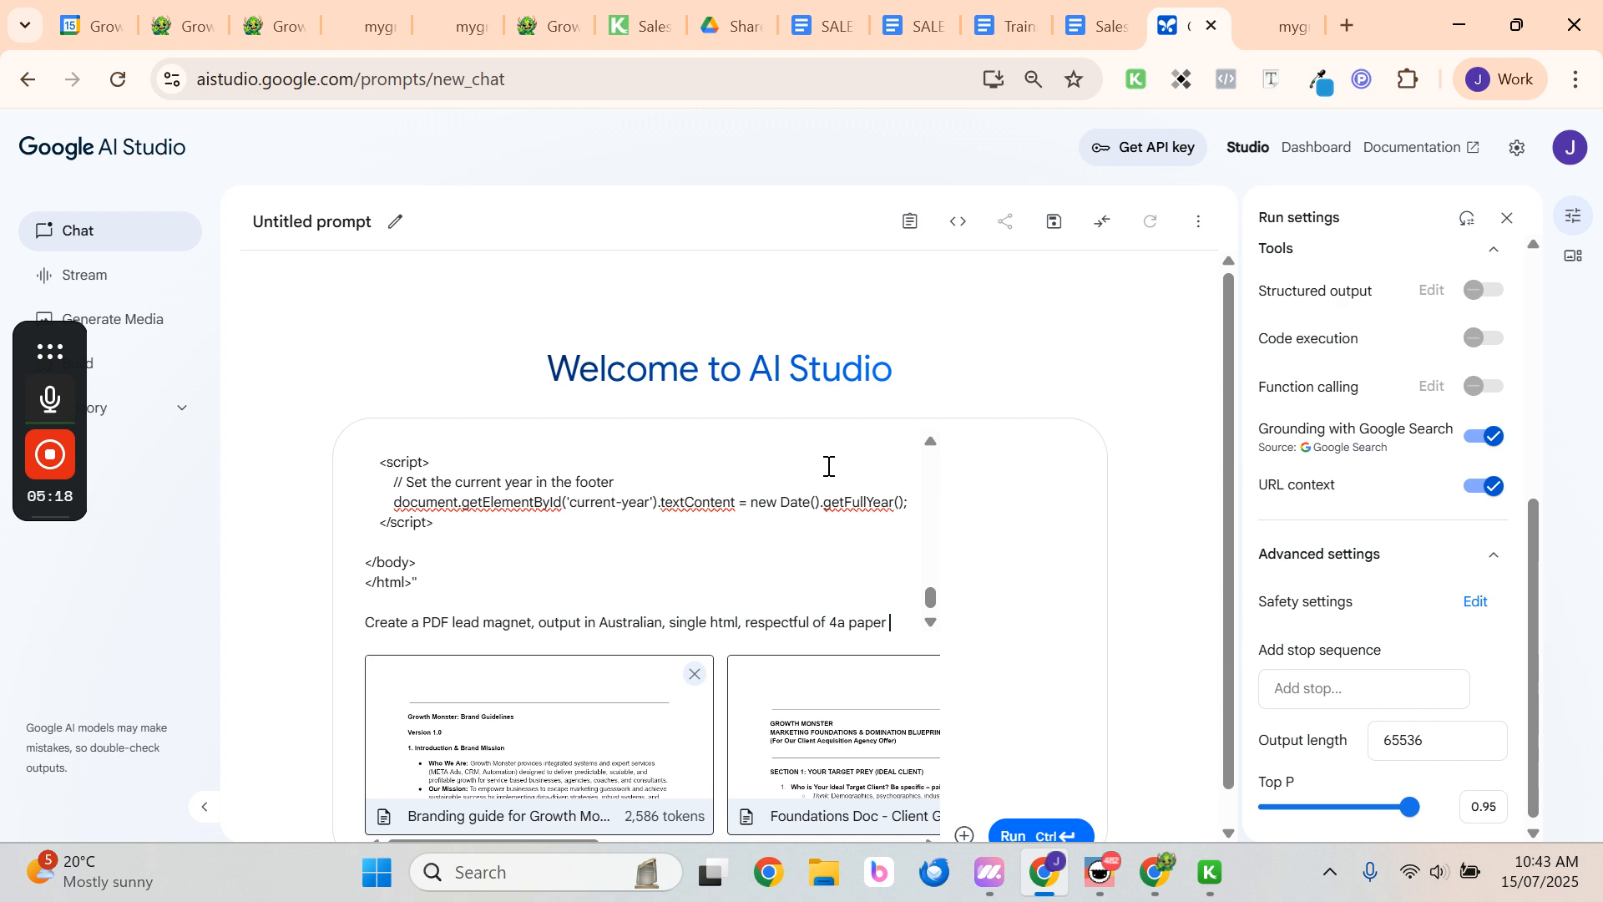
pyautogui.write('f')
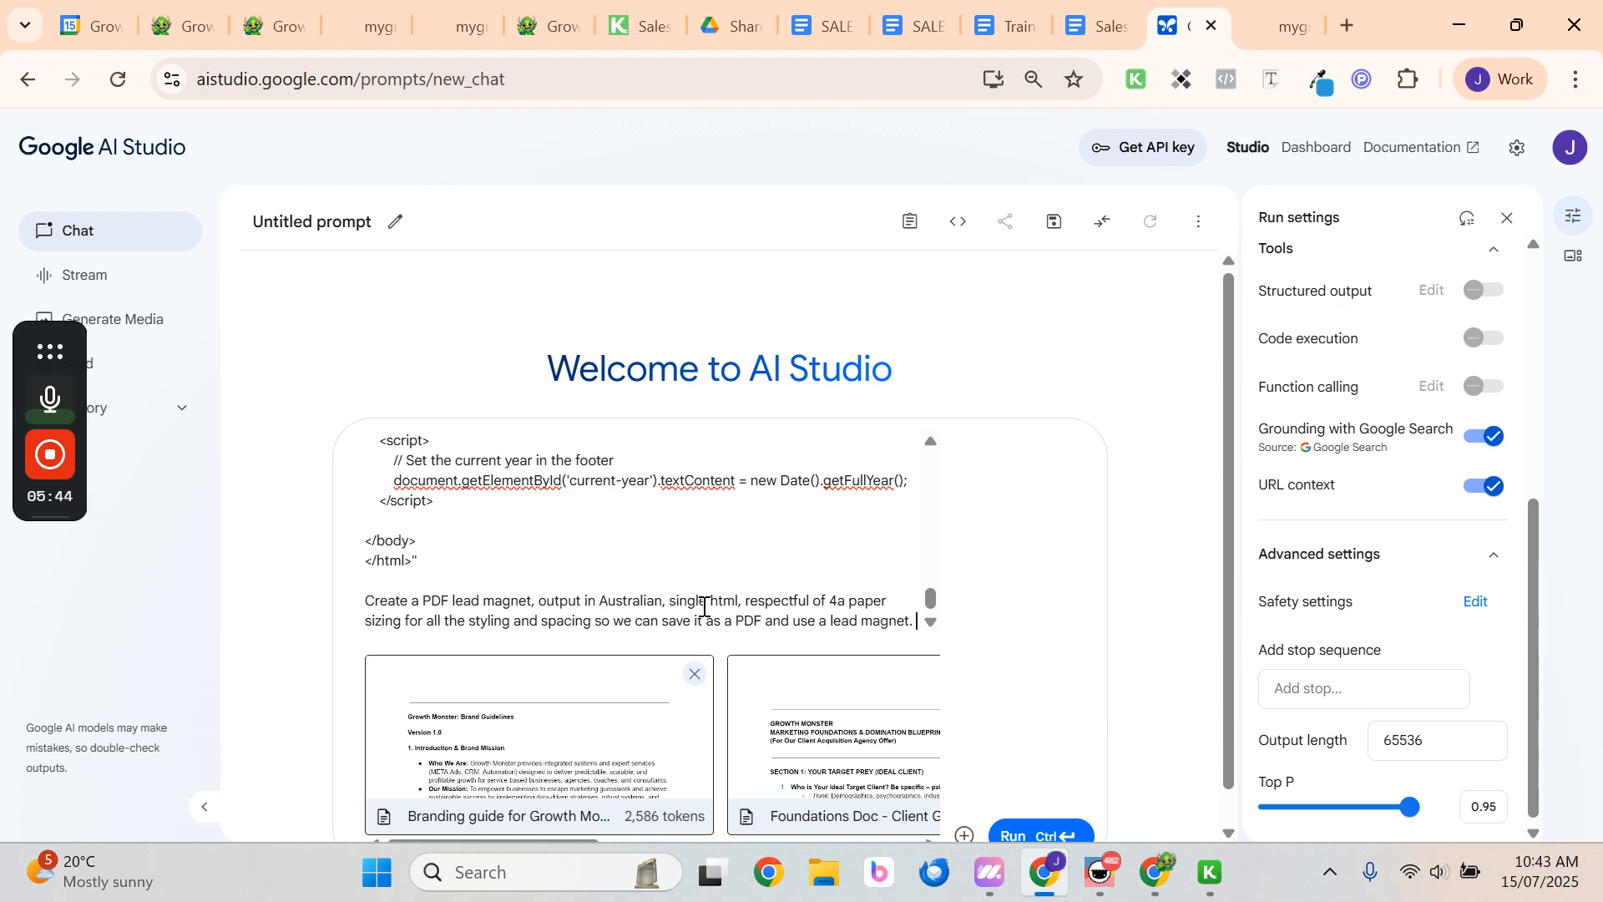
pyautogui.scroll(-1, 704, 607)
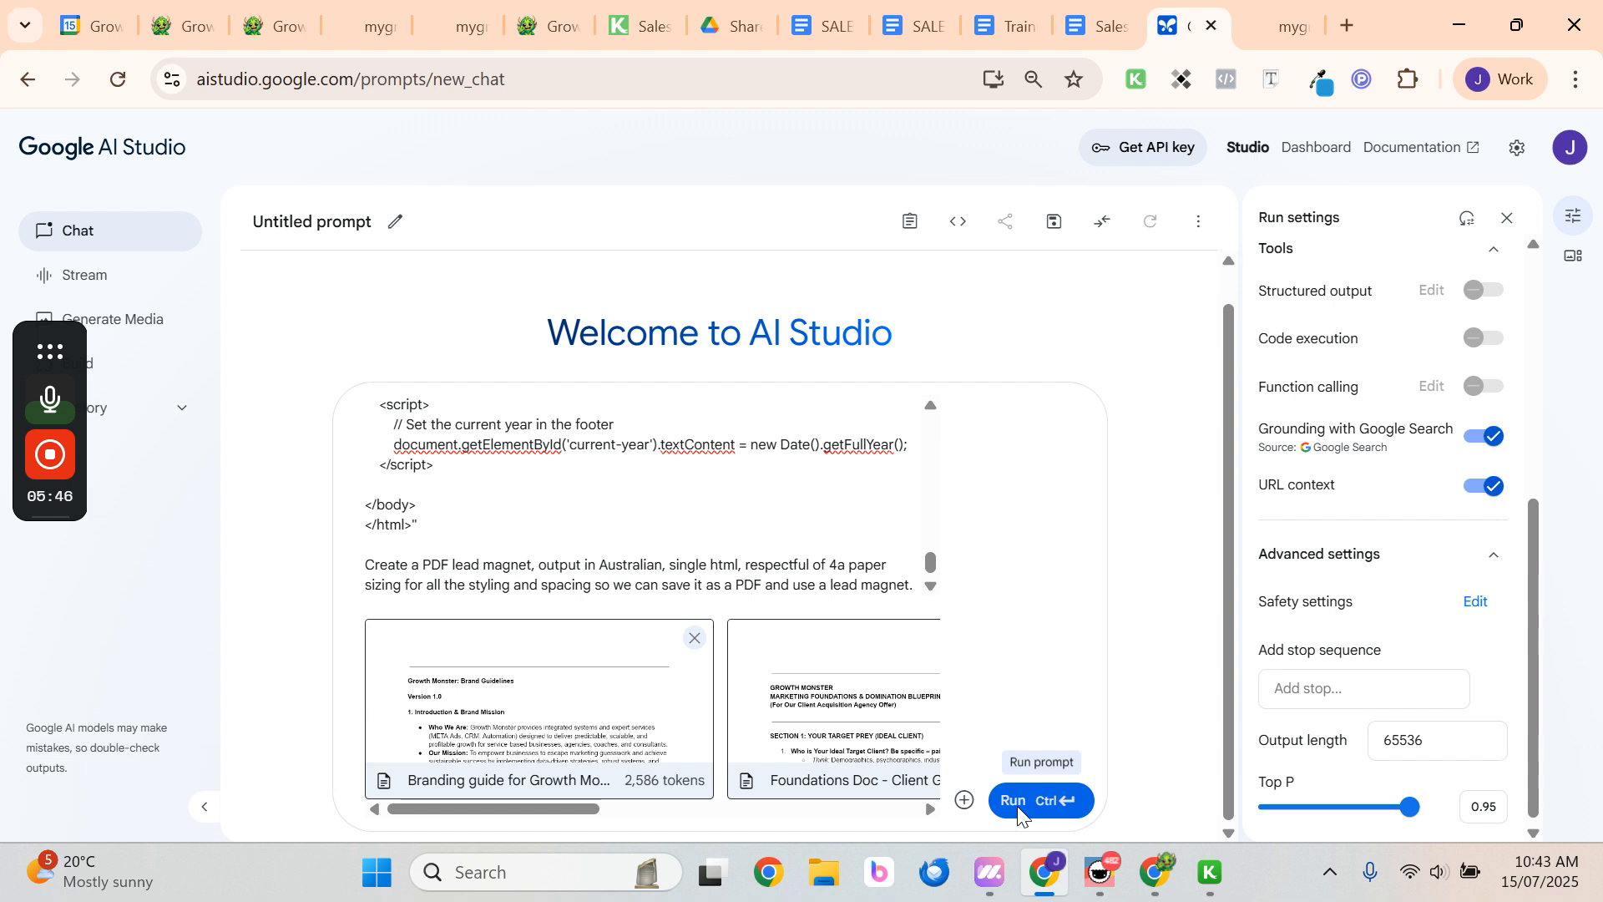
pyautogui.click(1018, 808)
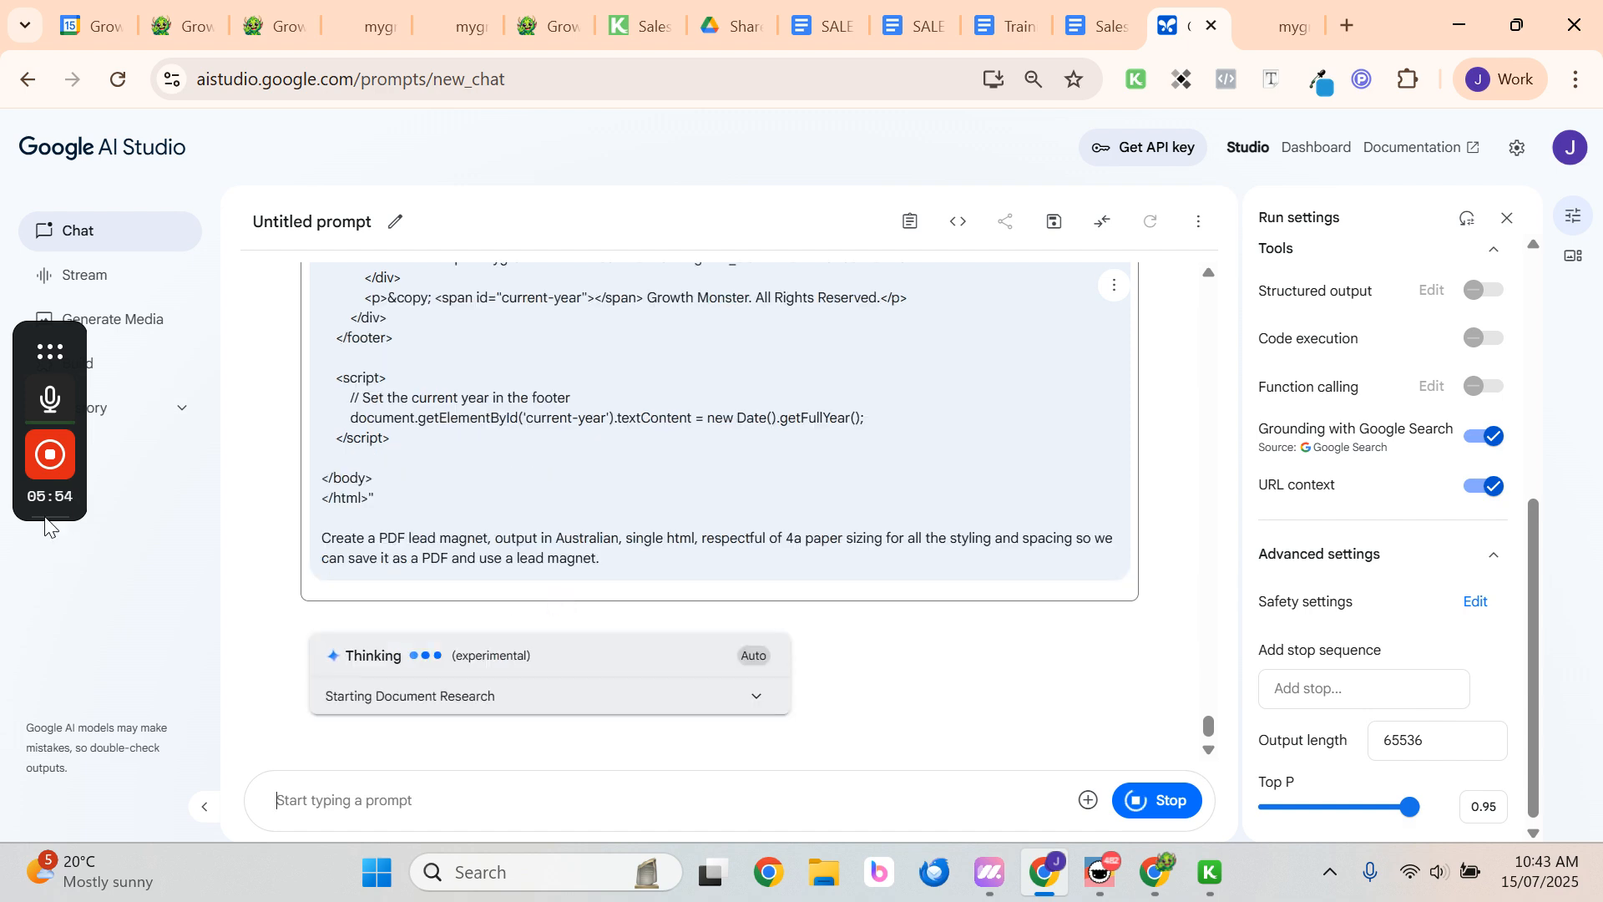
pyautogui.moveTo(46, 613)
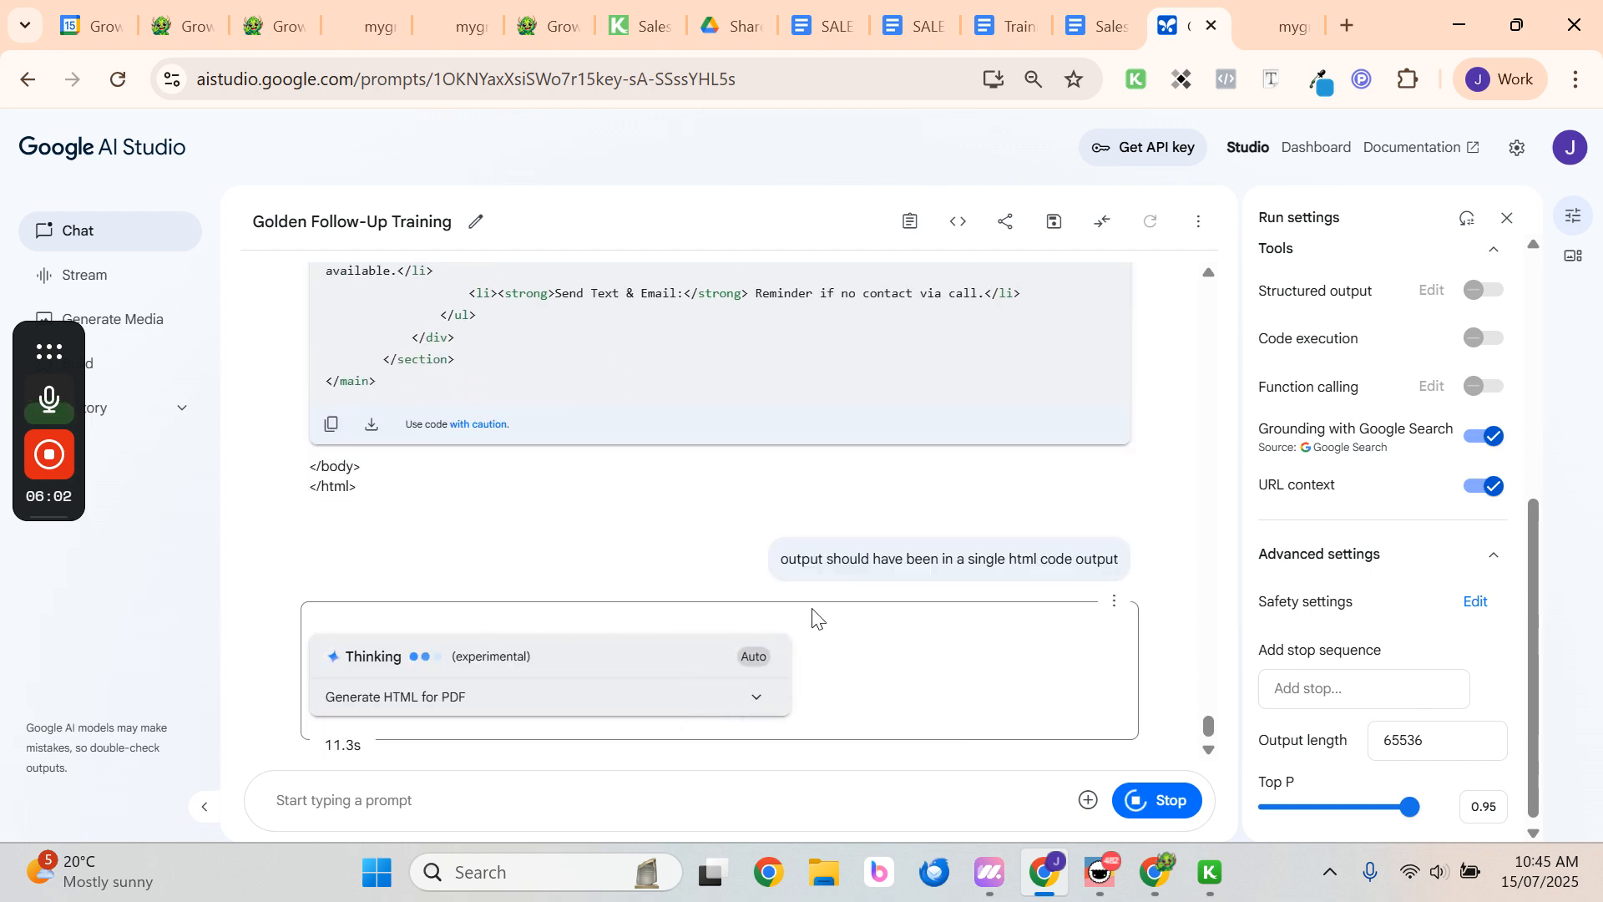
pyautogui.moveTo(786, 559); pyautogui.dragTo(1128, 571)
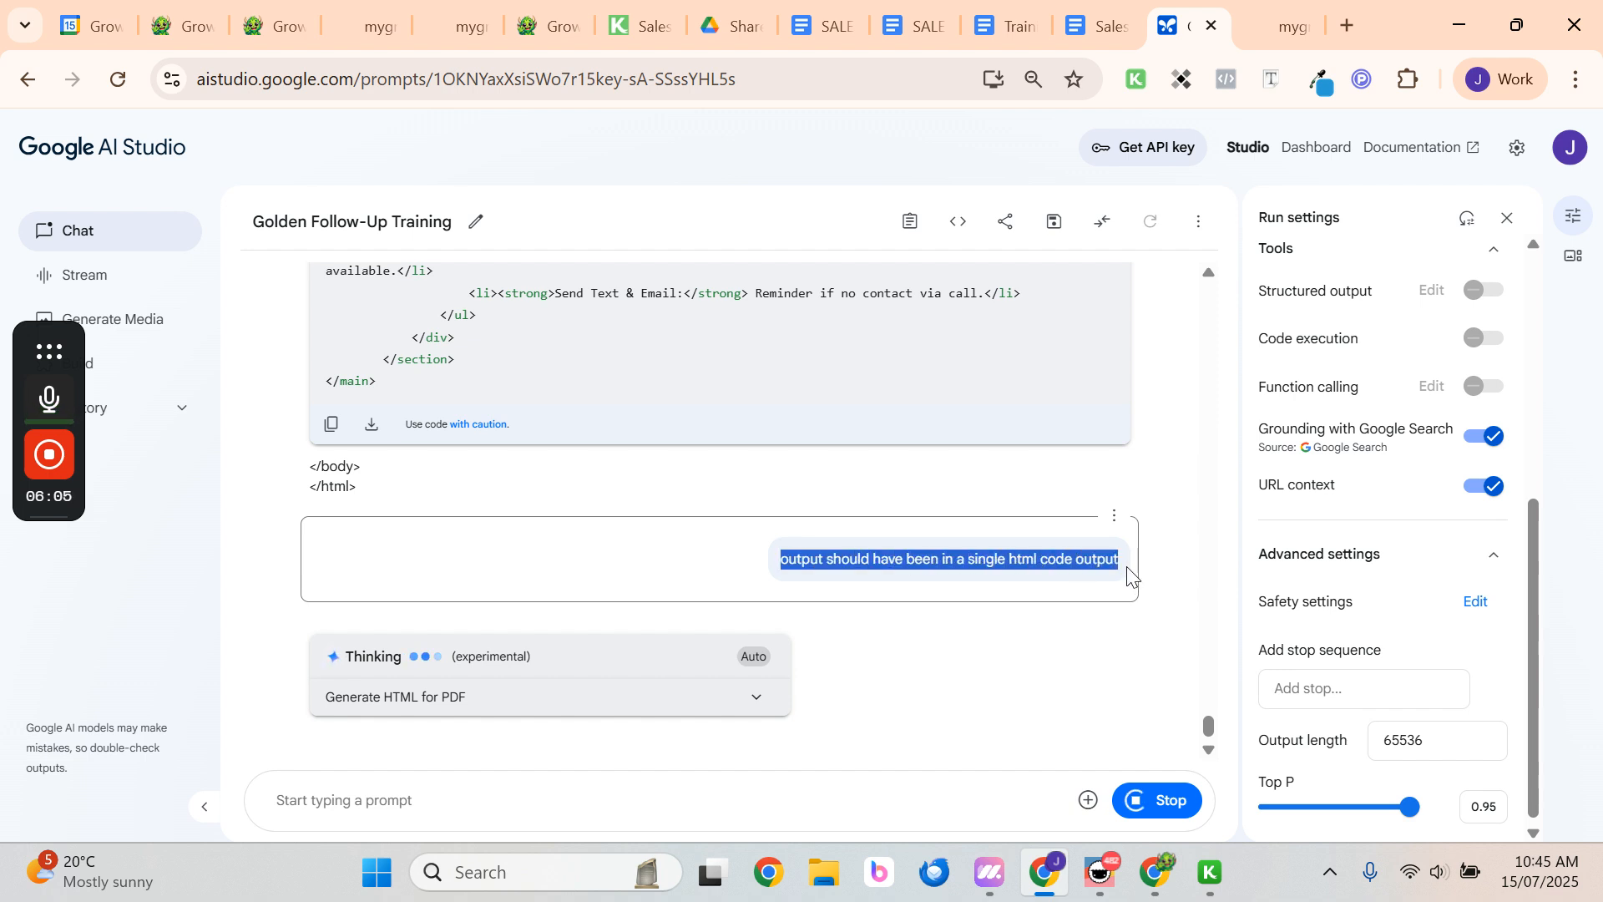
pyautogui.click(749, 564)
pyautogui.moveTo(16, 505)
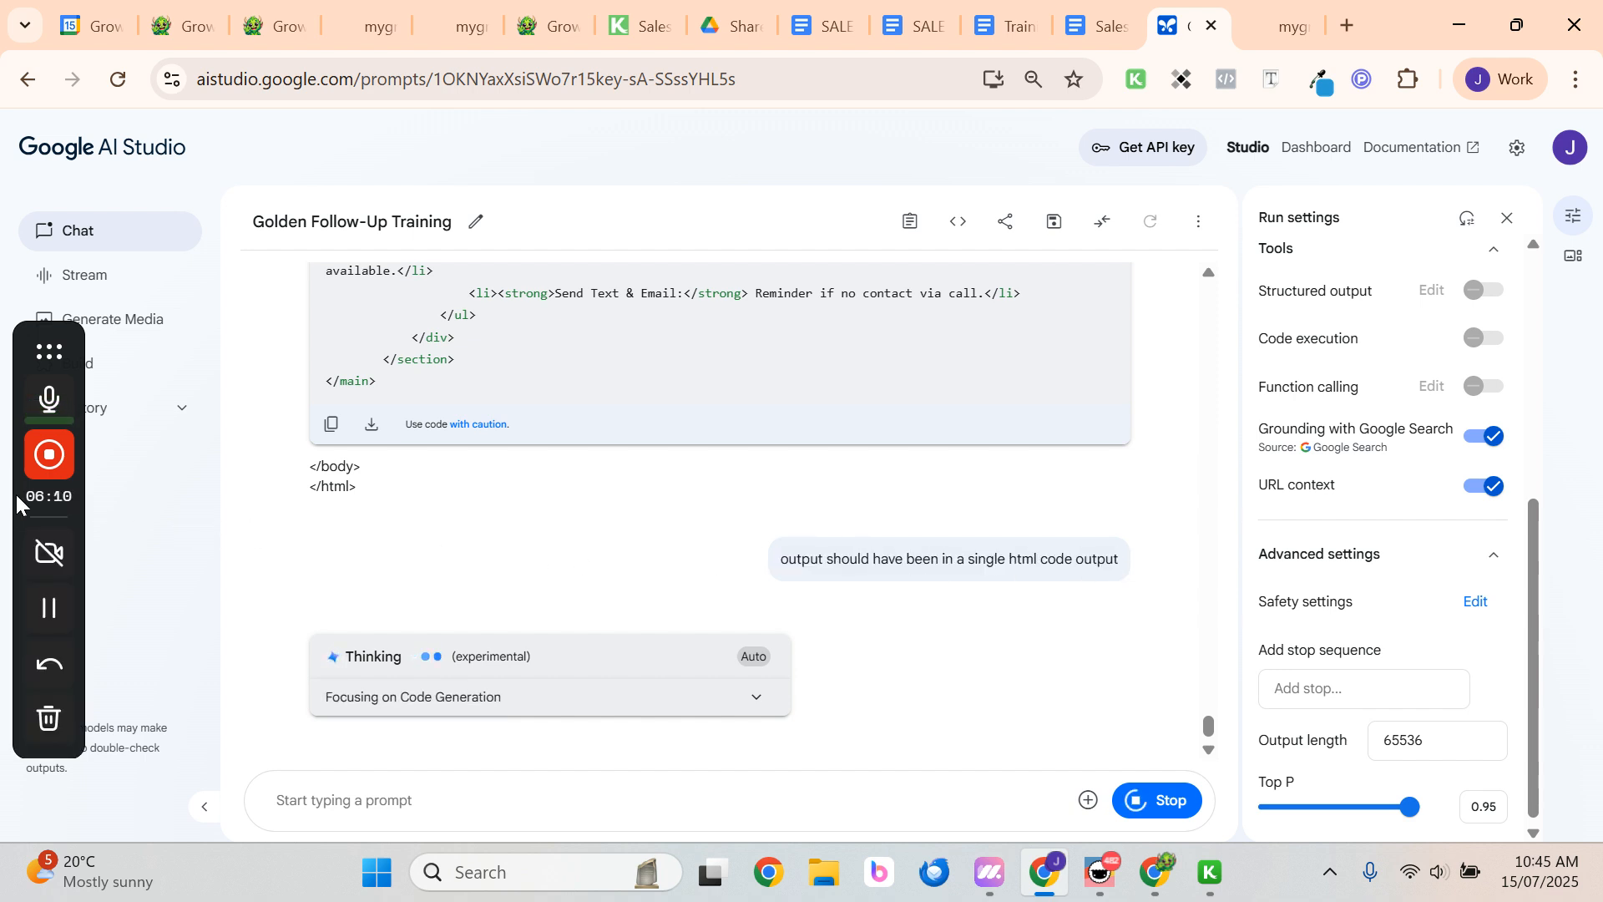
pyautogui.click(49, 607)
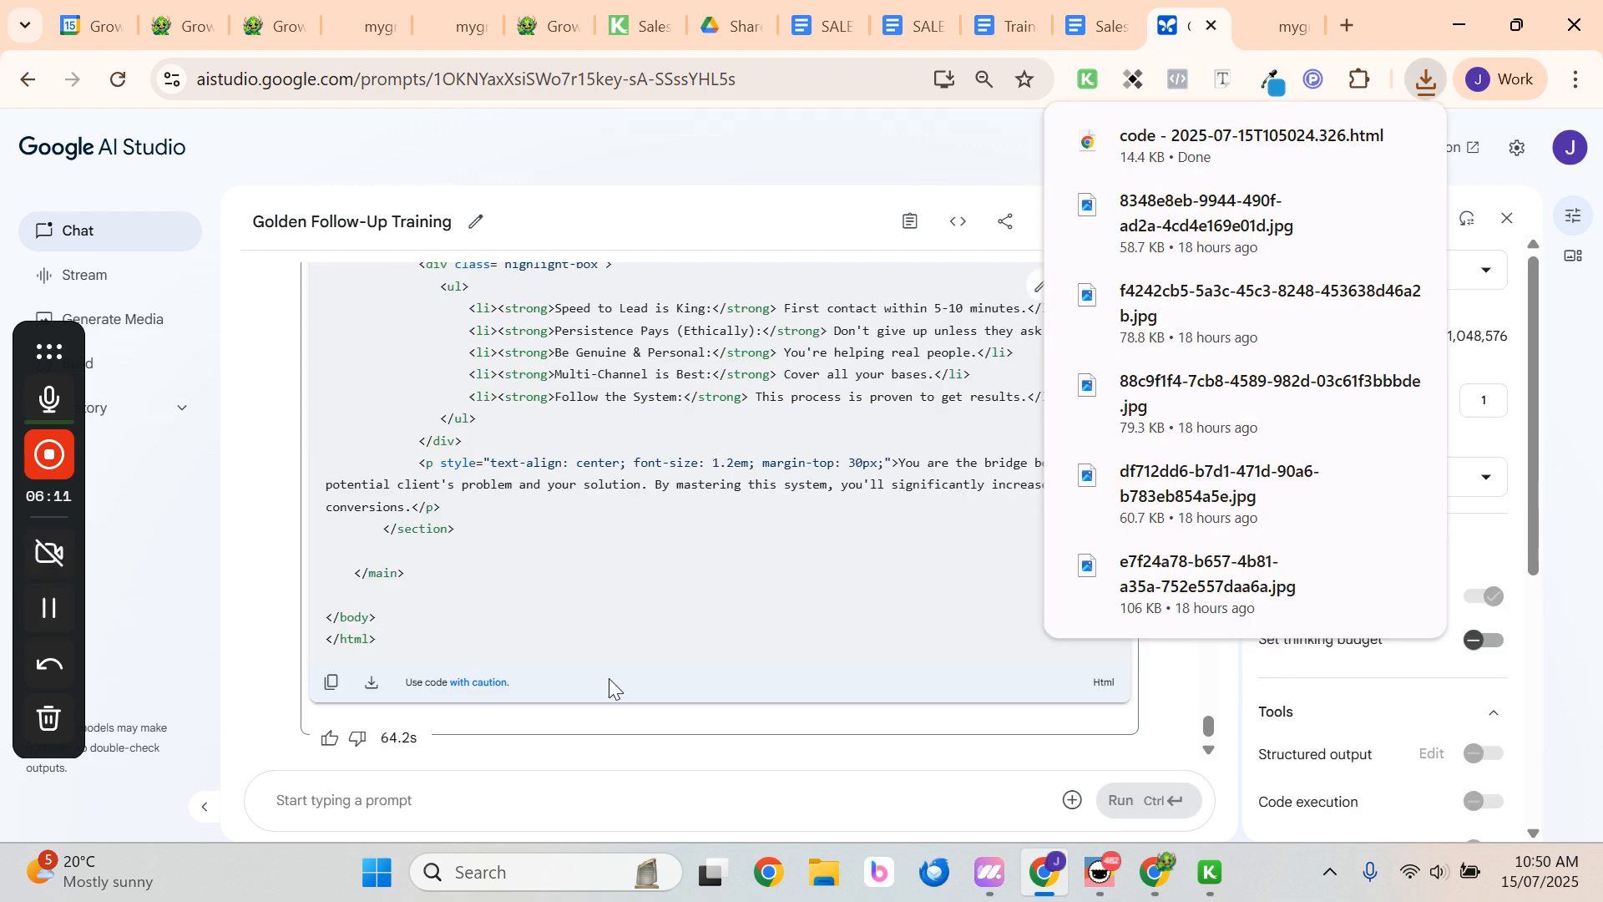
# Review the generated HTML and the earlier chat prompts asking for a single html output and for the code
pyautogui.scroll(5, 654, 628)
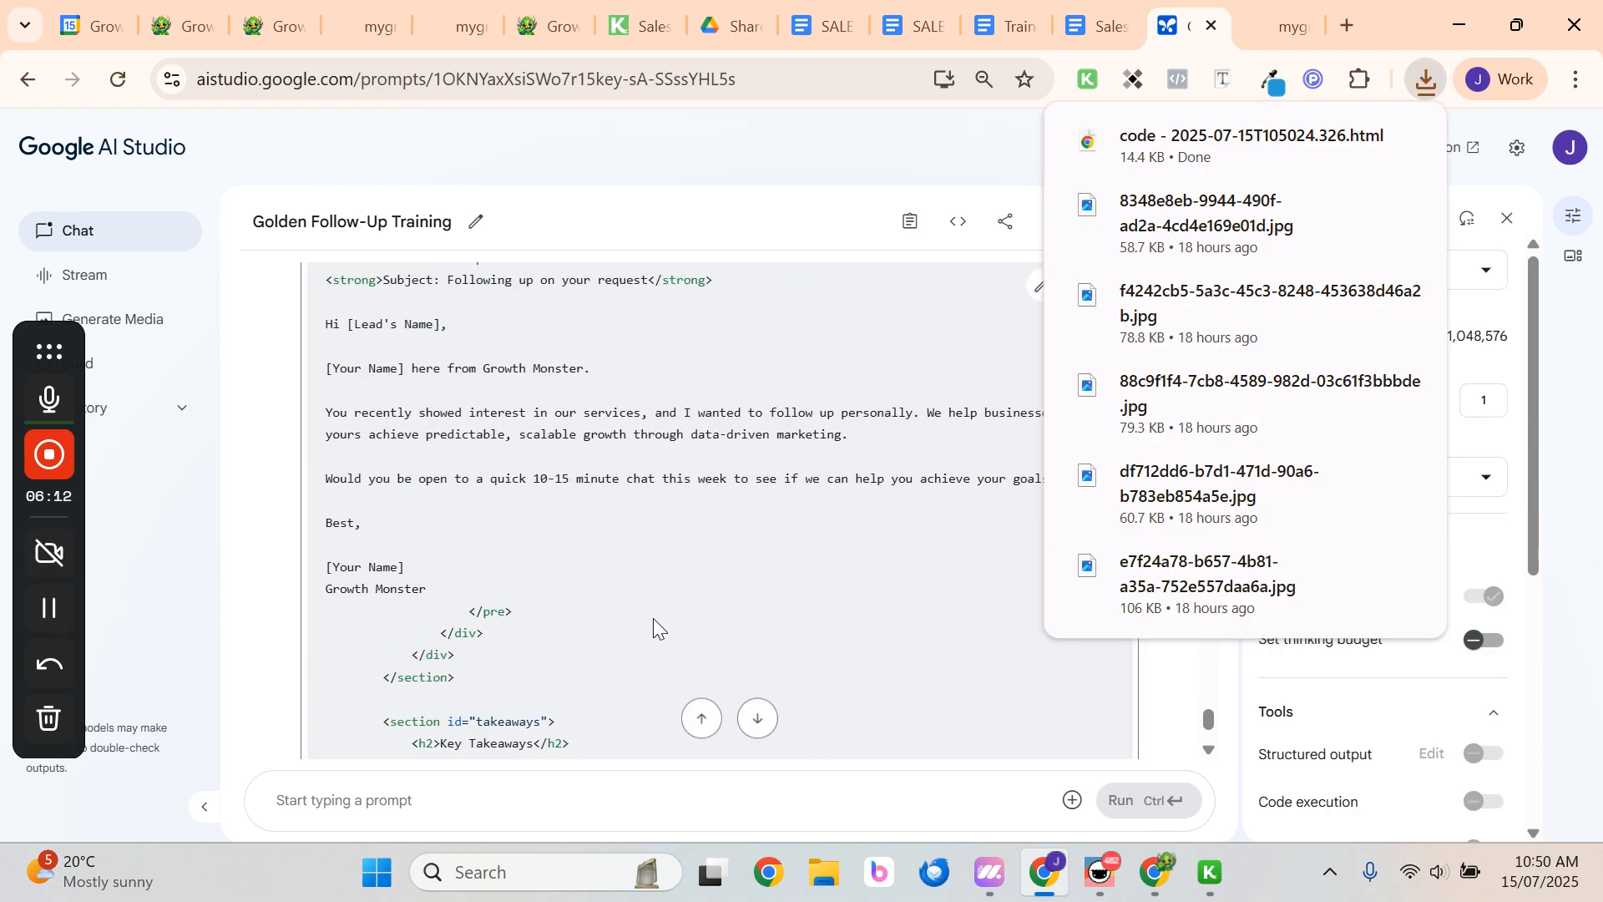
pyautogui.scroll(20, 657, 628)
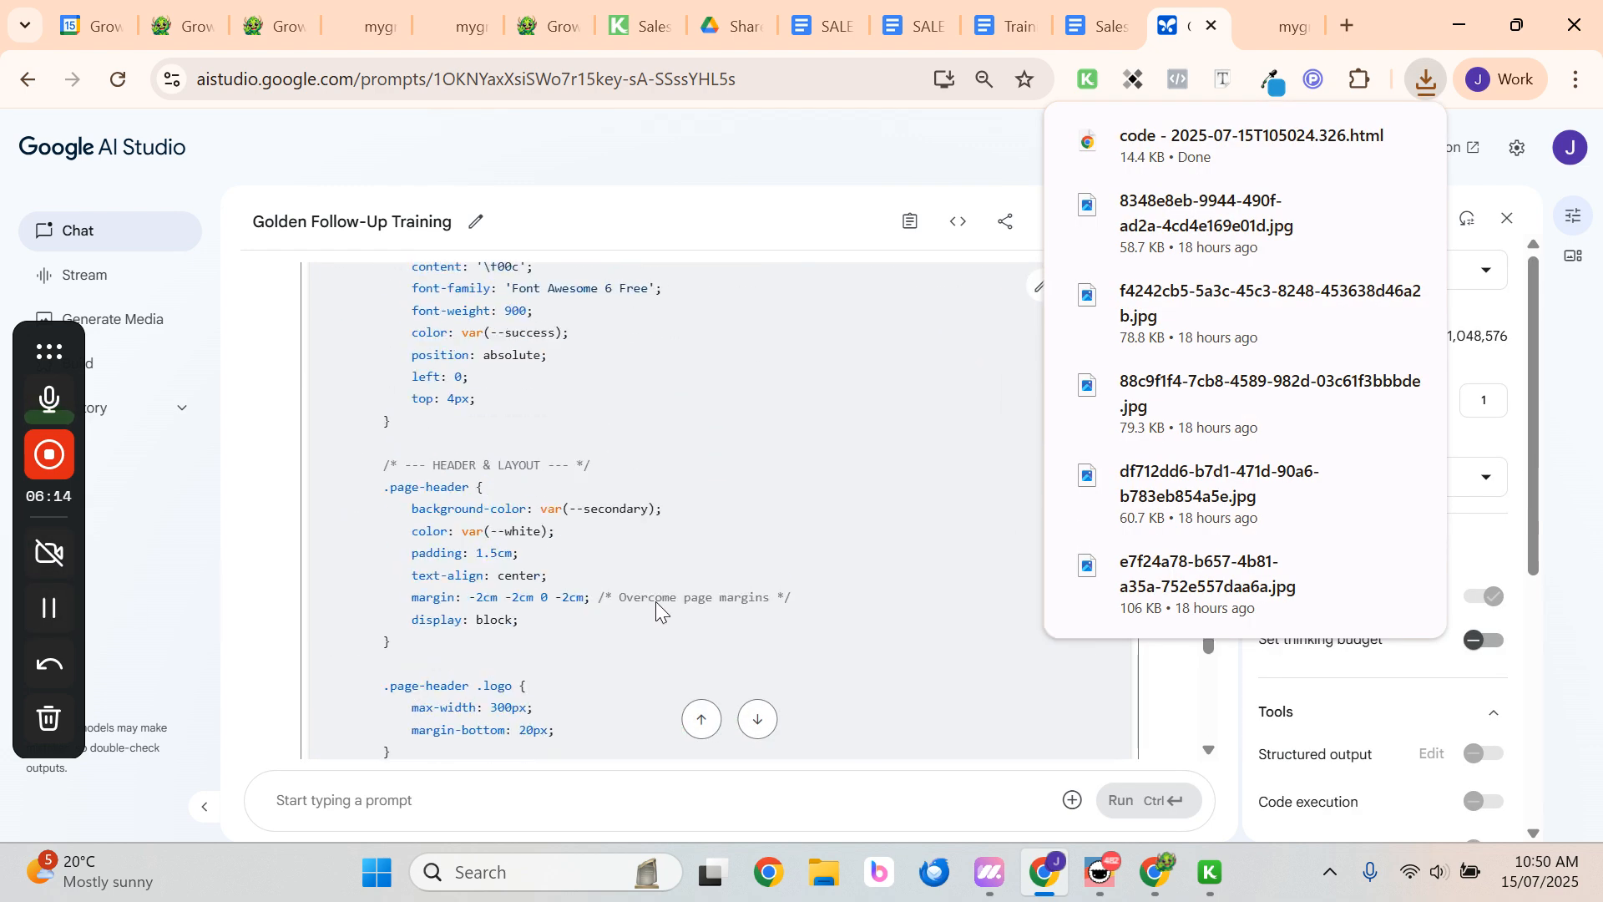
pyautogui.scroll(15, 656, 597)
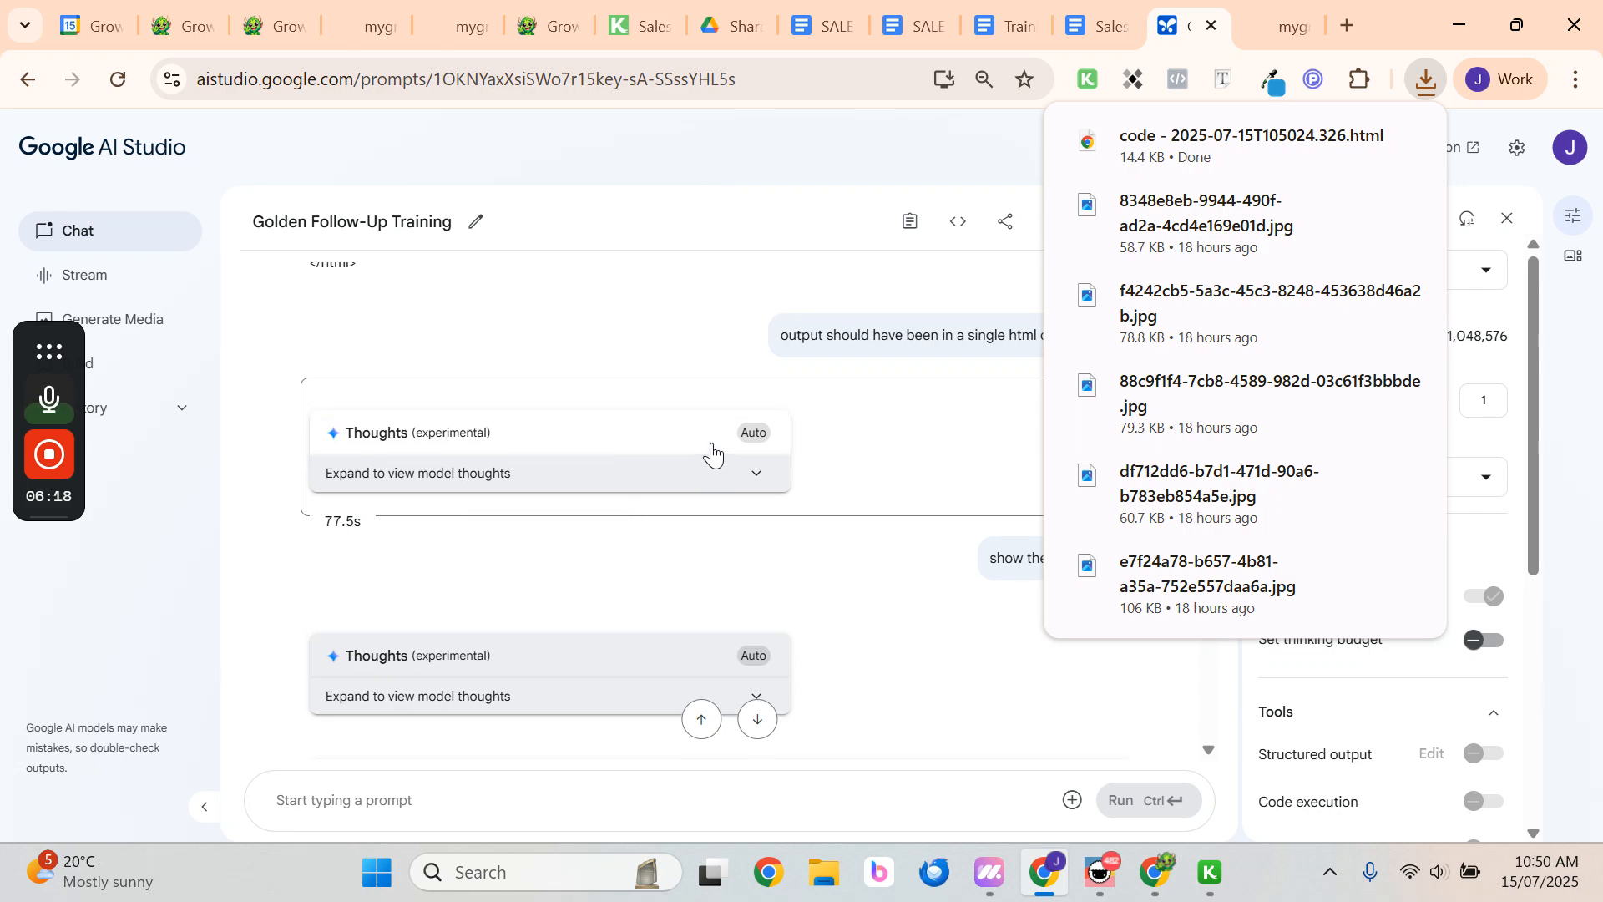
pyautogui.scroll(3, 712, 451)
pyautogui.scroll(-2, 518, 697)
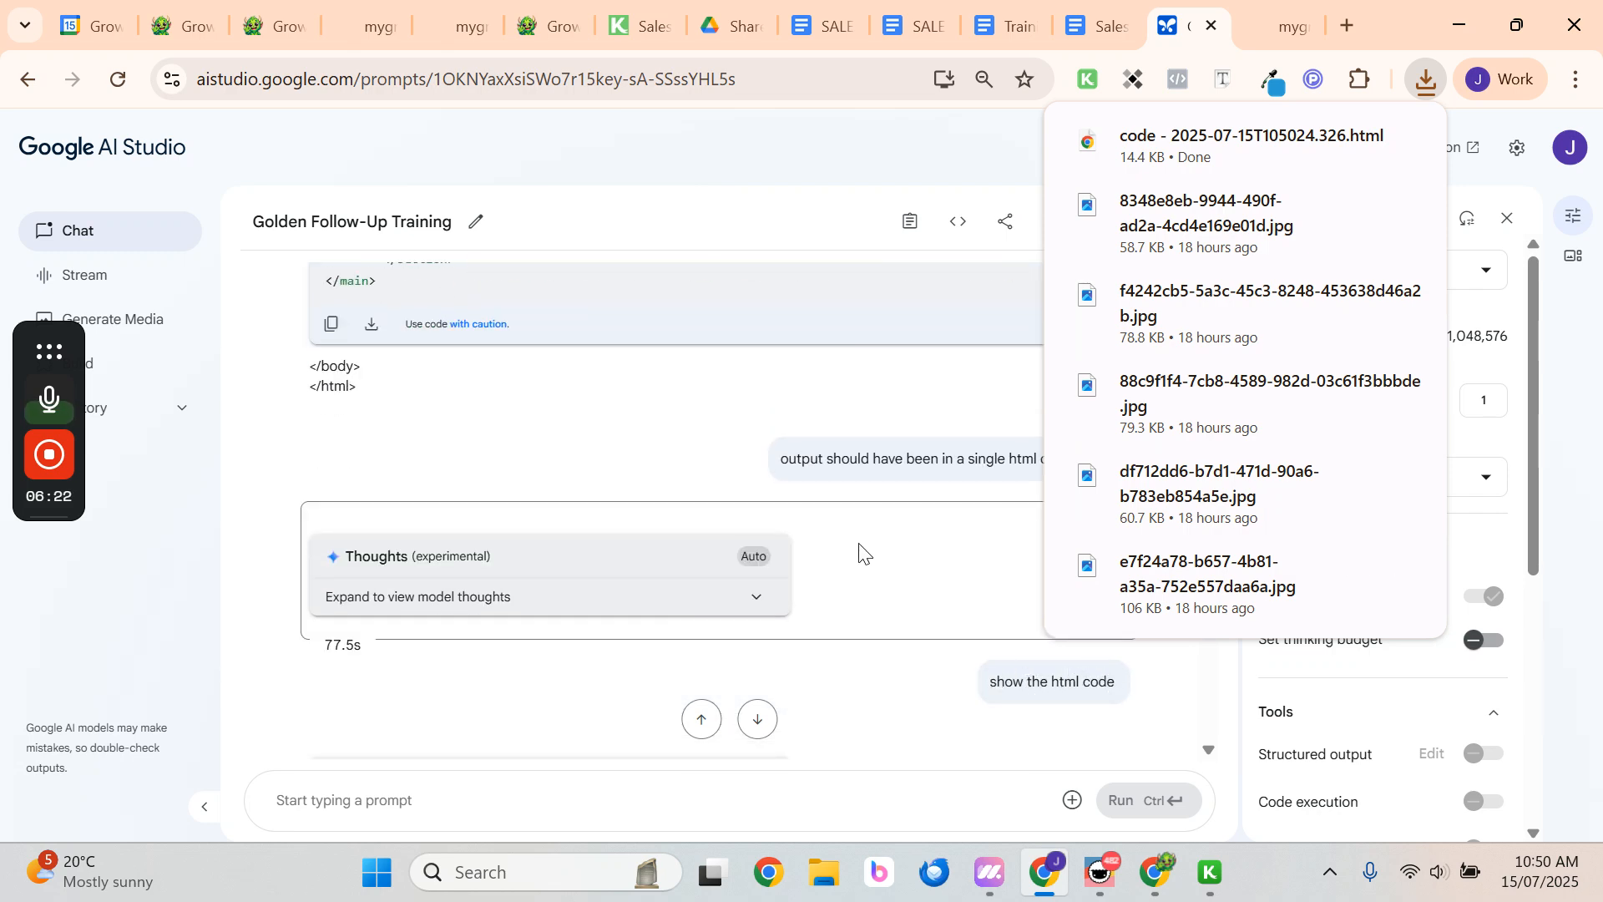
pyautogui.scroll(-6, 860, 554)
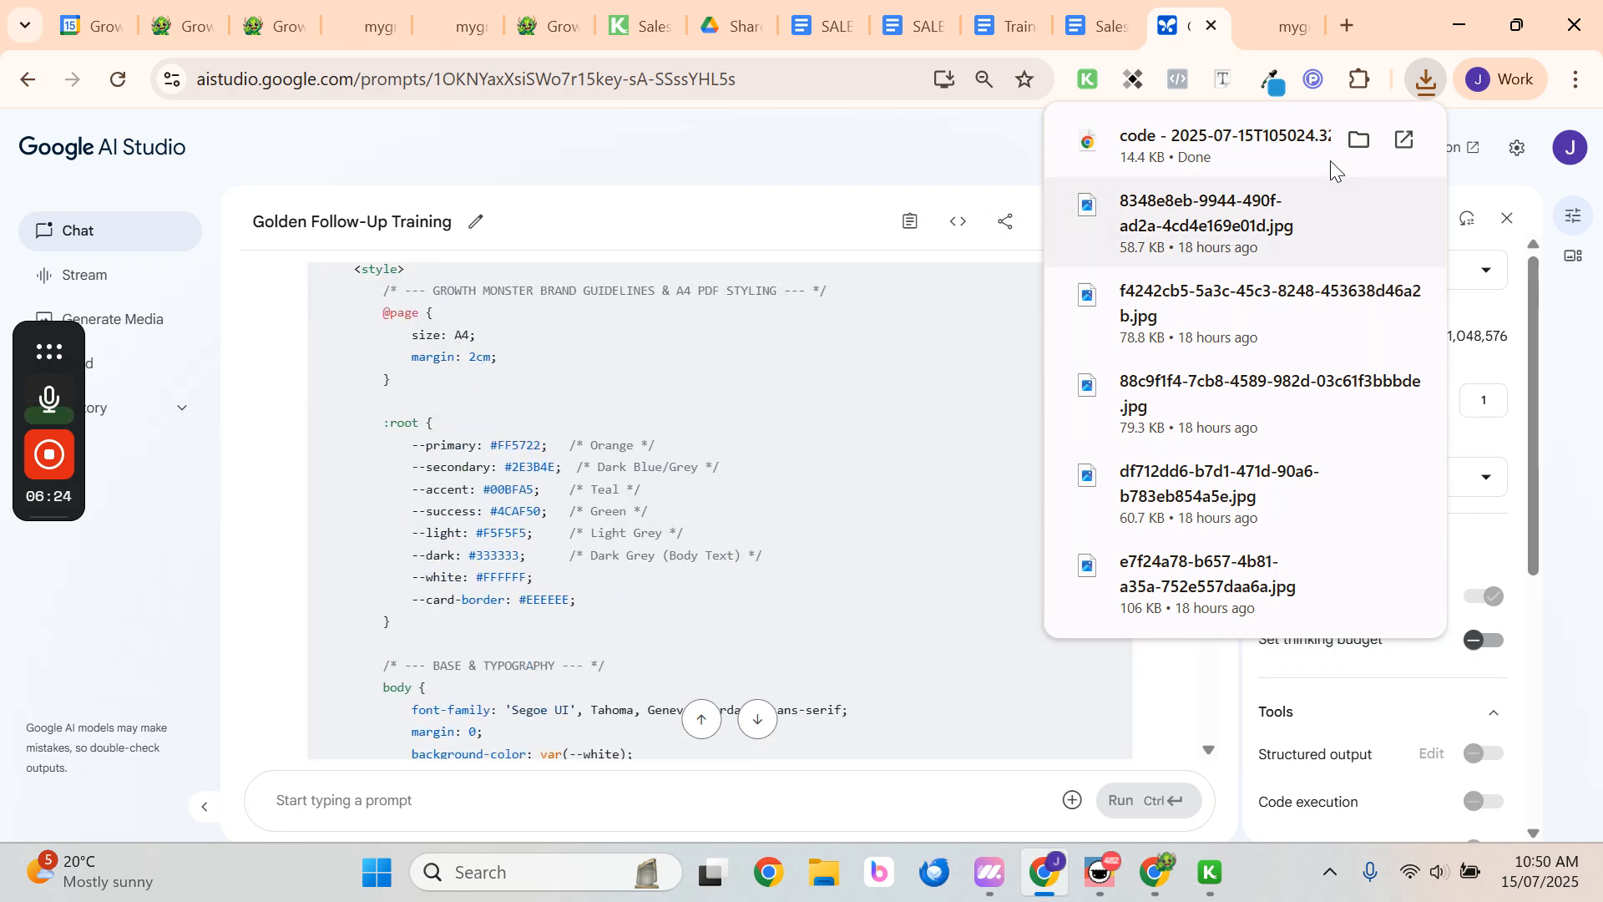
# Open the downloaded HTML file in the browser and review the guide from its header down to Key Takeaways
pyautogui.click(1409, 140)
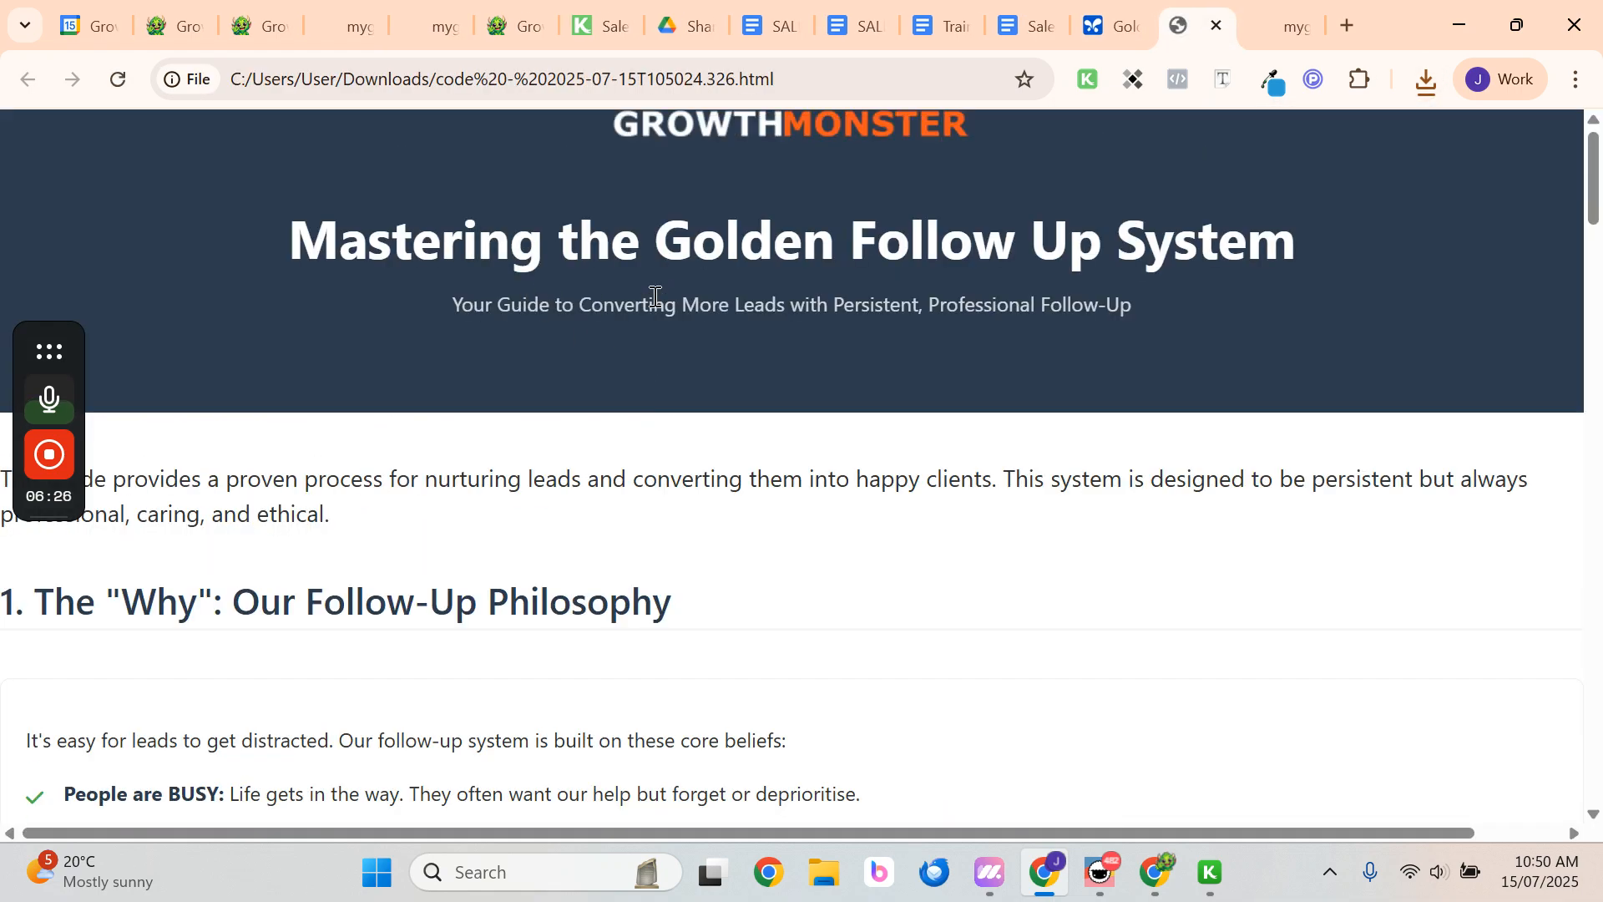
pyautogui.scroll(-20, 410, 384)
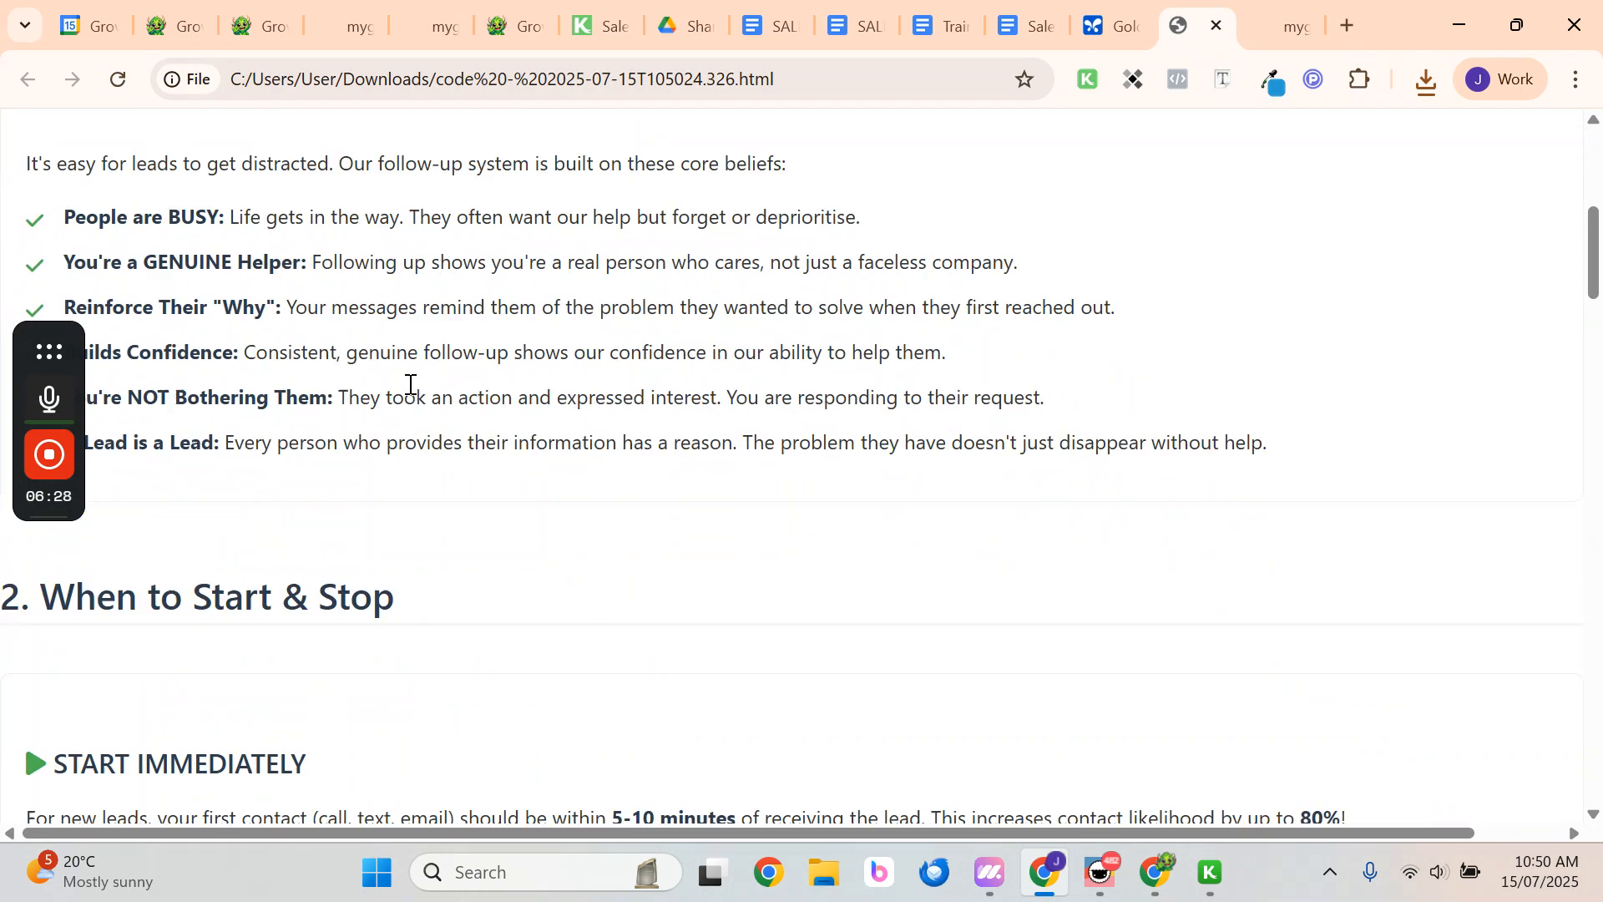
pyautogui.scroll(-20, 410, 384)
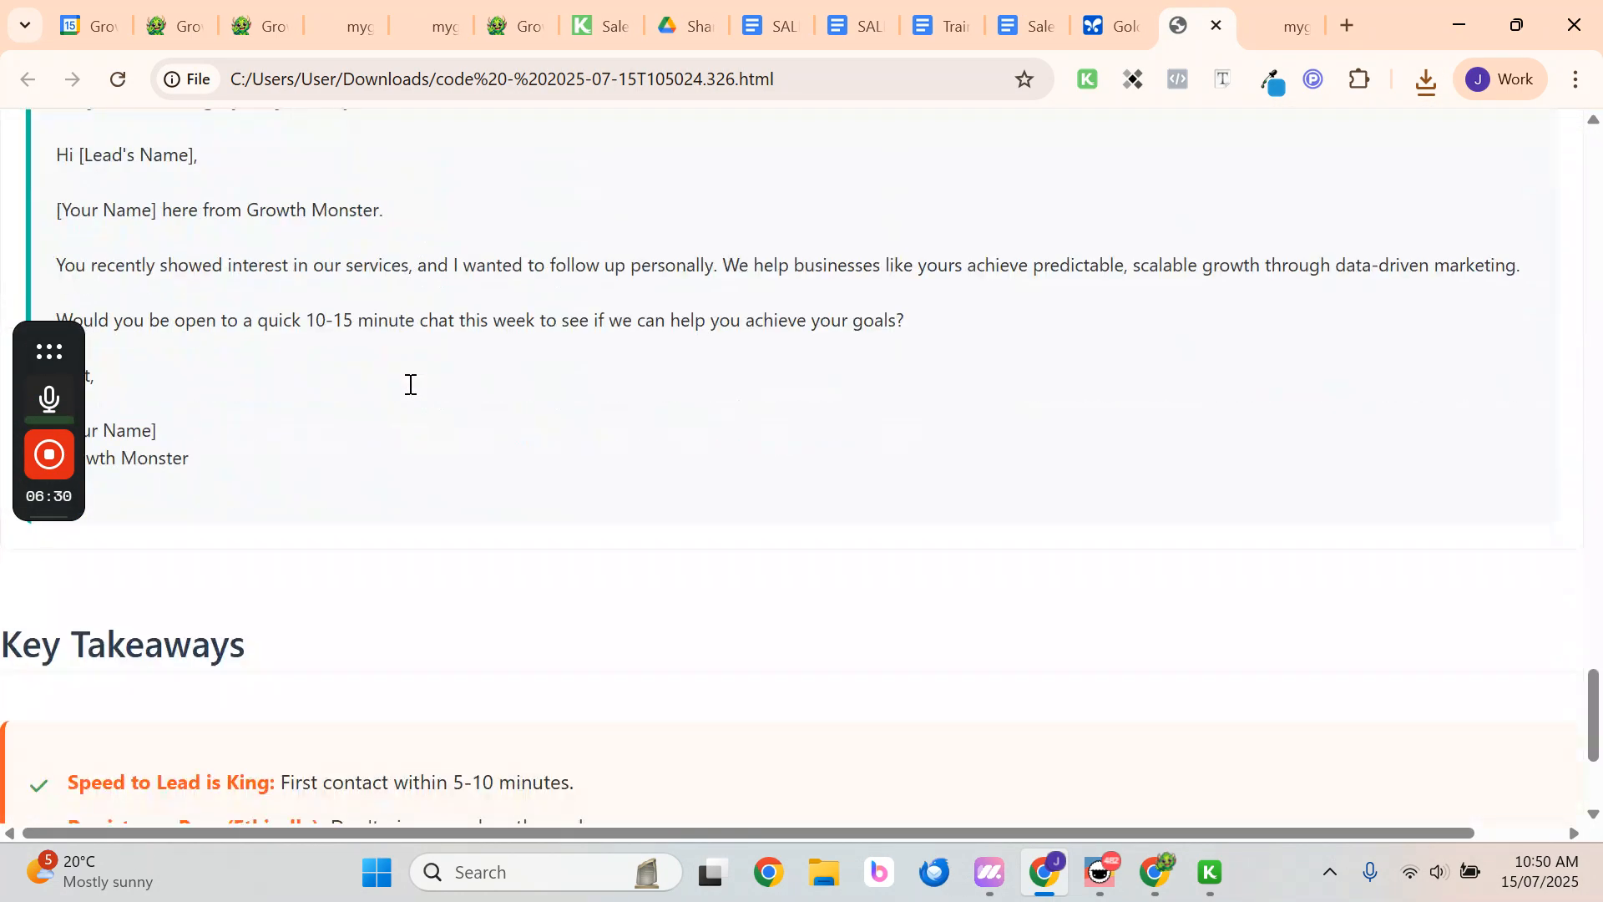
pyautogui.scroll(7, 410, 384)
pyautogui.scroll(2, 489, 440)
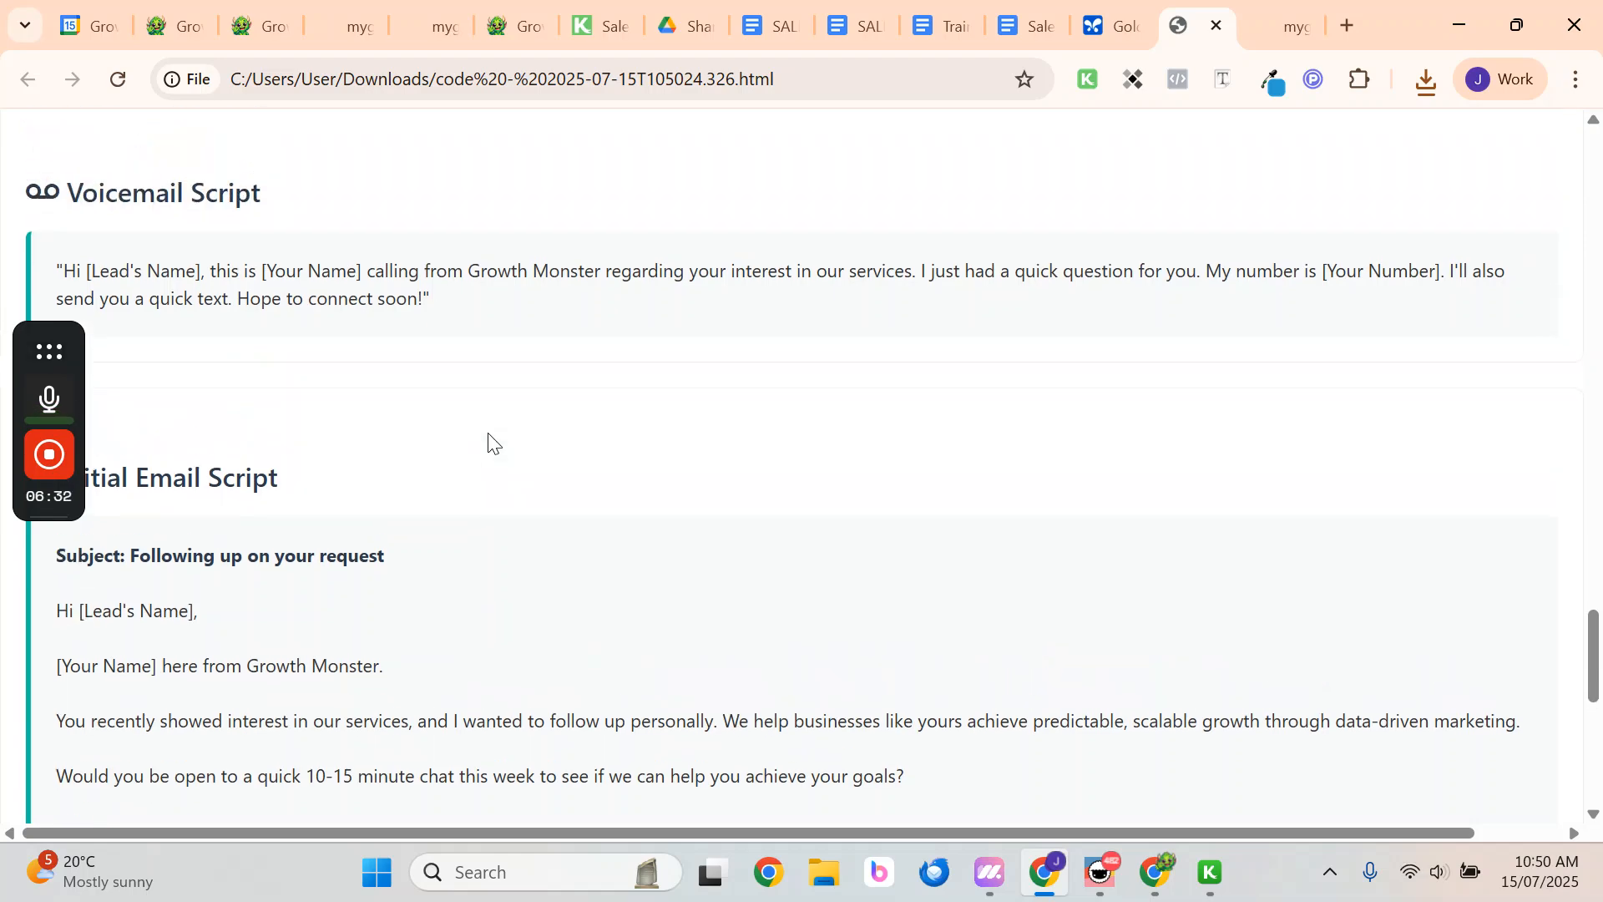
pyautogui.scroll(-9, 490, 443)
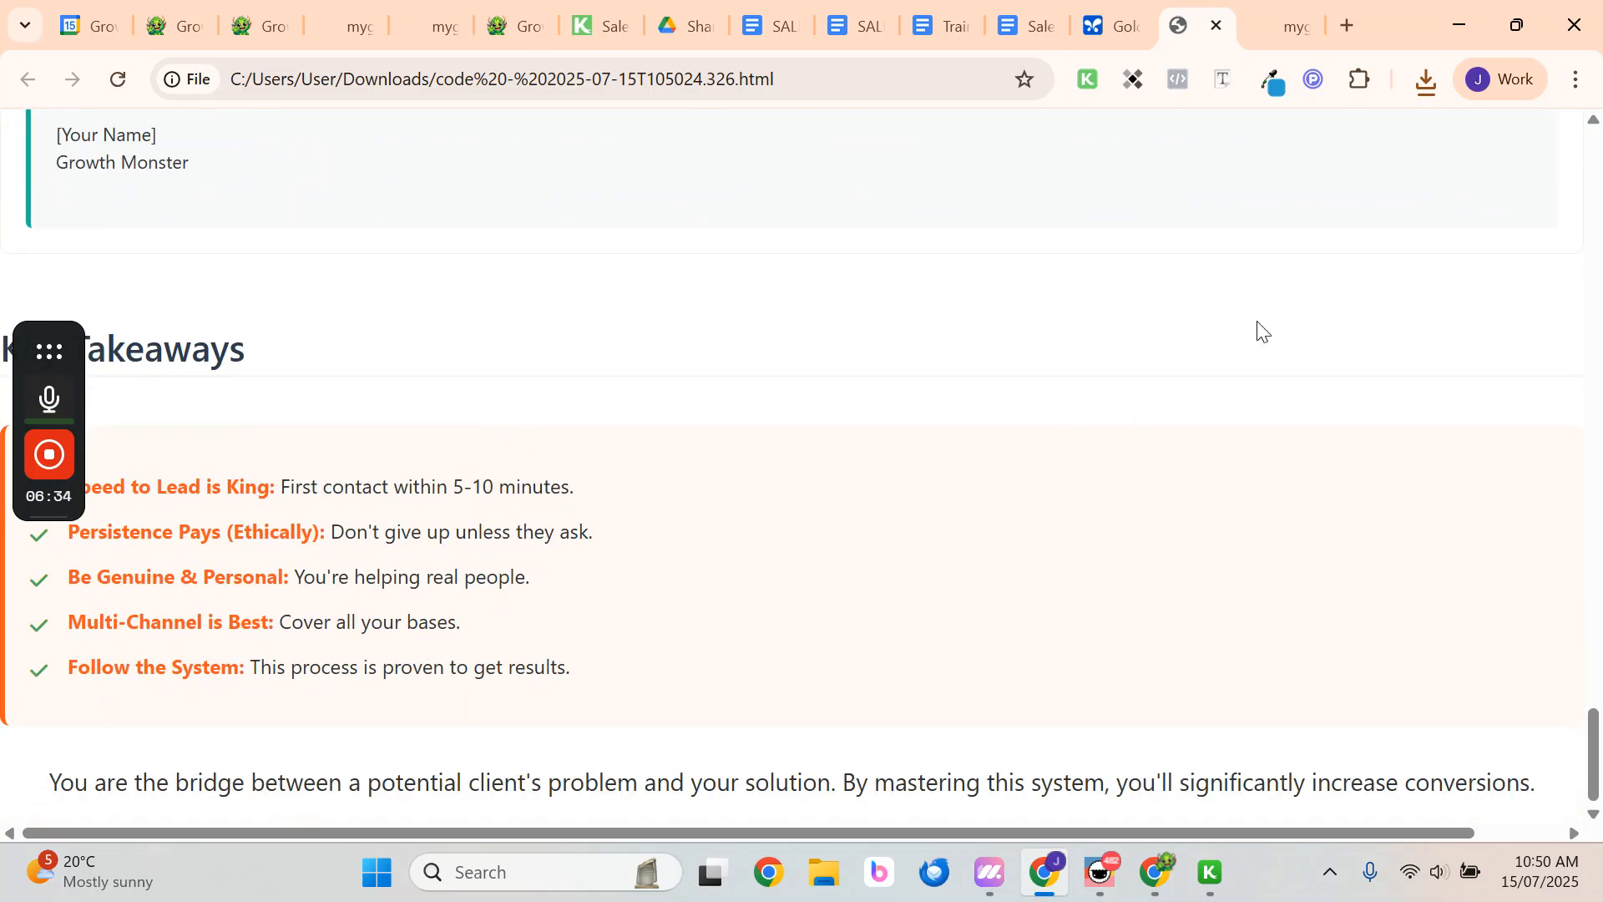
# Bring up the guide's print preview with Save as PDF as destination and check the layout of every page
pyautogui.click(1577, 82)
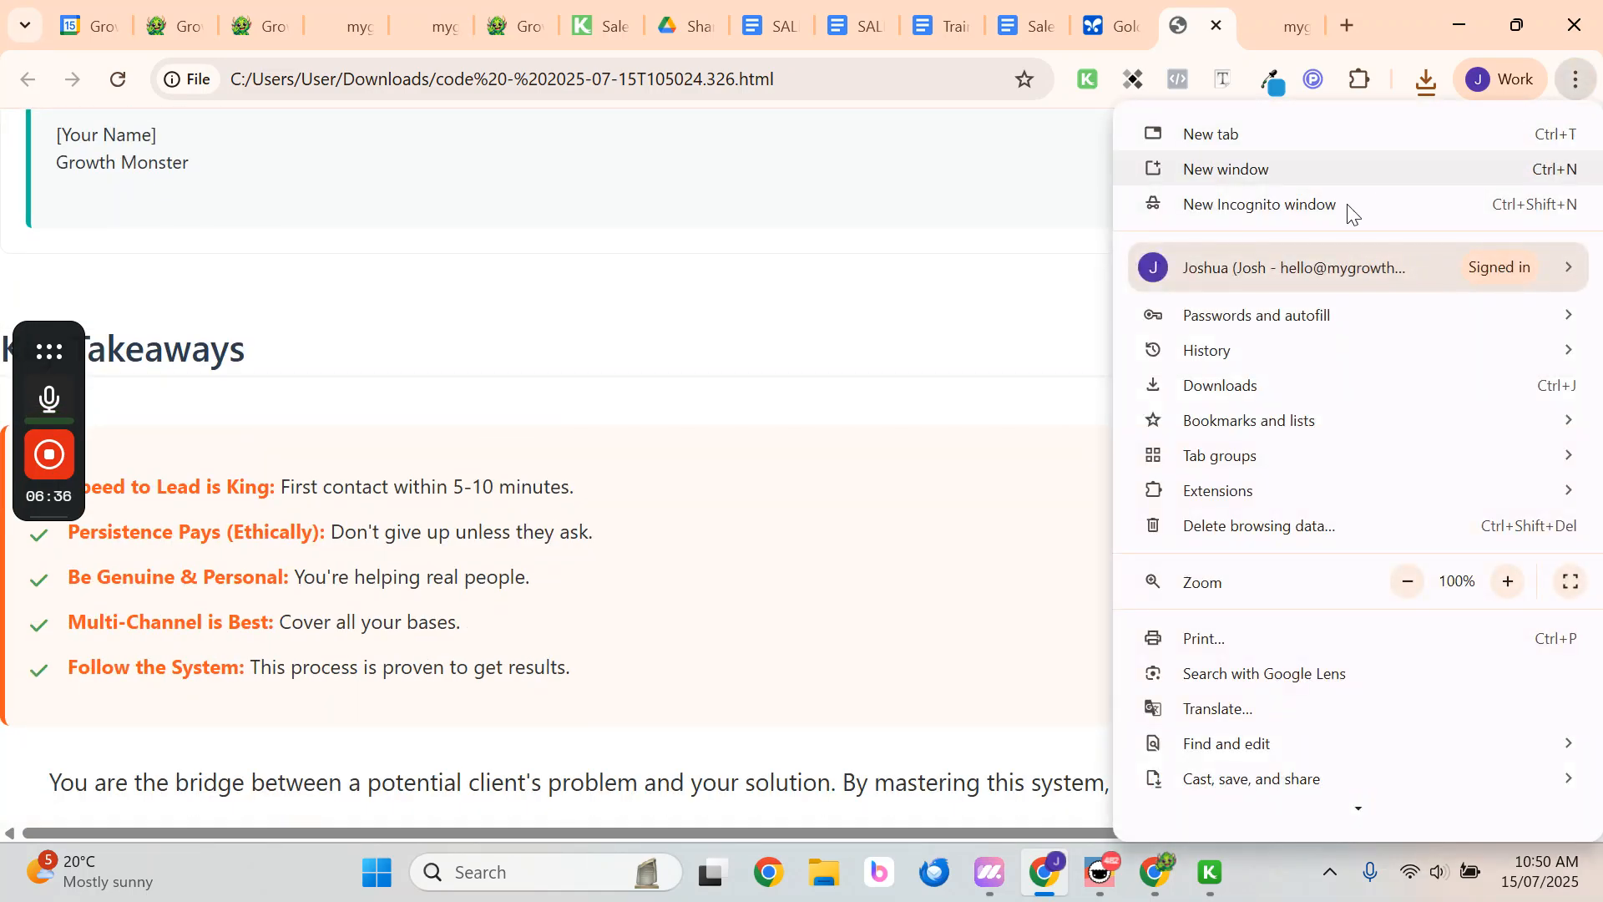
pyautogui.click(1319, 635)
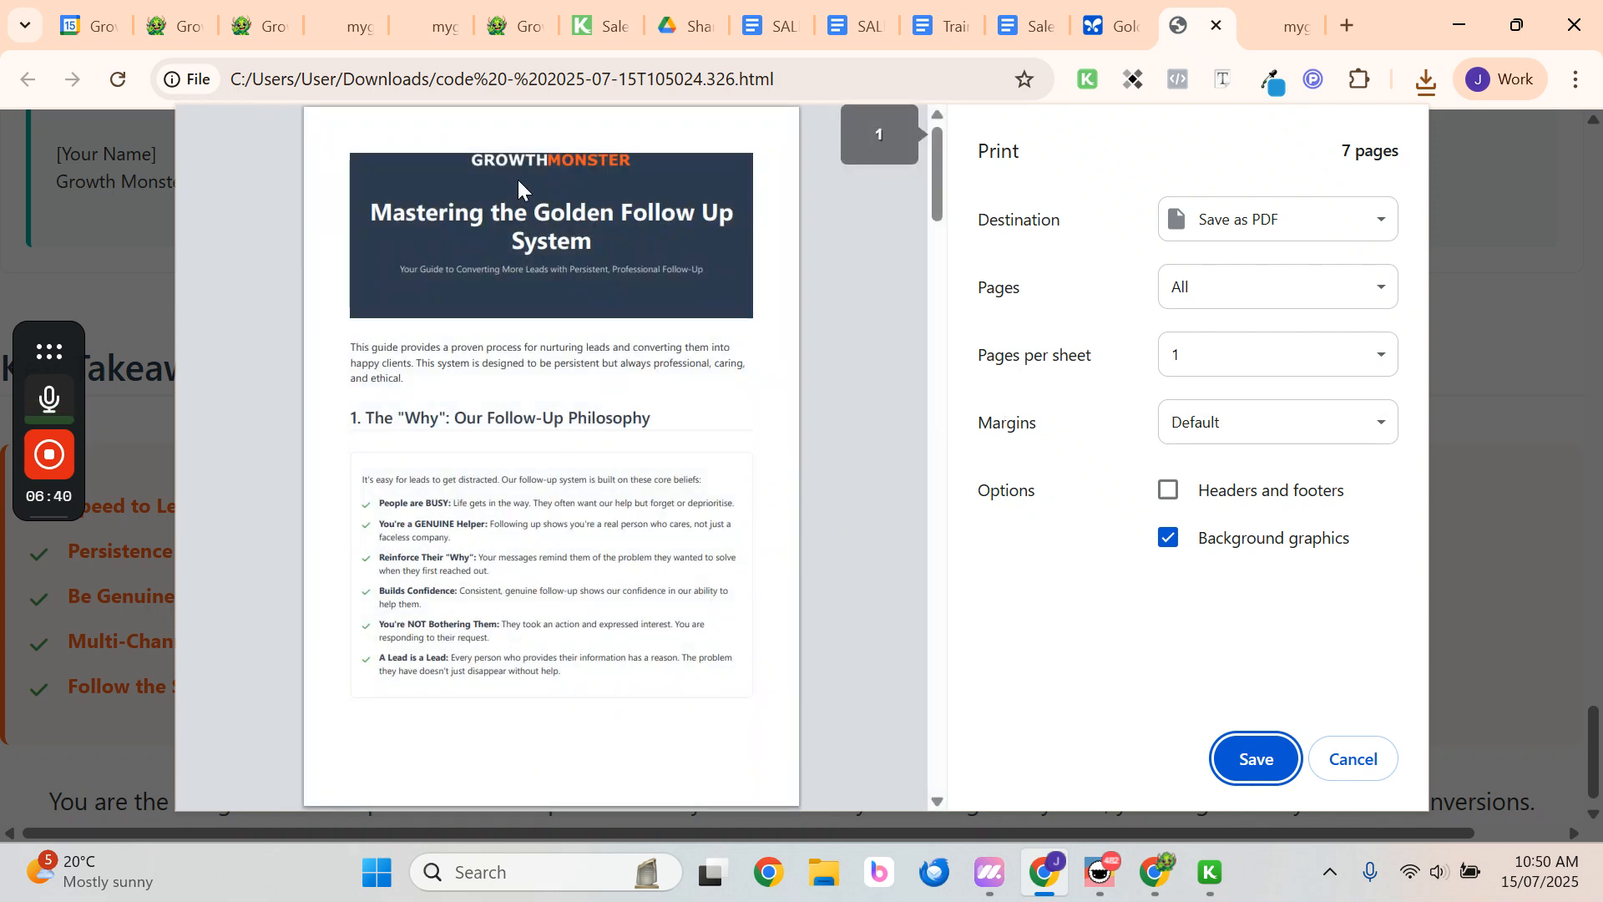
pyautogui.scroll(-1, 487, 354)
pyautogui.scroll(-7, 487, 354)
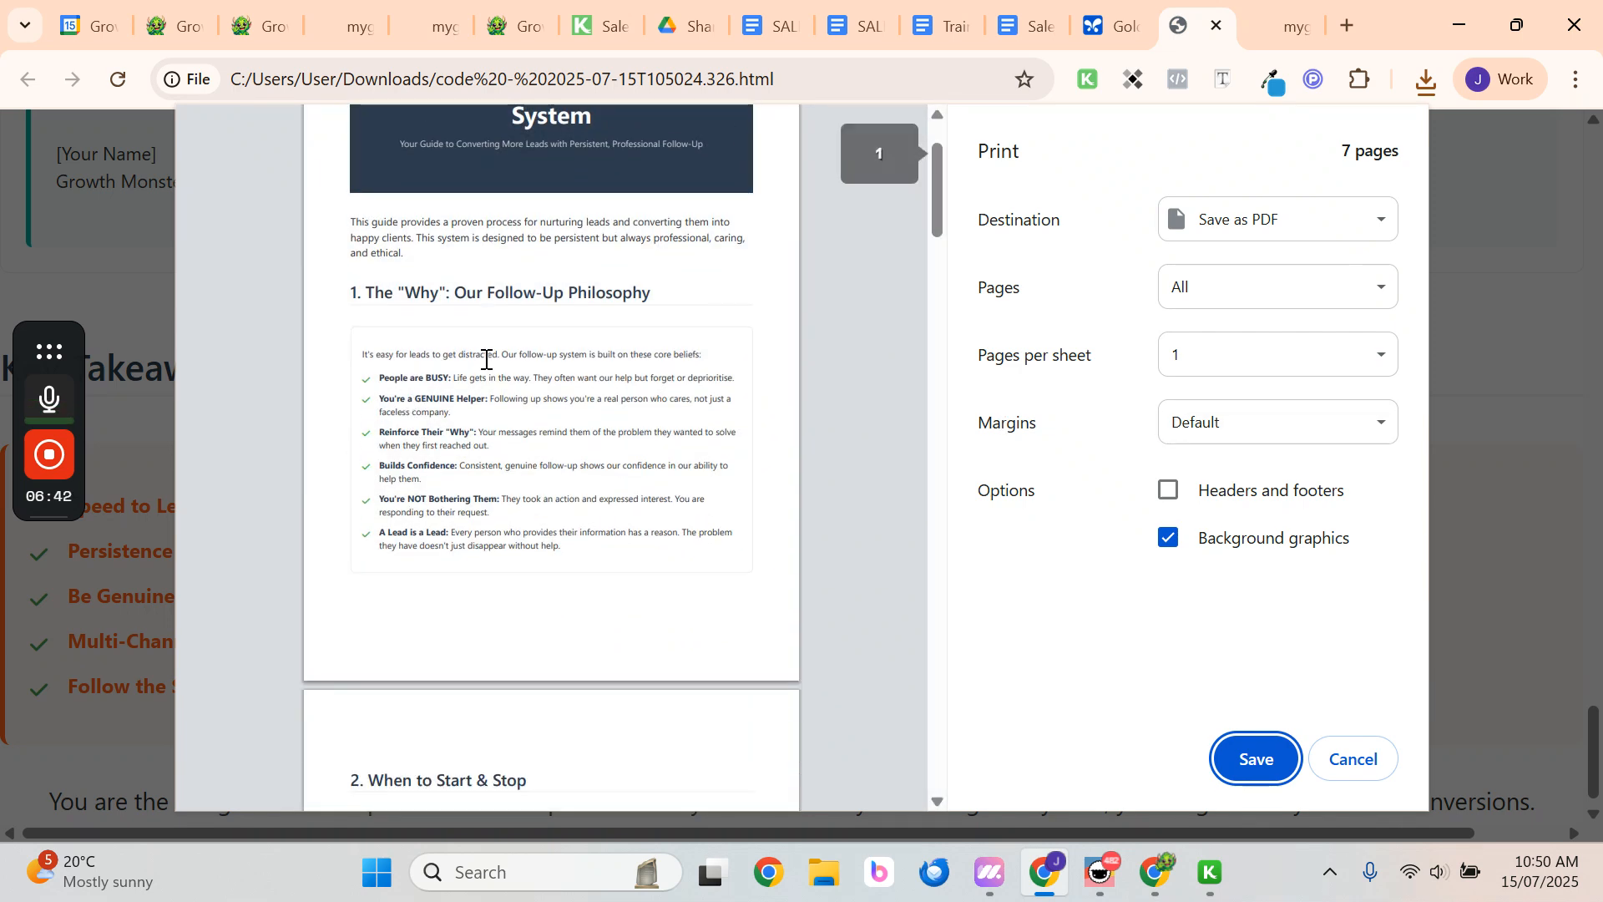
pyautogui.scroll(-10, 578, 399)
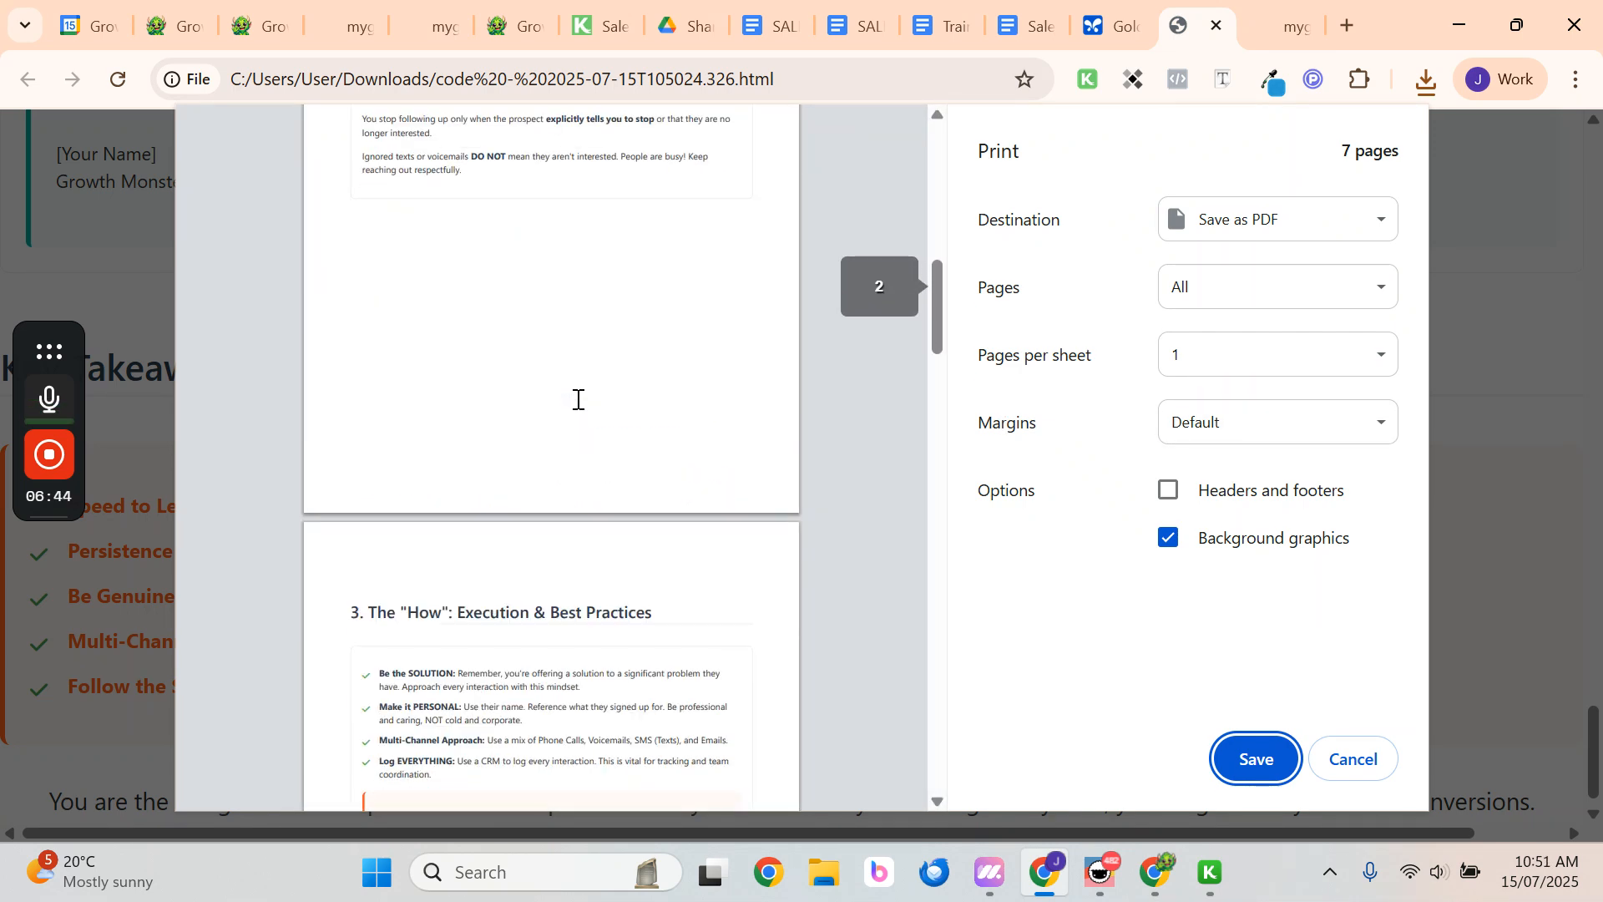
pyautogui.scroll(-6, 585, 409)
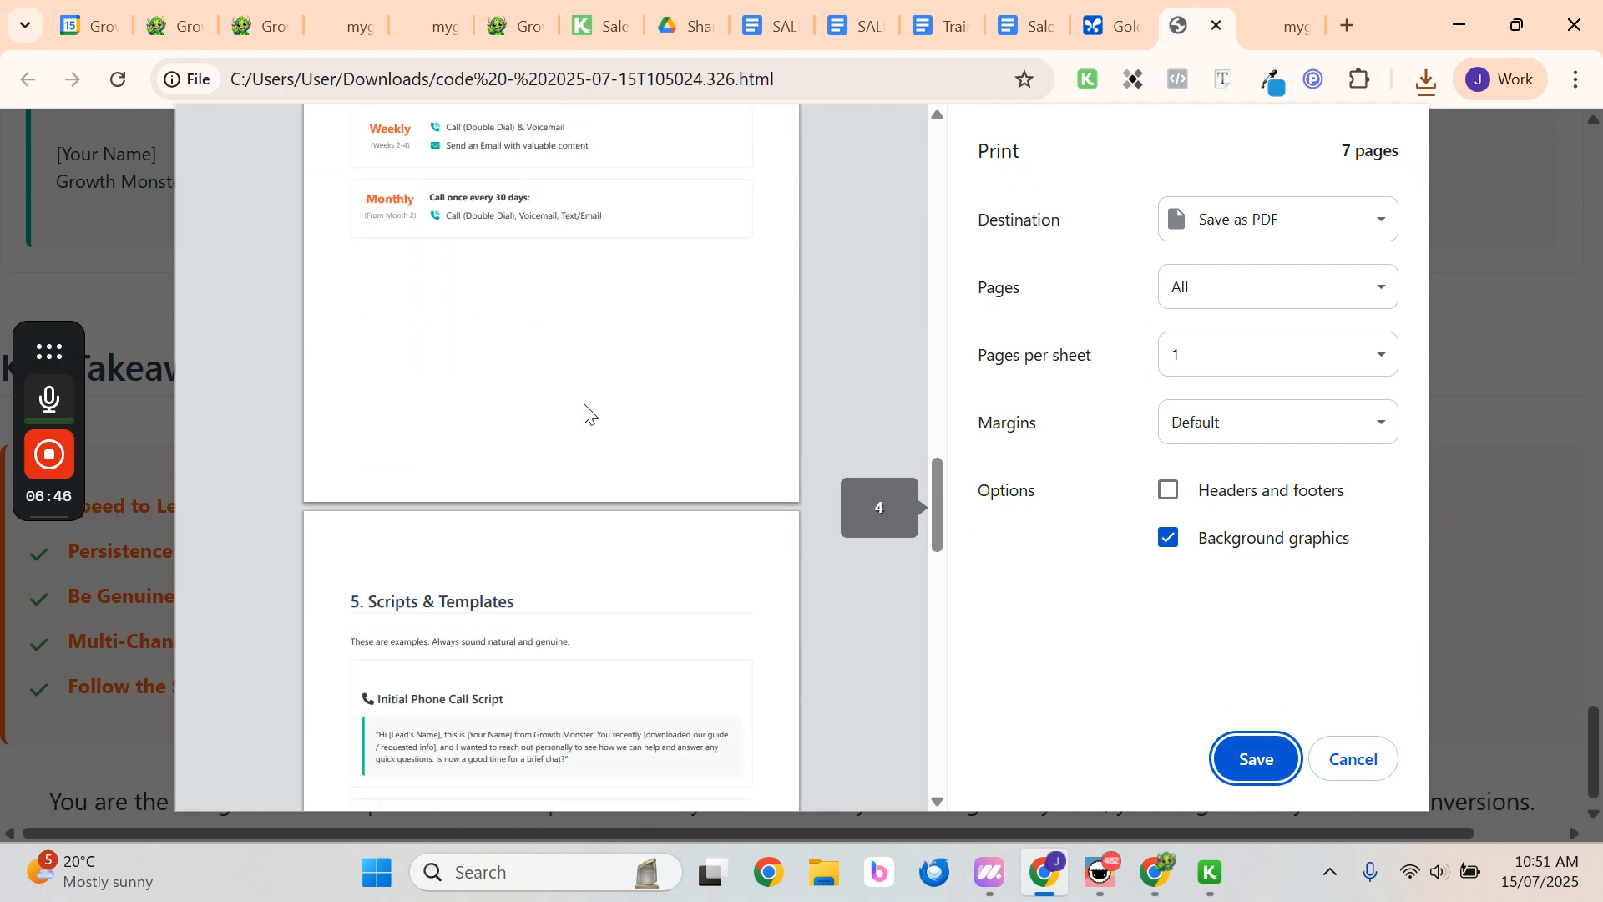
pyautogui.scroll(-6, 585, 409)
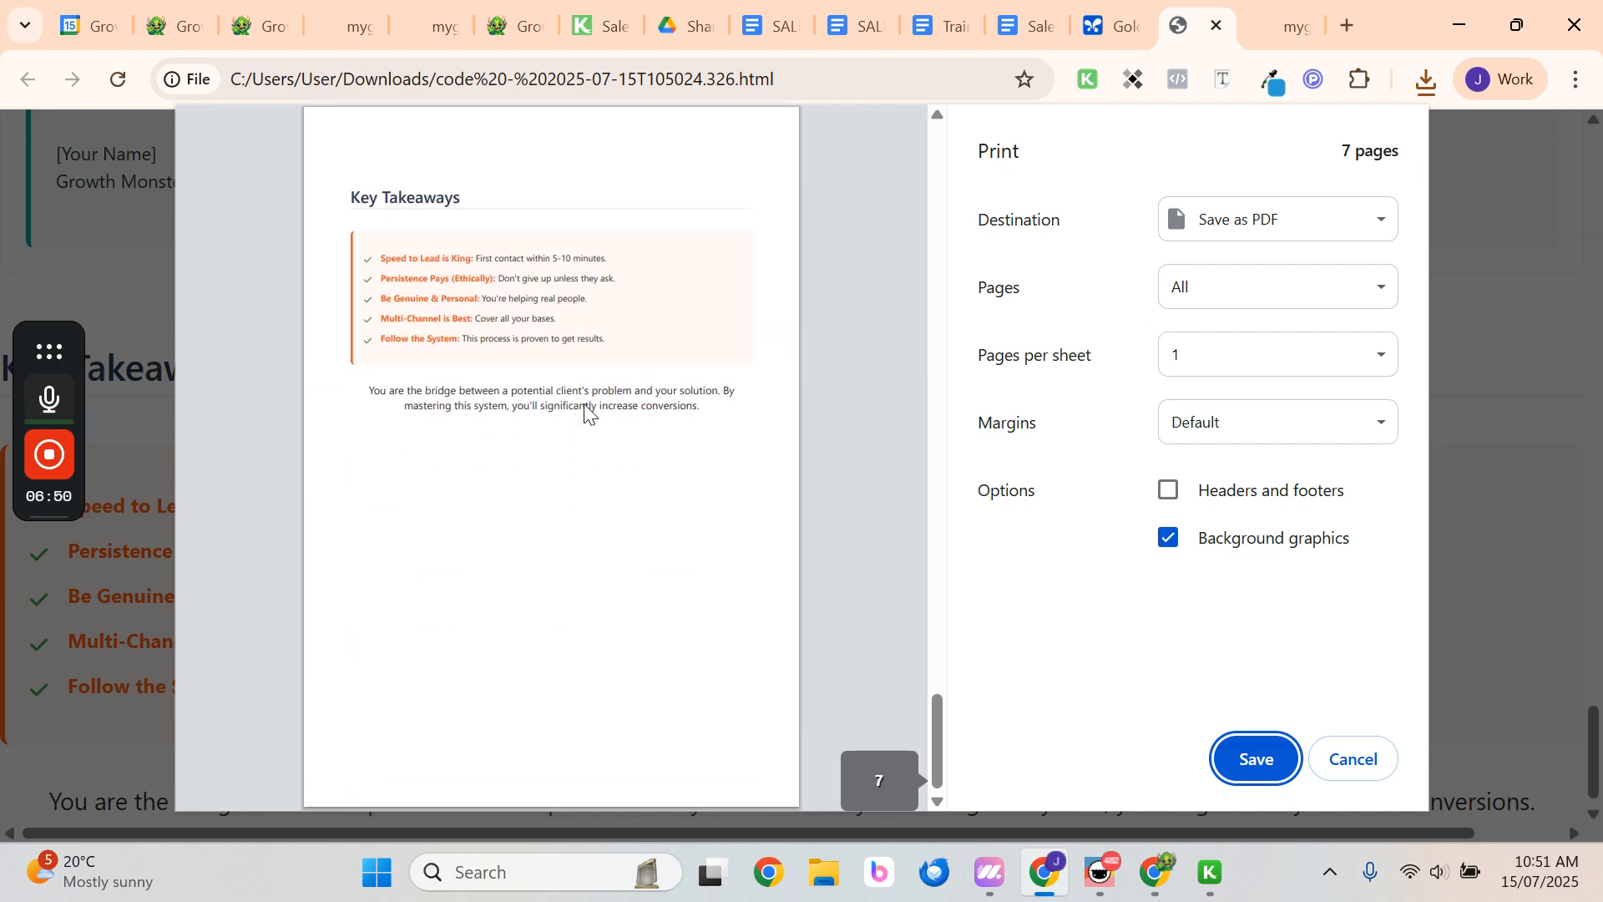
# Try the PDF preview with headers and footers, turn them off again, cancel printing and go back to the guide's header
pyautogui.scroll(8, 588, 411)
pyautogui.click(1190, 484)
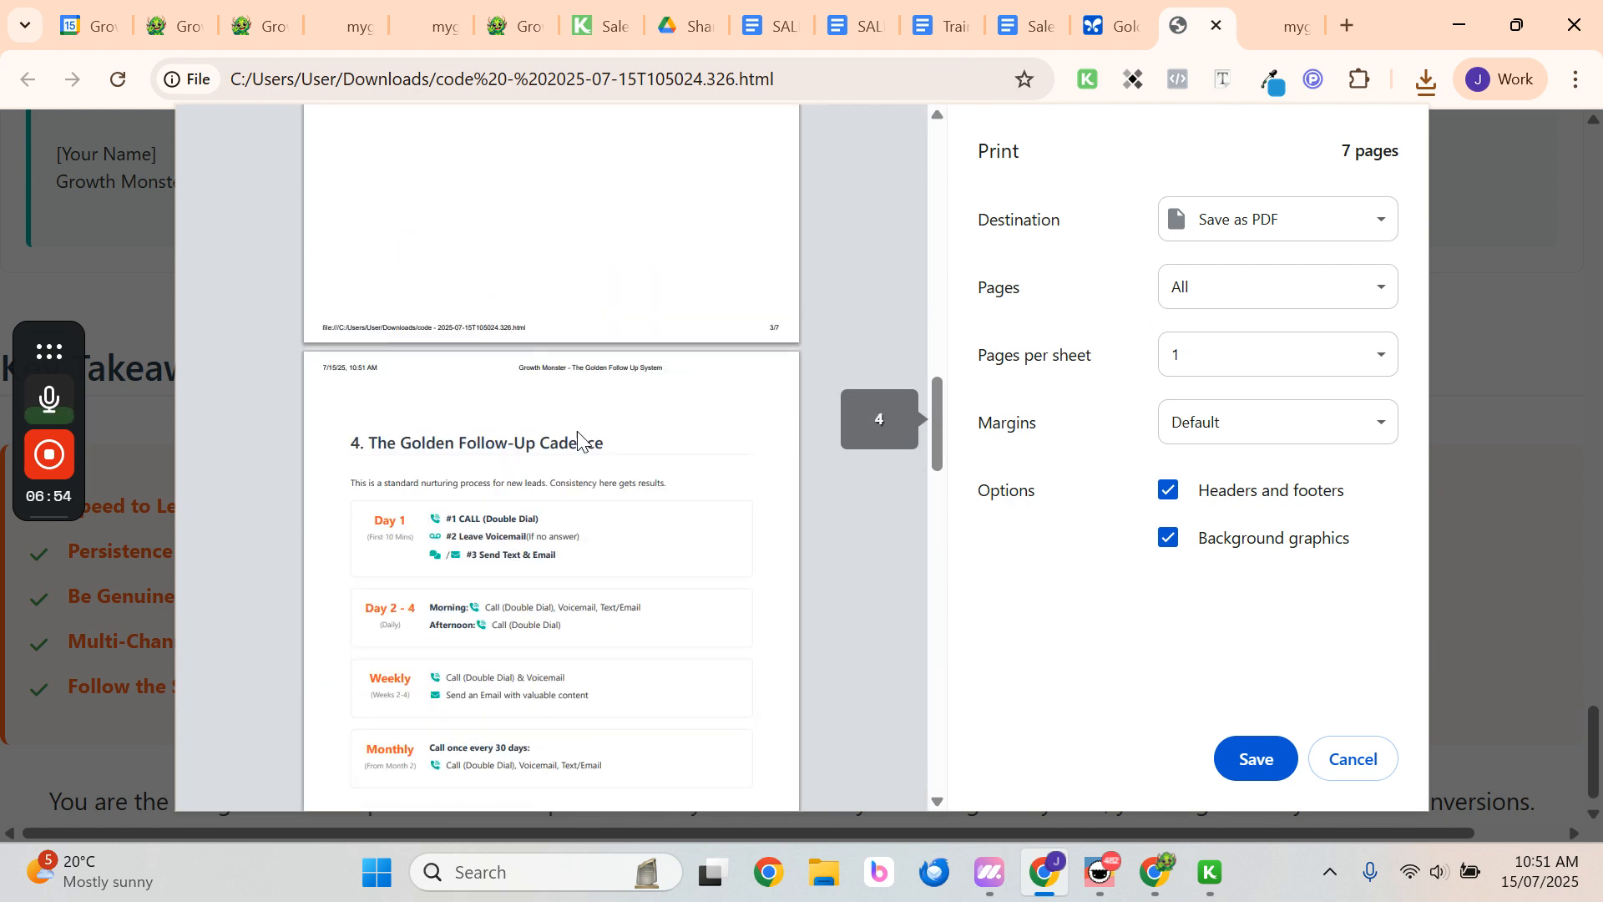
pyautogui.scroll(10, 583, 437)
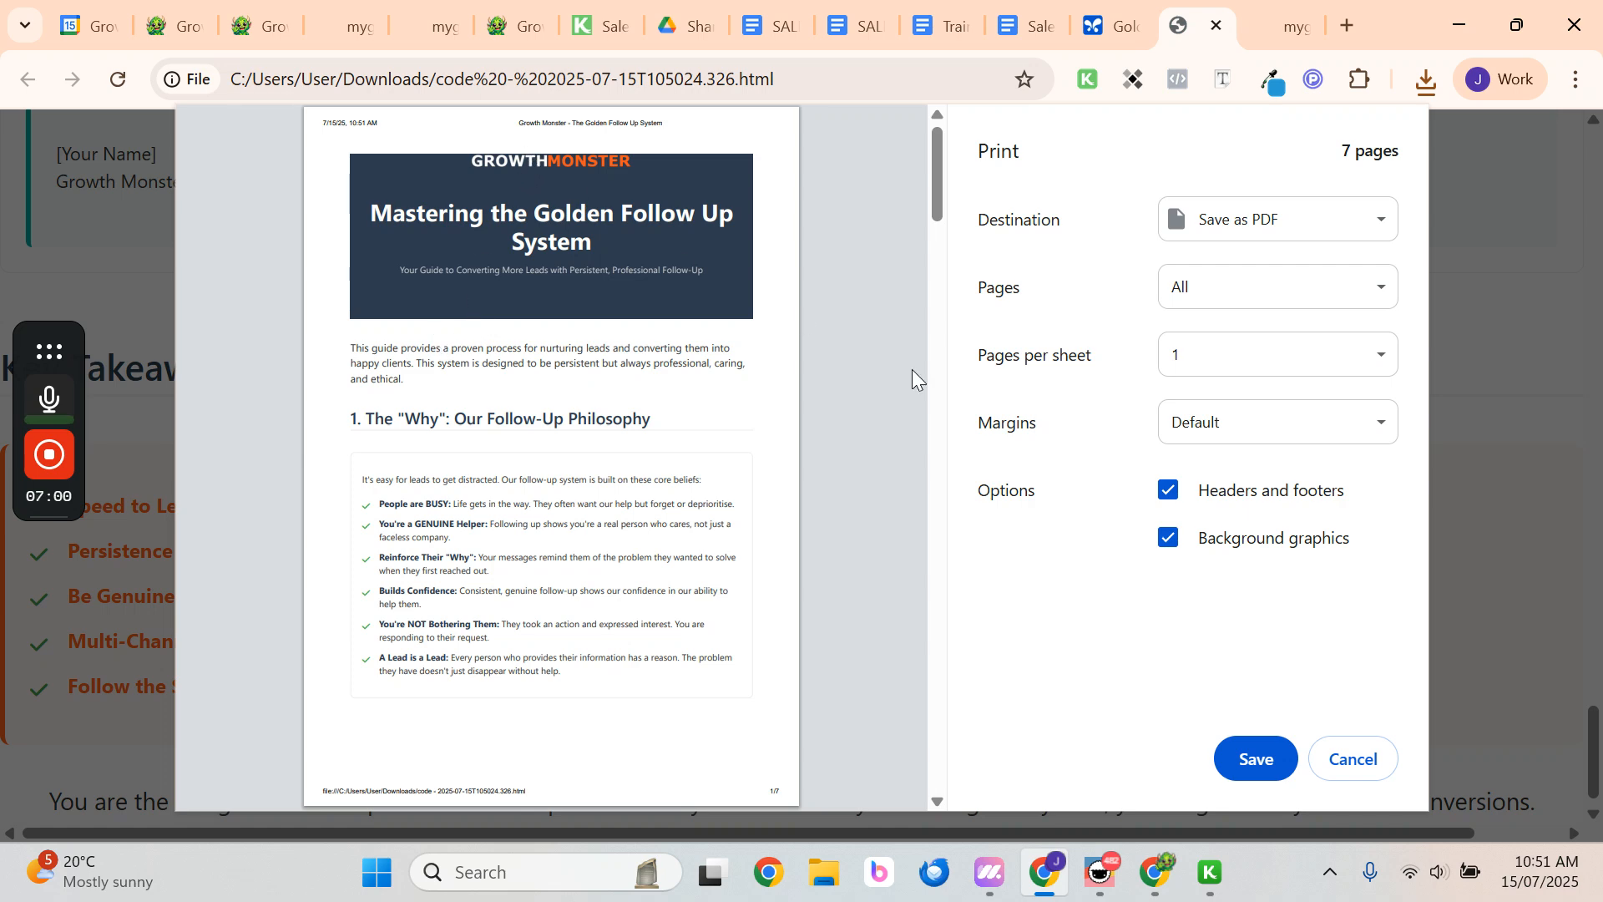
pyautogui.click(1168, 490)
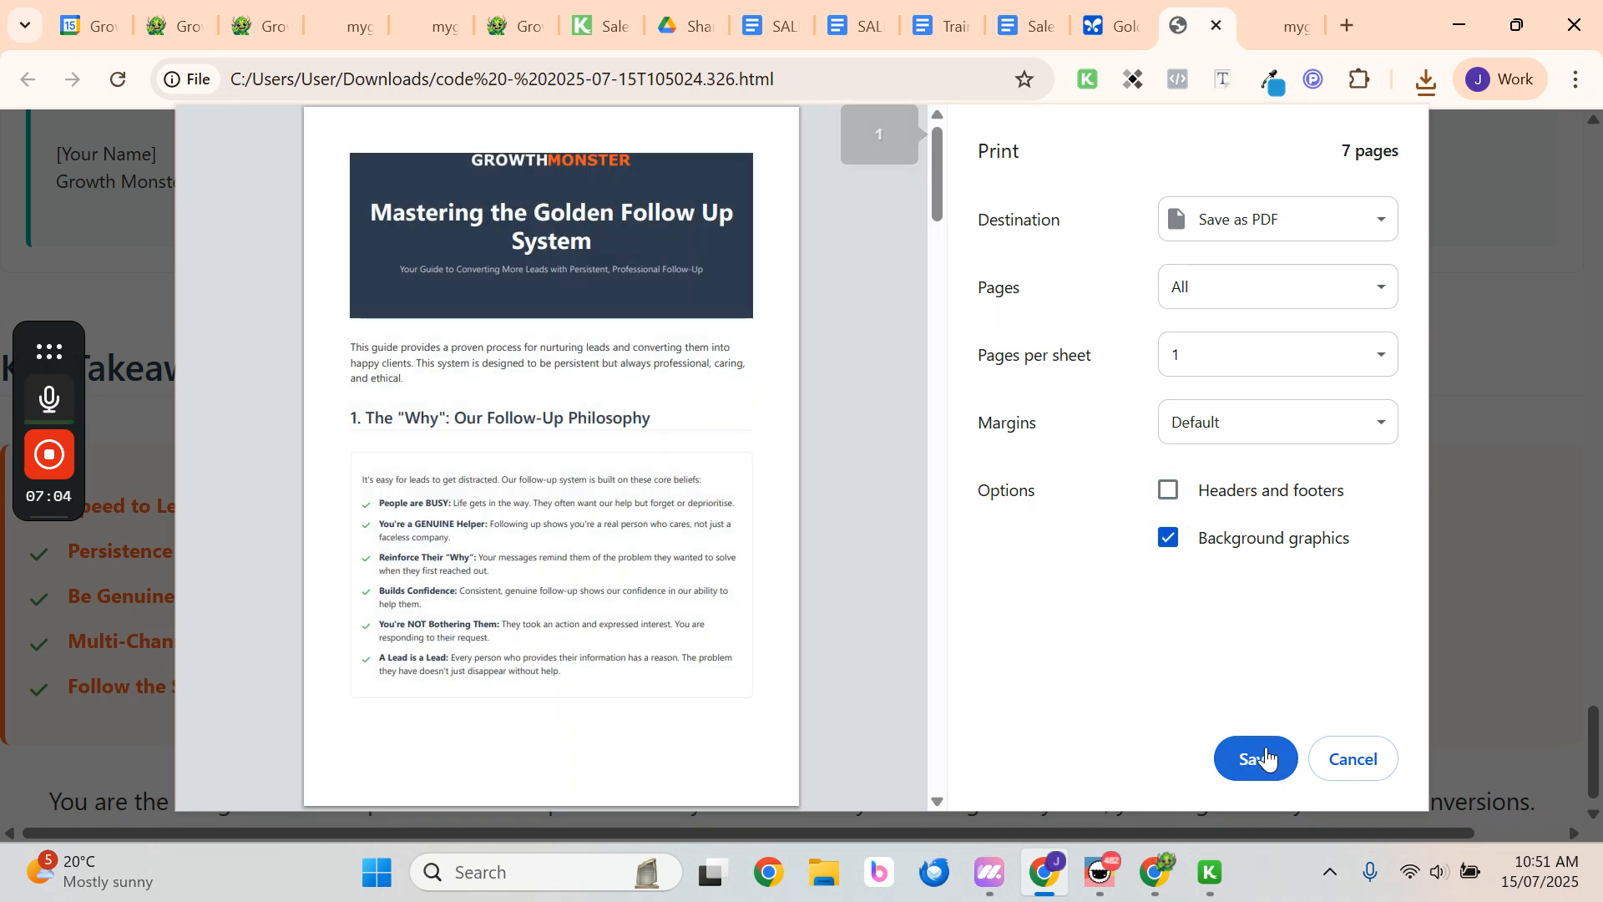
pyautogui.click(1348, 758)
pyautogui.scroll(15, 517, 396)
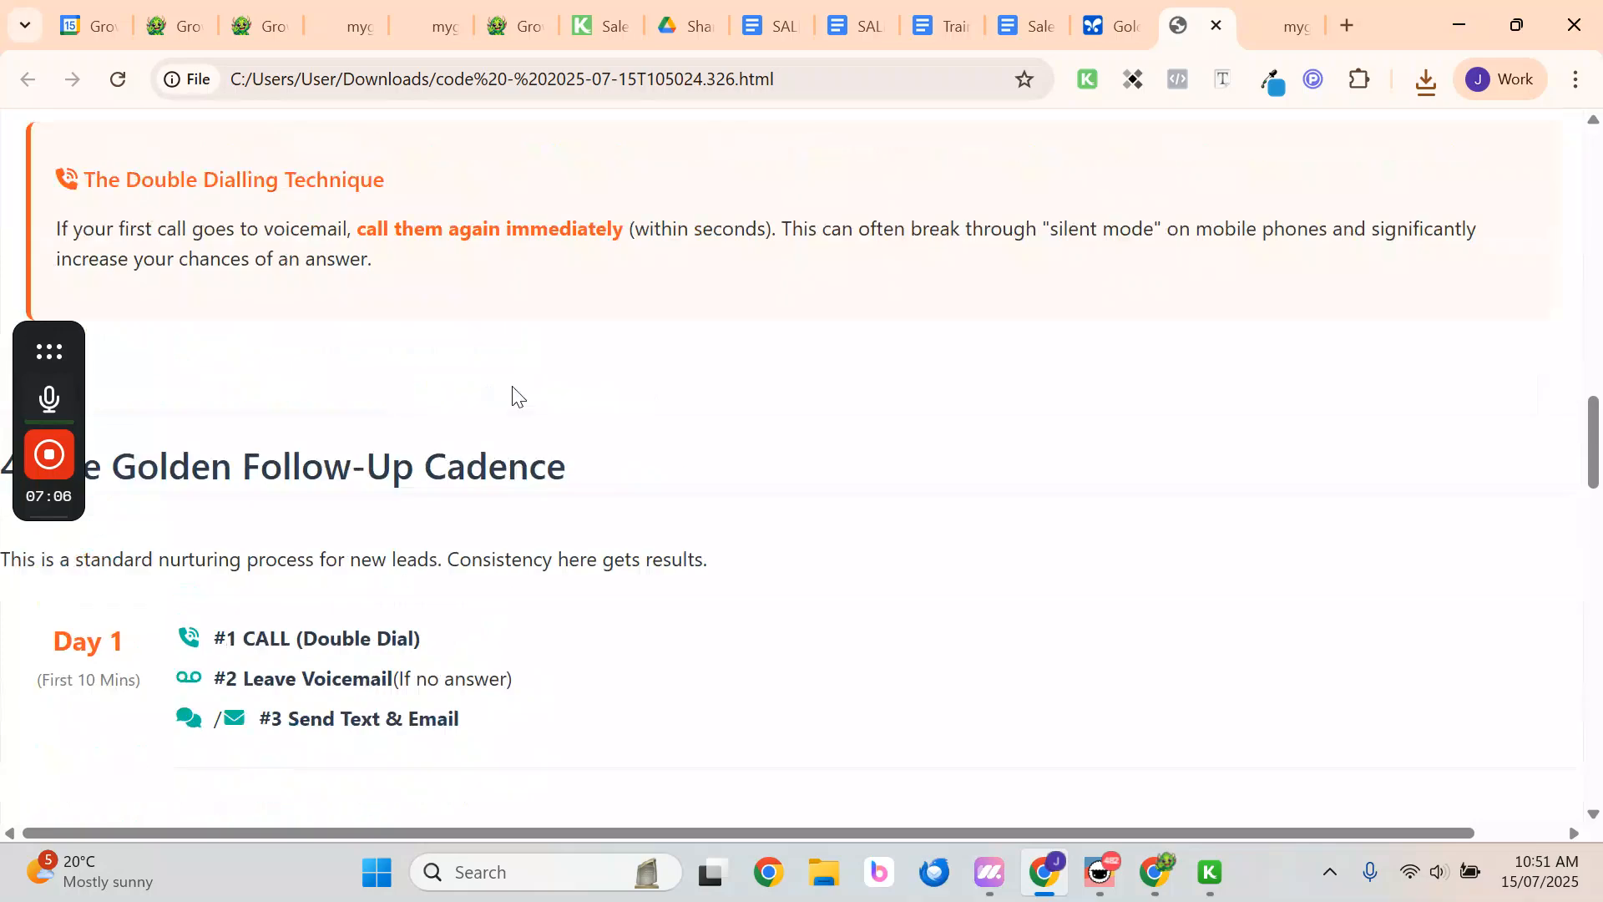
pyautogui.scroll(15, 518, 396)
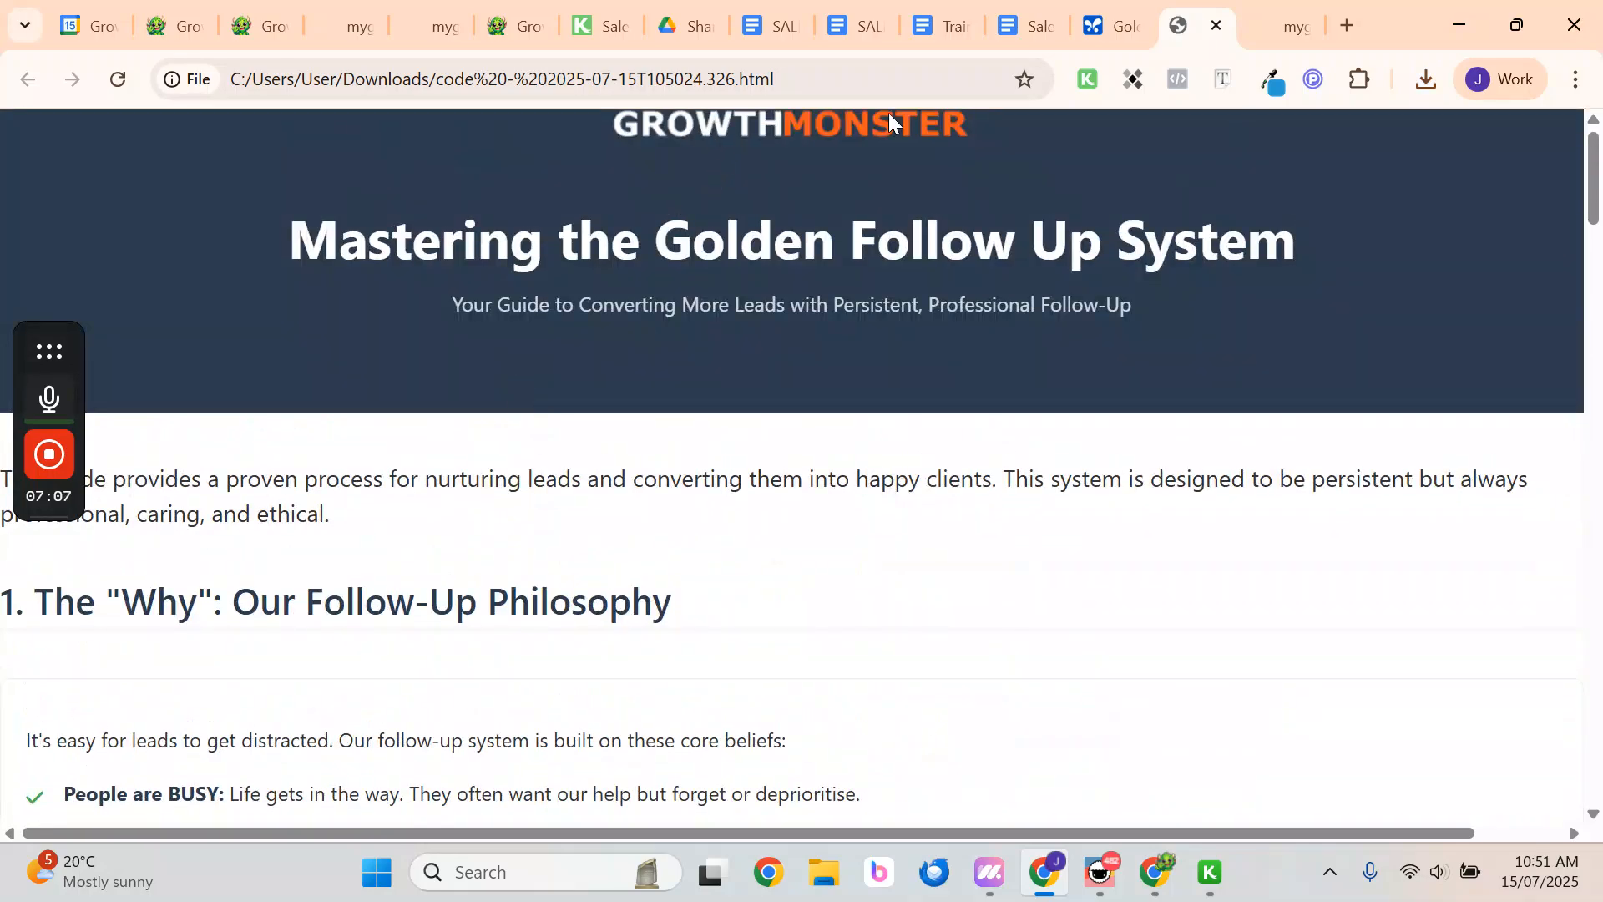
# In the AI Studio chat, run the prompt "put some more sizing above the Growth Monster logo at the top of the document in the colour box"
pyautogui.click(1120, 23)
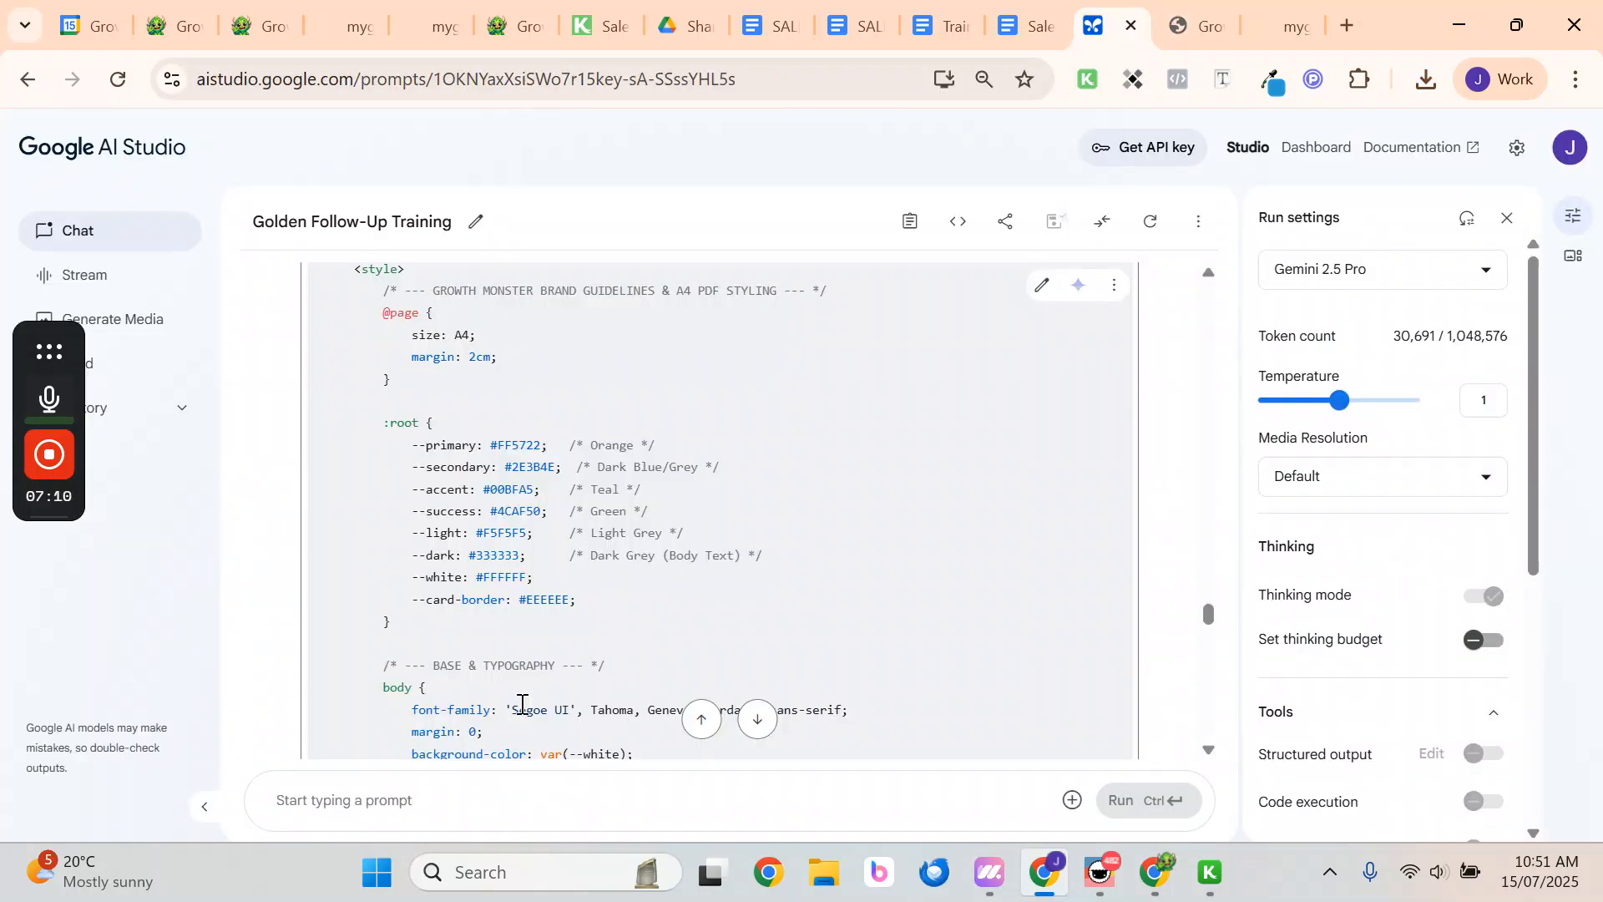
pyautogui.write('put some more sizing above')
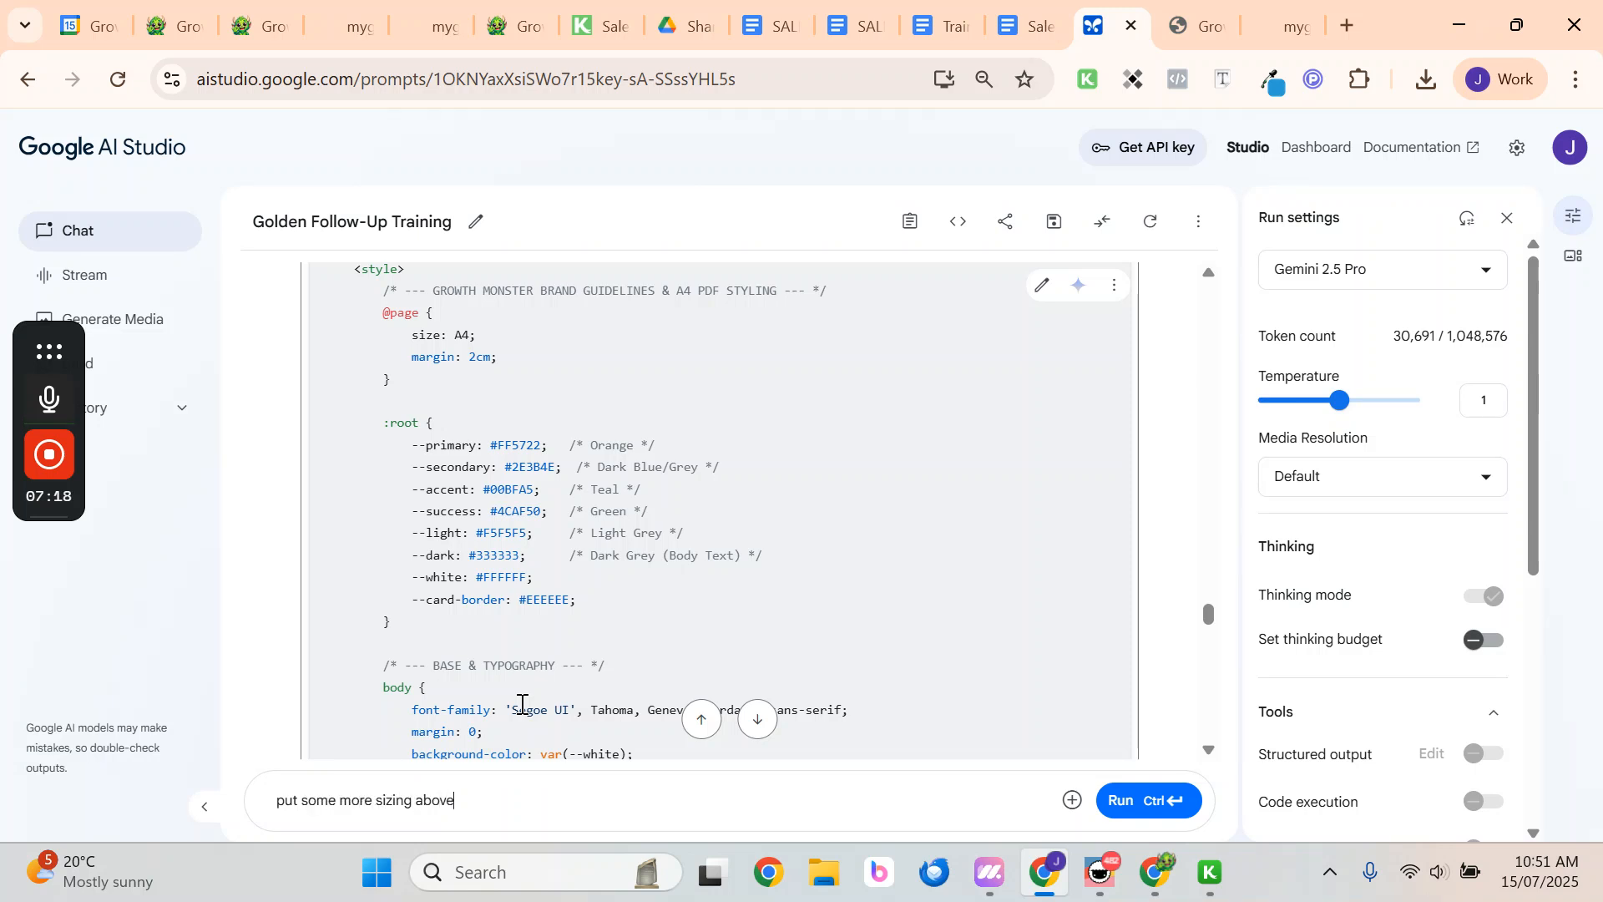
pyautogui.write('Monster logo at the top of the document in the colour box')
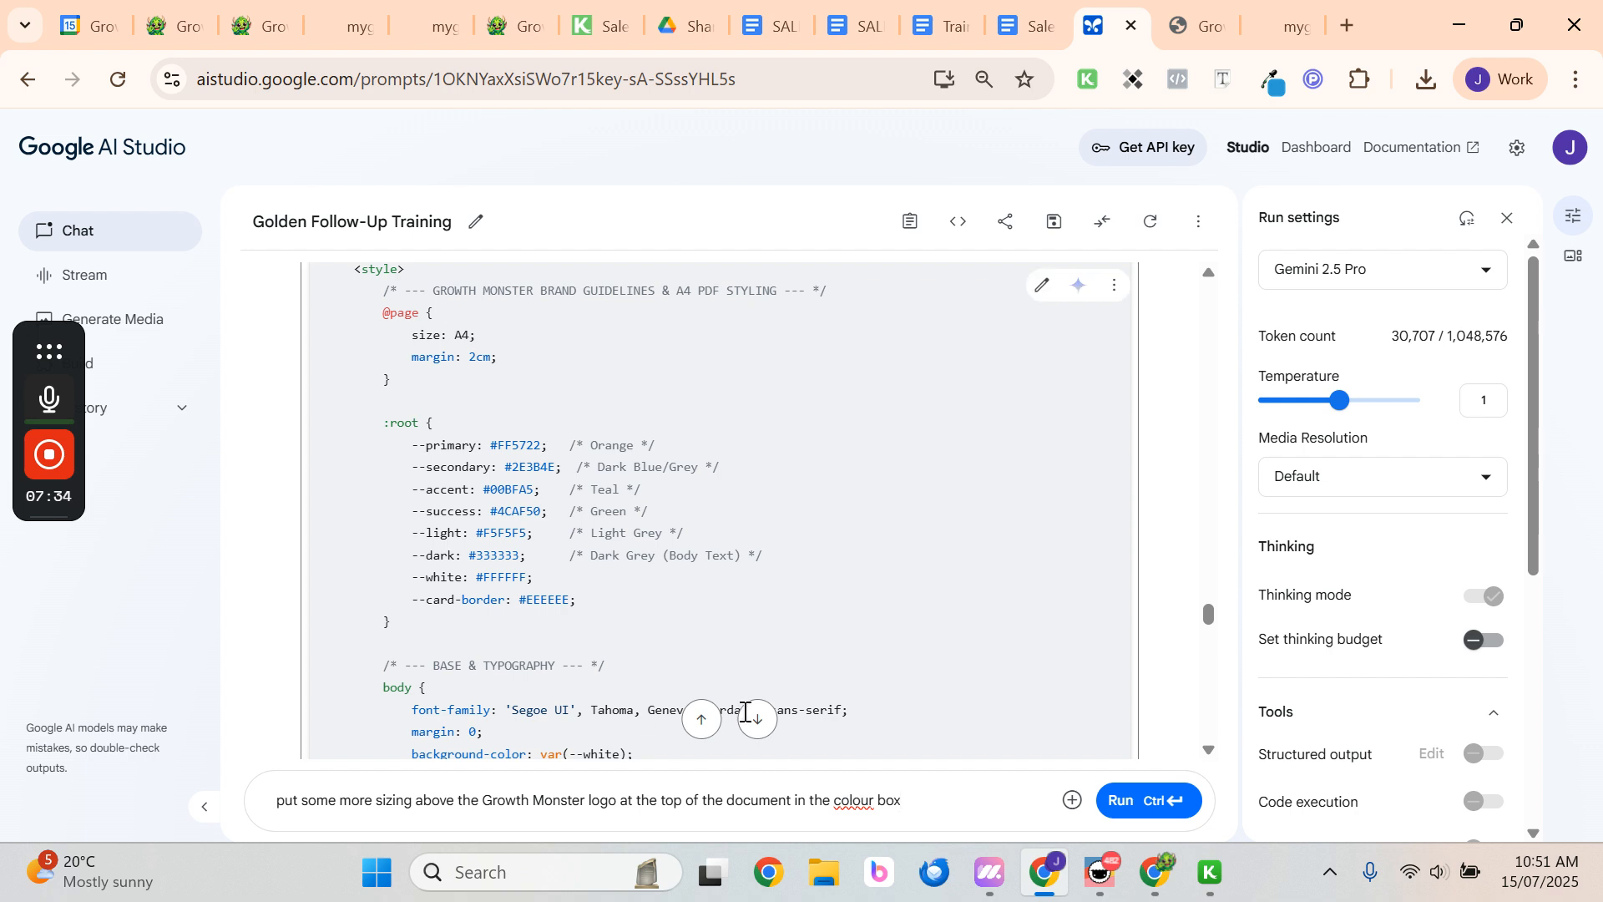
pyautogui.click(1120, 800)
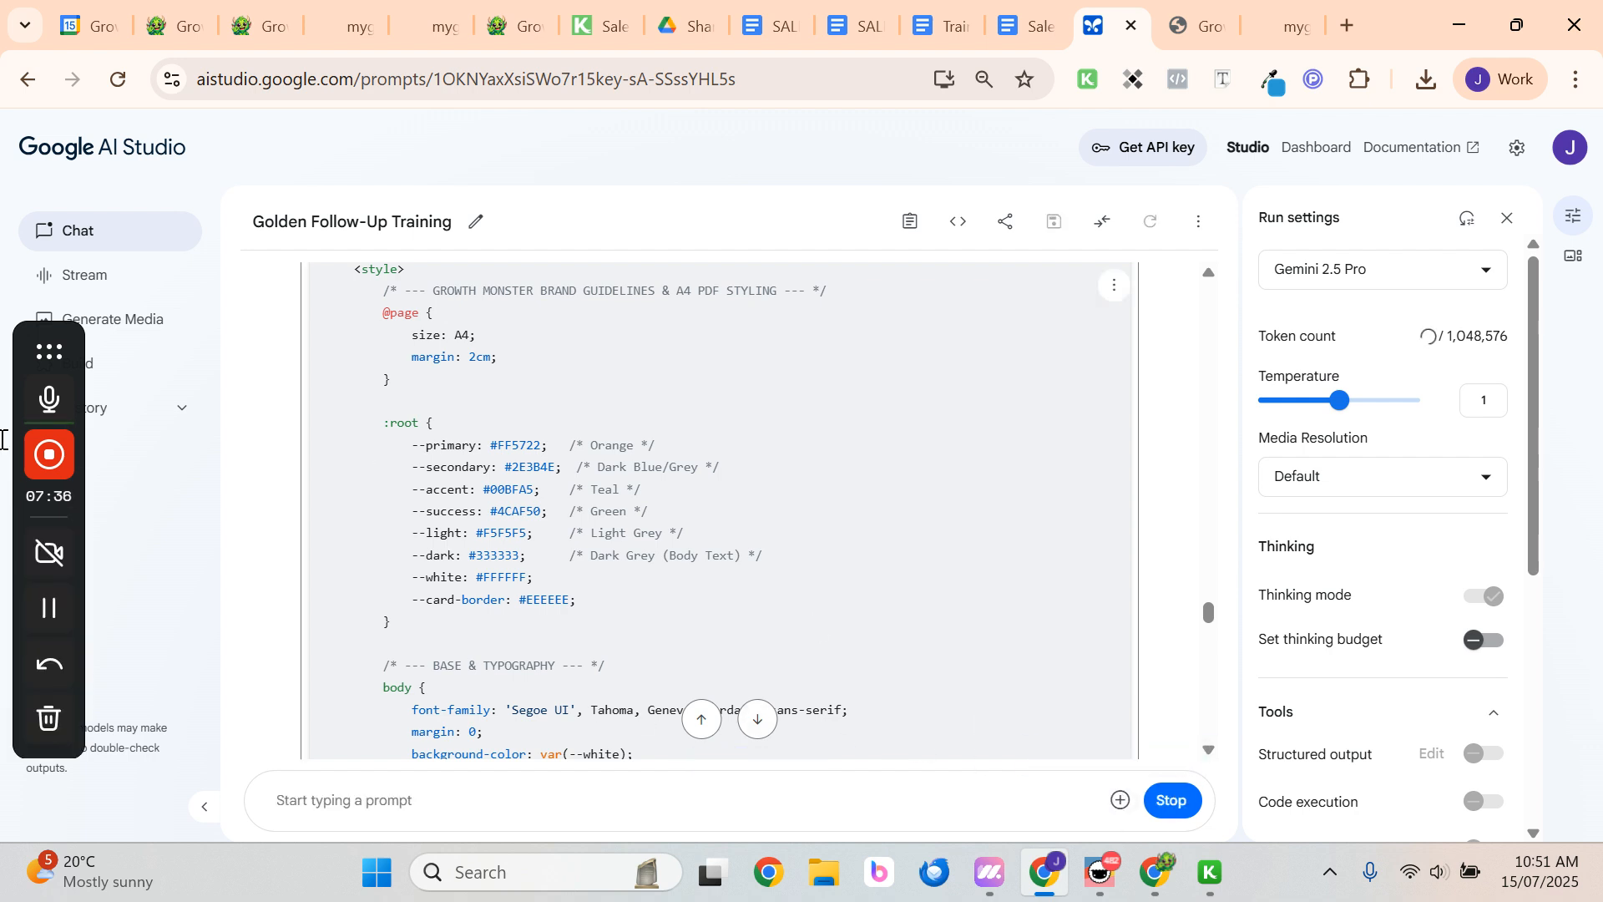
pyautogui.scroll(-15, 805, 606)
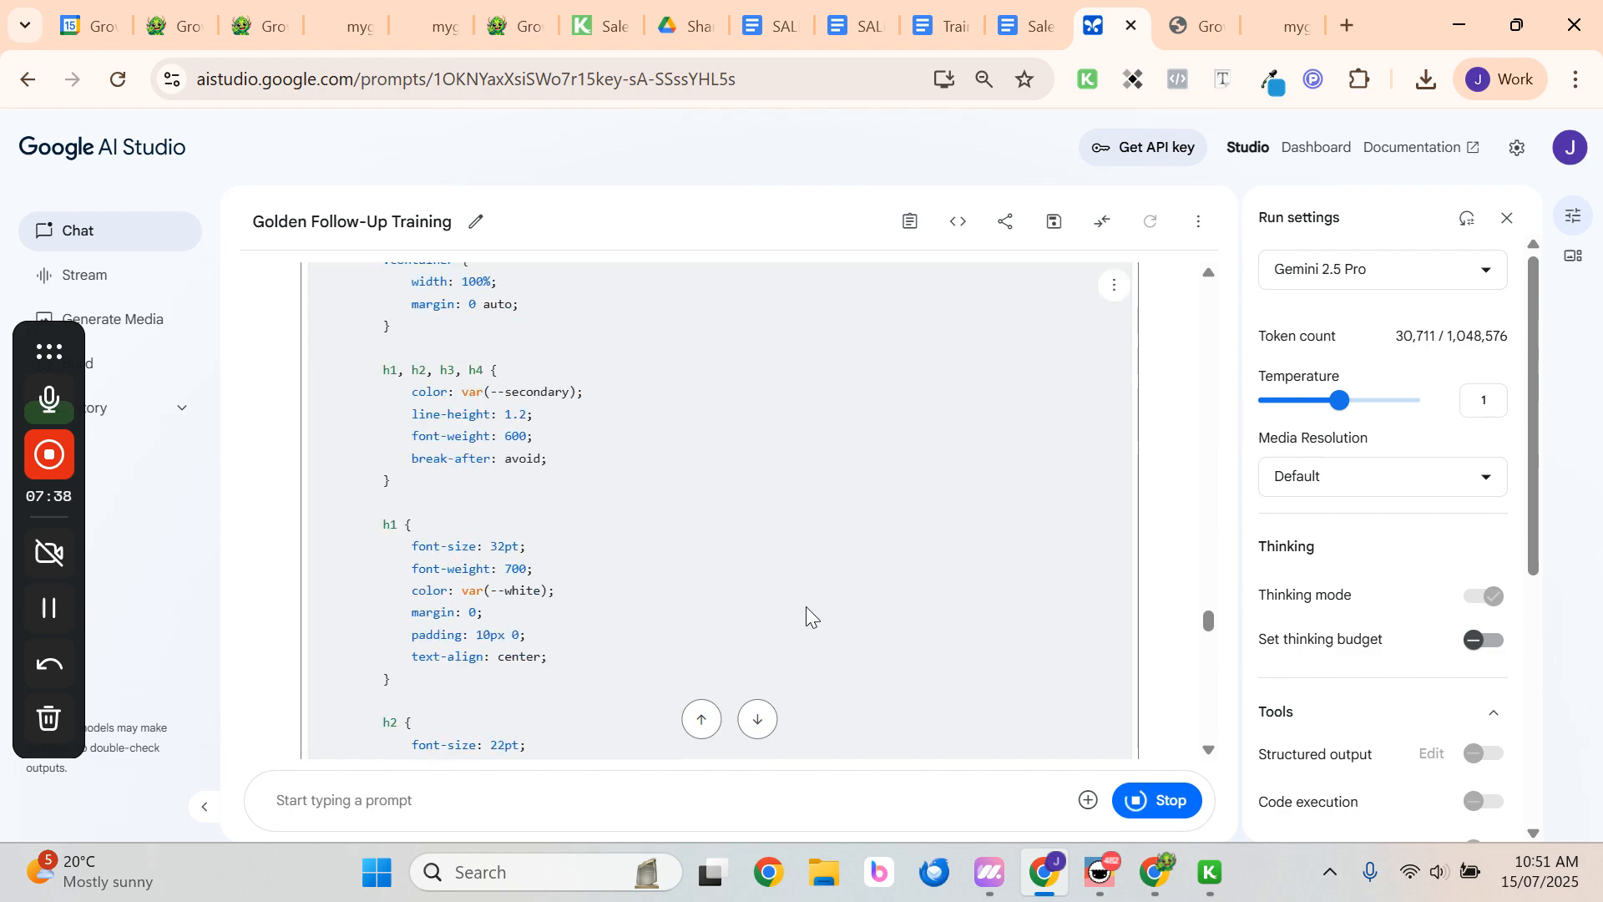
pyautogui.scroll(-15, 812, 605)
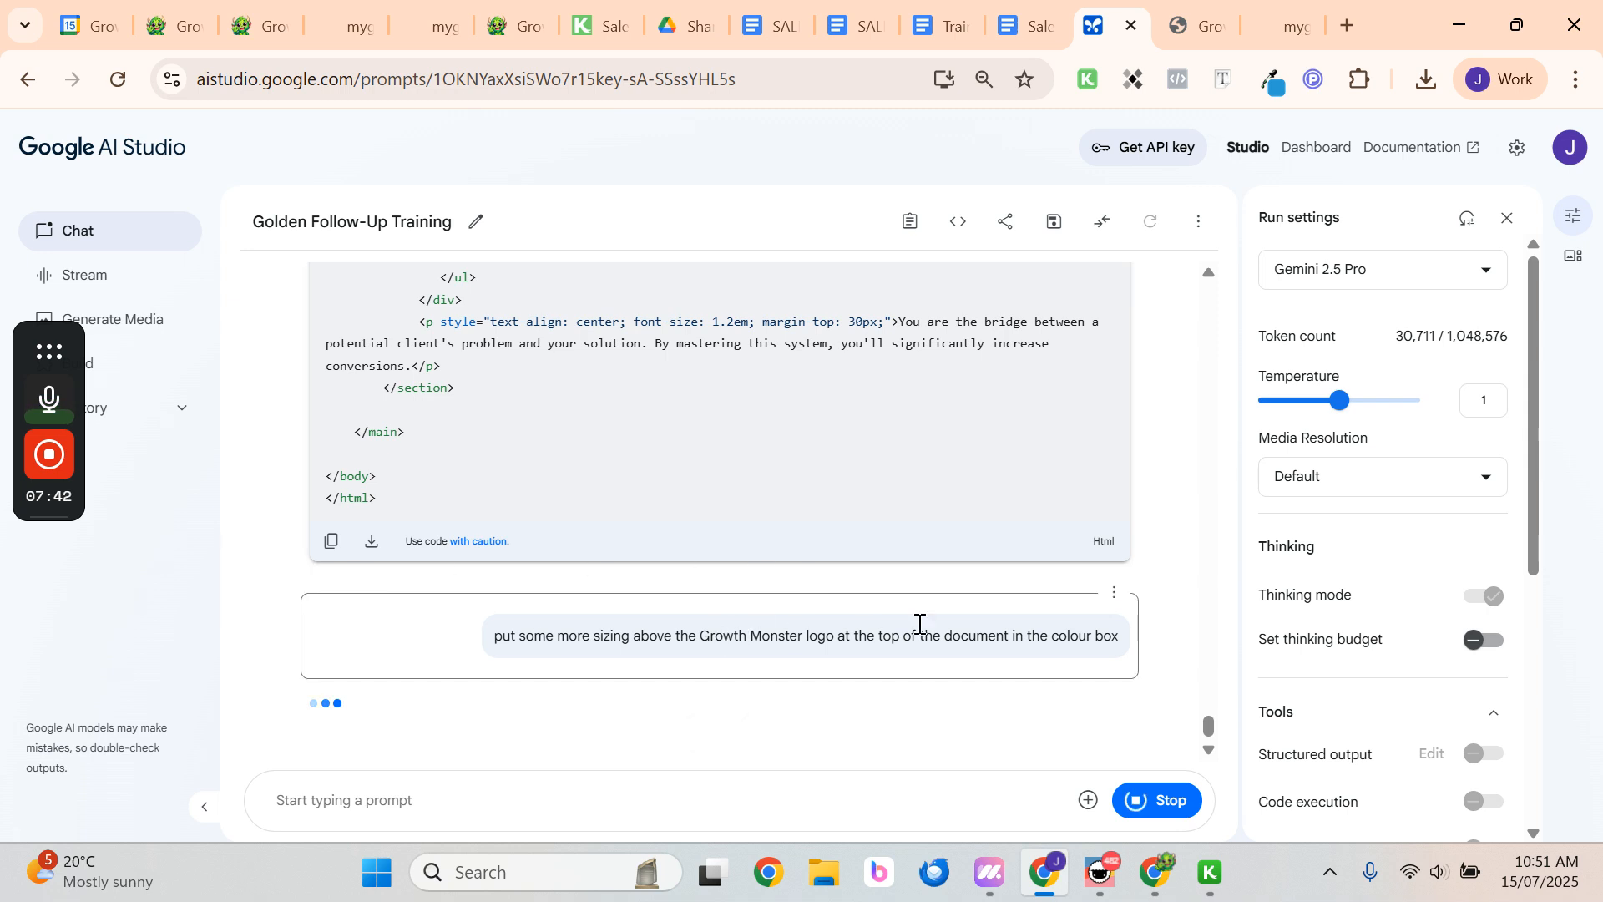
# Compare the logo header of the live golden-follow-up-page with the downloaded guide, look through the guide, and return to the AI Studio chat
pyautogui.click(1271, 15)
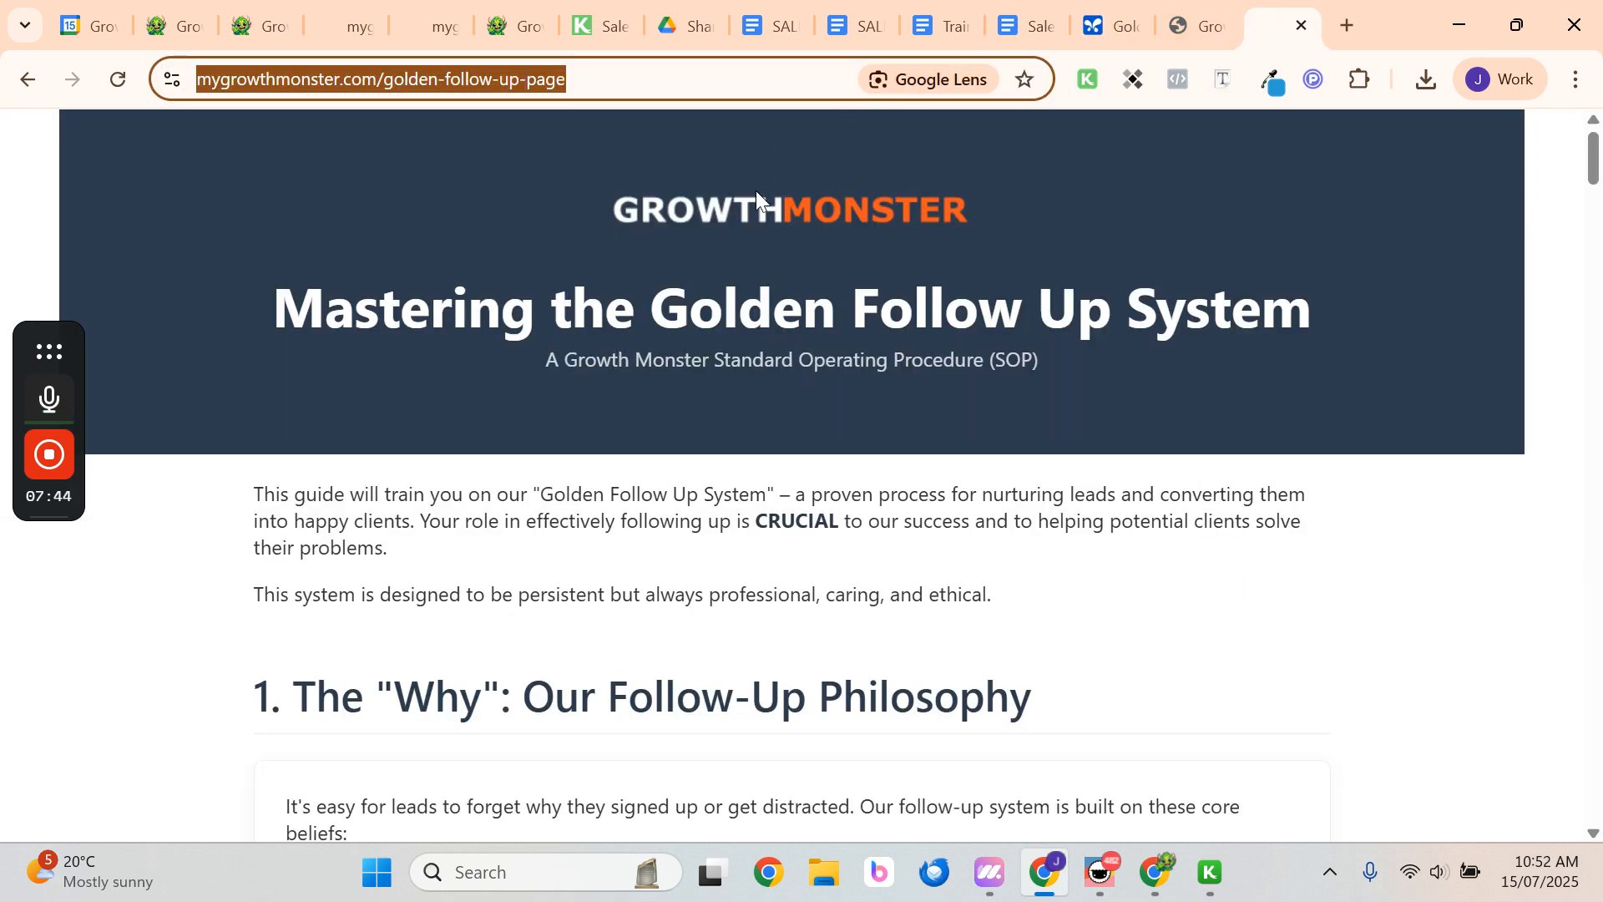
pyautogui.click(1191, 12)
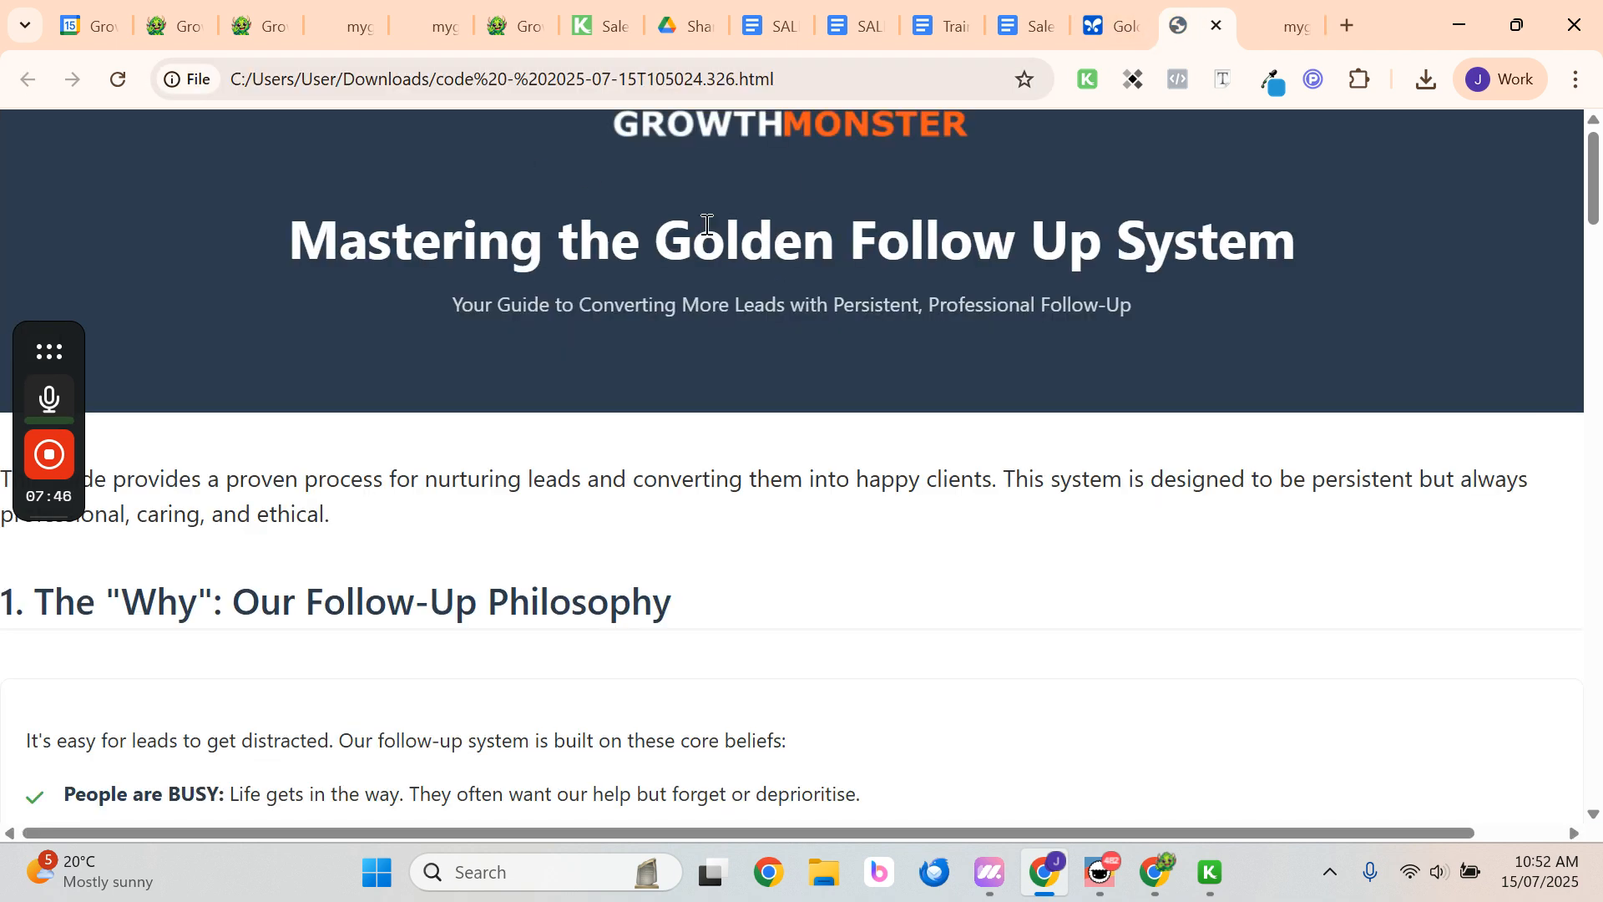
pyautogui.moveTo(599, 124); pyautogui.dragTo(1087, 133)
pyautogui.click(1088, 132)
pyautogui.scroll(-20, 814, 192)
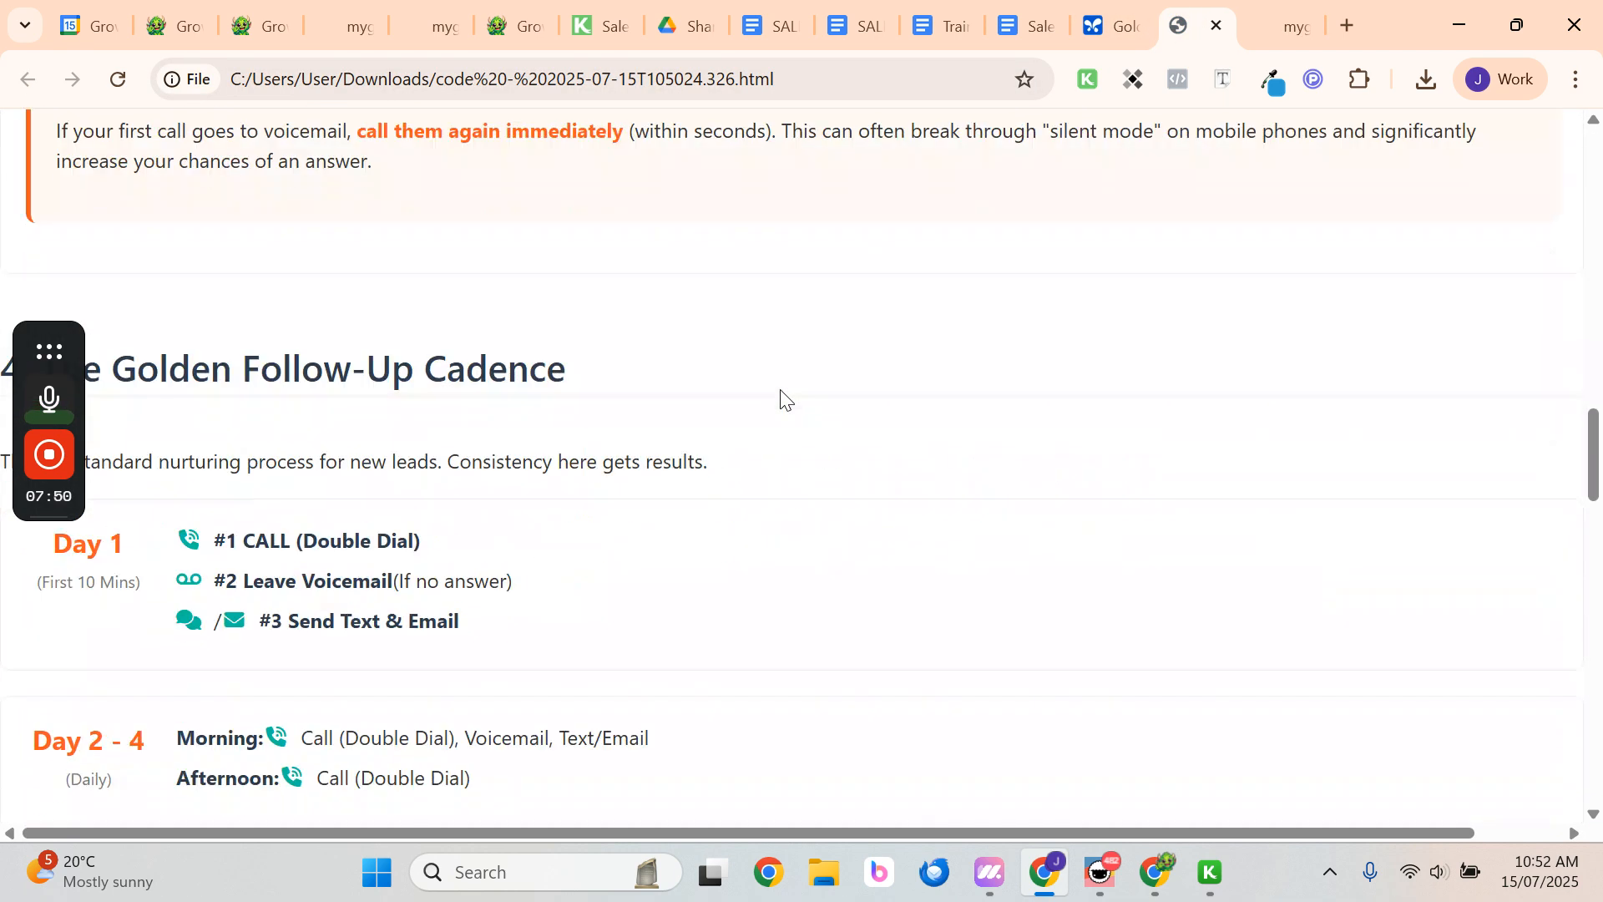
pyautogui.scroll(-8, 781, 402)
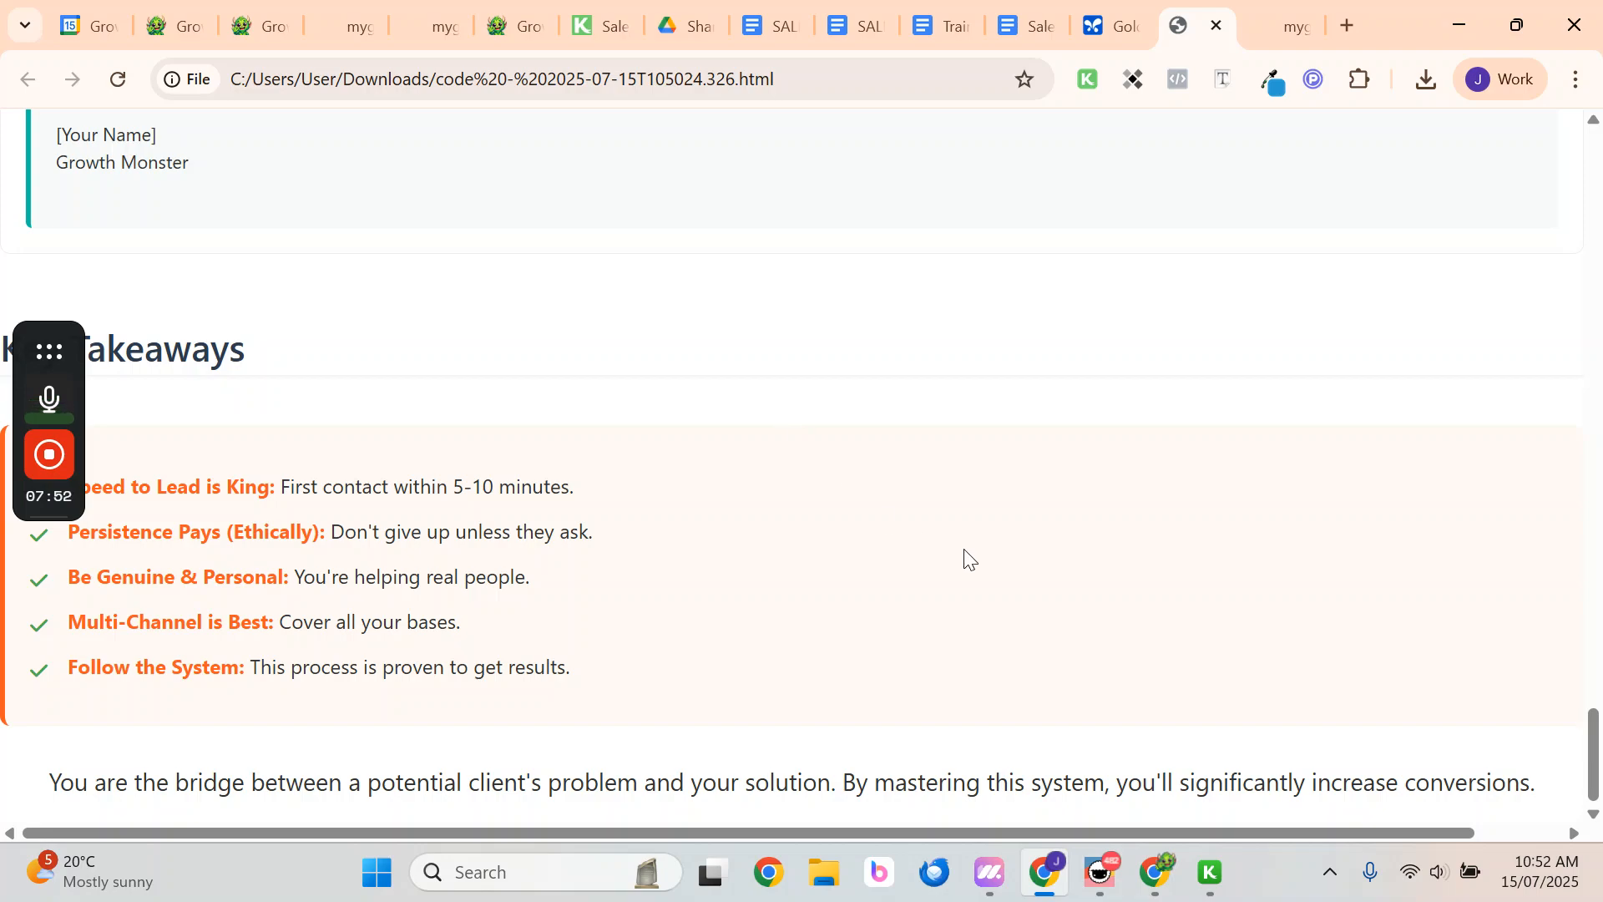
pyautogui.scroll(15, 967, 556)
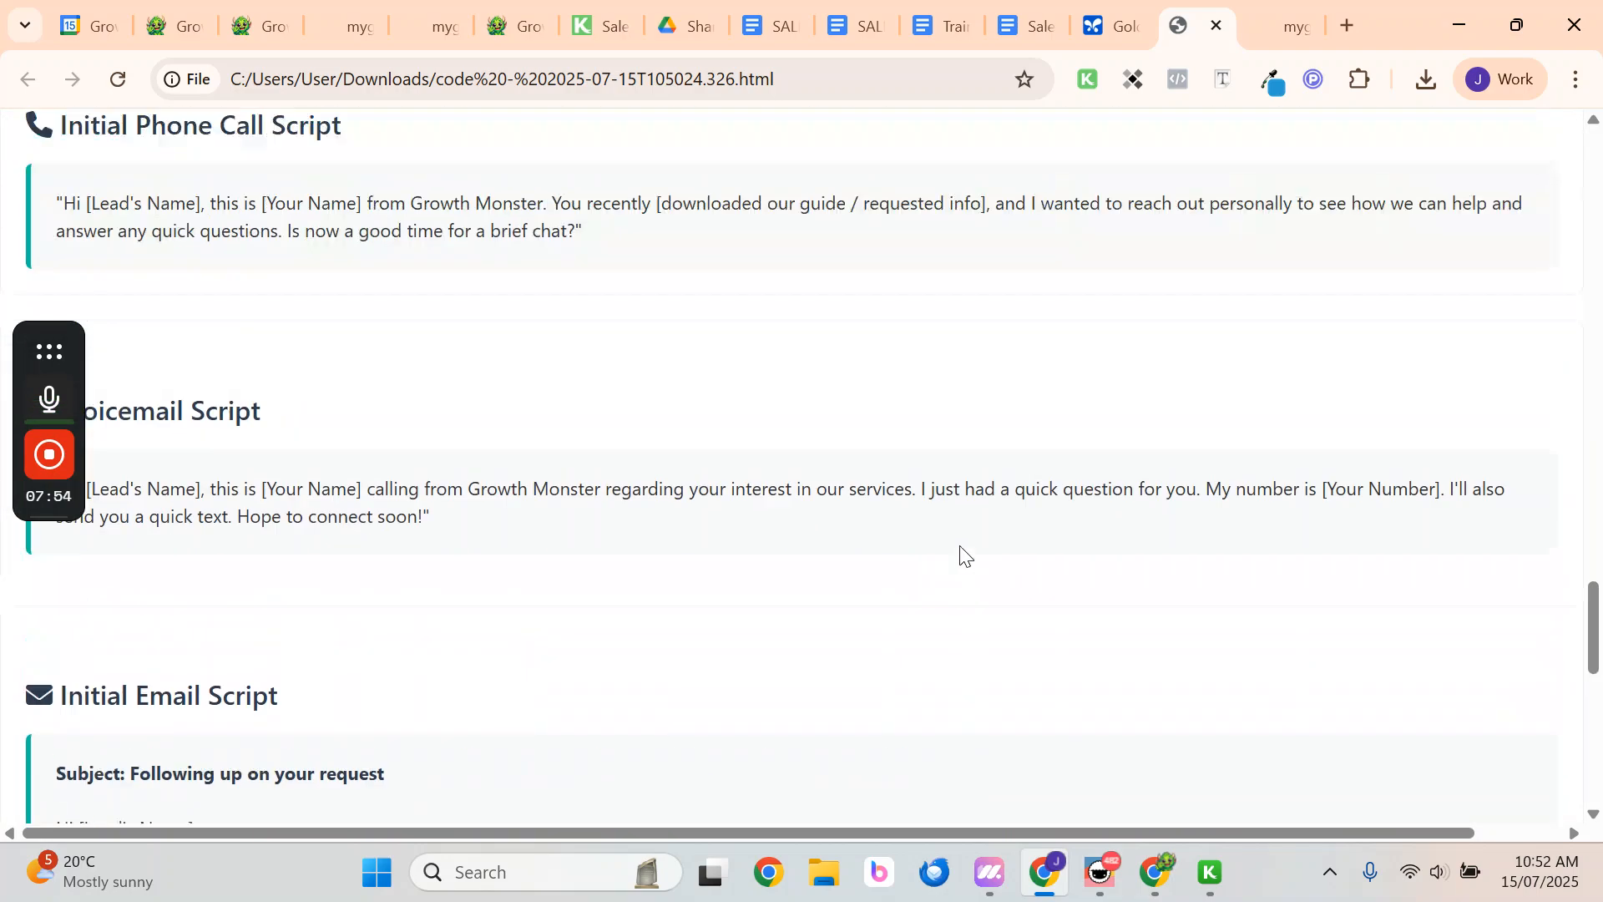
pyautogui.scroll(15, 967, 556)
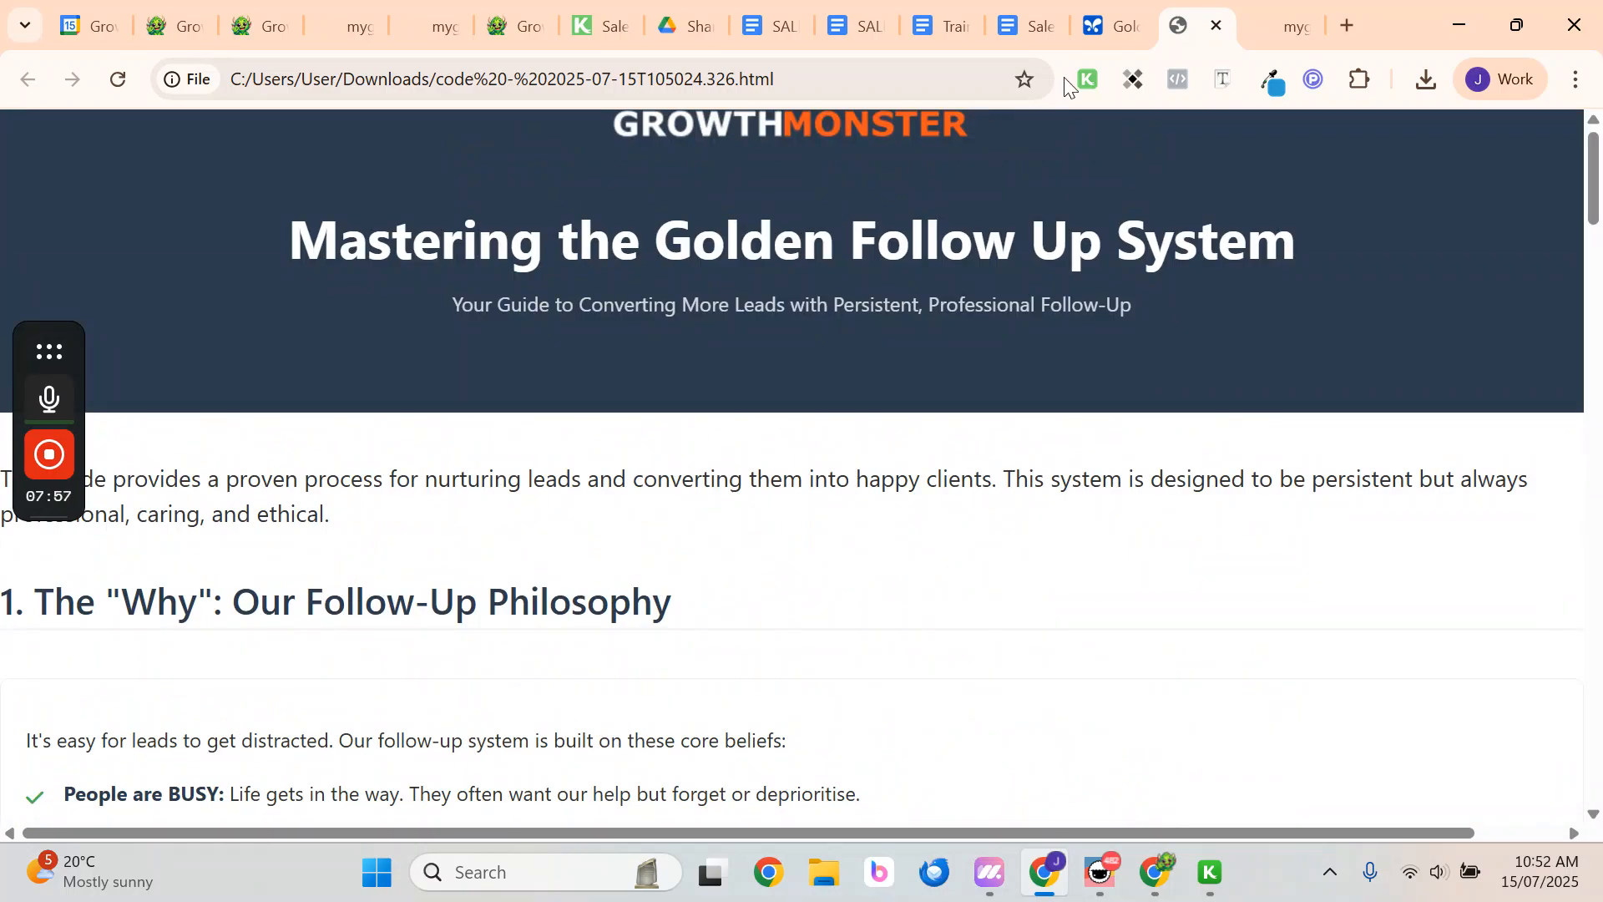
pyautogui.click(1111, 29)
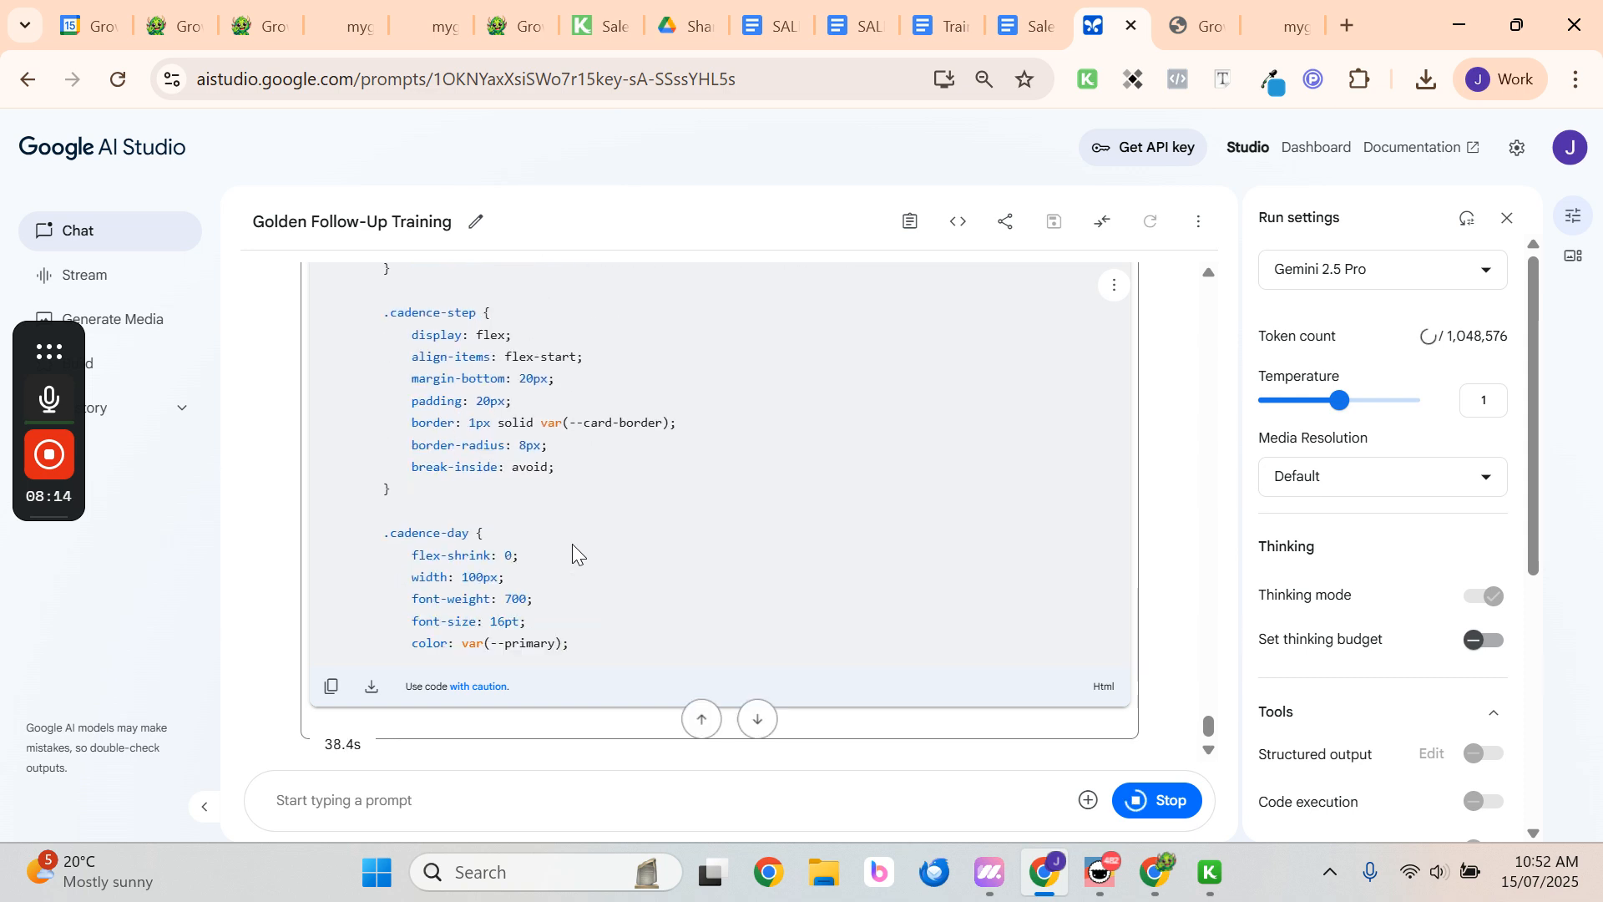
pyautogui.moveTo(70, 489)
pyautogui.click(47, 616)
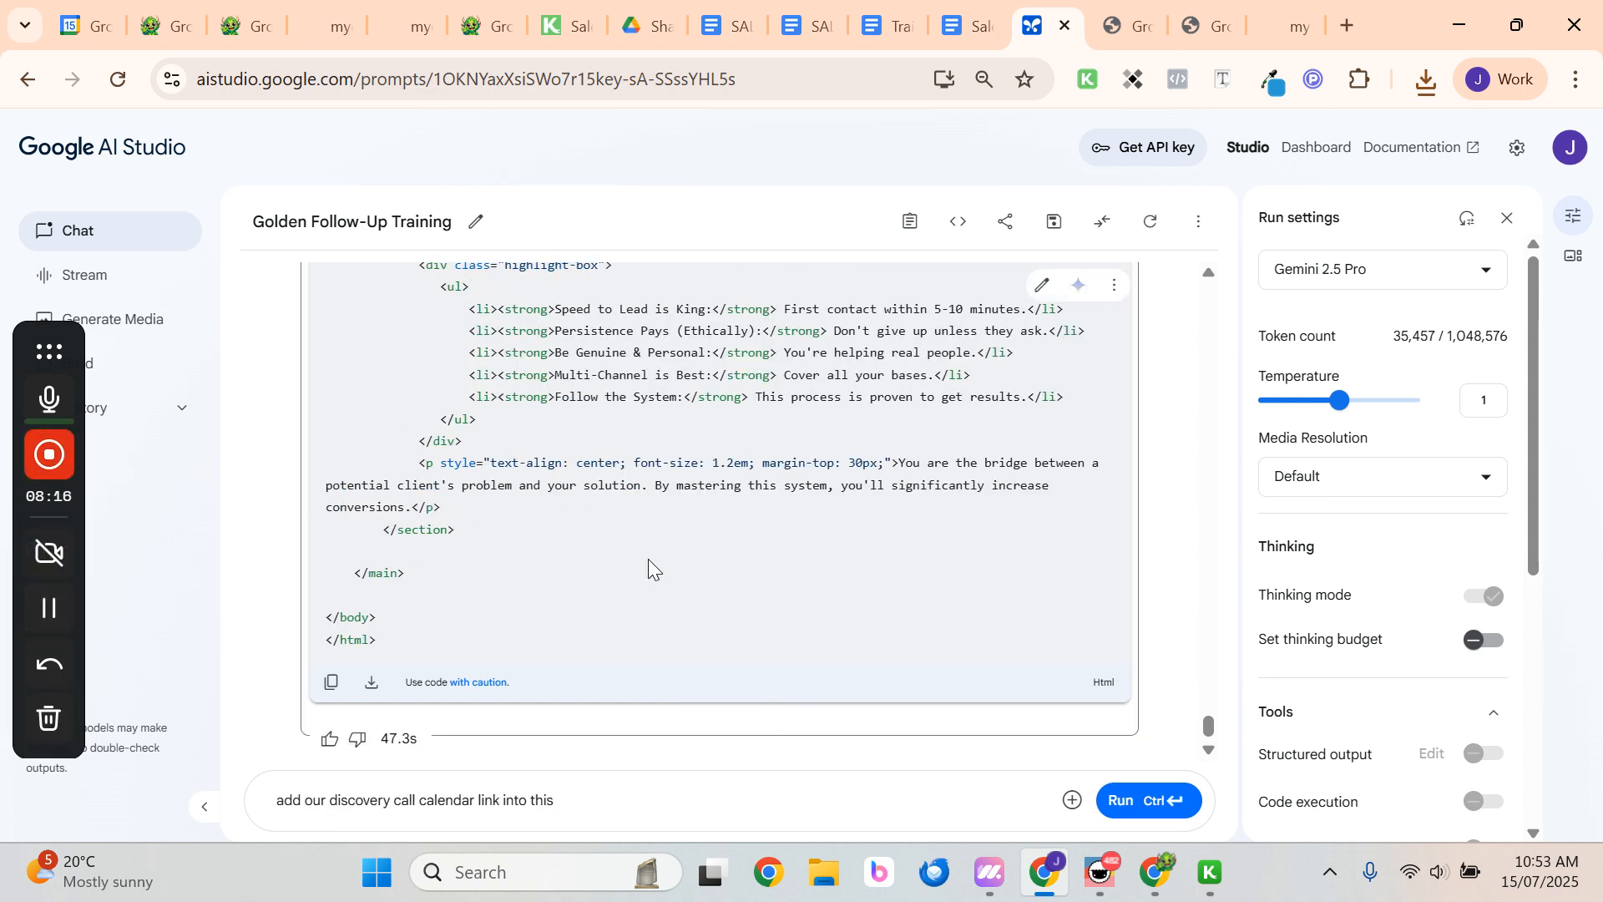
# Glance at the live golden-follow-up-page, check the downloaded guide's print preview around the first section heading, and cancel printing
pyautogui.click(1267, 23)
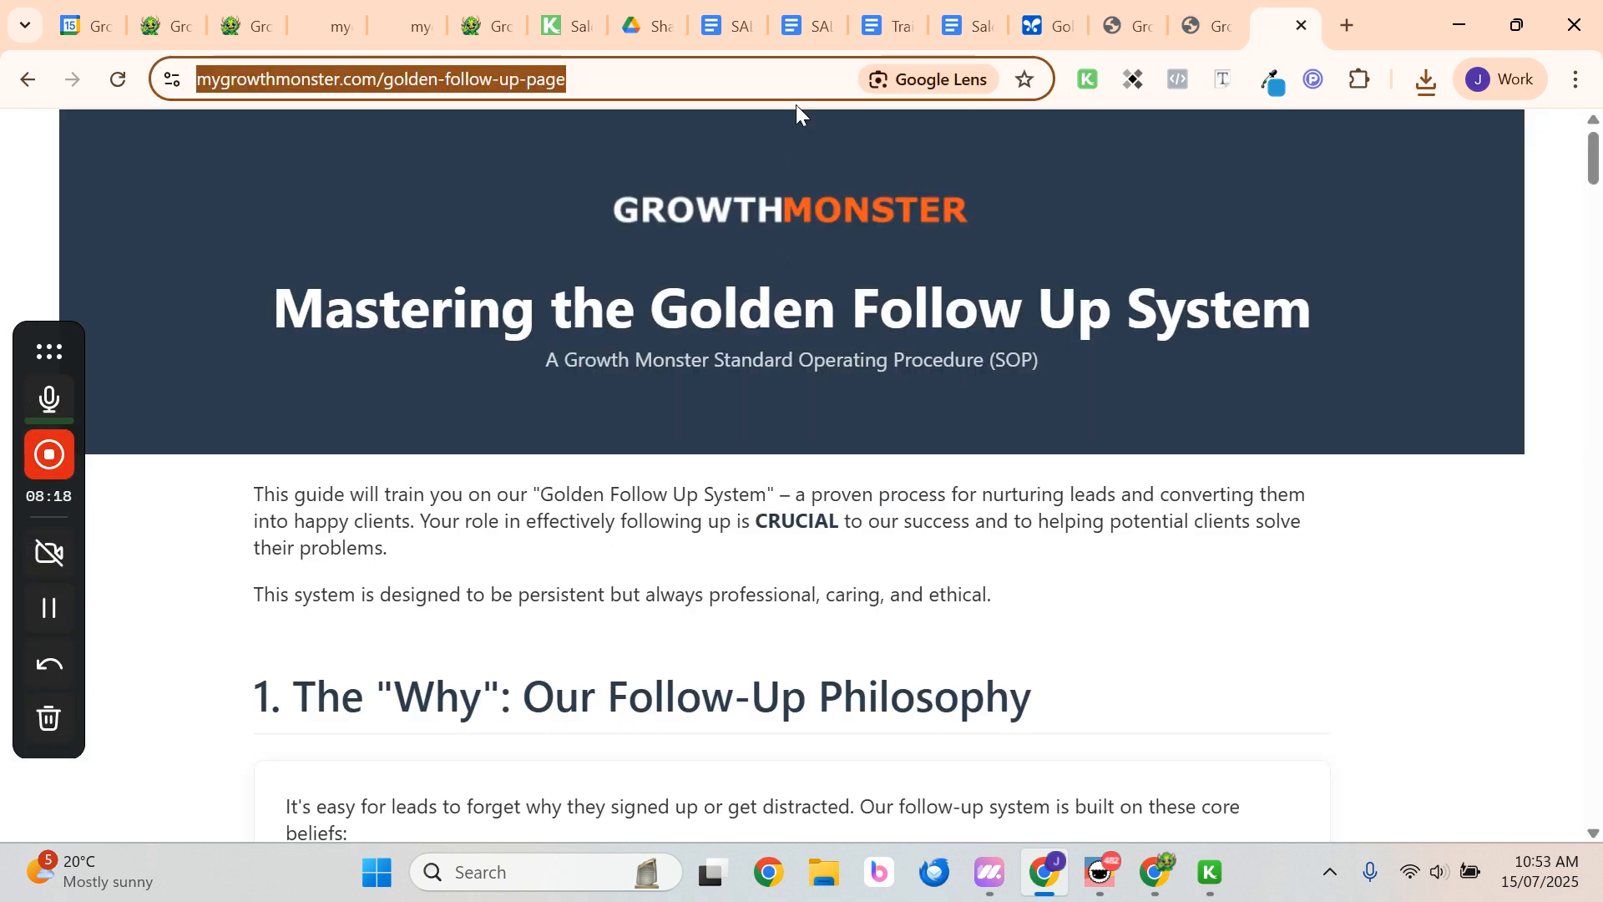
pyautogui.click(1126, 24)
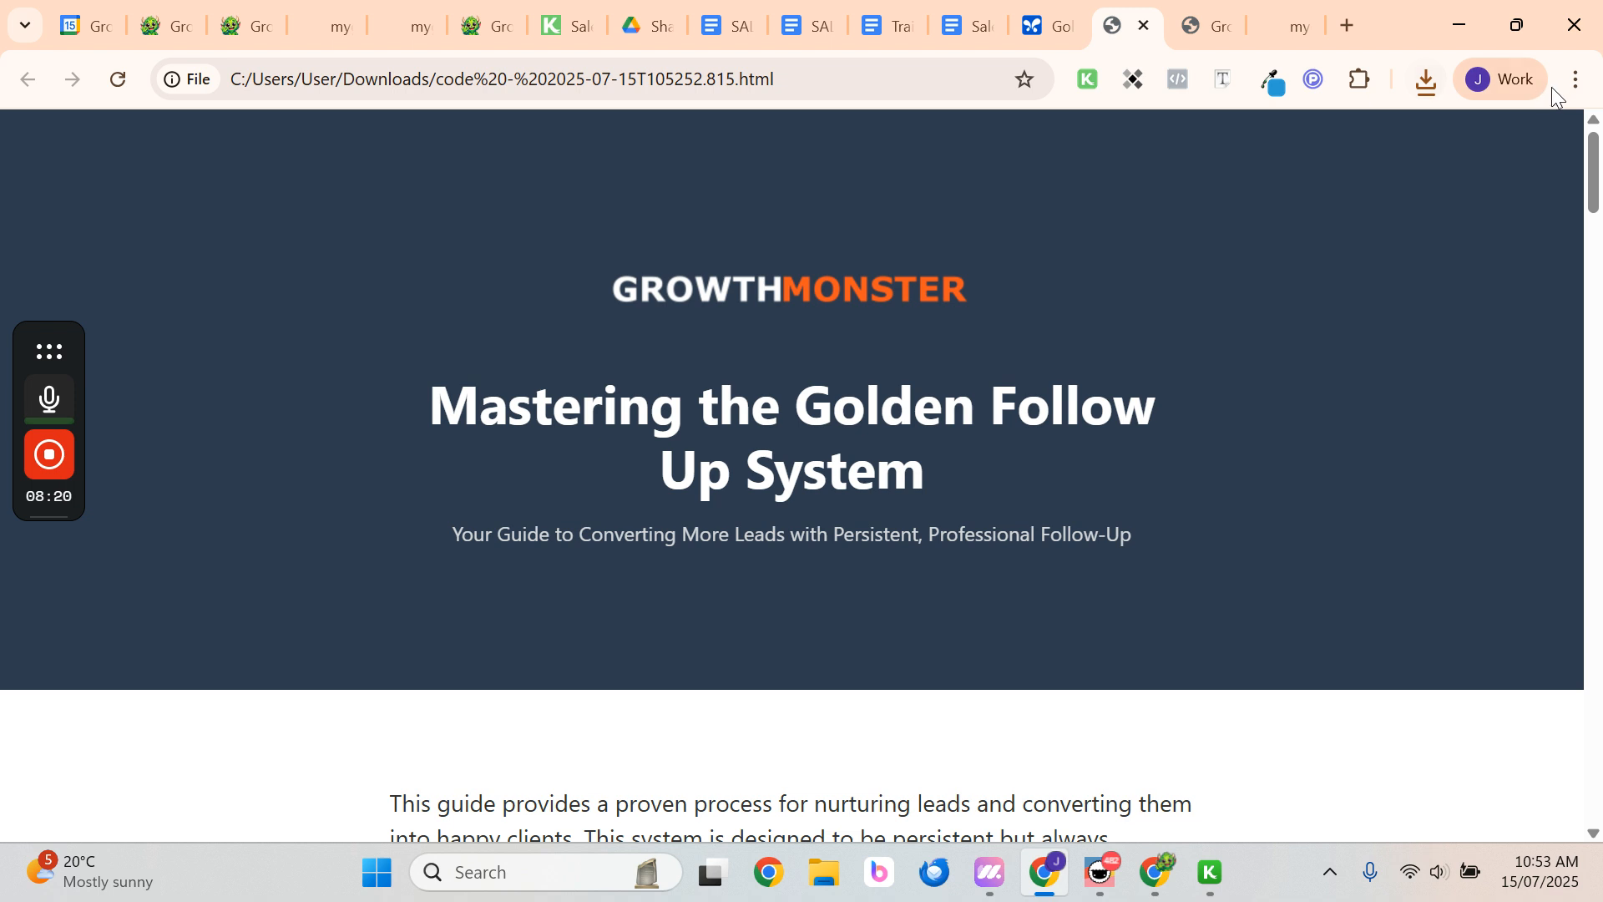
pyautogui.click(1577, 80)
pyautogui.click(1270, 643)
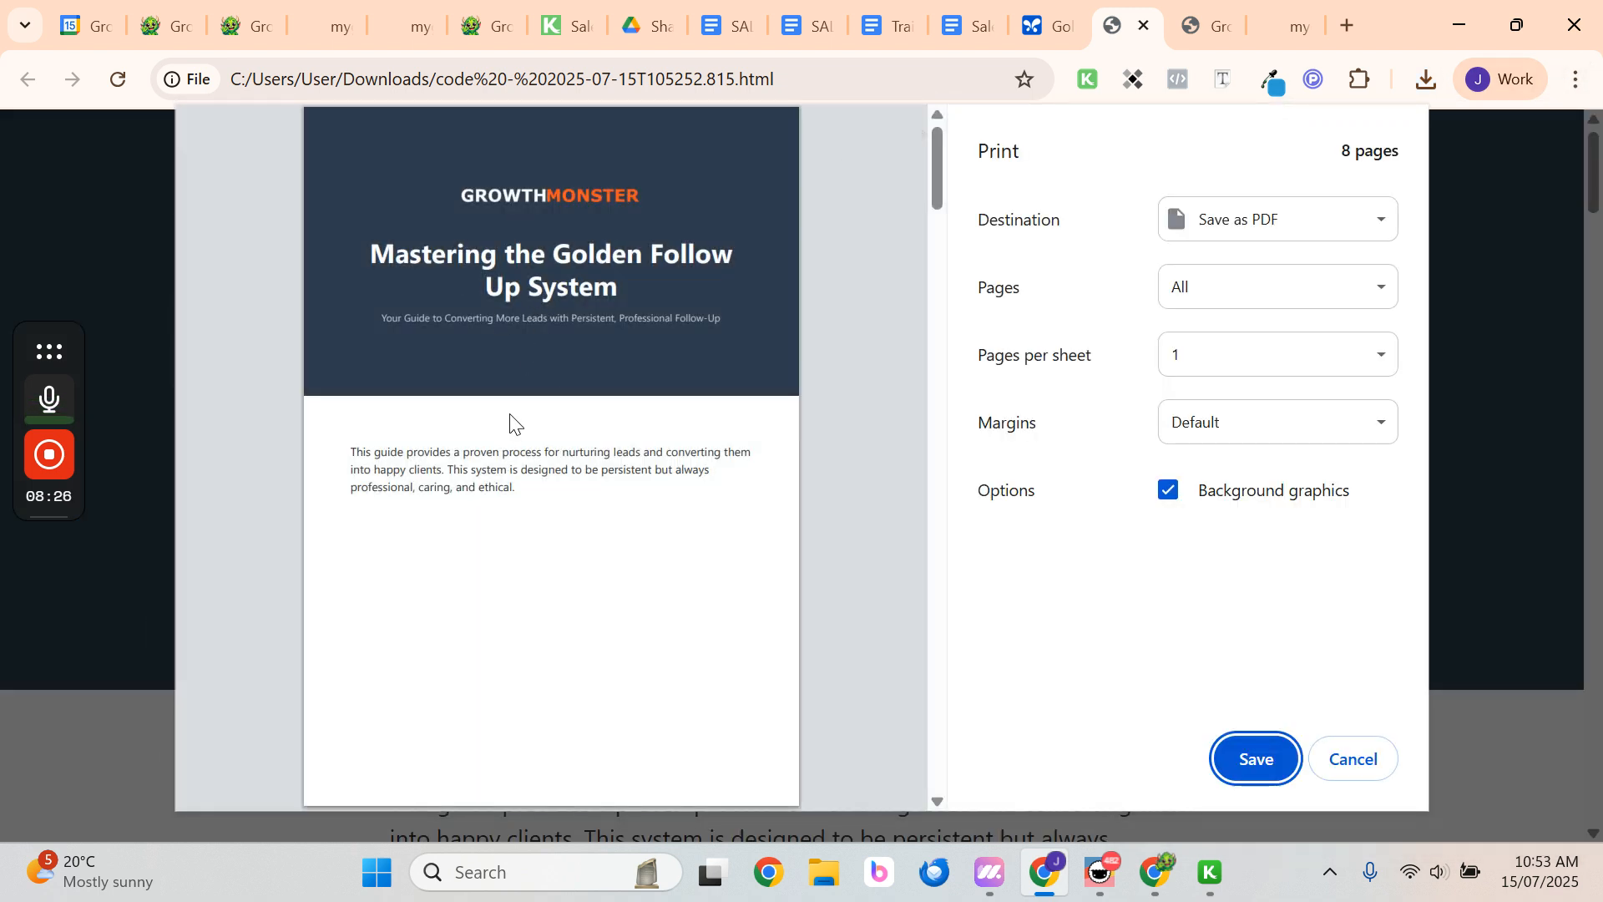
pyautogui.scroll(-7, 557, 365)
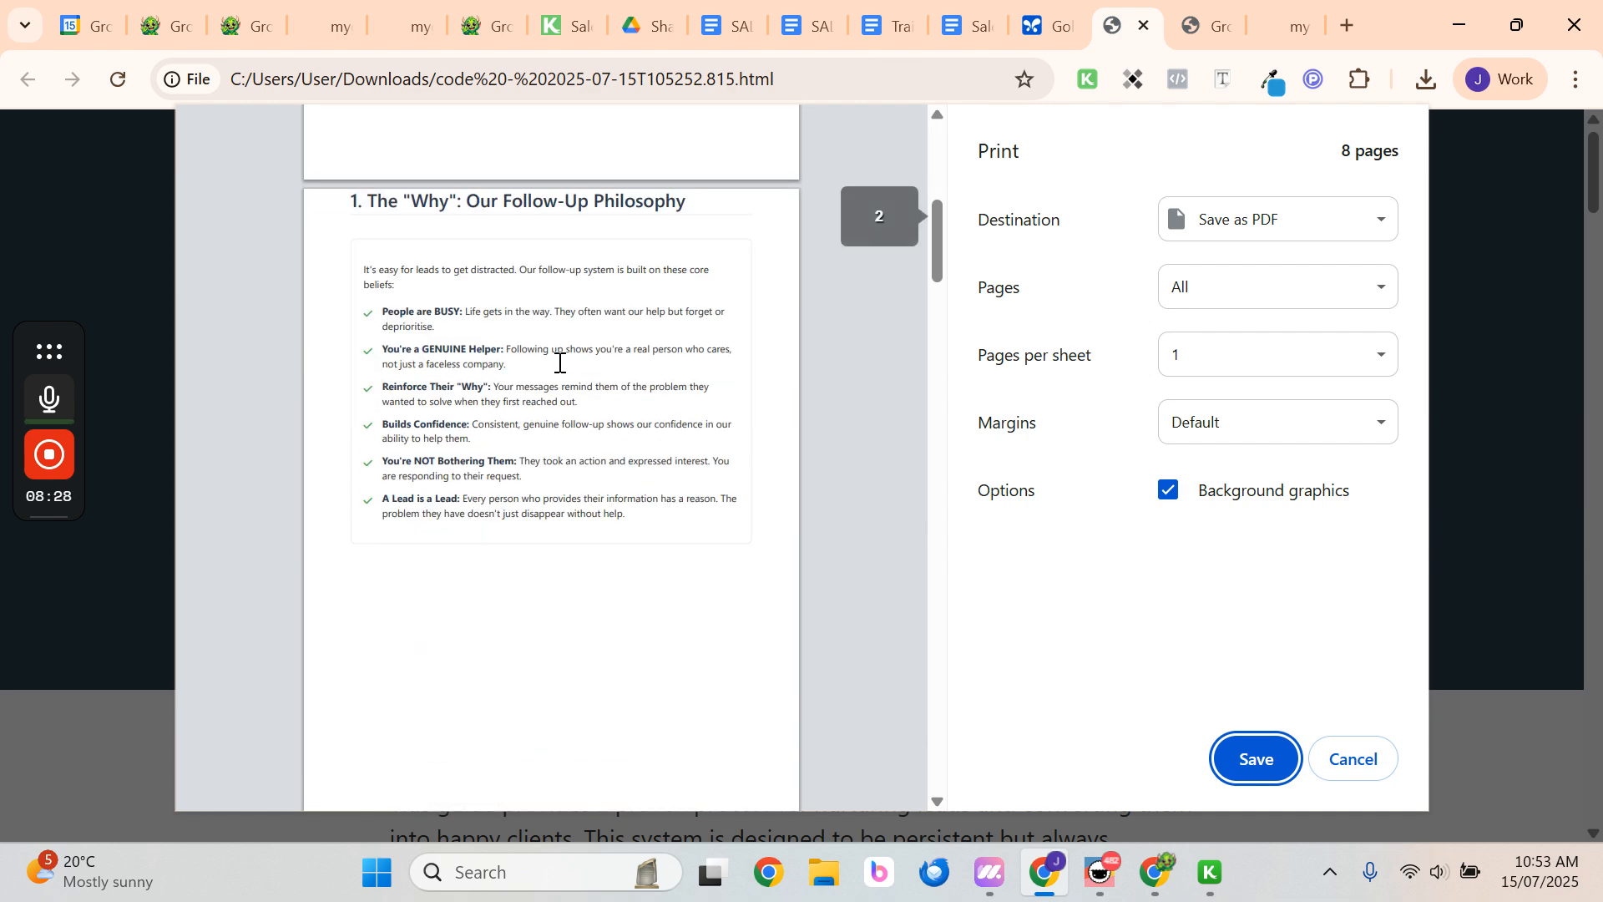
pyautogui.scroll(6, 454, 344)
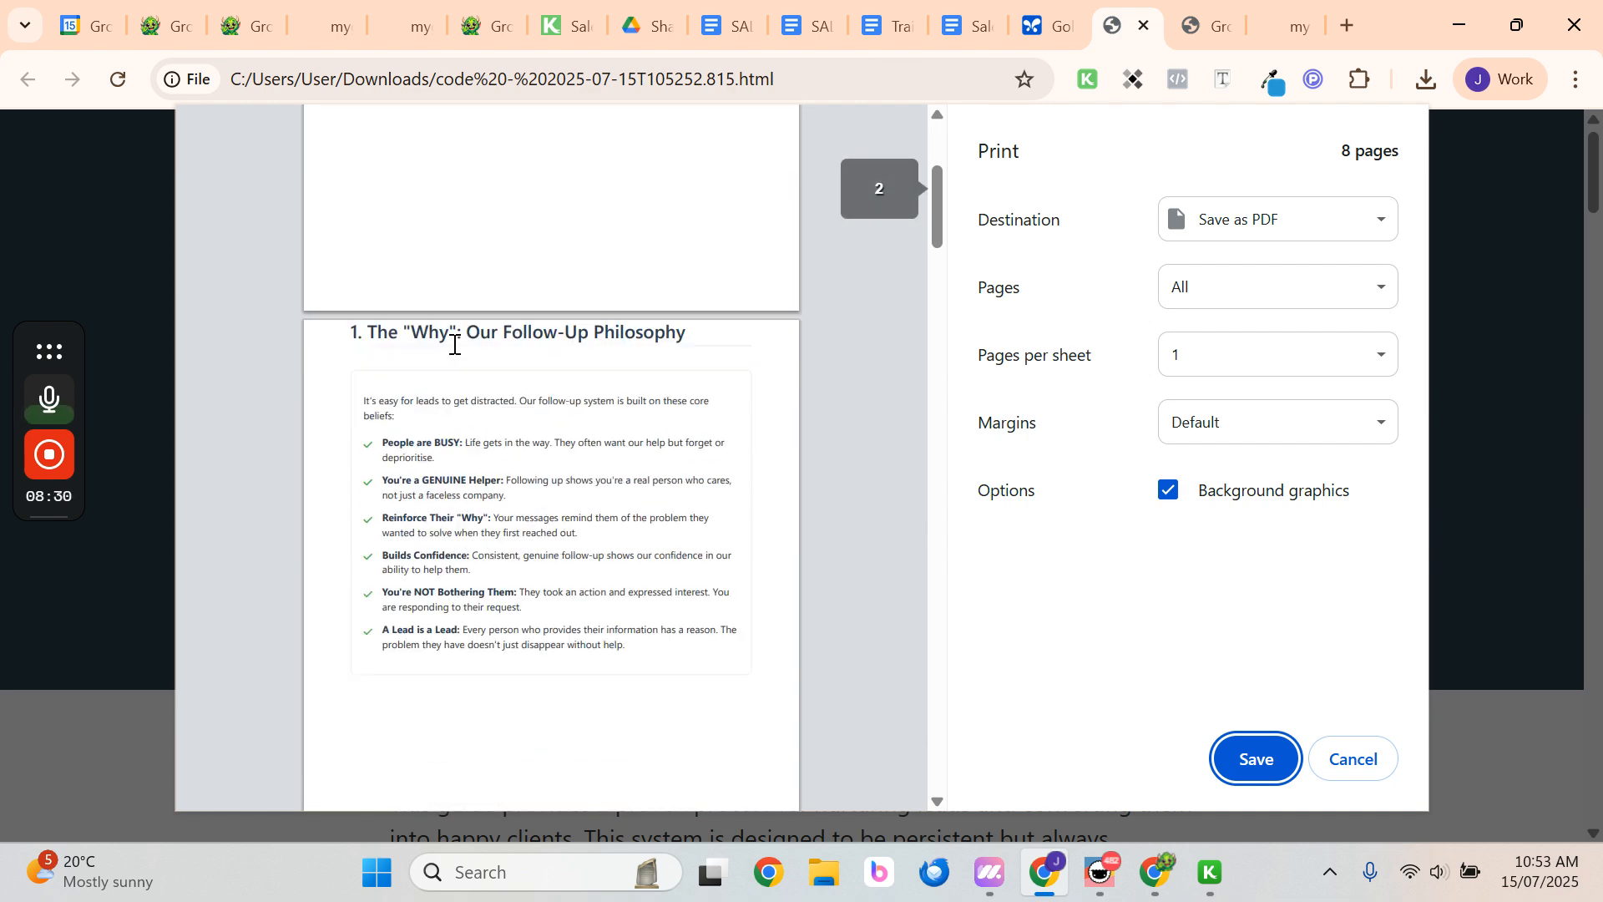
pyautogui.click(1358, 762)
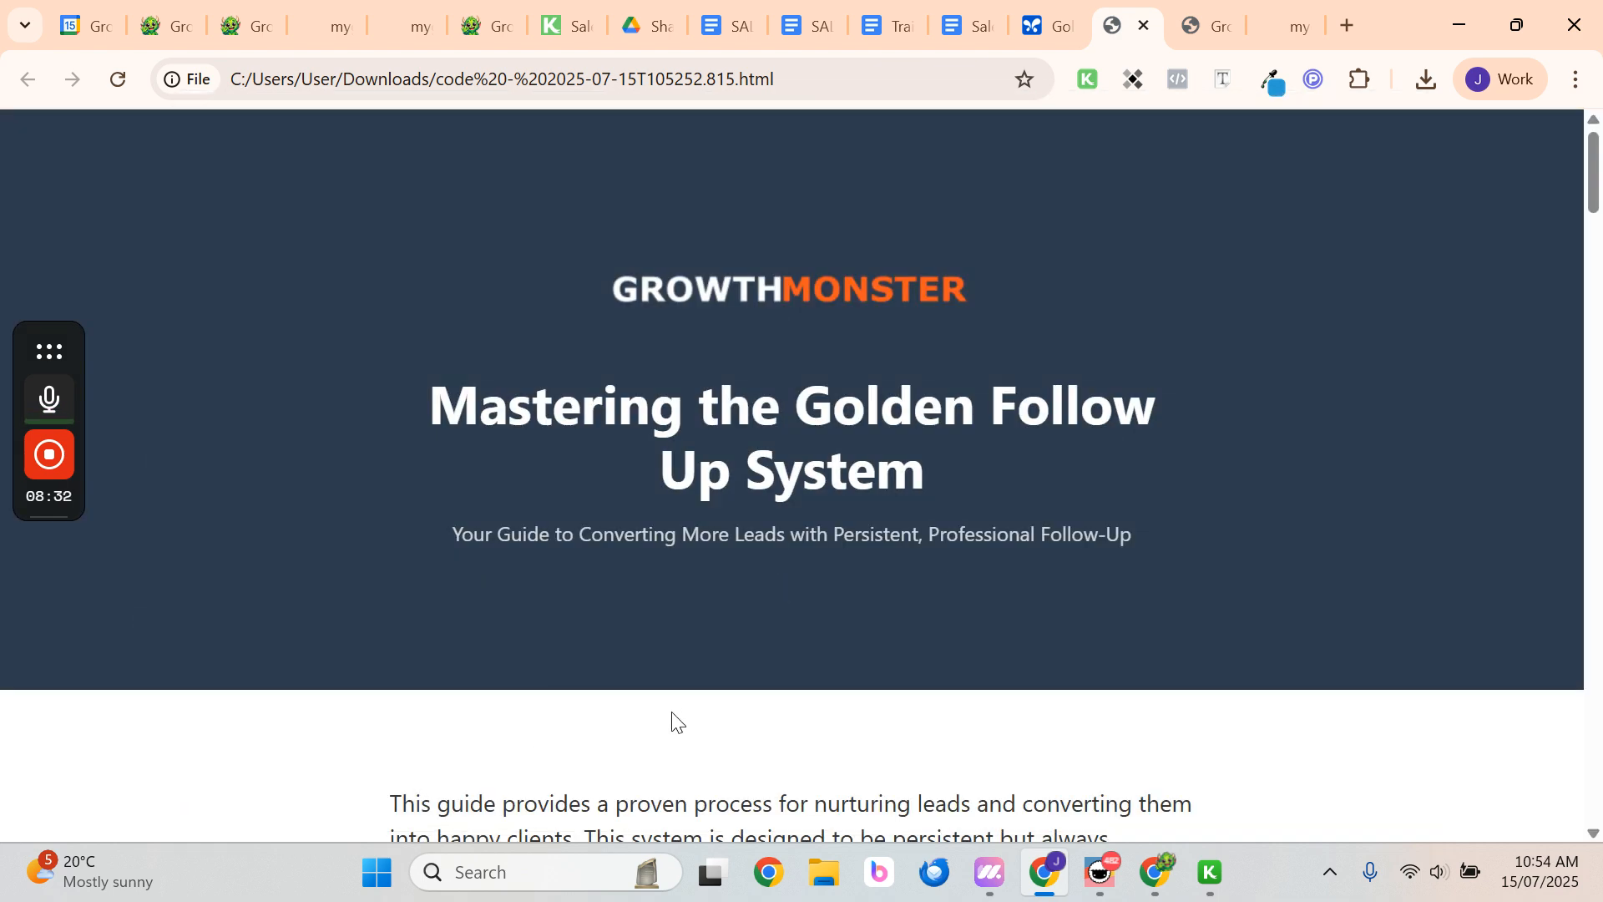
# Extend the AI Studio prompt with ", spacing above" and the heading "1. The "Why": Our Follow-Up Philosophy" copied from the downloaded guide
pyautogui.click(1045, 22)
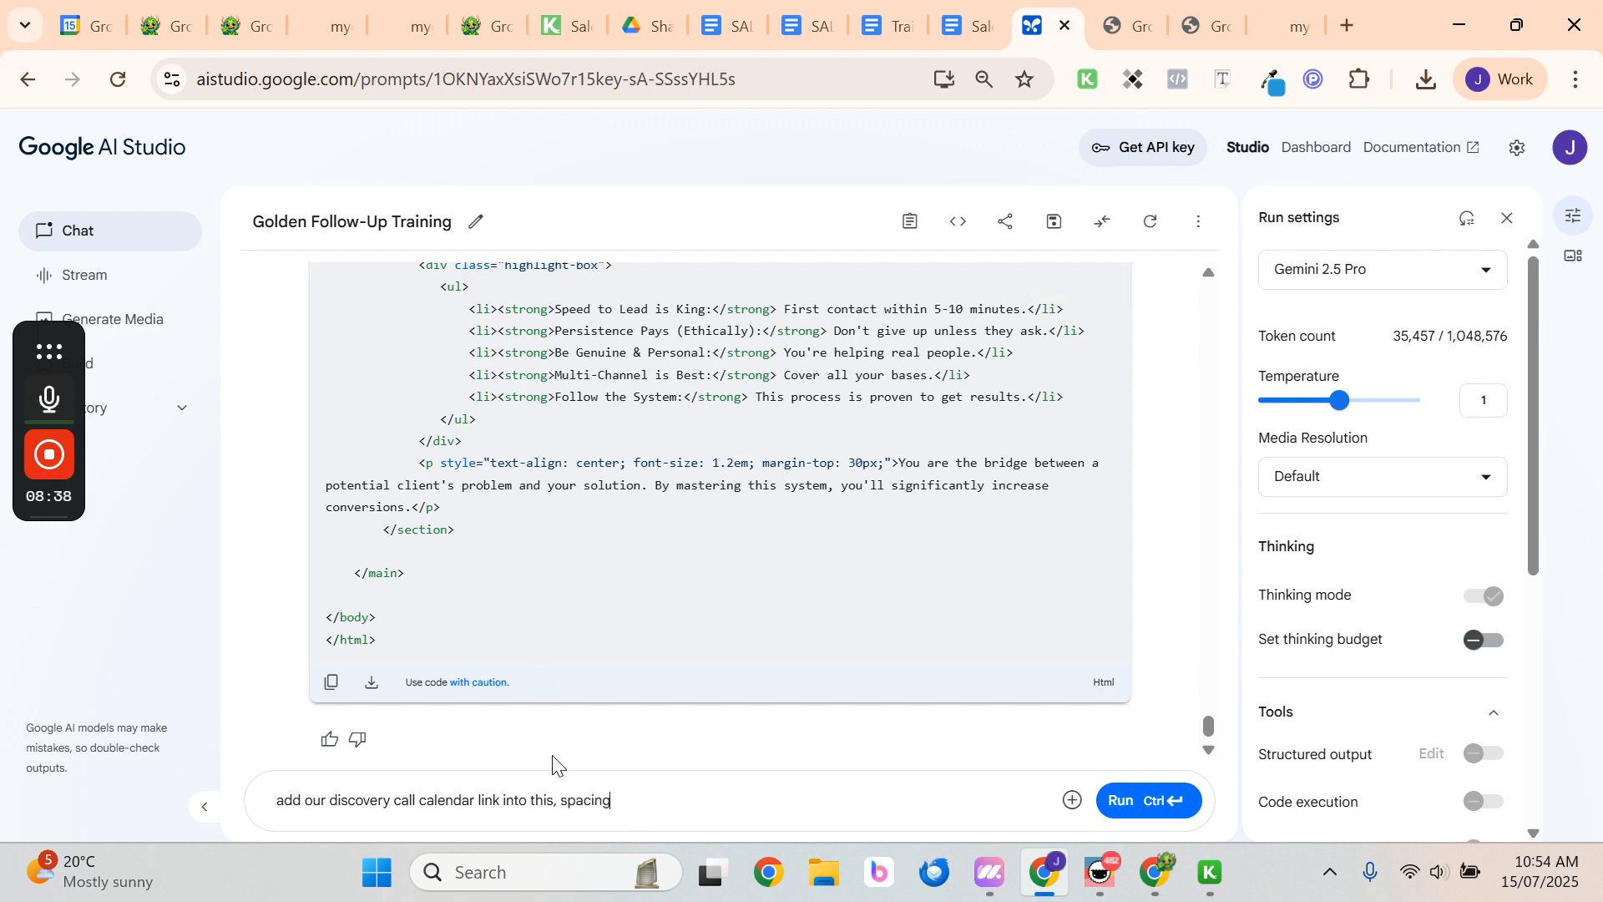
pyautogui.write('oce')
pyautogui.press('BackSpace')
pyautogui.press('BackSpace')
pyautogui.press('BackSpace')
pyautogui.click(1114, 30)
pyautogui.scroll(-12, 700, 468)
pyautogui.scroll(6, 698, 473)
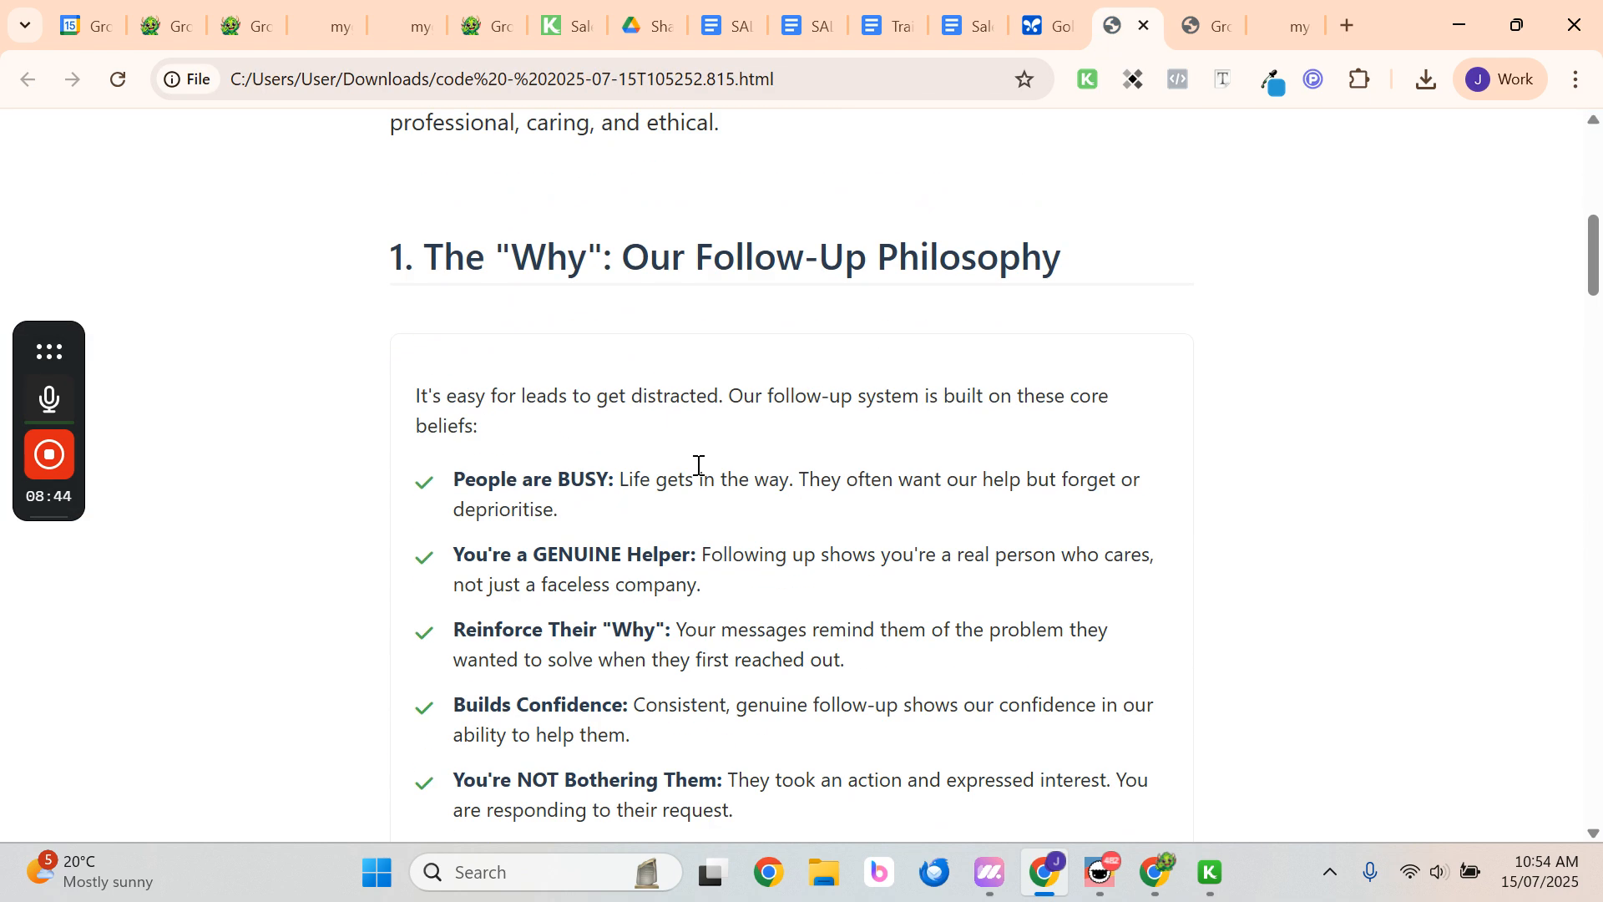
pyautogui.moveTo(1150, 242); pyautogui.dragTo(332, 242)
pyautogui.hotkey('ctrl', 'c')
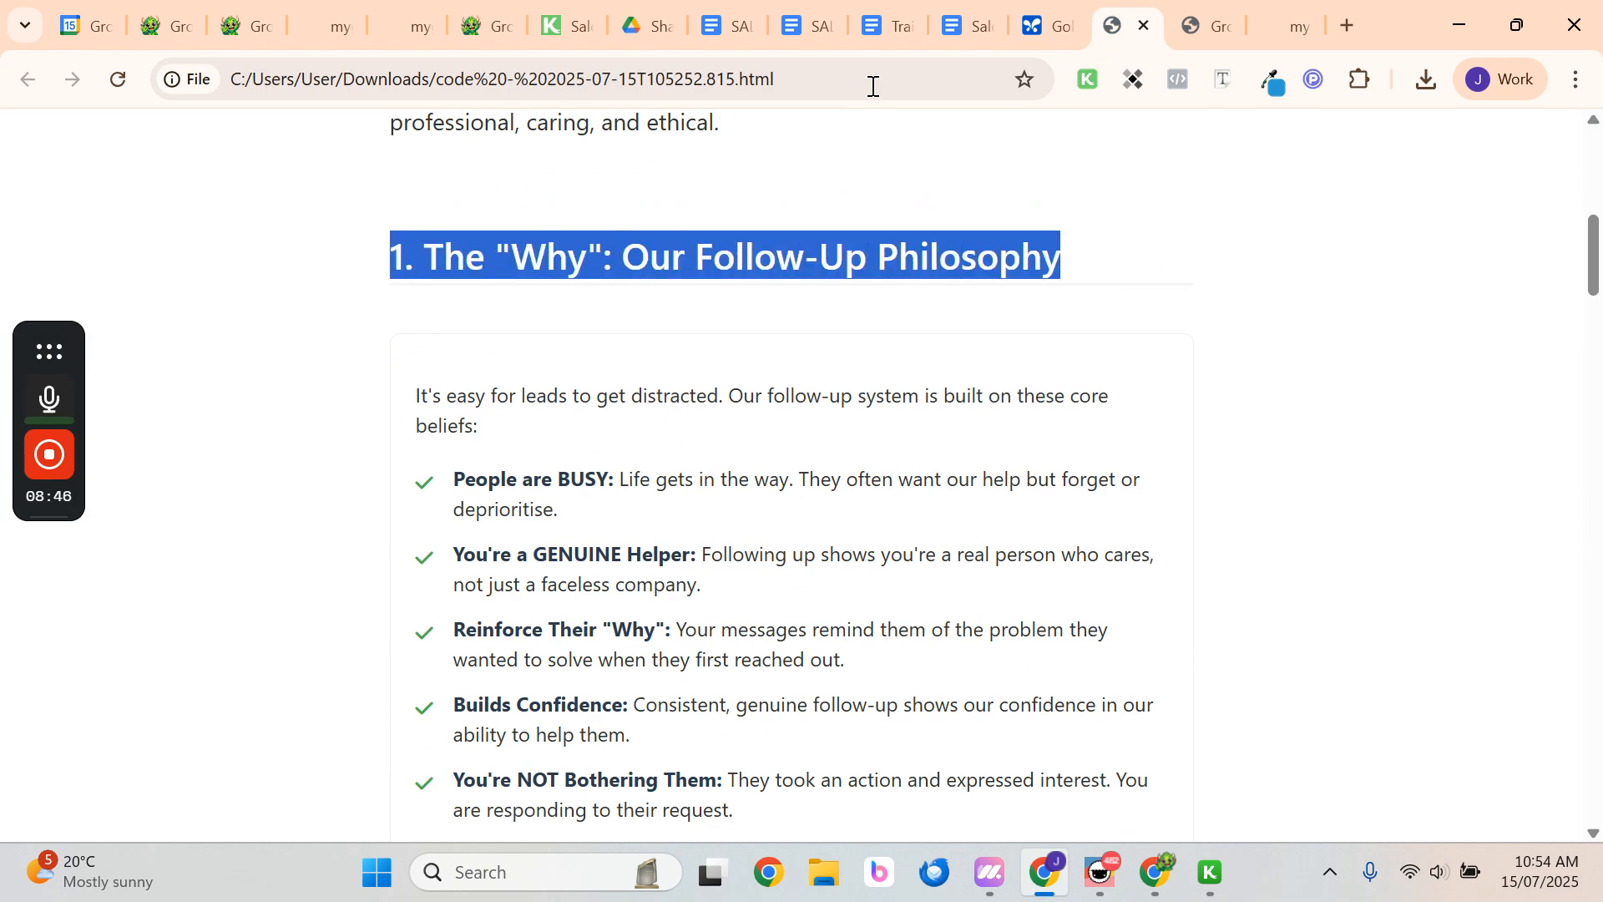
pyautogui.click(1034, 25)
pyautogui.hotkey('ctrl', 'v')
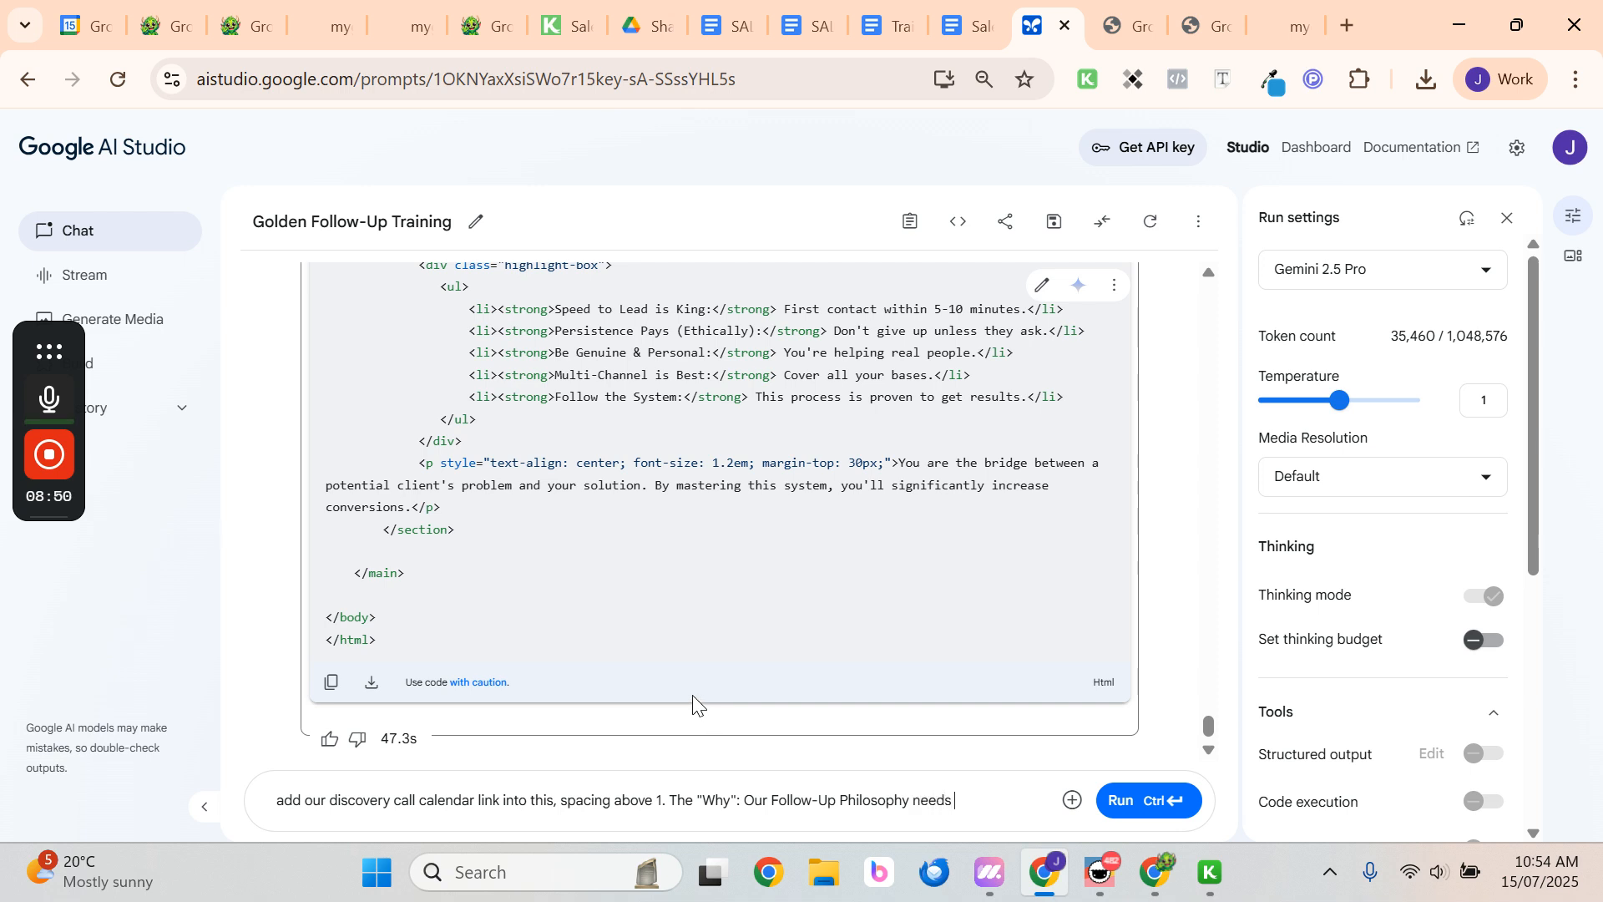
# Finish the prompt with "needs fixing there isnt any white space above the heading on the page" and run it
pyautogui.write('needs fixing there isnt any wh')
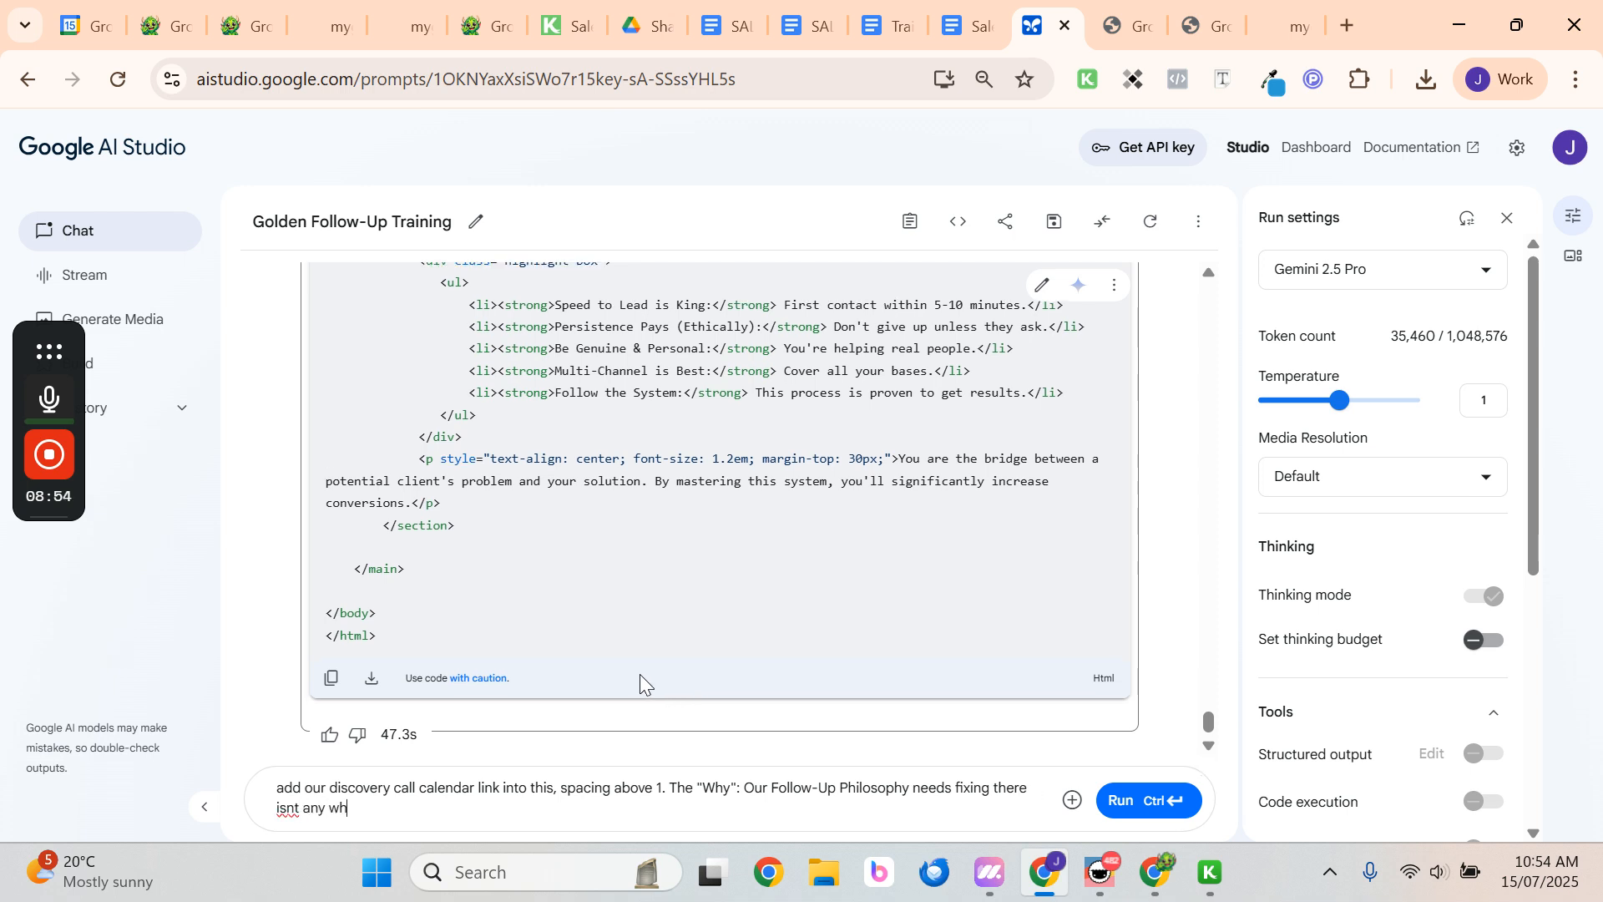
pyautogui.write('ite space above the hea')
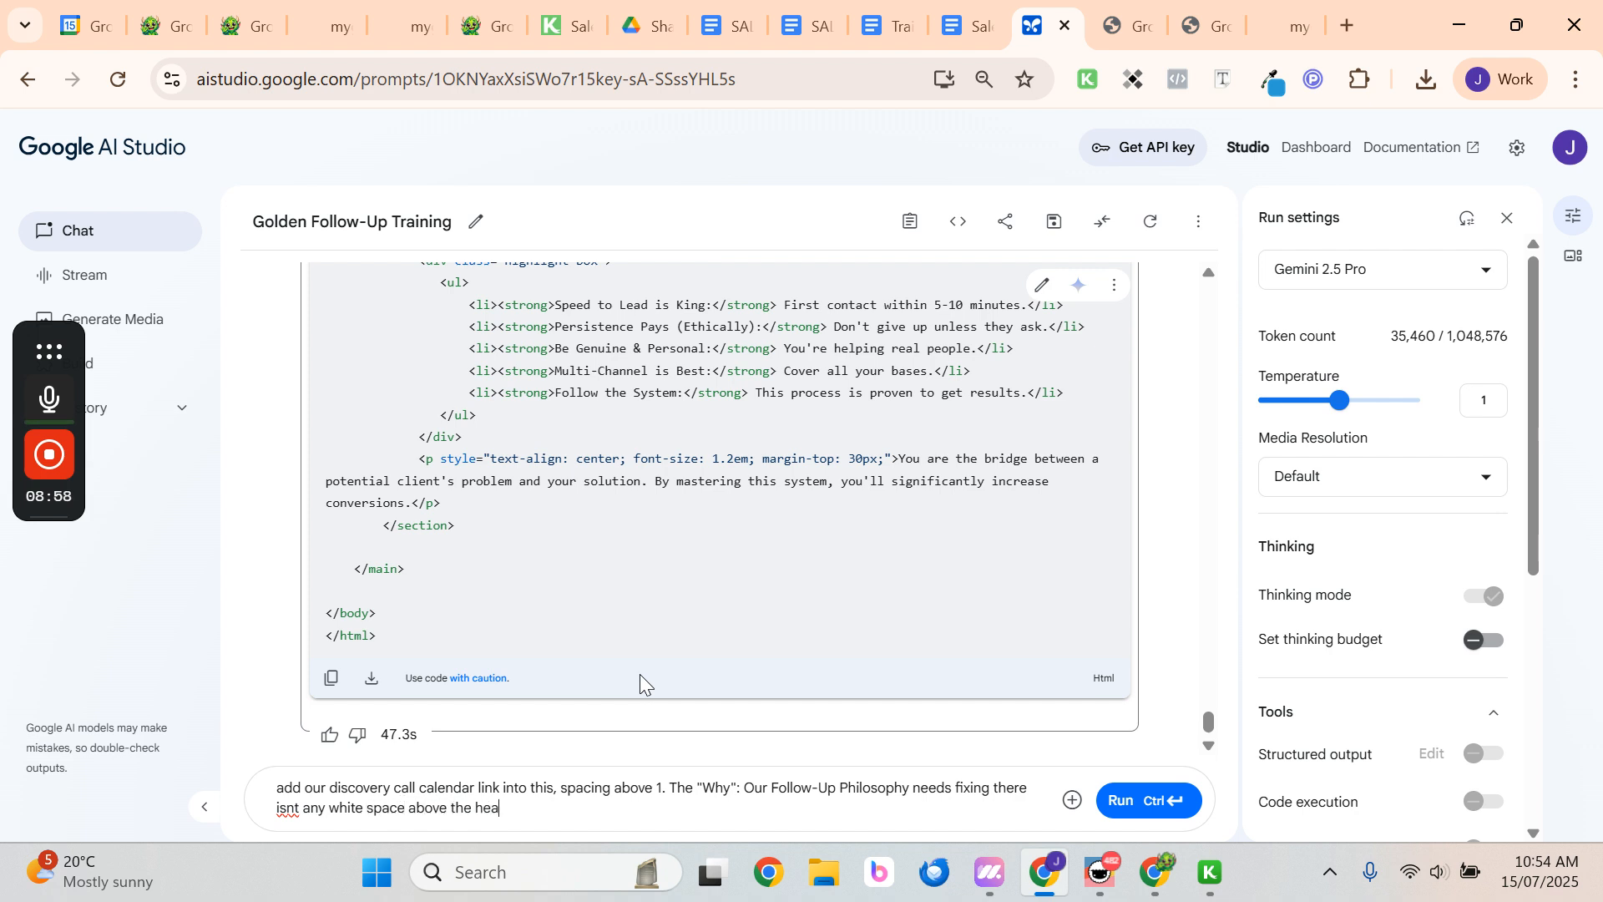
pyautogui.write('dling on the page')
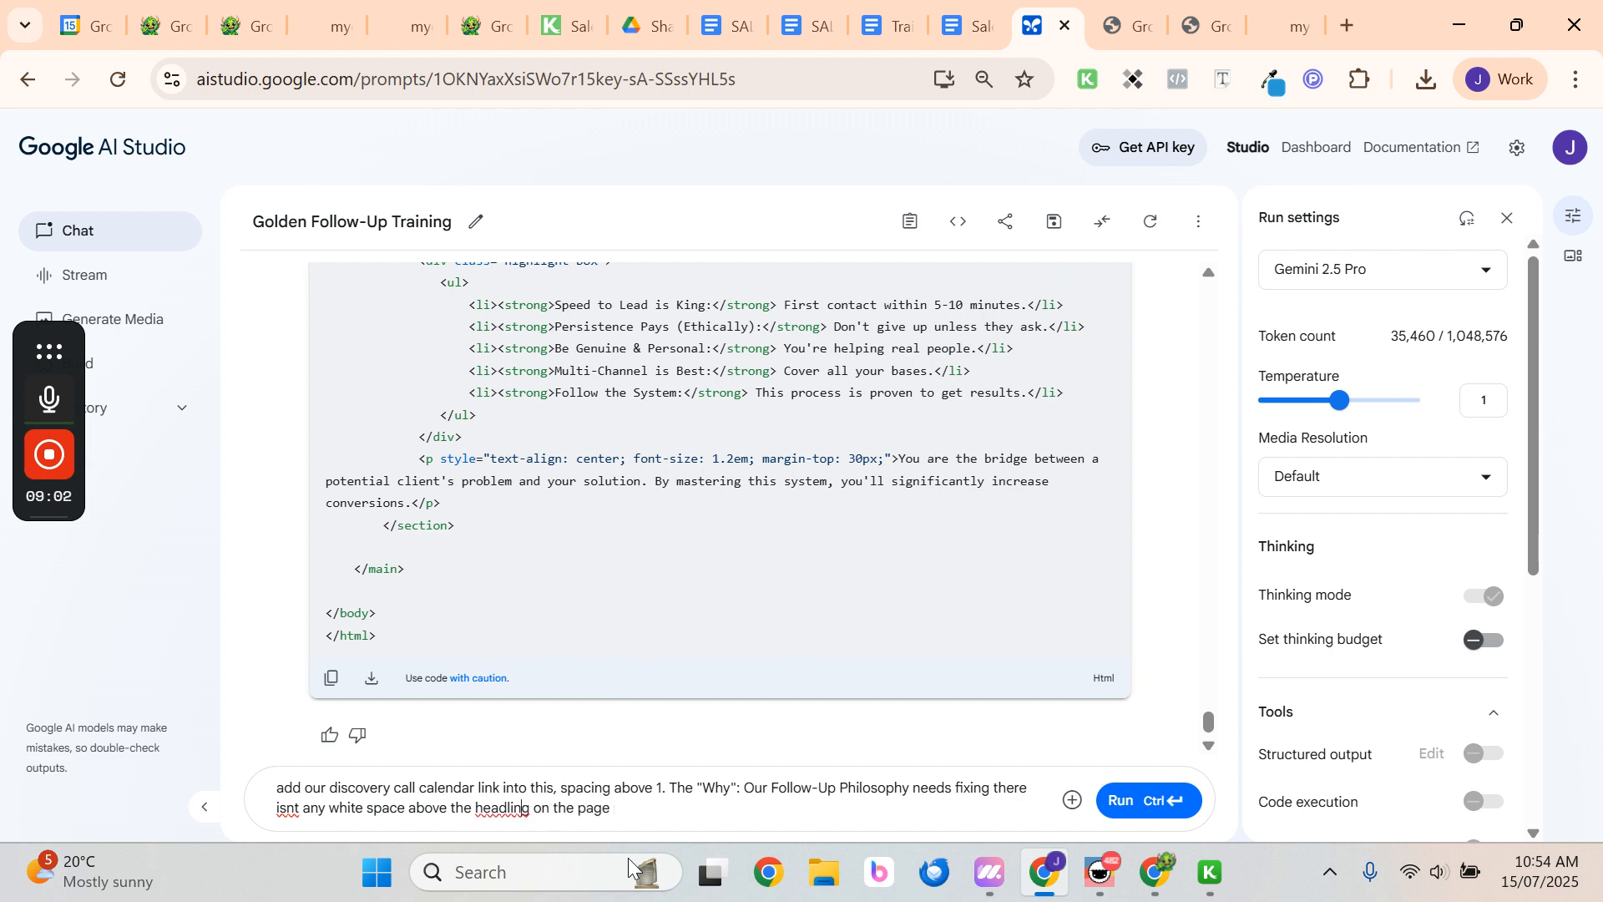
pyautogui.press('Left')
pyautogui.press('Left')
pyautogui.press('BackSpace')
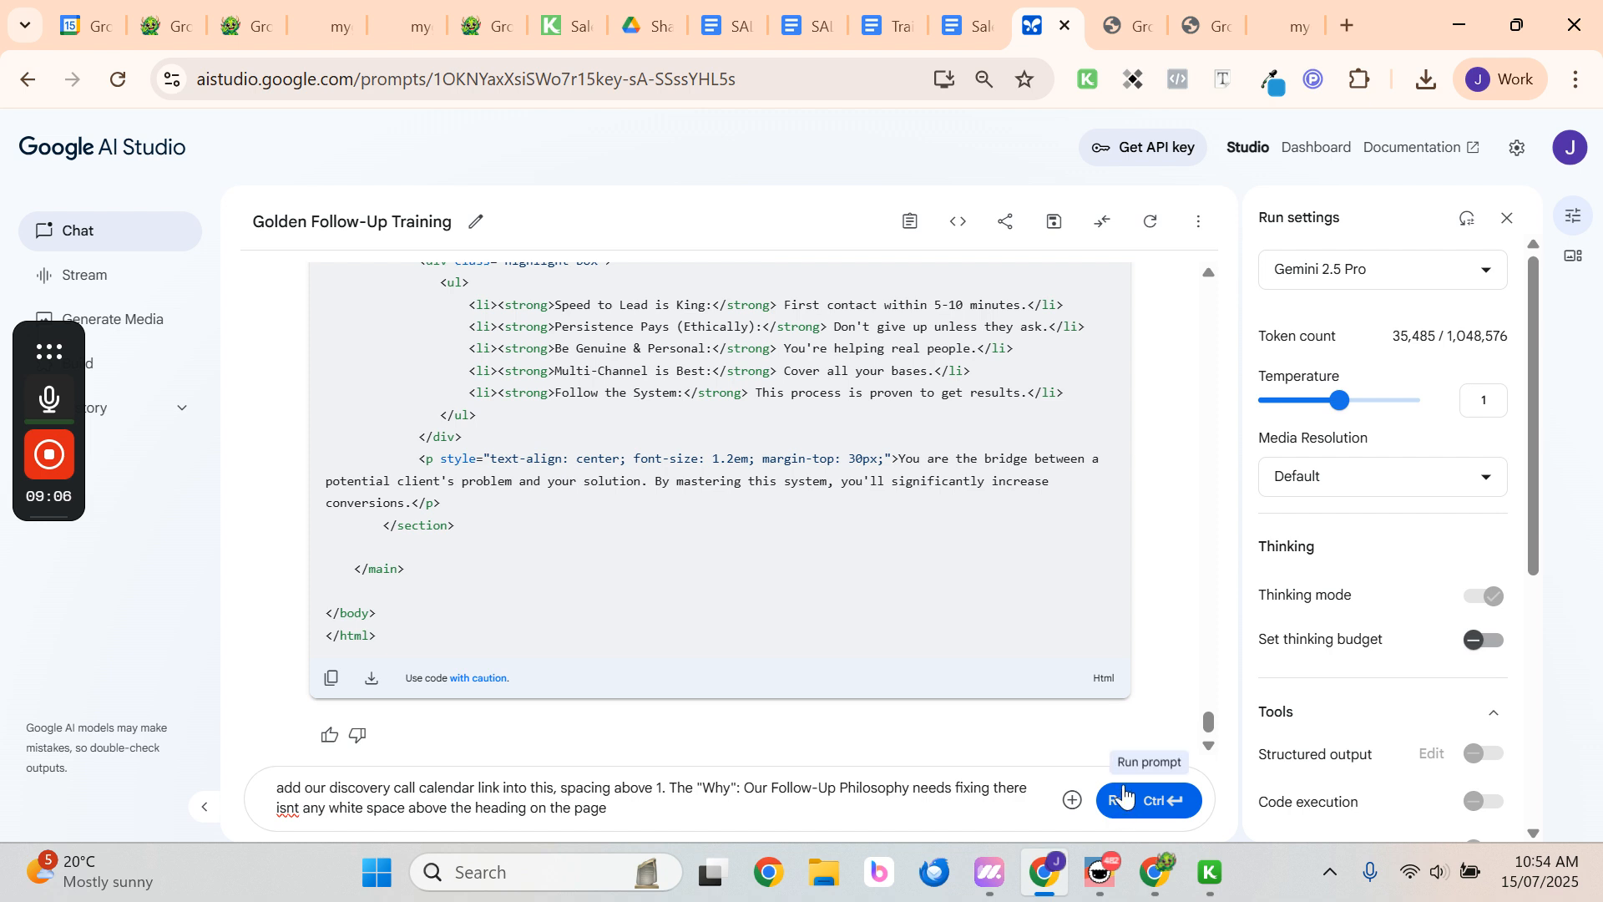
pyautogui.click(1123, 800)
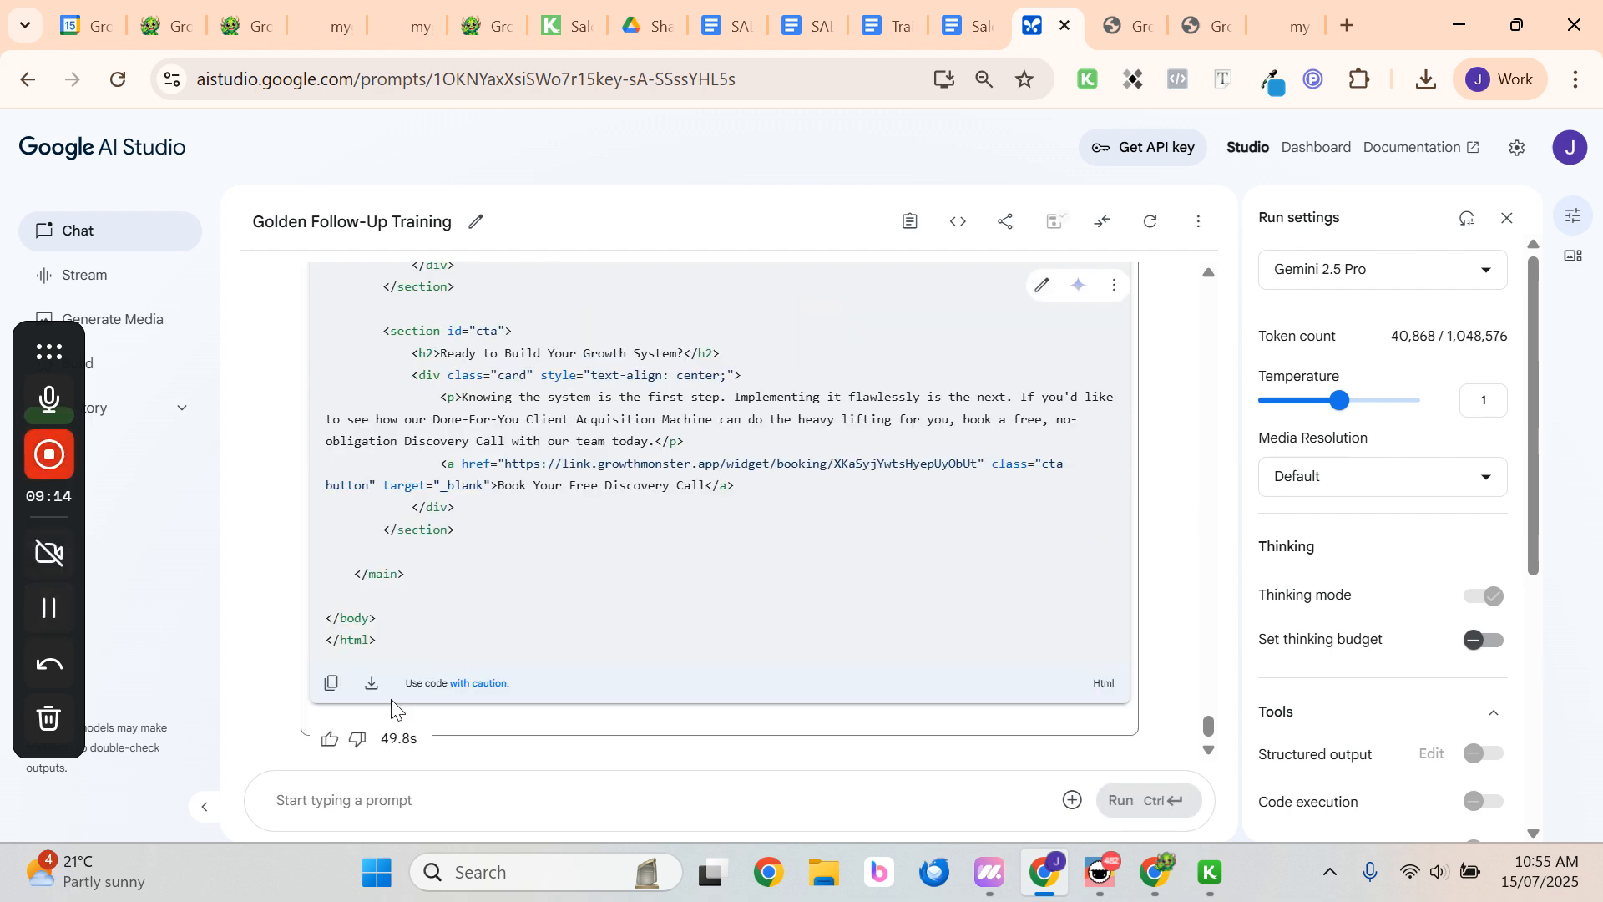
# Download the regenerated HTML guide, open it in the browser, and look through it down to the discovery call section
pyautogui.click(372, 683)
pyautogui.click(1430, 81)
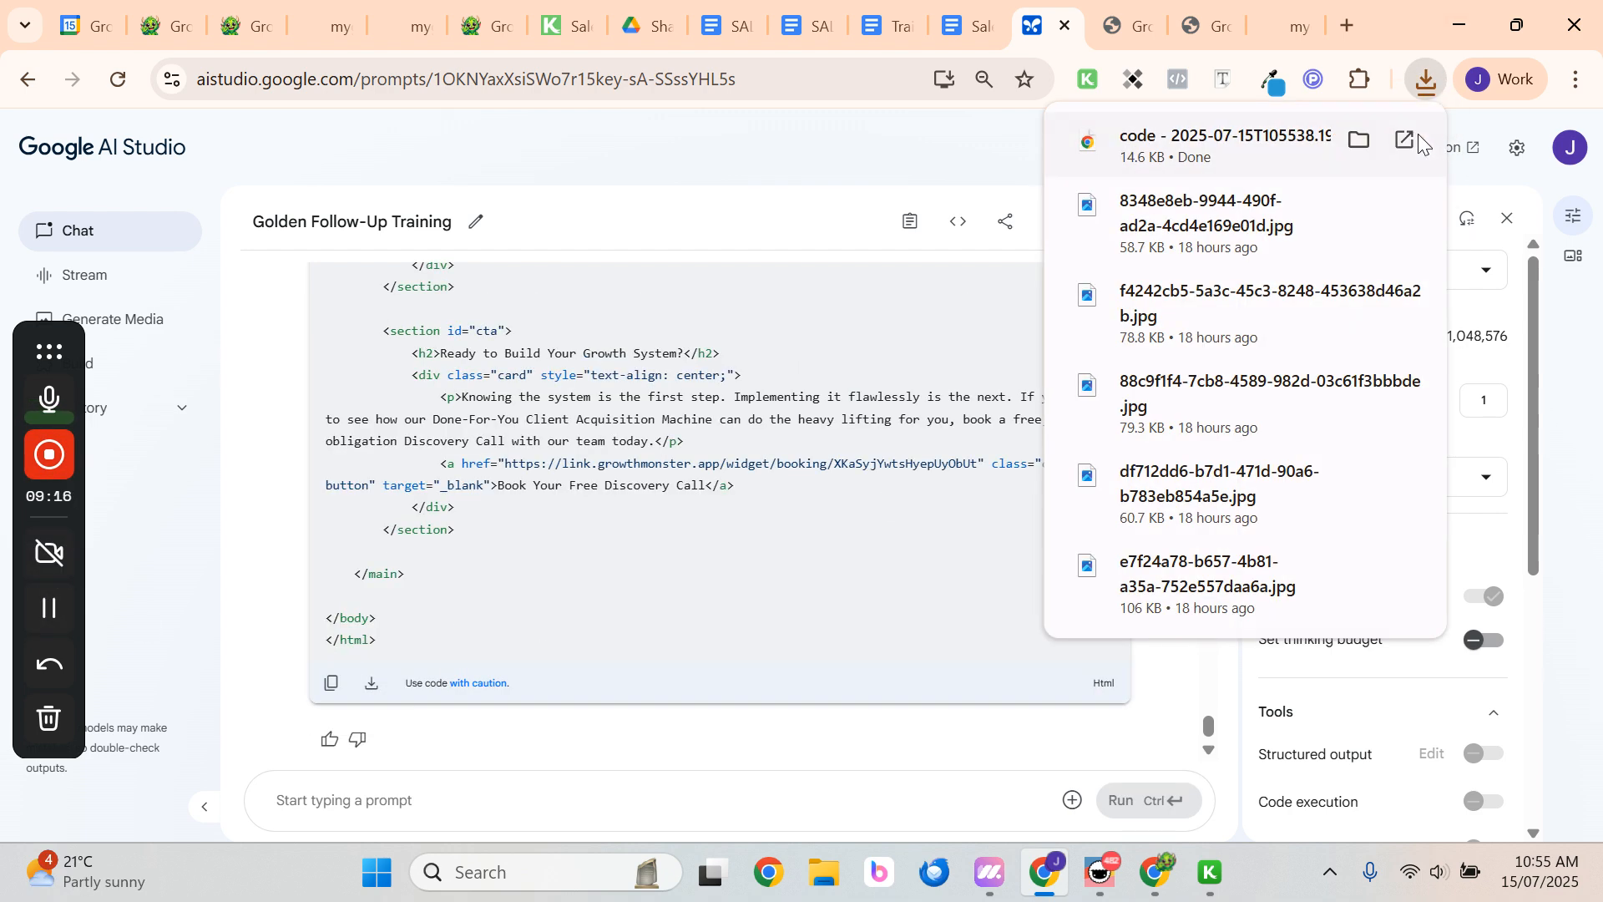
pyautogui.click(1408, 142)
pyautogui.scroll(-20, 571, 298)
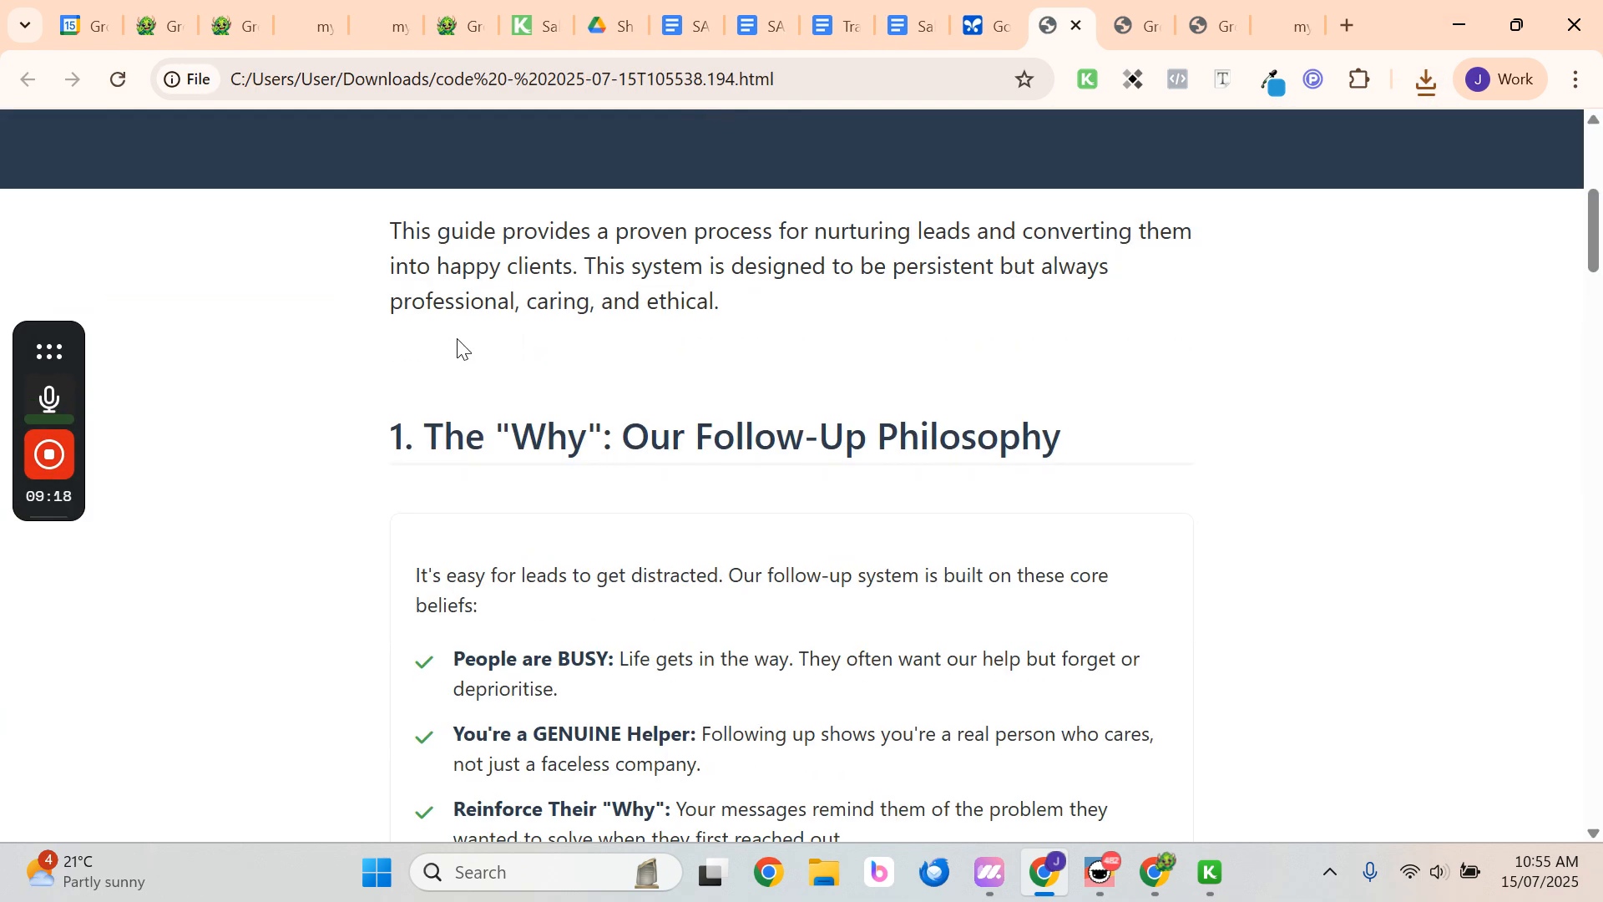
pyautogui.scroll(-10, 410, 346)
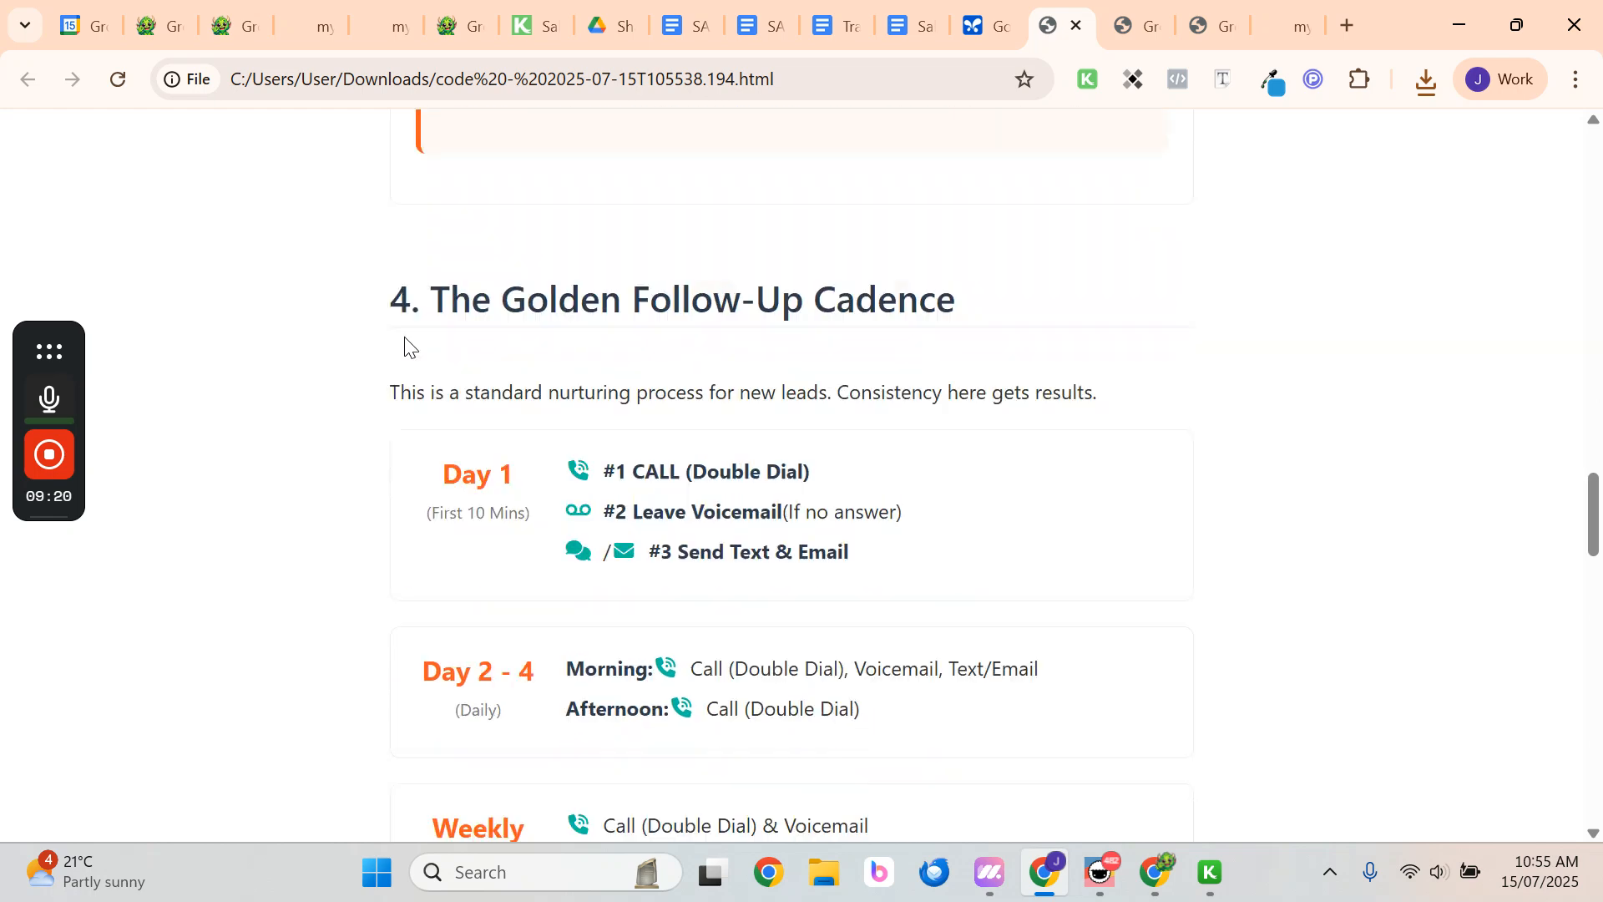
pyautogui.scroll(-6, 407, 347)
pyautogui.scroll(8, 404, 346)
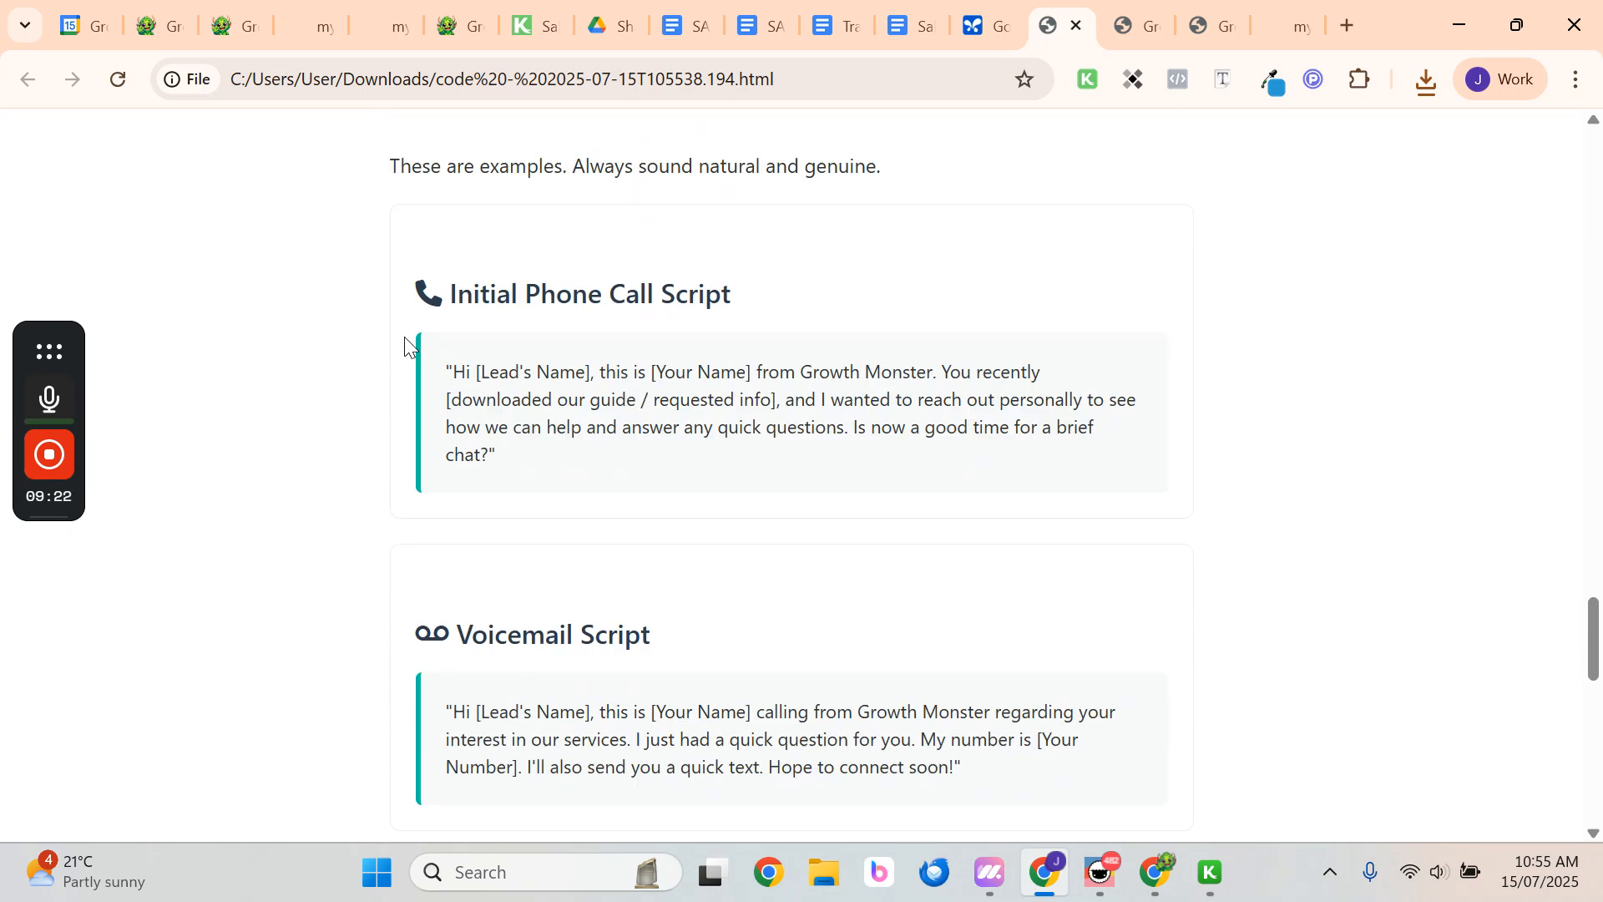
pyautogui.scroll(-15, 315, 338)
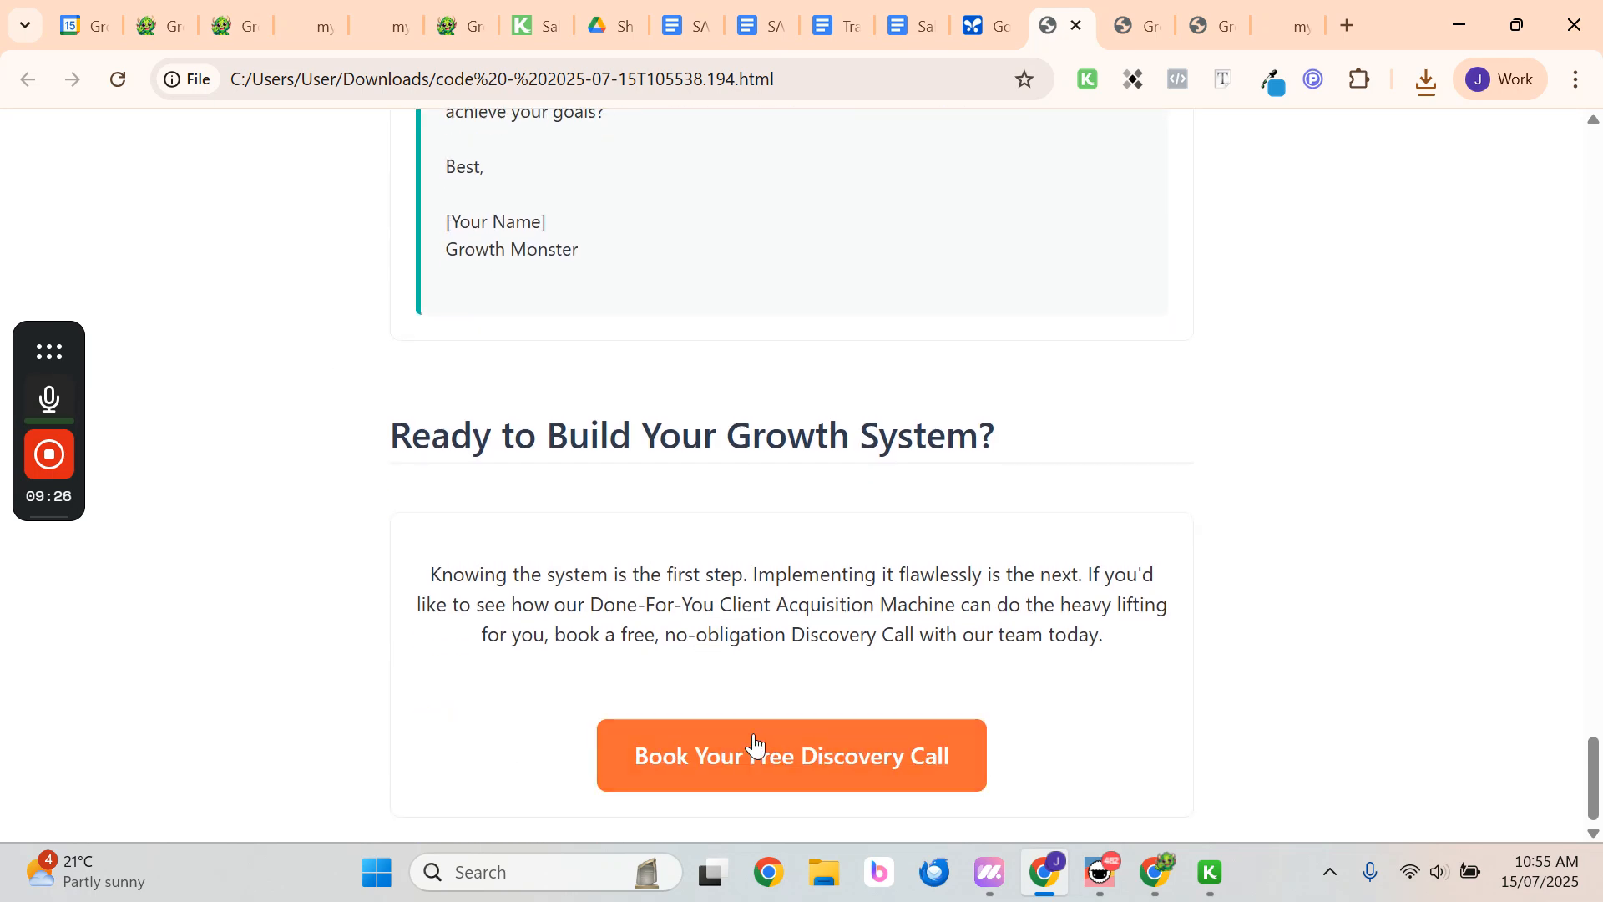
# Bring up the new guide's print preview and check the page layout through to the "Ready to Build Your Growth System?" page
pyautogui.click(1575, 81)
pyautogui.click(1265, 640)
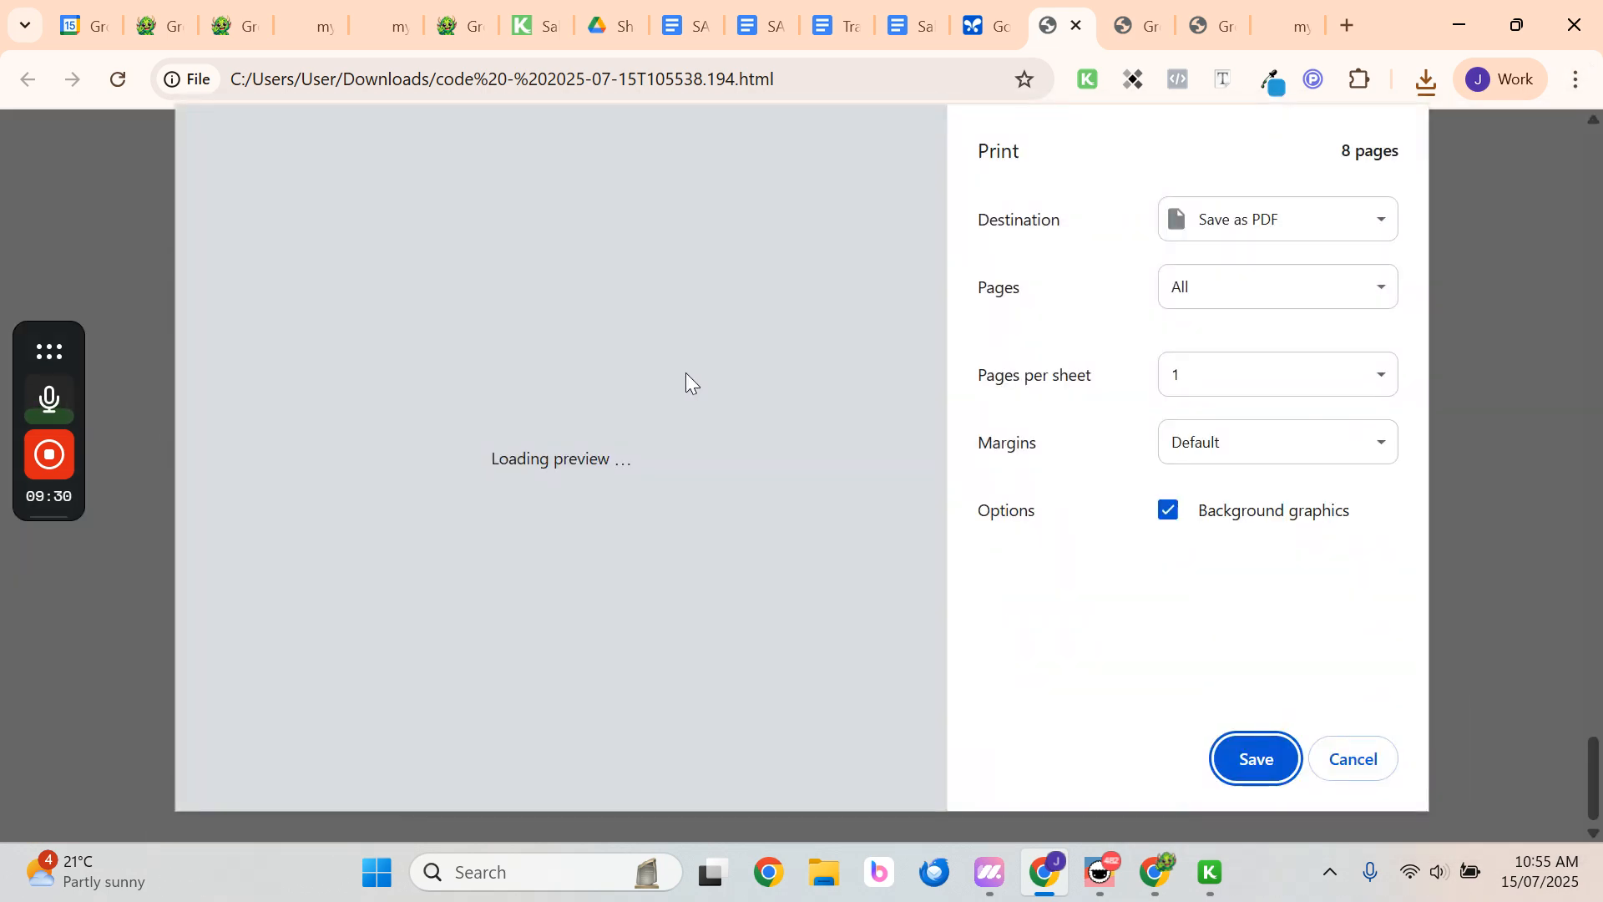
pyautogui.scroll(-4, 640, 357)
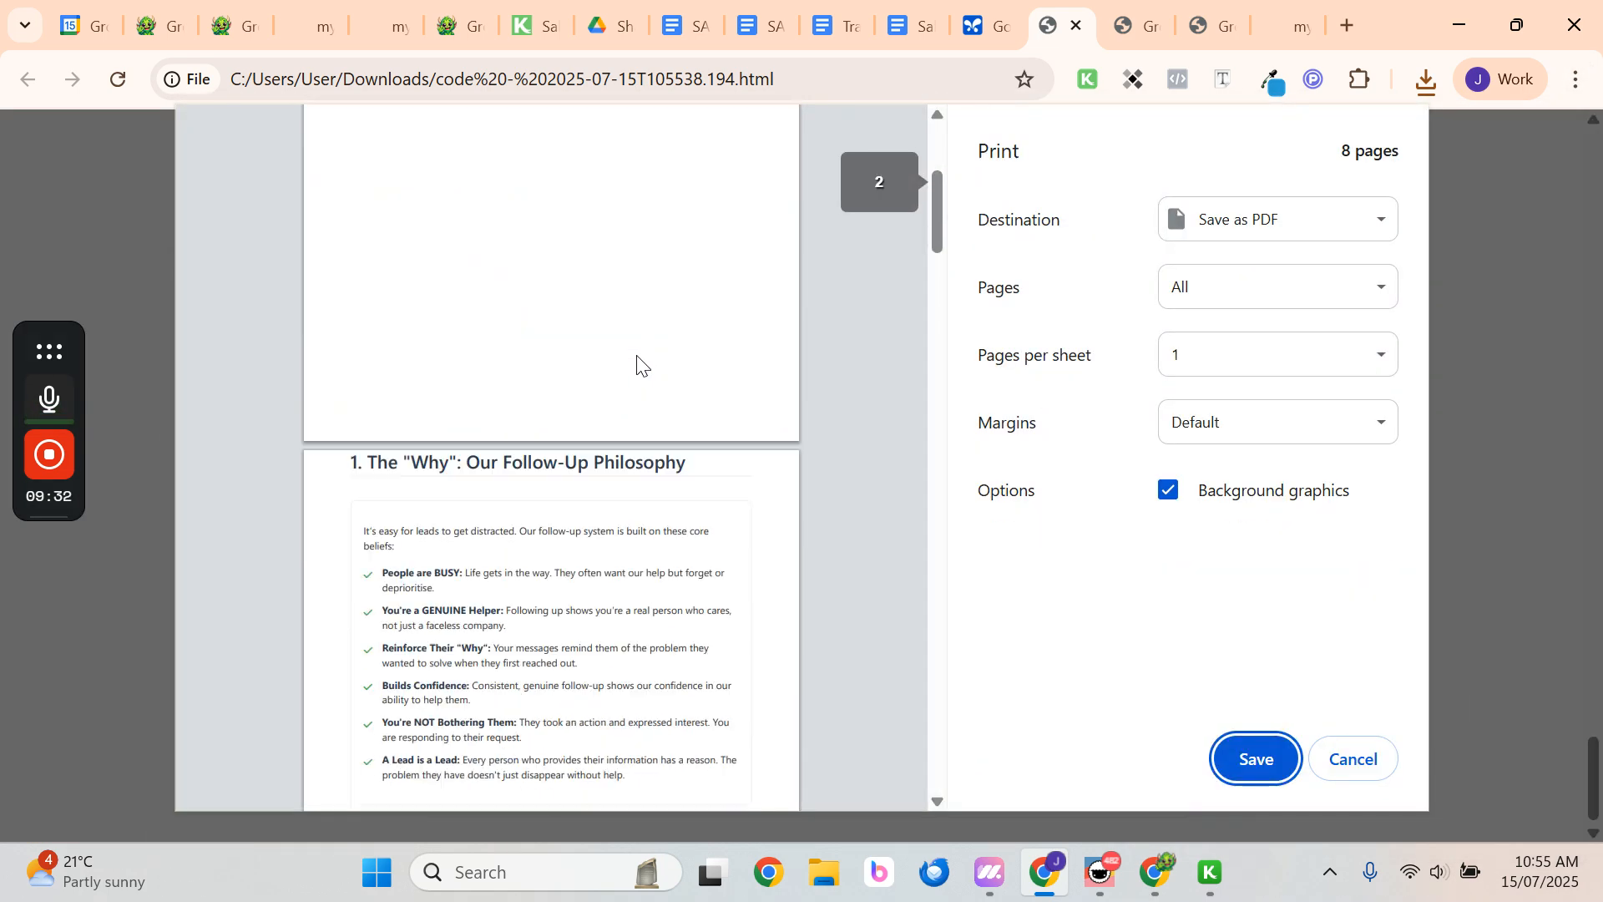
pyautogui.scroll(4, 594, 384)
pyautogui.scroll(-6, 458, 355)
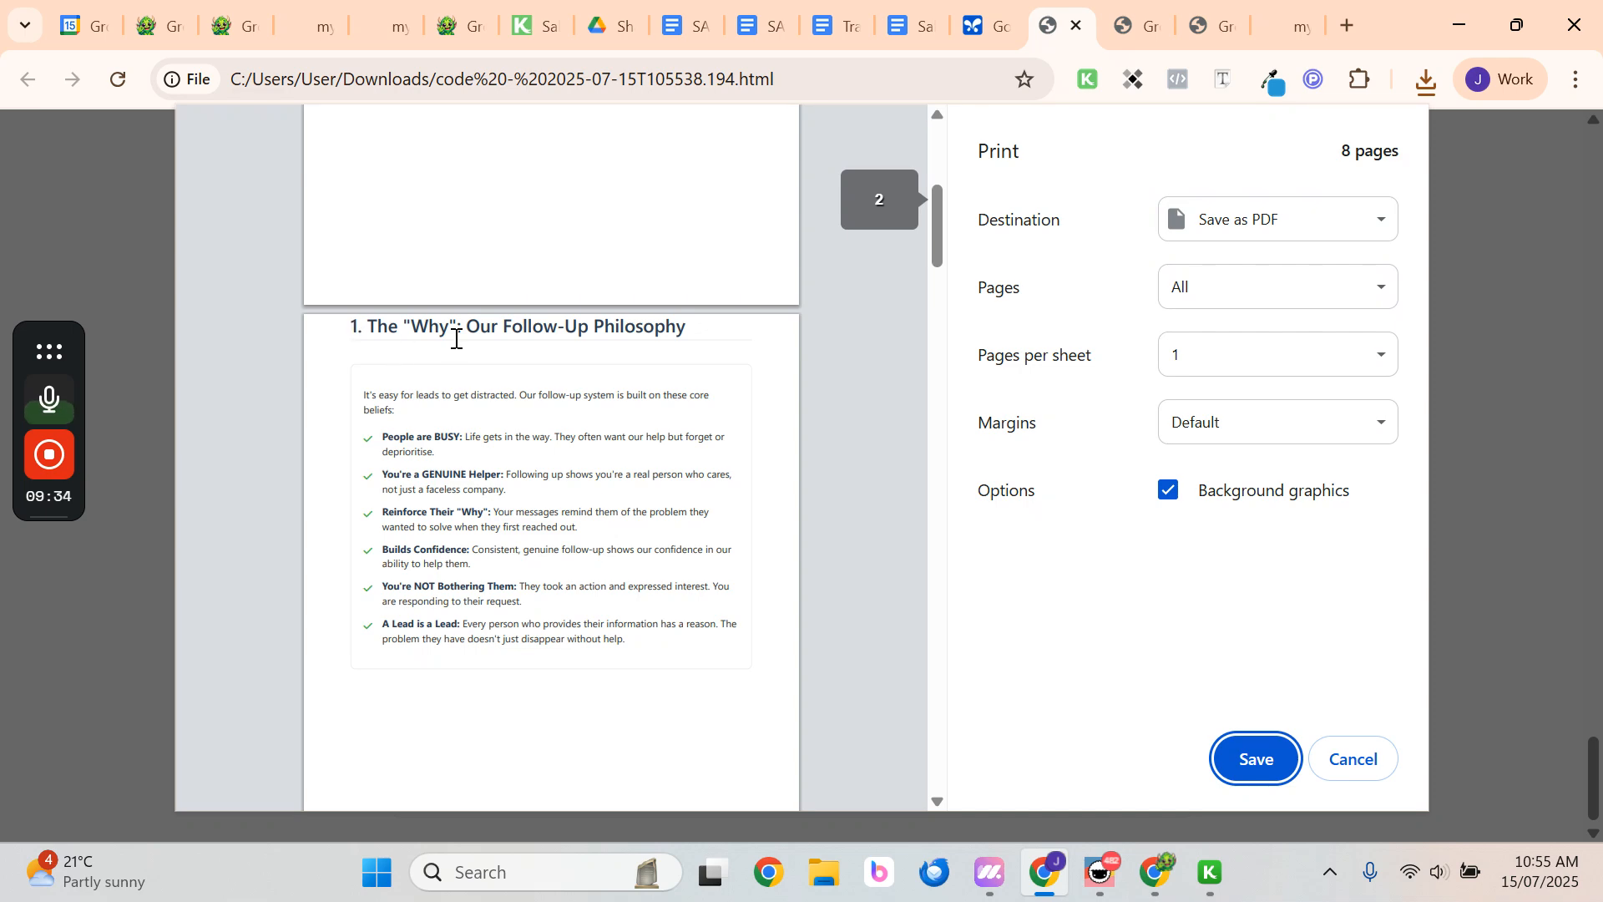
pyautogui.scroll(-13, 465, 351)
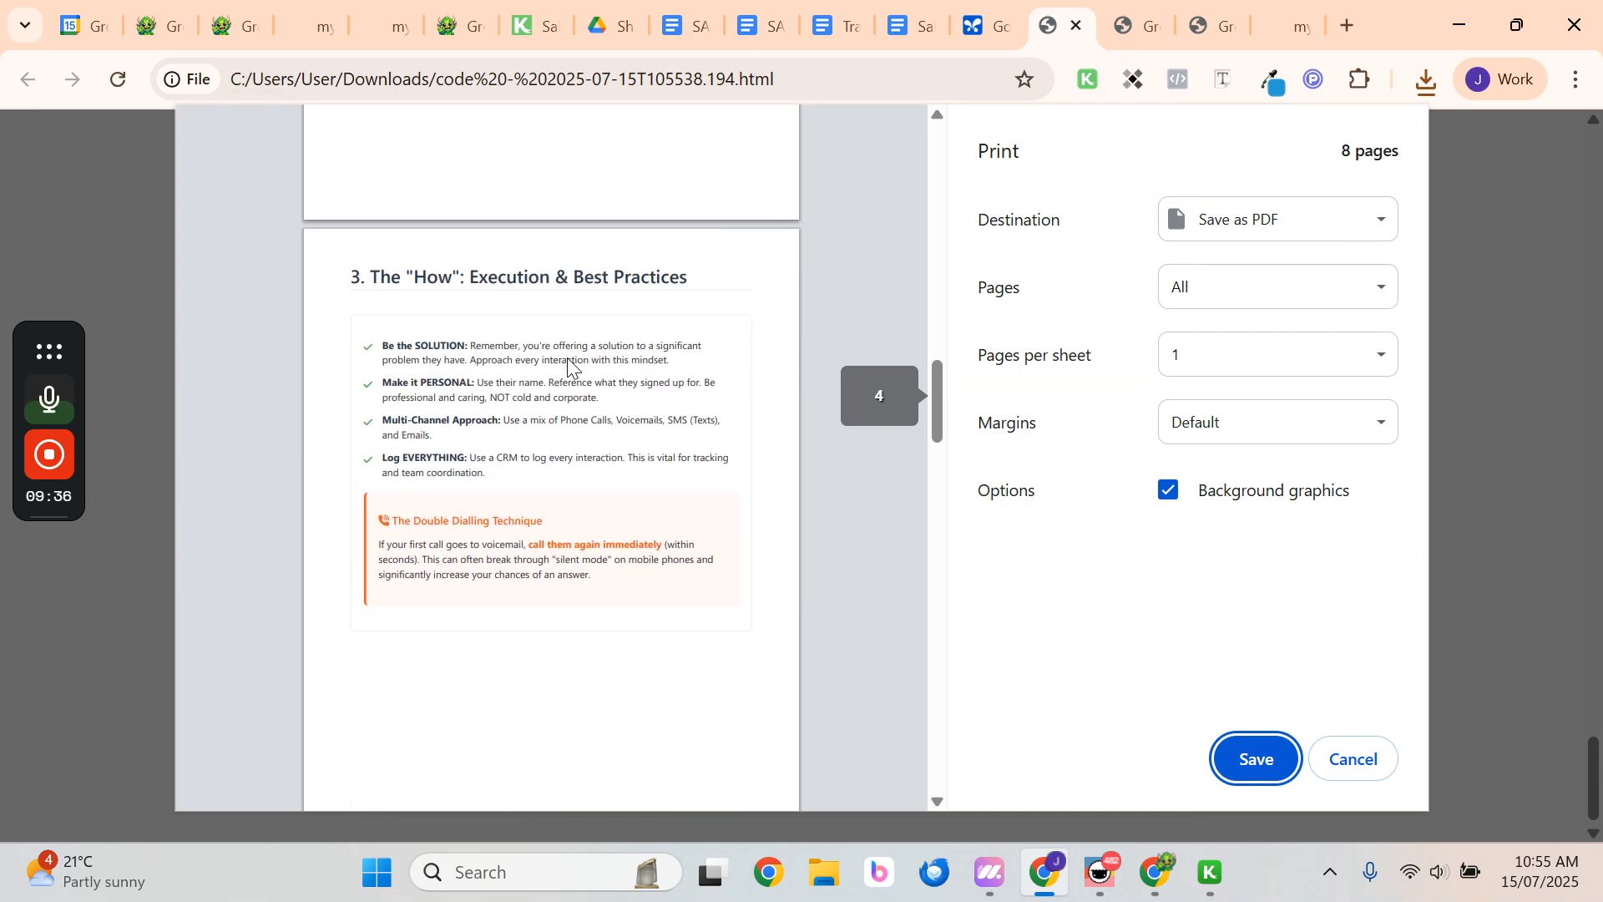
pyautogui.scroll(-18, 568, 359)
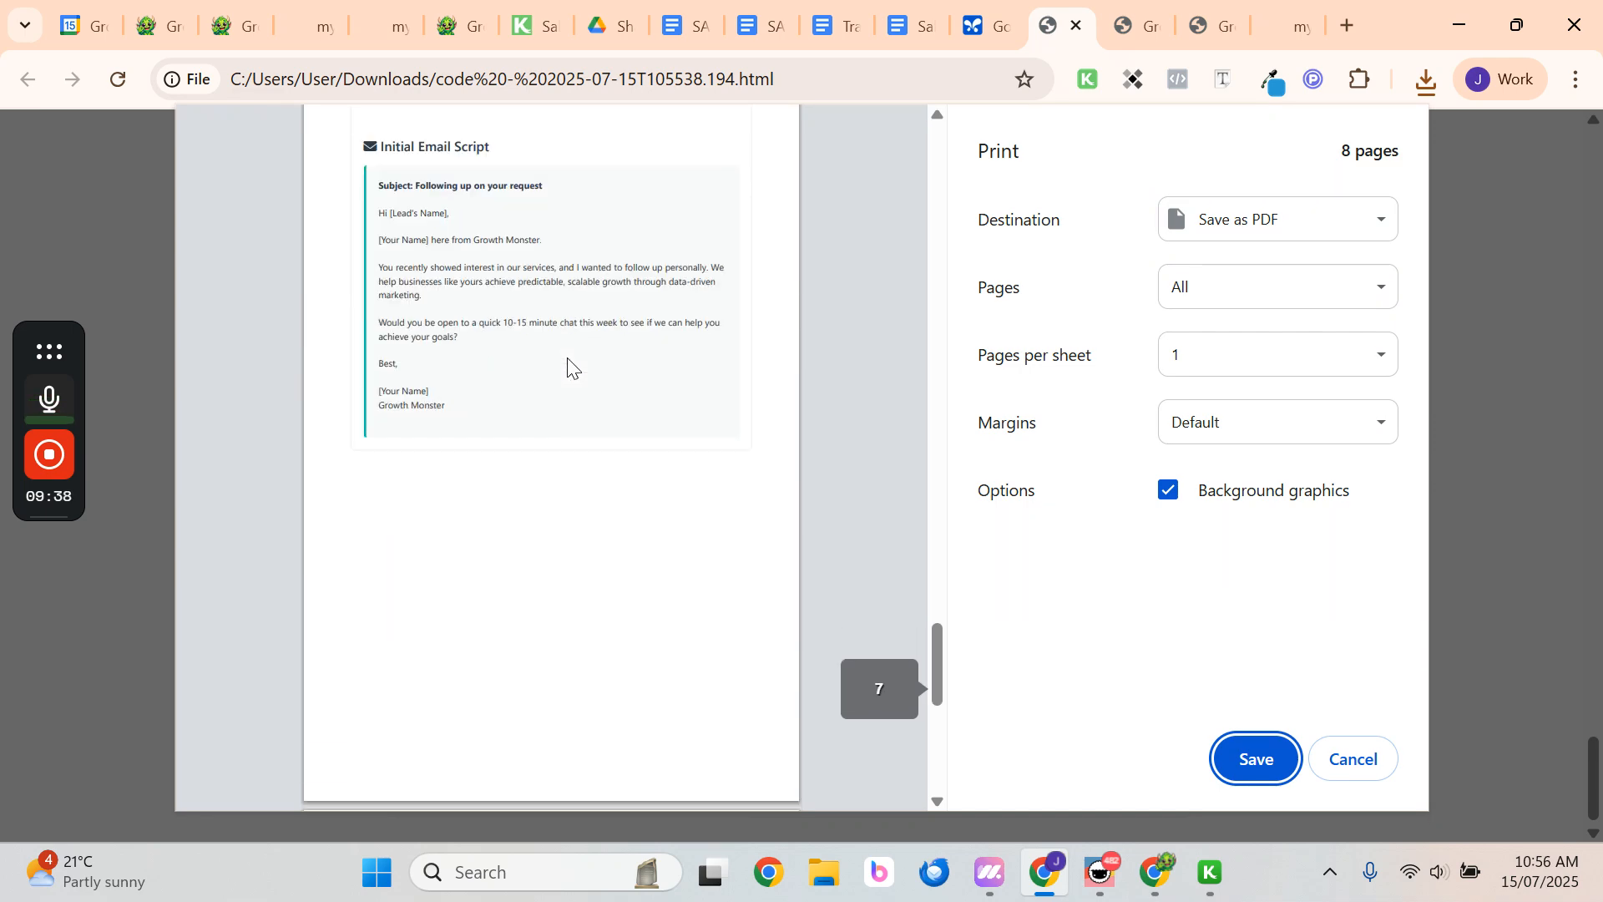
pyautogui.scroll(-5, 571, 360)
pyautogui.scroll(5, 561, 430)
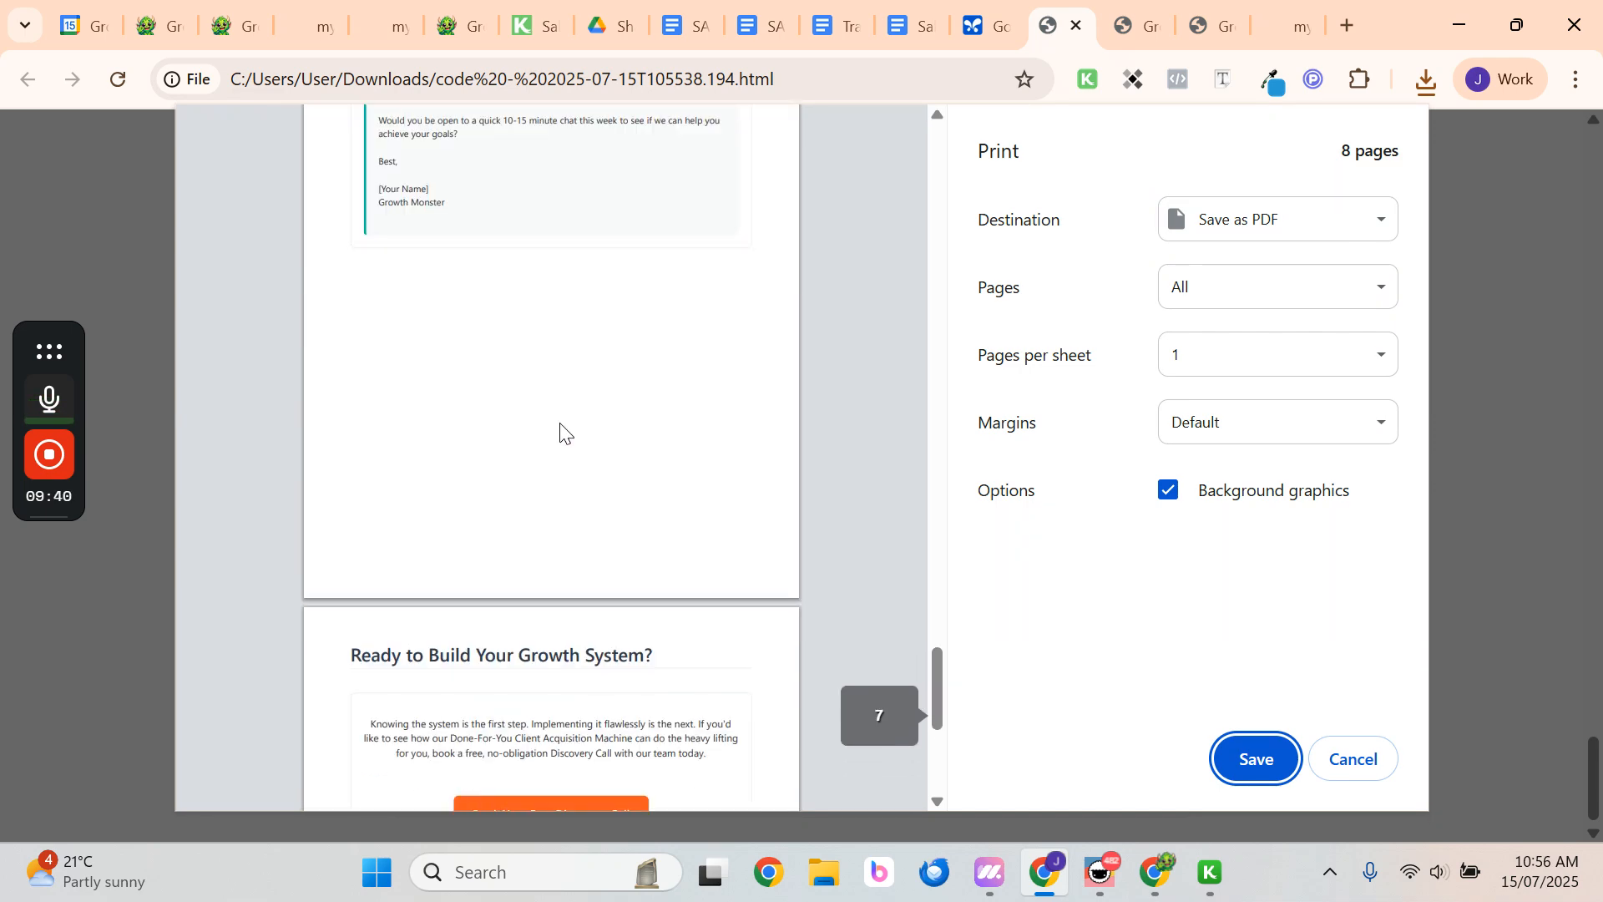
pyautogui.scroll(-5, 560, 430)
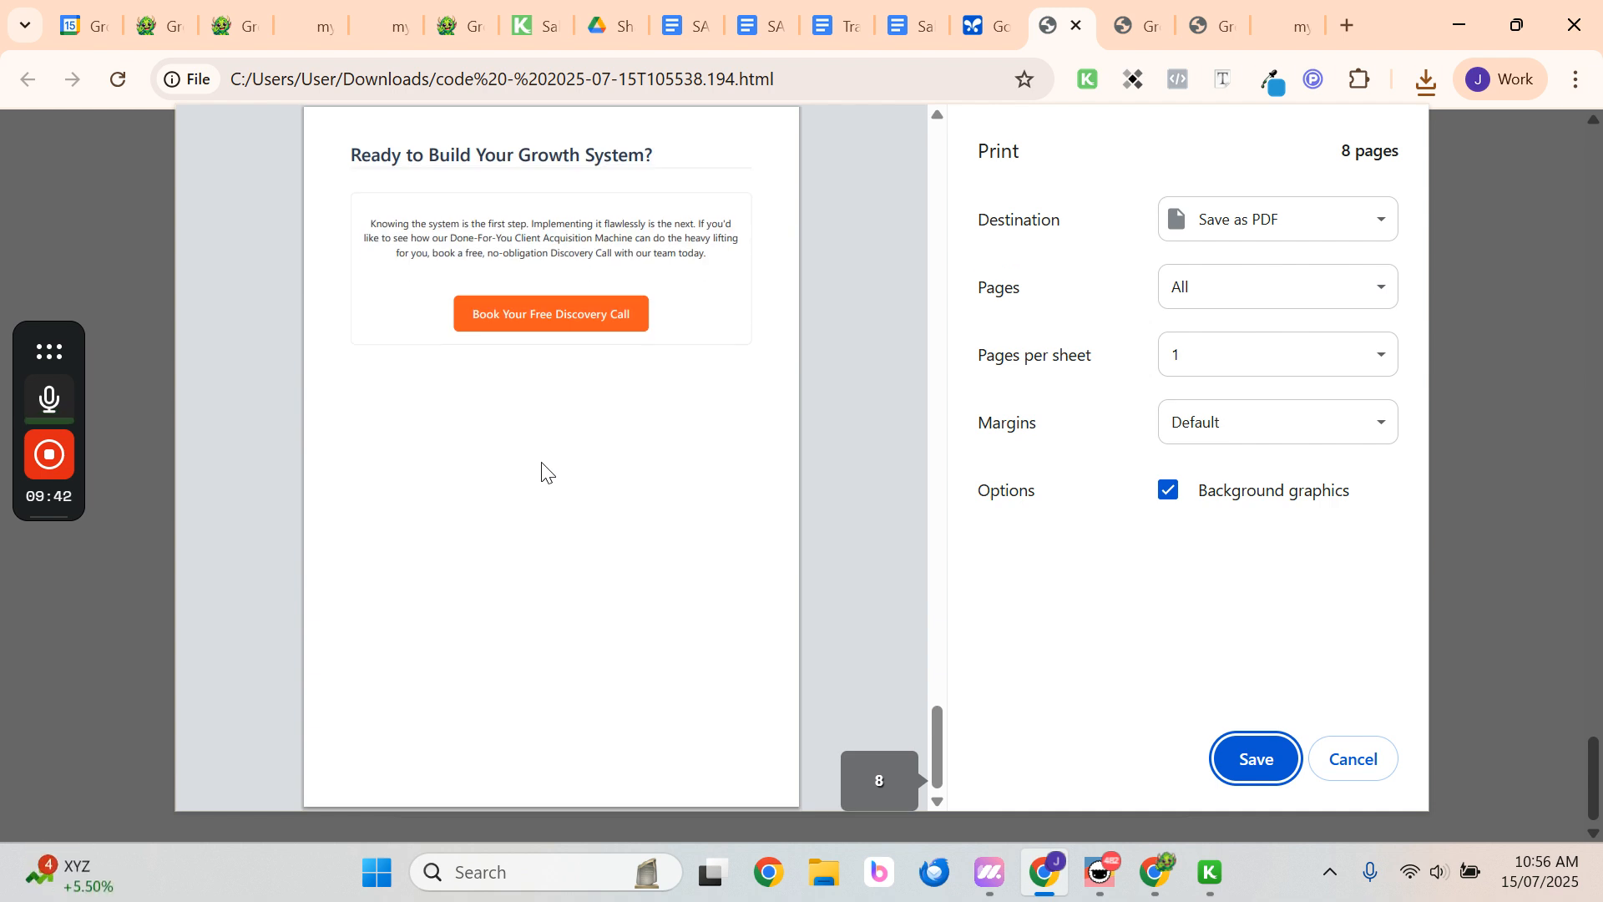
pyautogui.scroll(8, 545, 467)
pyautogui.scroll(-5, 543, 471)
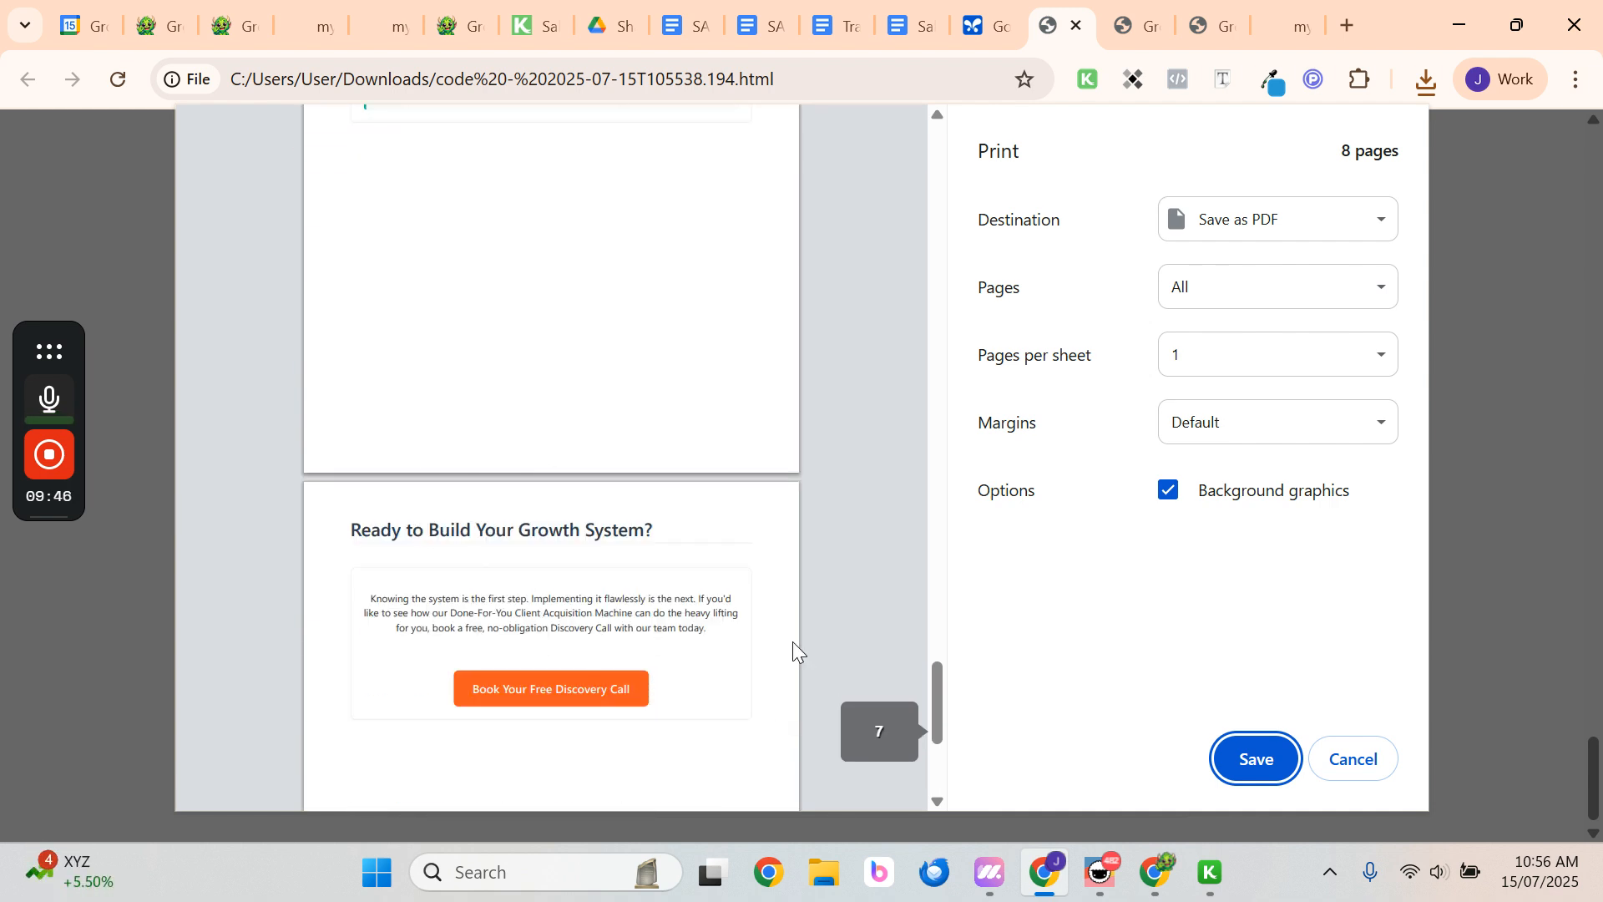
# Recheck the preview's first two pages for spacing above the intro text and the "Why" heading, and cancel printing
pyautogui.scroll(20, 641, 469)
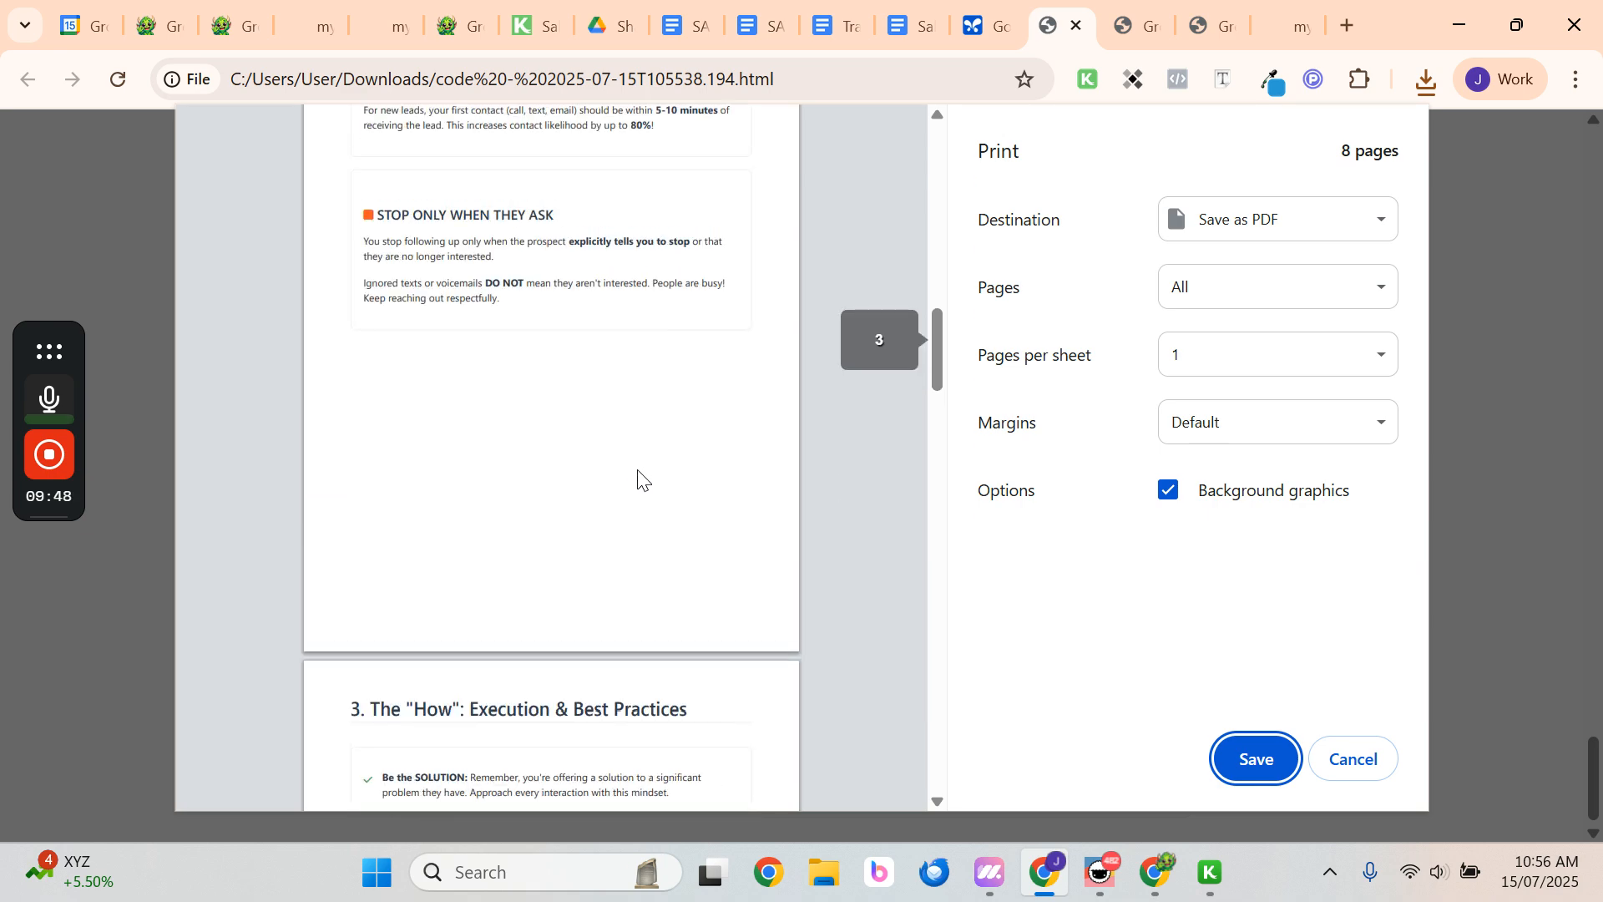
pyautogui.scroll(9, 641, 469)
pyautogui.scroll(-4, 625, 470)
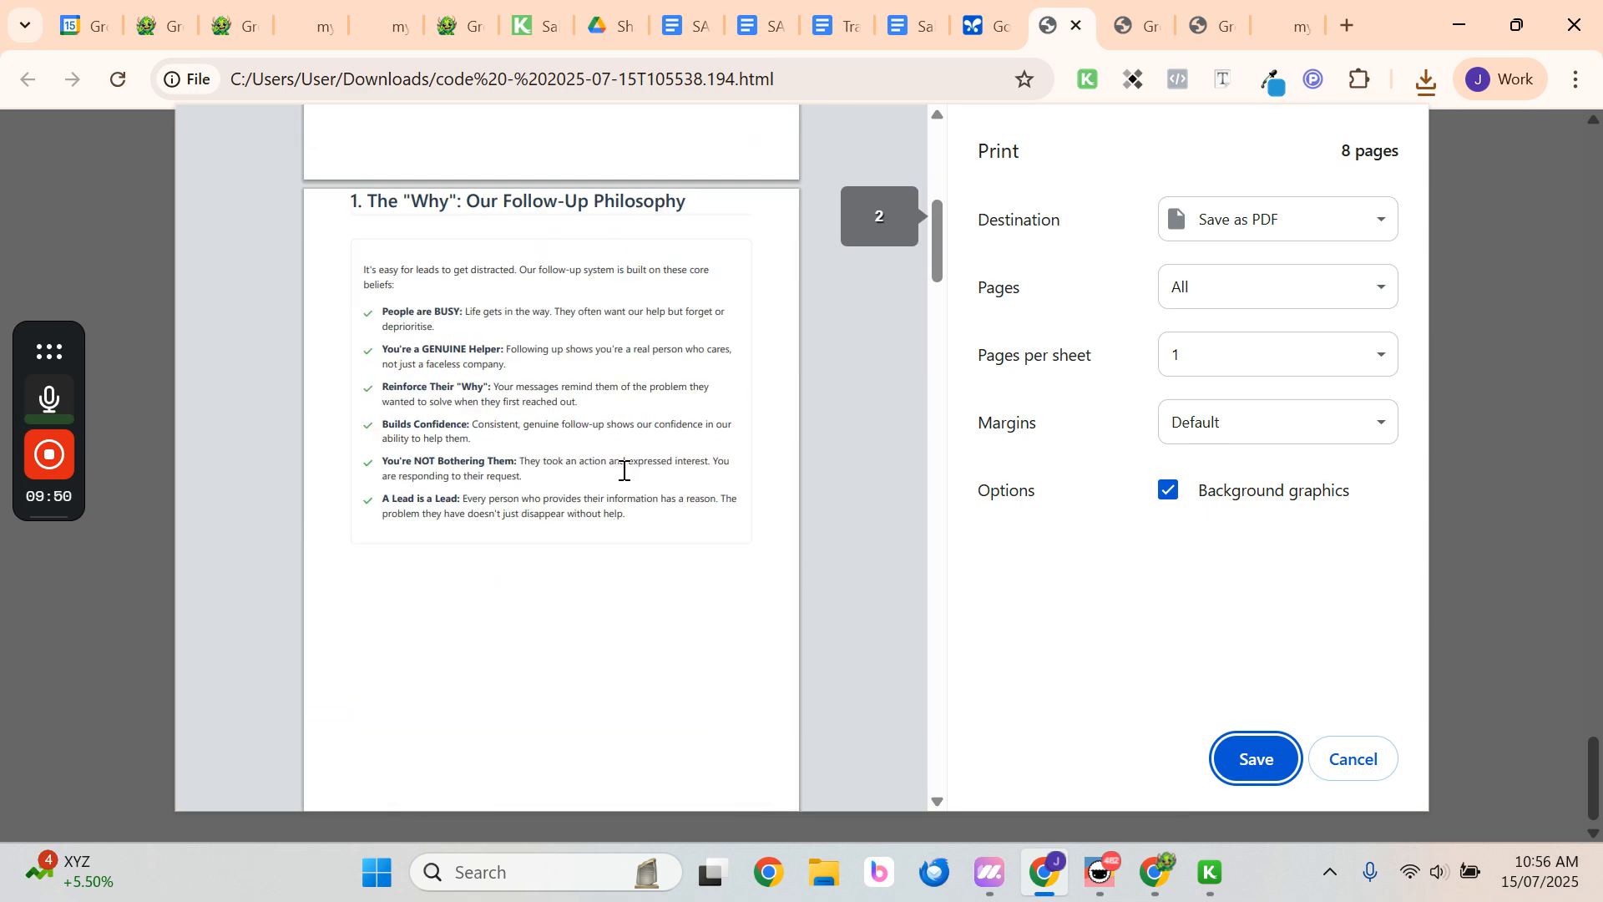
pyautogui.scroll(4, 590, 470)
pyautogui.scroll(-5, 589, 470)
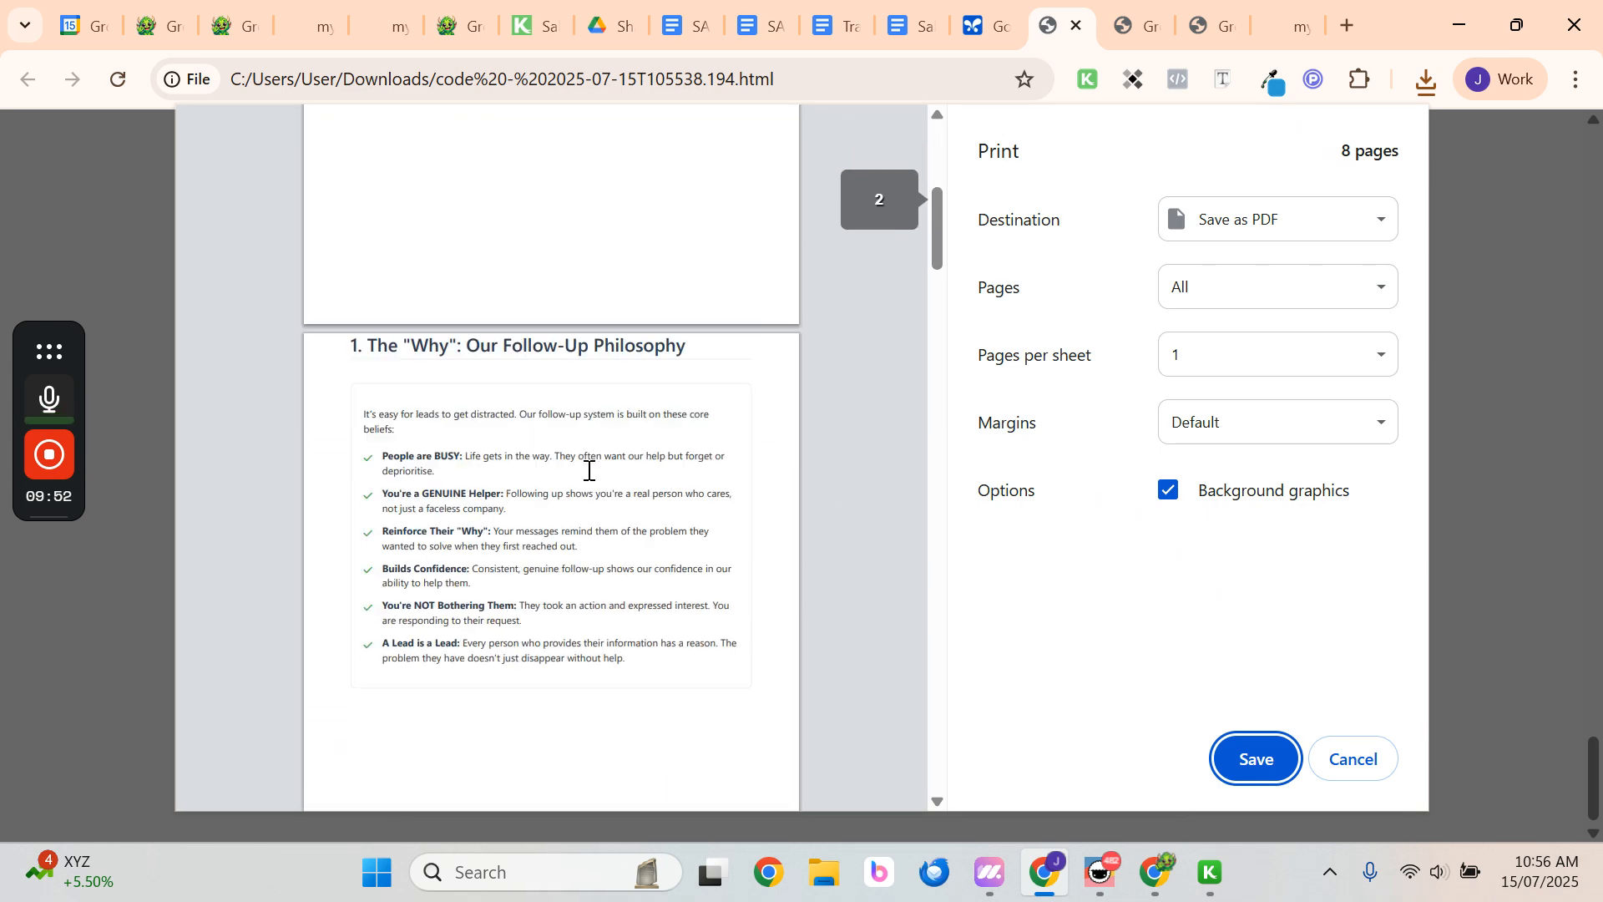
pyautogui.scroll(3, 589, 470)
pyautogui.scroll(3, 588, 470)
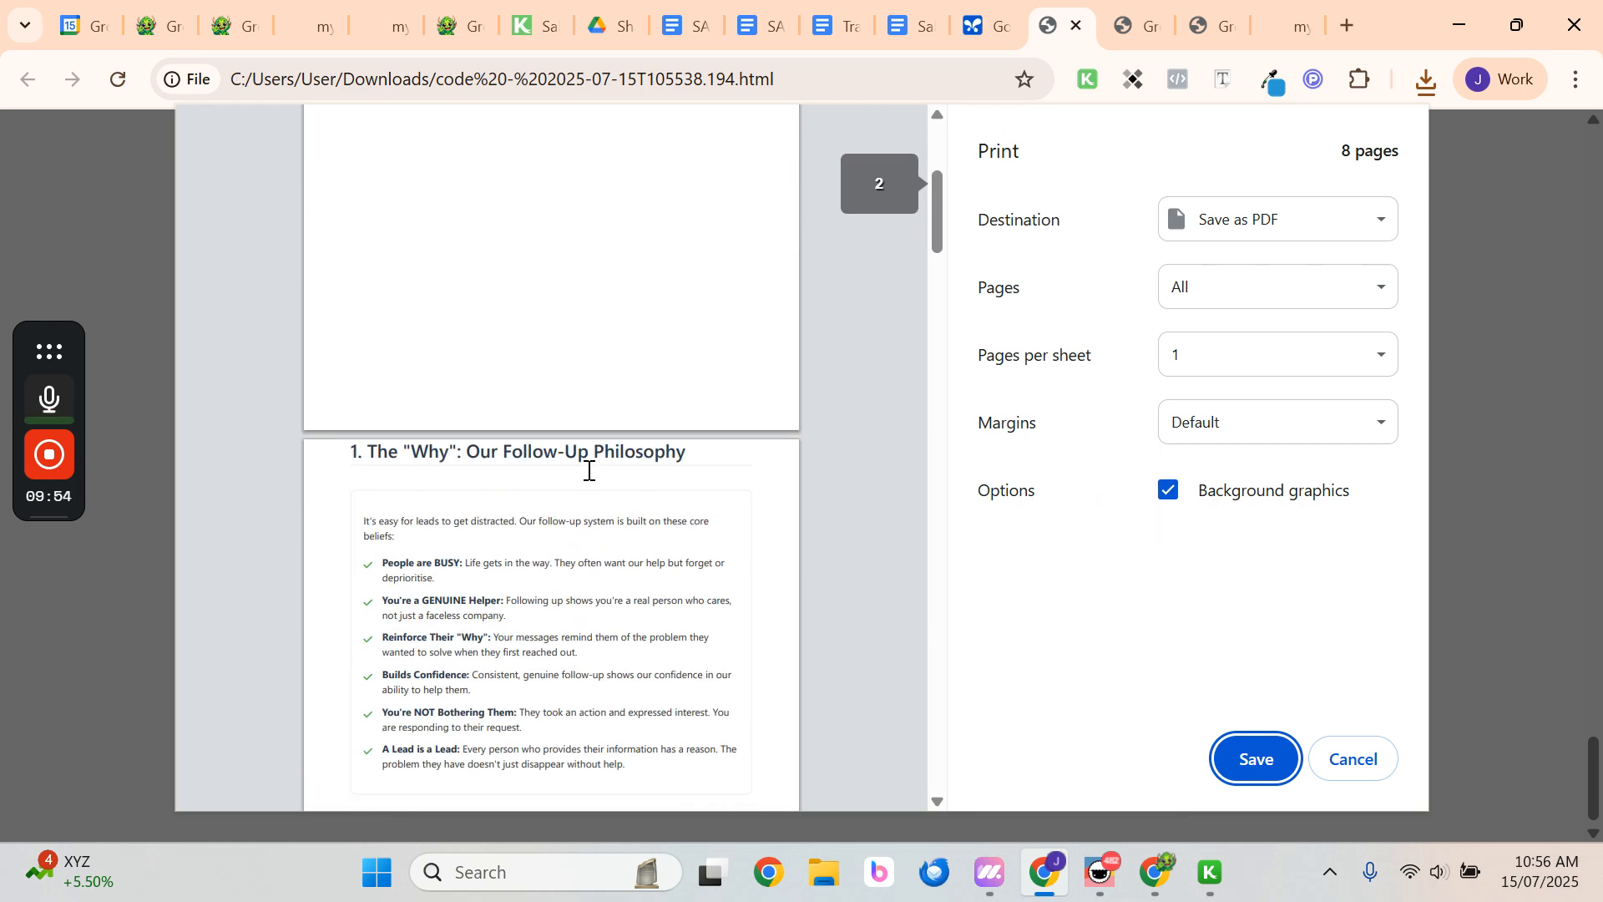
pyautogui.scroll(6, 589, 469)
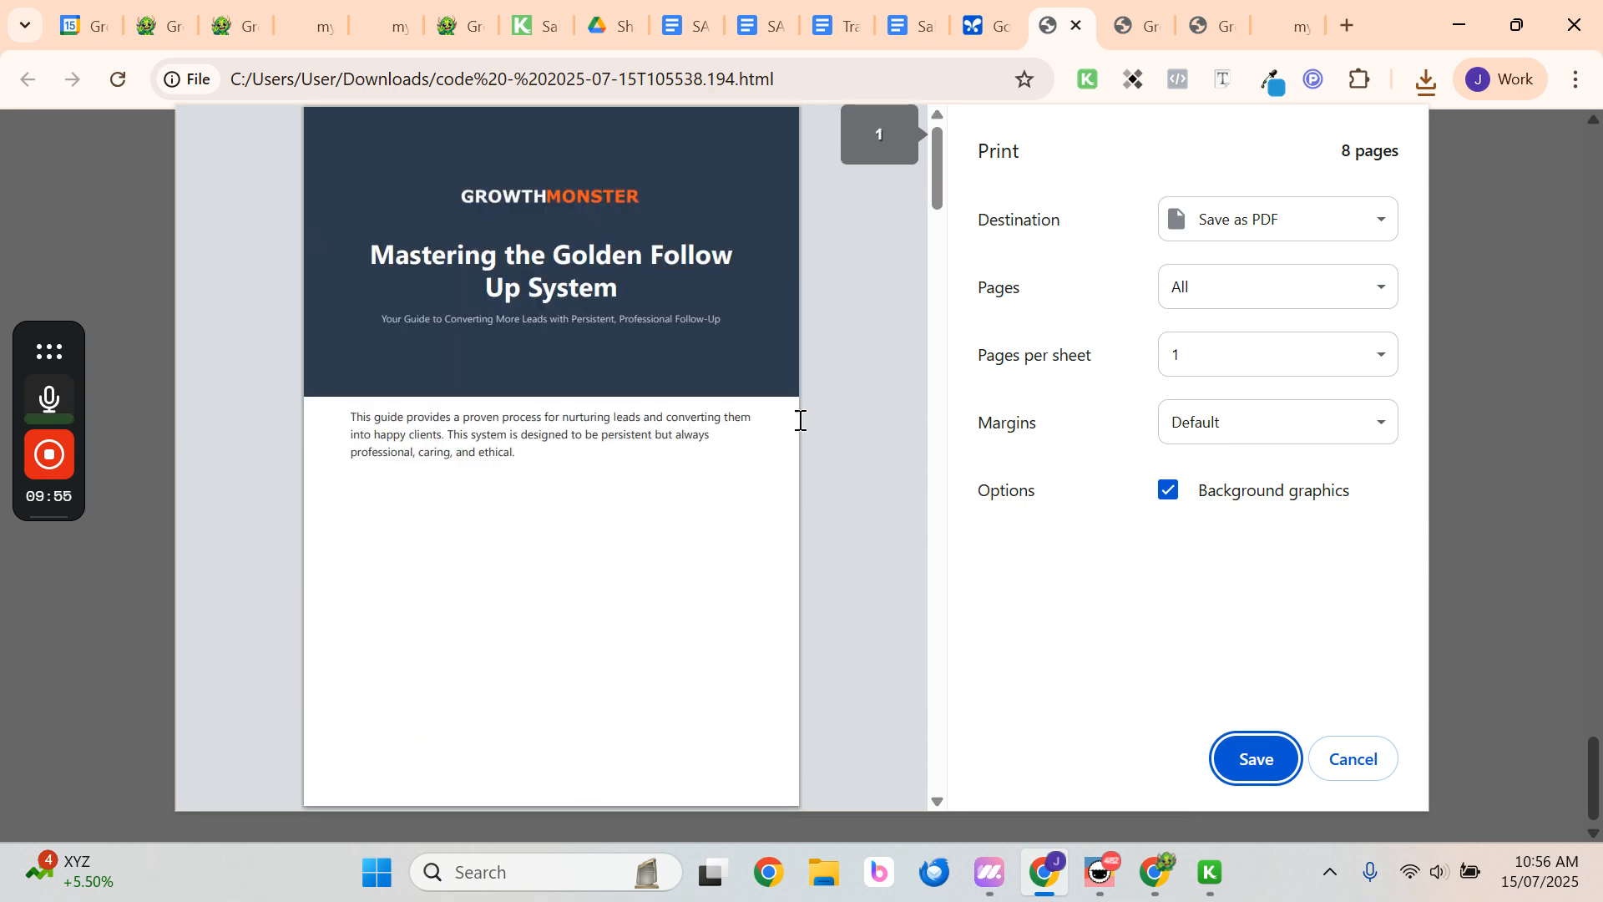
pyautogui.click(1359, 761)
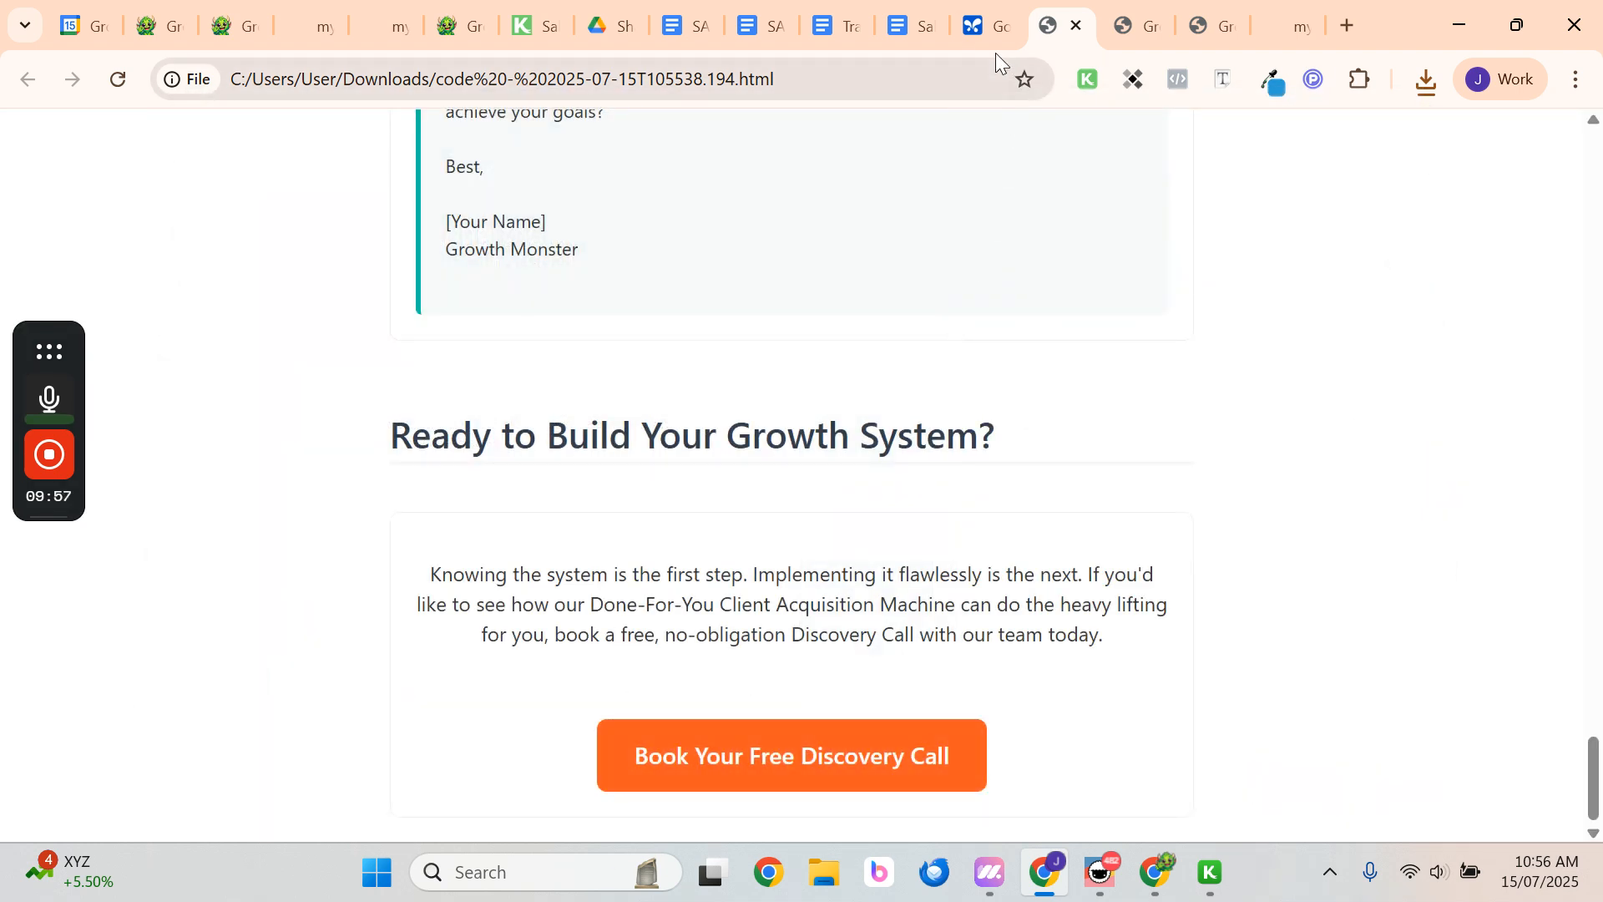
# Enter the follow-up prompt "need more spacing above, 1. The "Why": Our Follow-Up Philosophy heading." in the Golden Follow-Up Training chat
pyautogui.click(989, 27)
pyautogui.click(608, 801)
pyautogui.write('need more spacing above,')
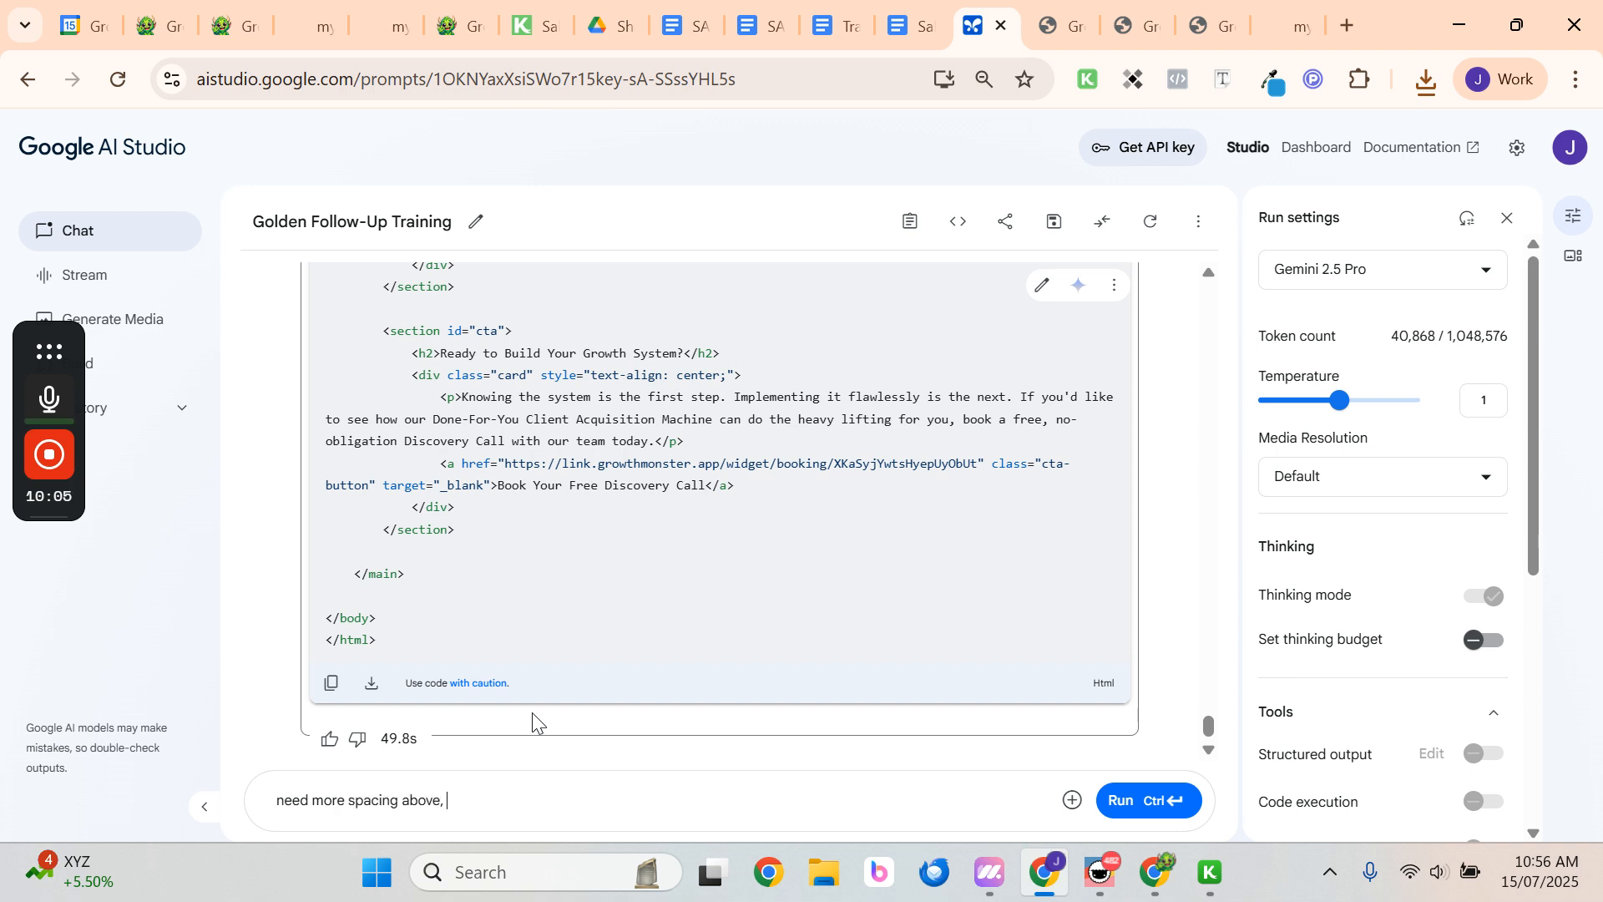
pyautogui.write('1. The "Why": Our Follow-Up Philosophy')
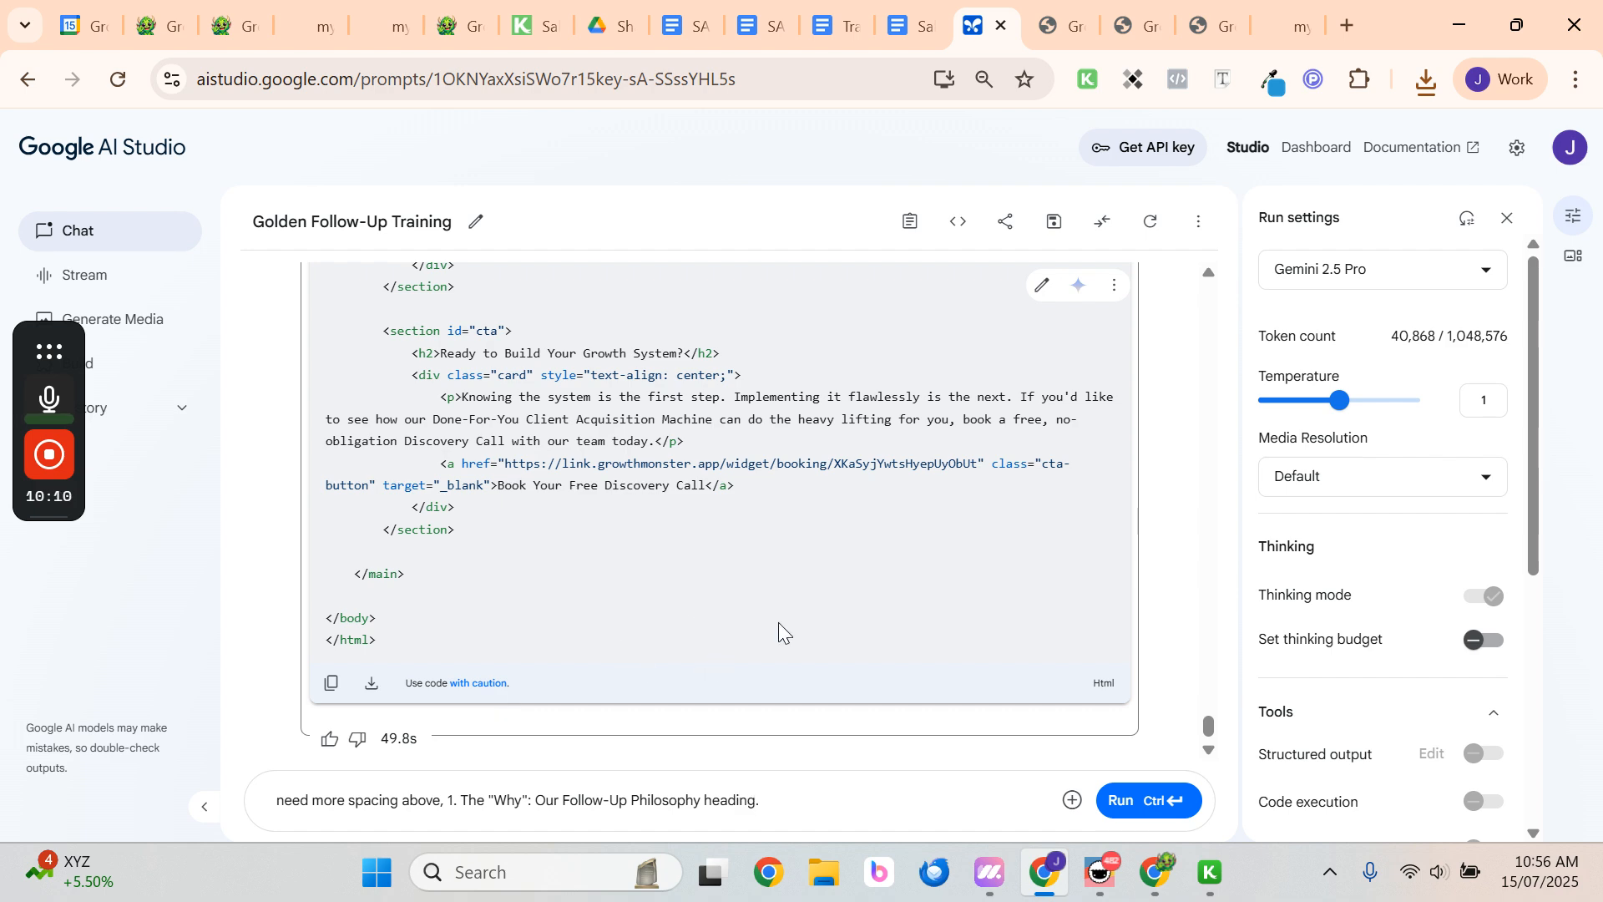
# Locate the "Ready to Build Your Growth System?" heading in the downloaded HTML guide
pyautogui.click(1299, 31)
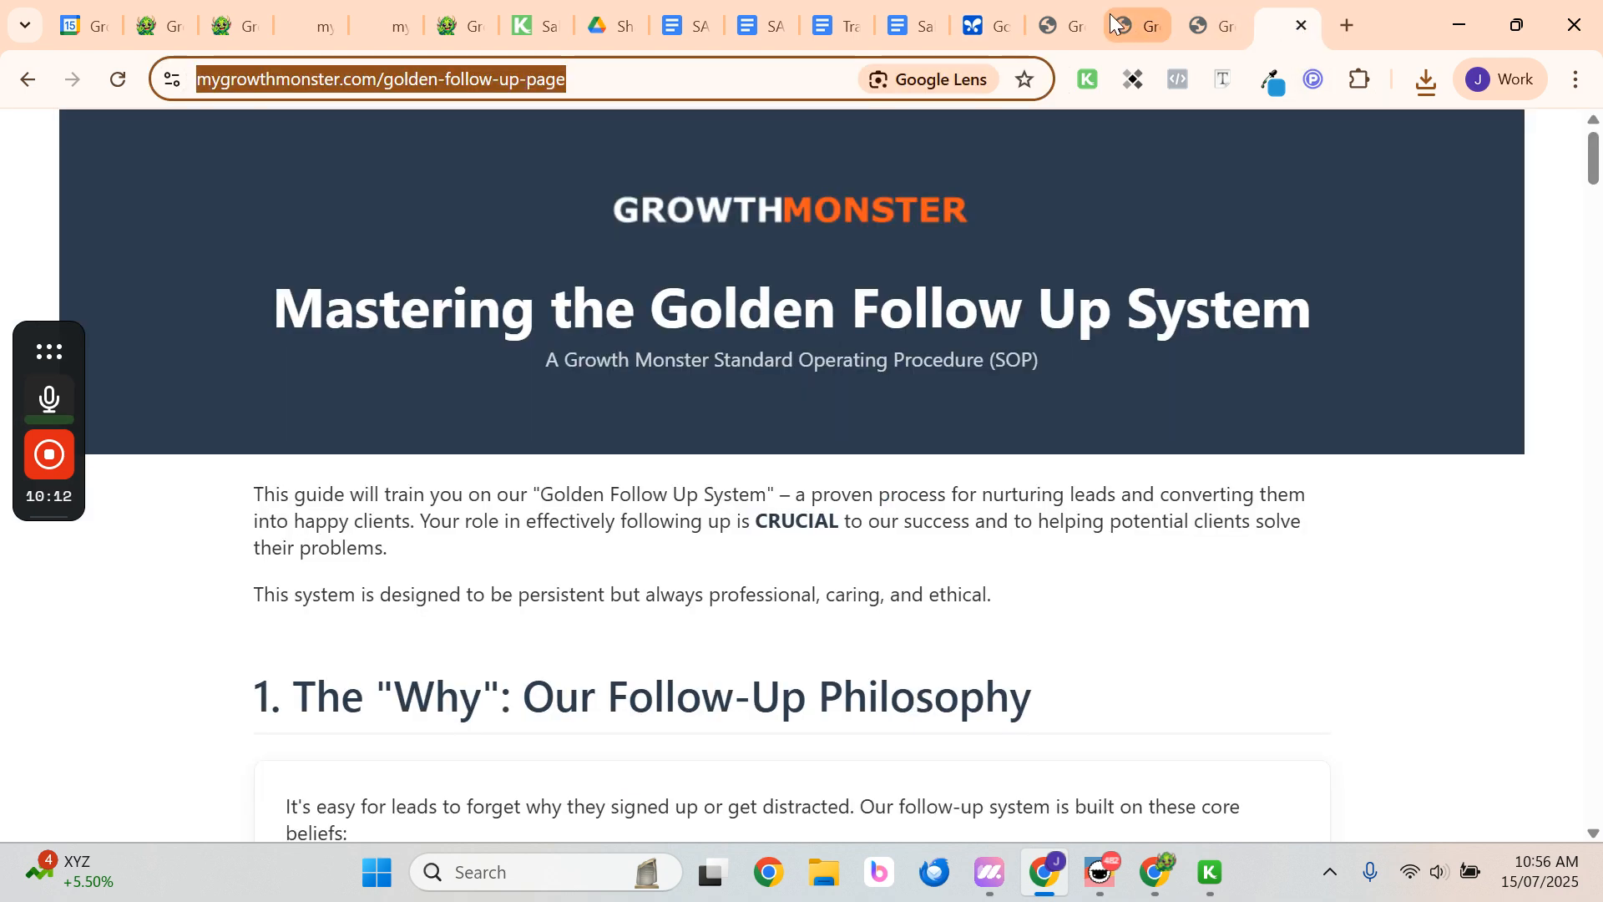
pyautogui.click(1062, 25)
pyautogui.scroll(10, 778, 430)
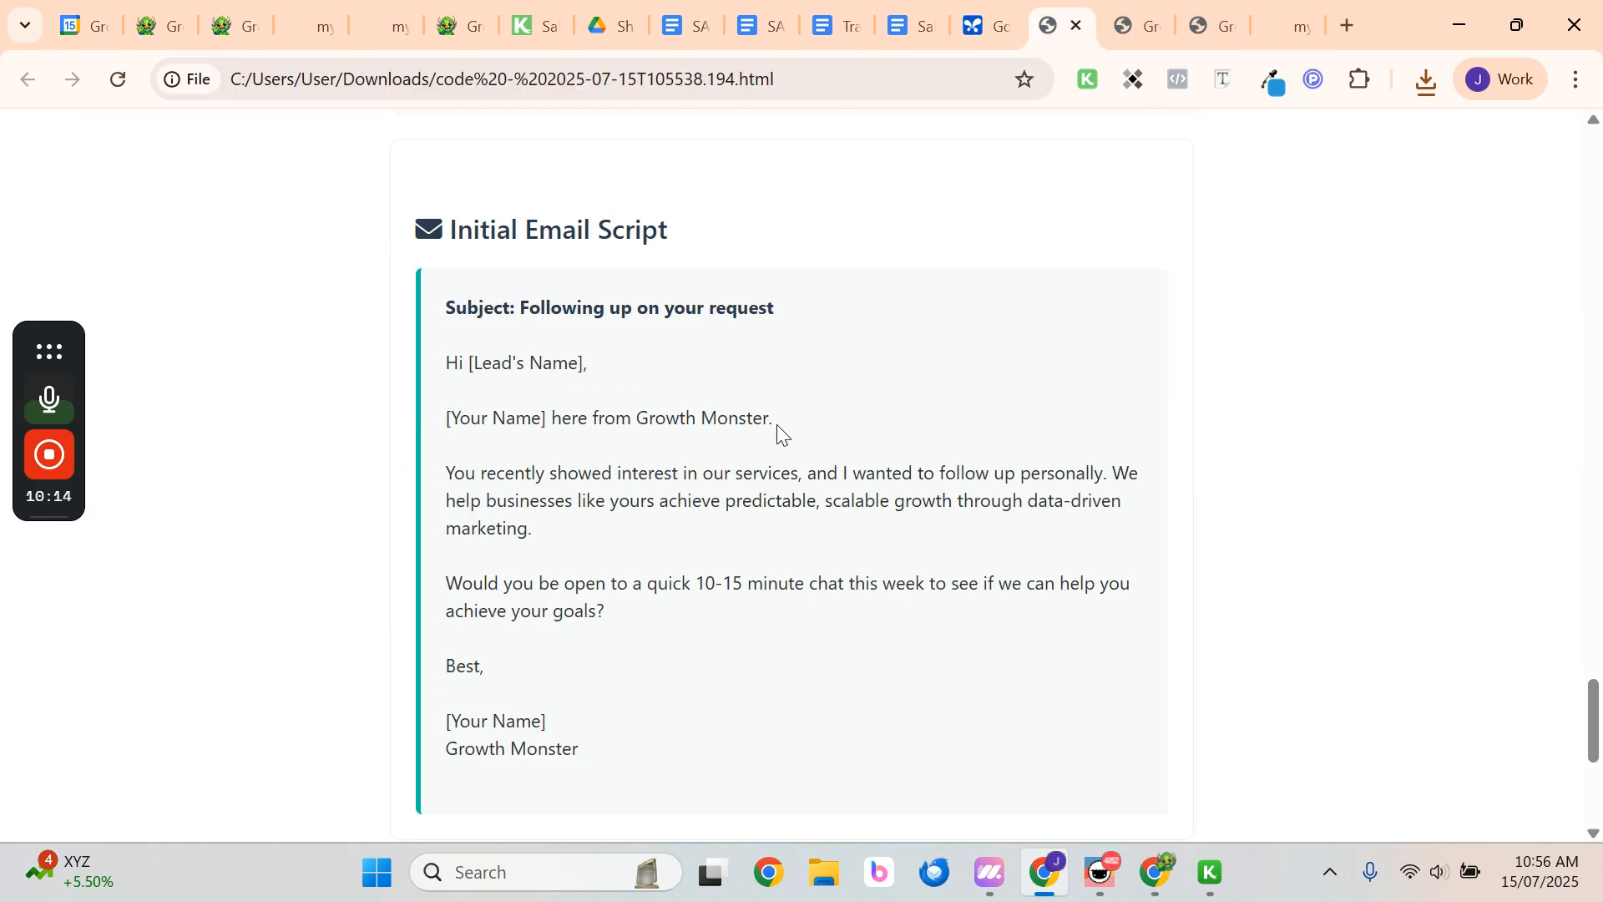
pyautogui.scroll(-5, 778, 430)
pyautogui.moveTo(394, 432); pyautogui.dragTo(1056, 422)
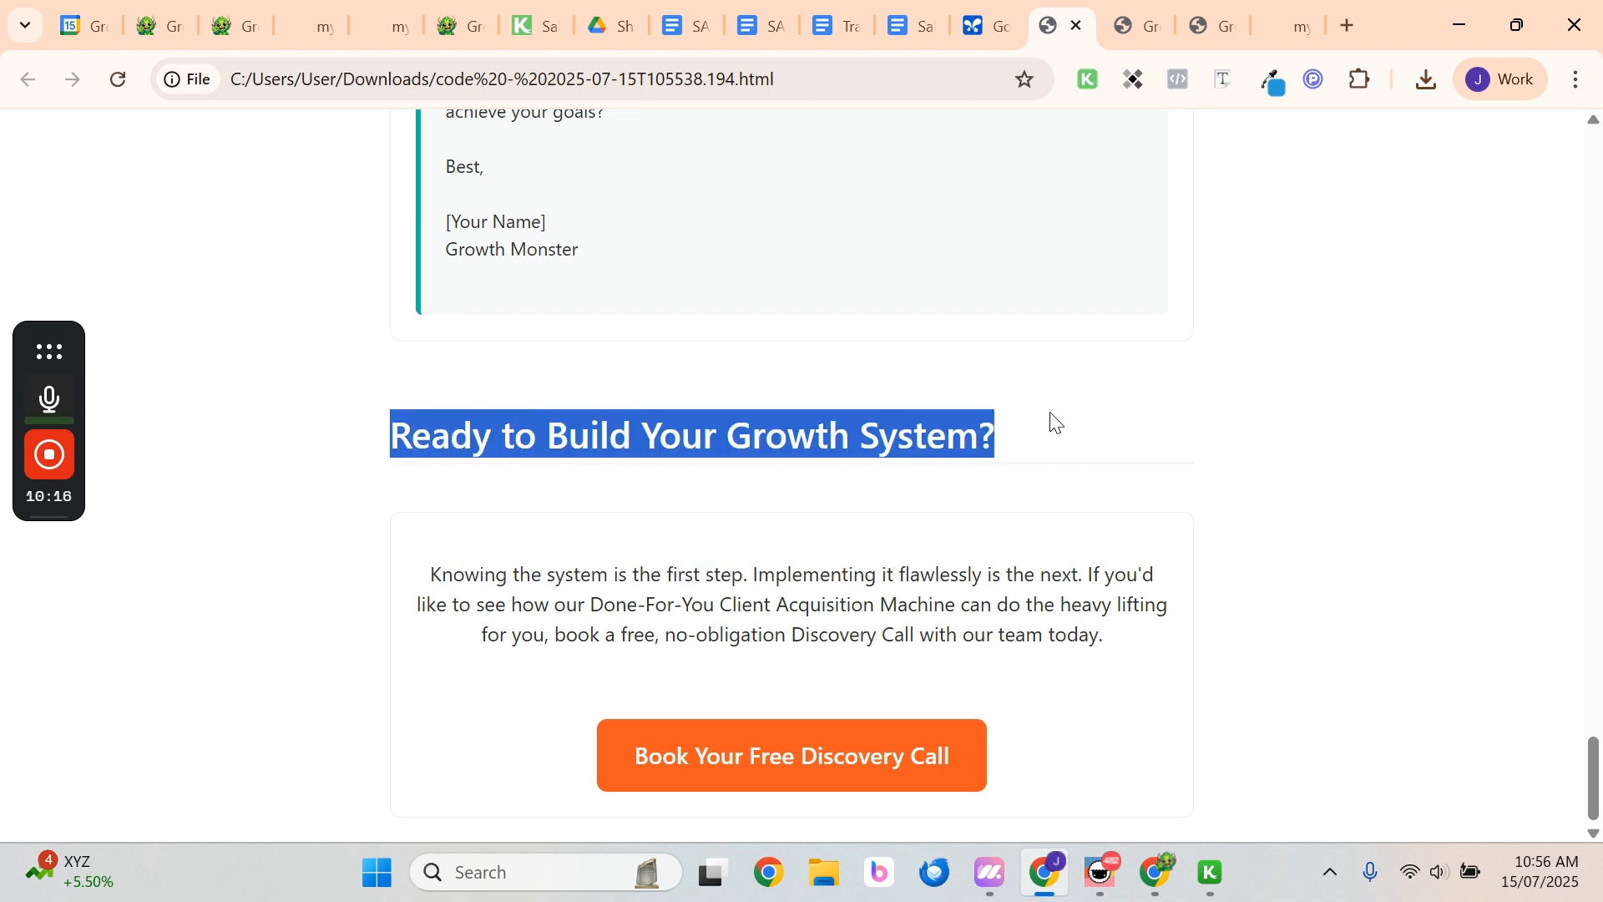
# Extend the chat prompt with "put the calendar link on the same page as"
pyautogui.click(974, 24)
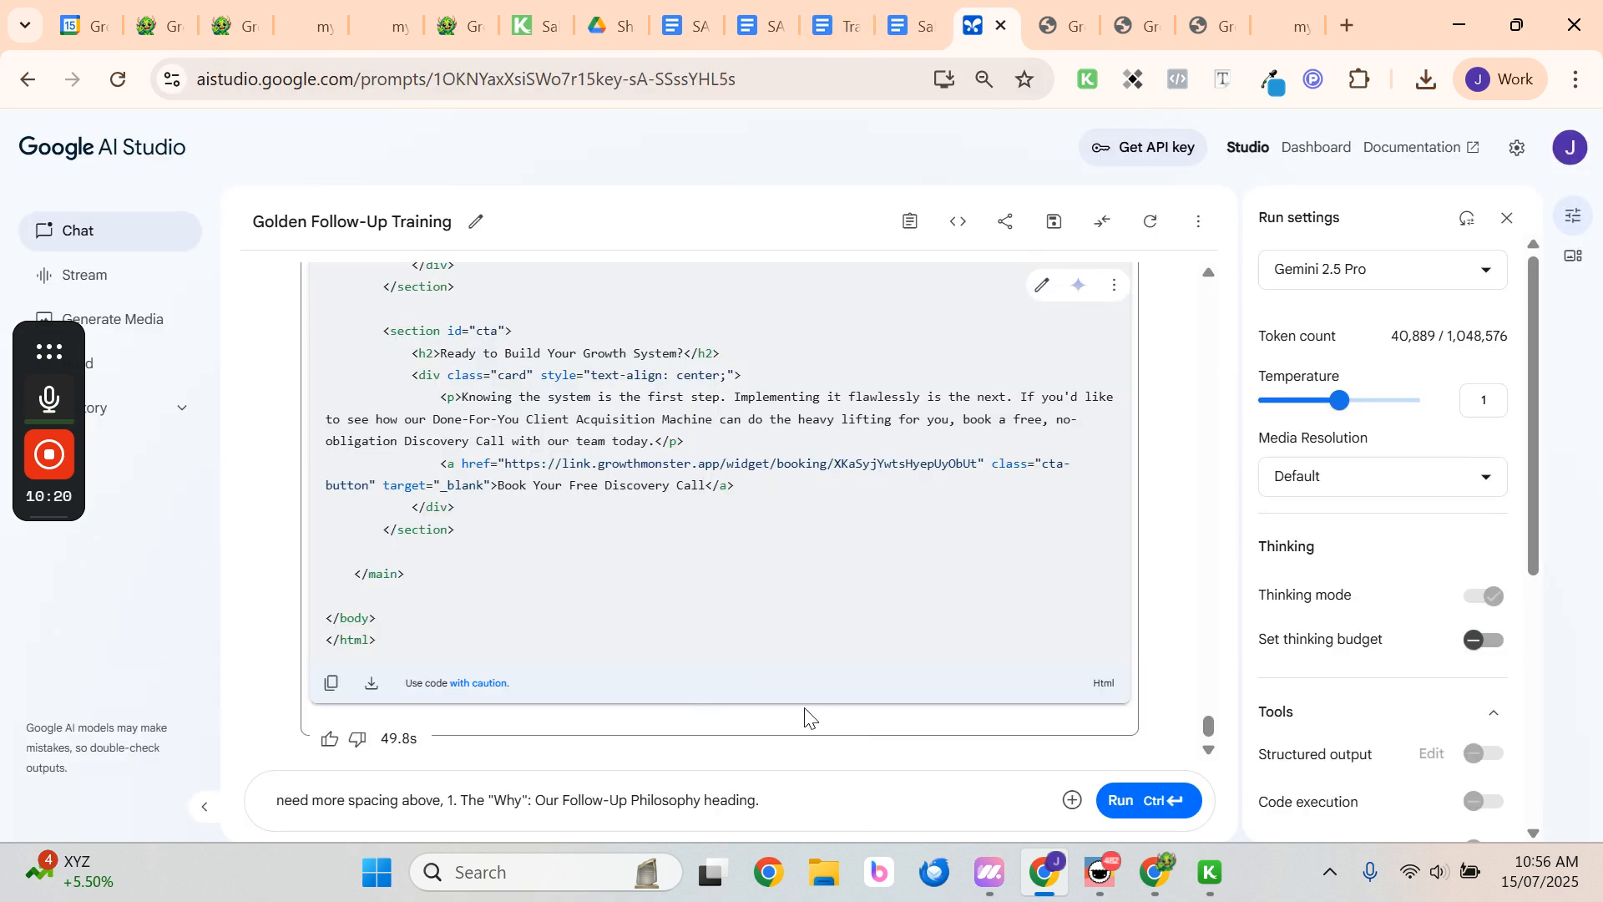
pyautogui.click(842, 804)
pyautogui.write('put tehe caledna')
pyautogui.press('BackSpace')
pyautogui.press('BackSpace')
pyautogui.press('BackSpace')
pyautogui.write('ndar lnk')
pyautogui.press('BackSpace')
pyautogui.press('BackSpace')
pyautogui.write('ink ')
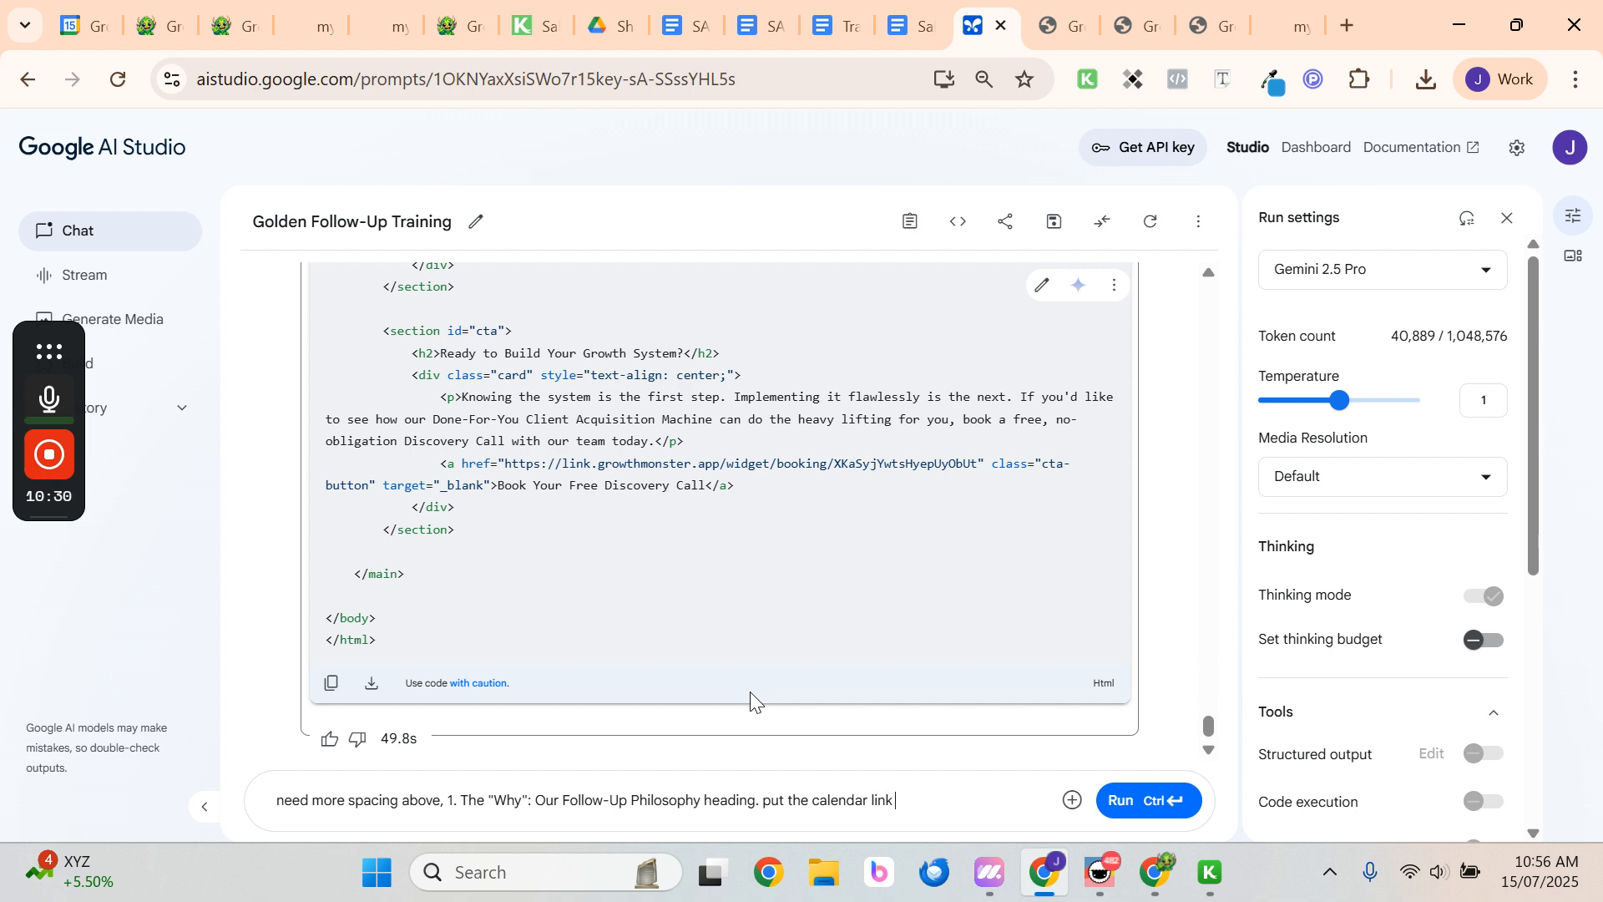
pyautogui.write('on the last')
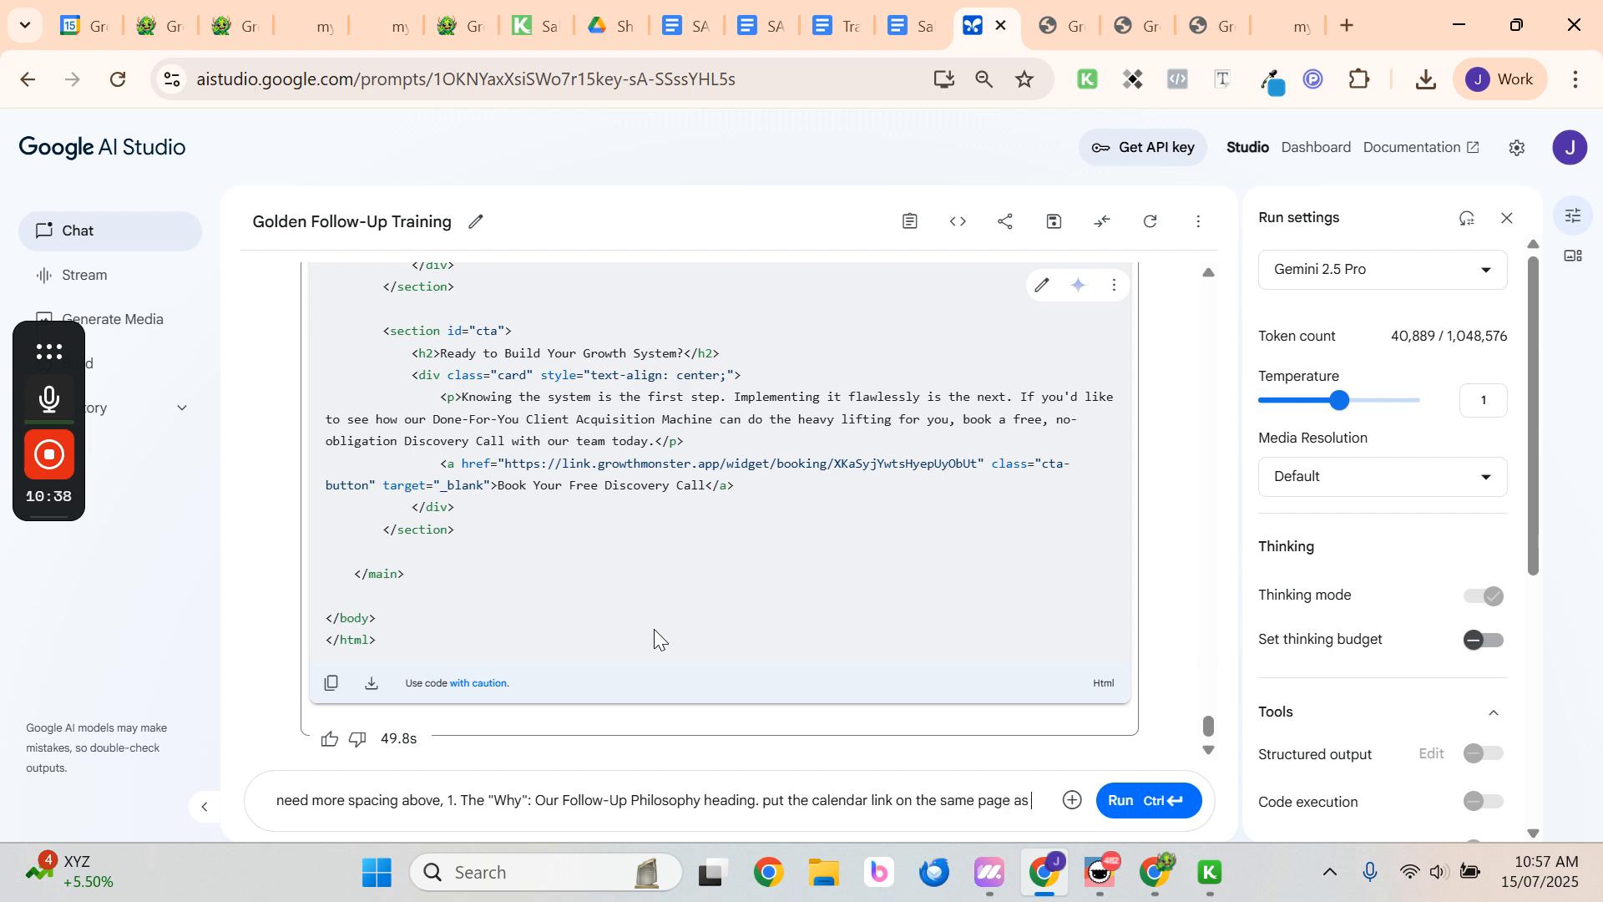
# Copy the "Initial Email Script" heading from the HTML guide, add it to the end of the prompt, and run it
pyautogui.click(1047, 13)
pyautogui.scroll(10, 751, 408)
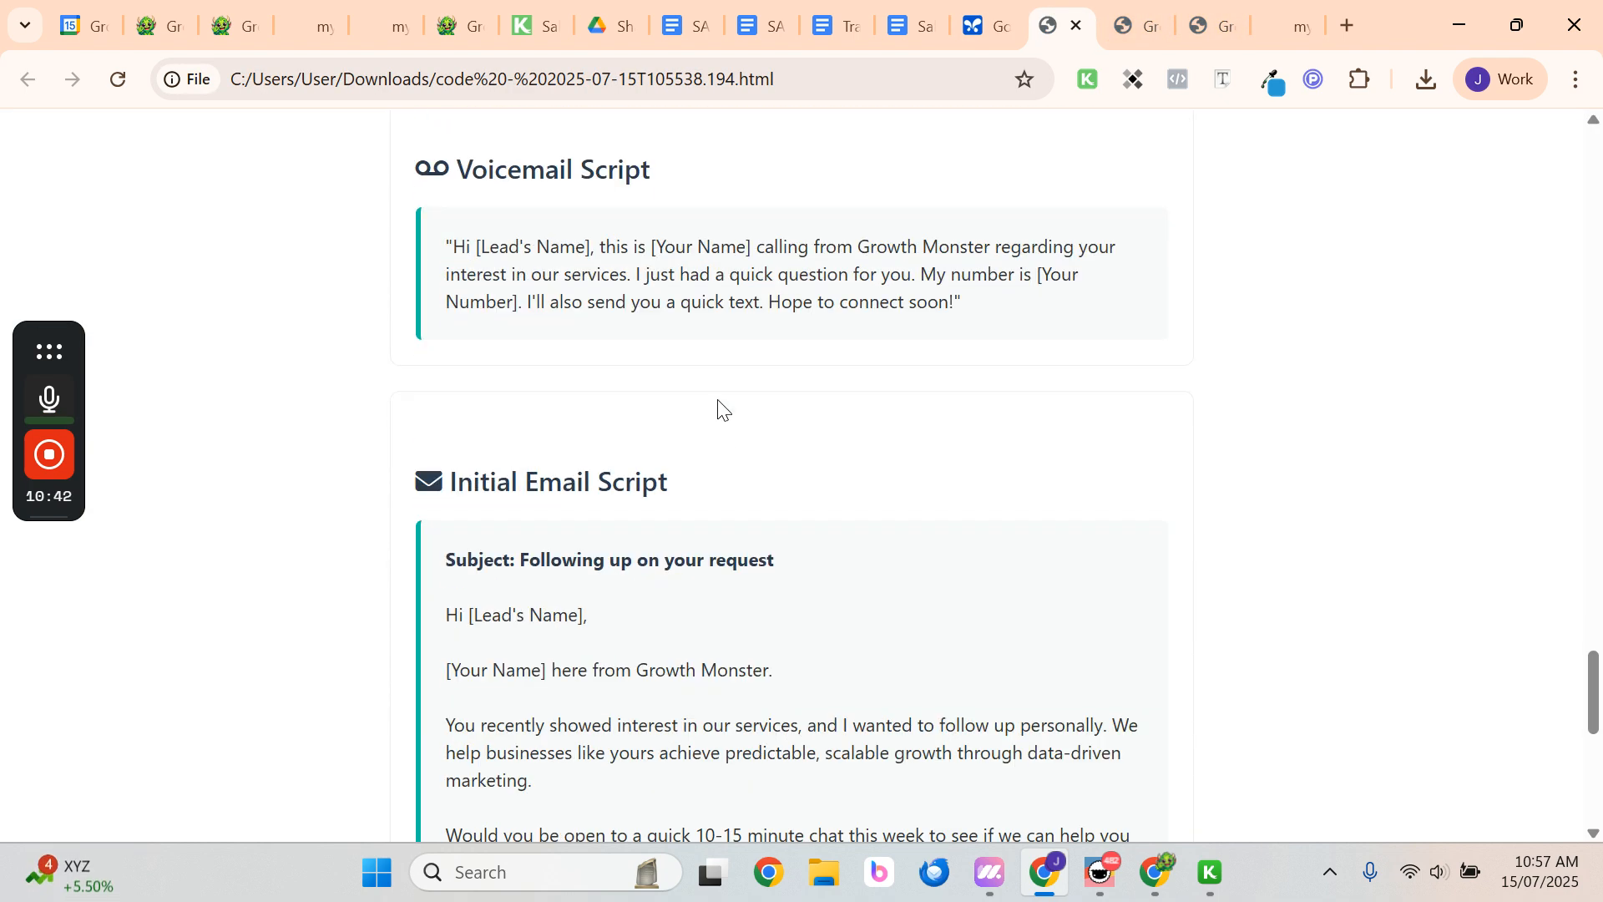
pyautogui.moveTo(693, 493); pyautogui.dragTo(398, 485)
pyautogui.hotkey('ctrl', 'c')
pyautogui.scroll(9, 644, 451)
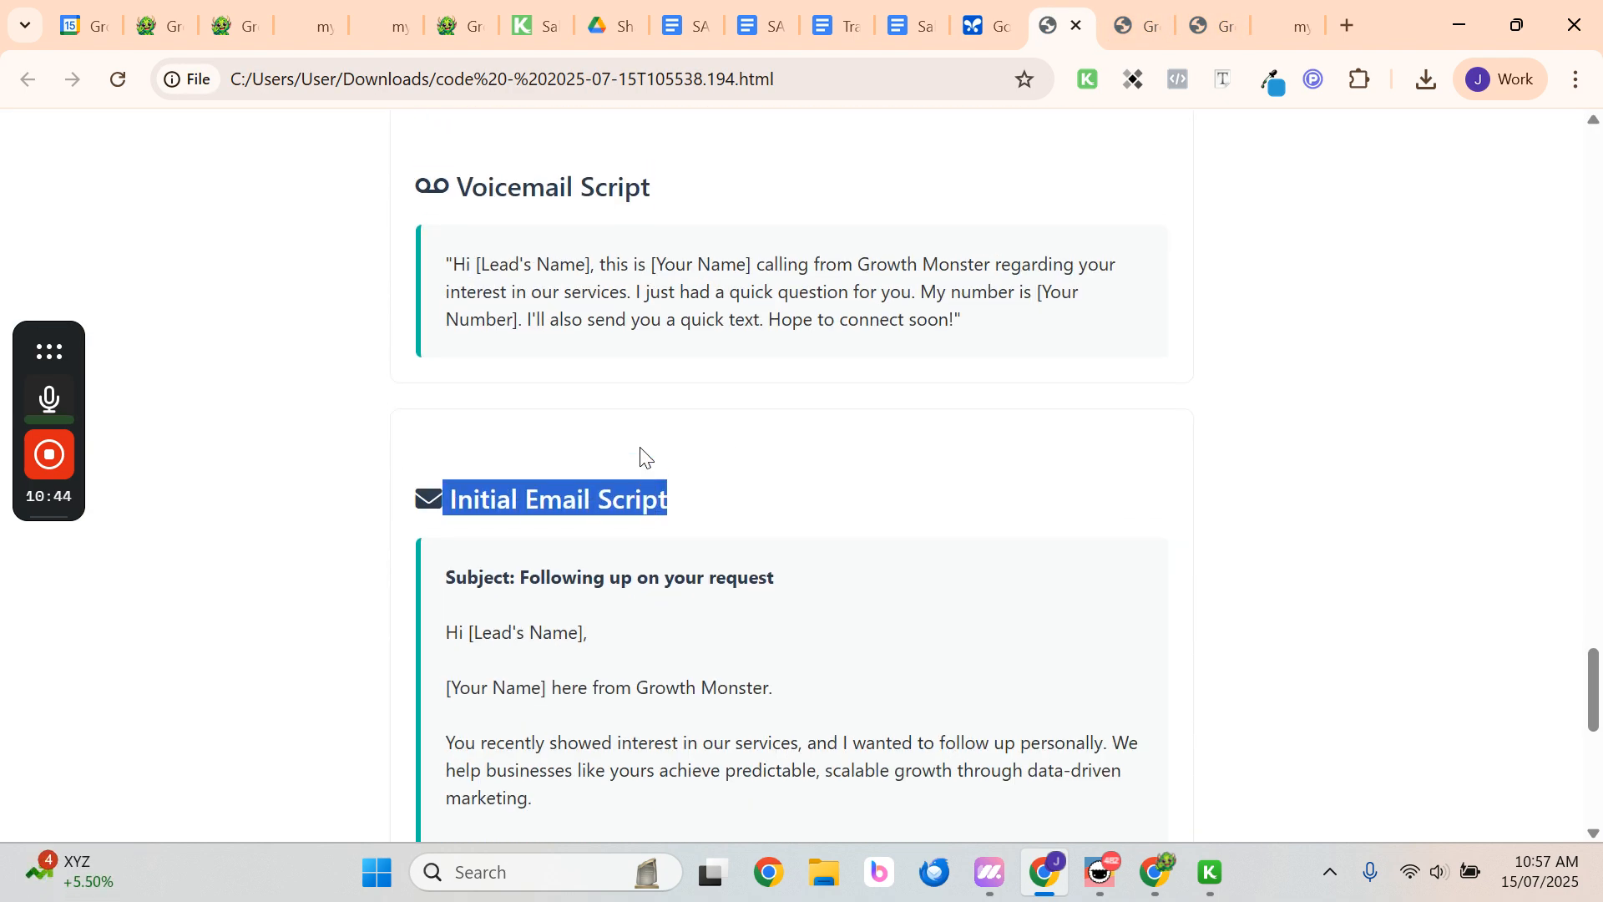
pyautogui.scroll(-13, 643, 442)
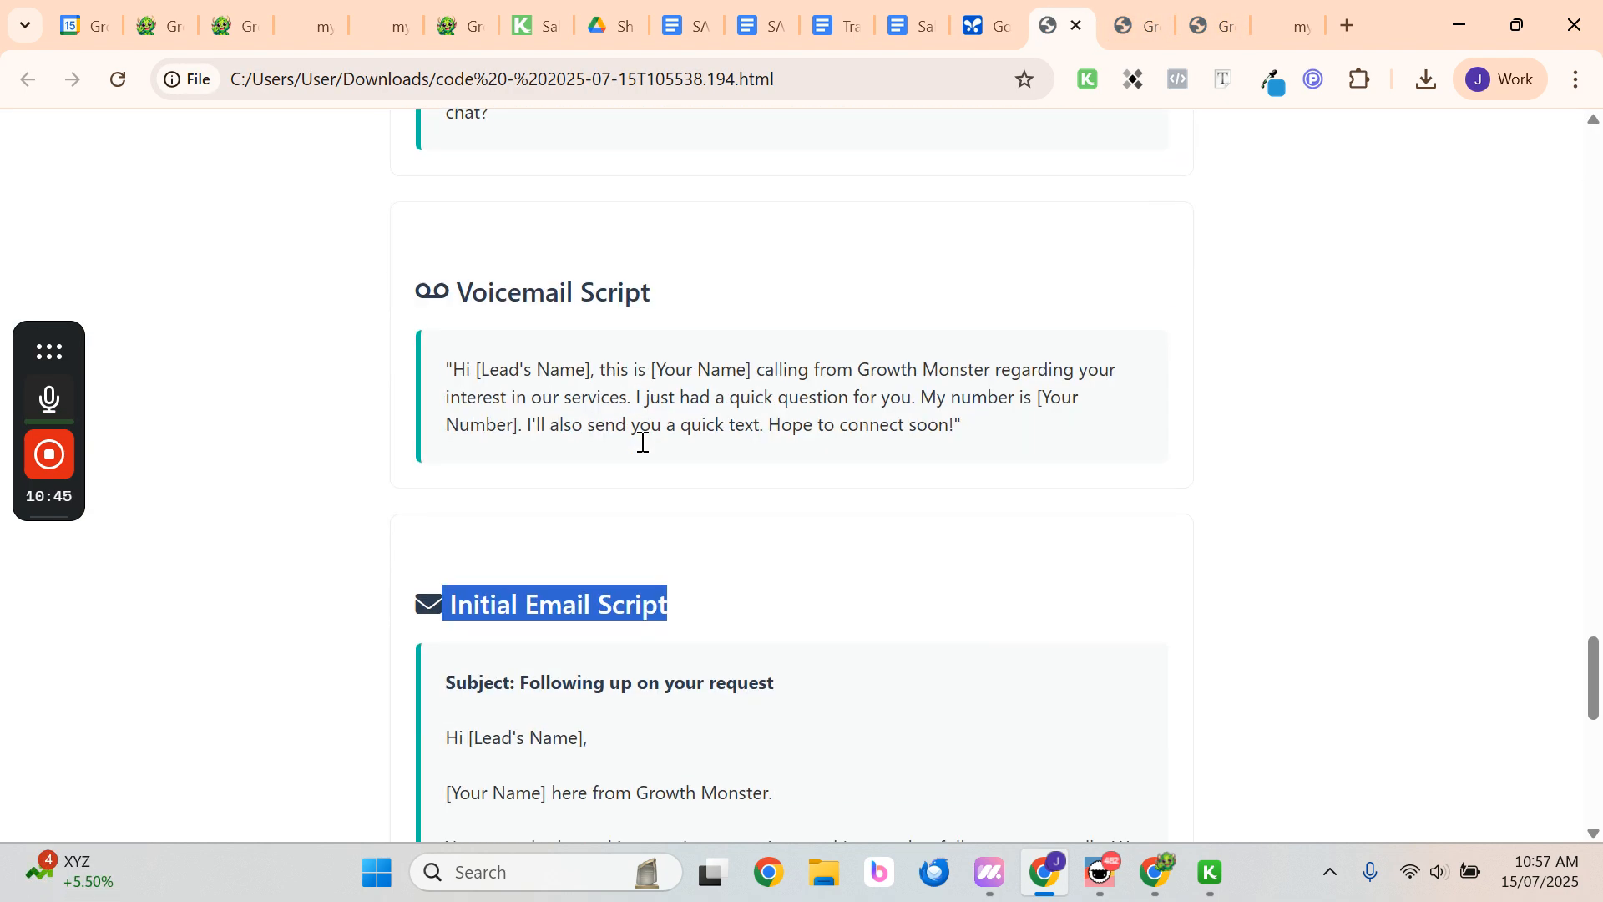
pyautogui.click(984, 25)
pyautogui.hotkey('ctrl', 'v')
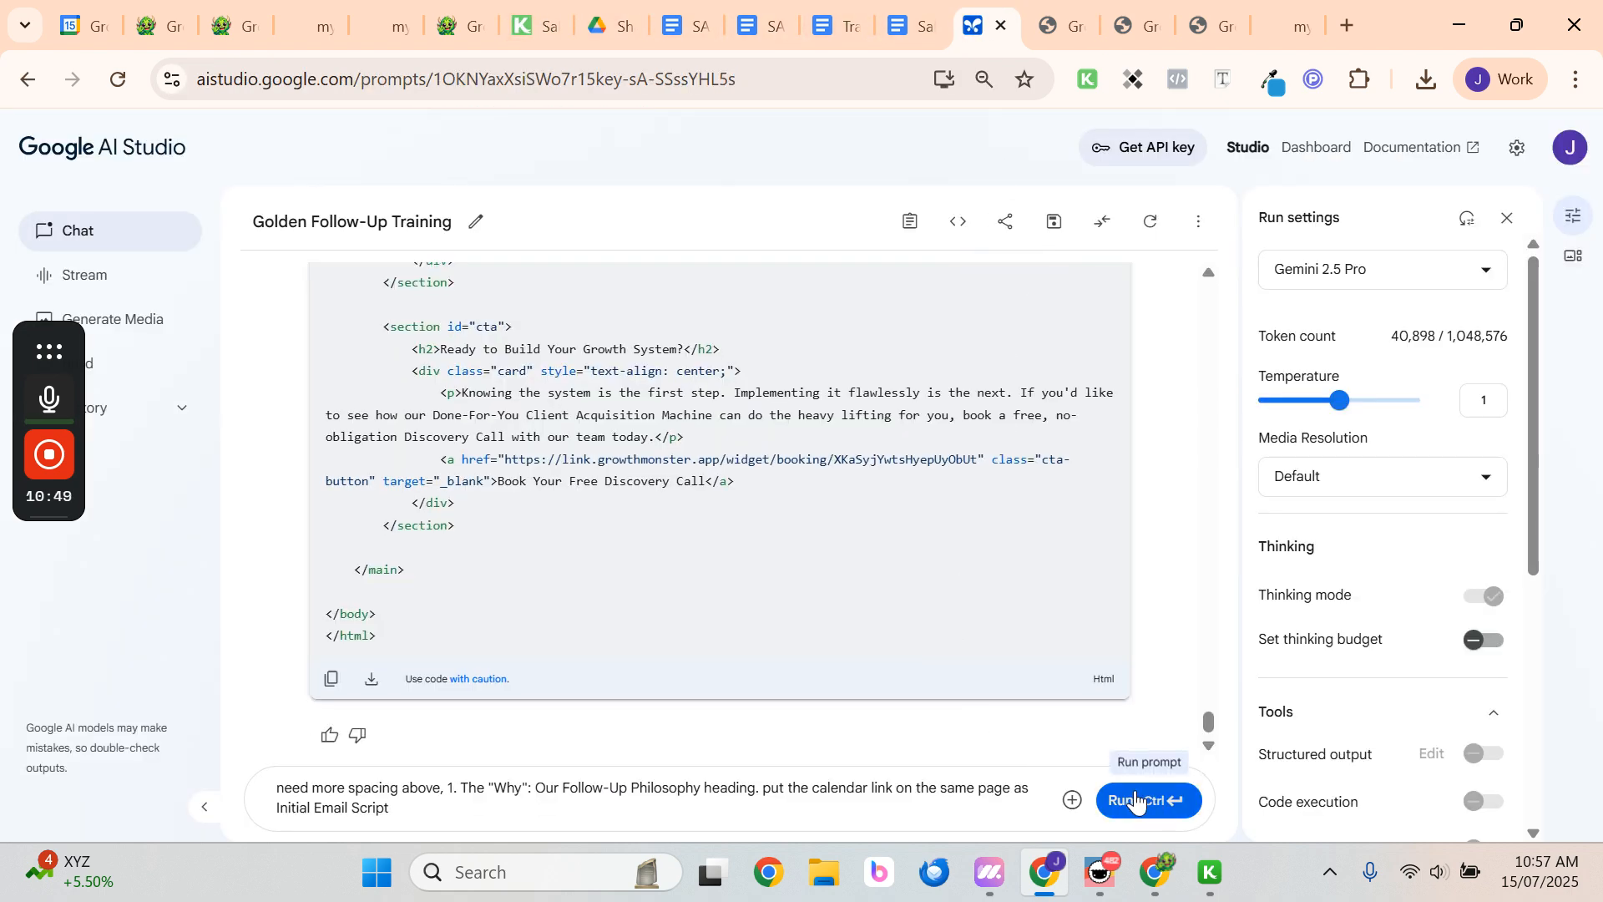
pyautogui.click(1136, 800)
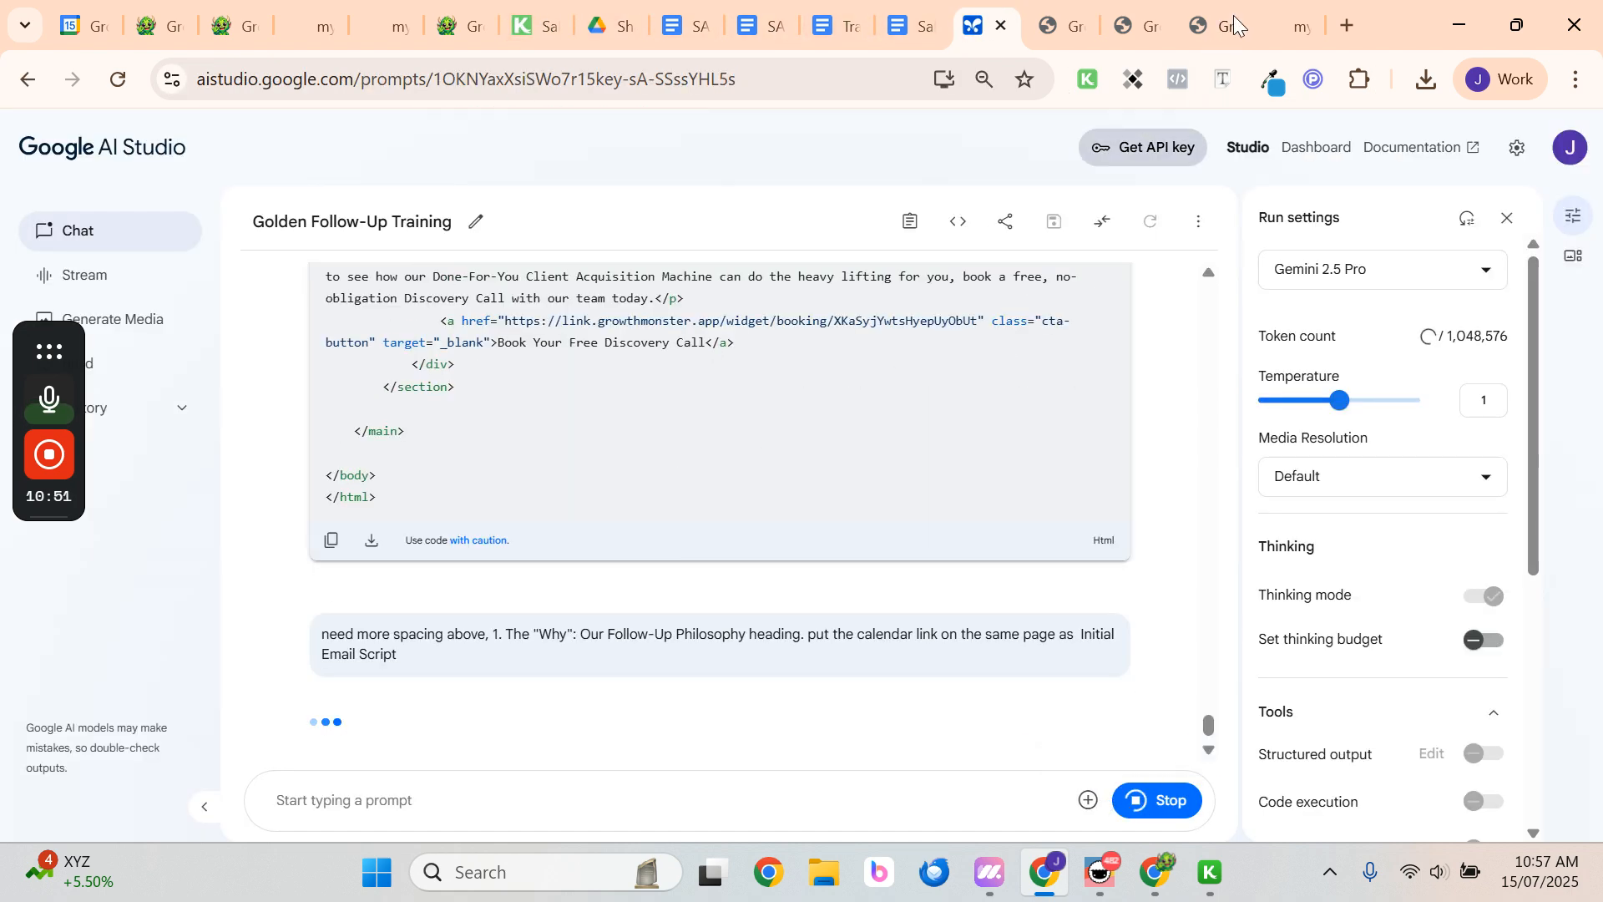
# Review the current guide's cover header, intro text and "Why" section, and return to the chat that is generating
pyautogui.click(1061, 17)
pyautogui.scroll(20, 937, 351)
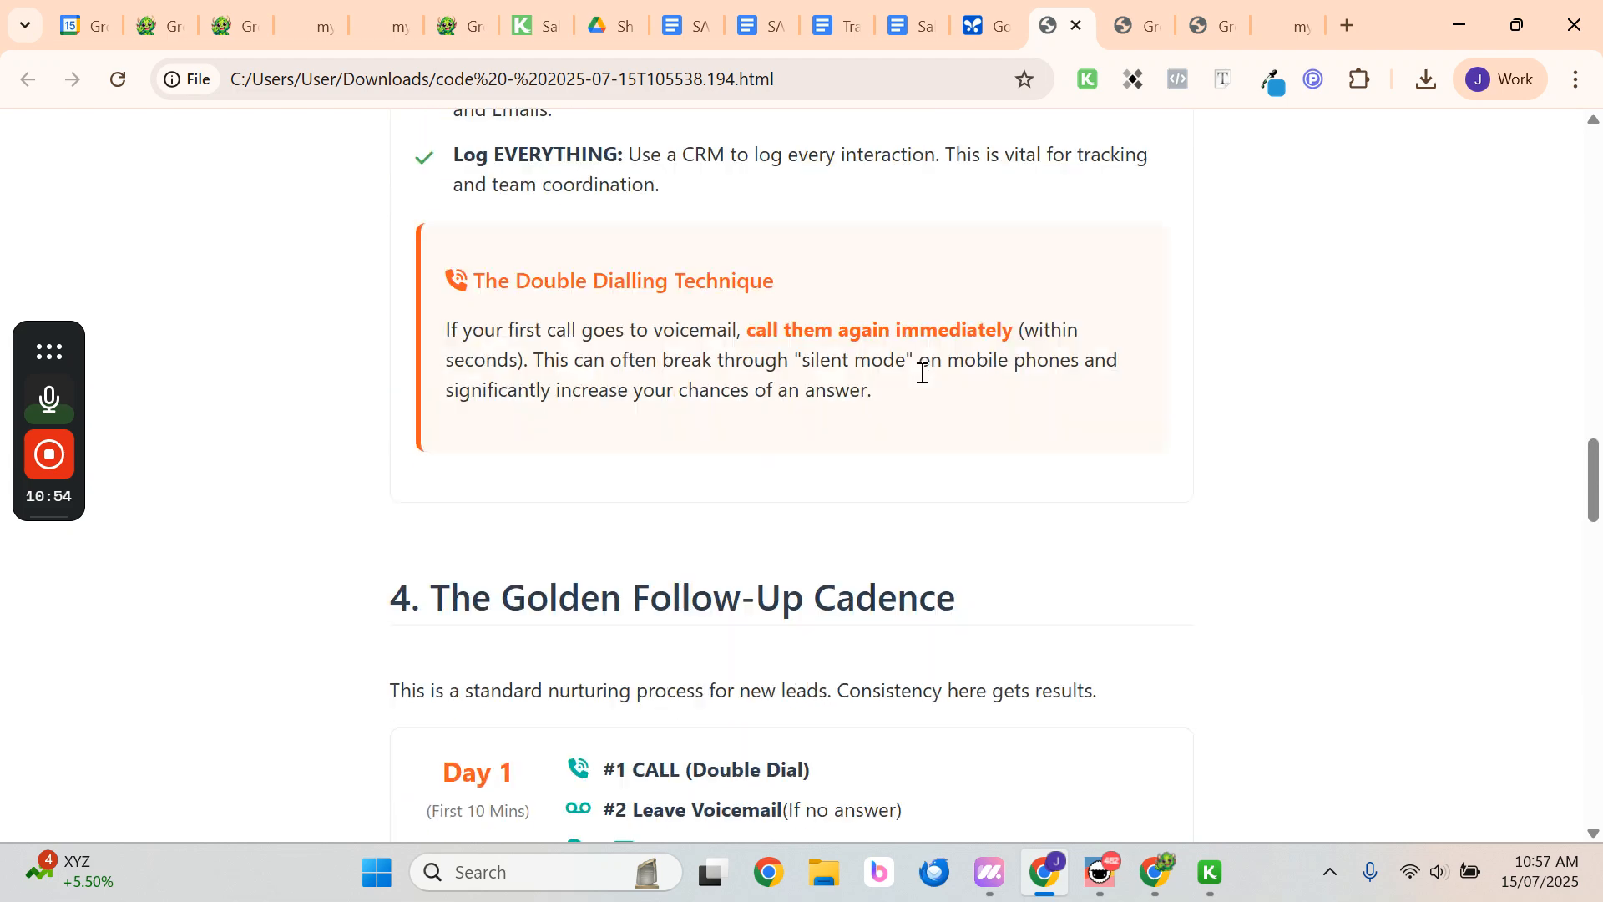
pyautogui.scroll(14, 924, 390)
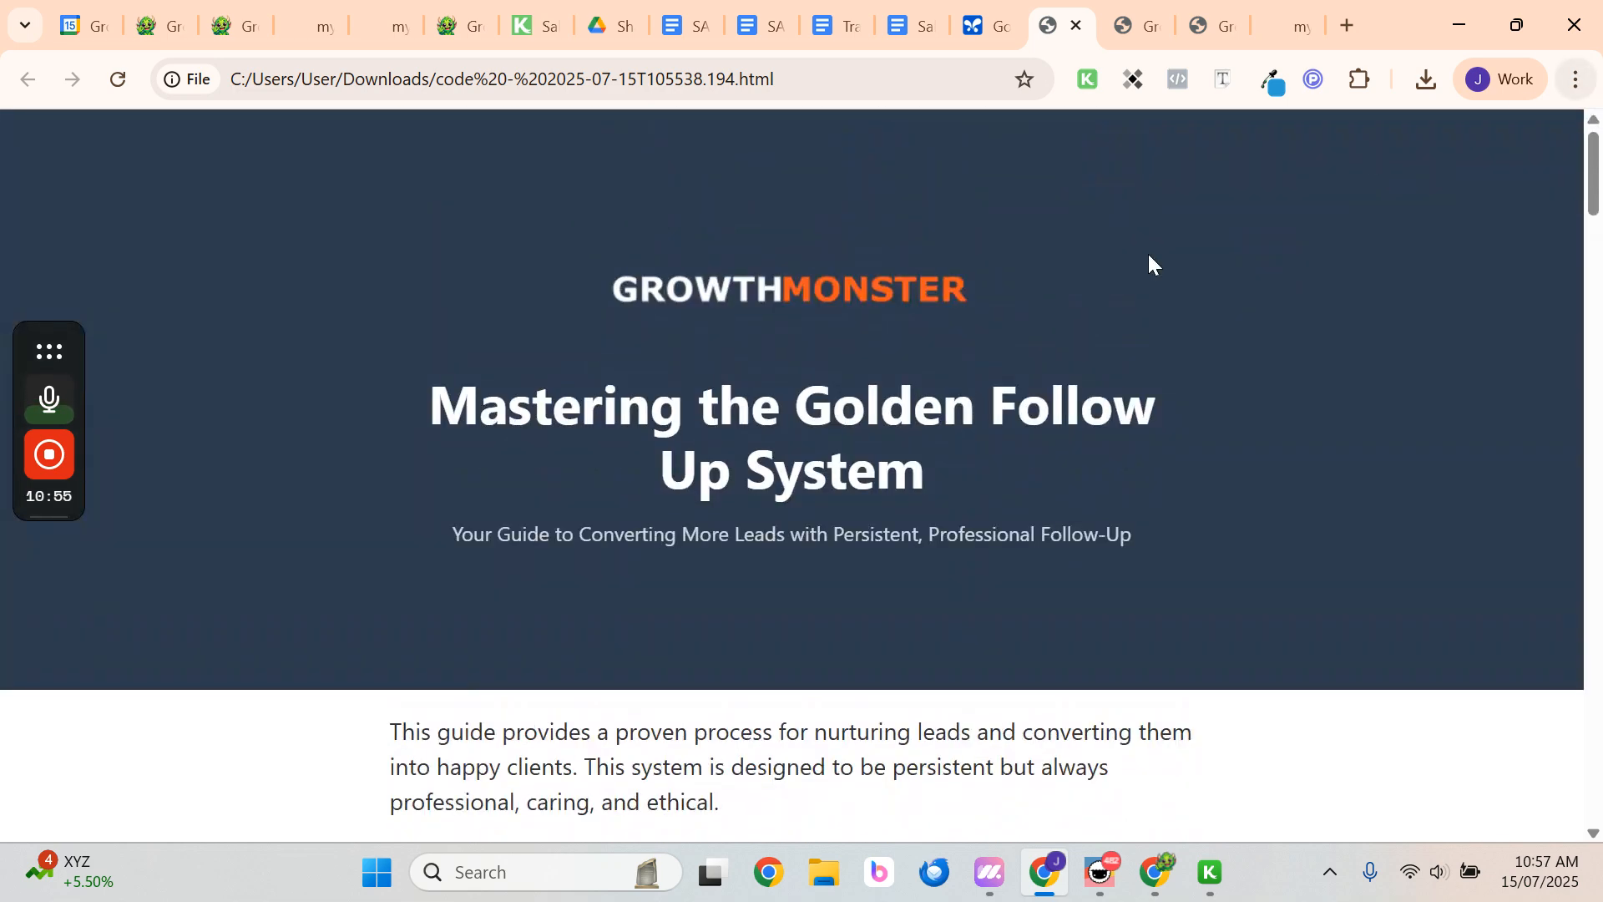
pyautogui.scroll(-6, 483, 327)
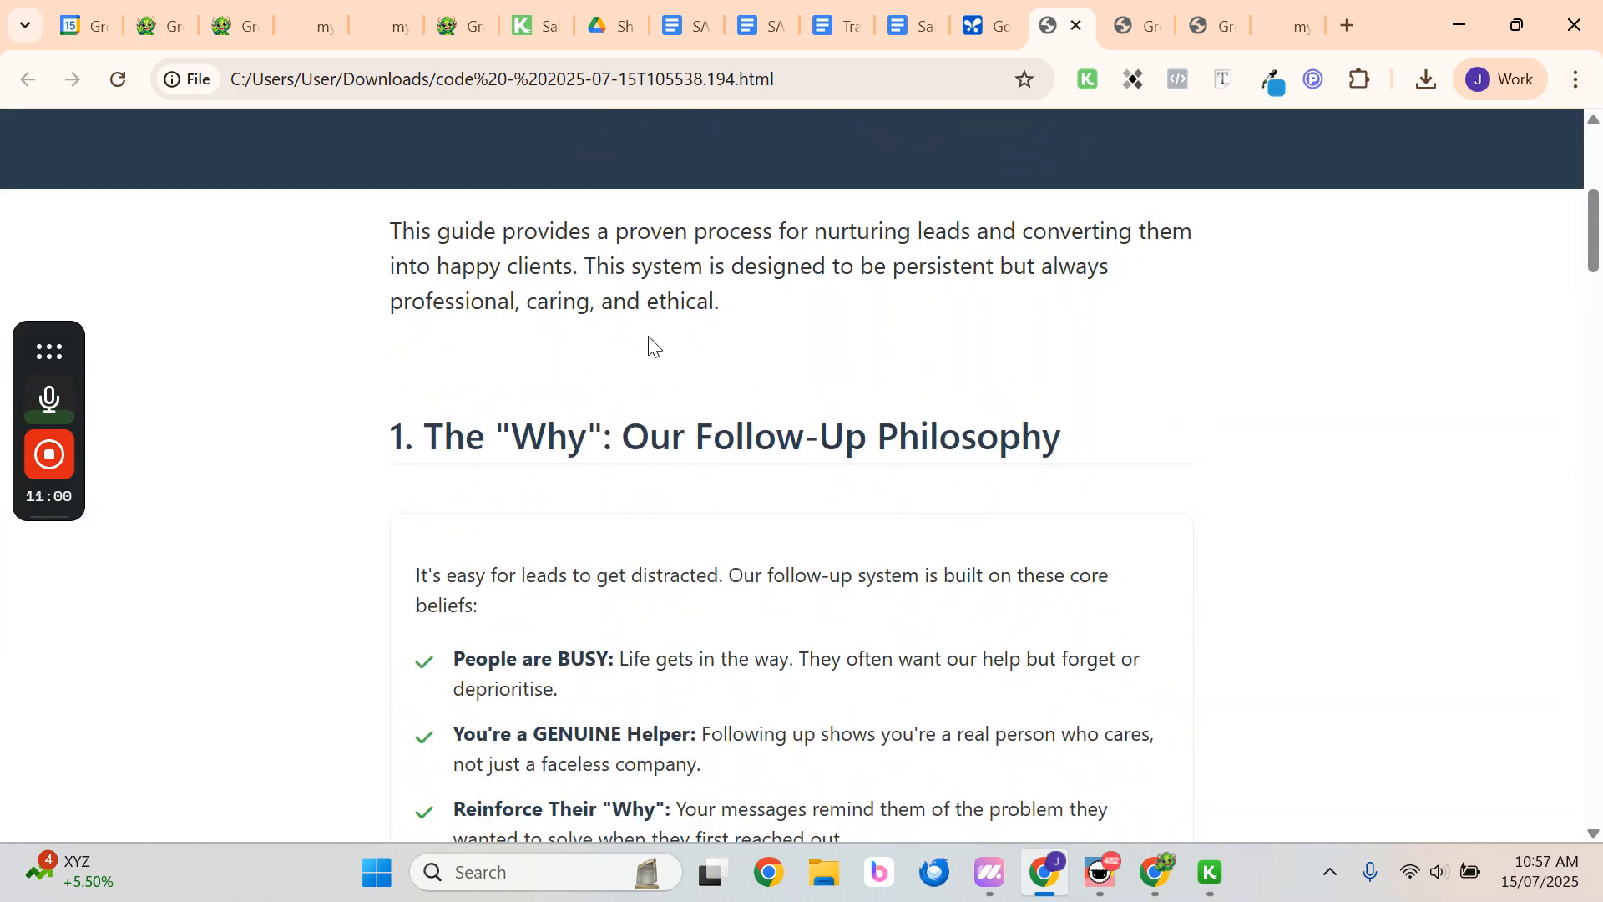
pyautogui.scroll(6, 653, 347)
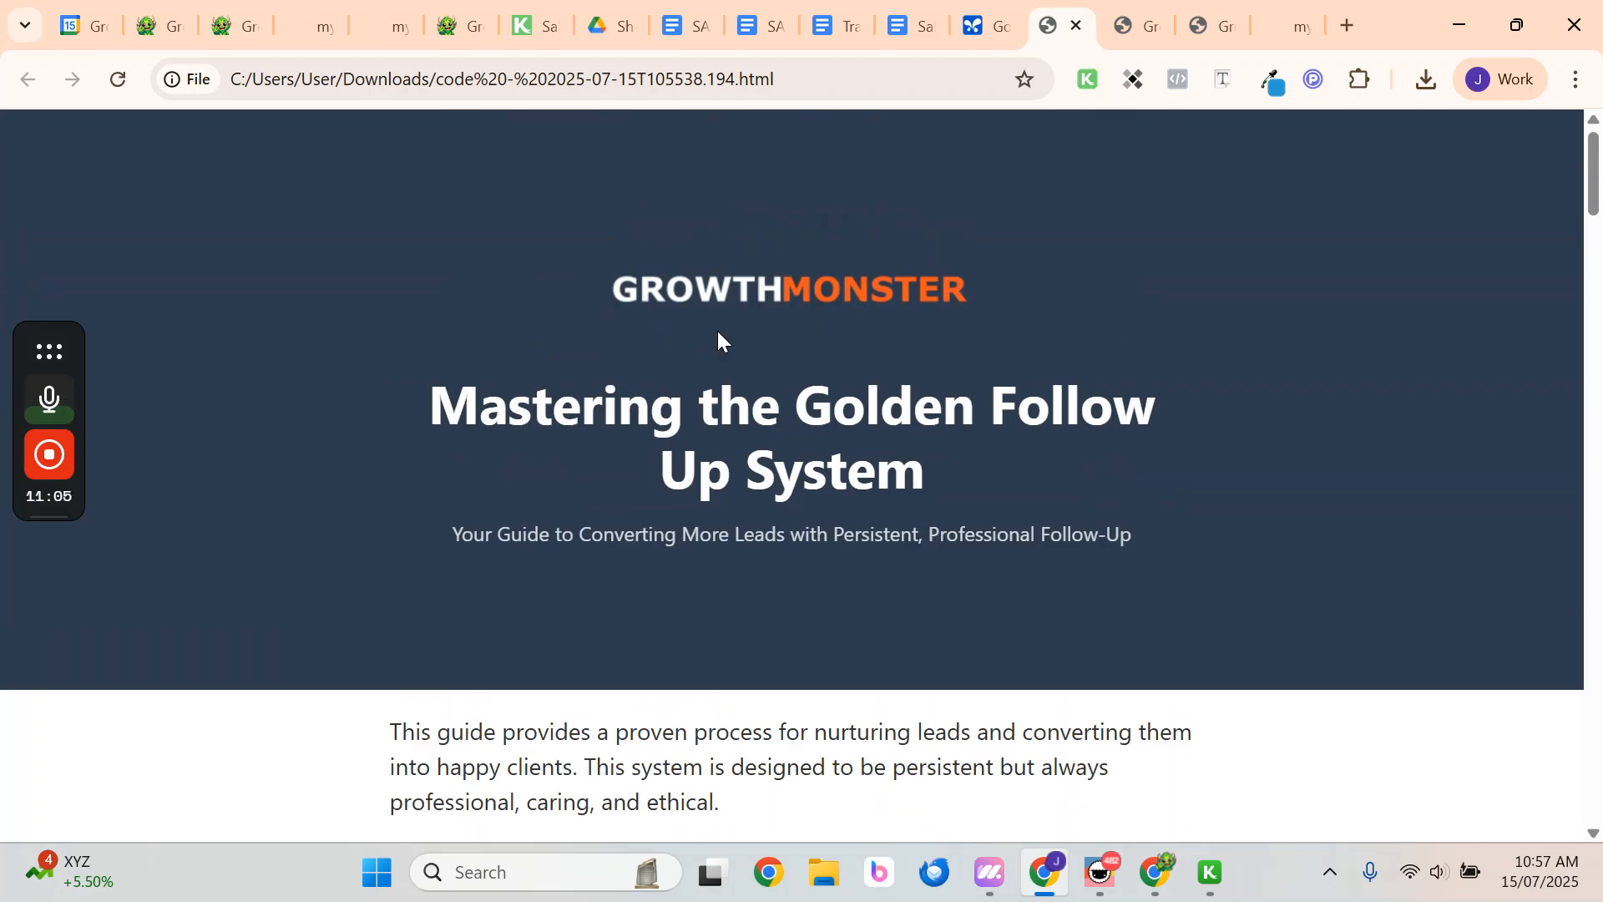
pyautogui.click(989, 27)
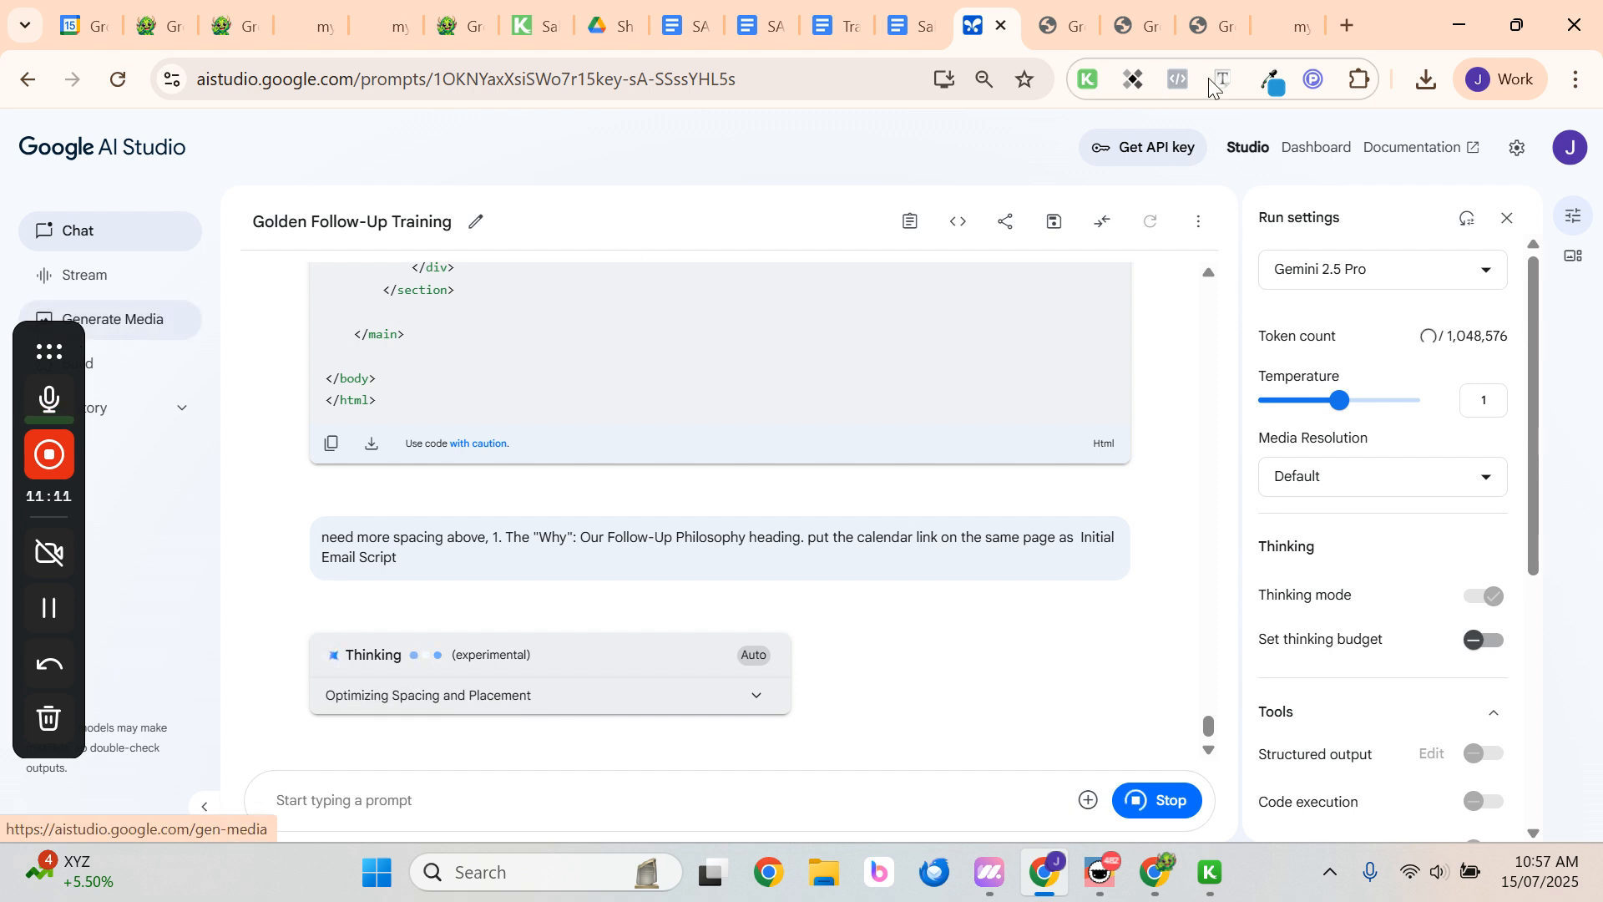
# Open Google AI Studio in a new browser tab and start an Imagen image generation prompt
pyautogui.click(1356, 26)
pyautogui.write('aistudio.google.com')
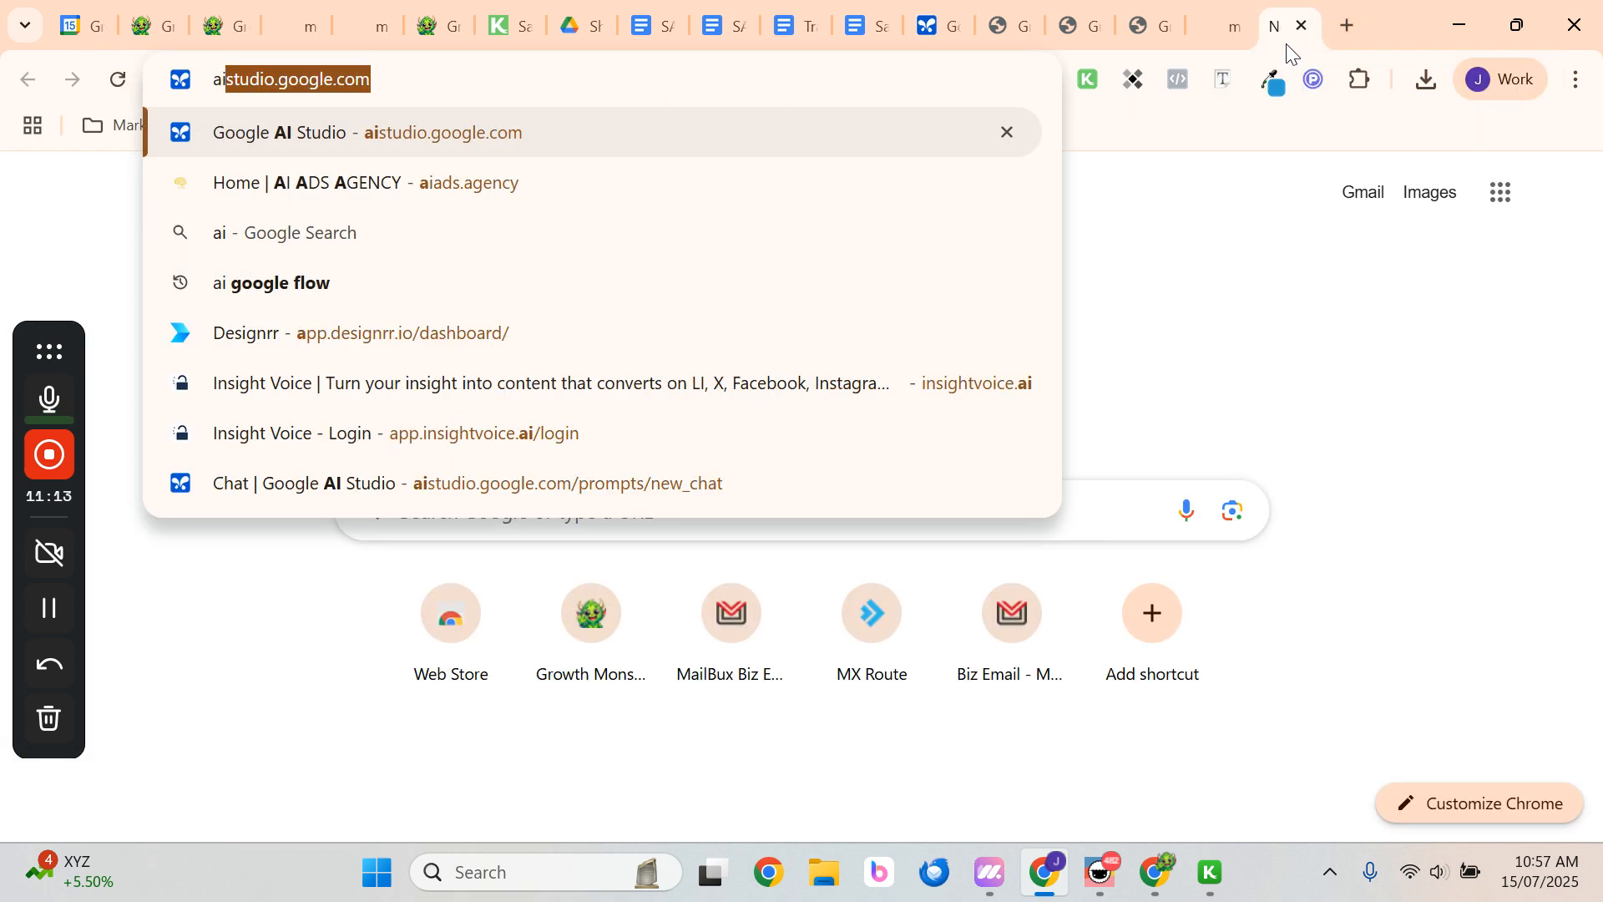
pyautogui.press('Return')
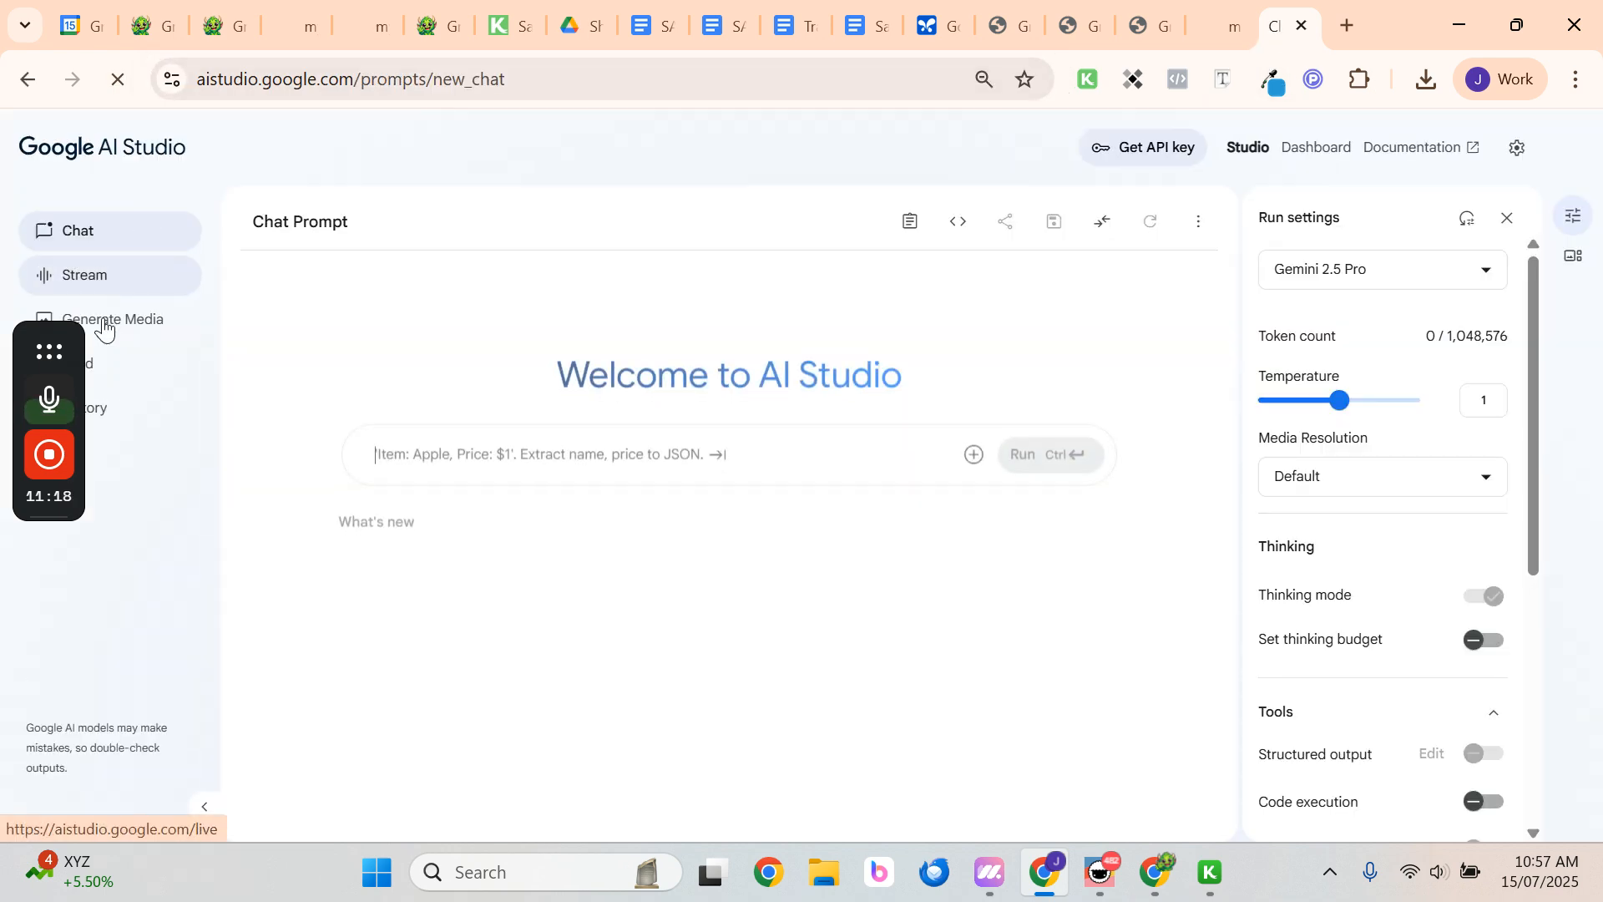
pyautogui.click(108, 328)
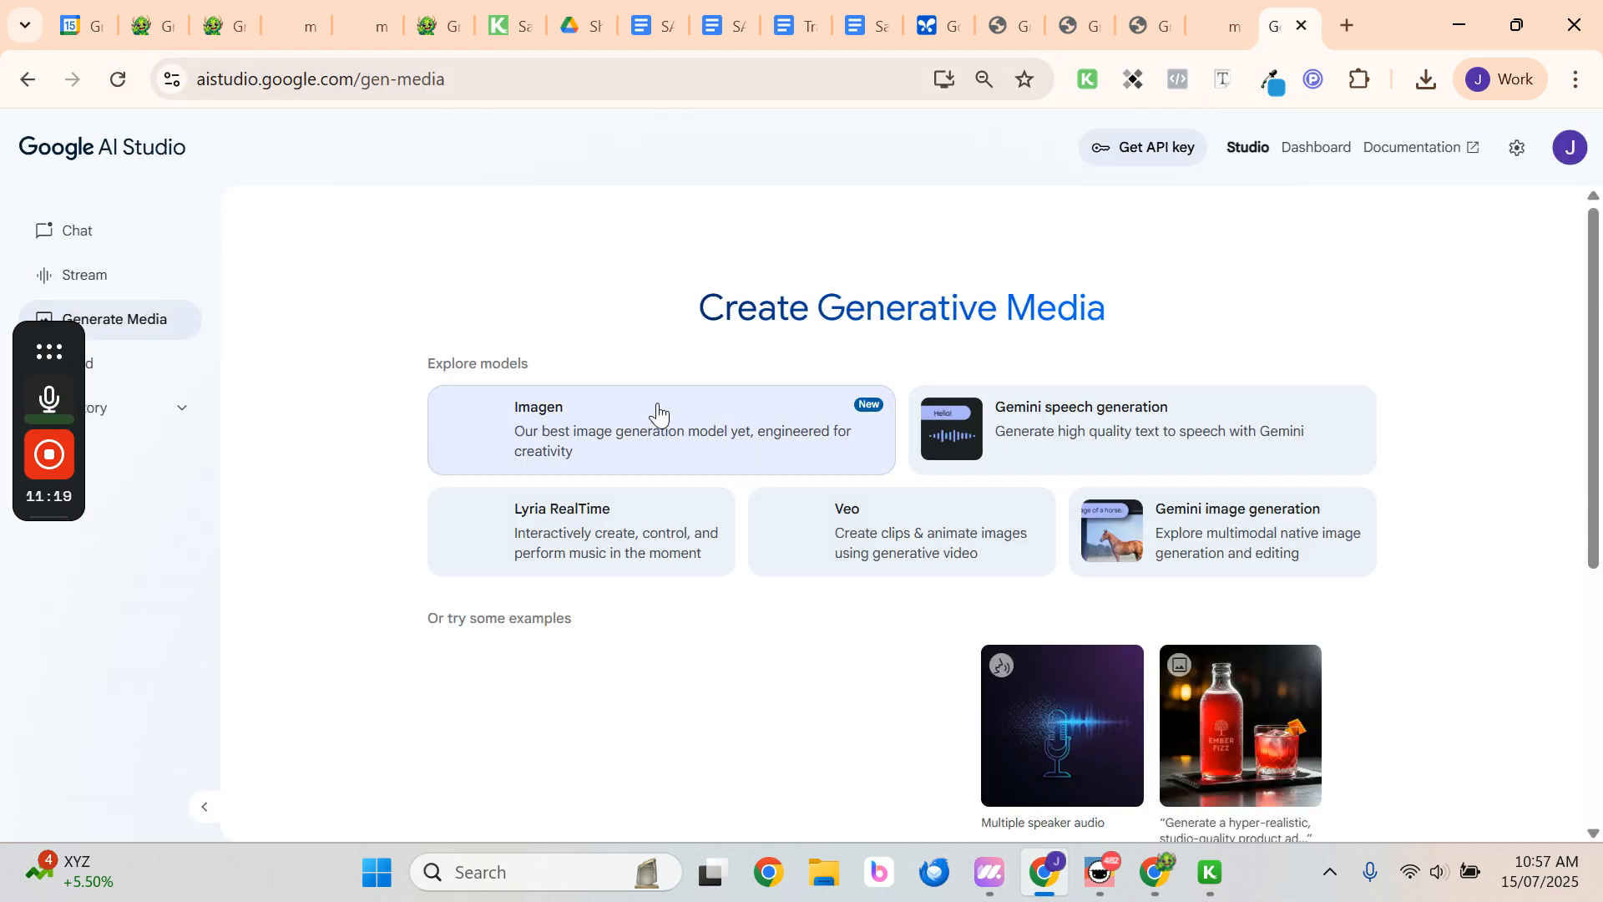
pyautogui.click(658, 403)
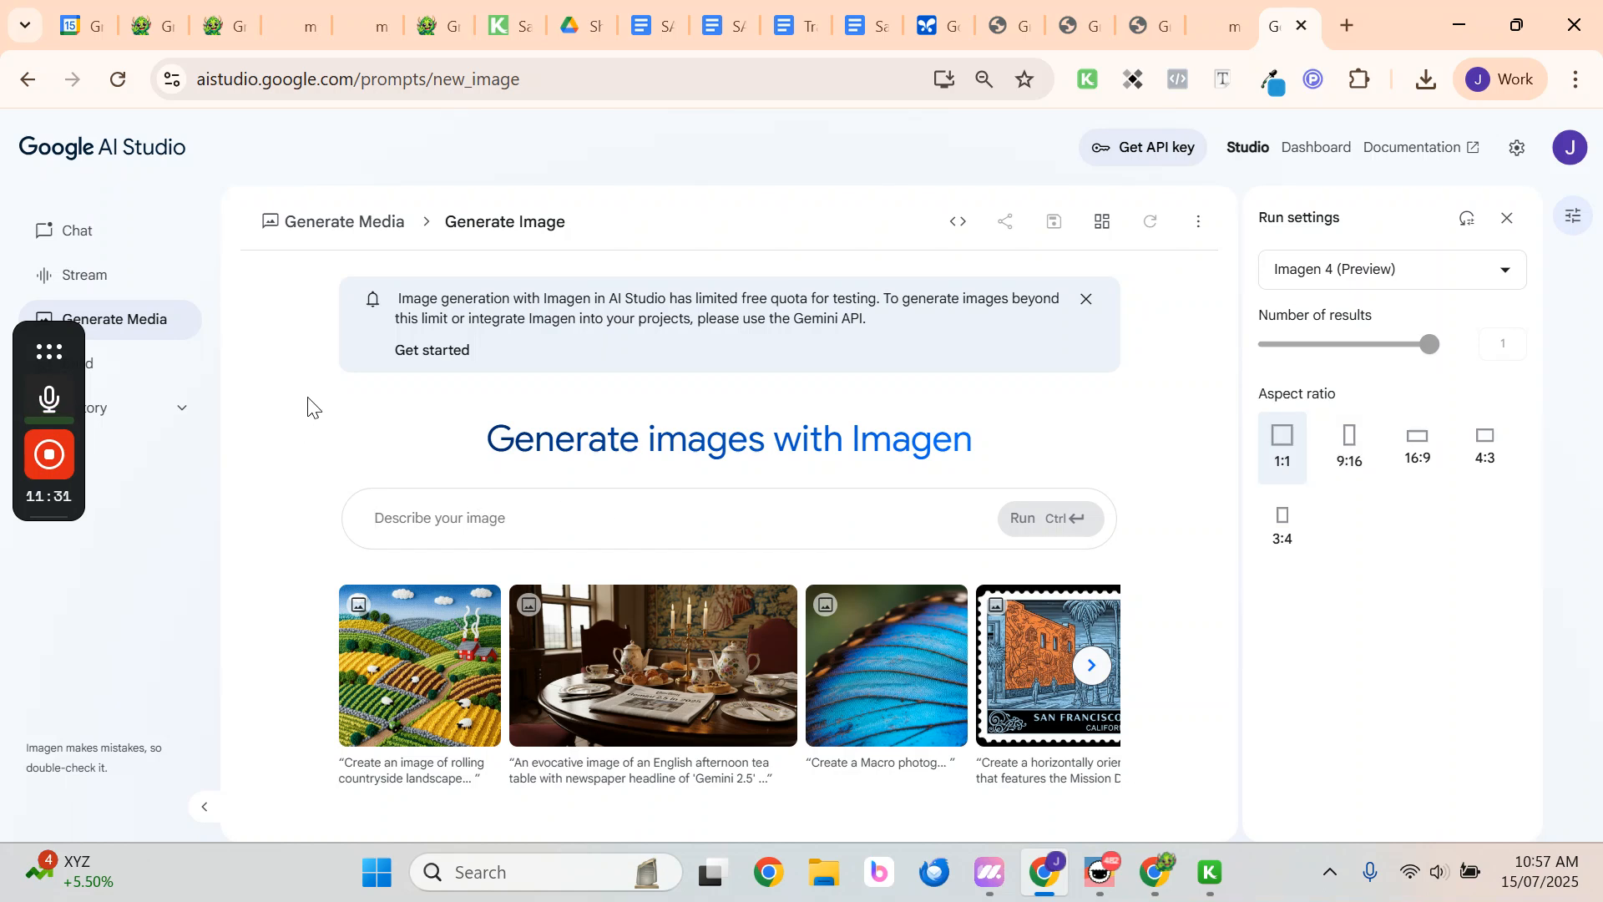
# Generate an image from the prompt "sales consultant calling someone and having a great chat, australian, service business"
pyautogui.write('F')
pyautogui.press('BackSpace')
pyautogui.press('BackSpace')
pyautogui.write('sale')
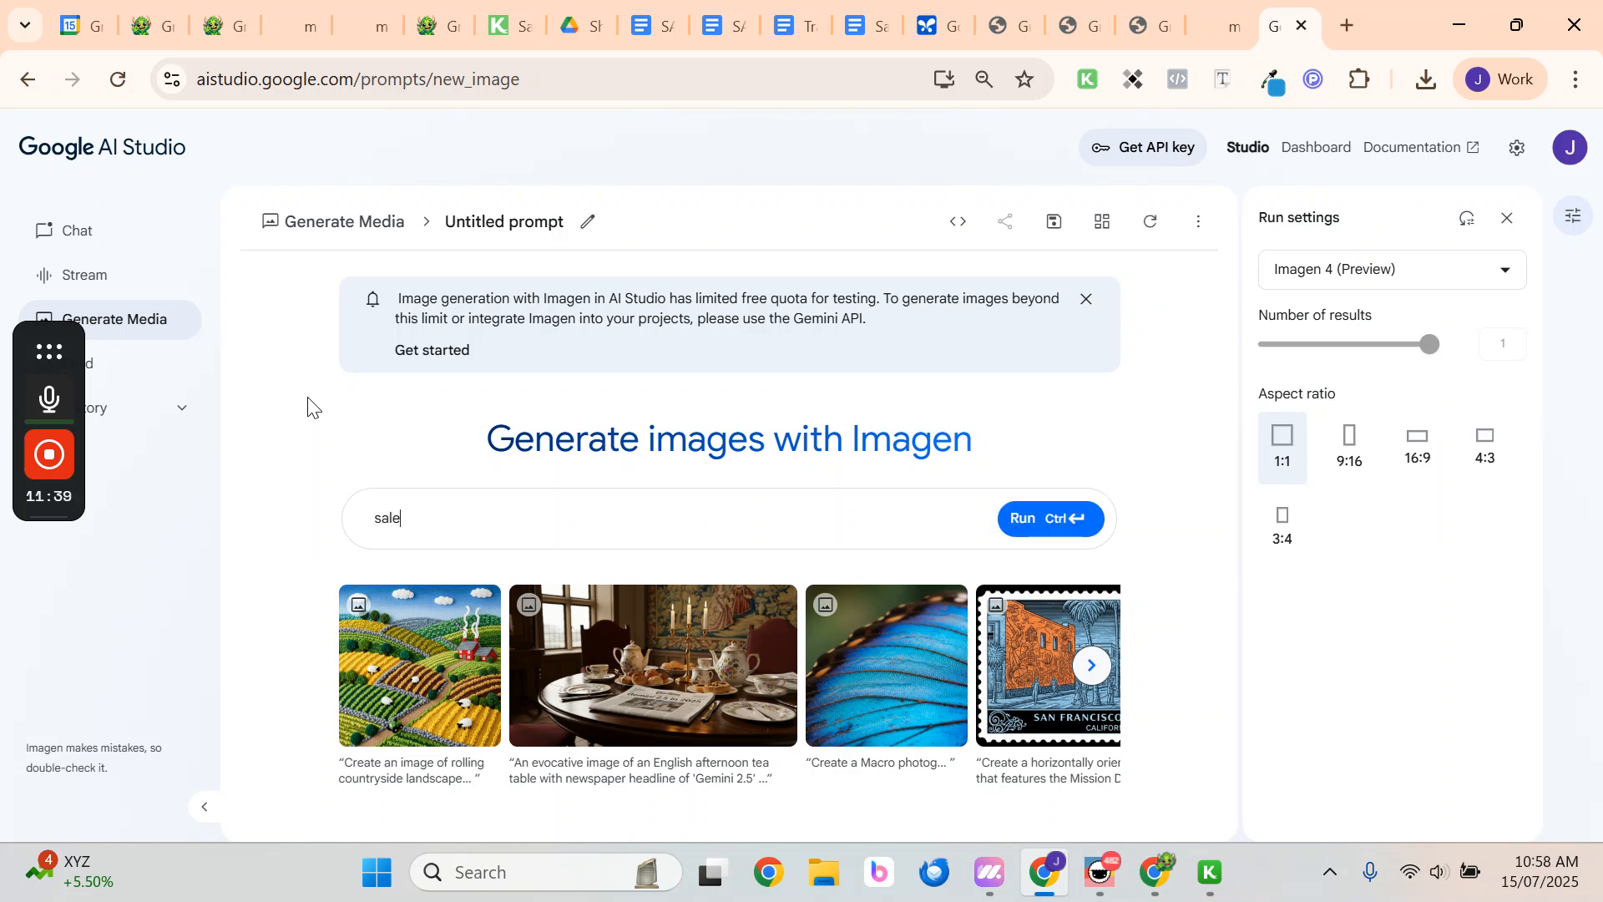
pyautogui.write('s ')
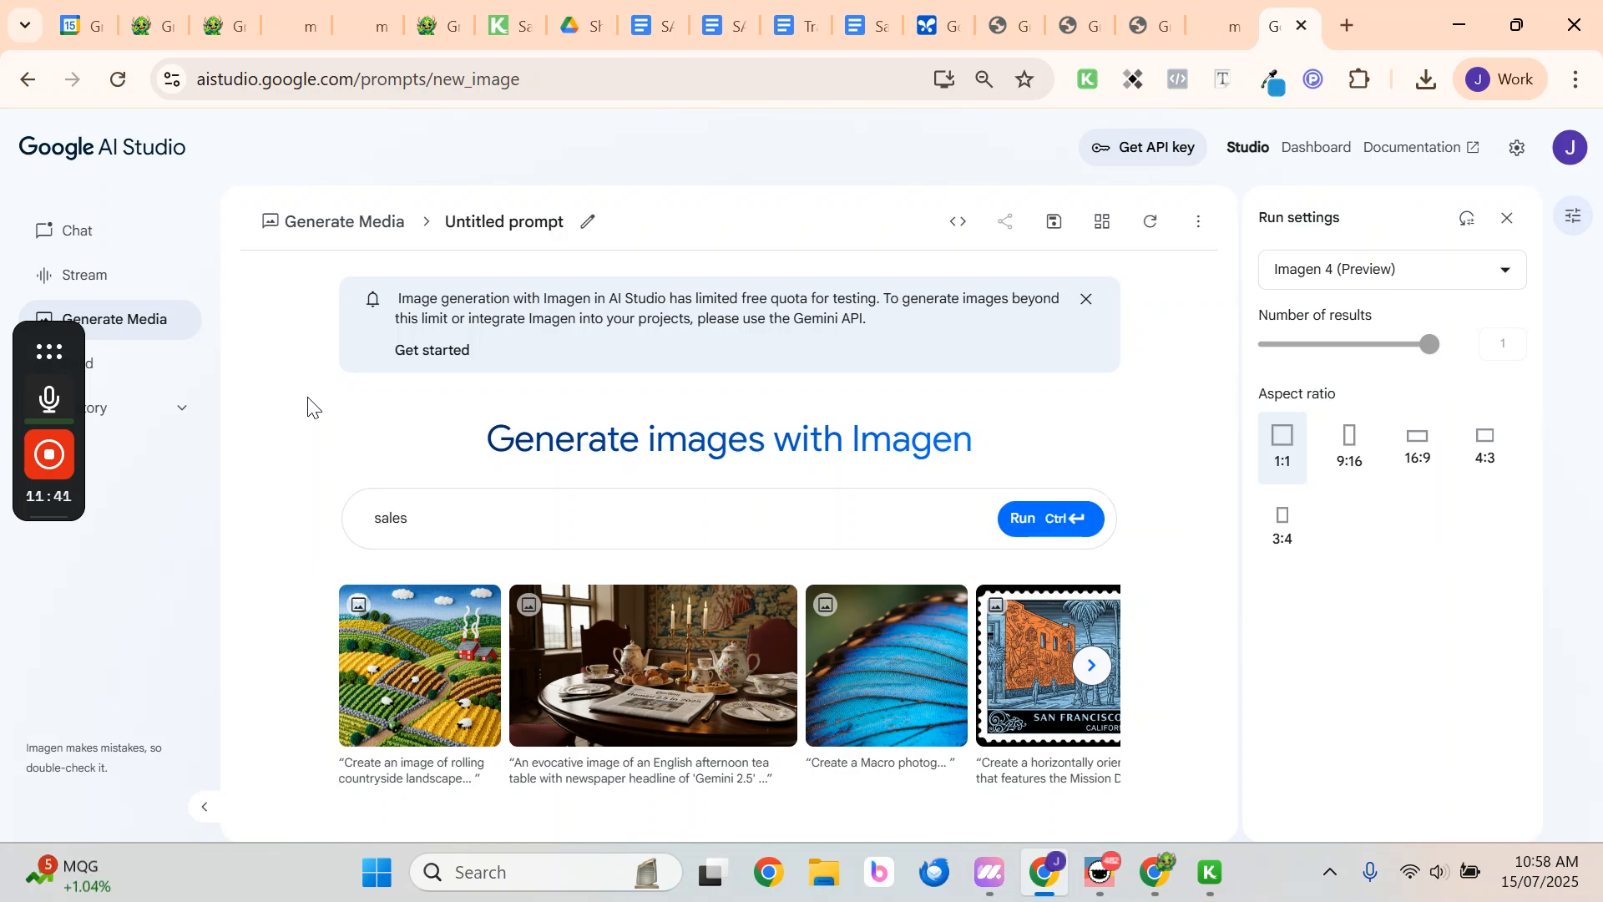
pyautogui.write('consultant')
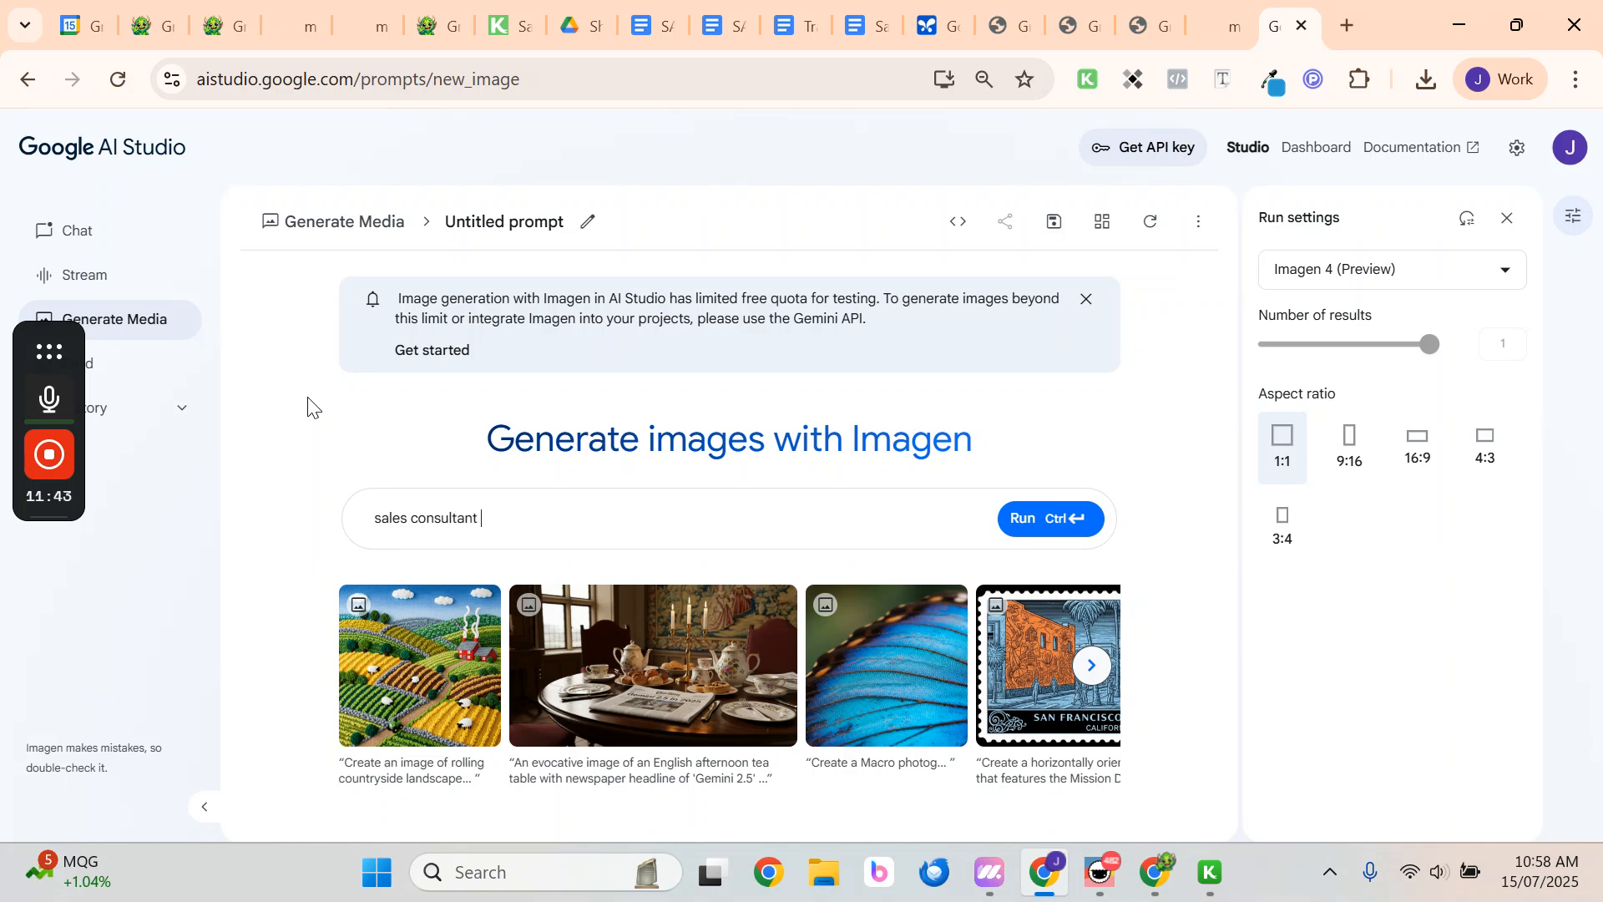
pyautogui.write(' calling and')
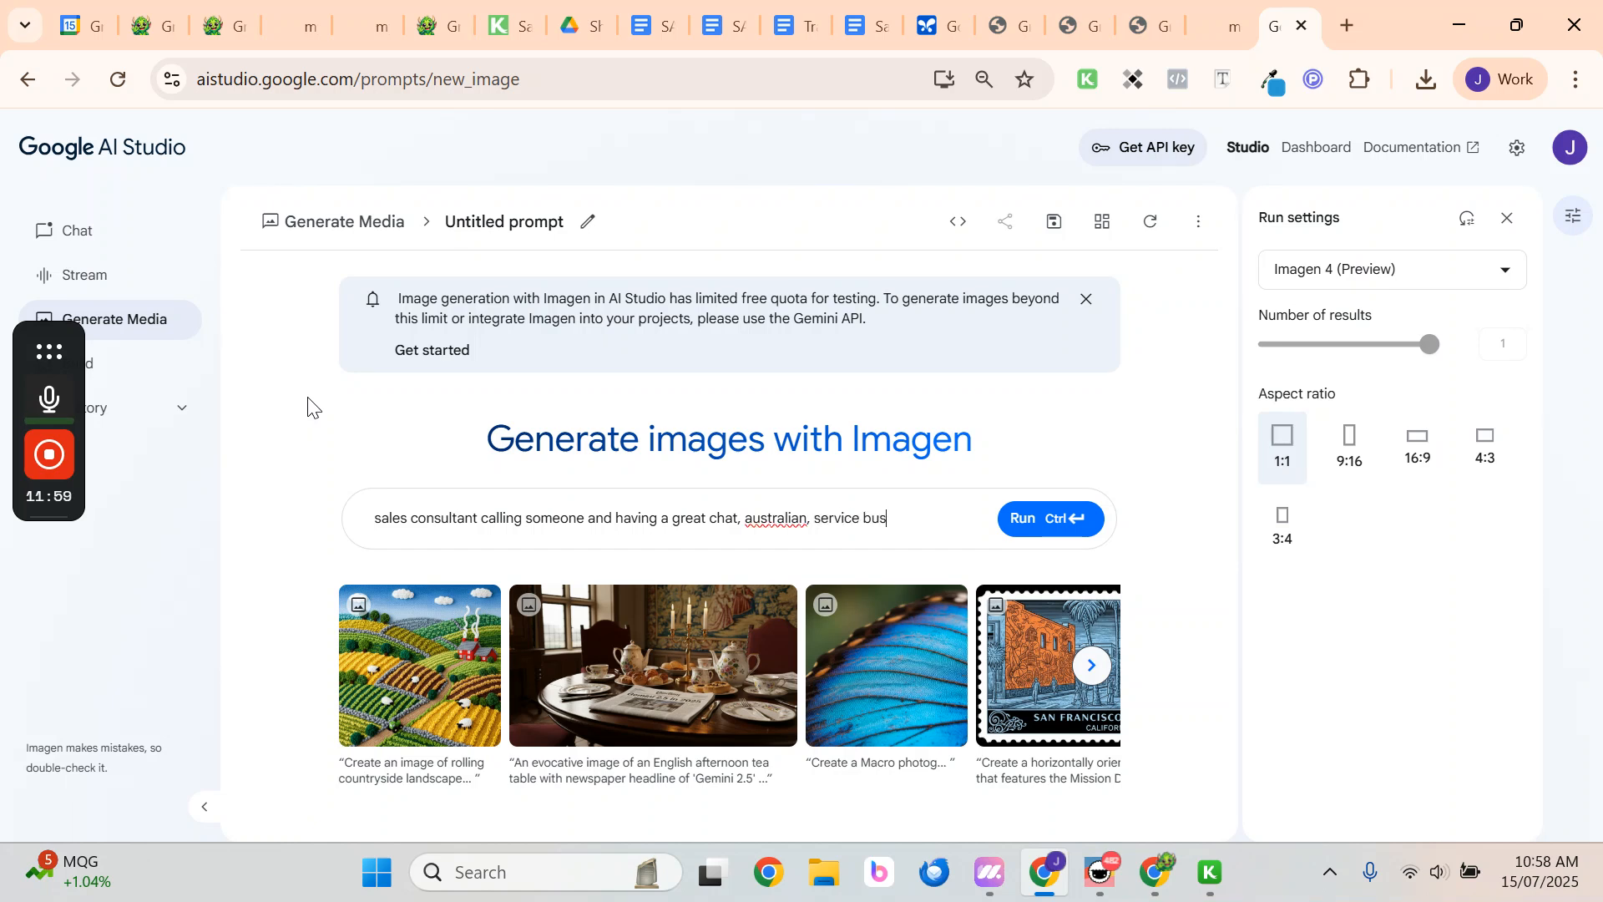
pyautogui.write('iness')
pyautogui.click(1044, 519)
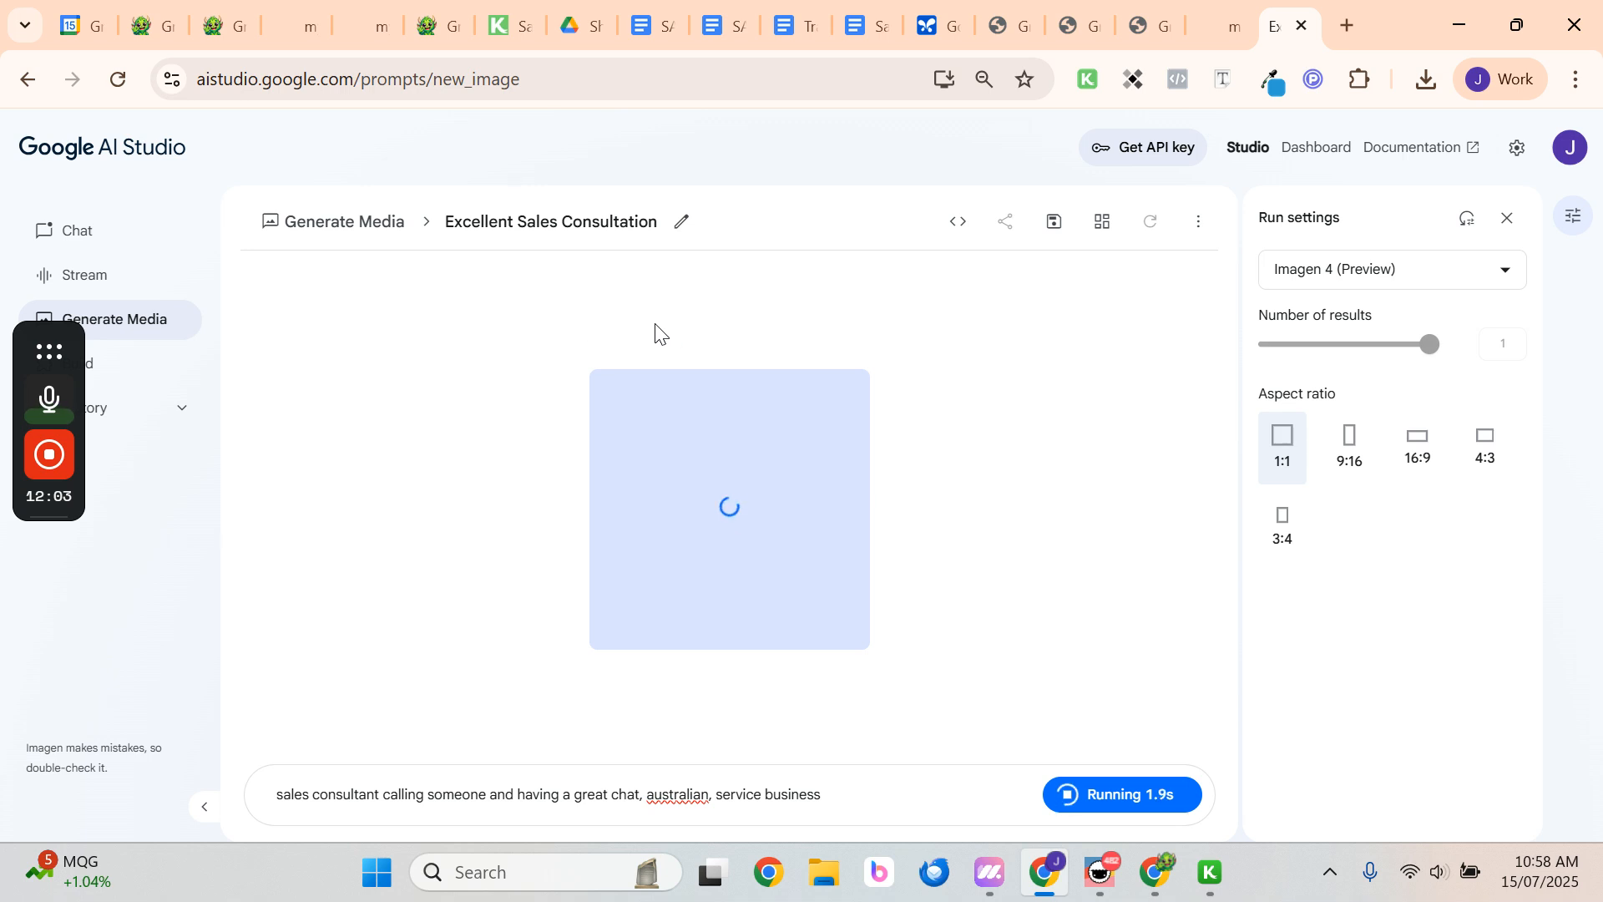
# Check the guide's regenerated code in the chat, and export the generated sales consultant image to Drive
pyautogui.click(927, 25)
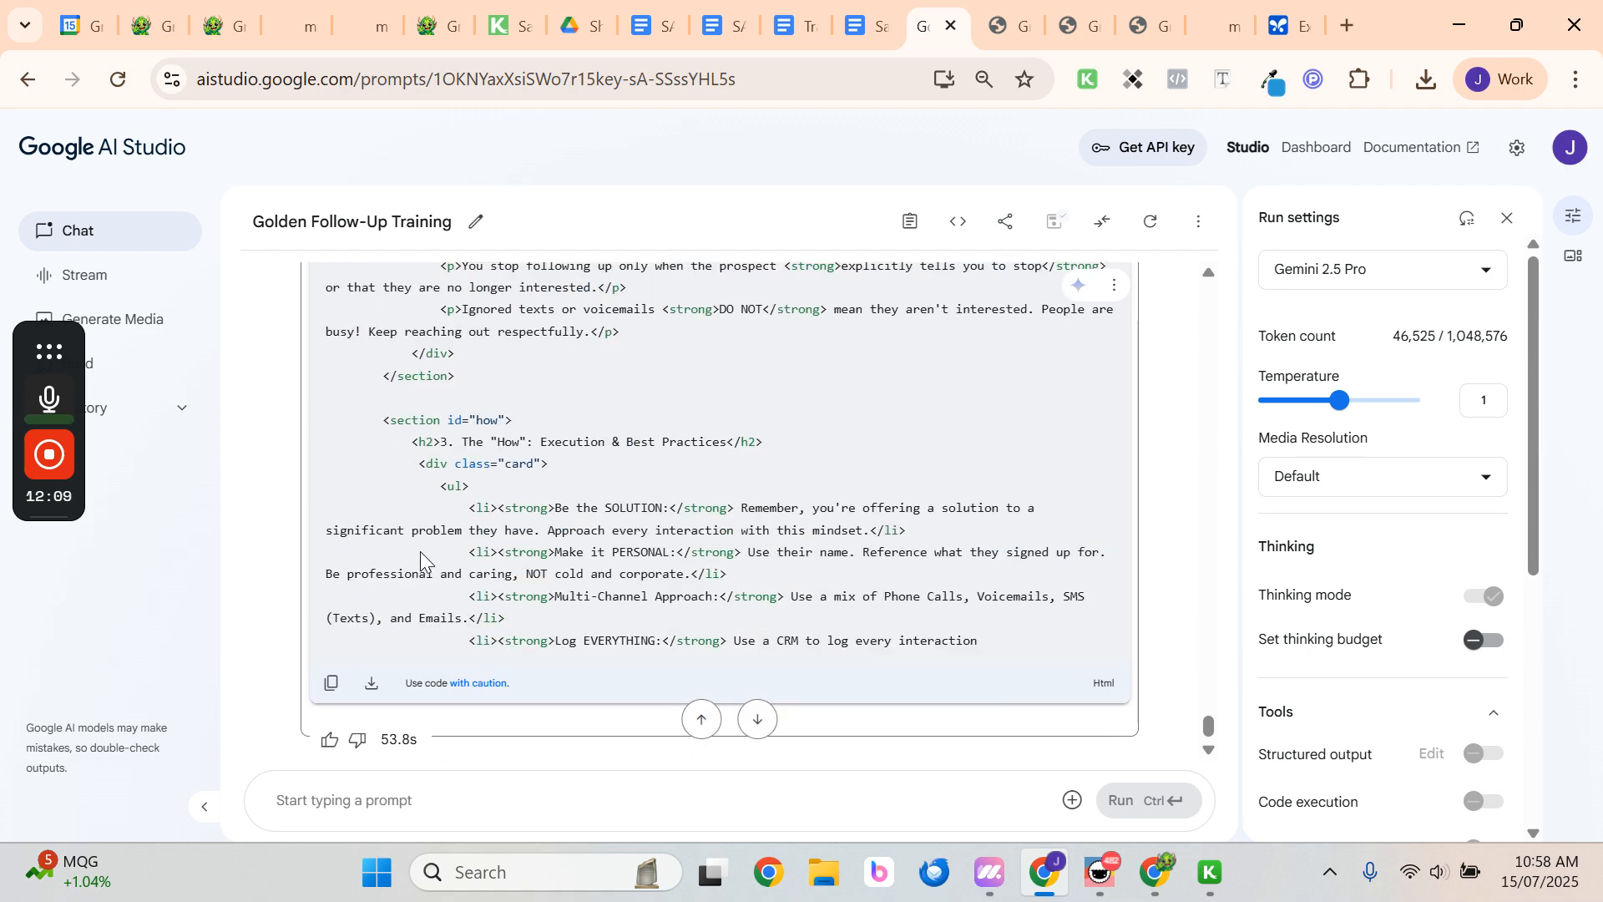
pyautogui.click(1271, 24)
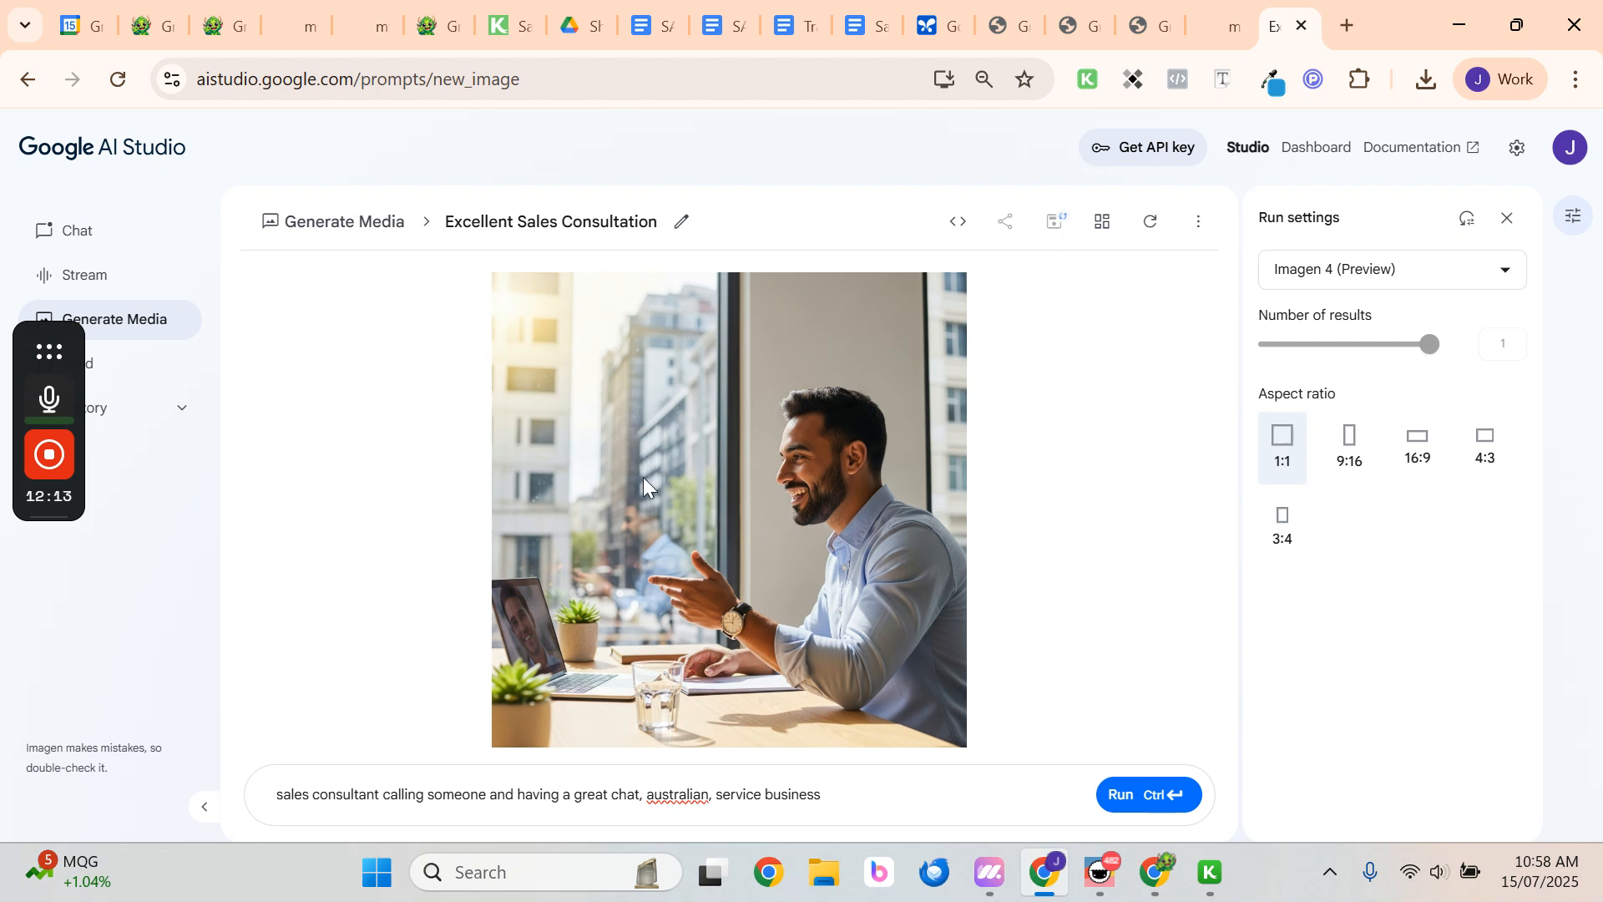
pyautogui.click(953, 728)
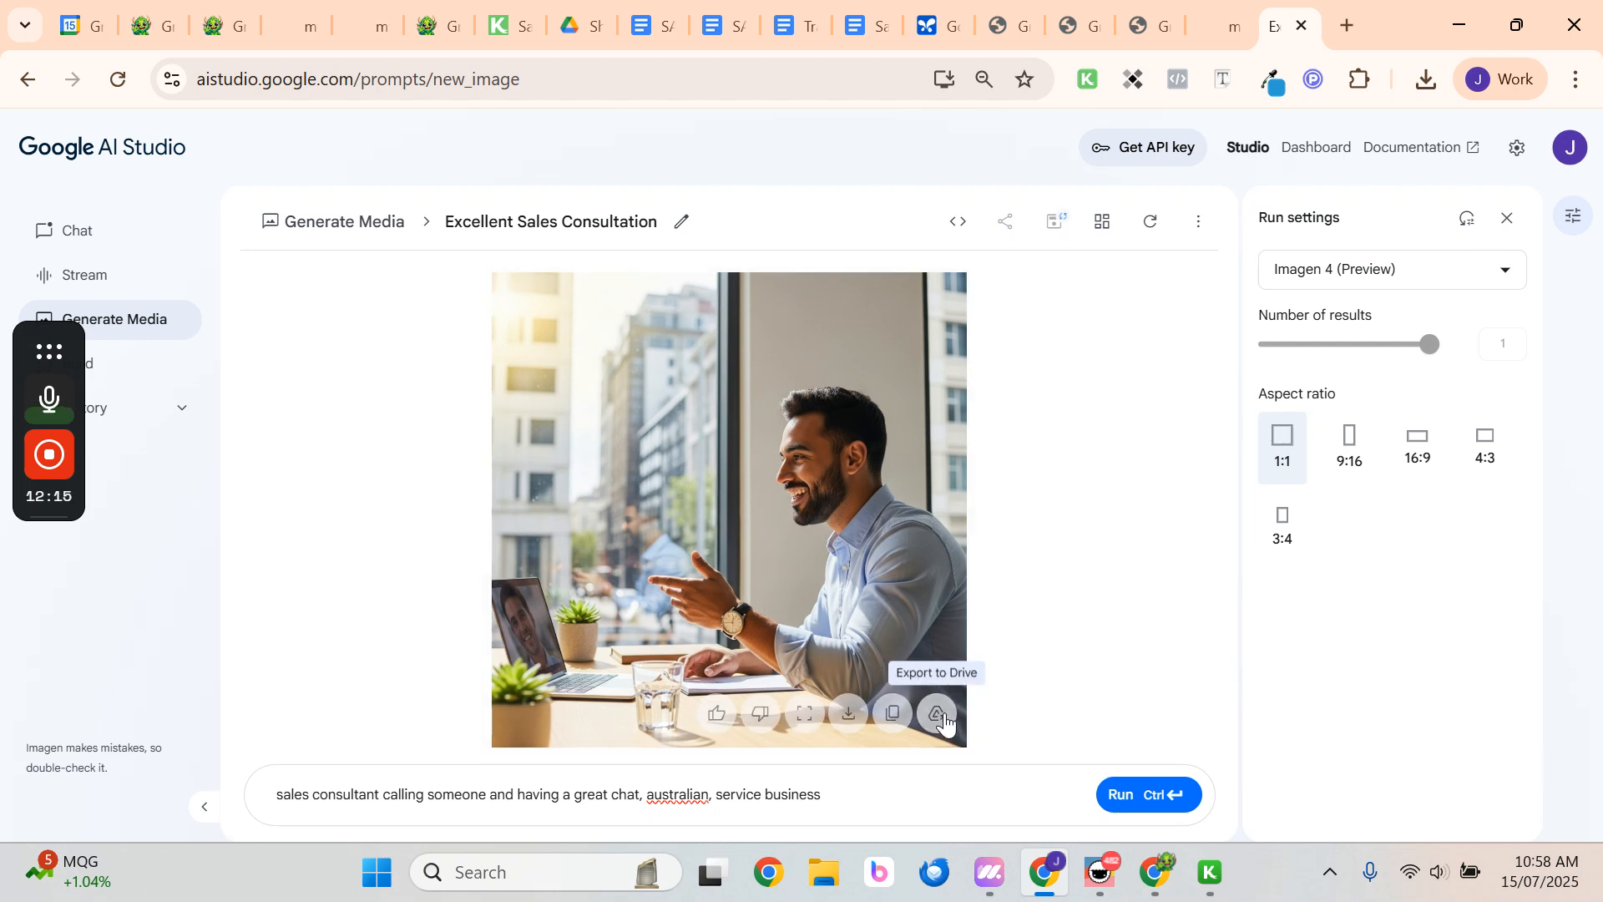
pyautogui.click(853, 723)
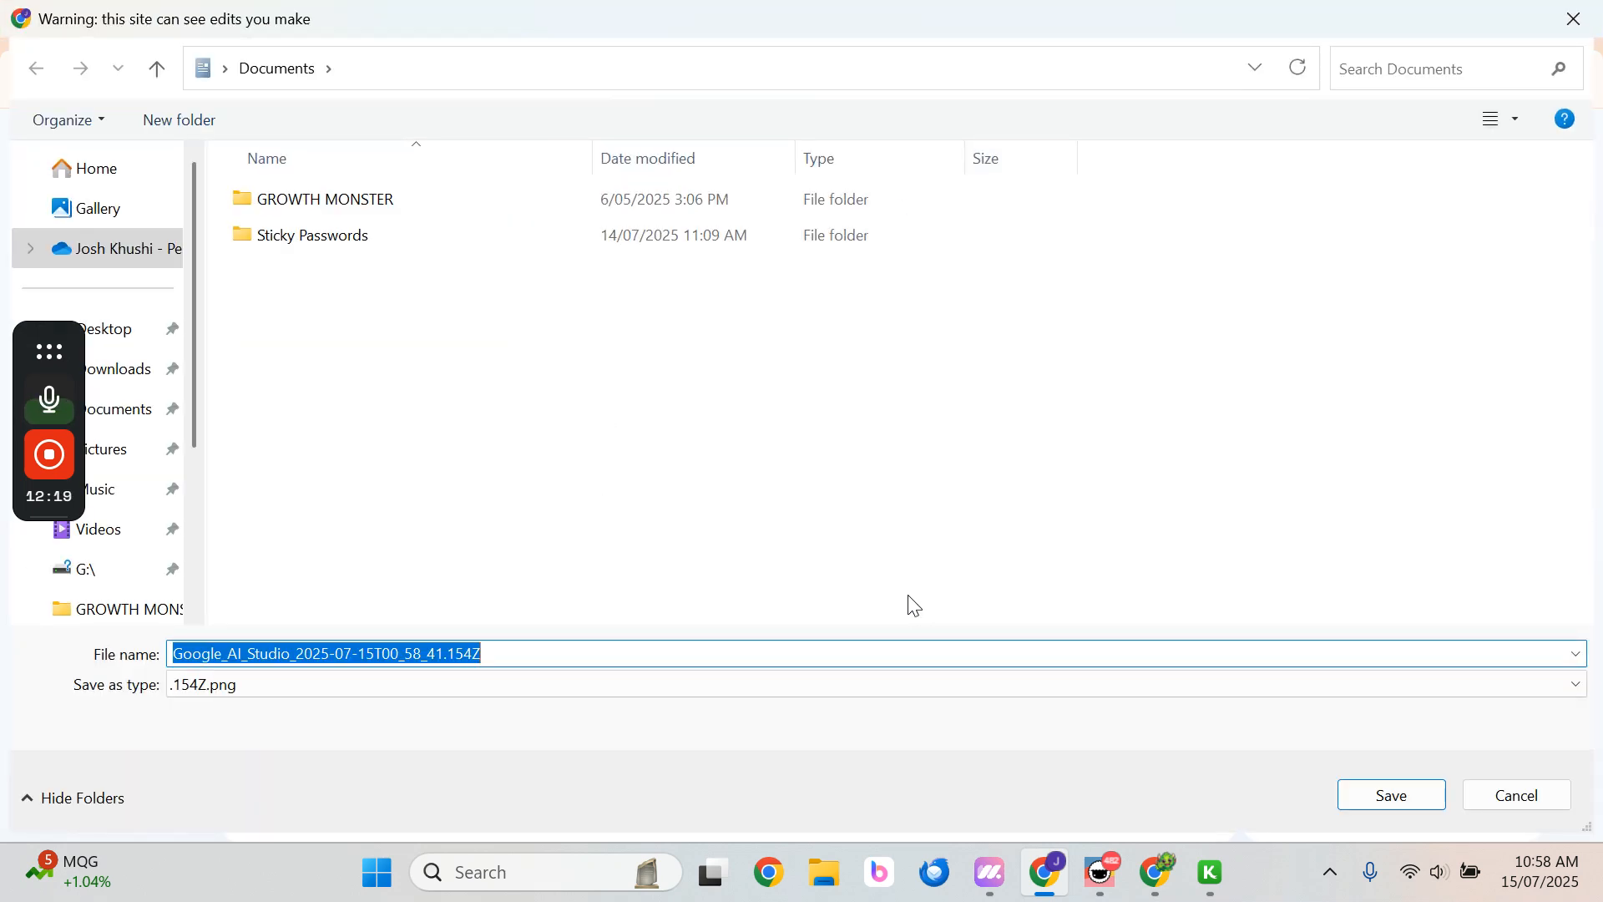
pyautogui.click(455, 685)
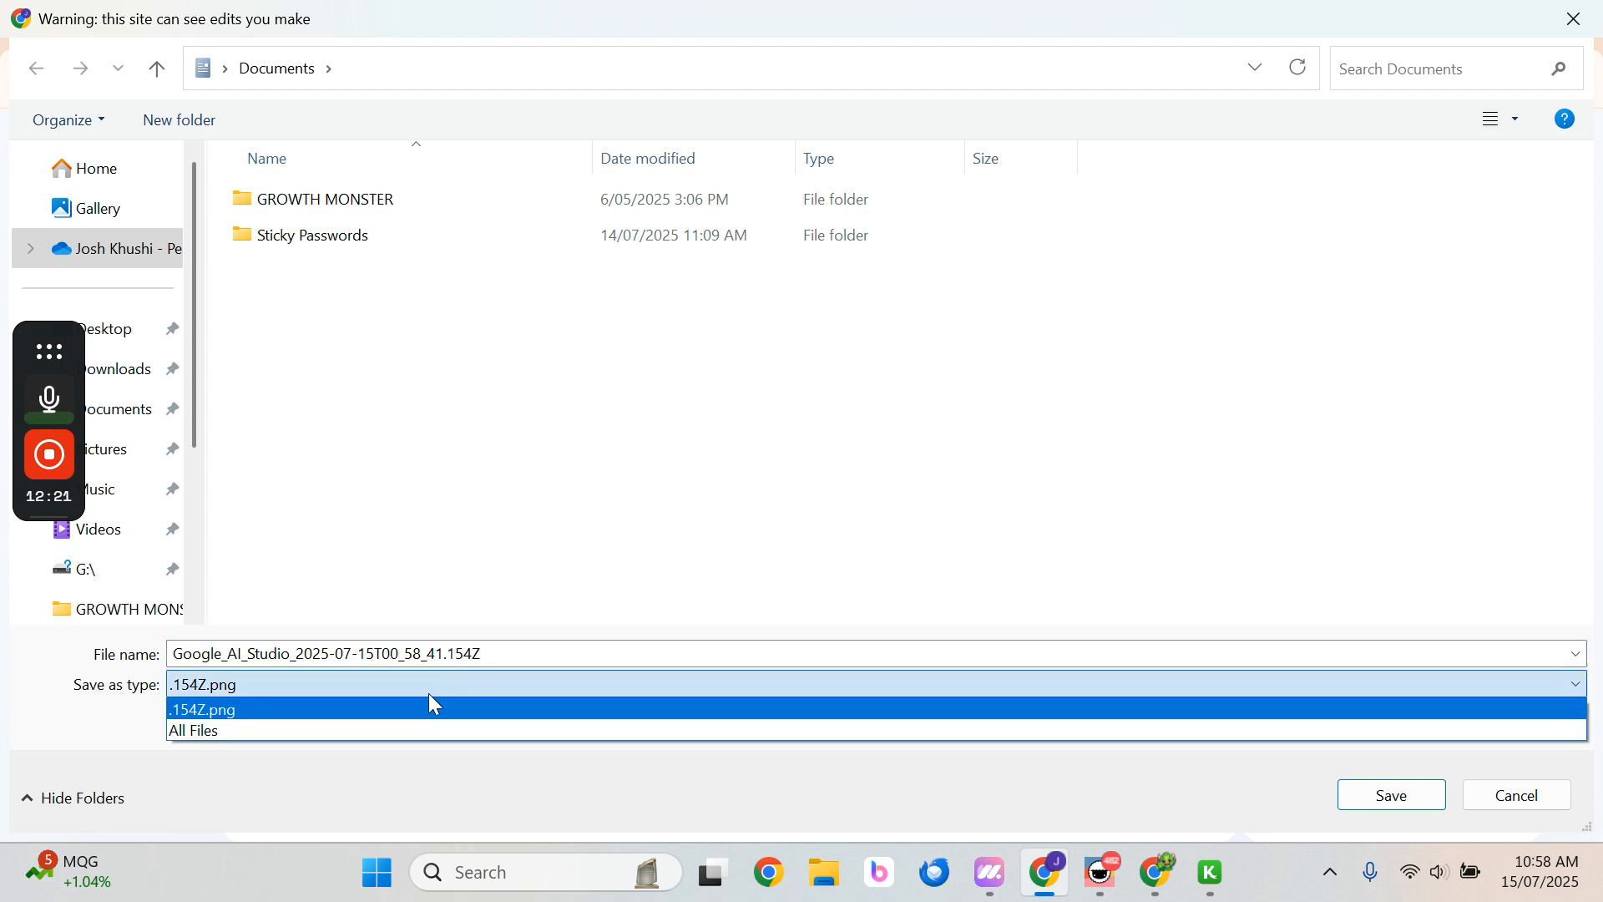
pyautogui.click(411, 731)
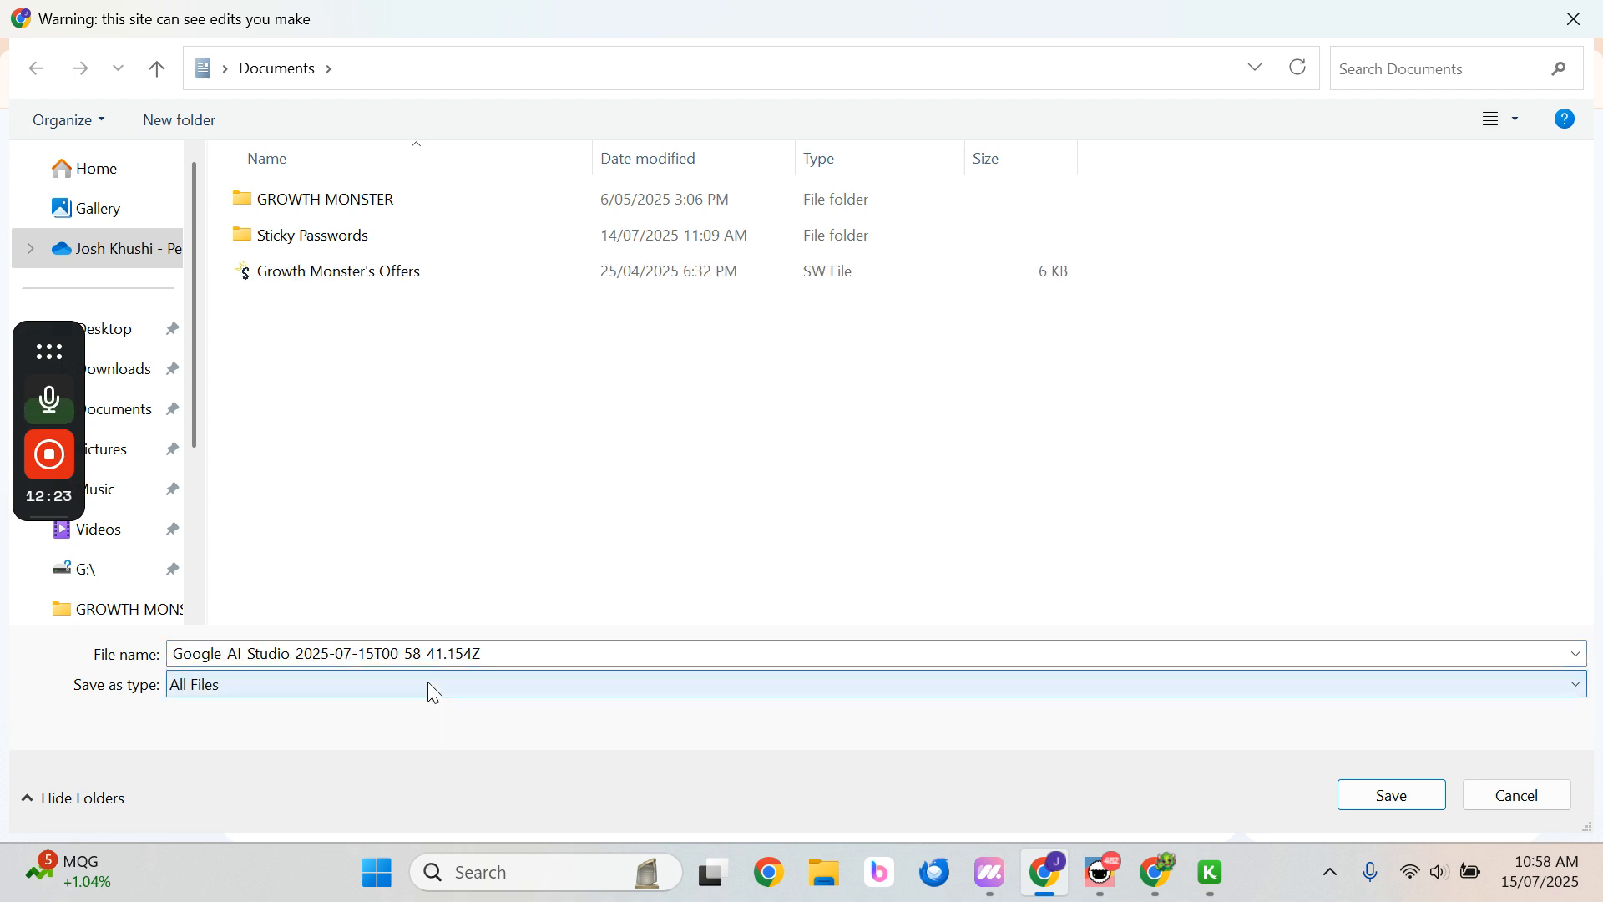
pyautogui.click(118, 365)
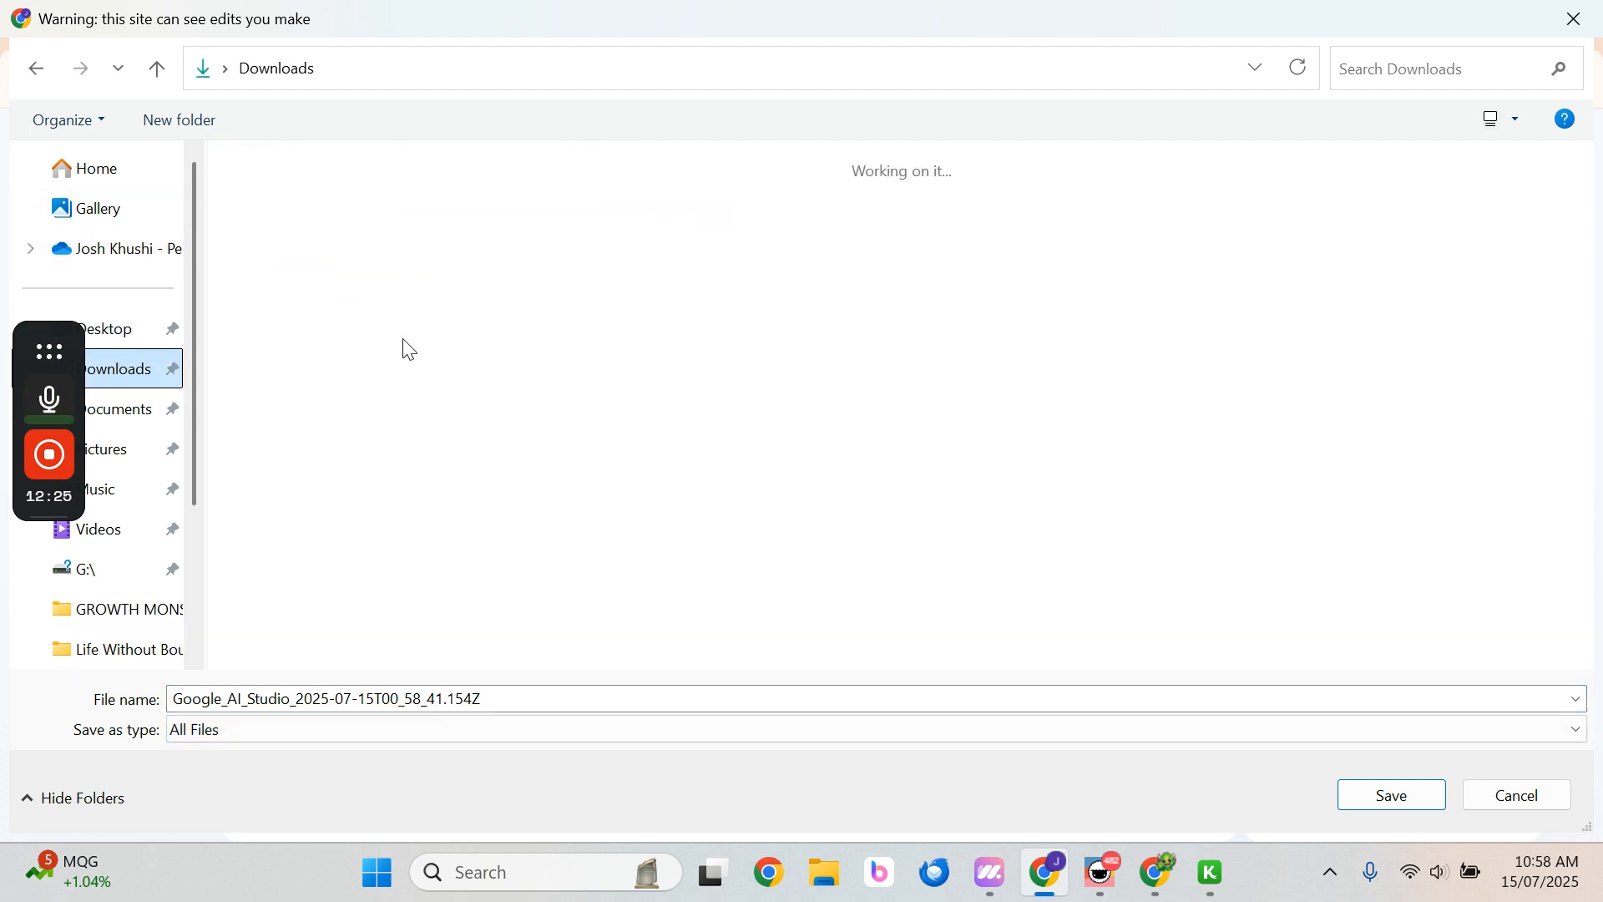
pyautogui.click(1503, 796)
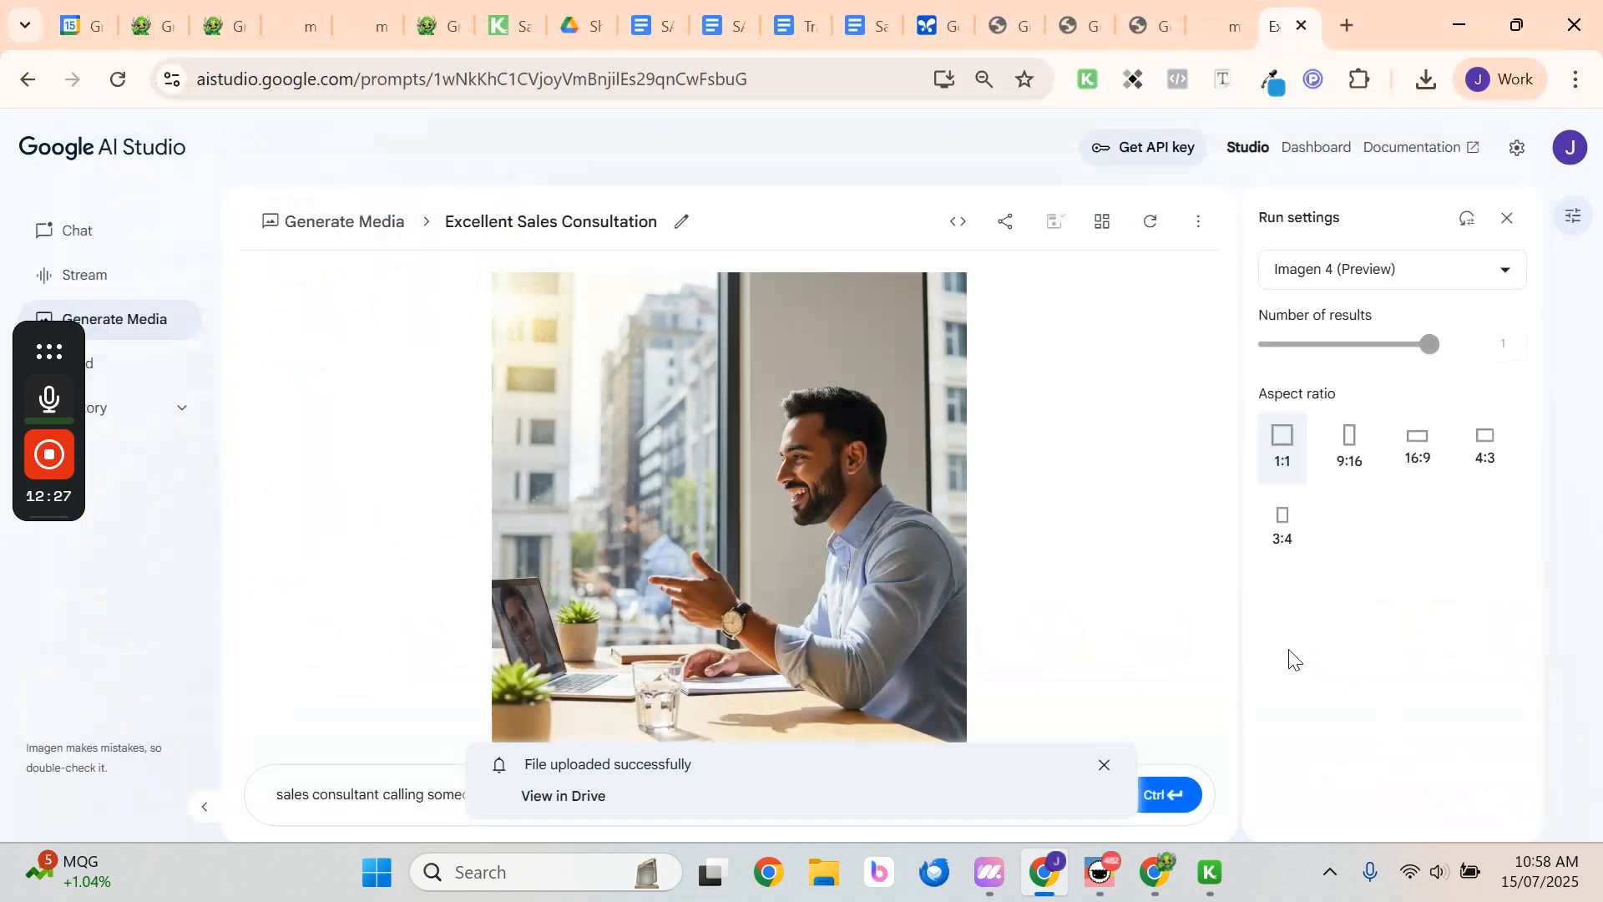
# Download the generated sales consultant image as a PNG into the Downloads folder, keeping the suggested file name
pyautogui.click(848, 714)
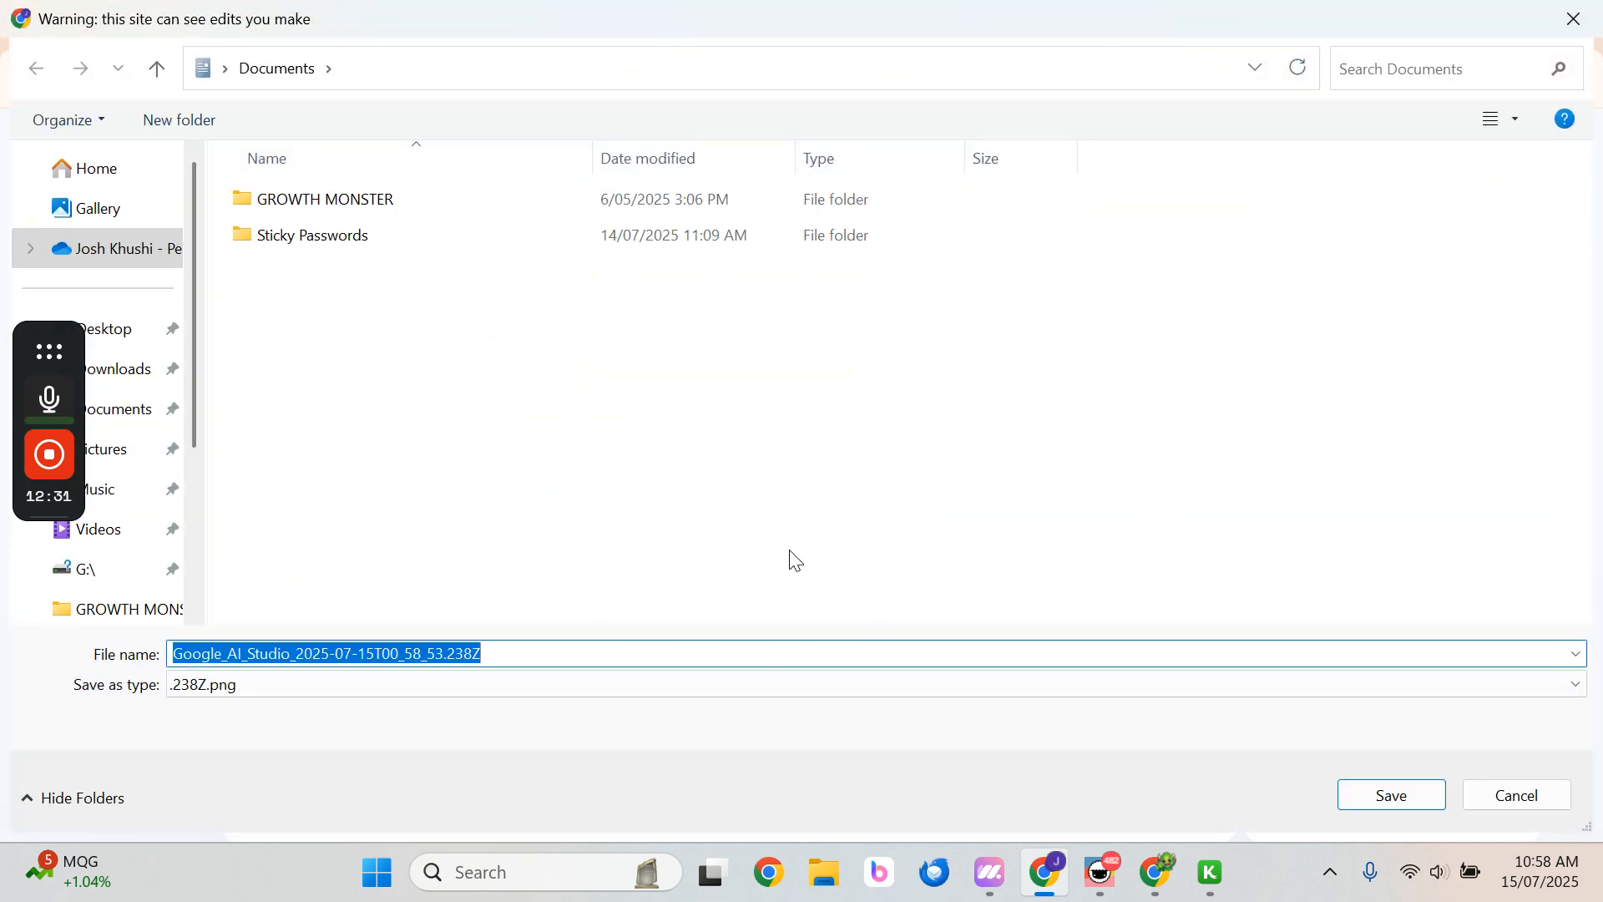
pyautogui.click(125, 368)
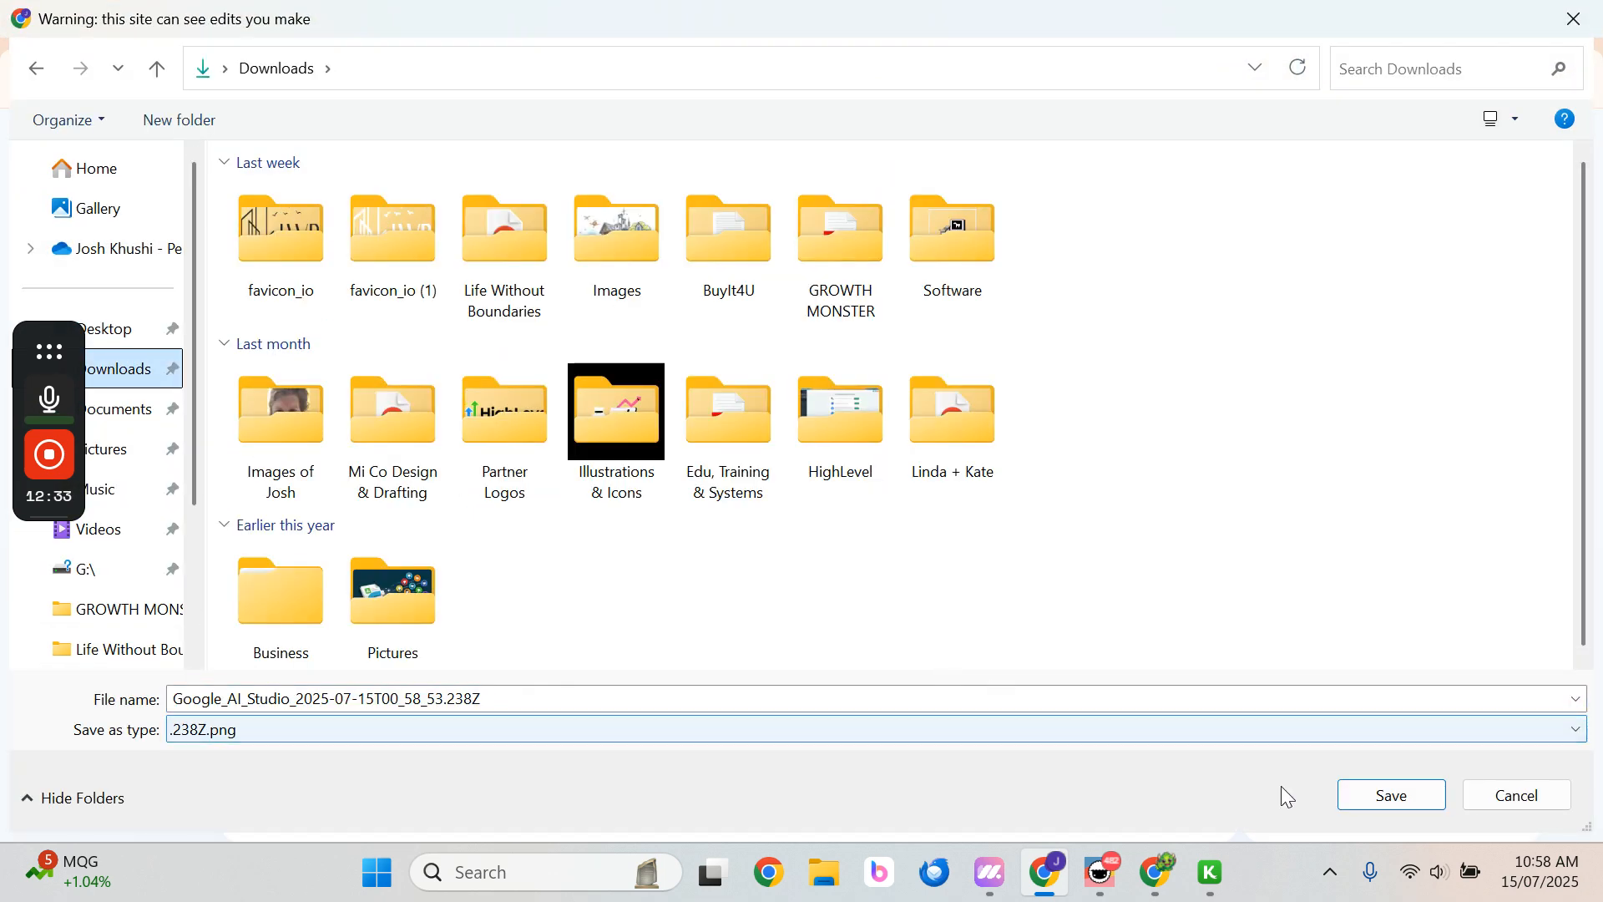
pyautogui.click(1389, 794)
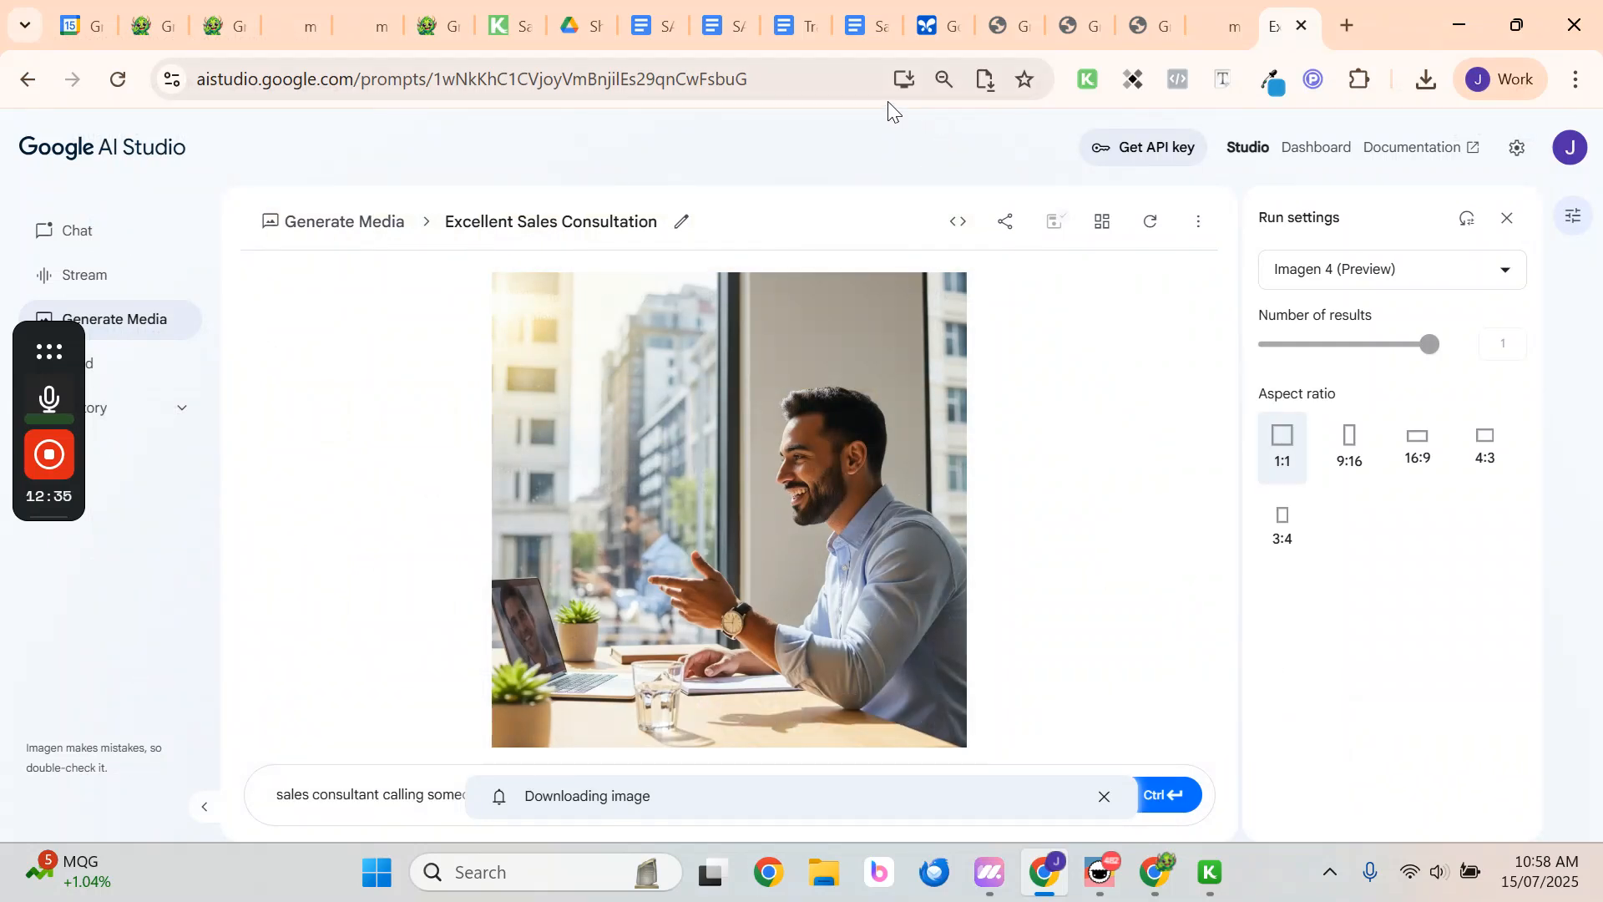
# Switch to the Growth Monster site manager and open its Media Storage
pyautogui.click(144, 25)
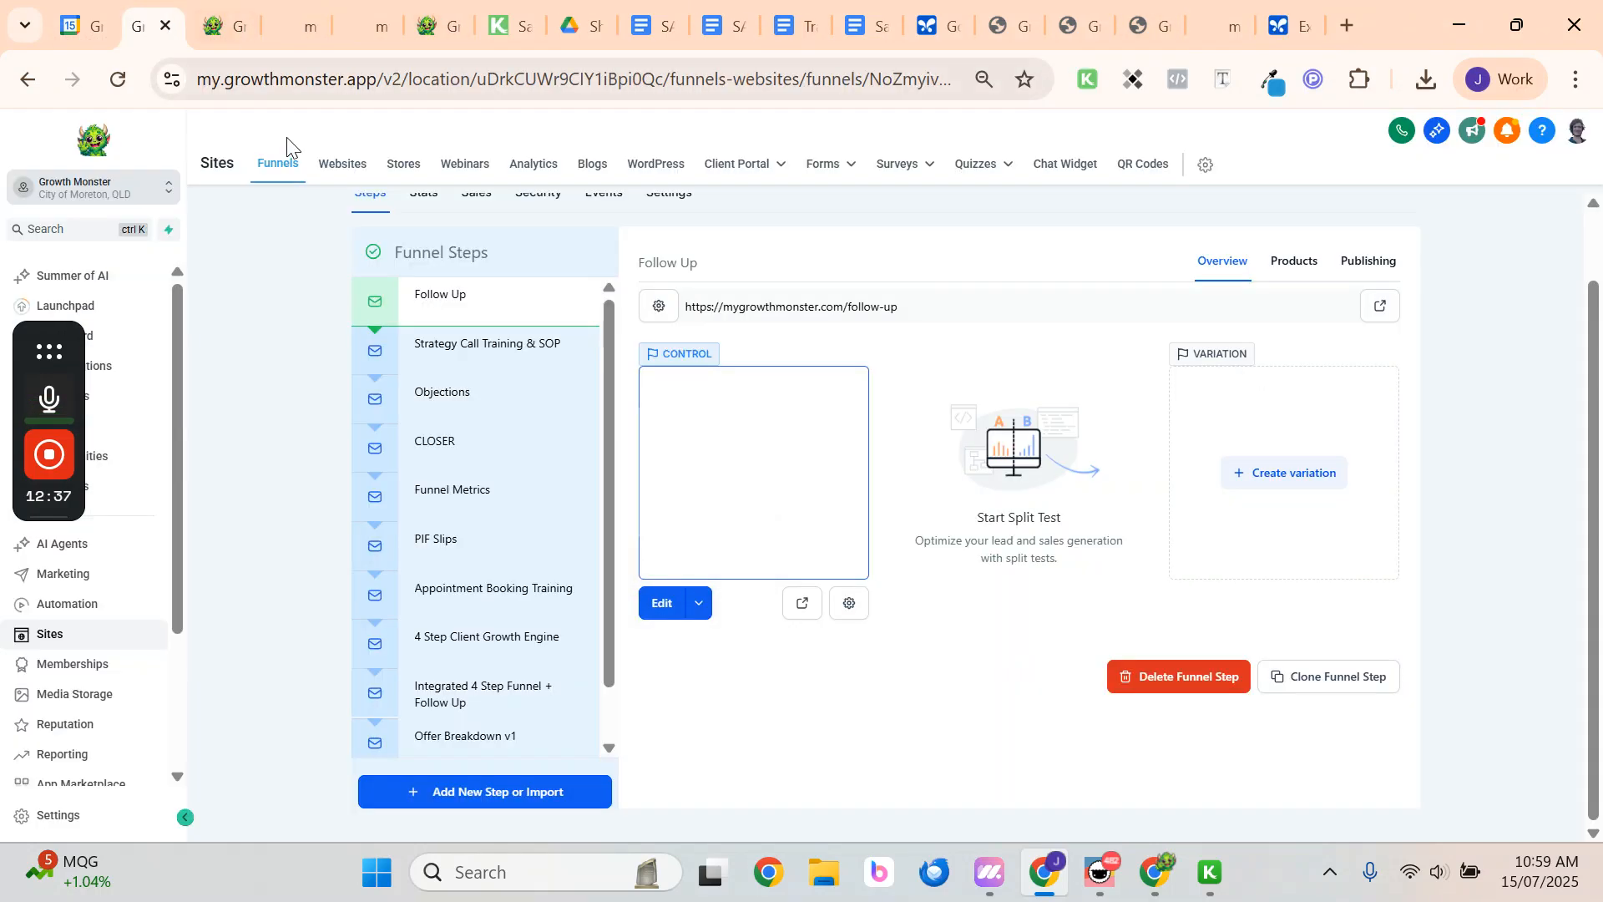
pyautogui.moveTo(50, 351)
pyautogui.moveTo(50, 351); pyautogui.dragTo(307, 253)
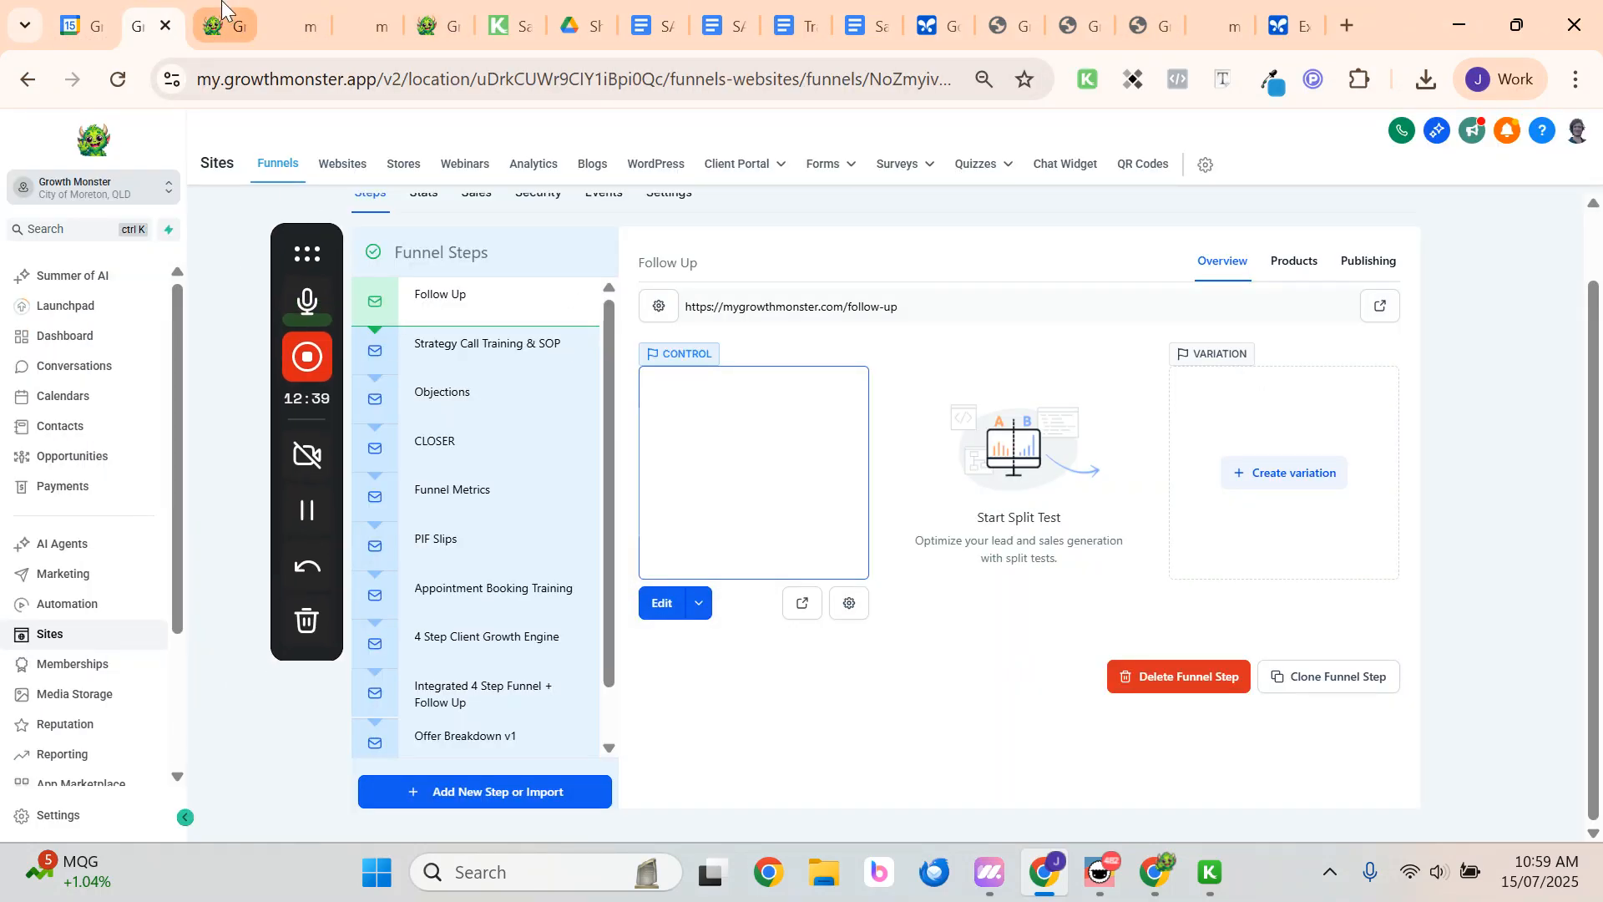
pyautogui.click(221, 19)
pyautogui.click(182, 18)
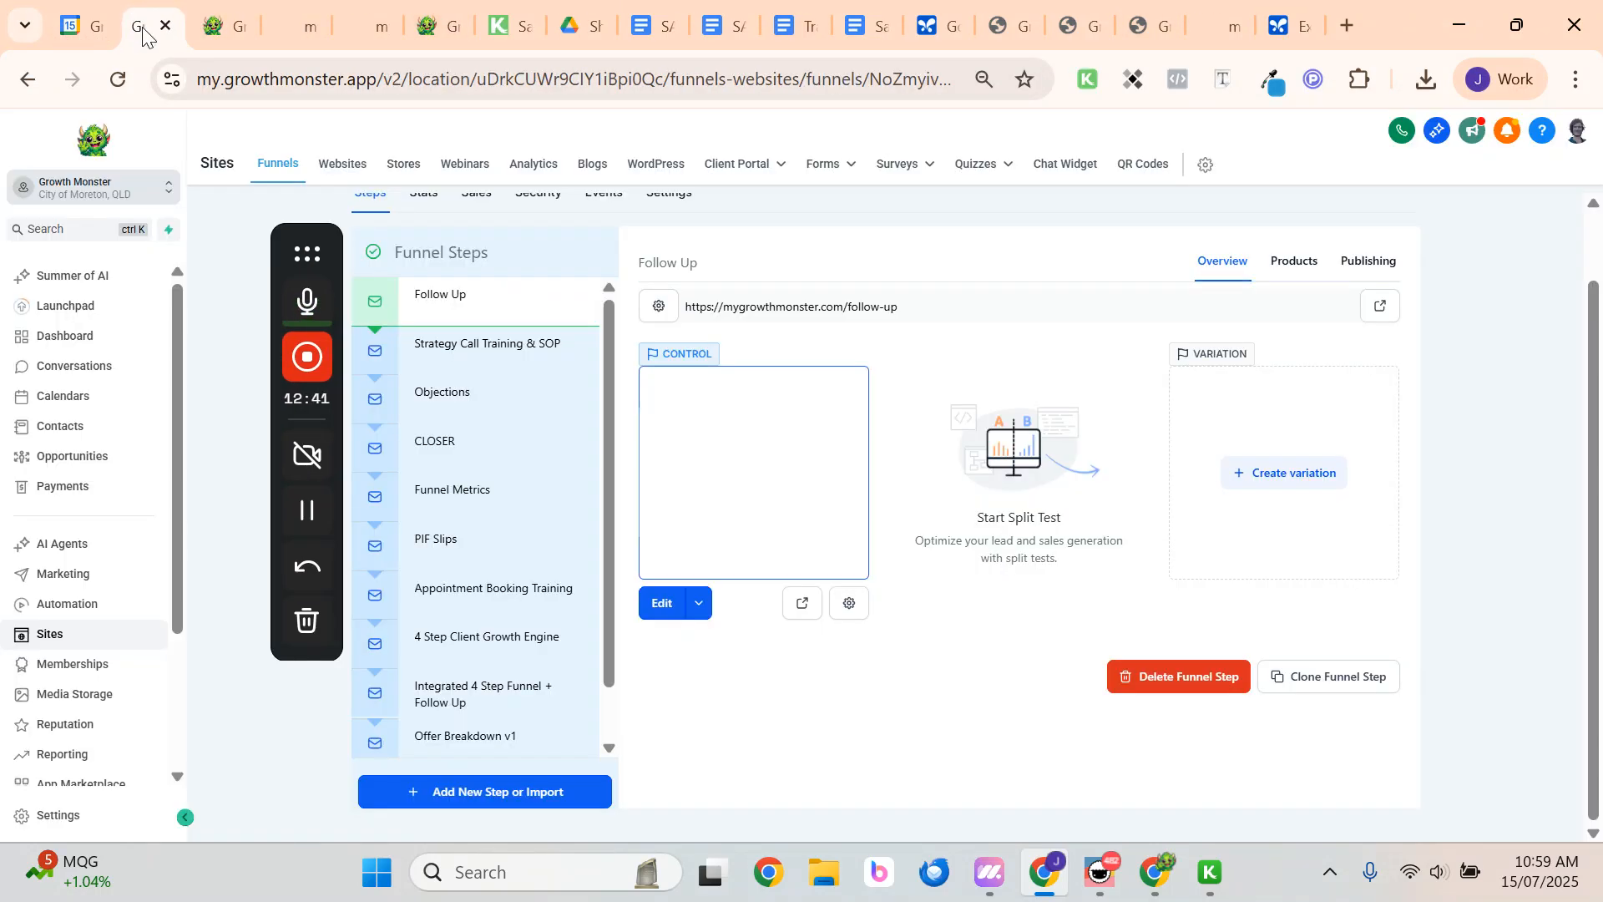
pyautogui.click(66, 693)
pyautogui.moveTo(309, 255); pyautogui.dragTo(115, 190)
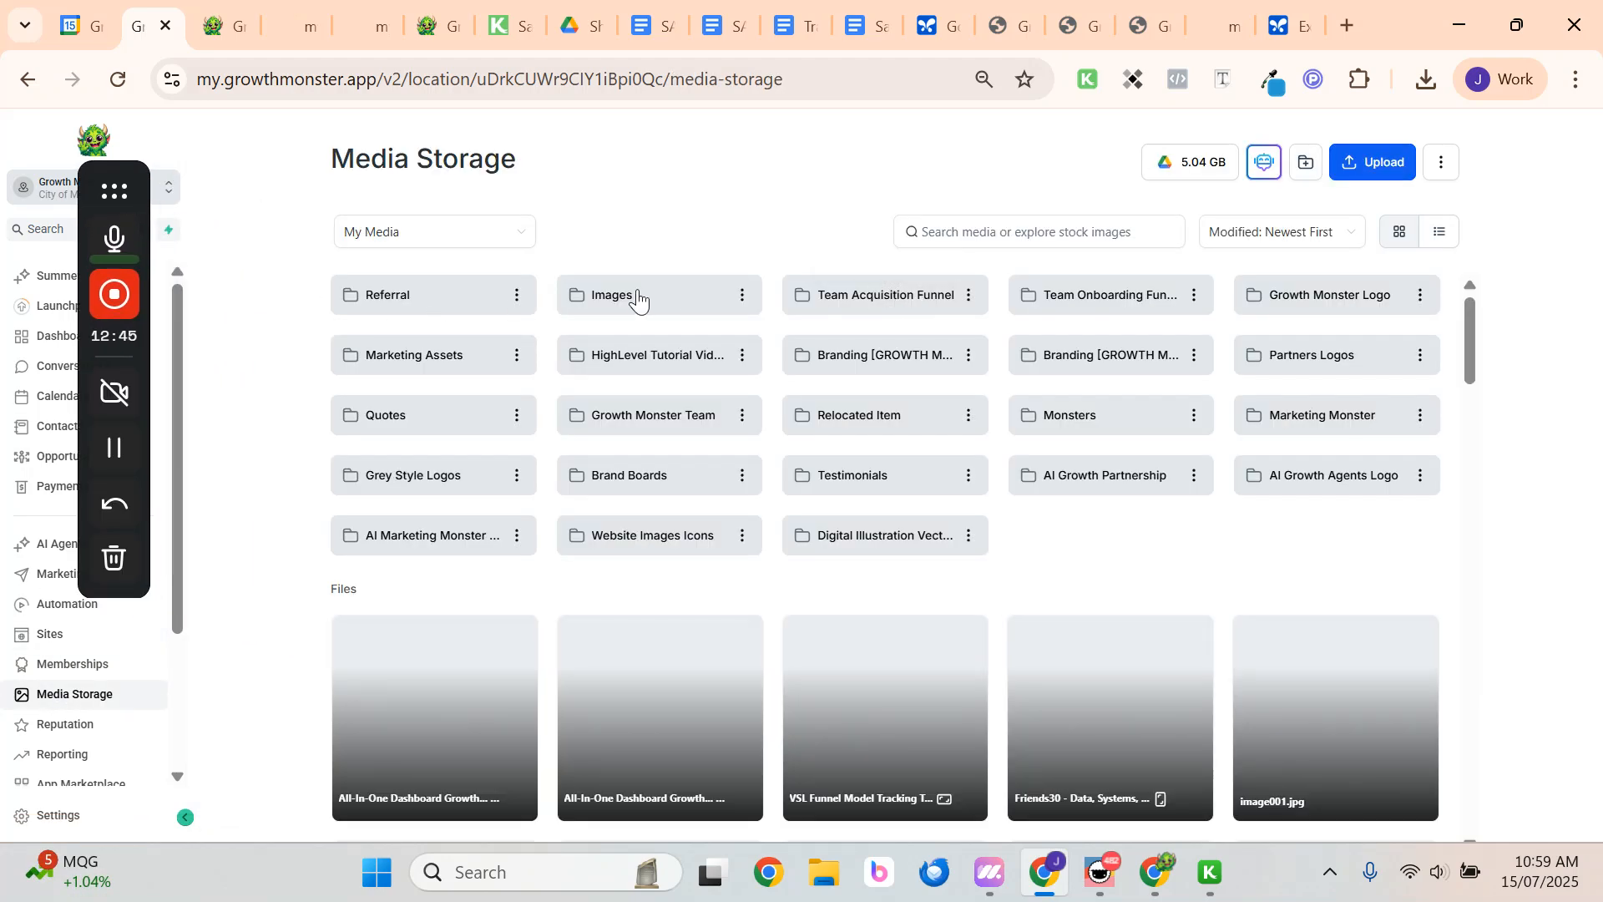
# Upload the Google_AI_Studio_2025-07-15T00_58_53.238Z image from Downloads into the Images folder
pyautogui.click(636, 299)
pyautogui.click(1369, 161)
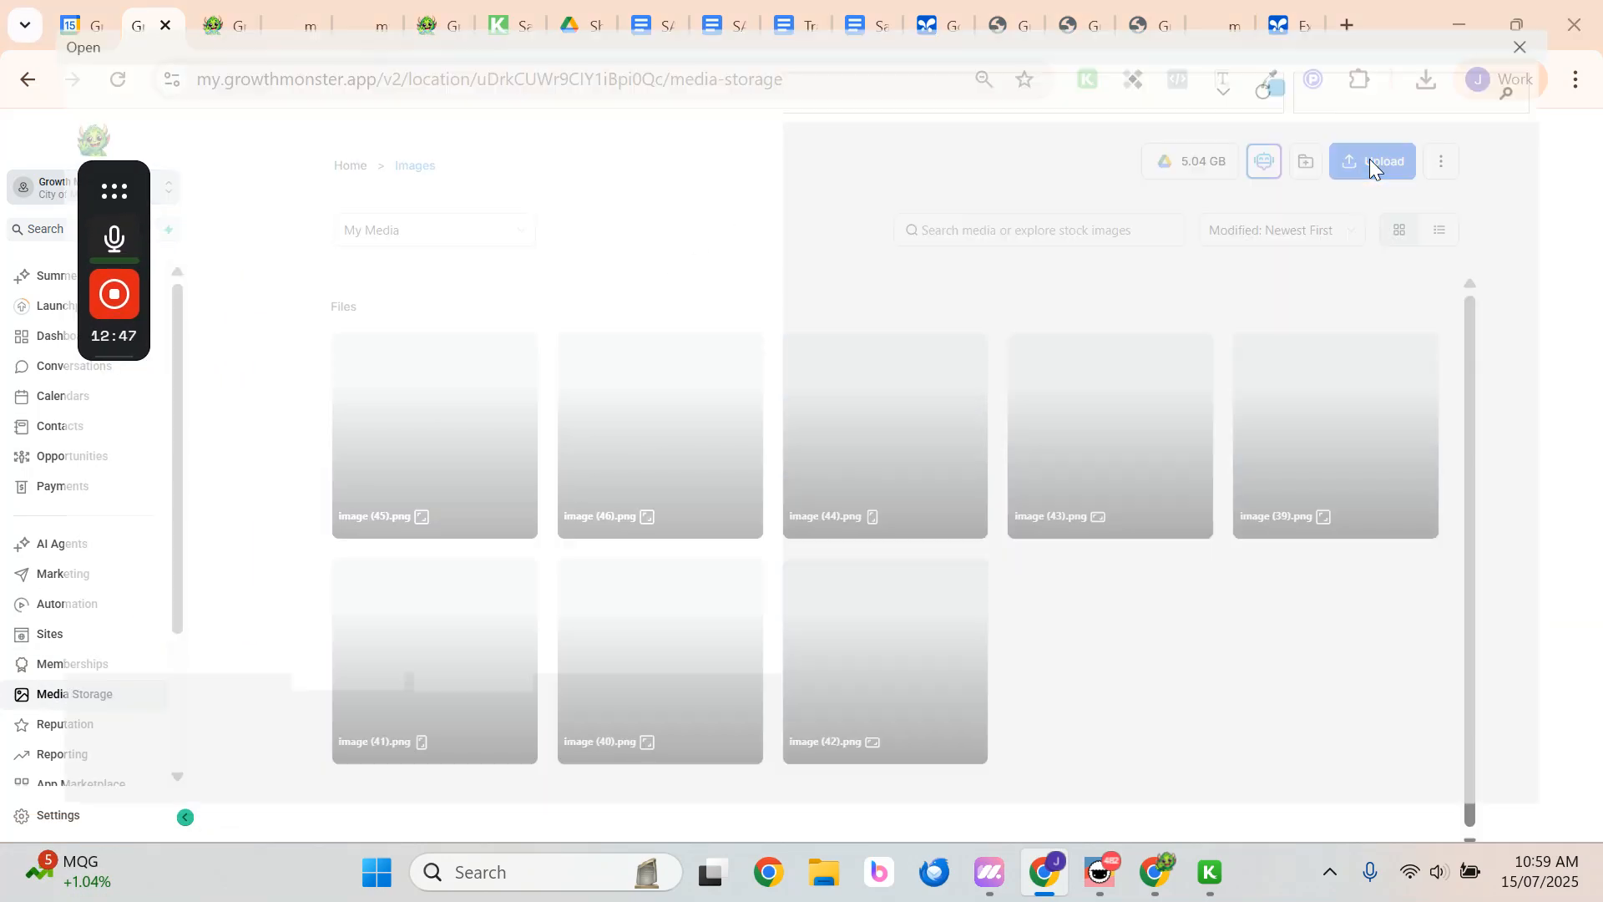
pyautogui.click(280, 242)
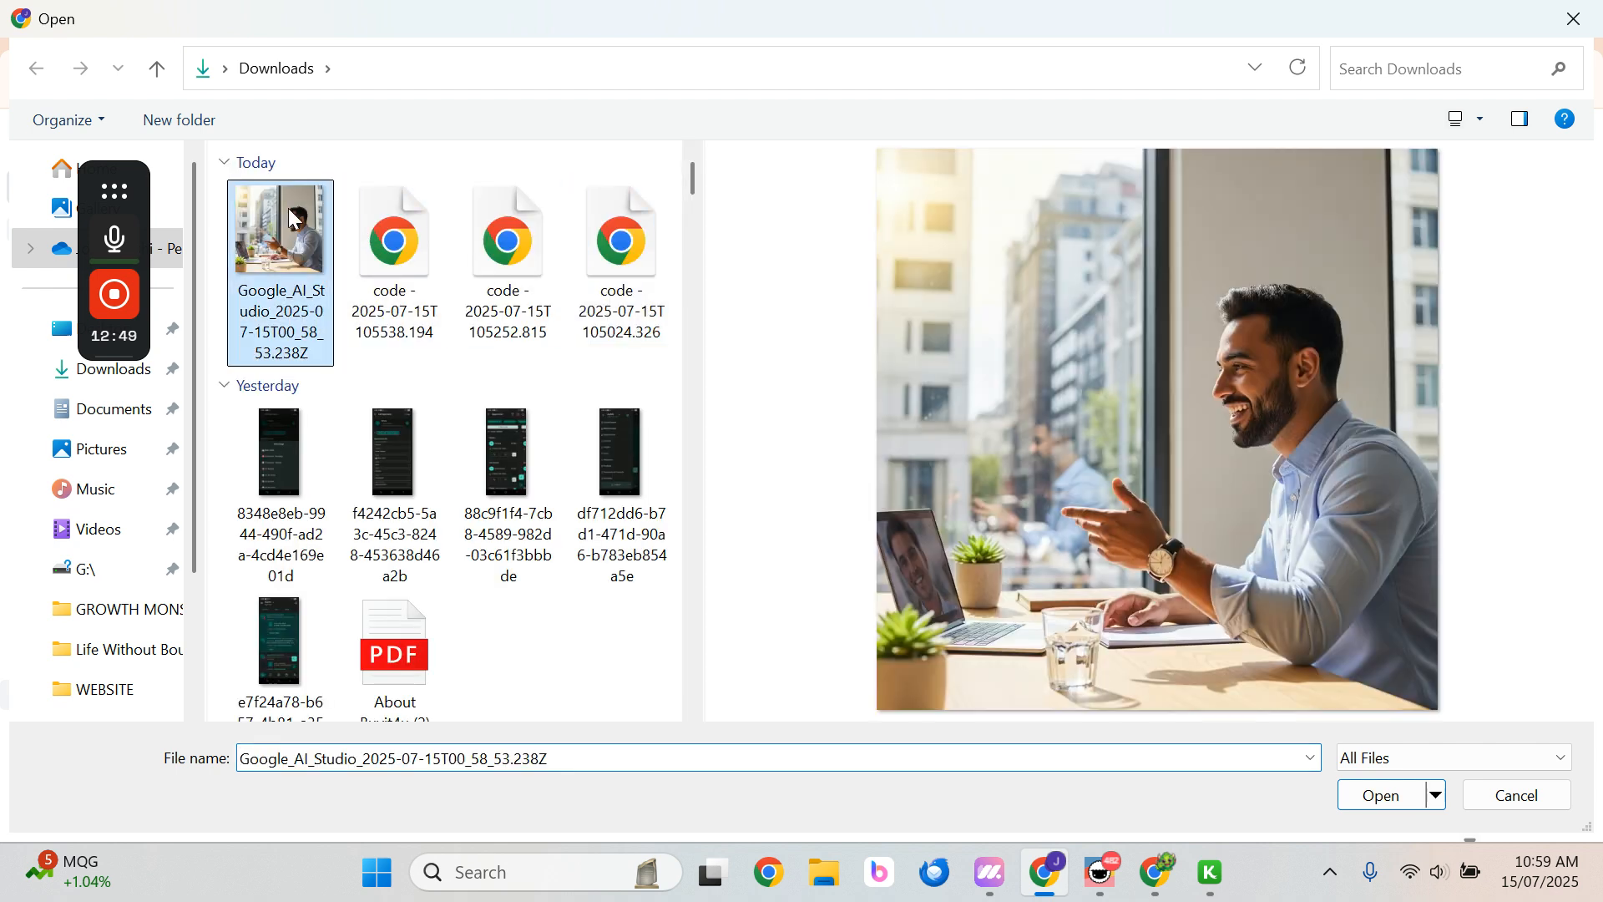
pyautogui.click(1384, 795)
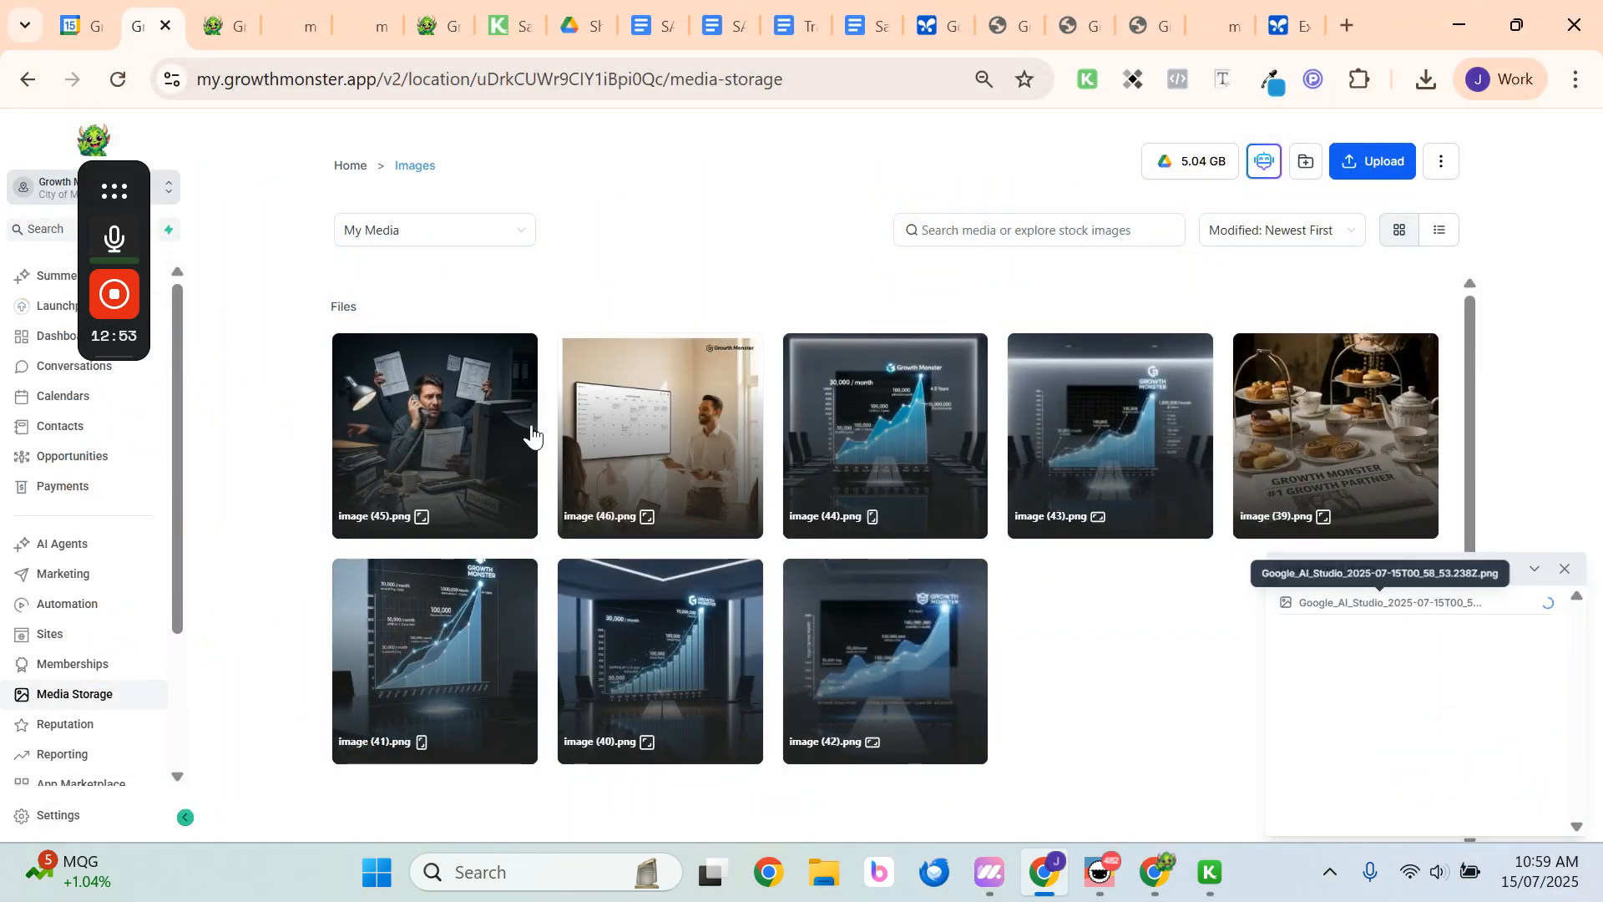
# Copy the link of the newly uploaded sales consultant image
pyautogui.moveTo(505, 384)
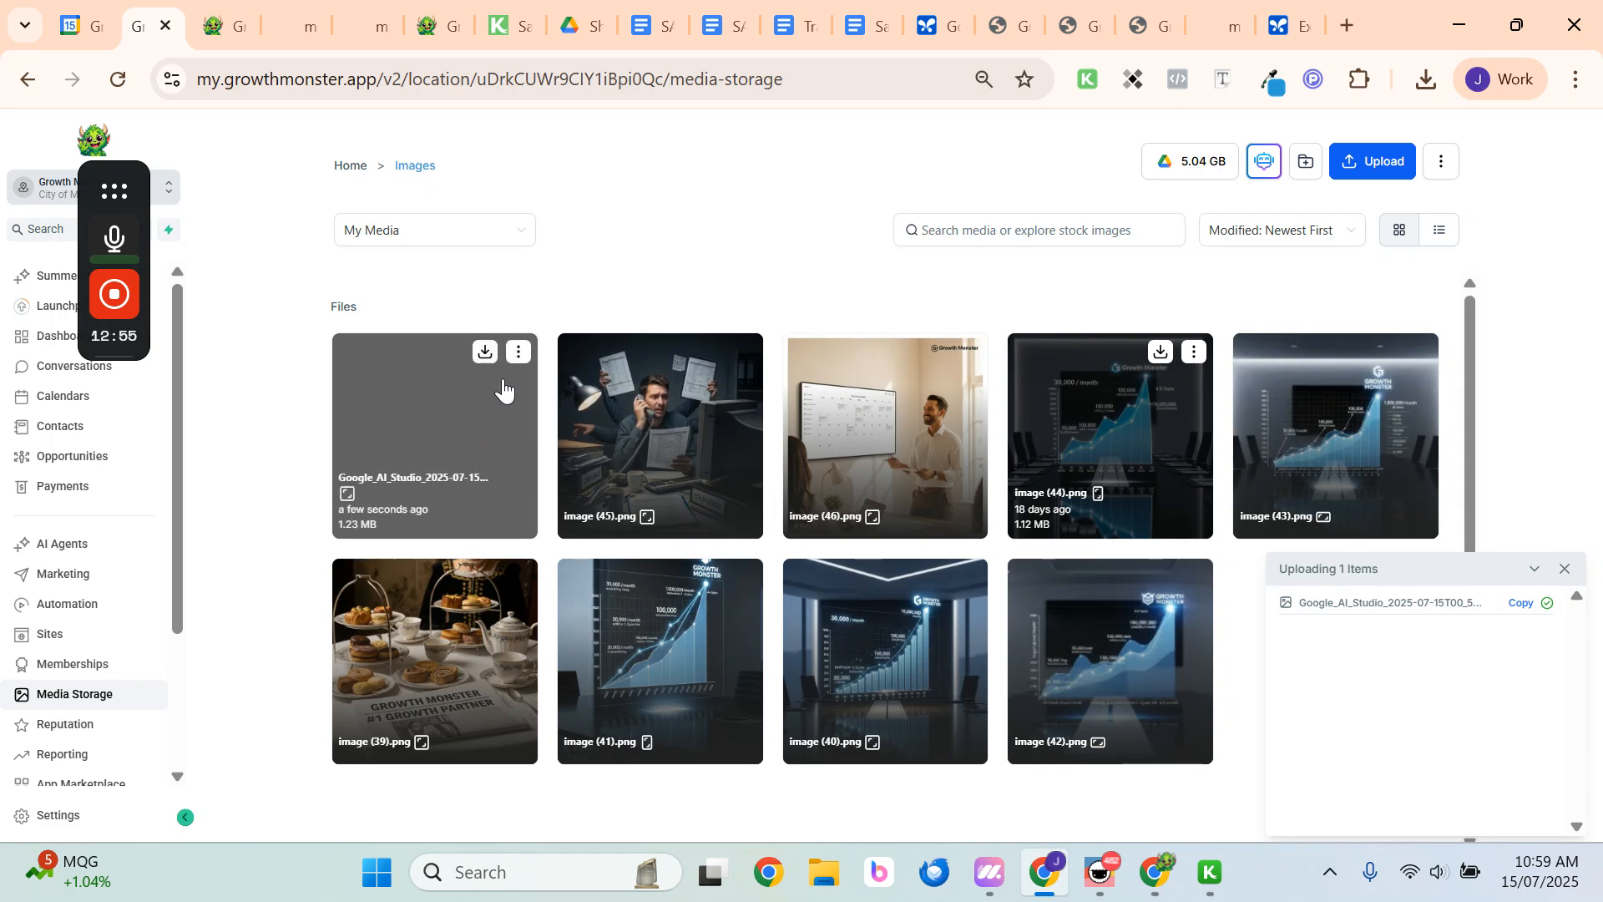
pyautogui.click(517, 351)
pyautogui.click(526, 449)
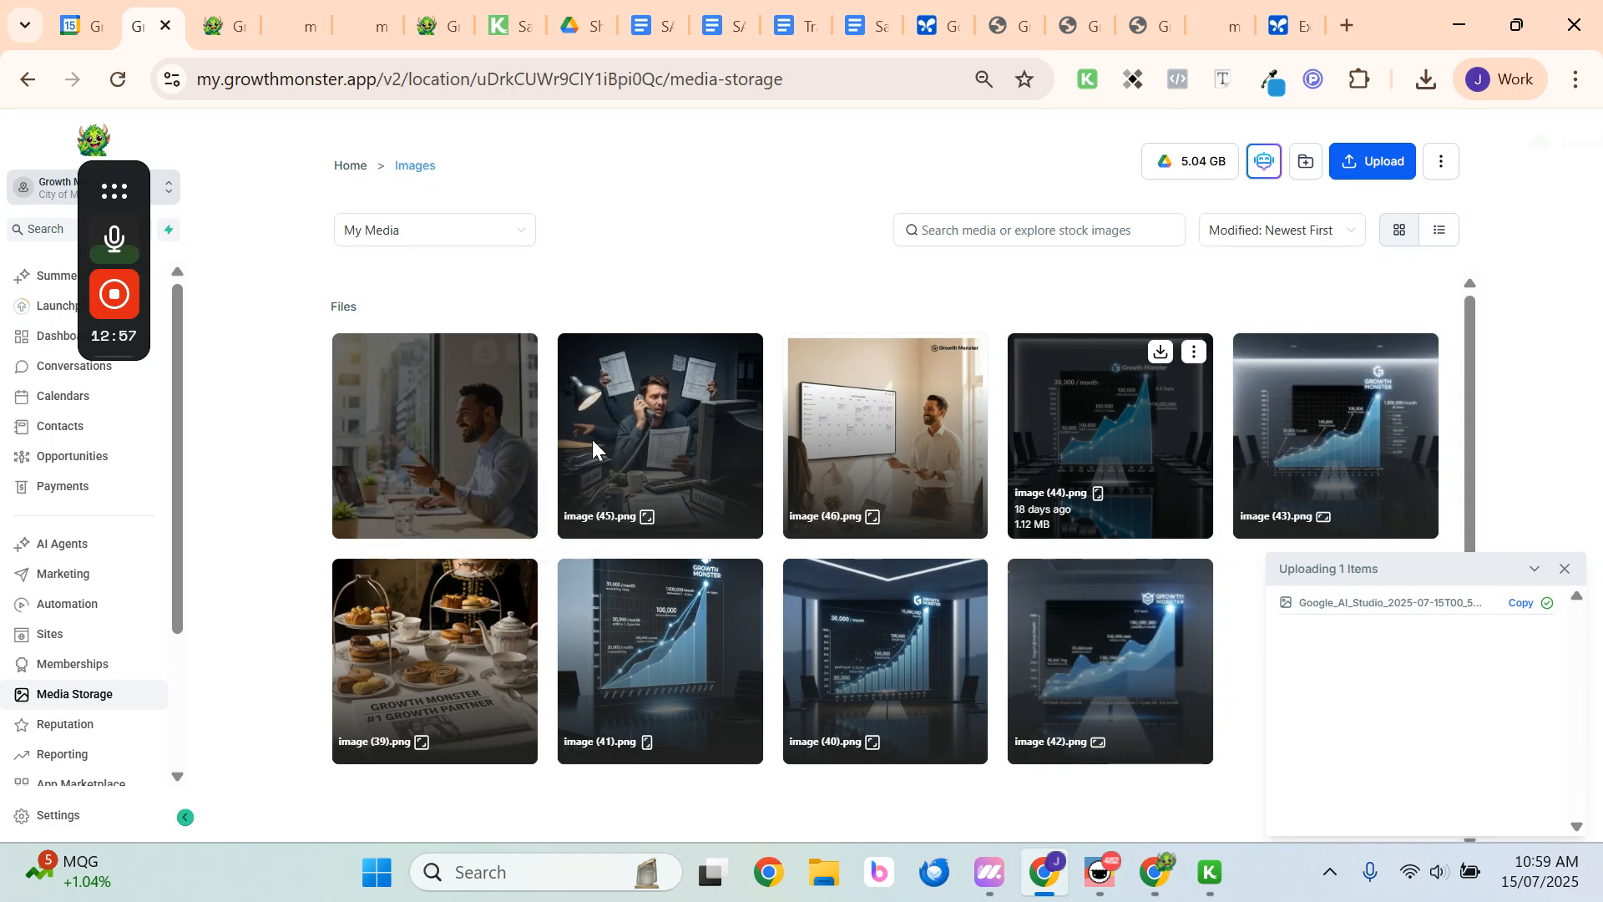
# In the Google AI Studio Golden Follow-Up Training chat, submit a request to add the image at the copied link to the title page
pyautogui.click(946, 30)
pyautogui.click(573, 794)
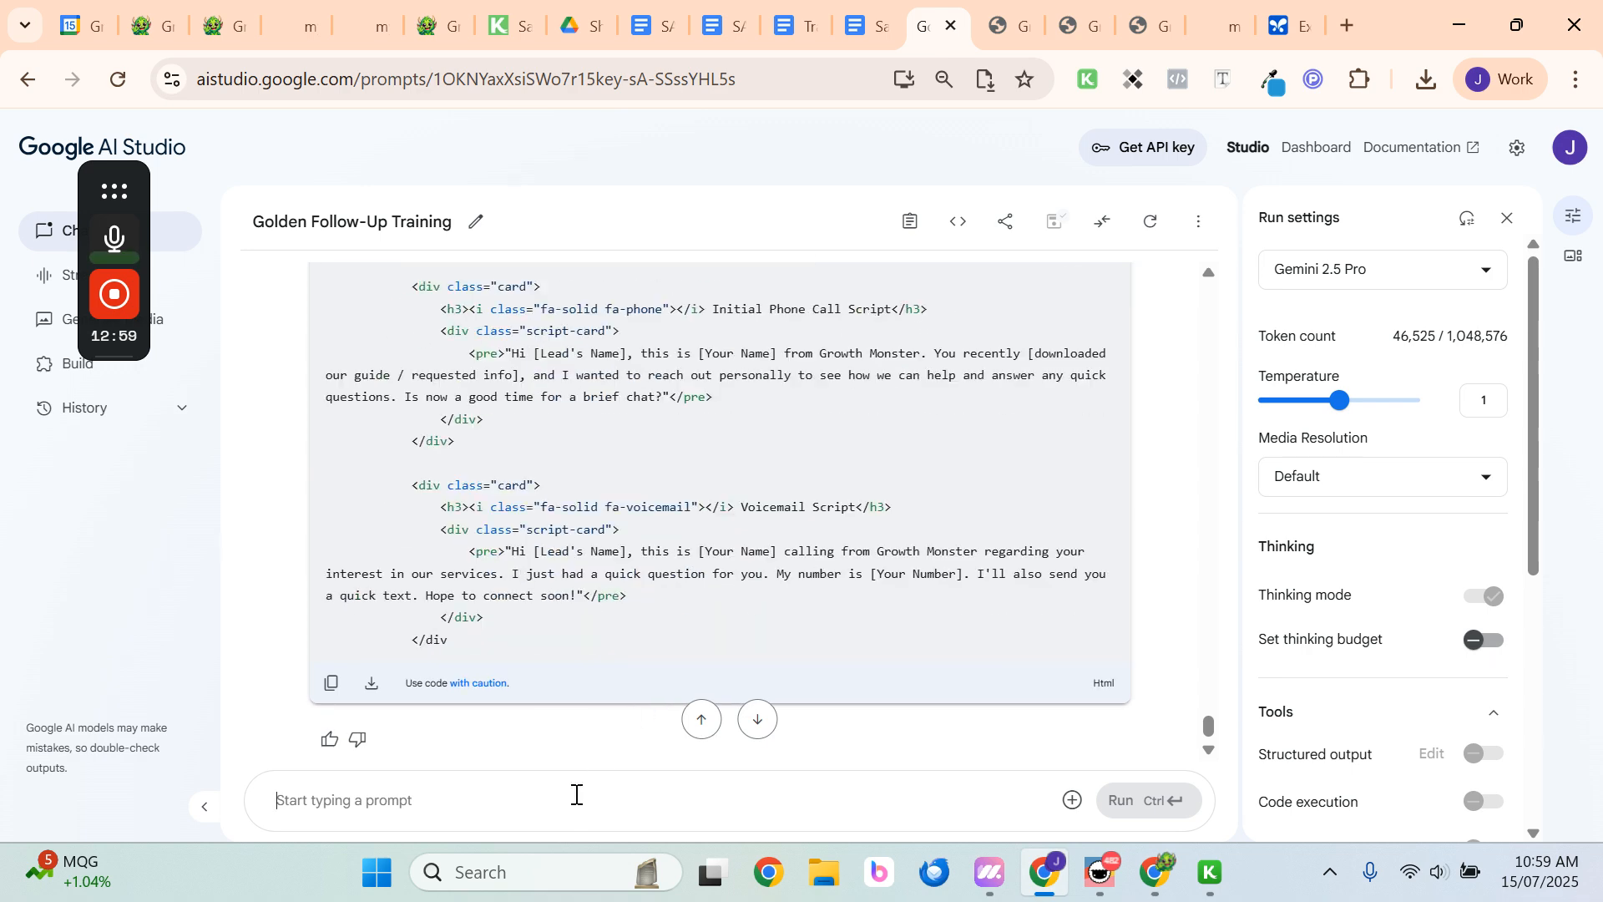
pyautogui.write('Add "')
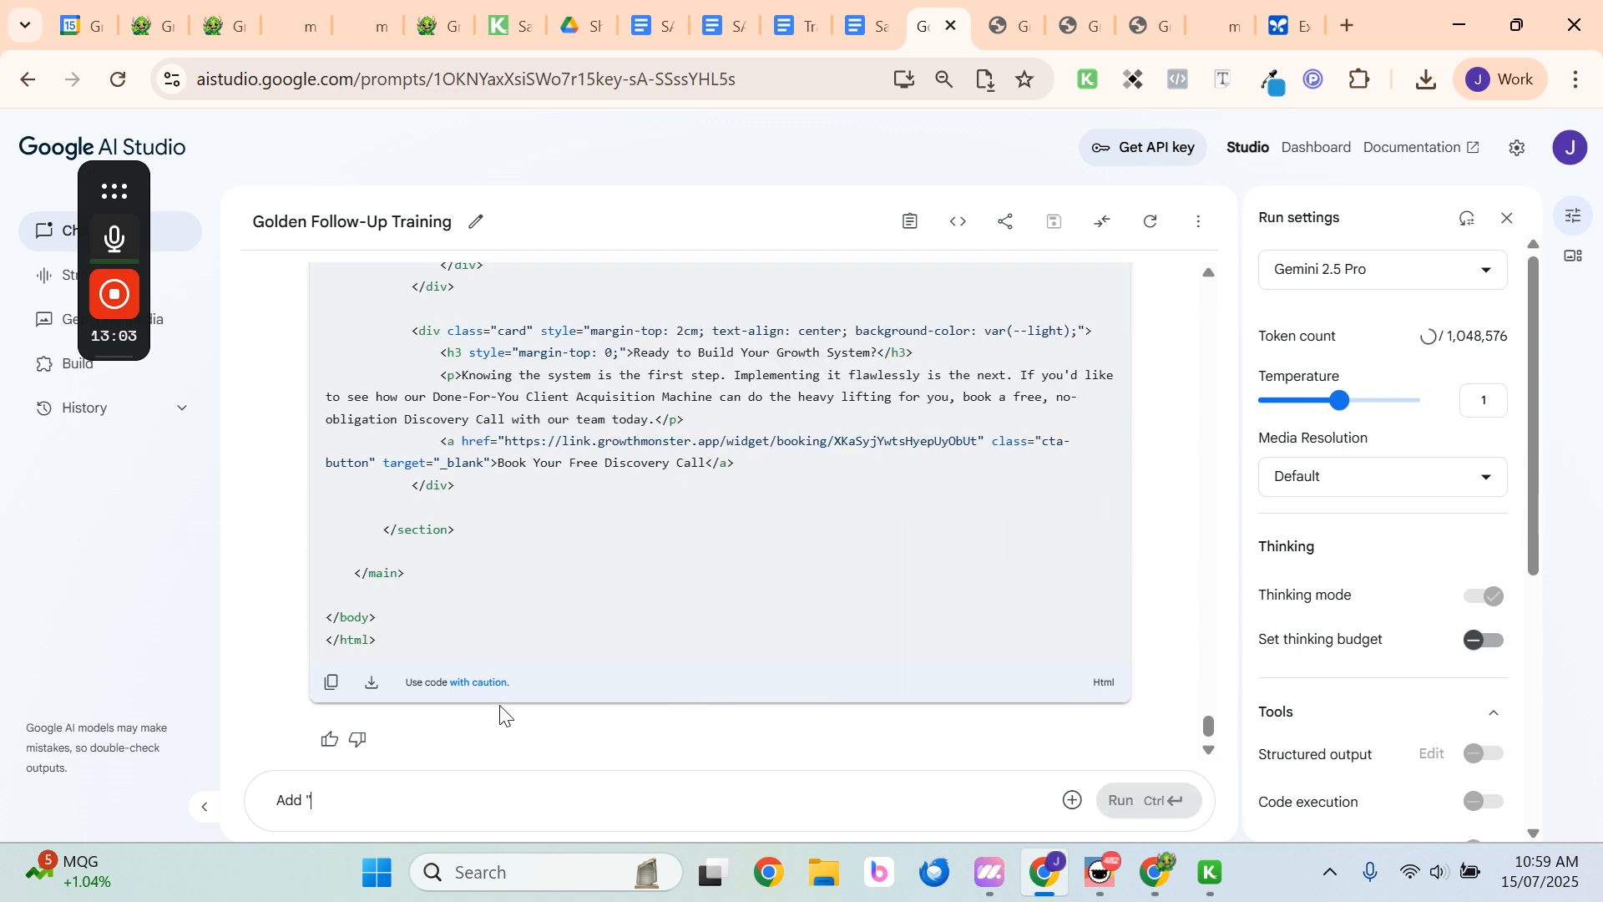
pyautogui.hotkey('ctrl', 'v')
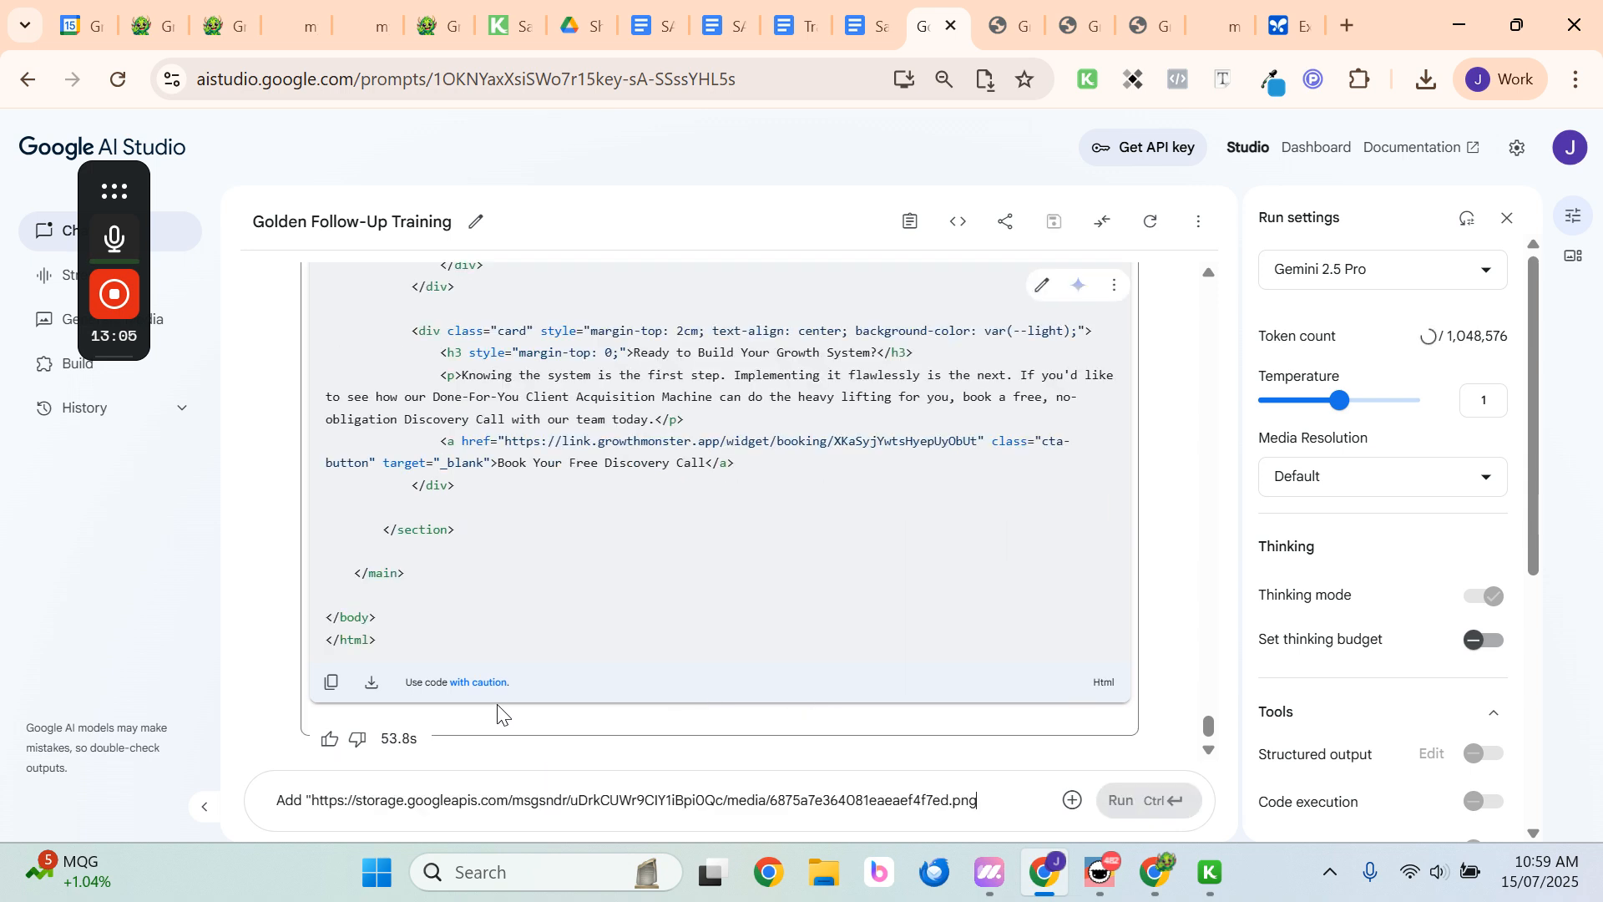
pyautogui.write('" image tot')
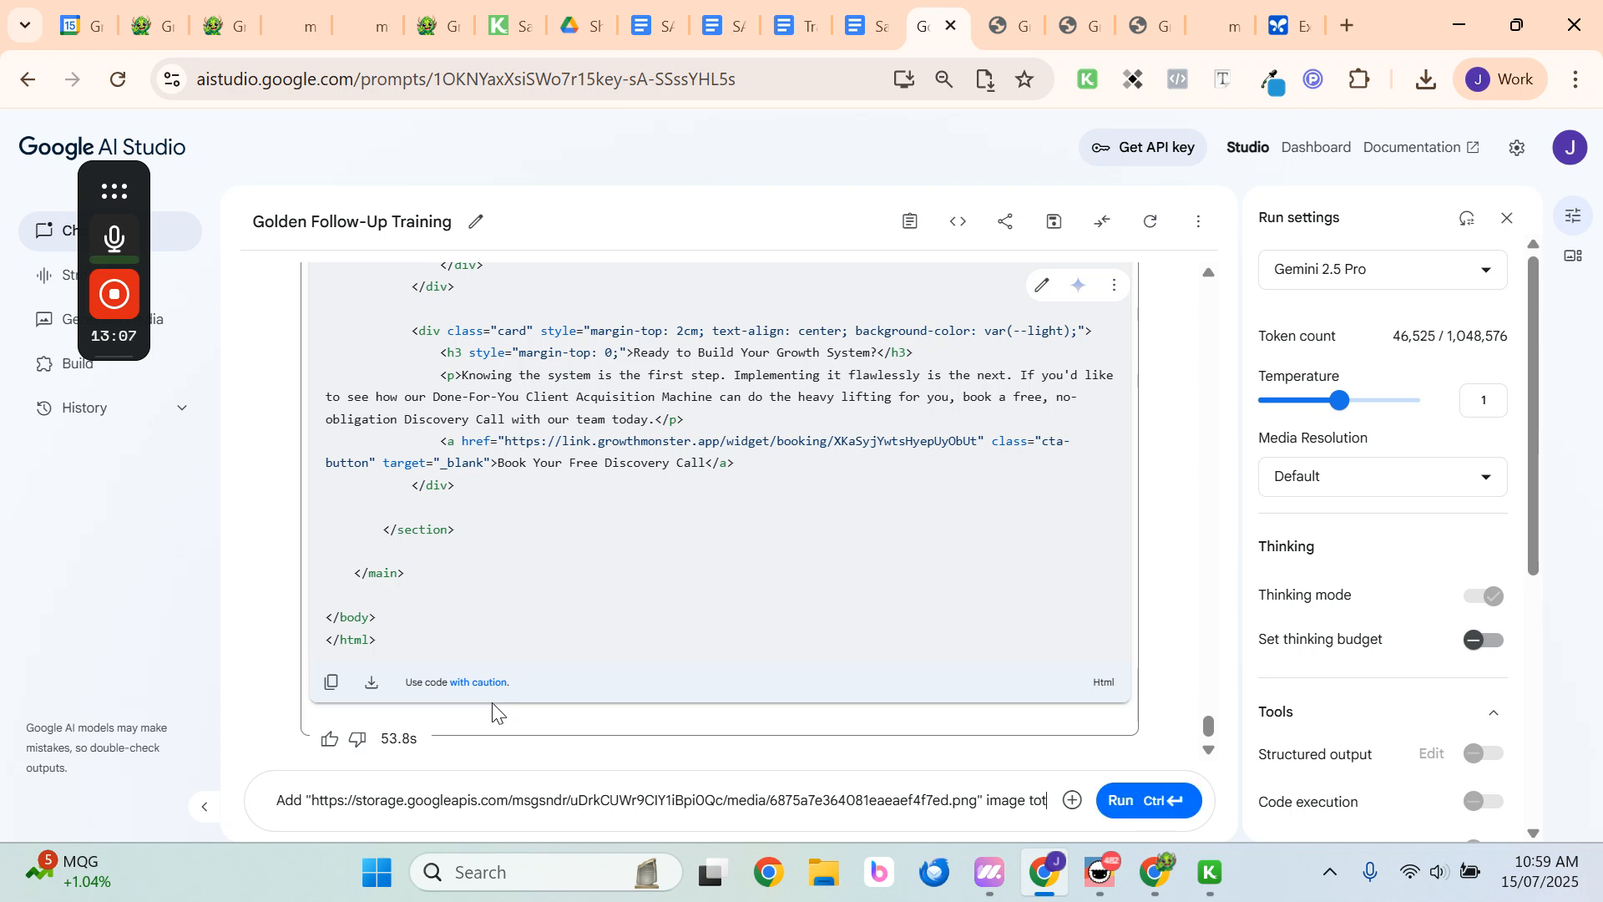
pyautogui.write(' the')
pyautogui.press('BackSpace')
pyautogui.press('BackSpace')
pyautogui.press('BackSpace')
pyautogui.press('BackSpace')
pyautogui.press('BackSpace')
pyautogui.press('BackSpace')
pyautogui.write('the ')
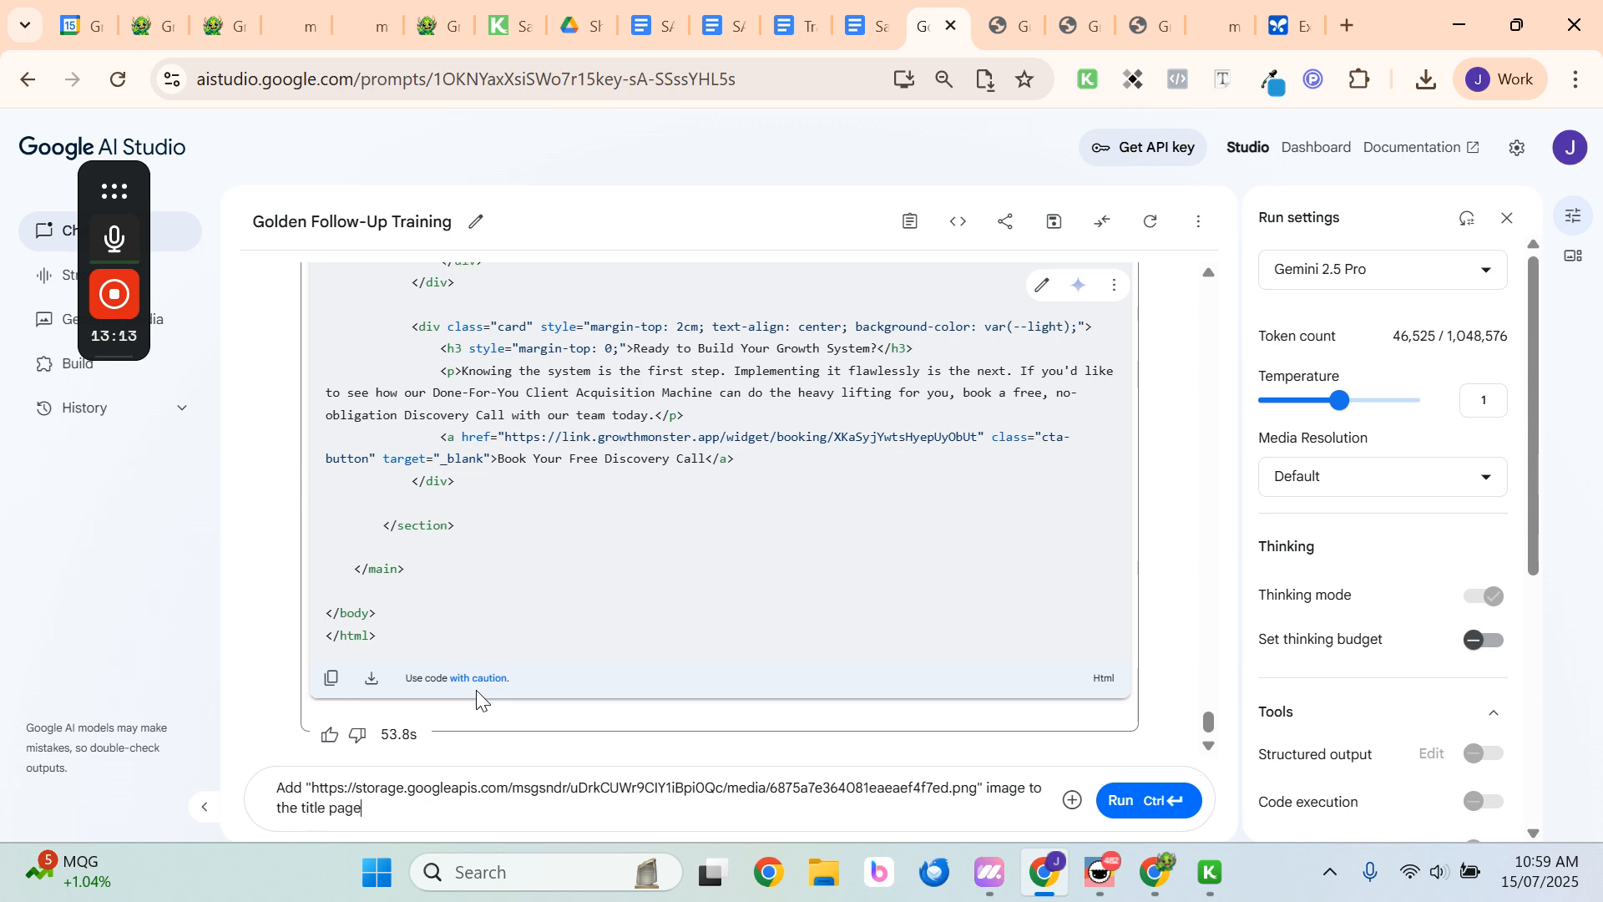
pyautogui.write('title page')
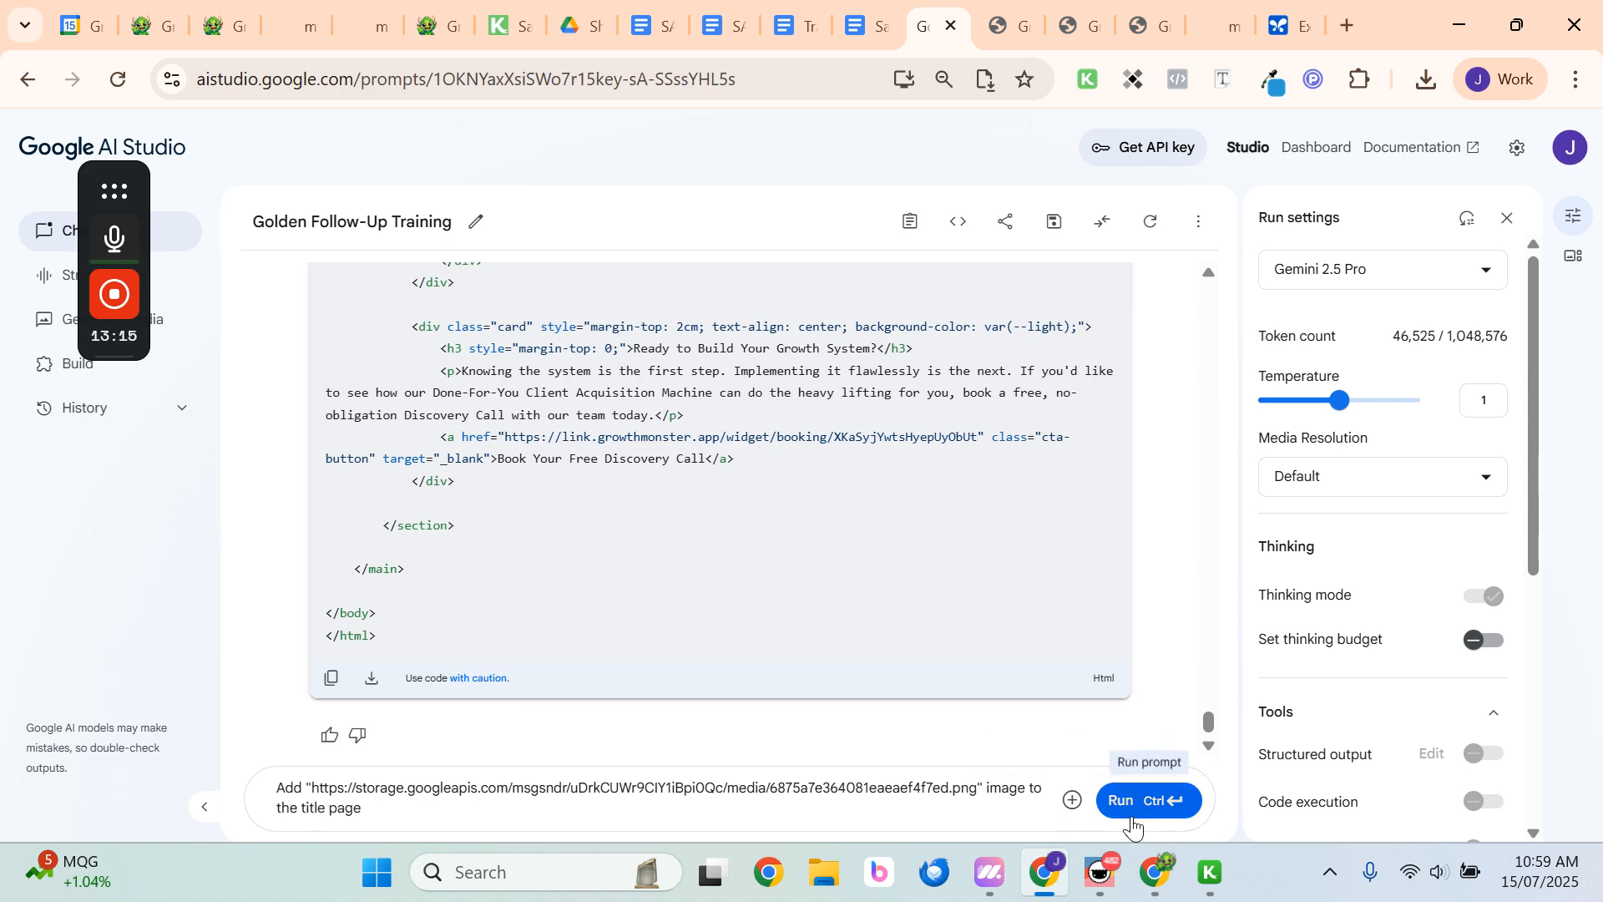
pyautogui.click(1128, 803)
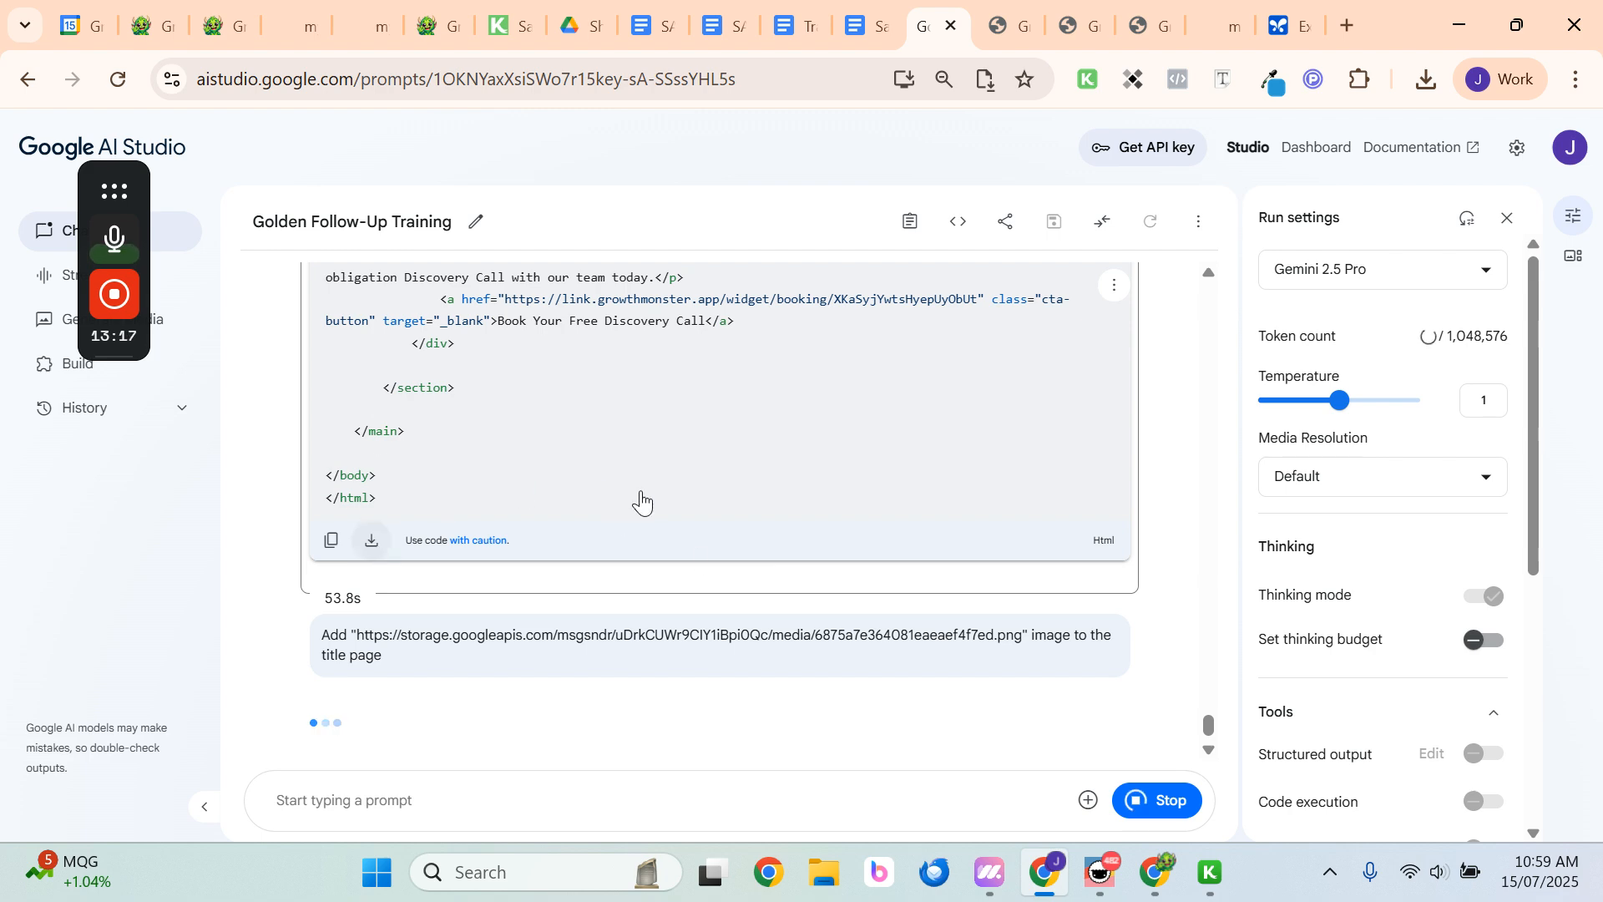
# Download the guide's last completed HTML code from the chat, open the file in the browser and skim its sections
pyautogui.scroll(4, 640, 493)
pyautogui.scroll(-4, 640, 493)
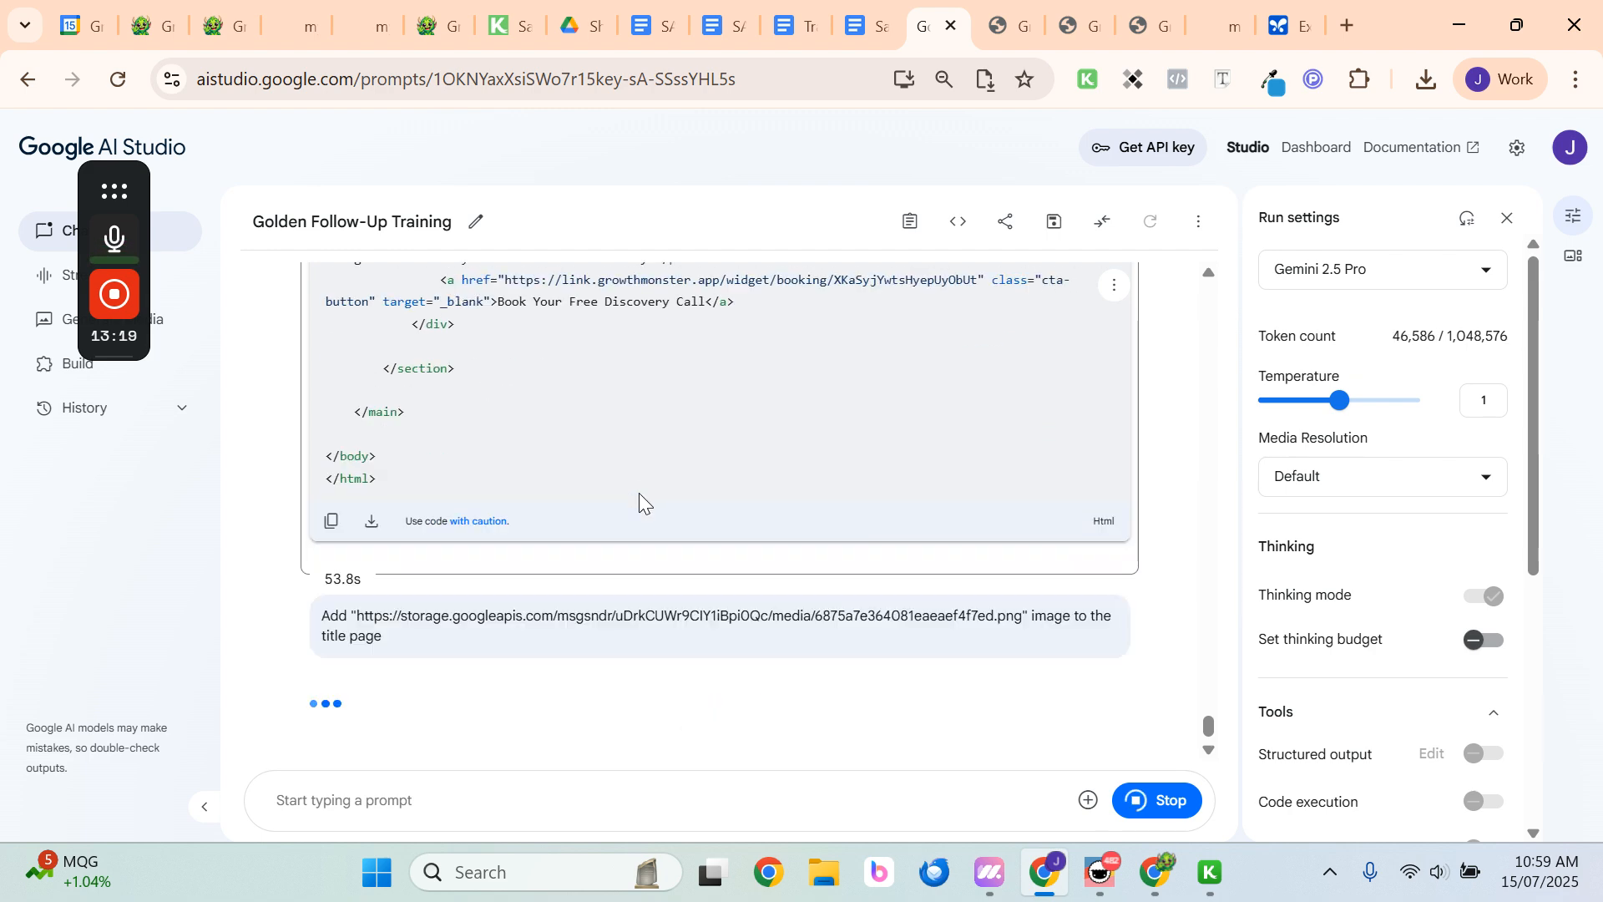
pyautogui.click(371, 520)
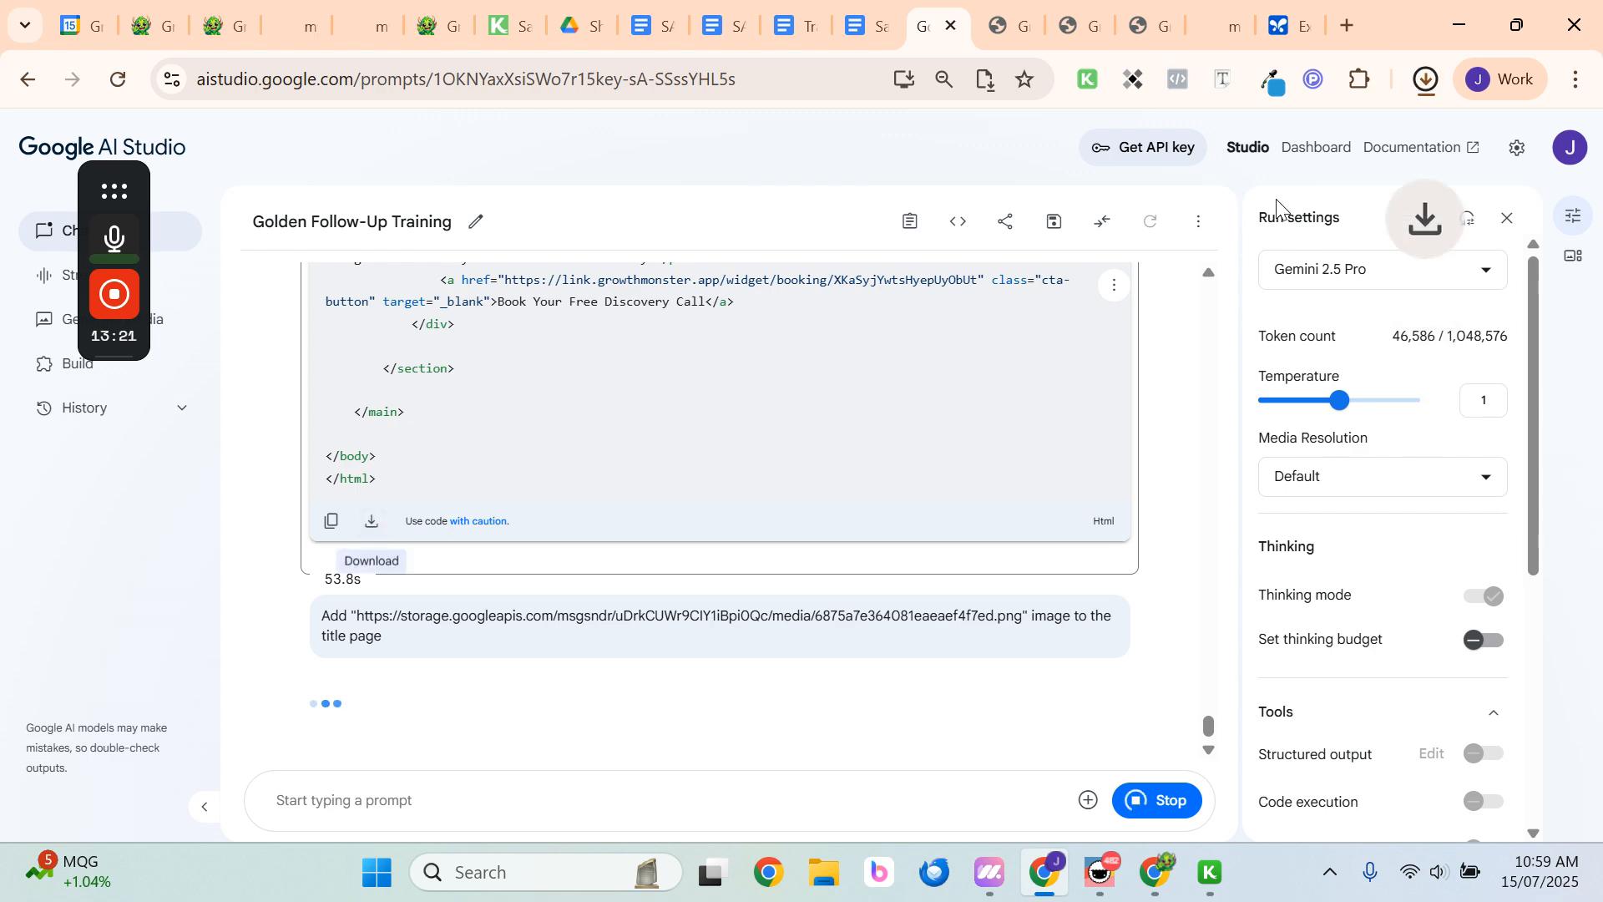
pyautogui.click(1426, 79)
pyautogui.click(1407, 136)
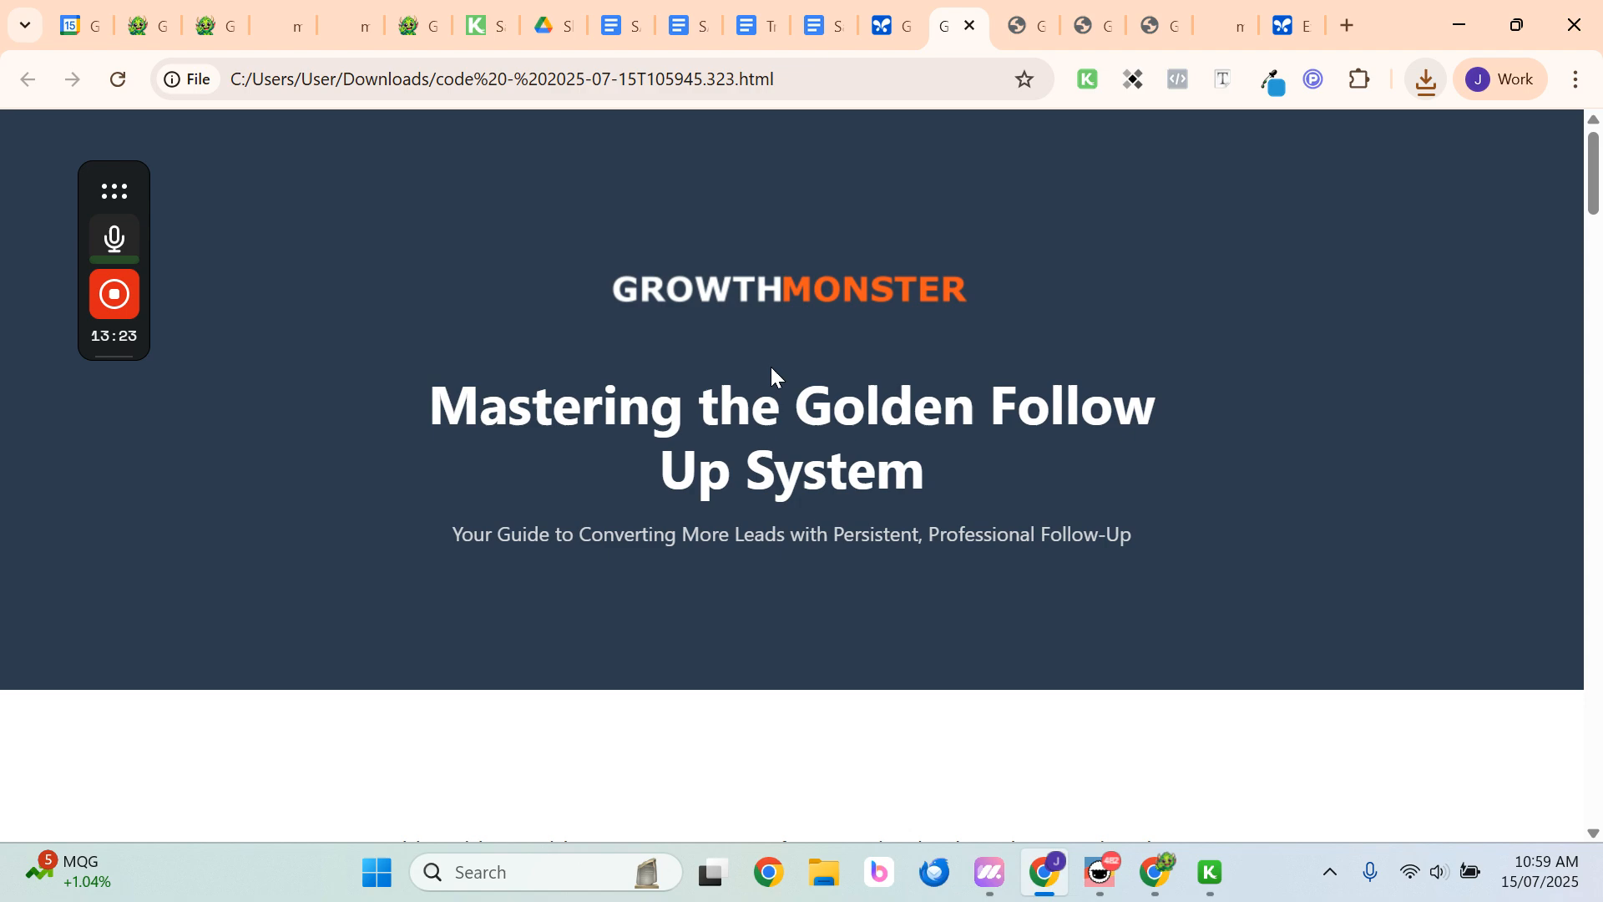
pyautogui.scroll(-15, 771, 369)
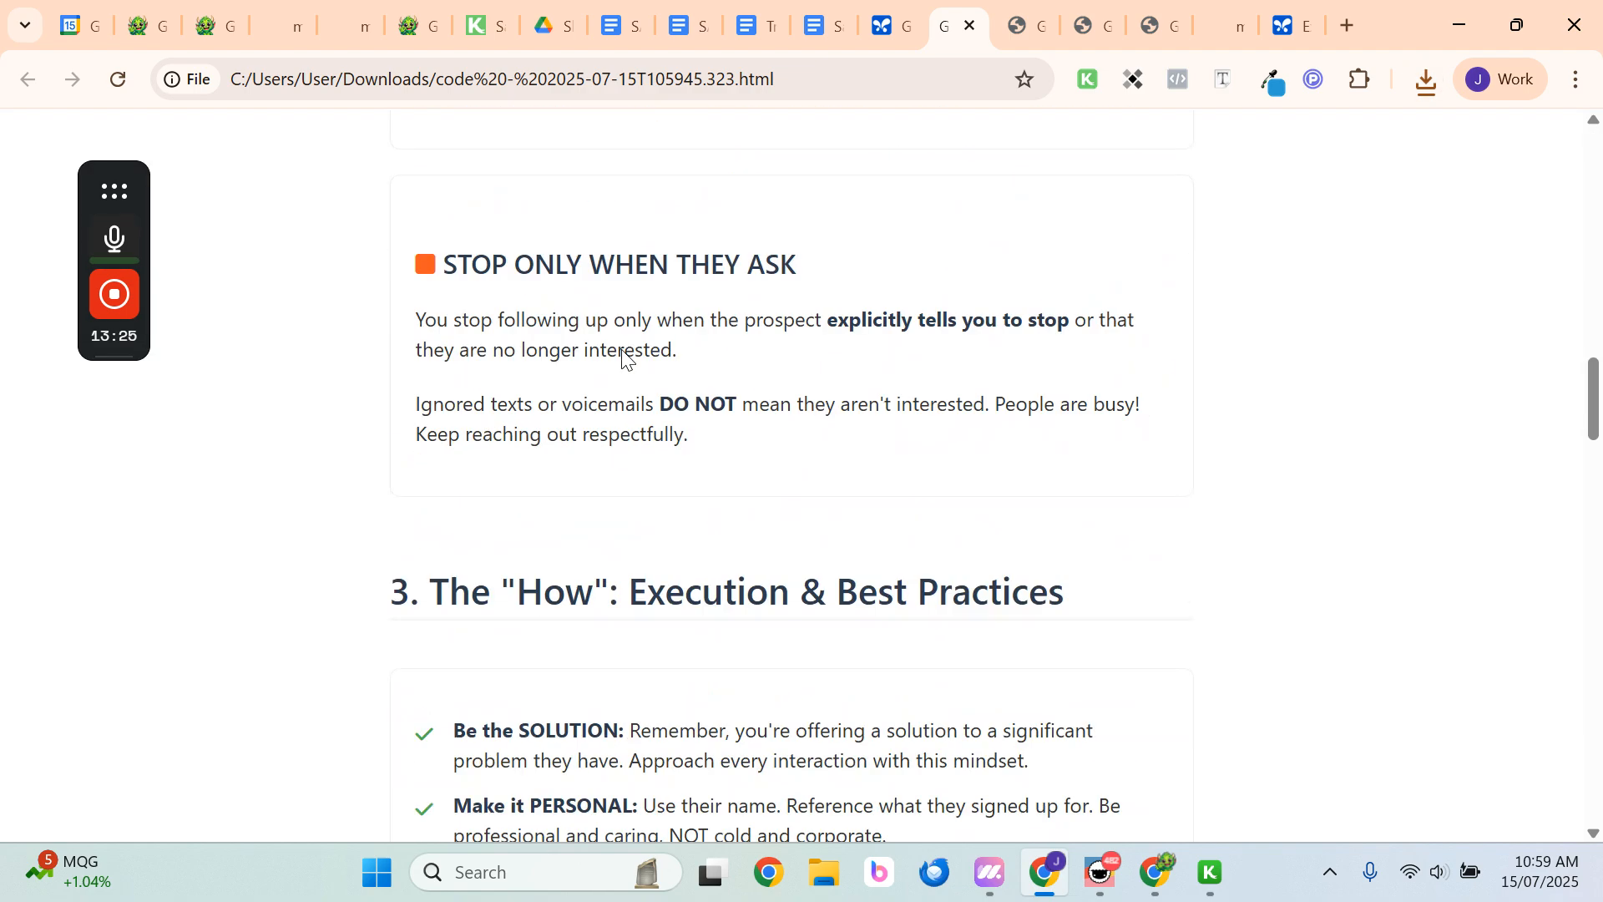
pyautogui.scroll(-20, 621, 350)
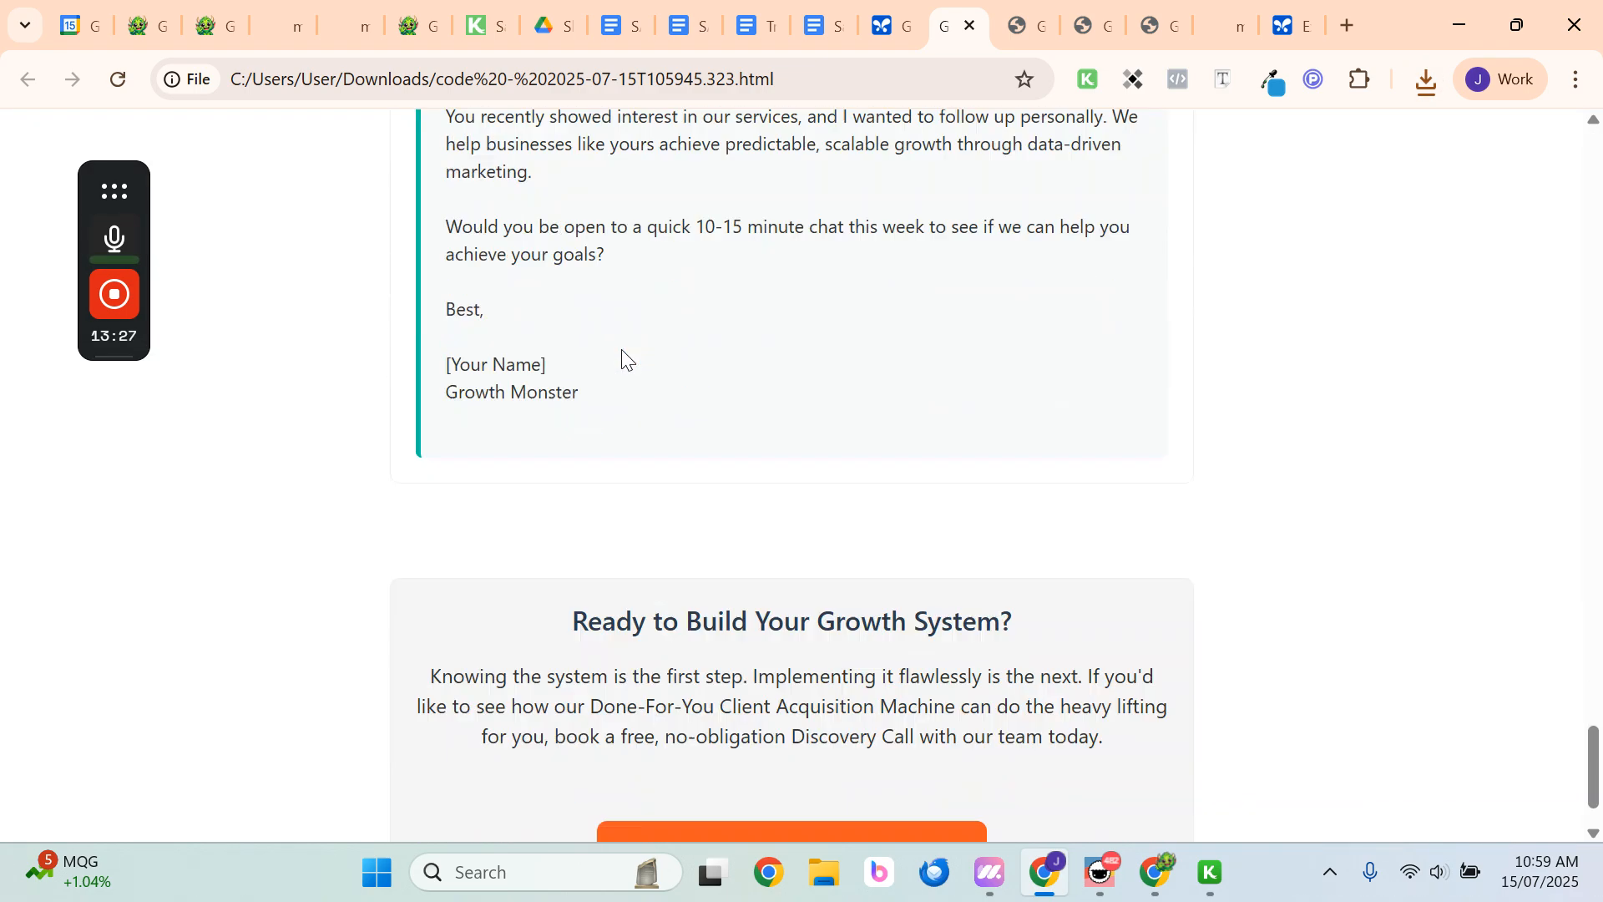
pyautogui.scroll(8, 741, 573)
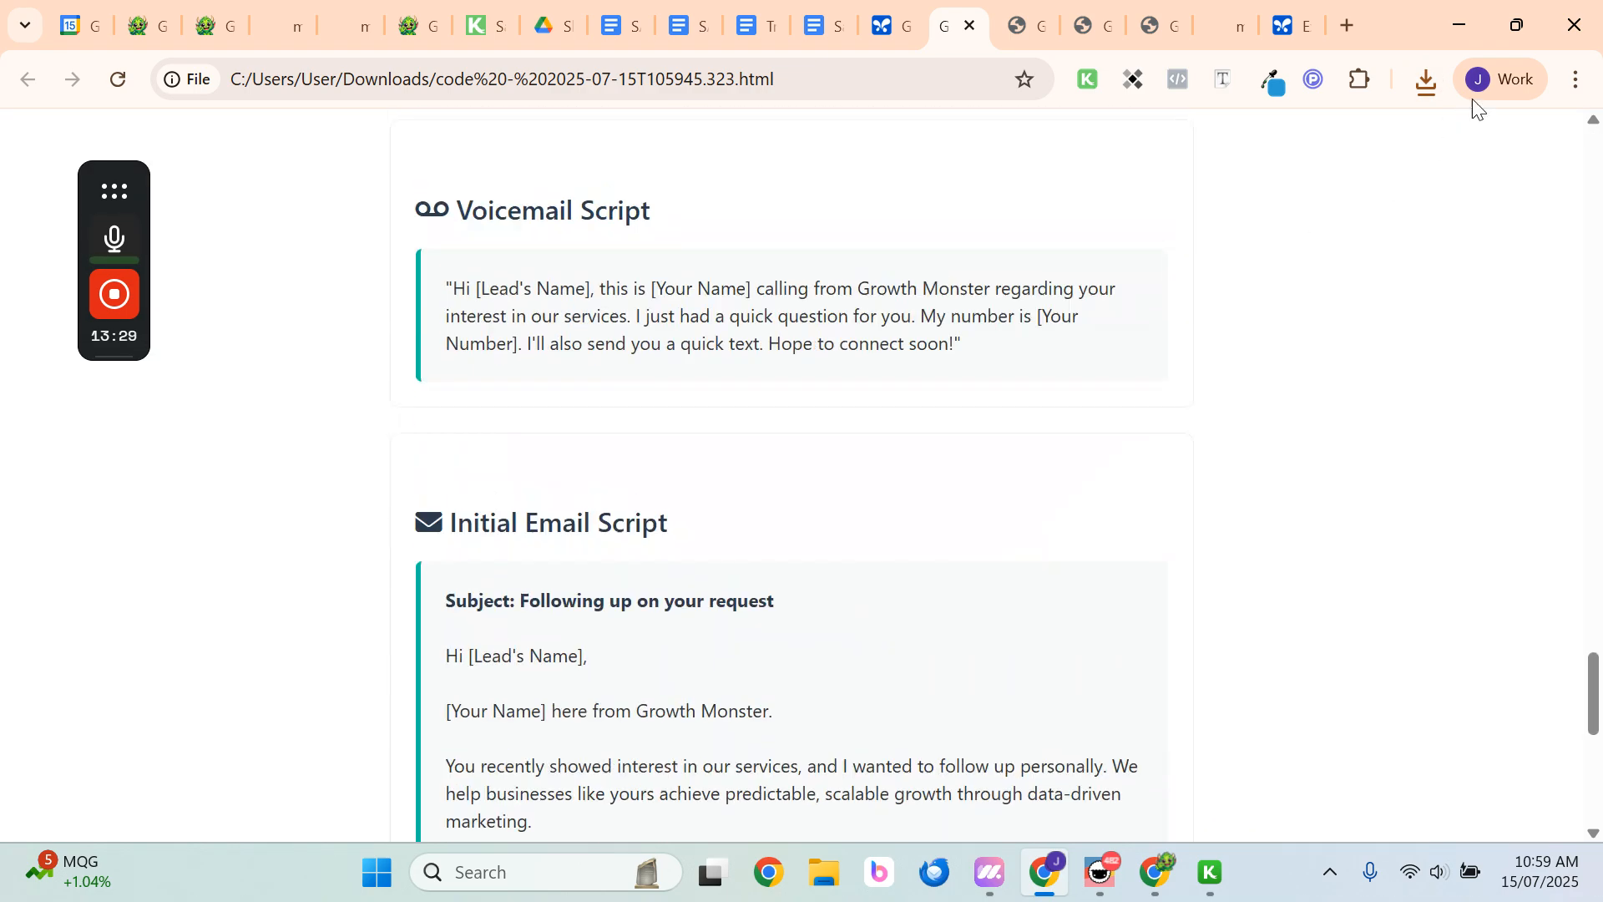
# Open the guide's print preview, examine the page breaks and section layout from the philosophy to the email script, and close it unsaved
pyautogui.click(1575, 81)
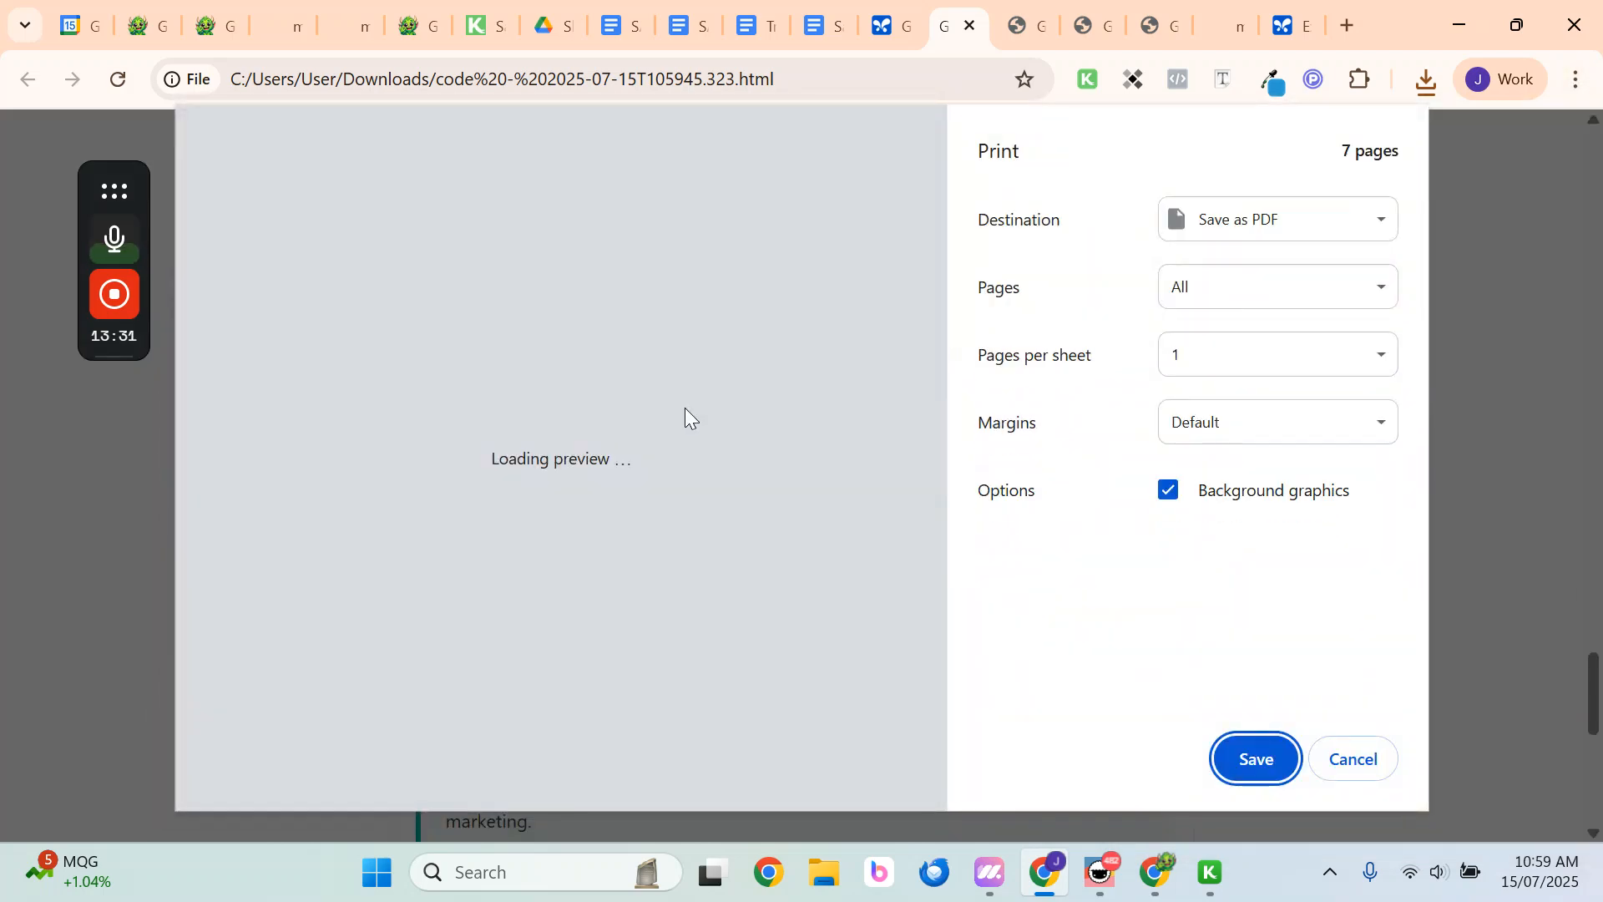
pyautogui.scroll(-5, 602, 404)
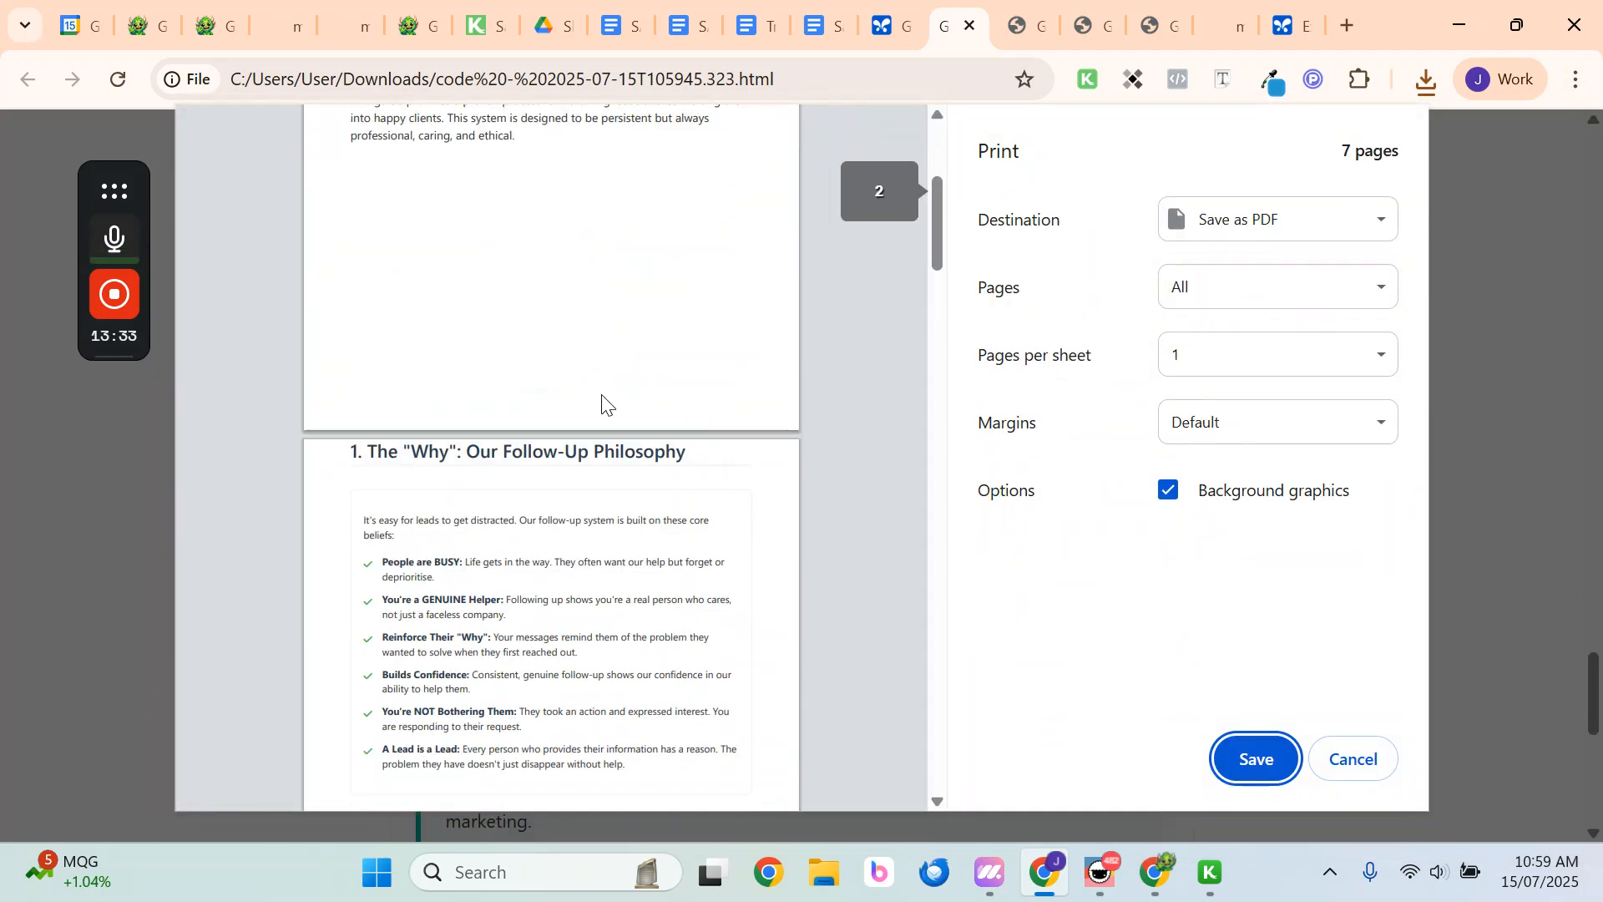
pyautogui.scroll(1, 559, 369)
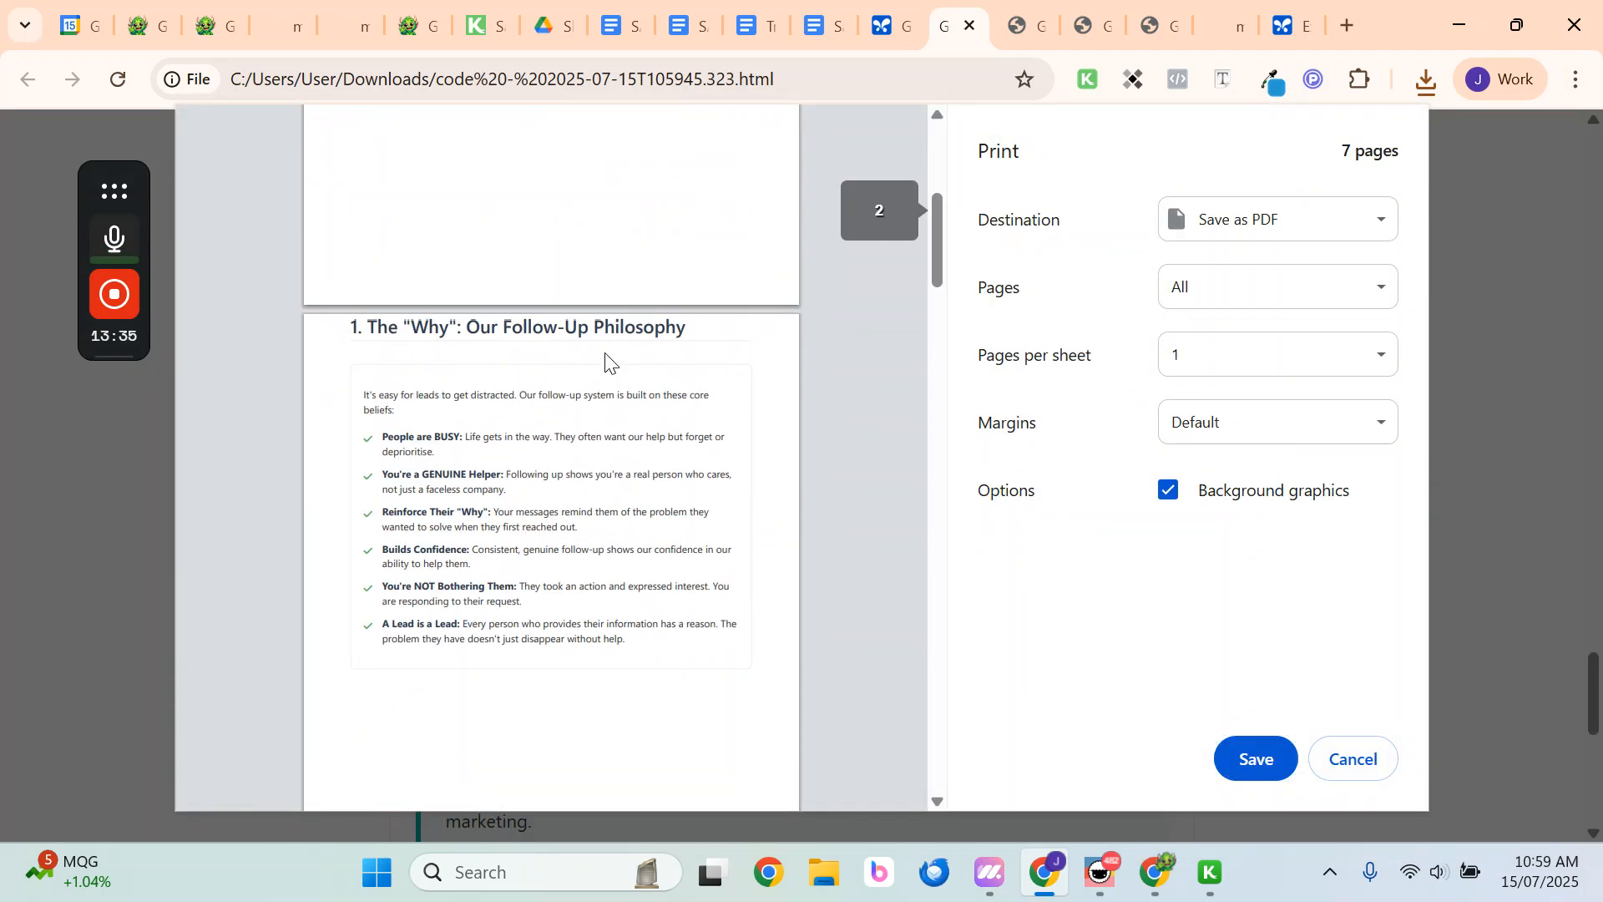
pyautogui.scroll(-20, 554, 375)
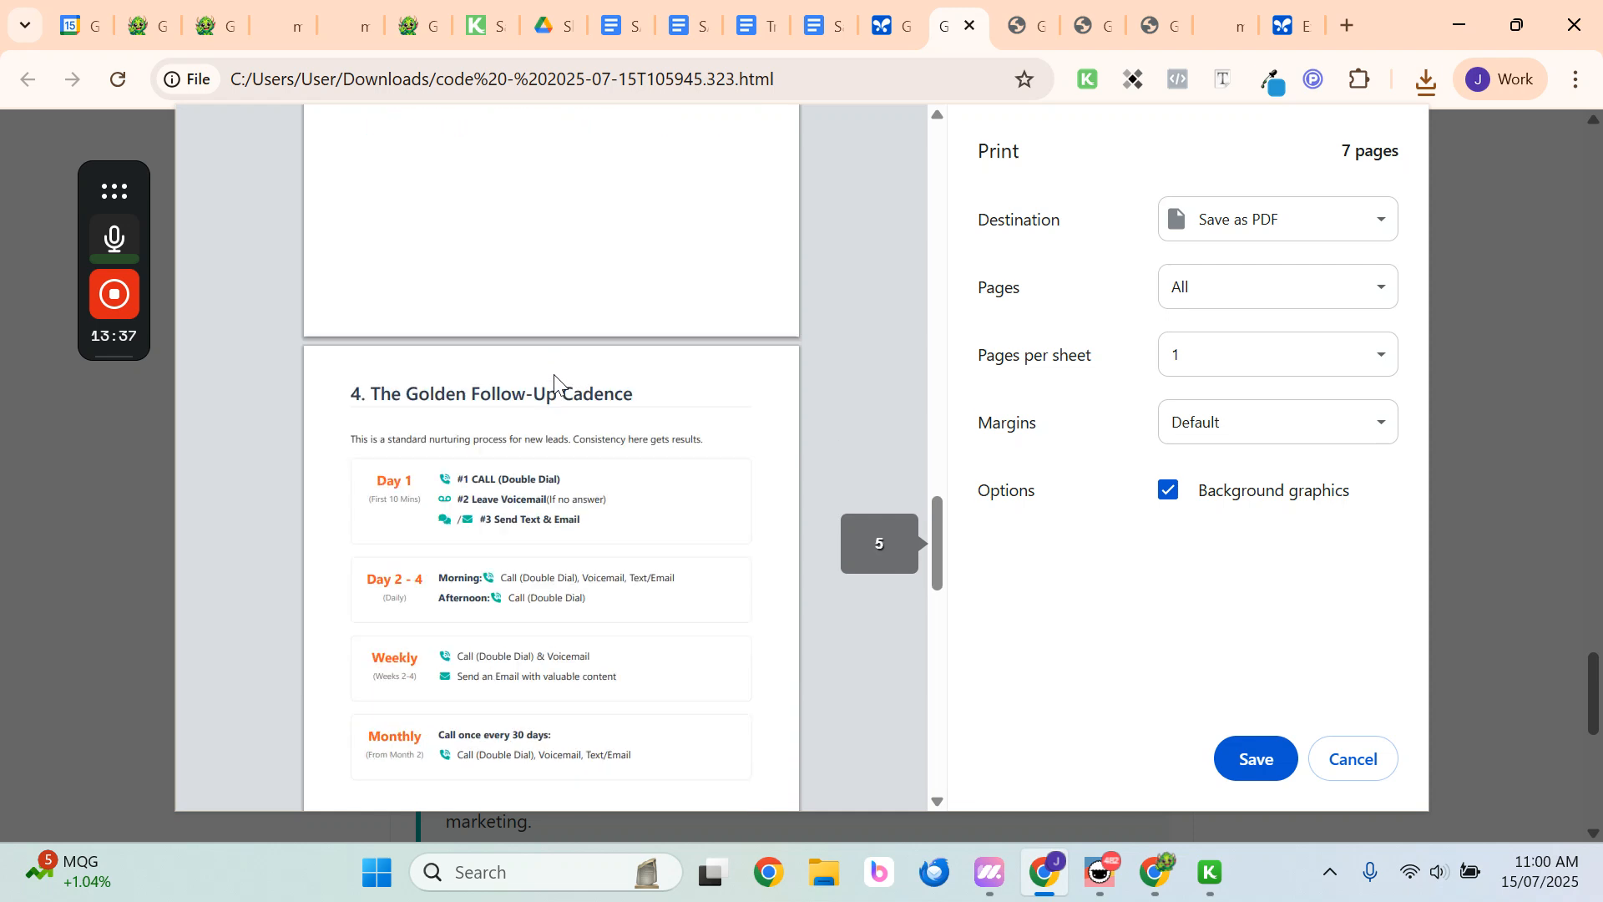
pyautogui.scroll(-3, 554, 374)
pyautogui.scroll(-2, 539, 434)
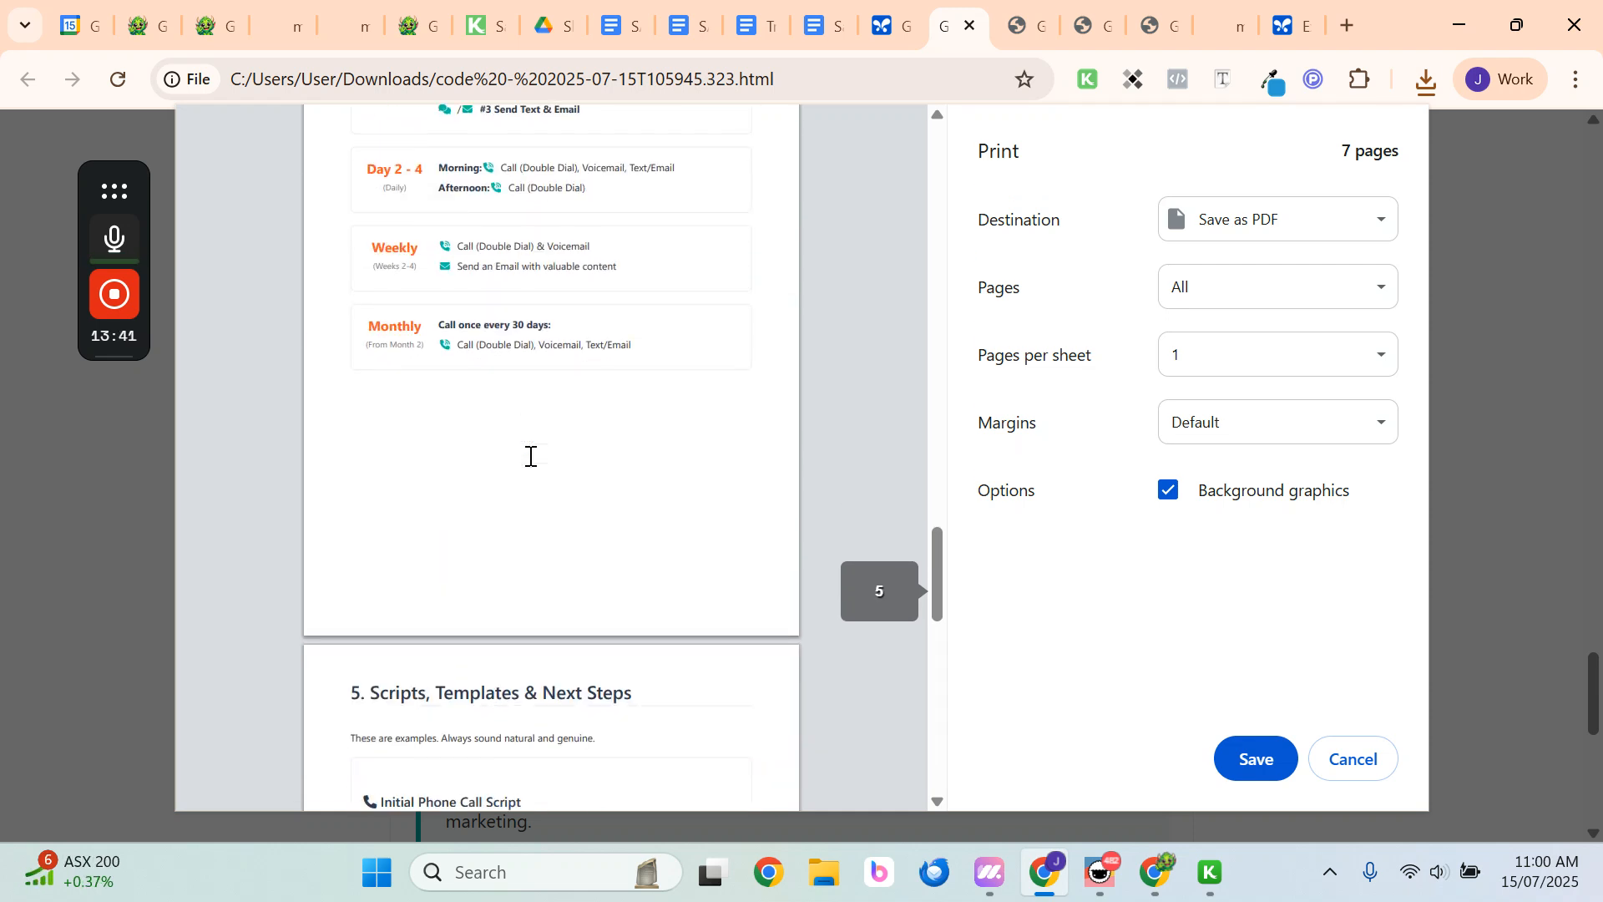
pyautogui.scroll(2, 530, 456)
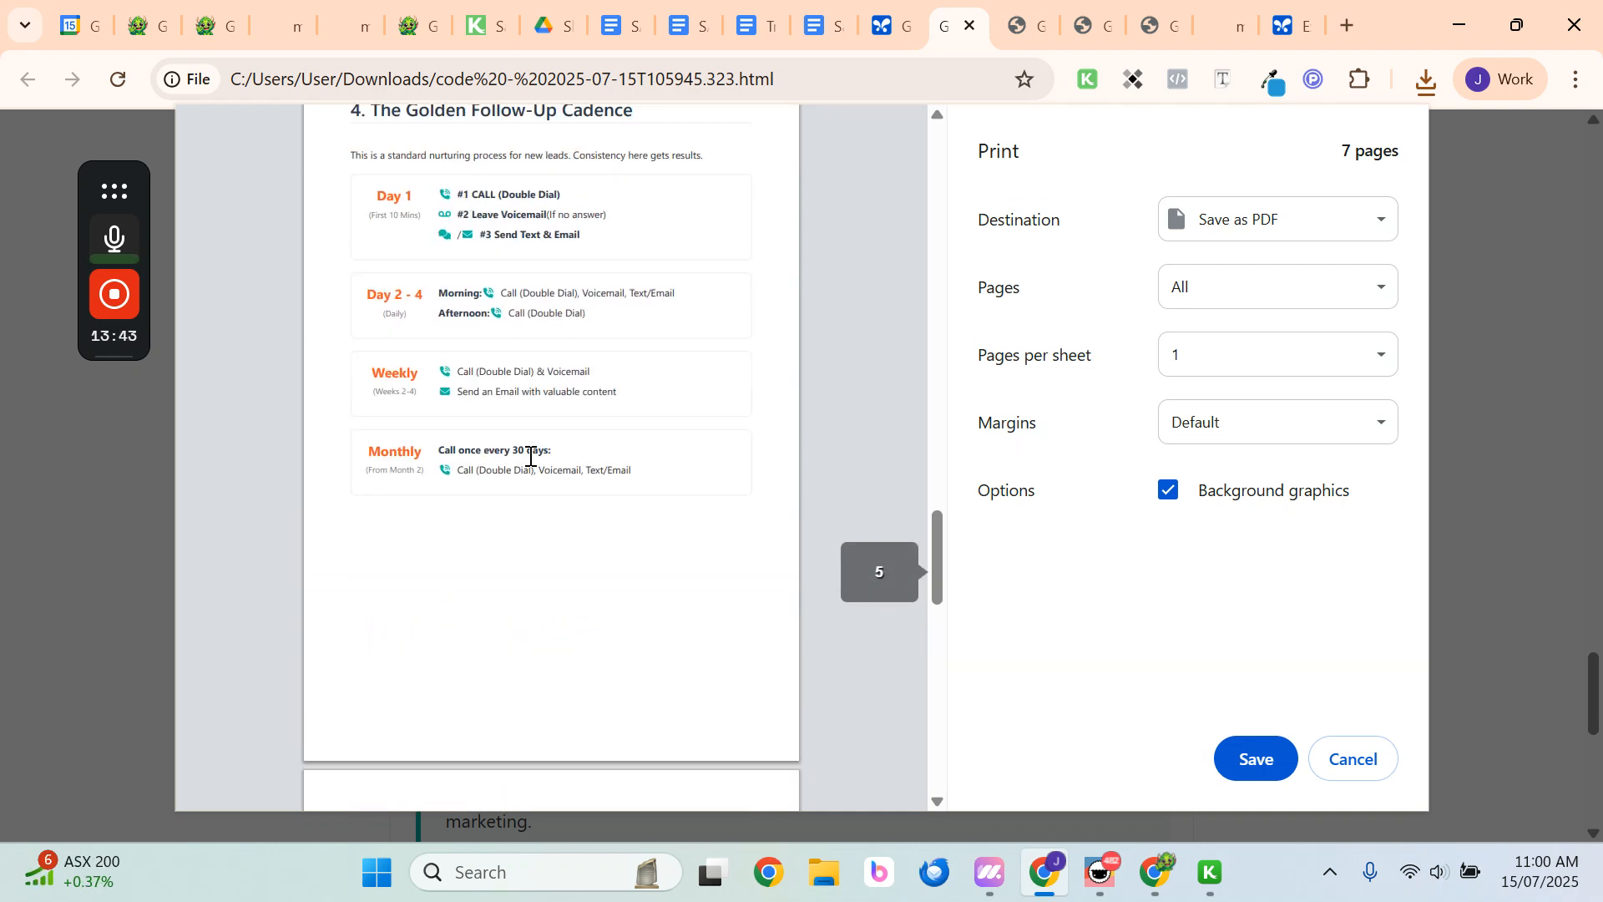
pyautogui.scroll(-2, 531, 456)
pyautogui.scroll(3, 530, 456)
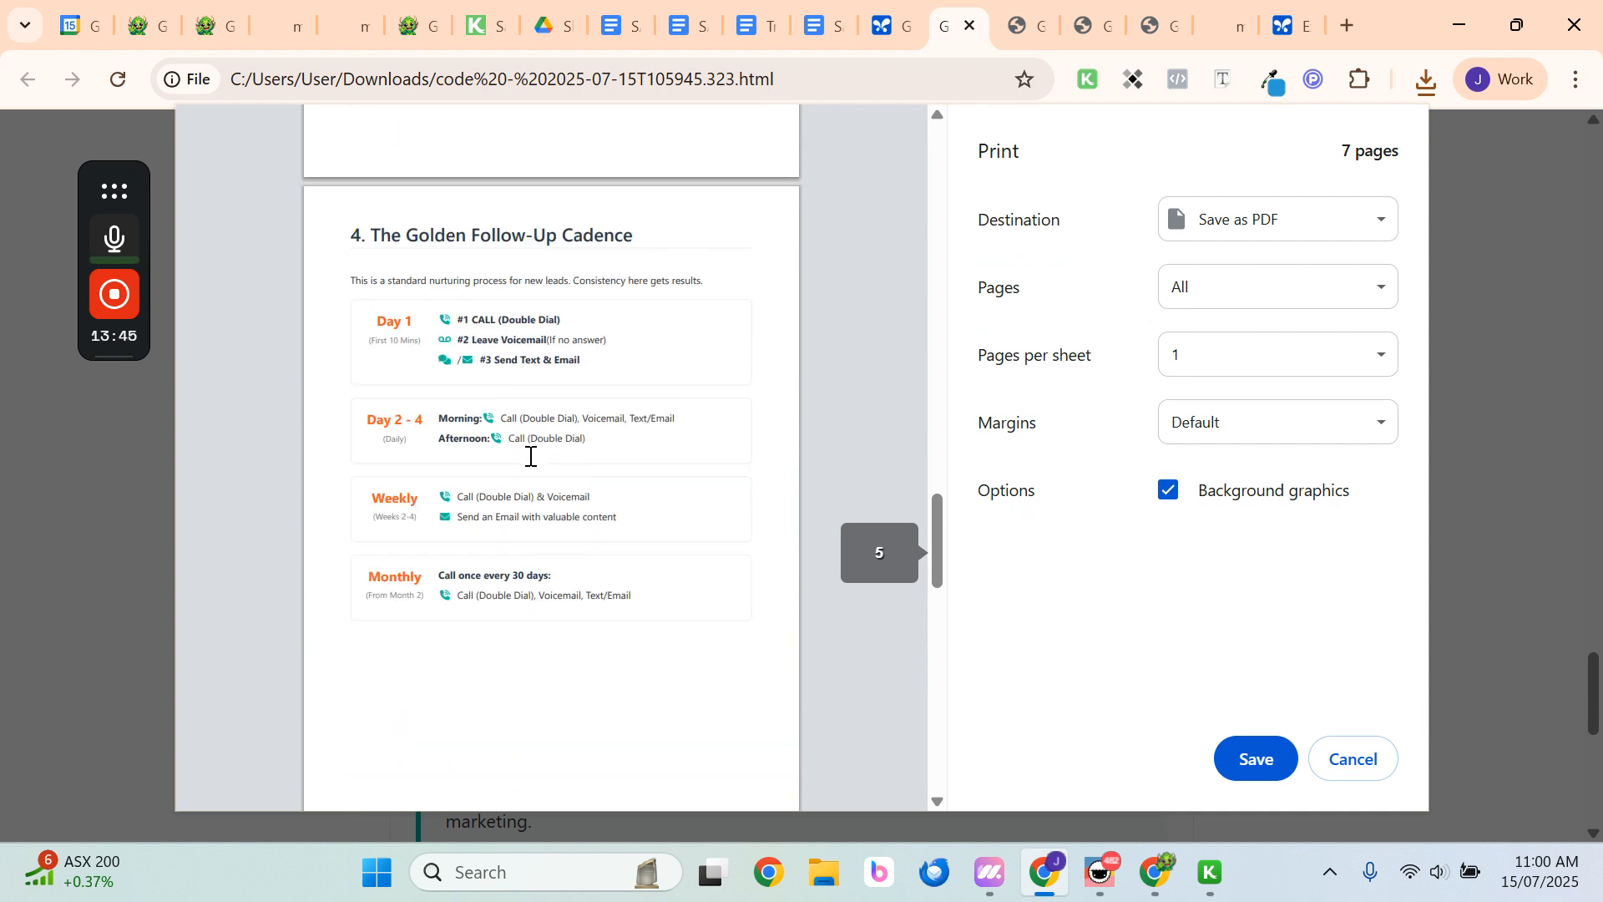
pyautogui.scroll(-5, 530, 456)
pyautogui.scroll(4, 530, 456)
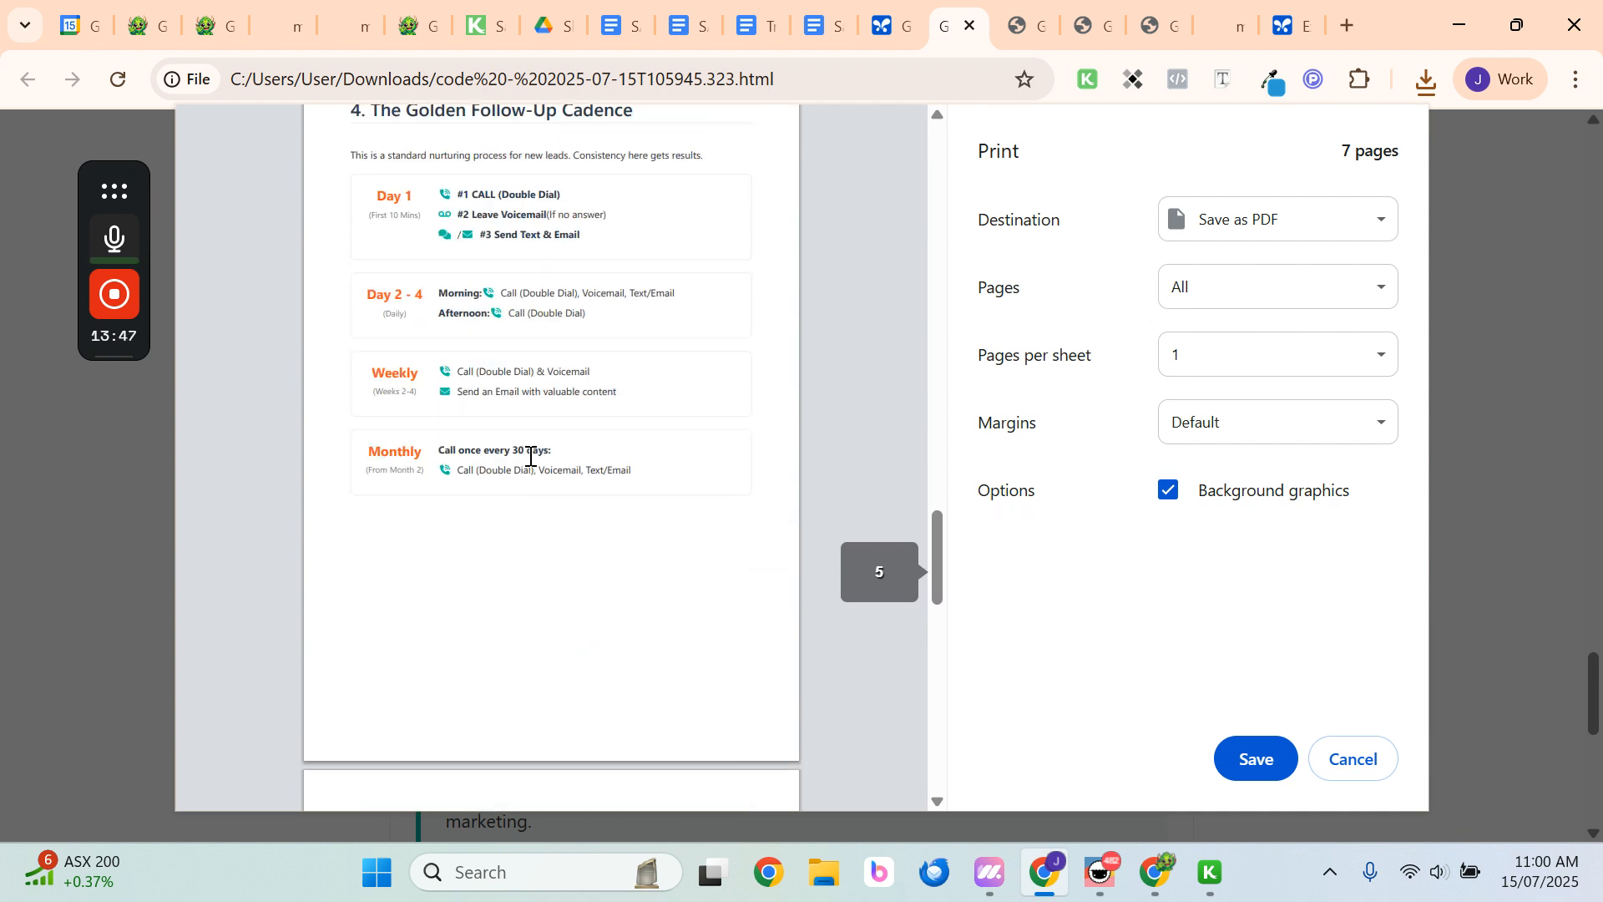
pyautogui.scroll(-4, 530, 456)
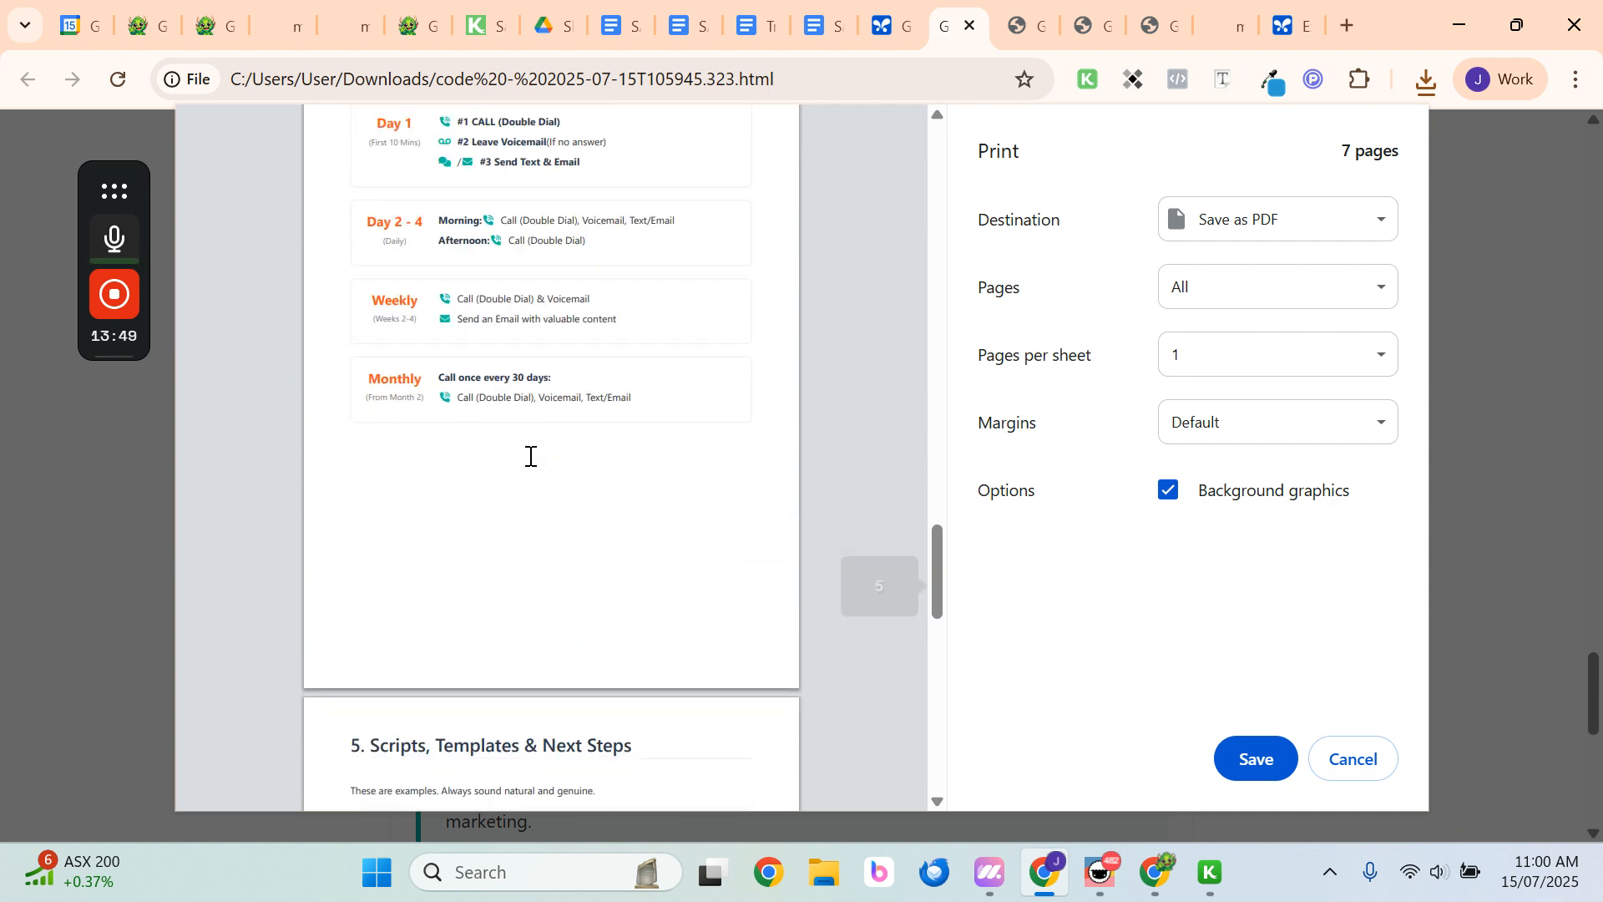
pyautogui.scroll(-2, 530, 456)
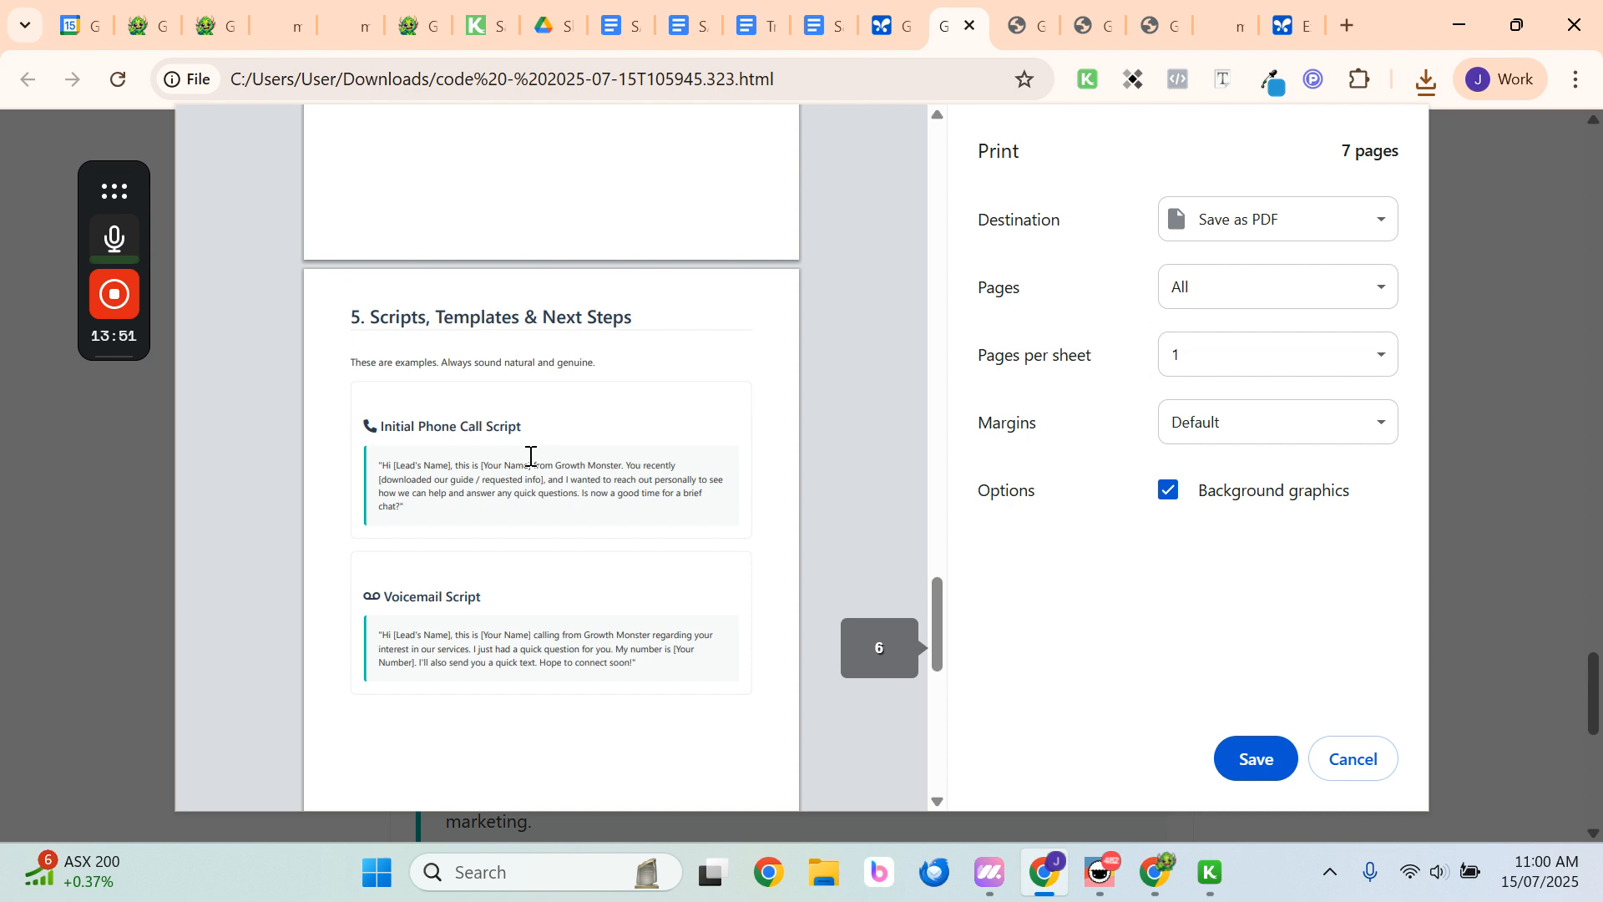
pyautogui.scroll(-10, 530, 456)
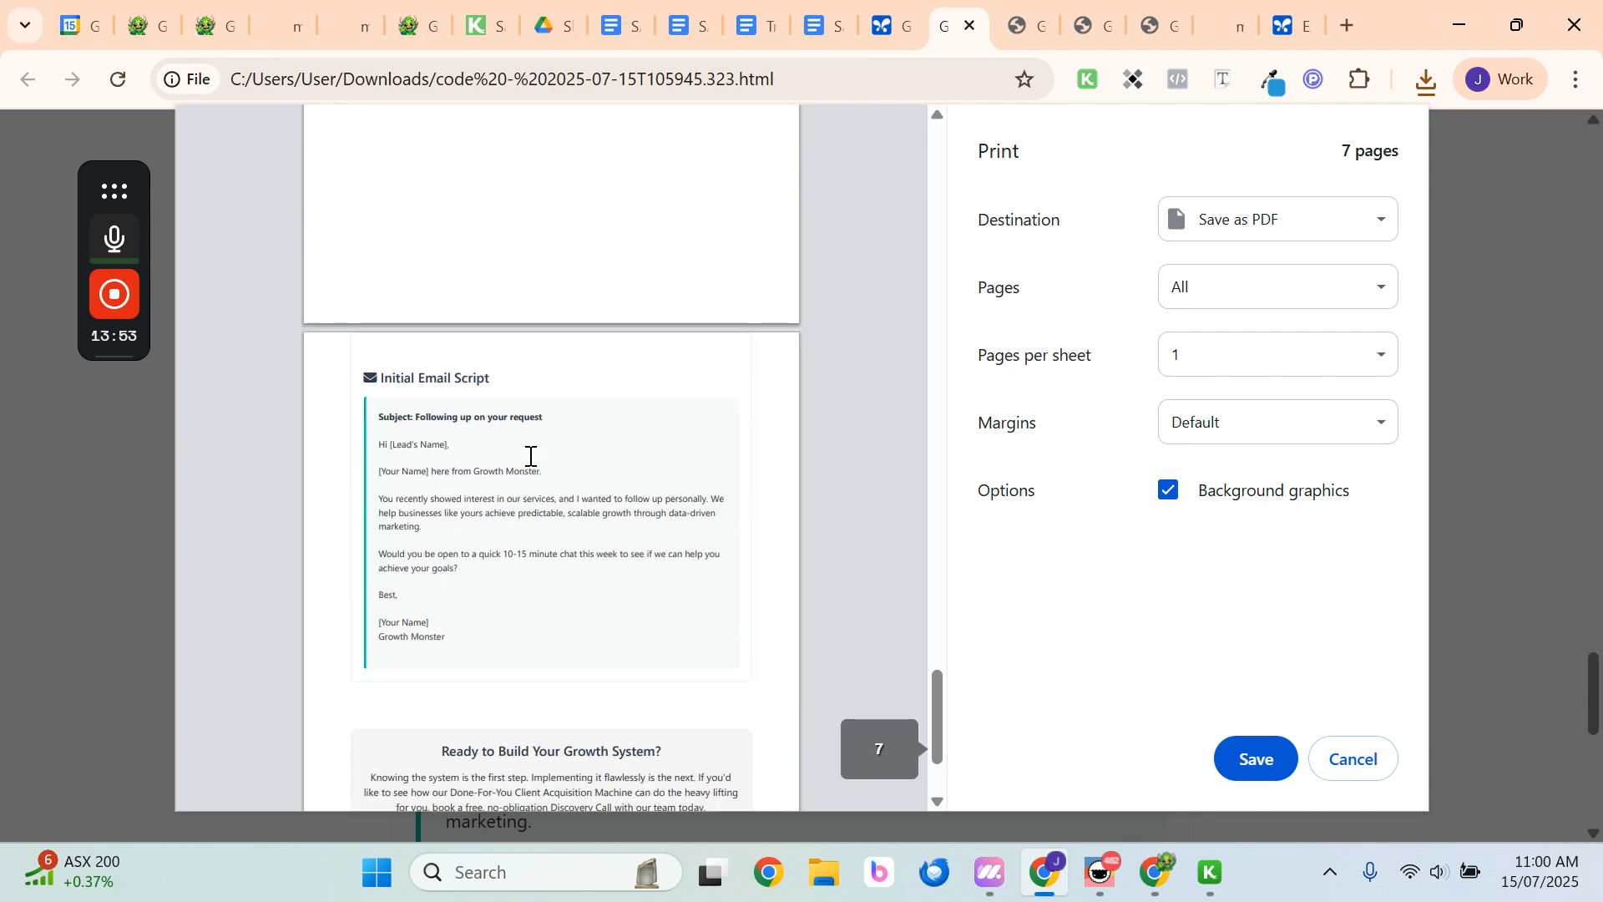
pyautogui.scroll(20, 600, 609)
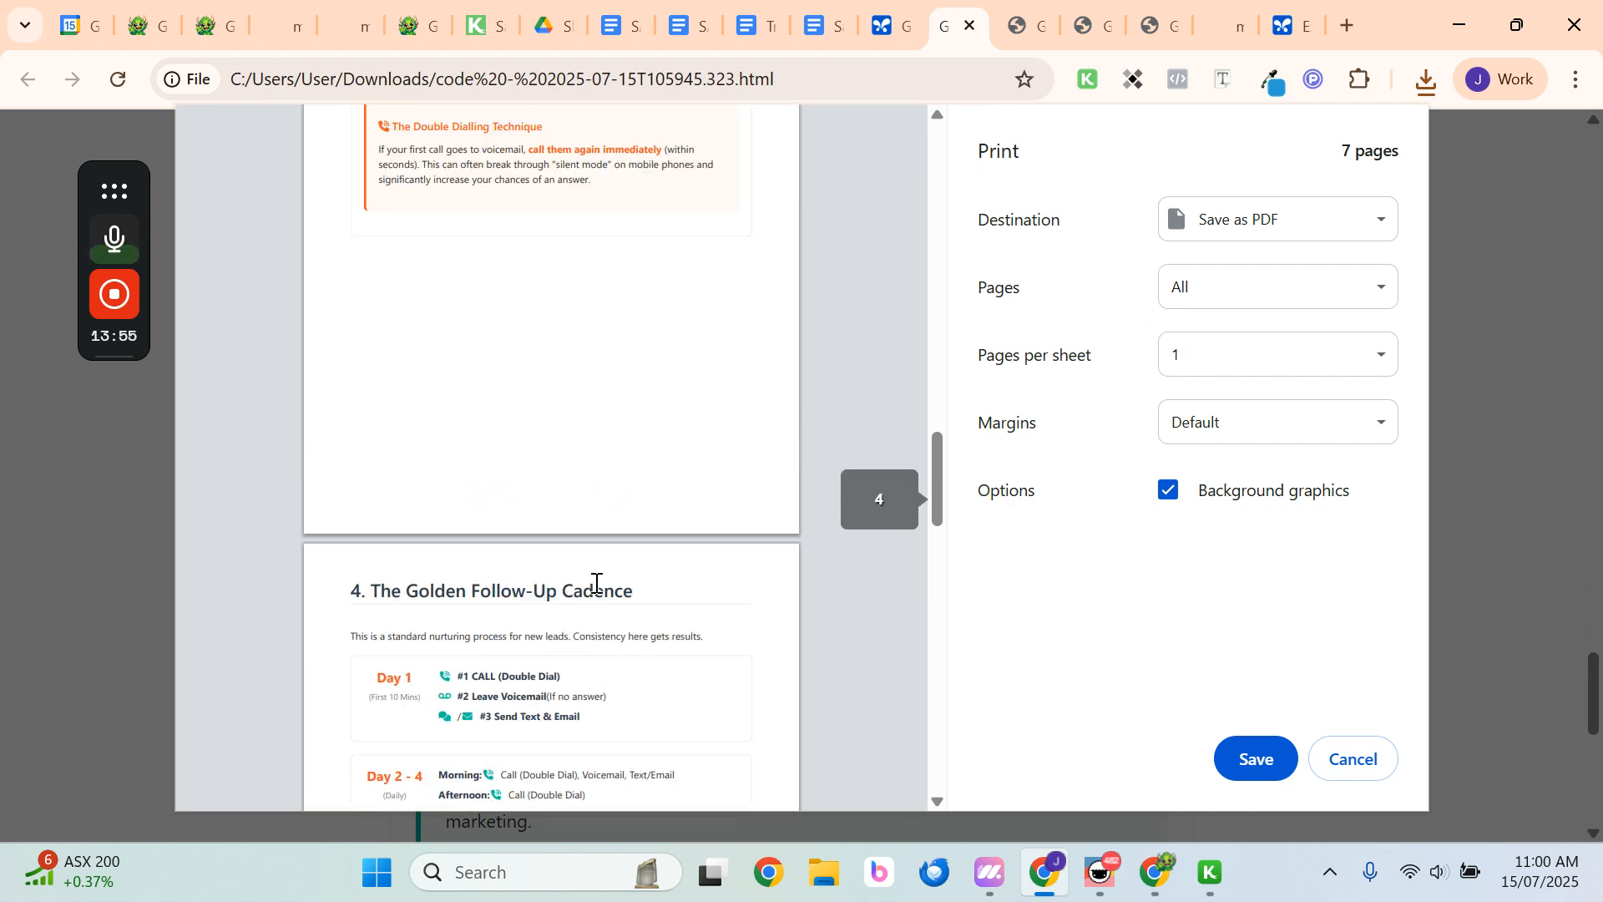
pyautogui.click(1353, 758)
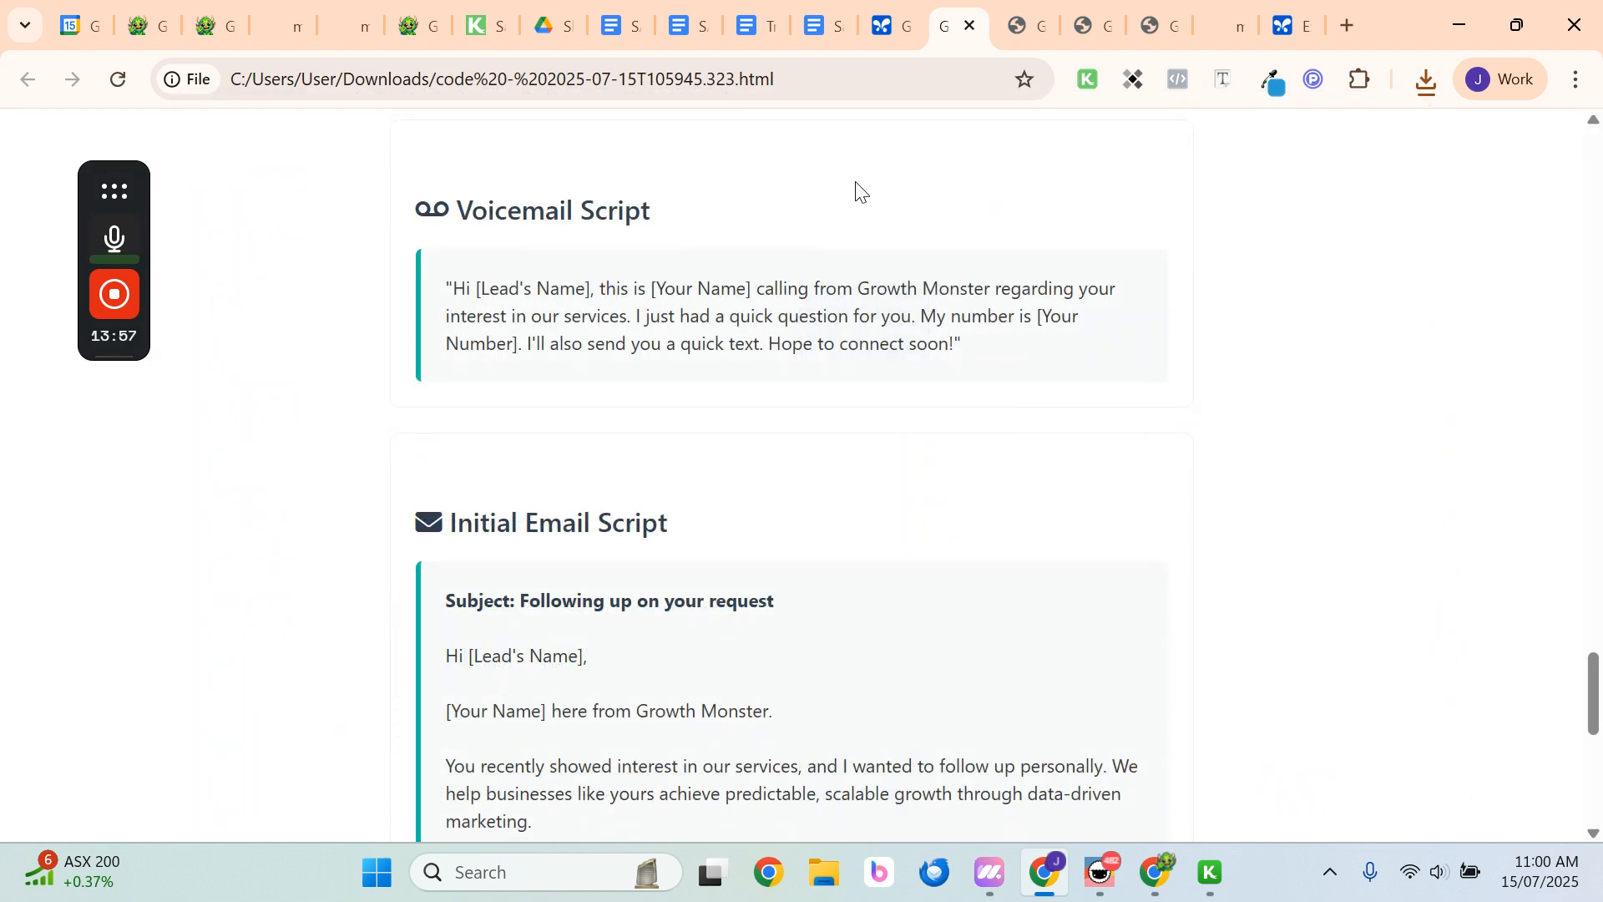
# Return to the Google AI Studio chat, download the newly generated HTML code with the title-page image, and open the file in the browser
pyautogui.click(885, 25)
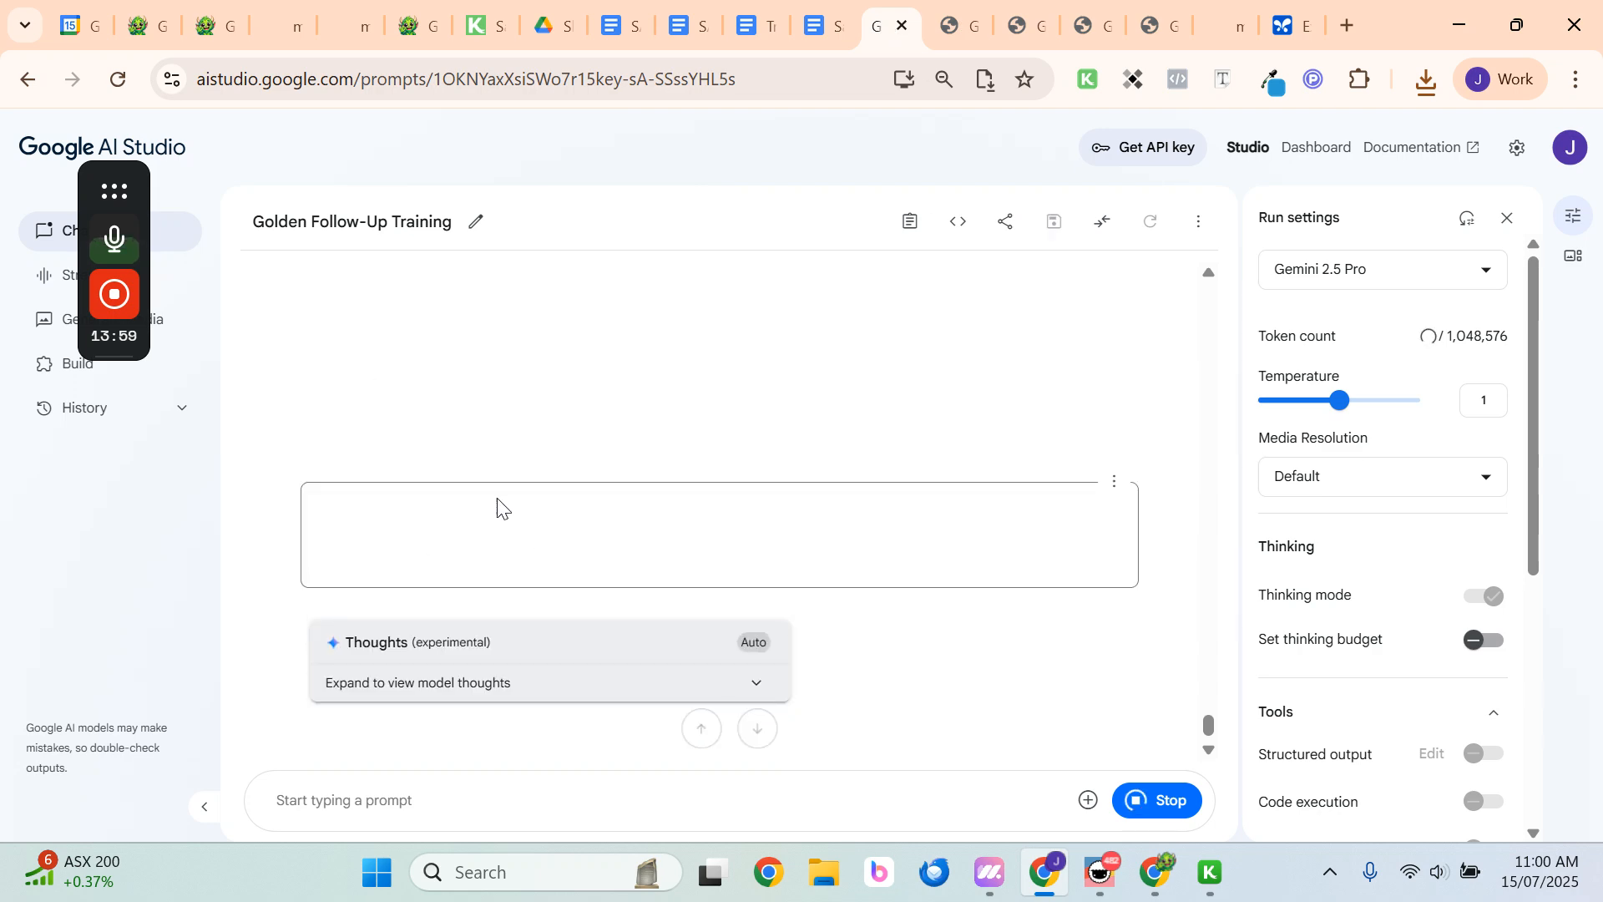
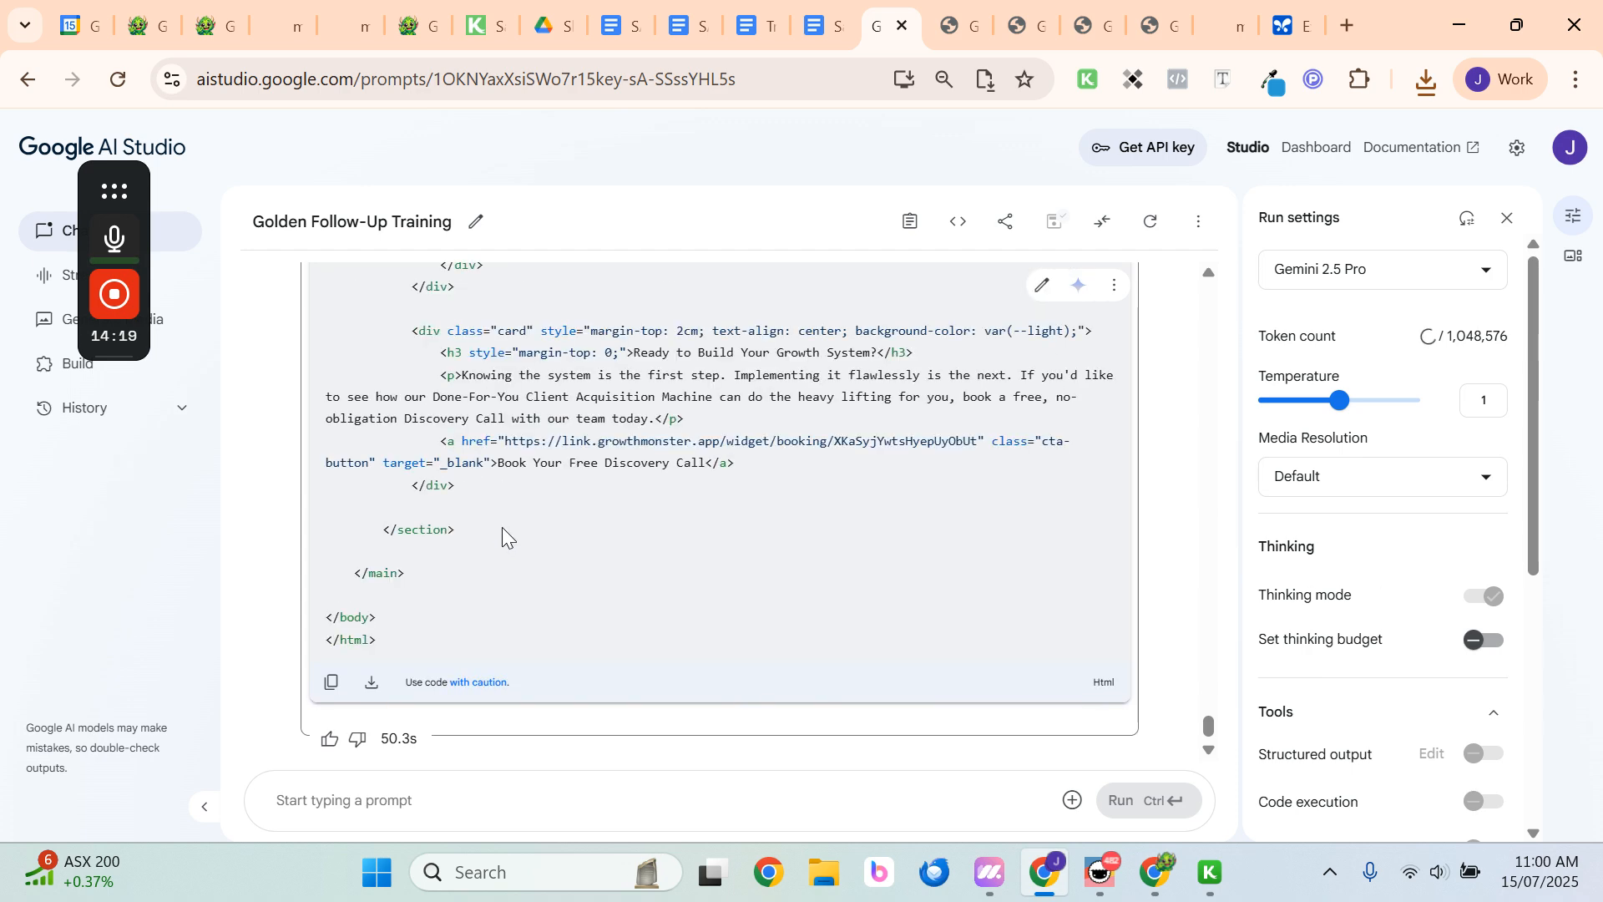
pyautogui.click(372, 682)
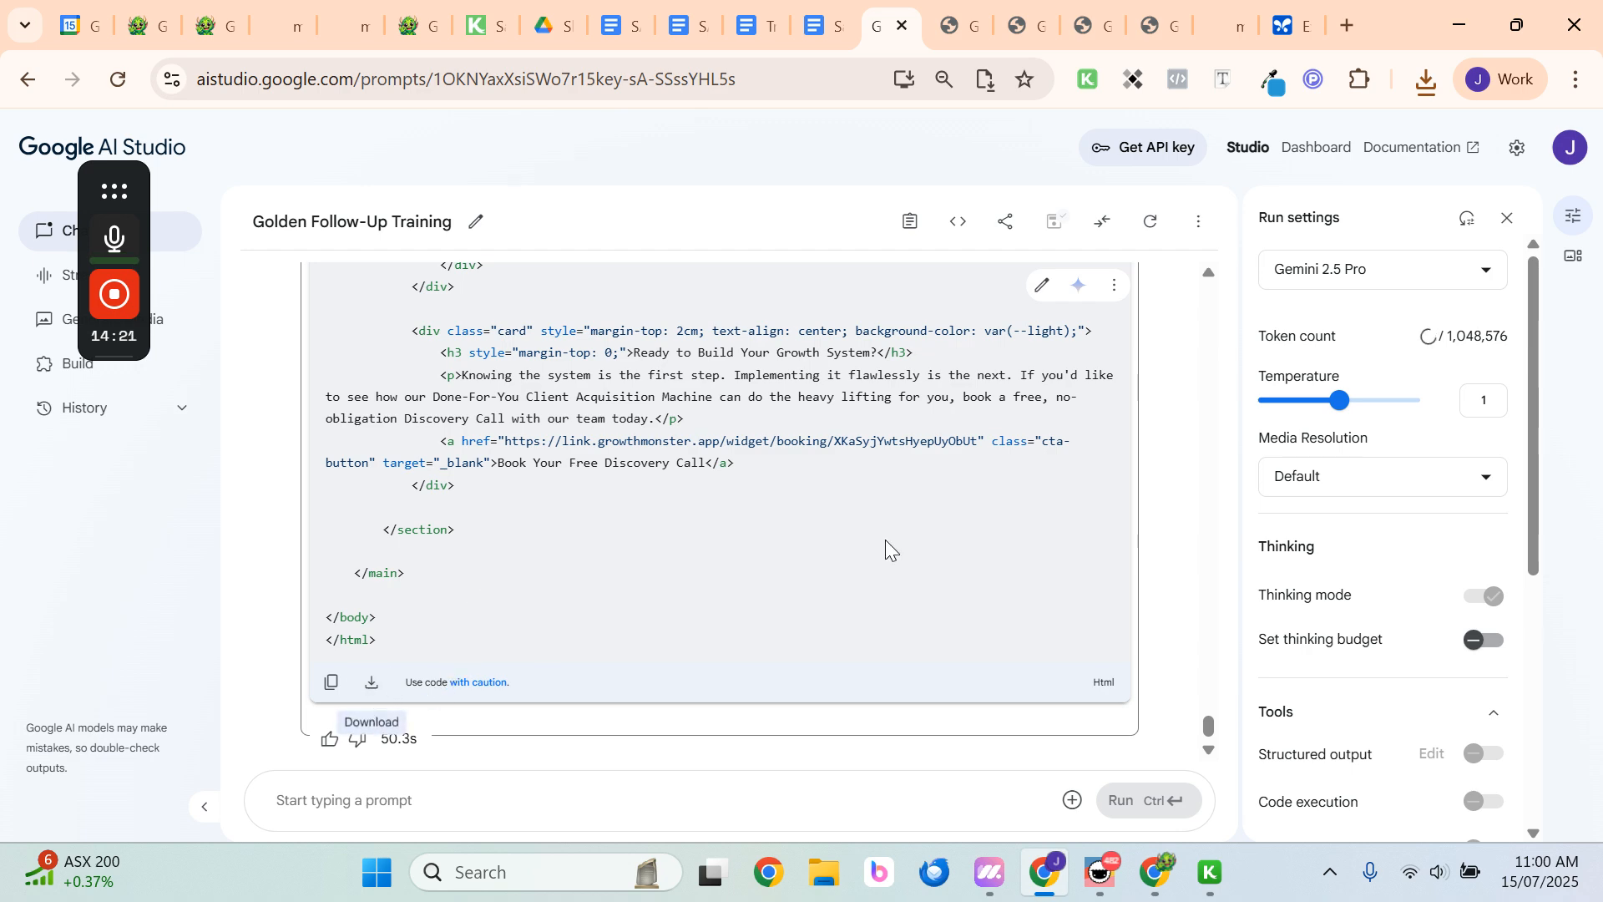
pyautogui.click(1405, 140)
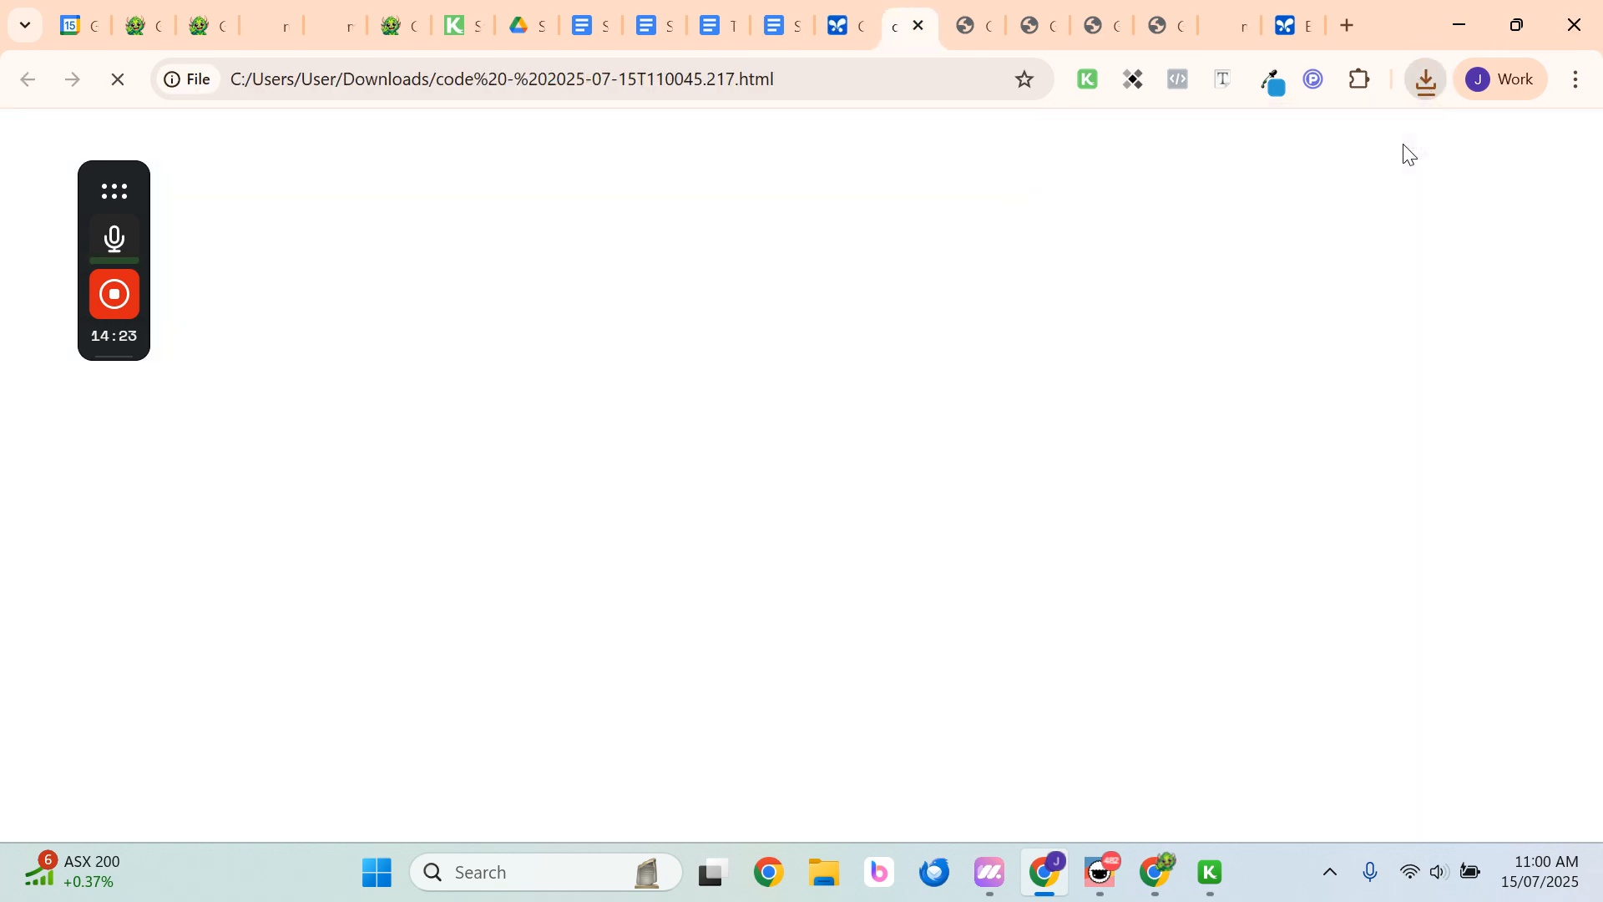
pyautogui.scroll(-5, 681, 327)
pyautogui.scroll(3, 682, 334)
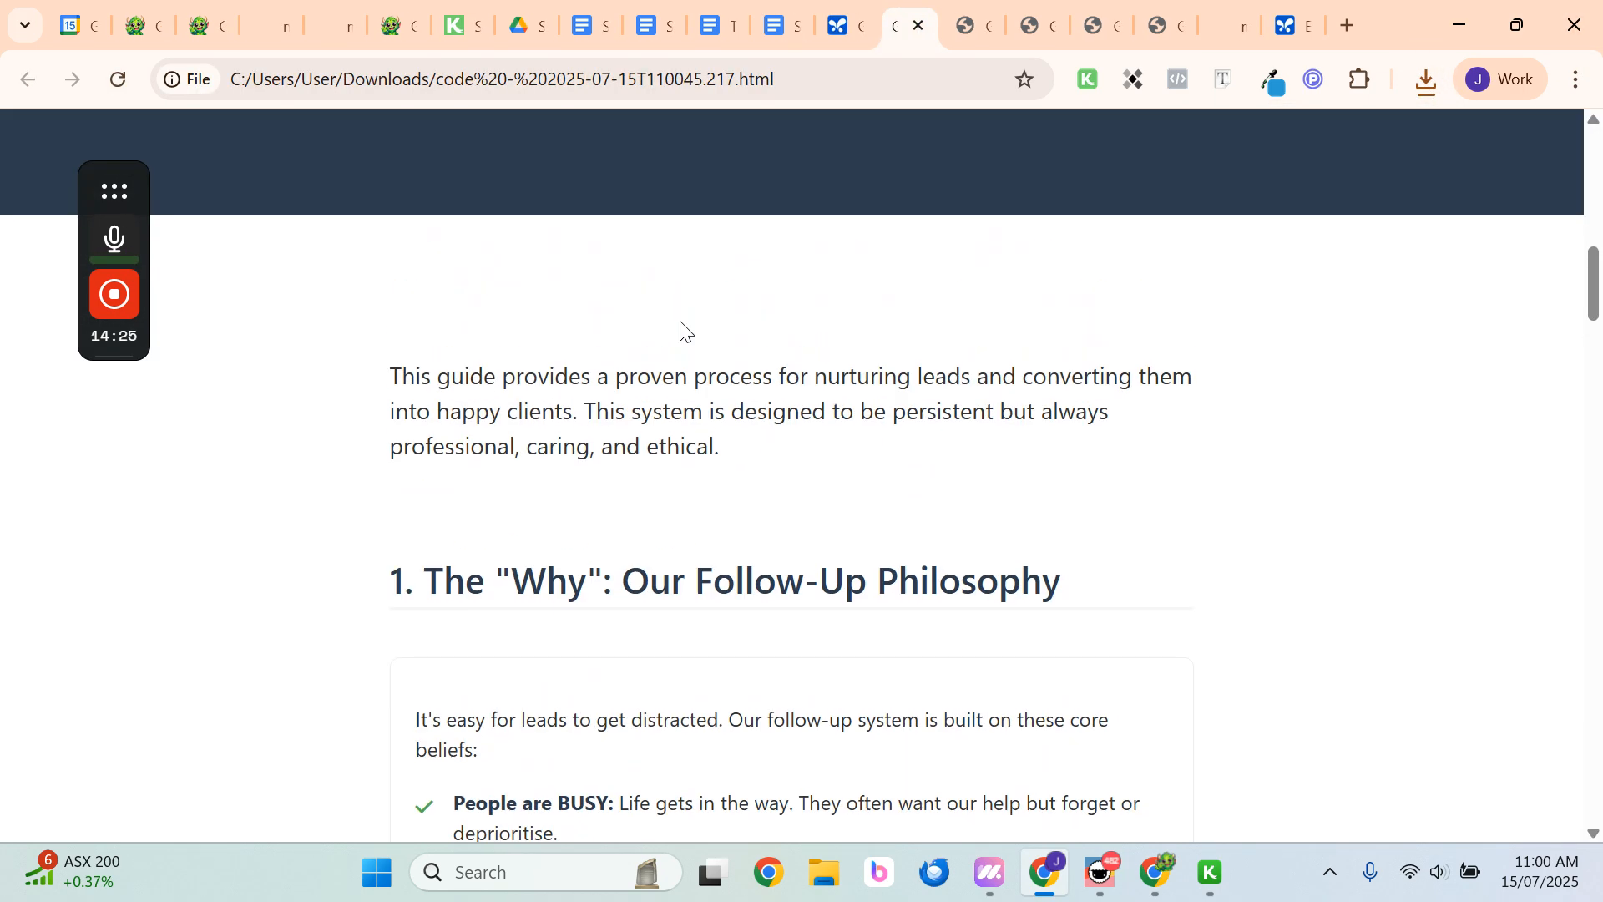
# Preview the new version for printing, check the title-page image and the content on each page, and close the preview without saving
pyautogui.click(1576, 79)
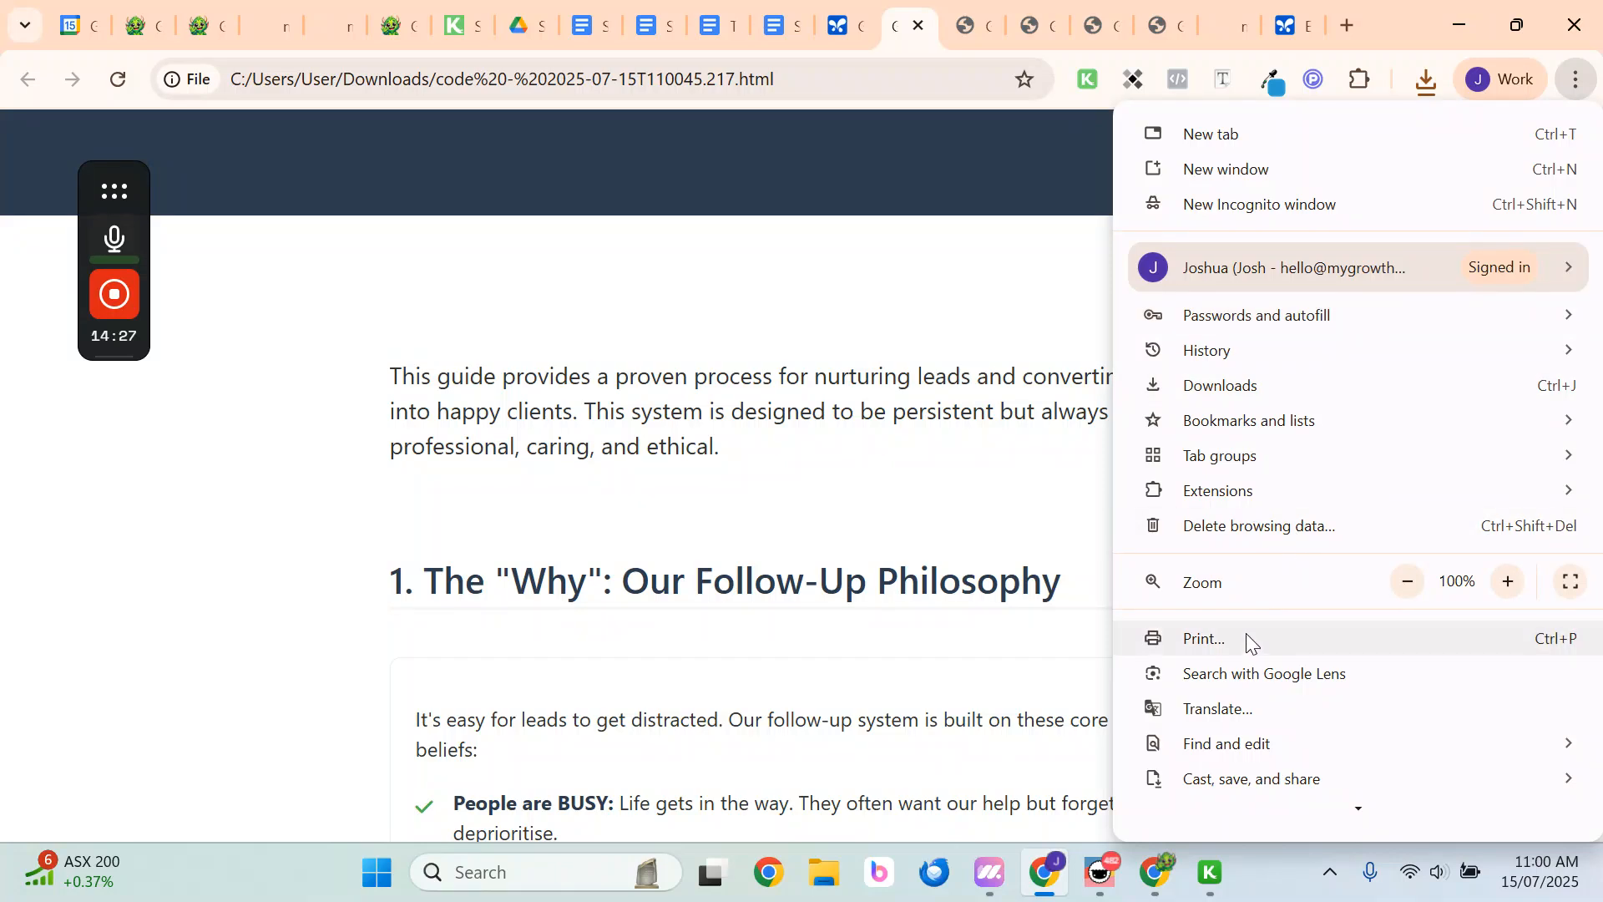
pyautogui.click(1249, 640)
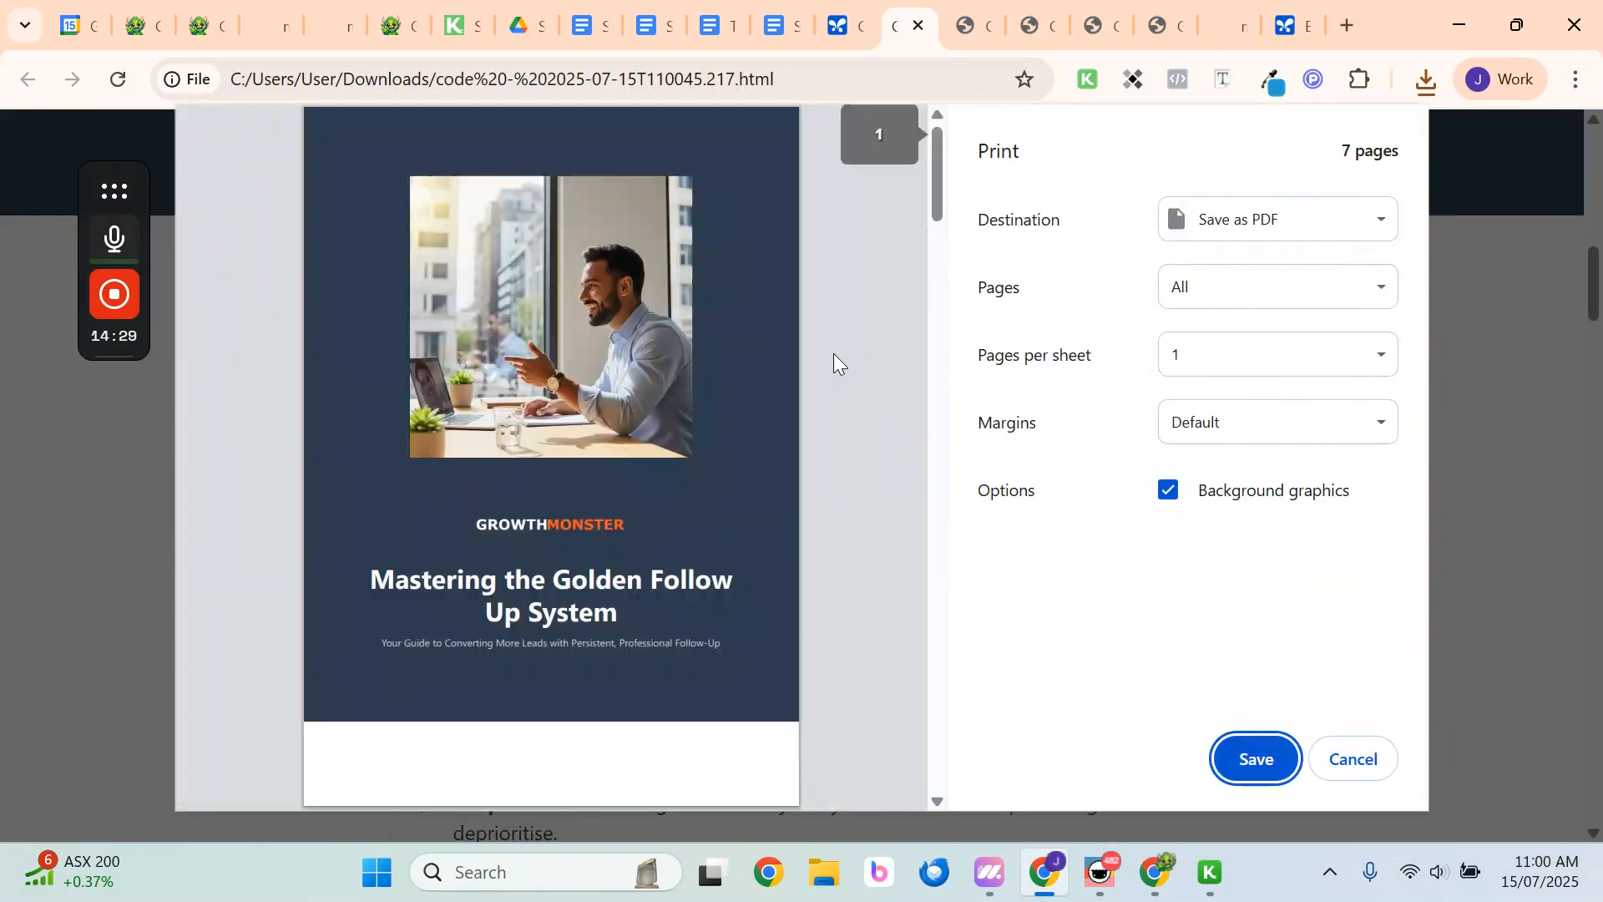
pyautogui.scroll(-3, 551, 454)
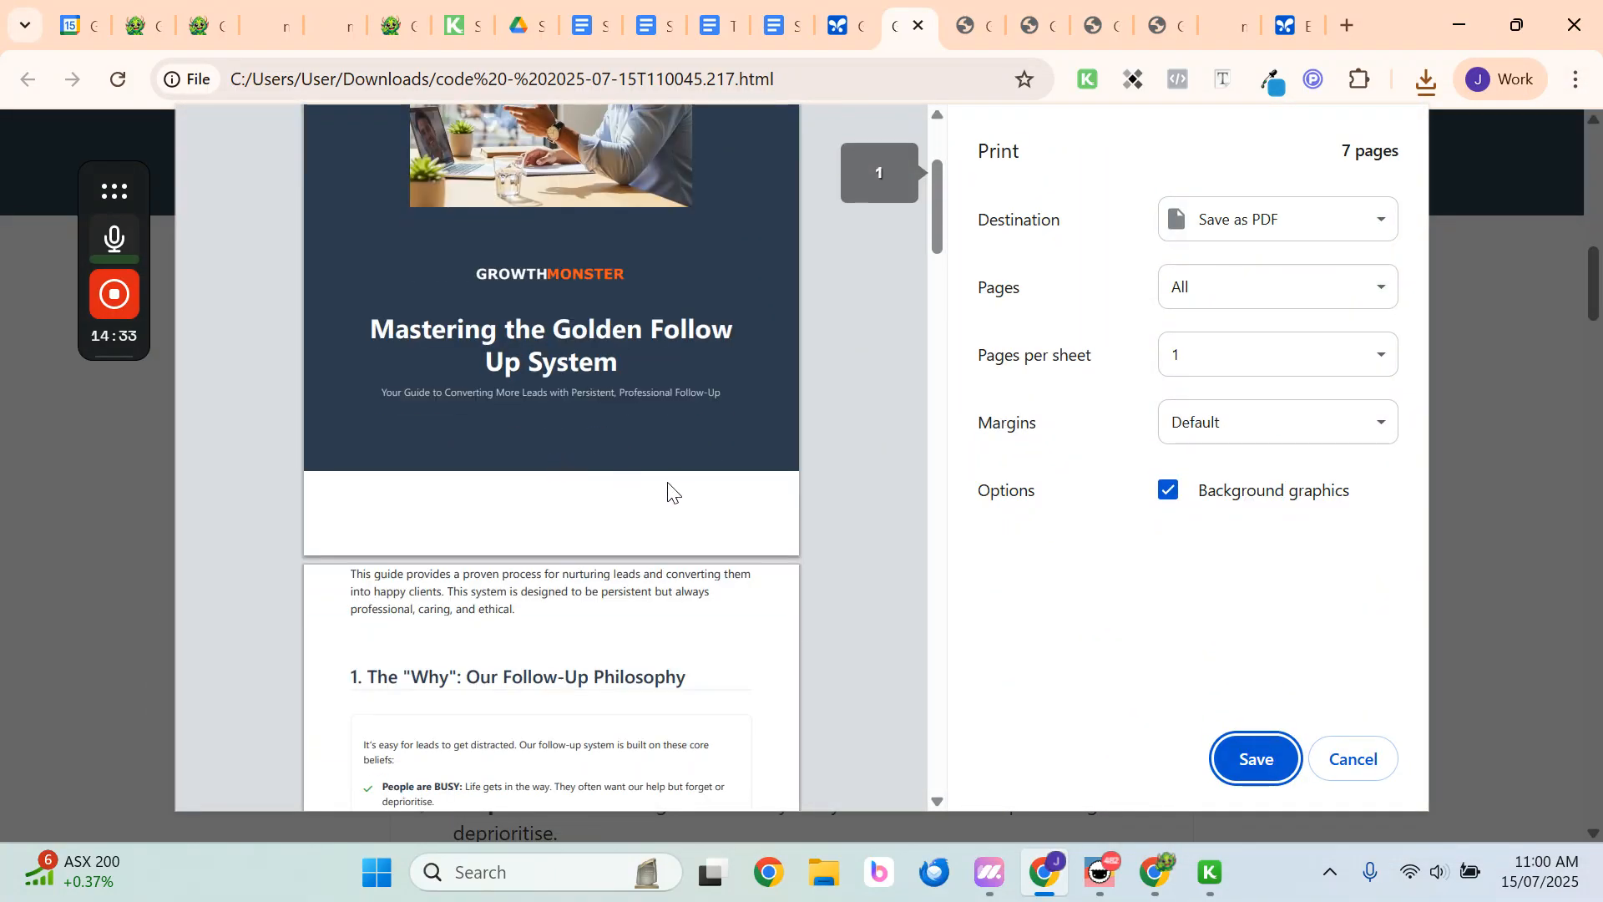
pyautogui.scroll(3, 668, 491)
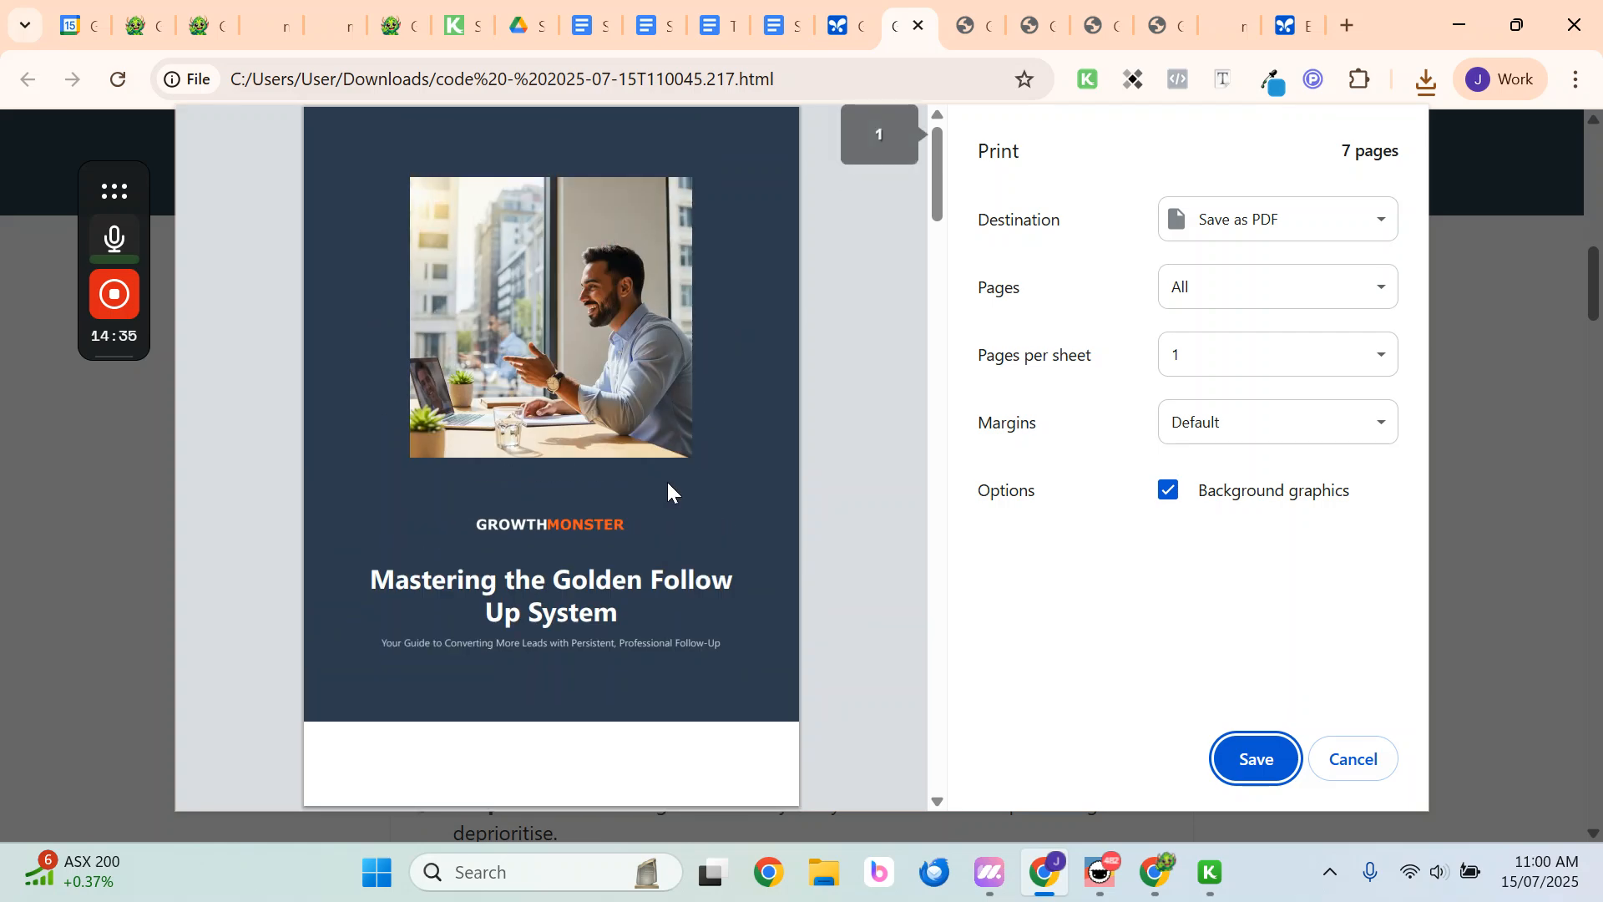
pyautogui.scroll(-3, 668, 484)
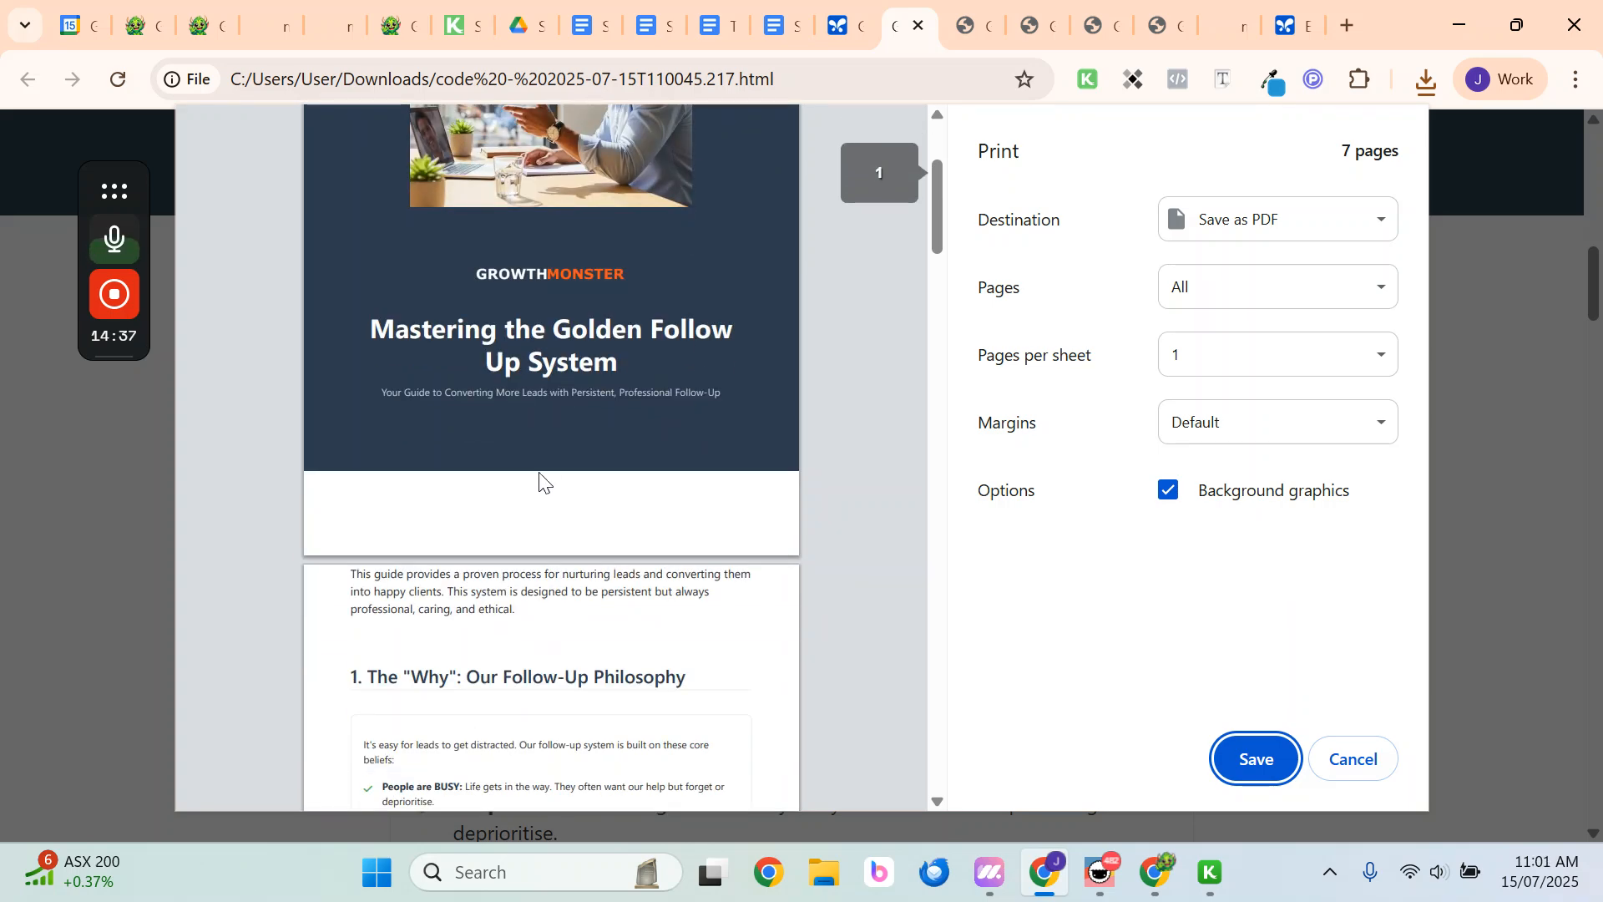
pyautogui.scroll(-3, 541, 480)
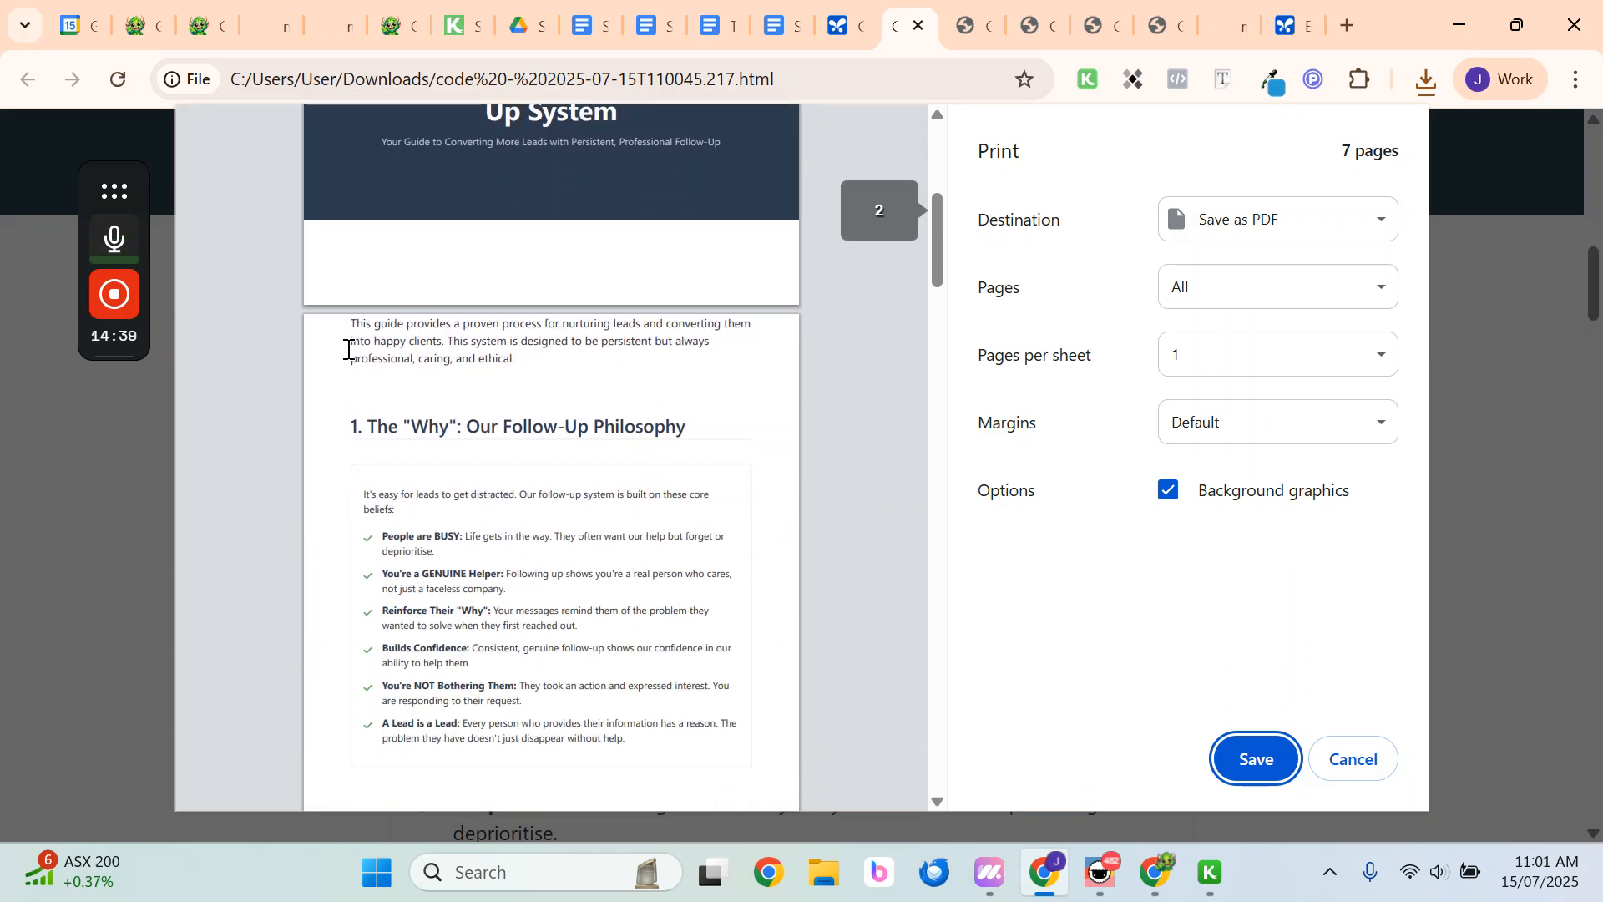
pyautogui.scroll(-15, 534, 350)
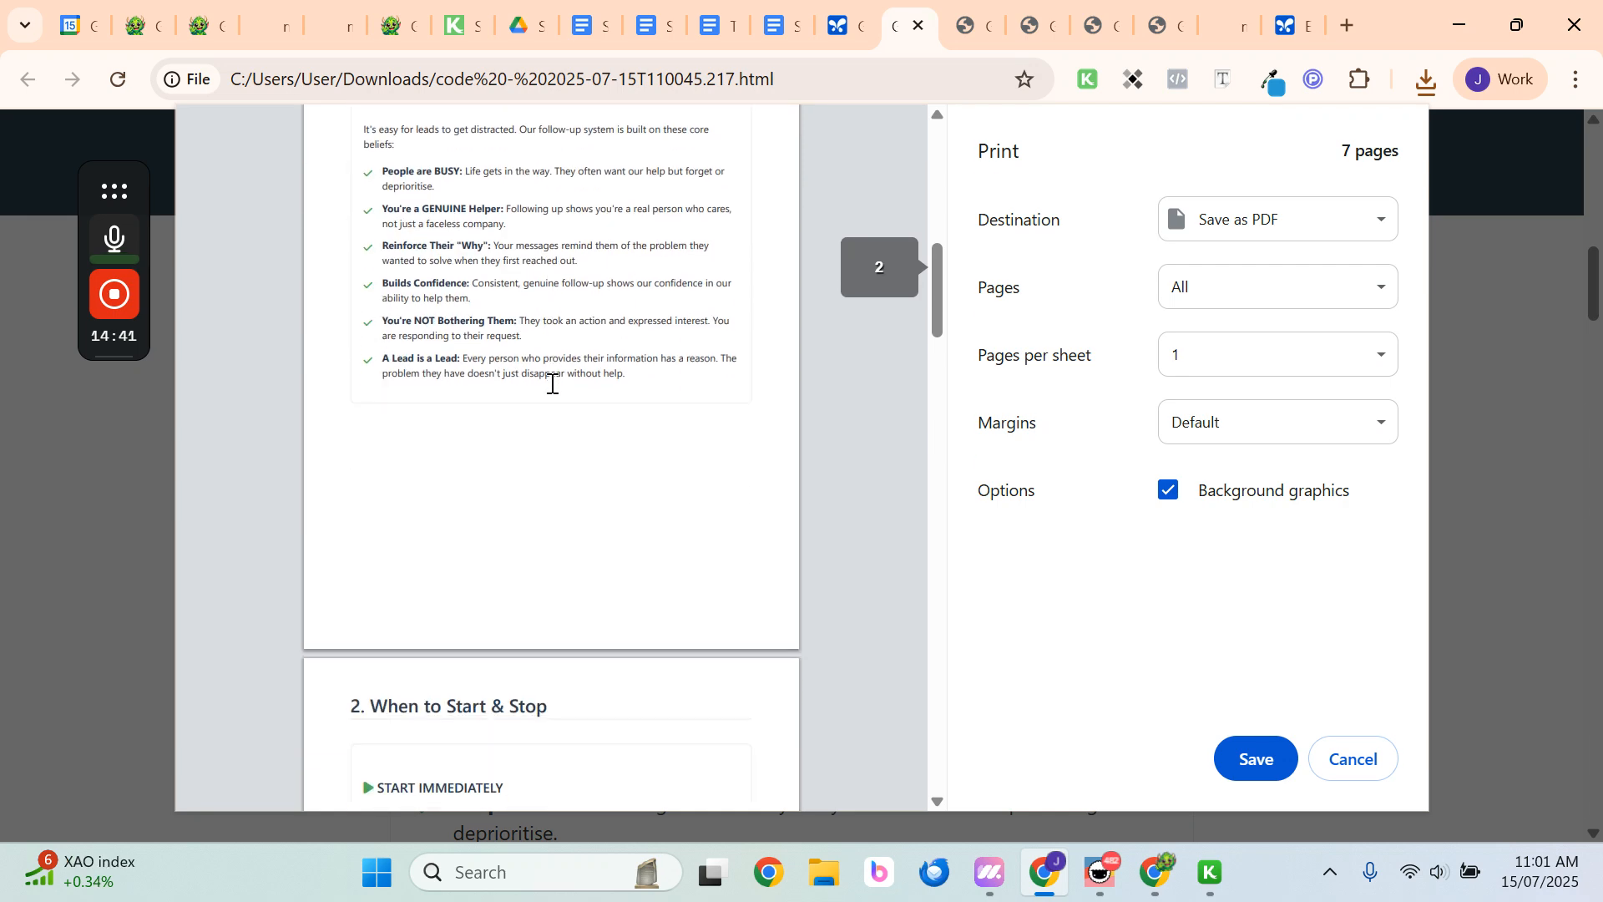
pyautogui.scroll(-20, 552, 383)
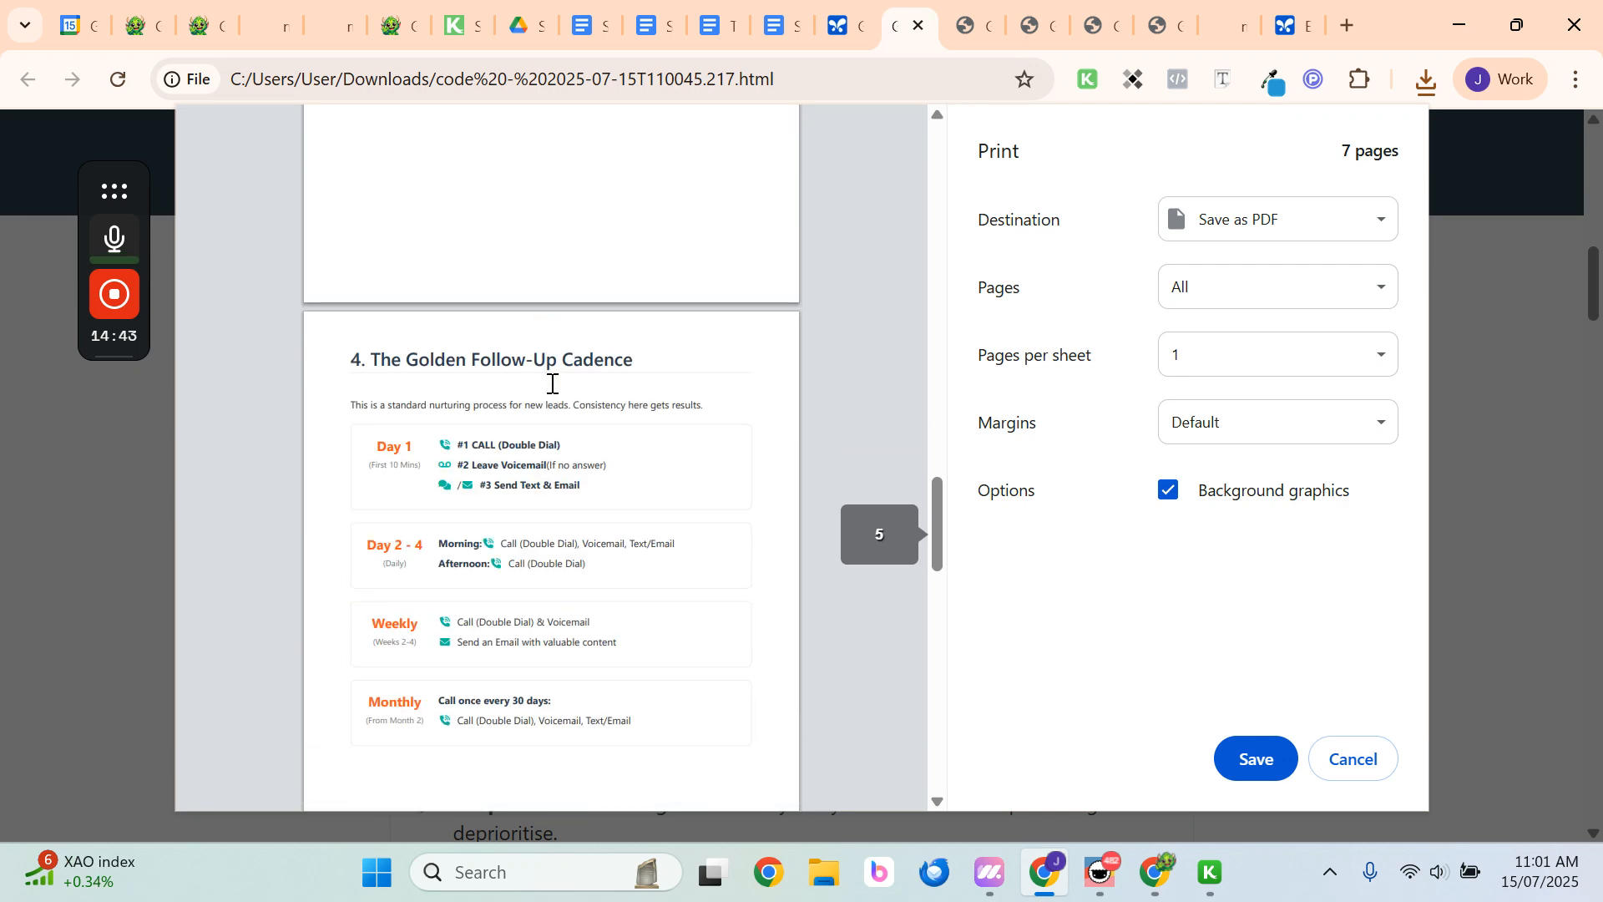
pyautogui.scroll(-7, 552, 384)
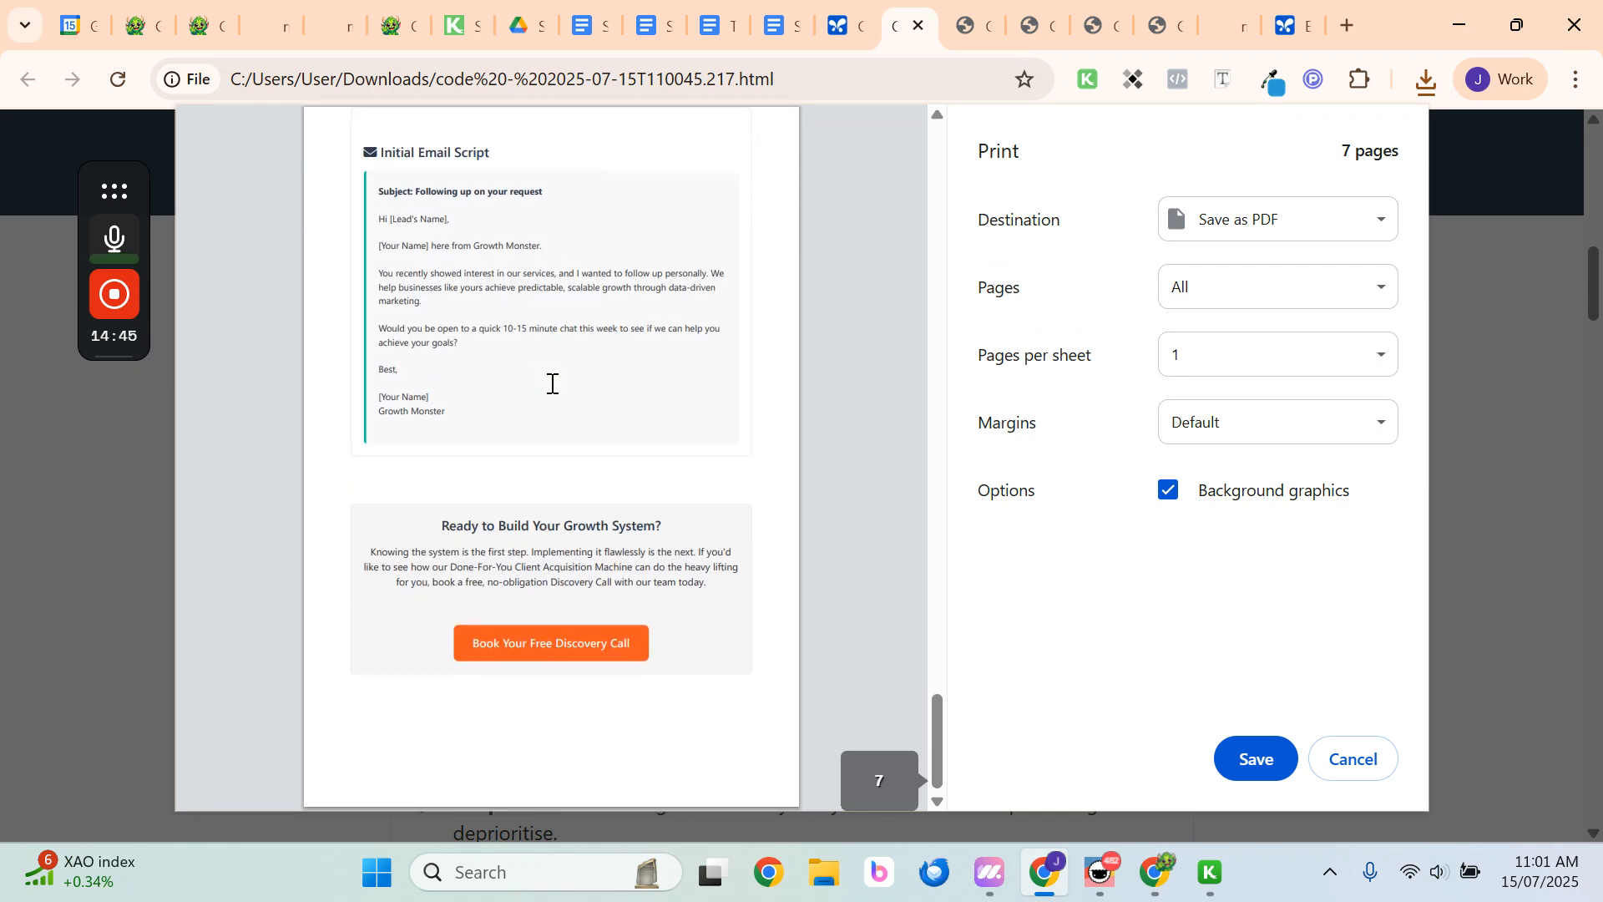
pyautogui.scroll(20, 579, 495)
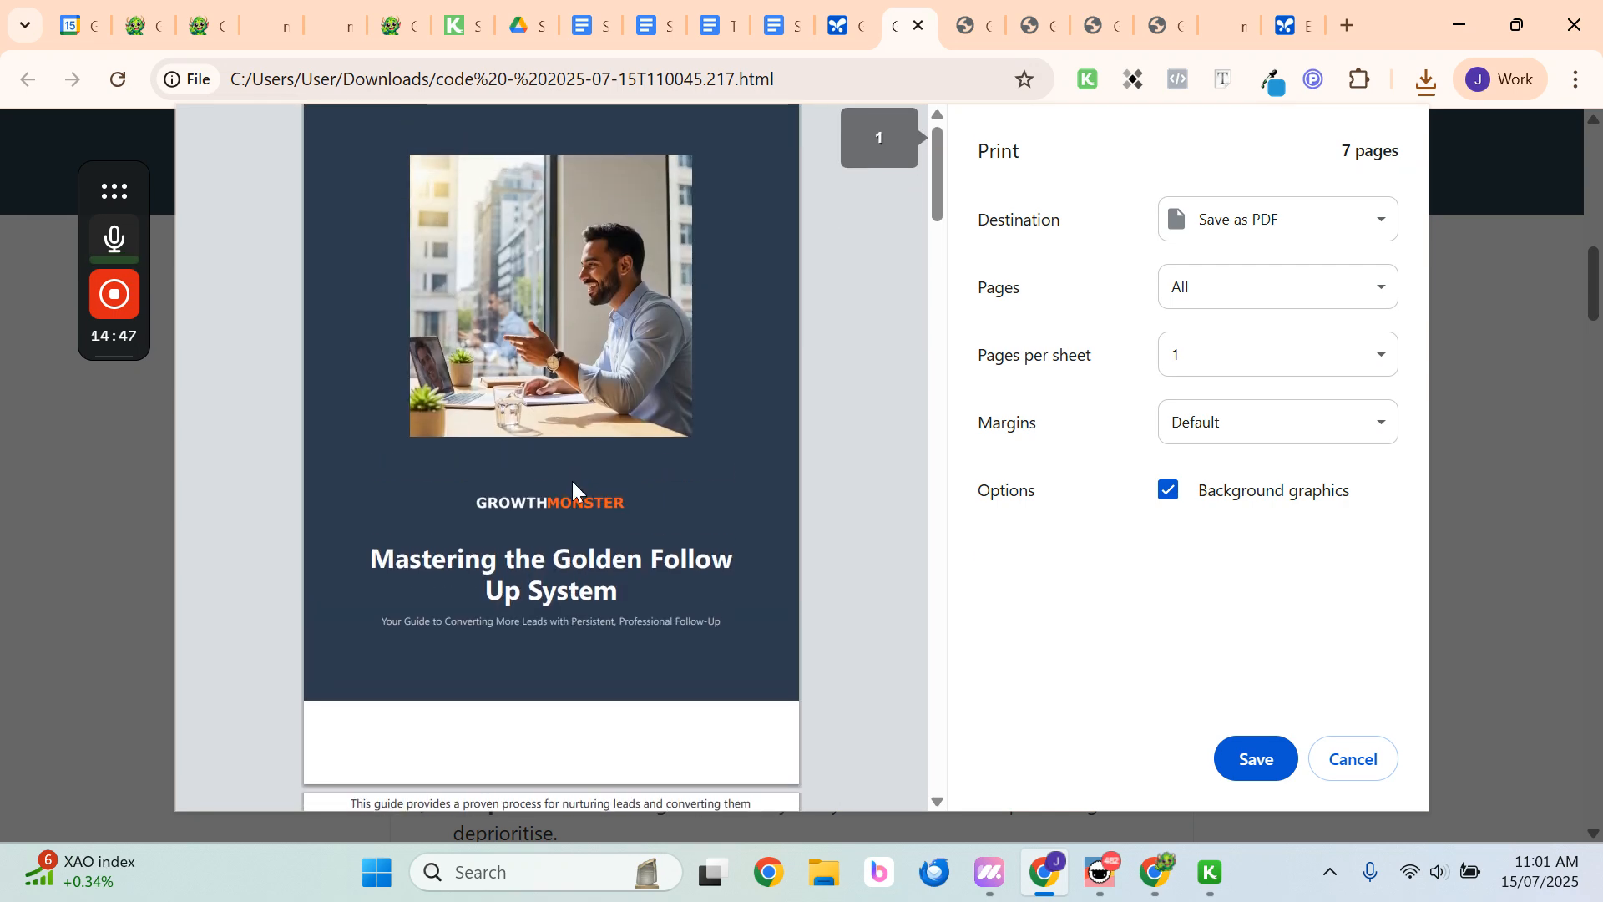
pyautogui.click(1331, 756)
# Copy the guide's introductory paragraph together with the heading "1. The "Why": Our Follow-Up Philosophy"
pyautogui.scroll(3, 662, 512)
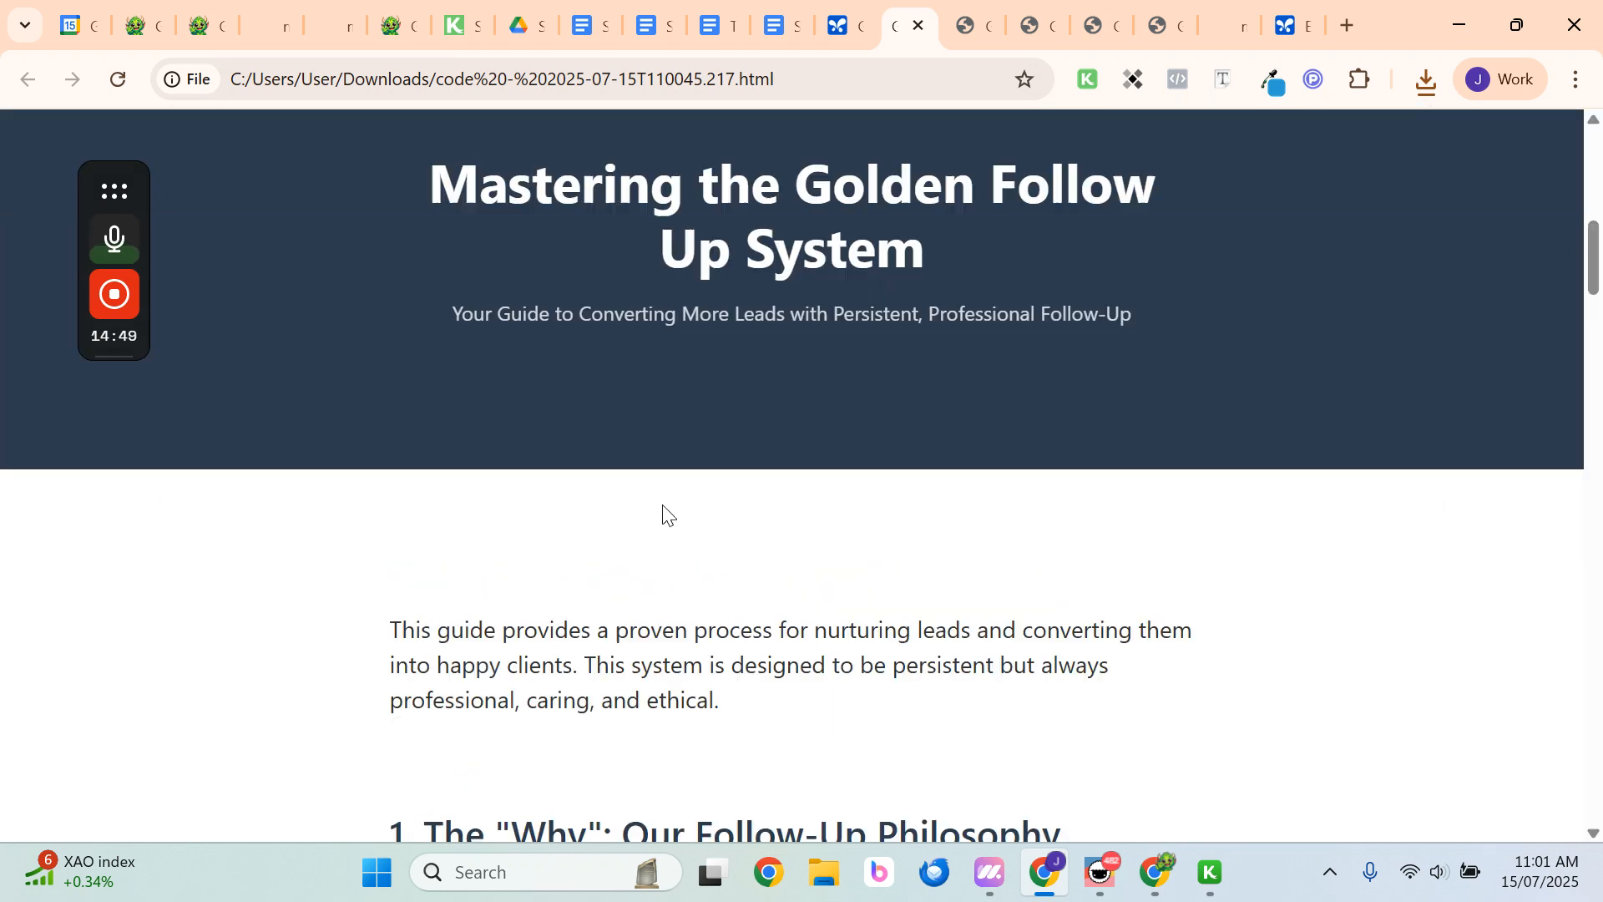
pyautogui.scroll(-4, 665, 506)
pyautogui.moveTo(386, 251); pyautogui.dragTo(1119, 476)
pyautogui.hotkey('ctrl', 'c')
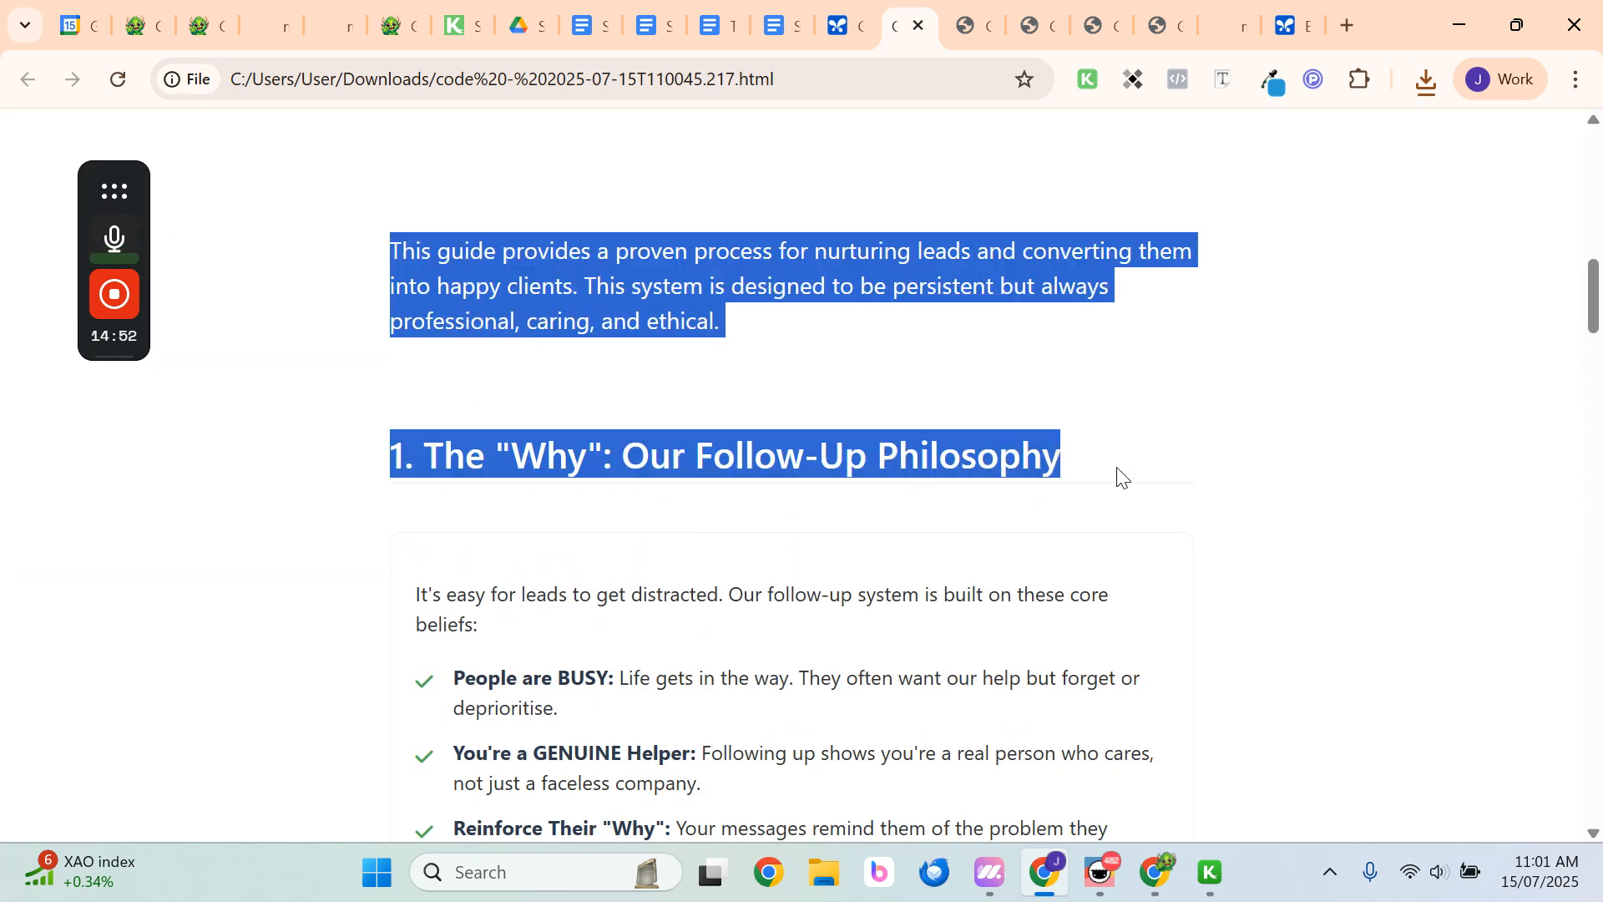
# In the Google AI Studio chat, request the copied introduction and "Why" heading all together on page 2, leaving page 1 for a title page
pyautogui.click(839, 33)
pyautogui.click(503, 782)
pyautogui.write('Ha')
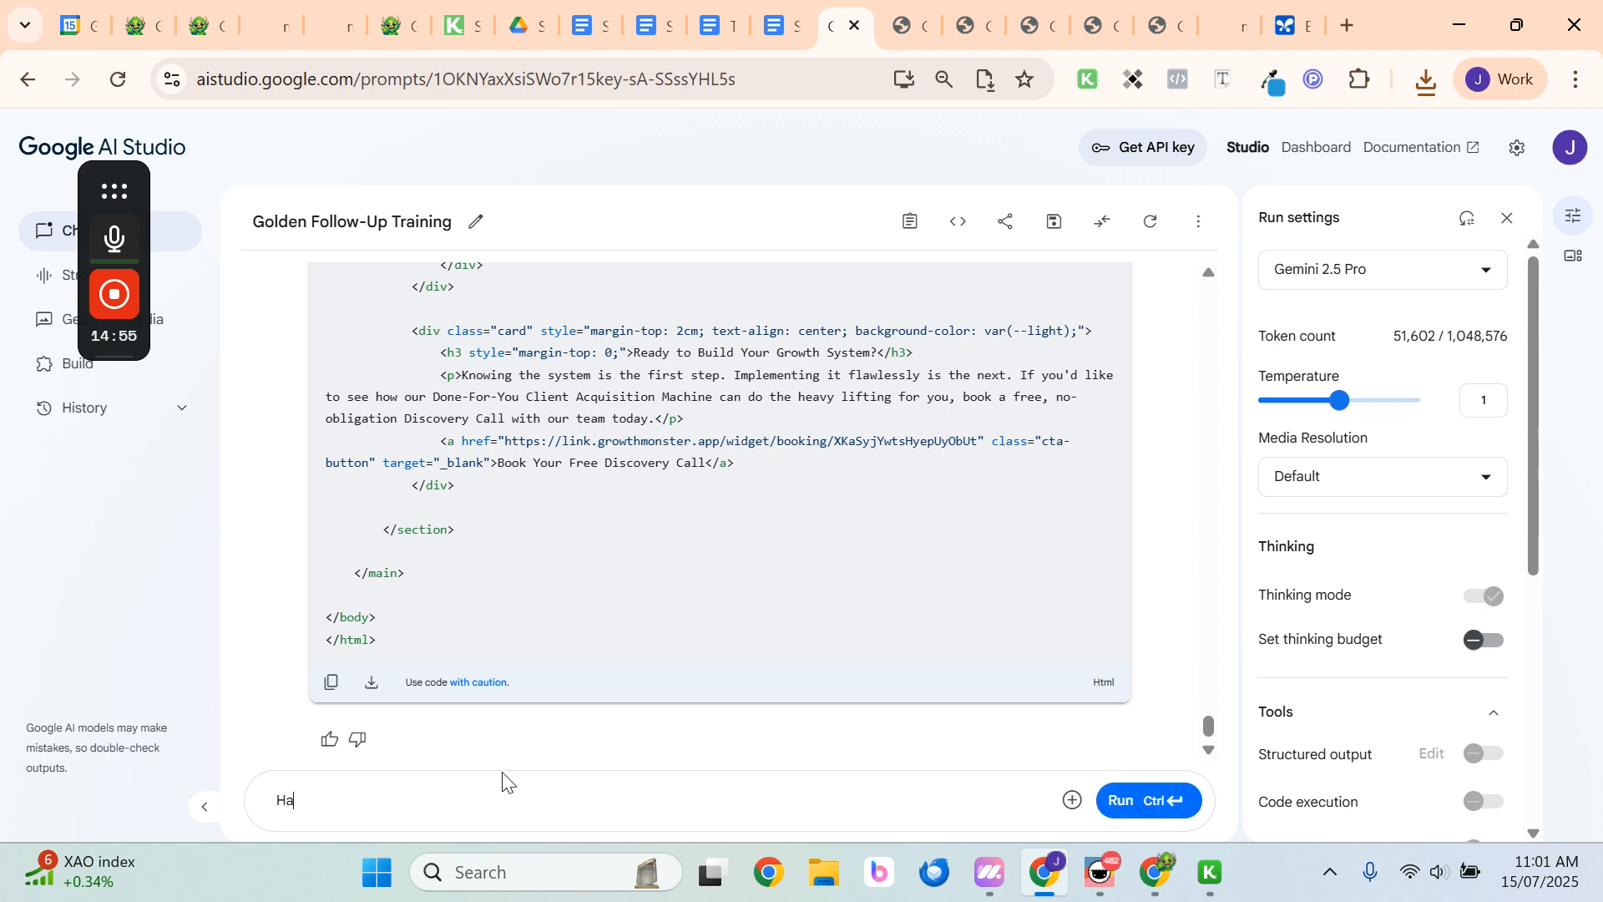
pyautogui.write('ve "')
pyautogui.hotkey('ctrl', 'v')
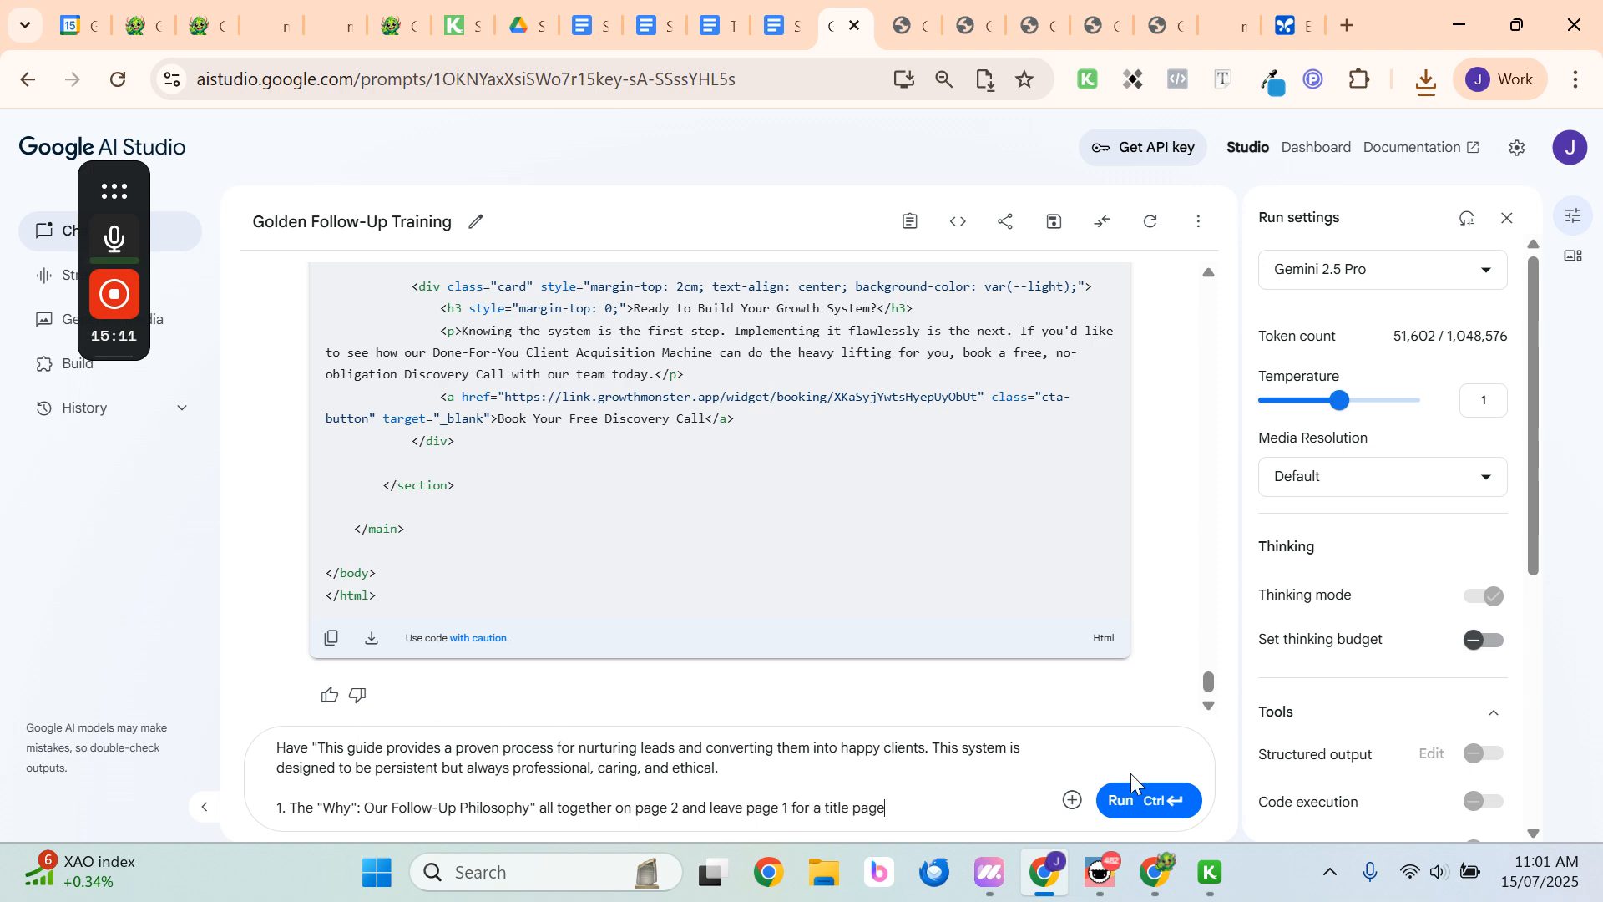
pyautogui.hotkey('ctrl', 'Return')
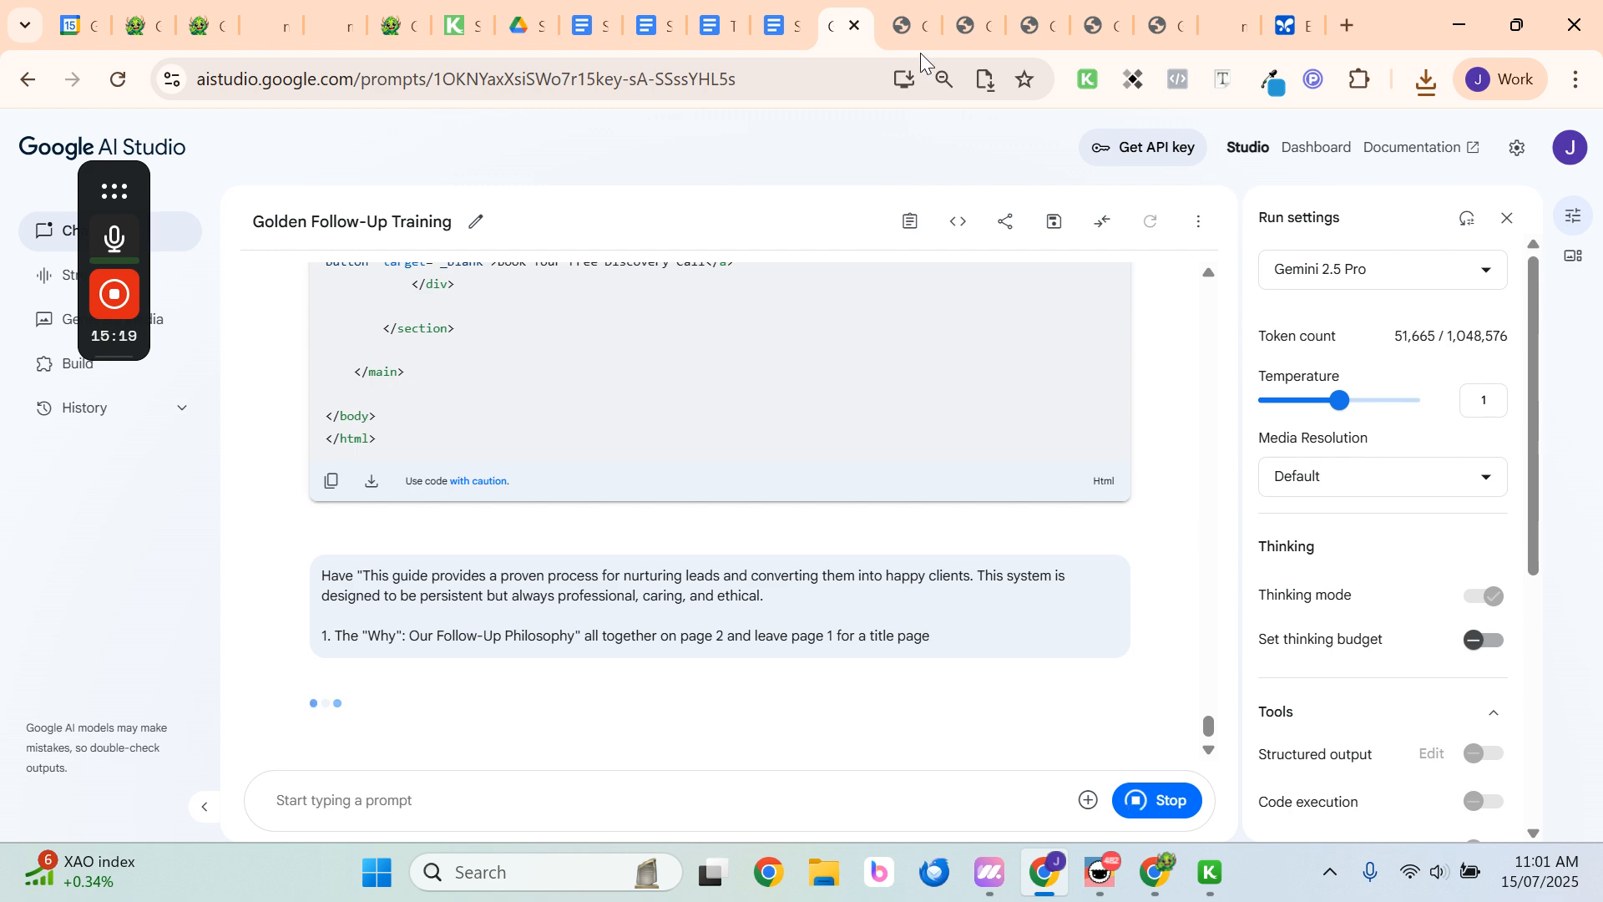
# Close the browser tabs holding the outdated downloaded versions of the guide
pyautogui.click(963, 28)
pyautogui.click(984, 25)
pyautogui.click(984, 26)
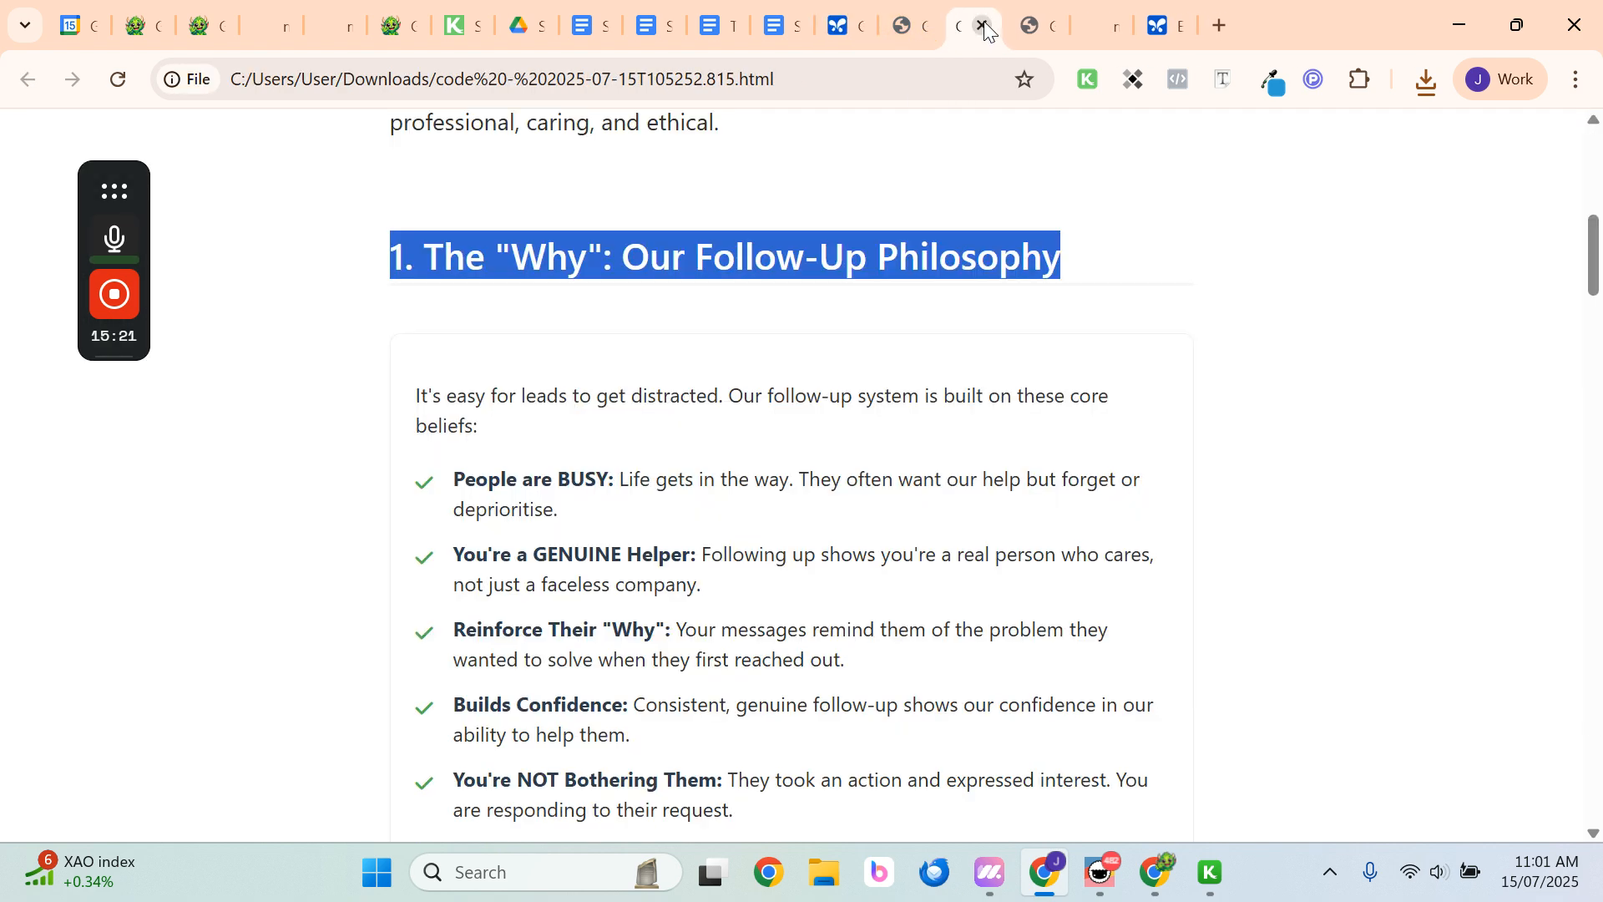
pyautogui.click(983, 26)
pyautogui.click(984, 26)
pyautogui.click(914, 26)
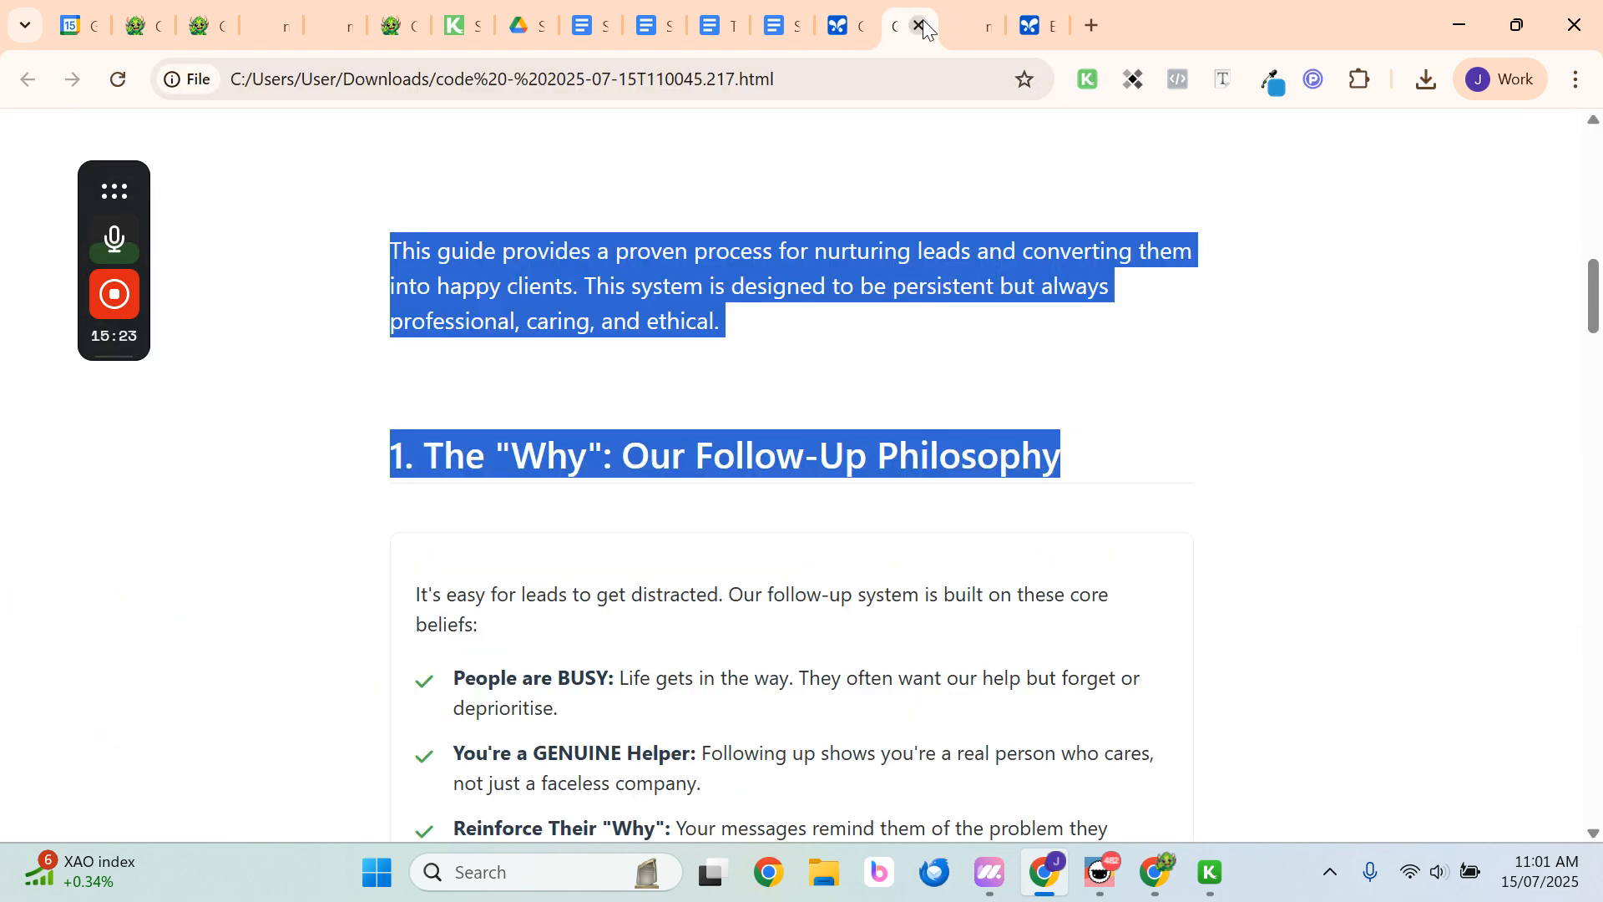
# Look through the downloaded guide's sections, closing call-to-action and title page, and return to the Google AI Studio chat
pyautogui.click(862, 332)
pyautogui.scroll(-20, 845, 344)
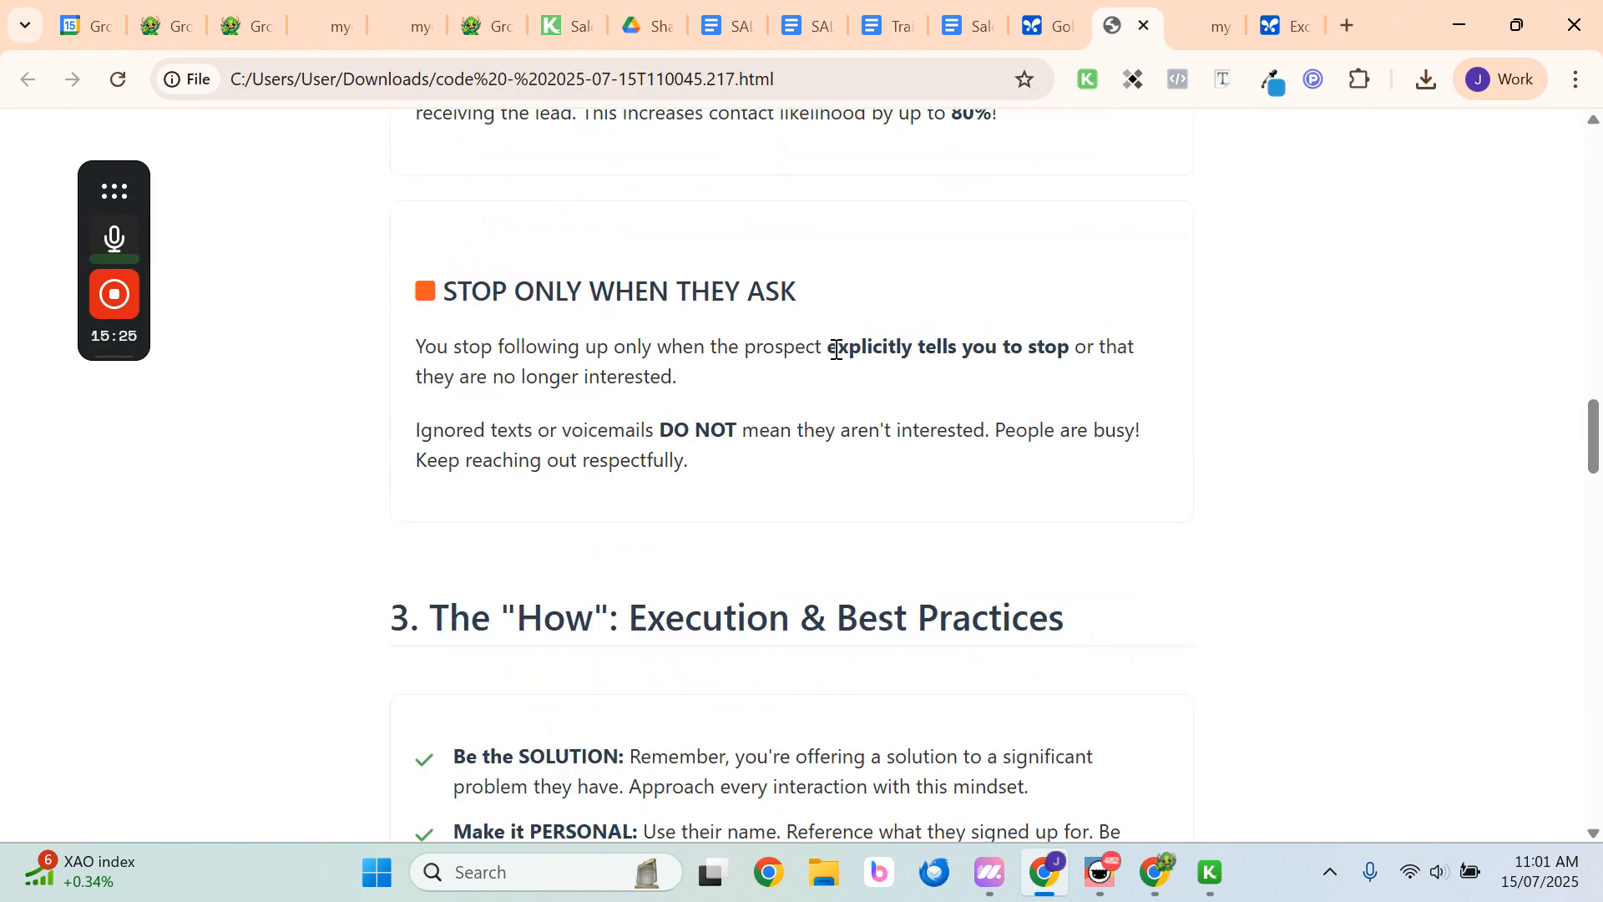
pyautogui.scroll(-15, 833, 357)
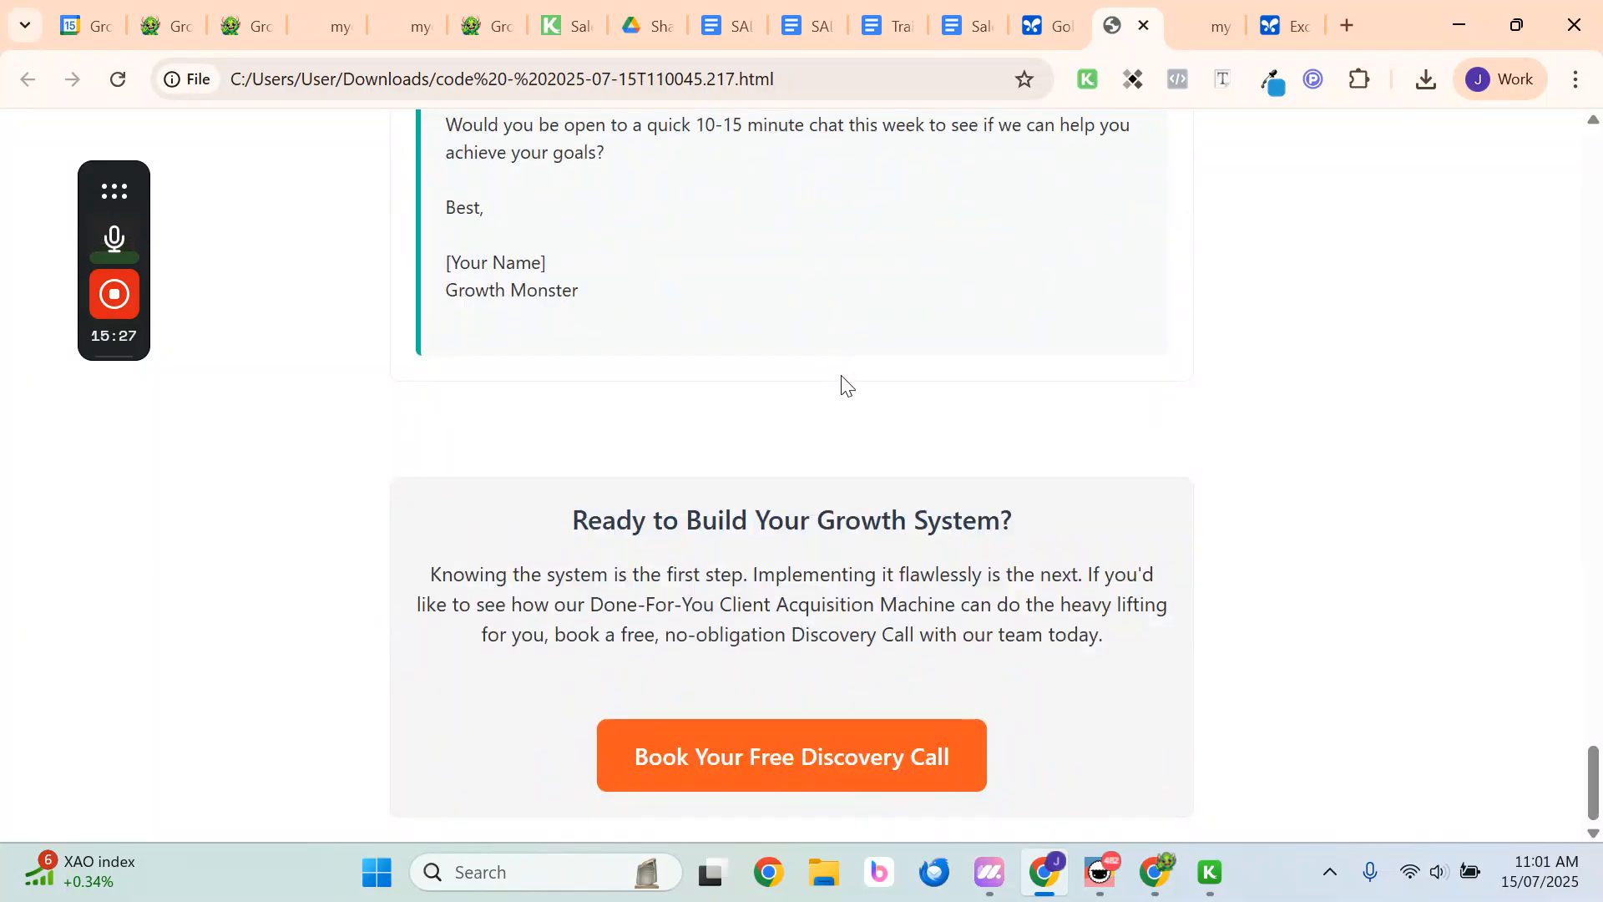
pyautogui.scroll(8, 844, 384)
pyautogui.scroll(20, 839, 384)
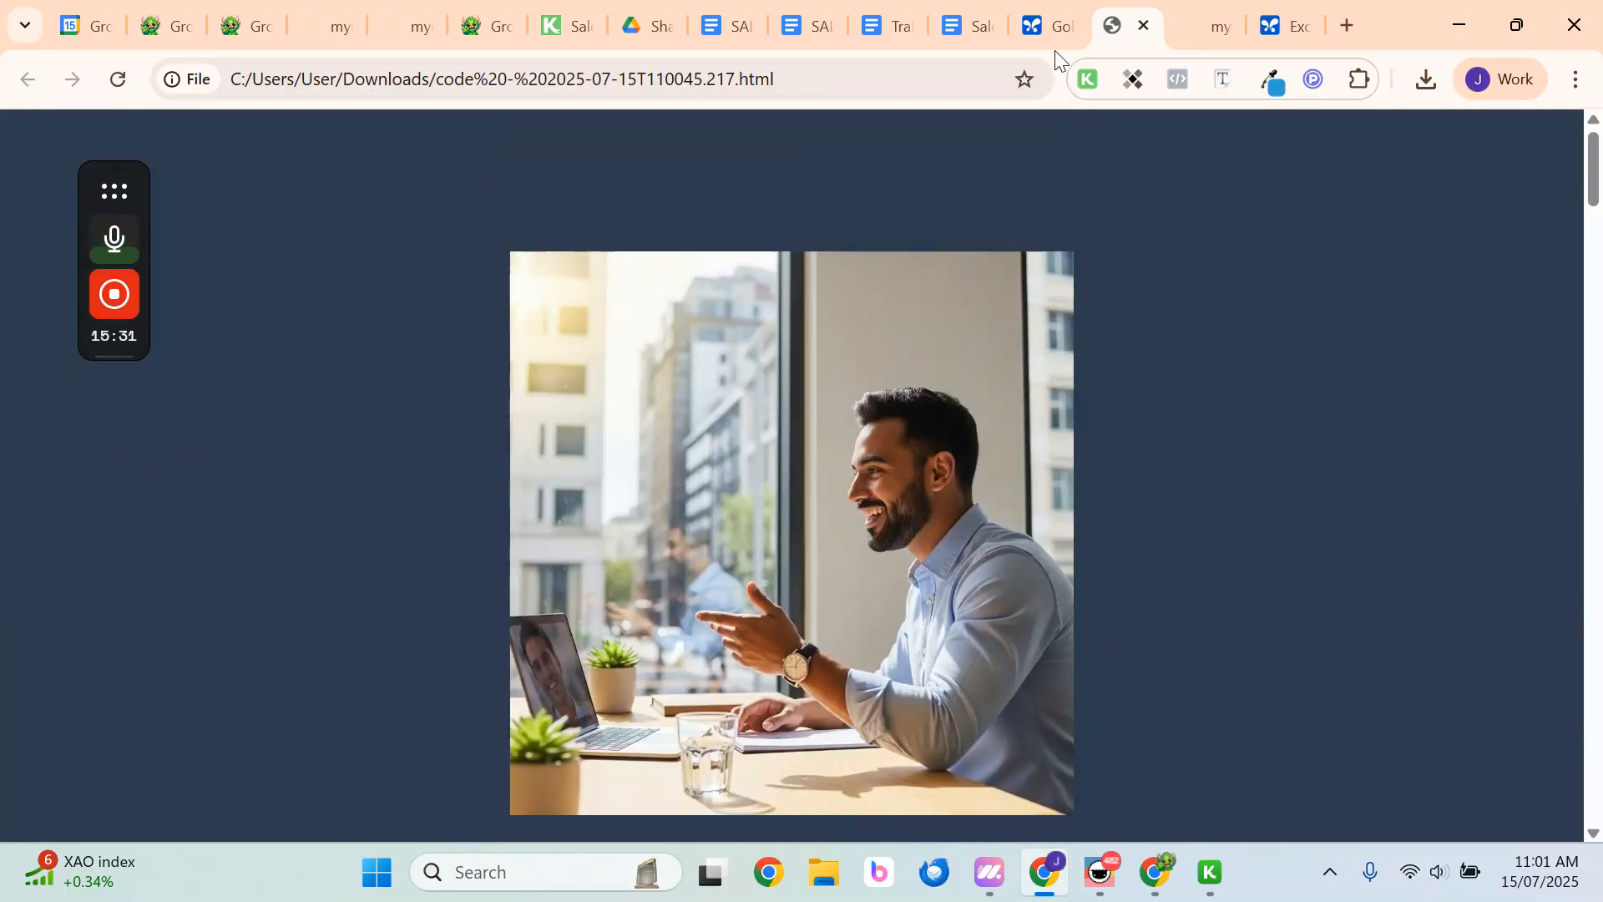
pyautogui.click(1049, 27)
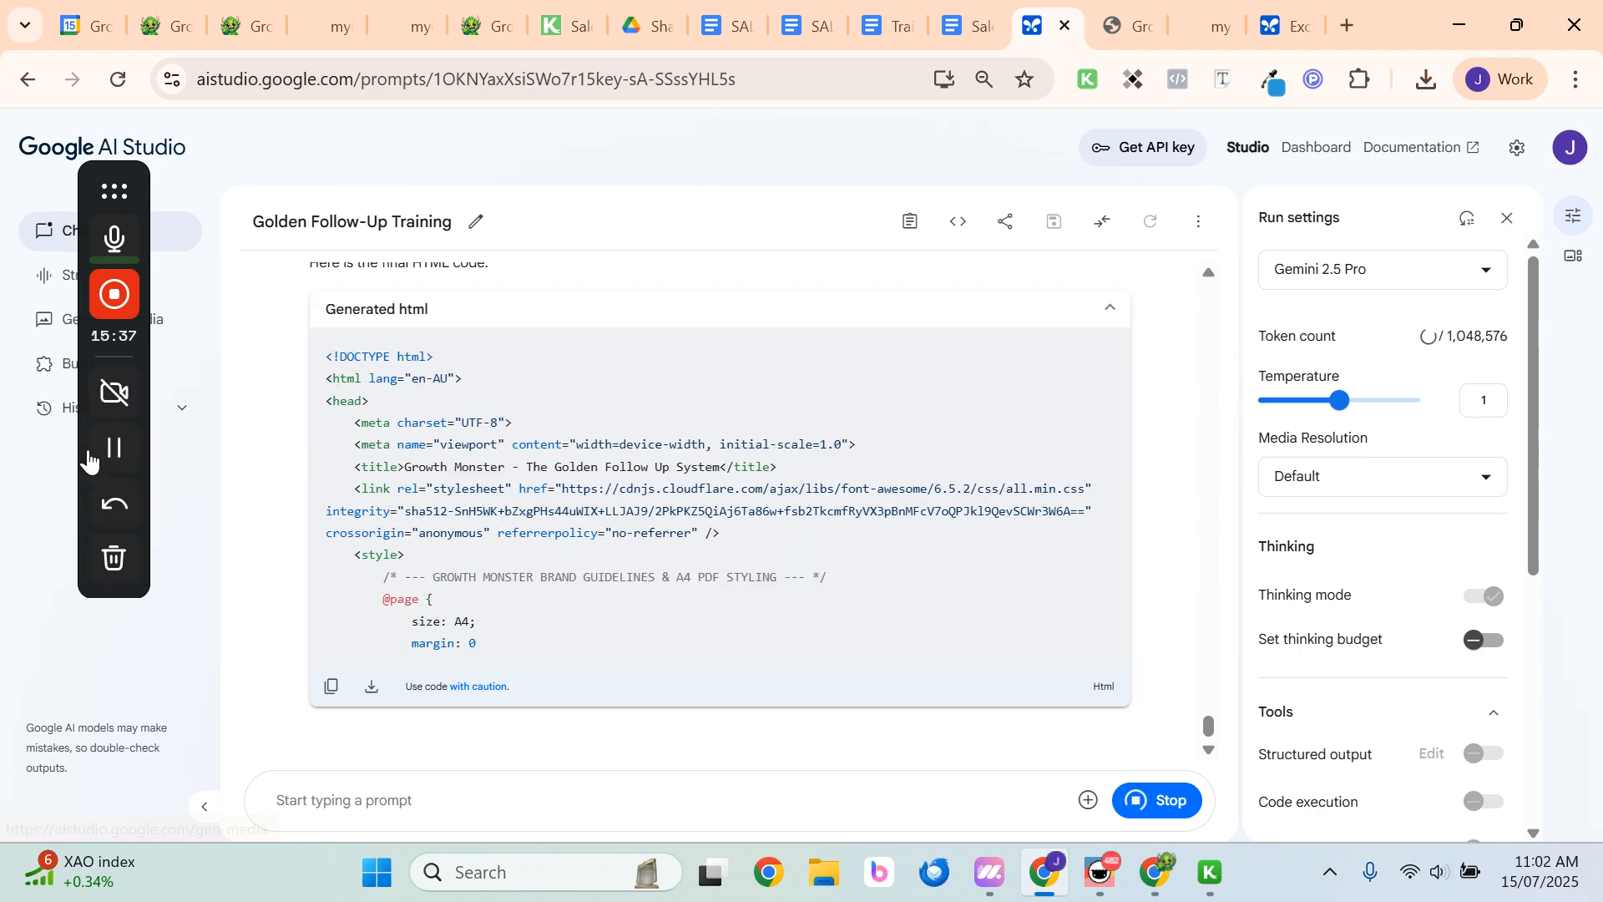
pyautogui.click(113, 452)
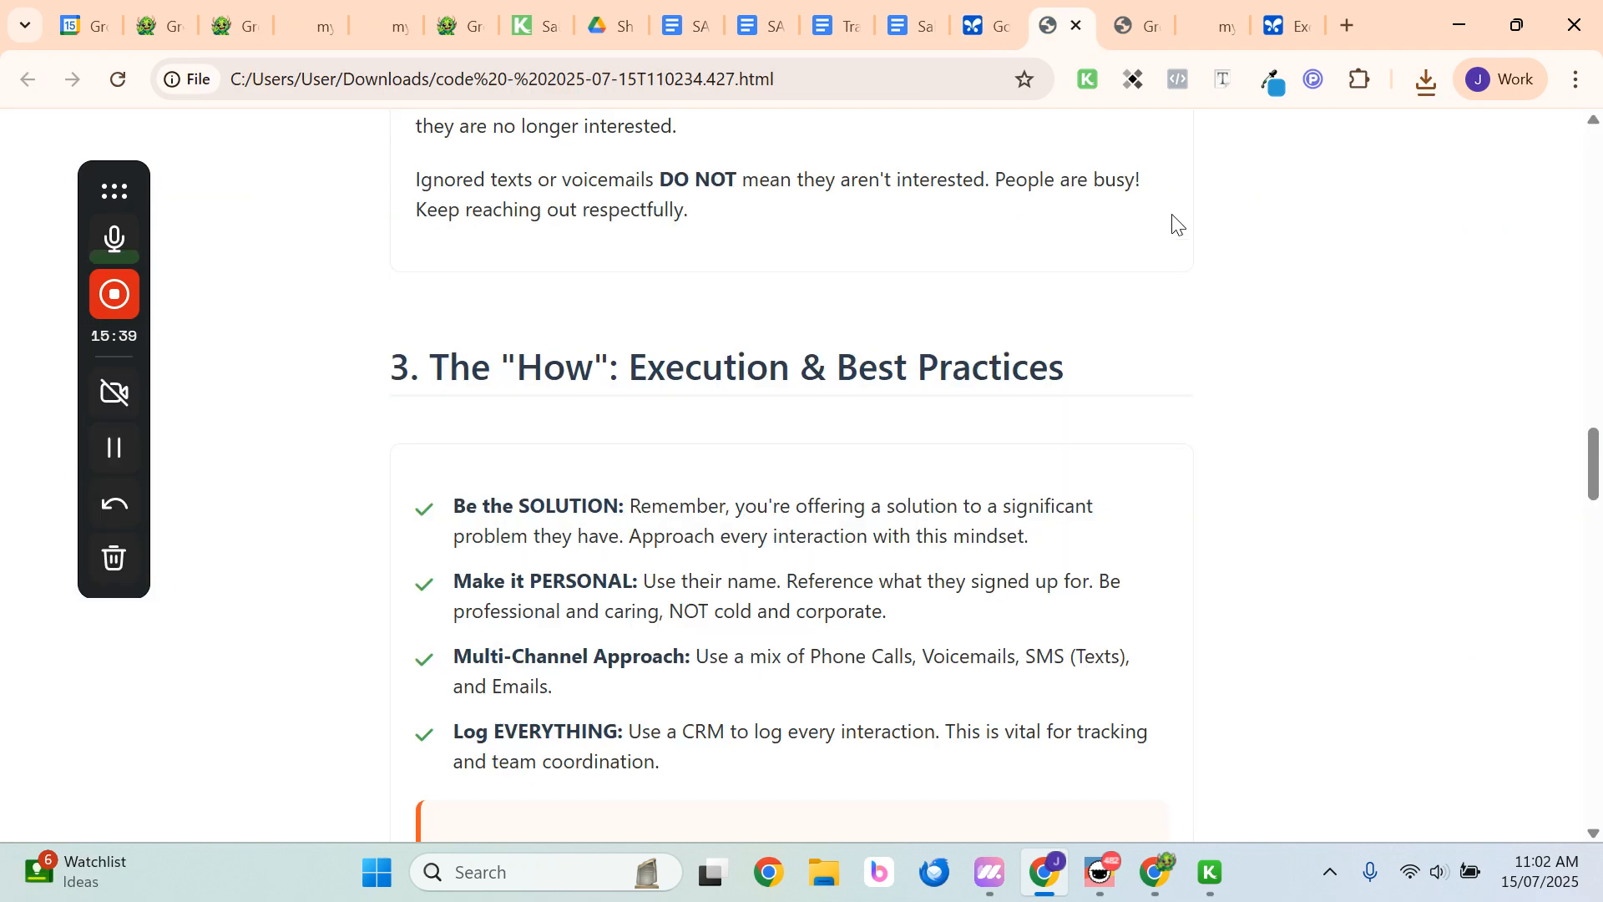
# Check the opening of the newly downloaded guide version and open its print preview
pyautogui.scroll(17, 1361, 230)
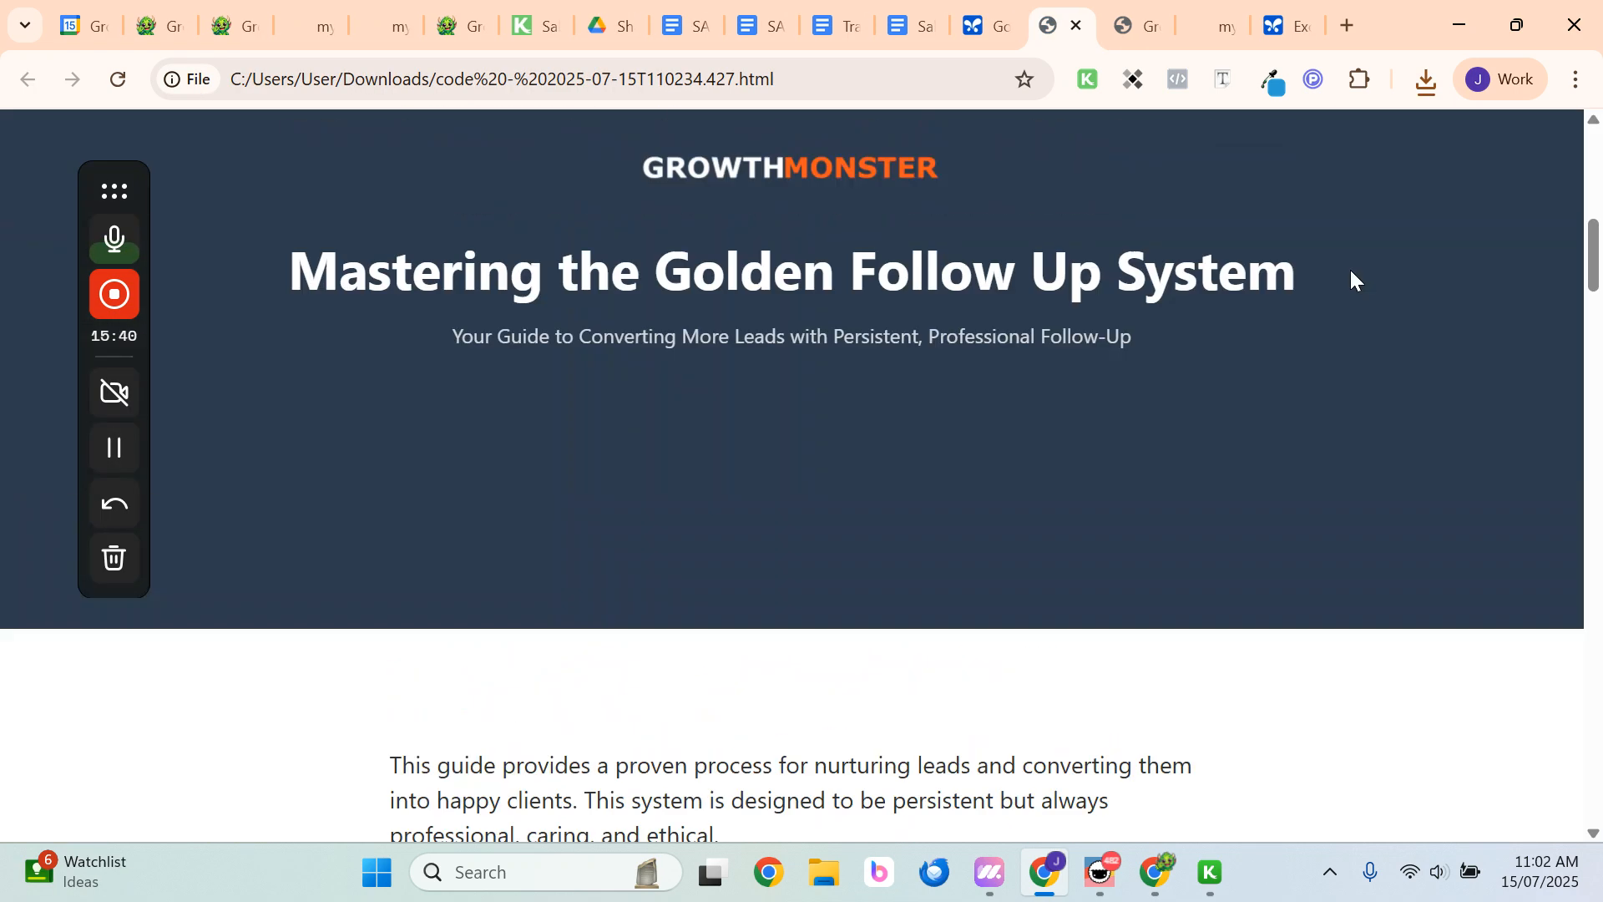
pyautogui.scroll(-10, 1353, 269)
pyautogui.click(1576, 79)
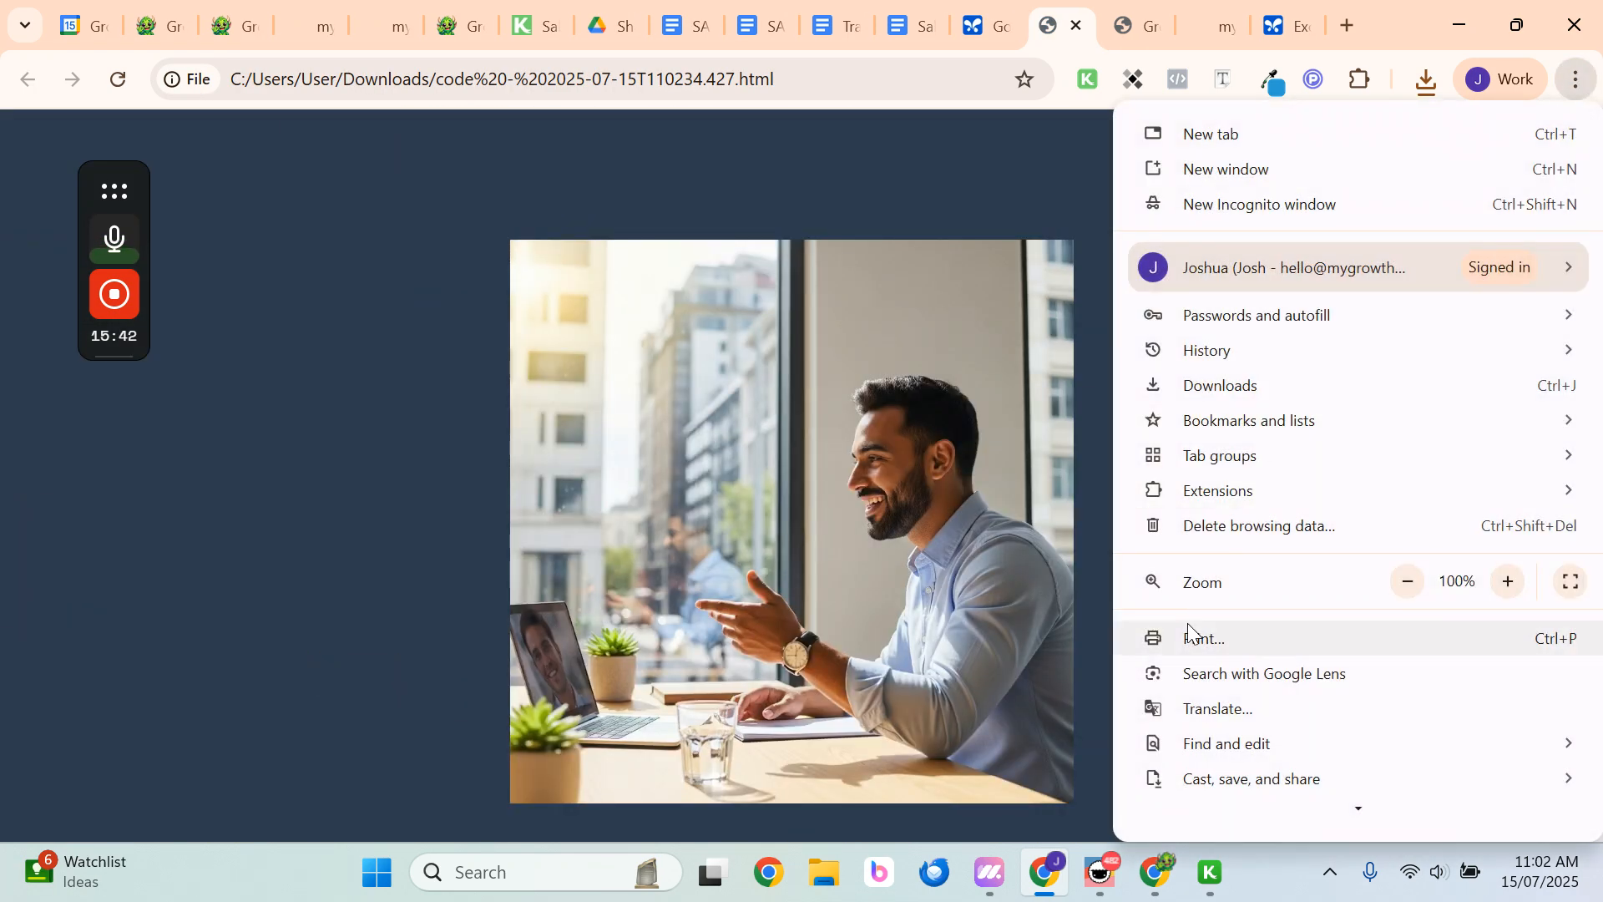
pyautogui.click(1189, 634)
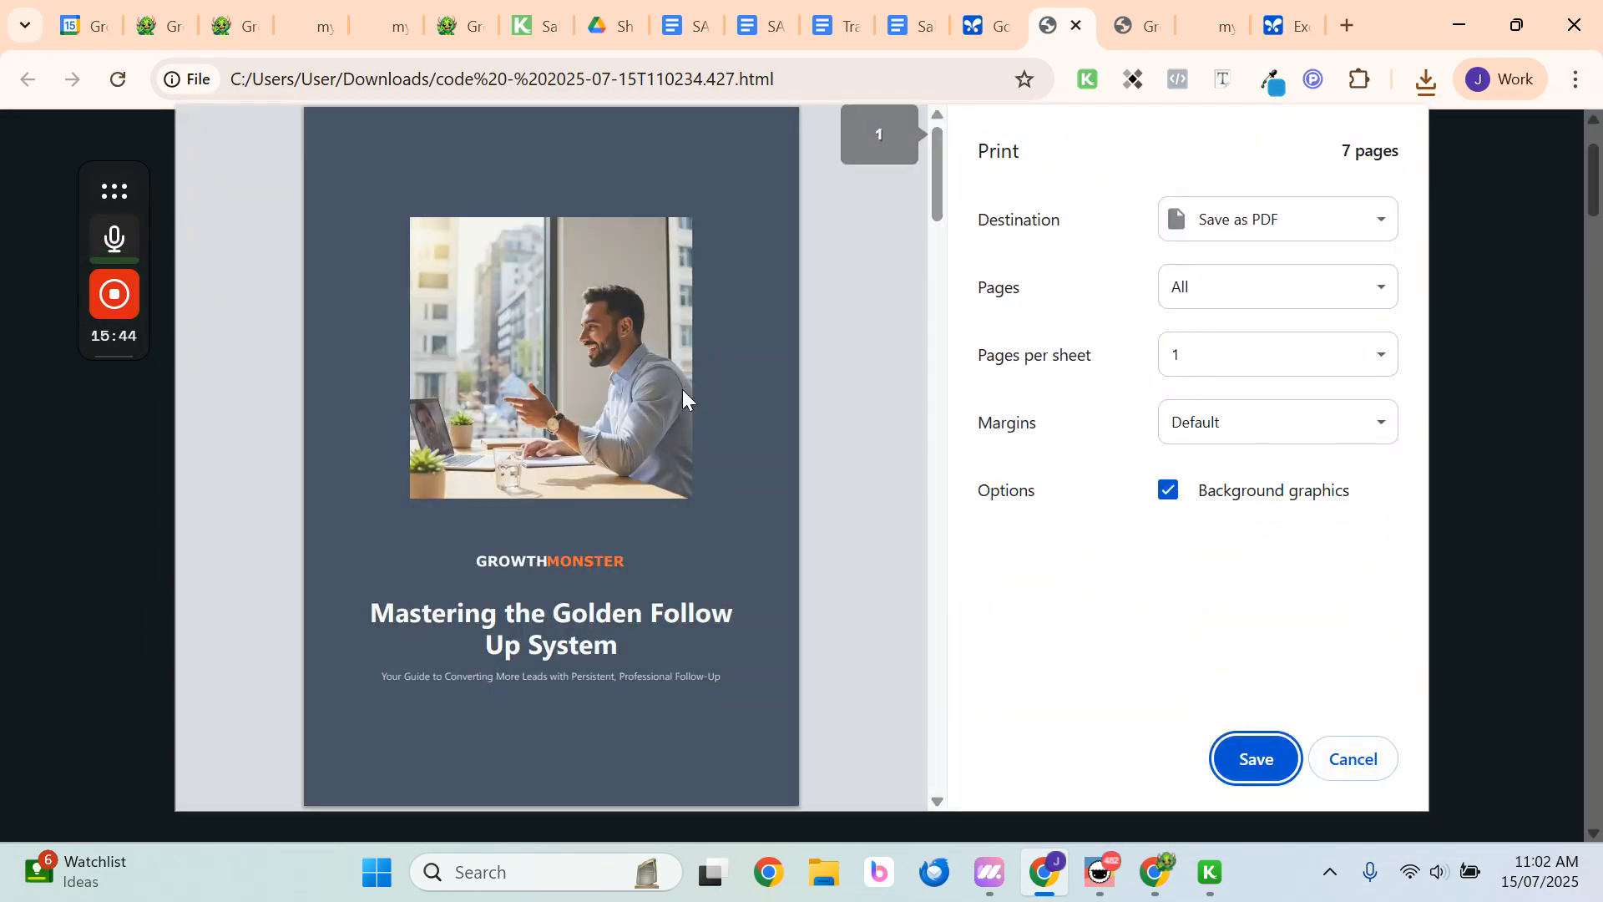
# Examine the page breaks in the print preview, from the title page and introduction through the scripts and templates
pyautogui.scroll(-6, 615, 432)
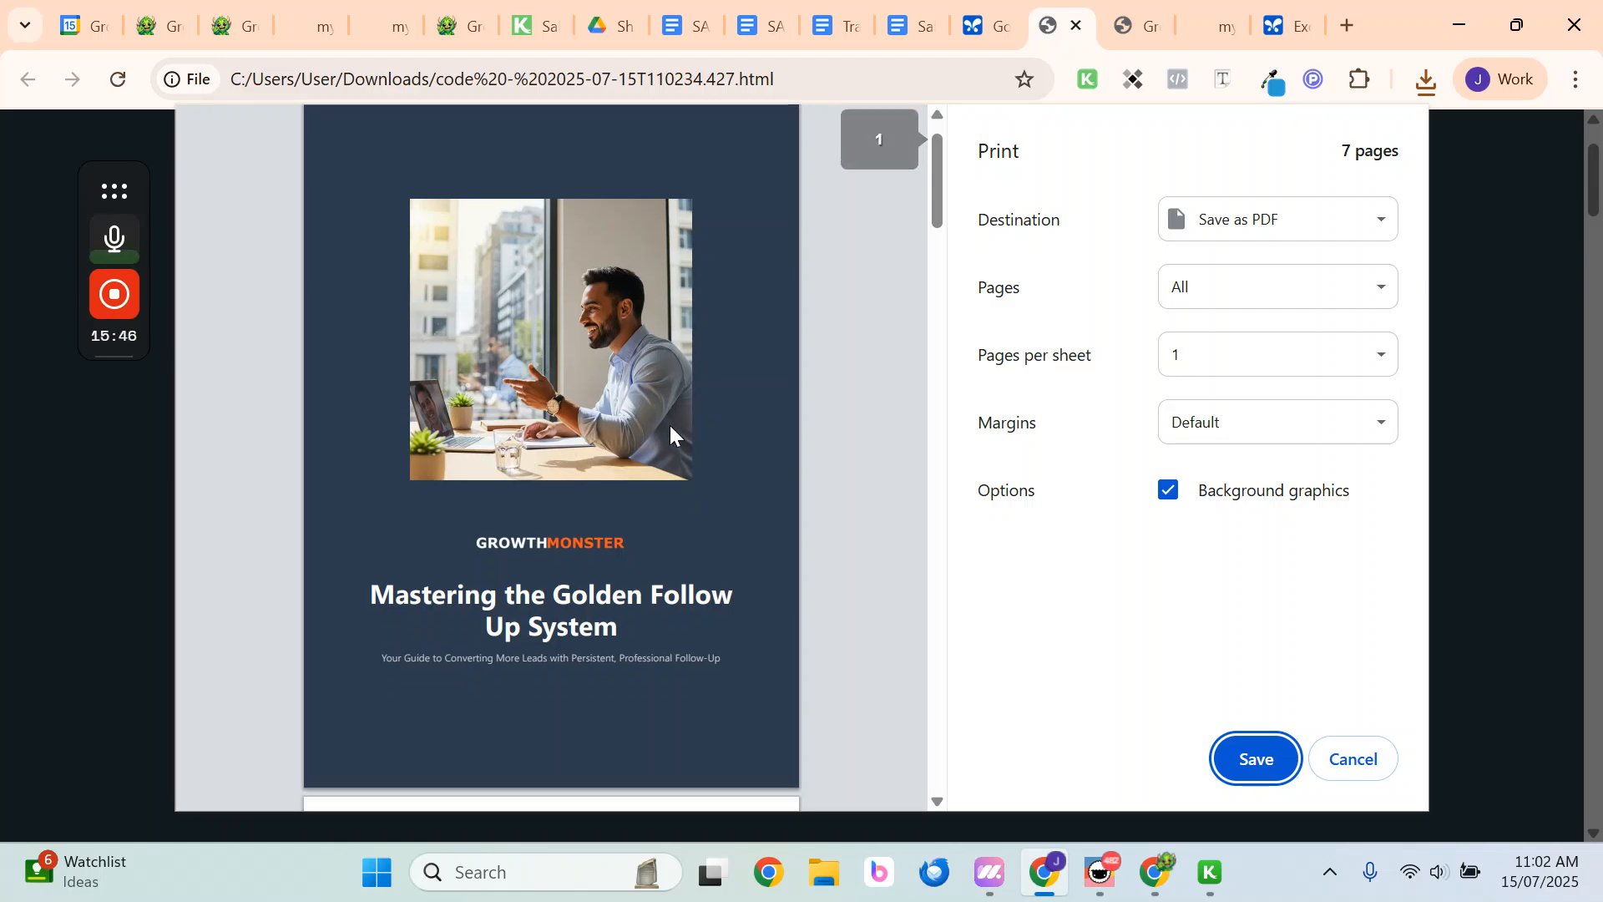
pyautogui.scroll(-8, 478, 441)
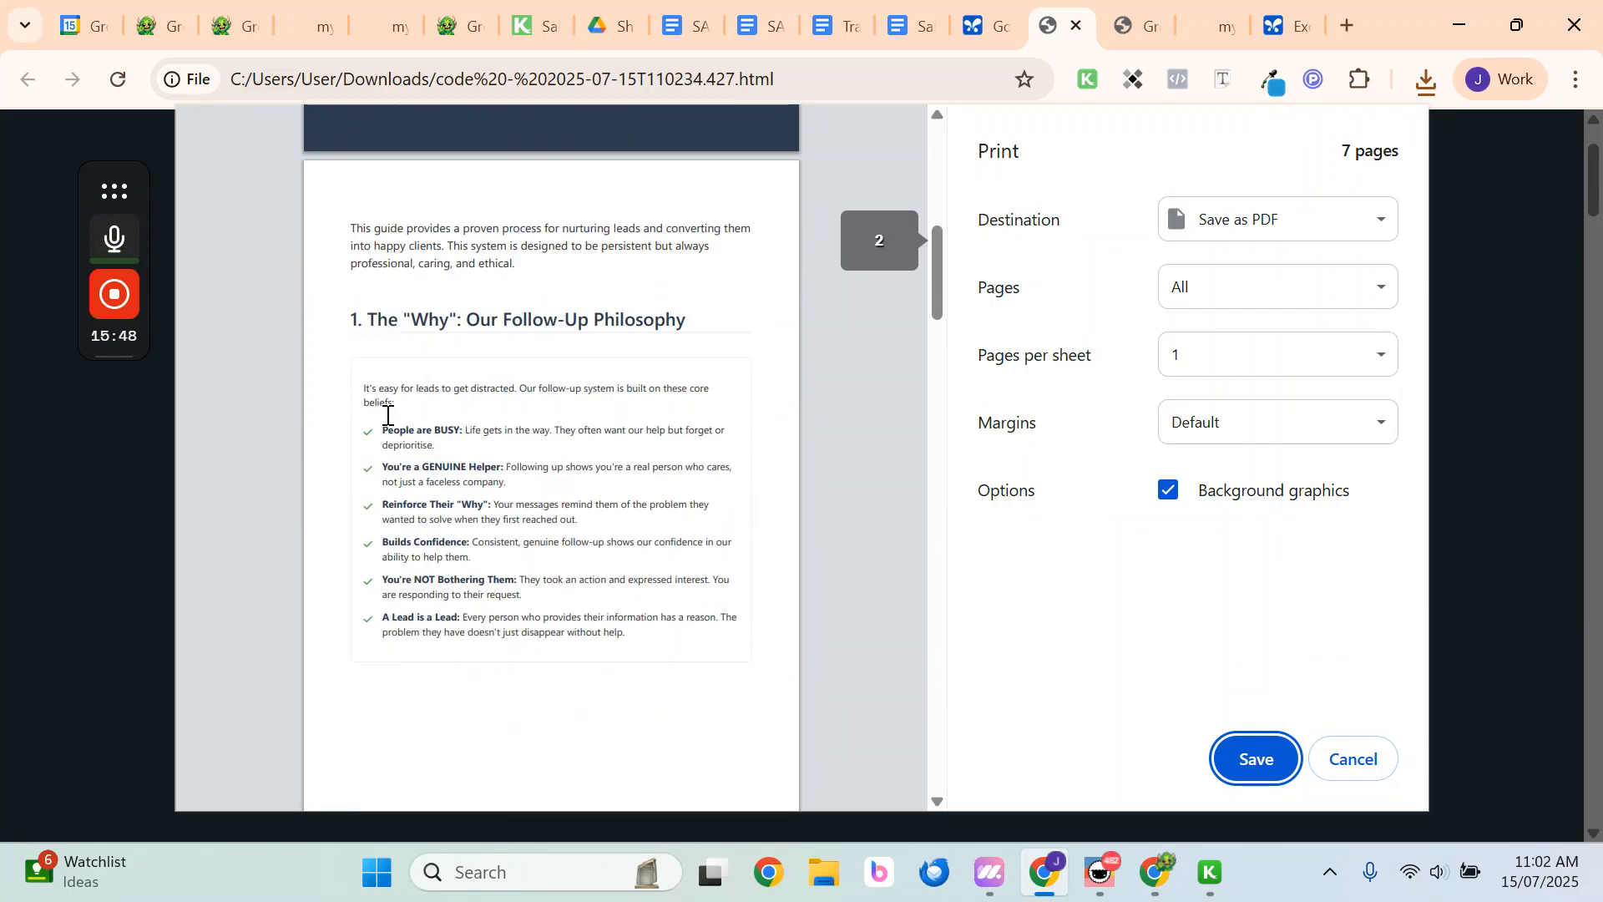
pyautogui.scroll(-12, 525, 465)
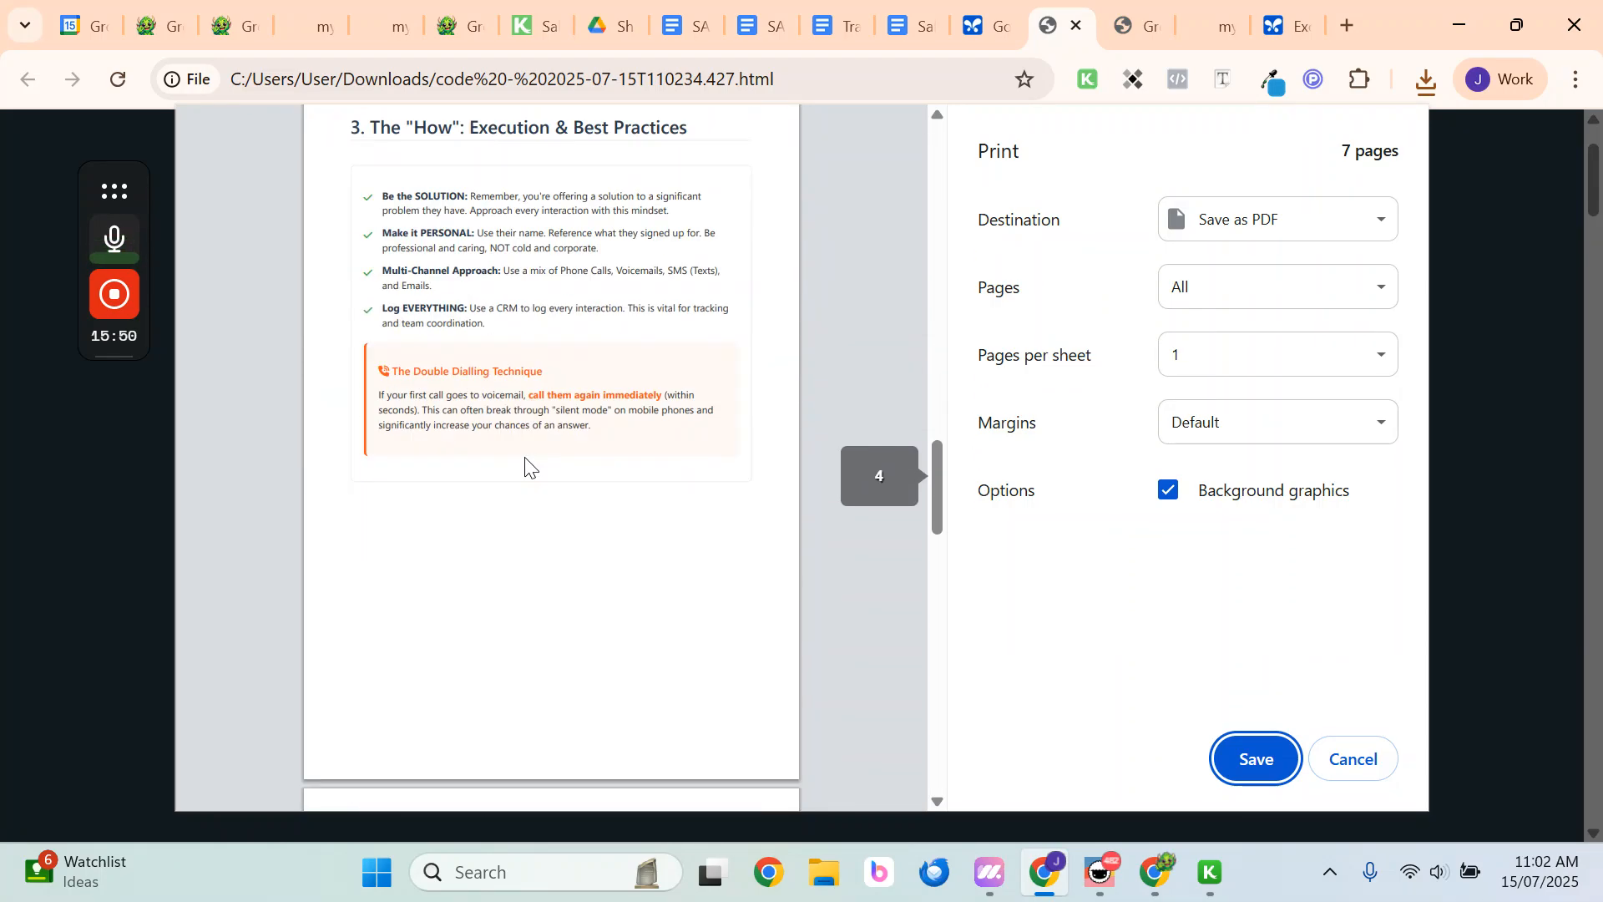
pyautogui.scroll(-8, 511, 451)
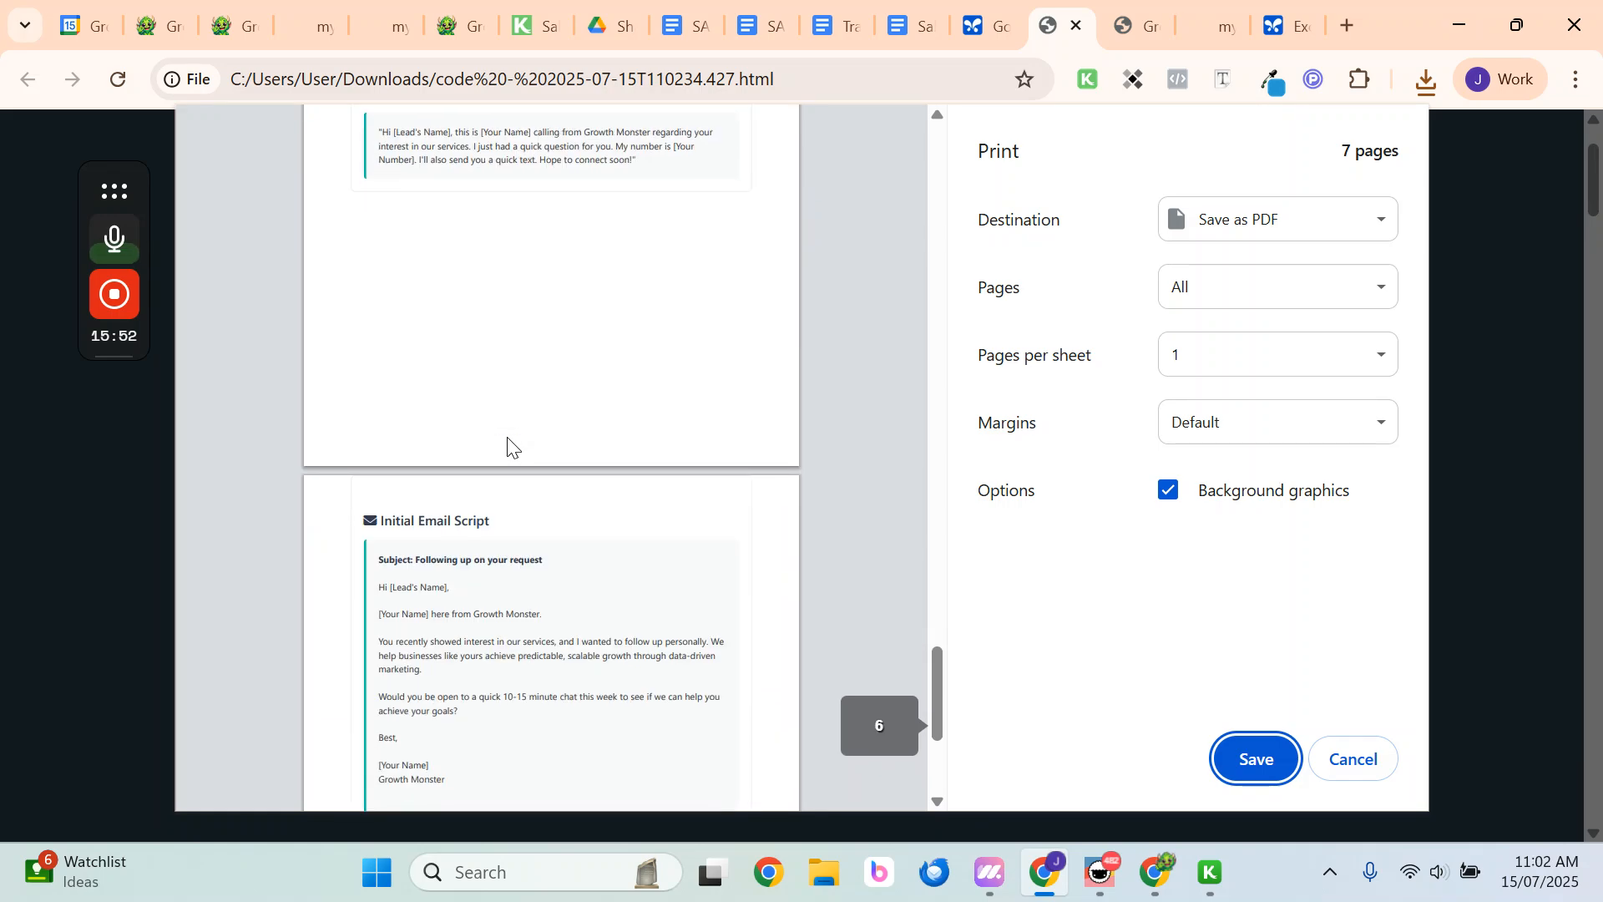
pyautogui.scroll(5, 510, 496)
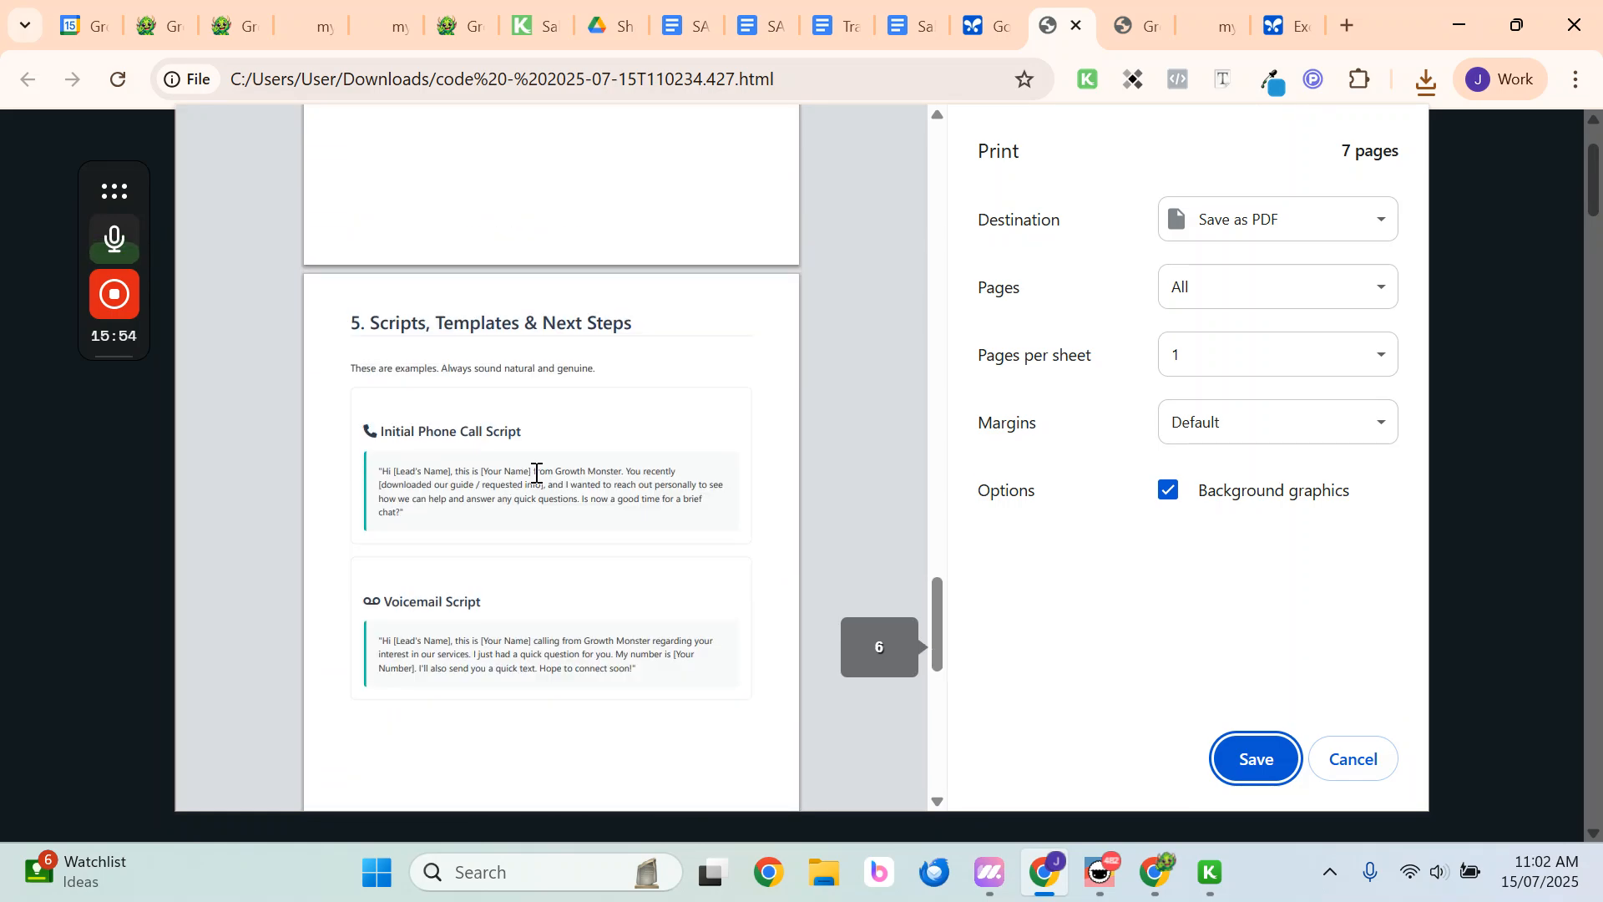
pyautogui.scroll(8, 534, 473)
pyautogui.scroll(-12, 534, 473)
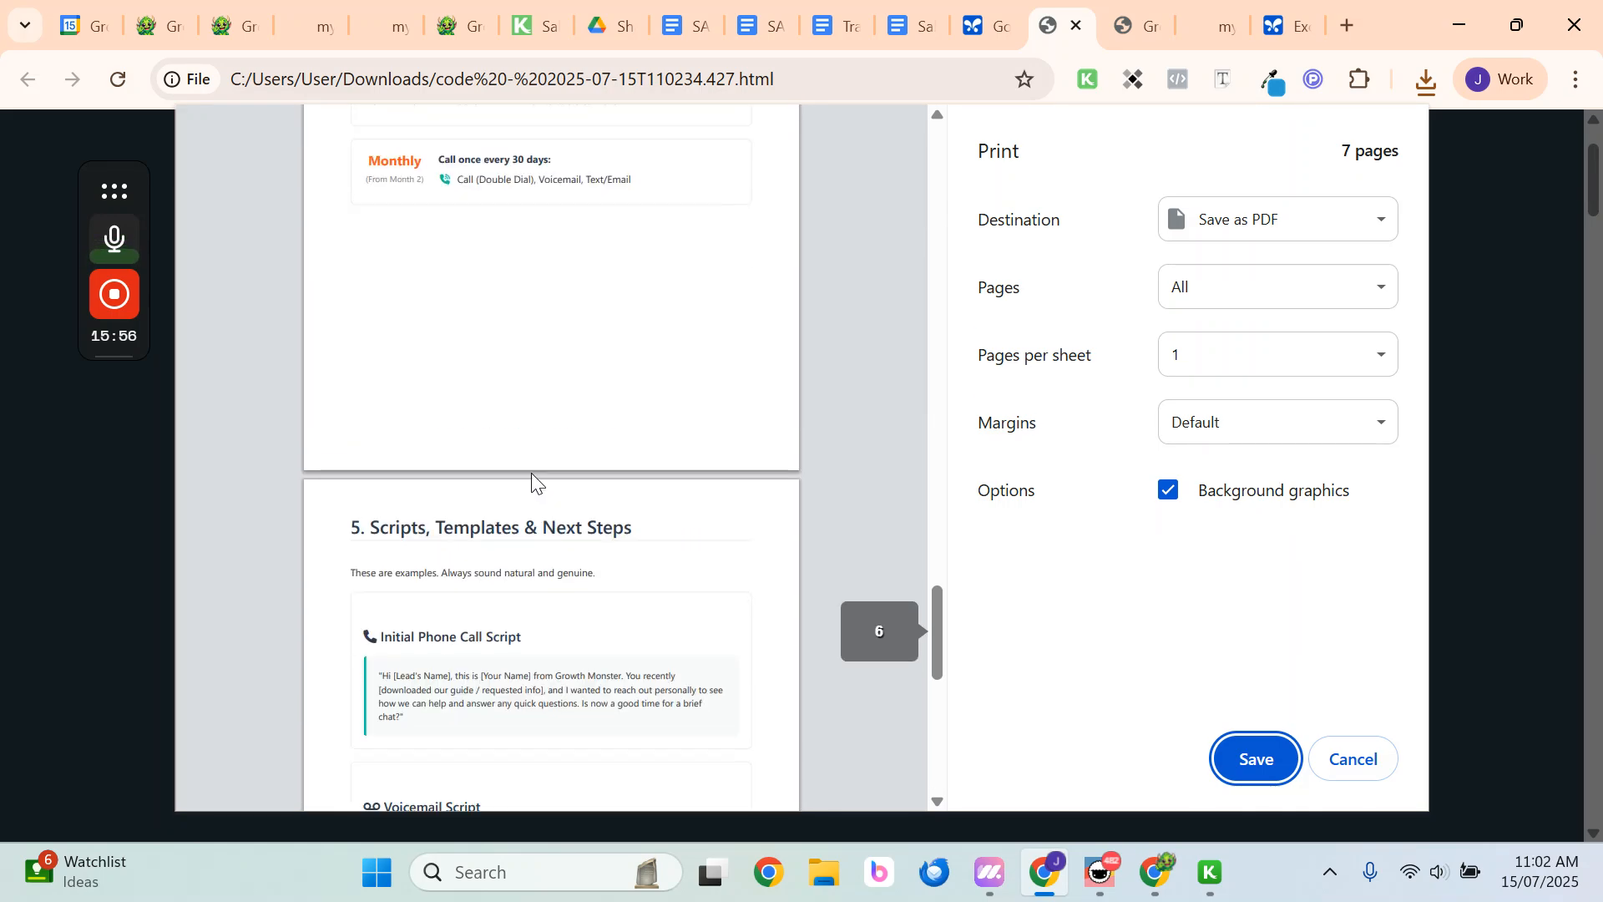
pyautogui.scroll(20, 601, 497)
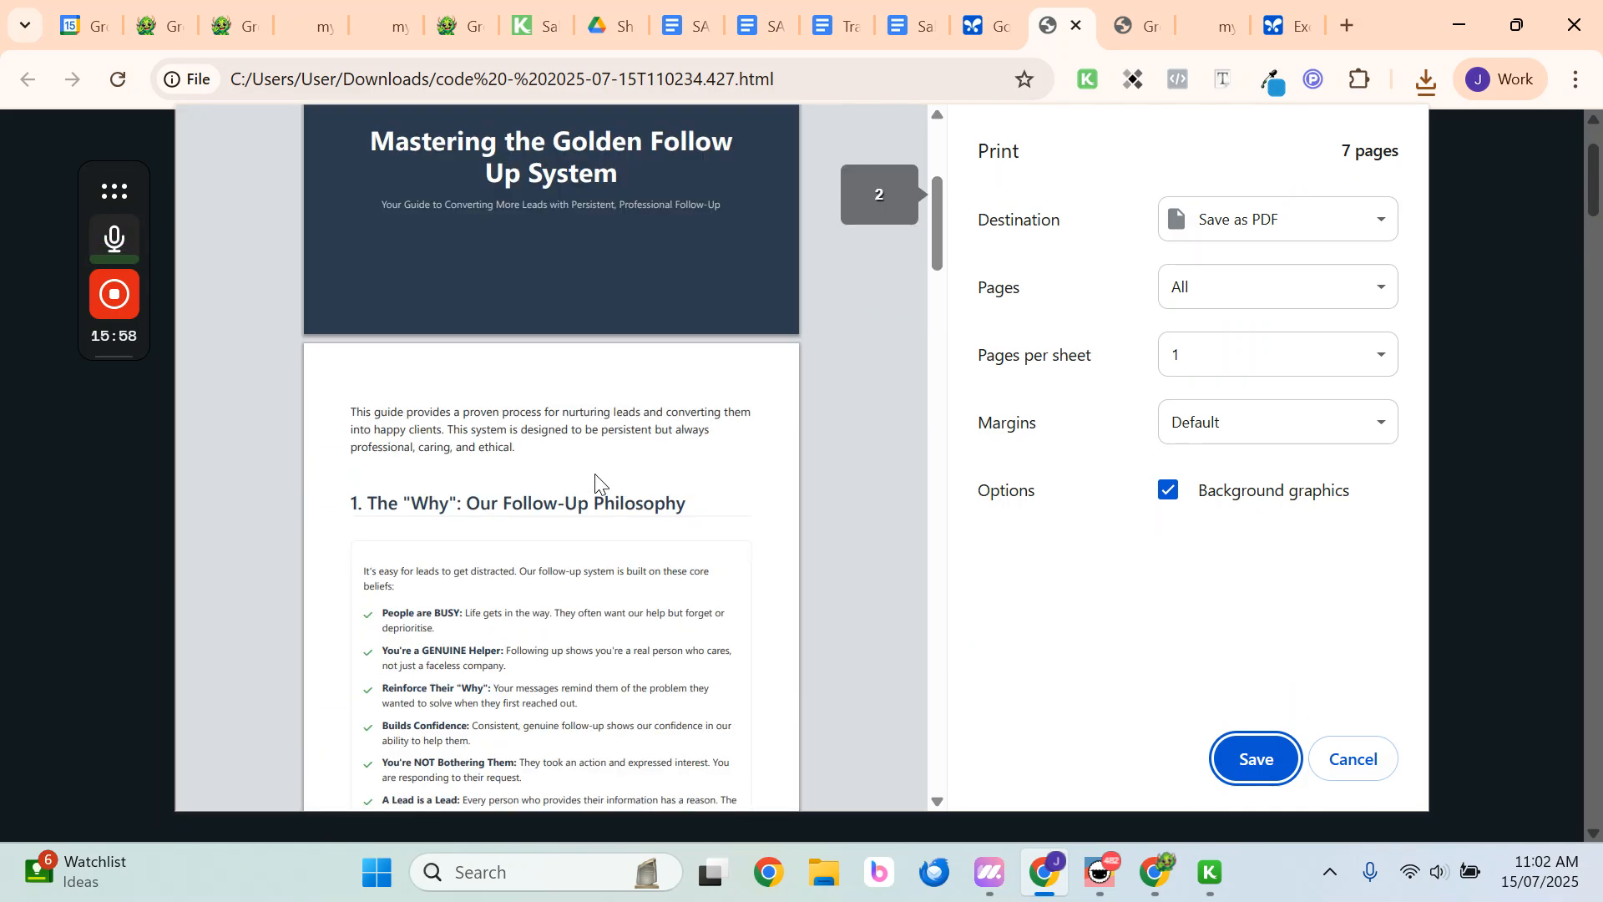
# Save the guide as a PDF in Downloads, named "The Golden Follow Up System [Growth Monster]"
pyautogui.click(1245, 763)
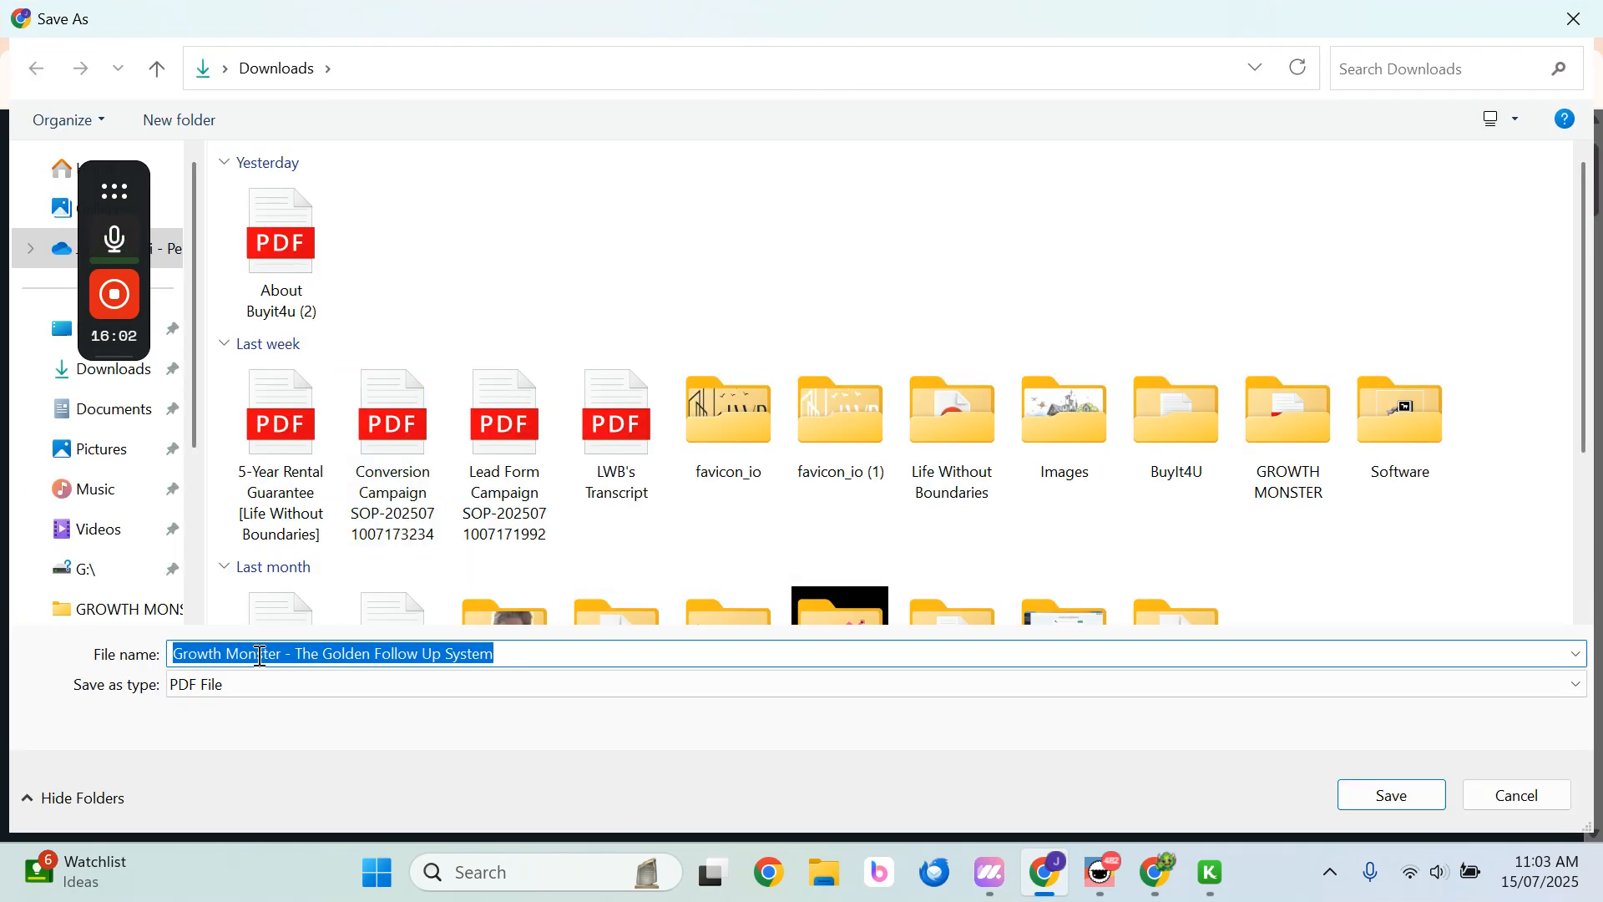
pyautogui.click(260, 657)
pyautogui.moveTo(278, 648); pyautogui.dragTo(121, 643)
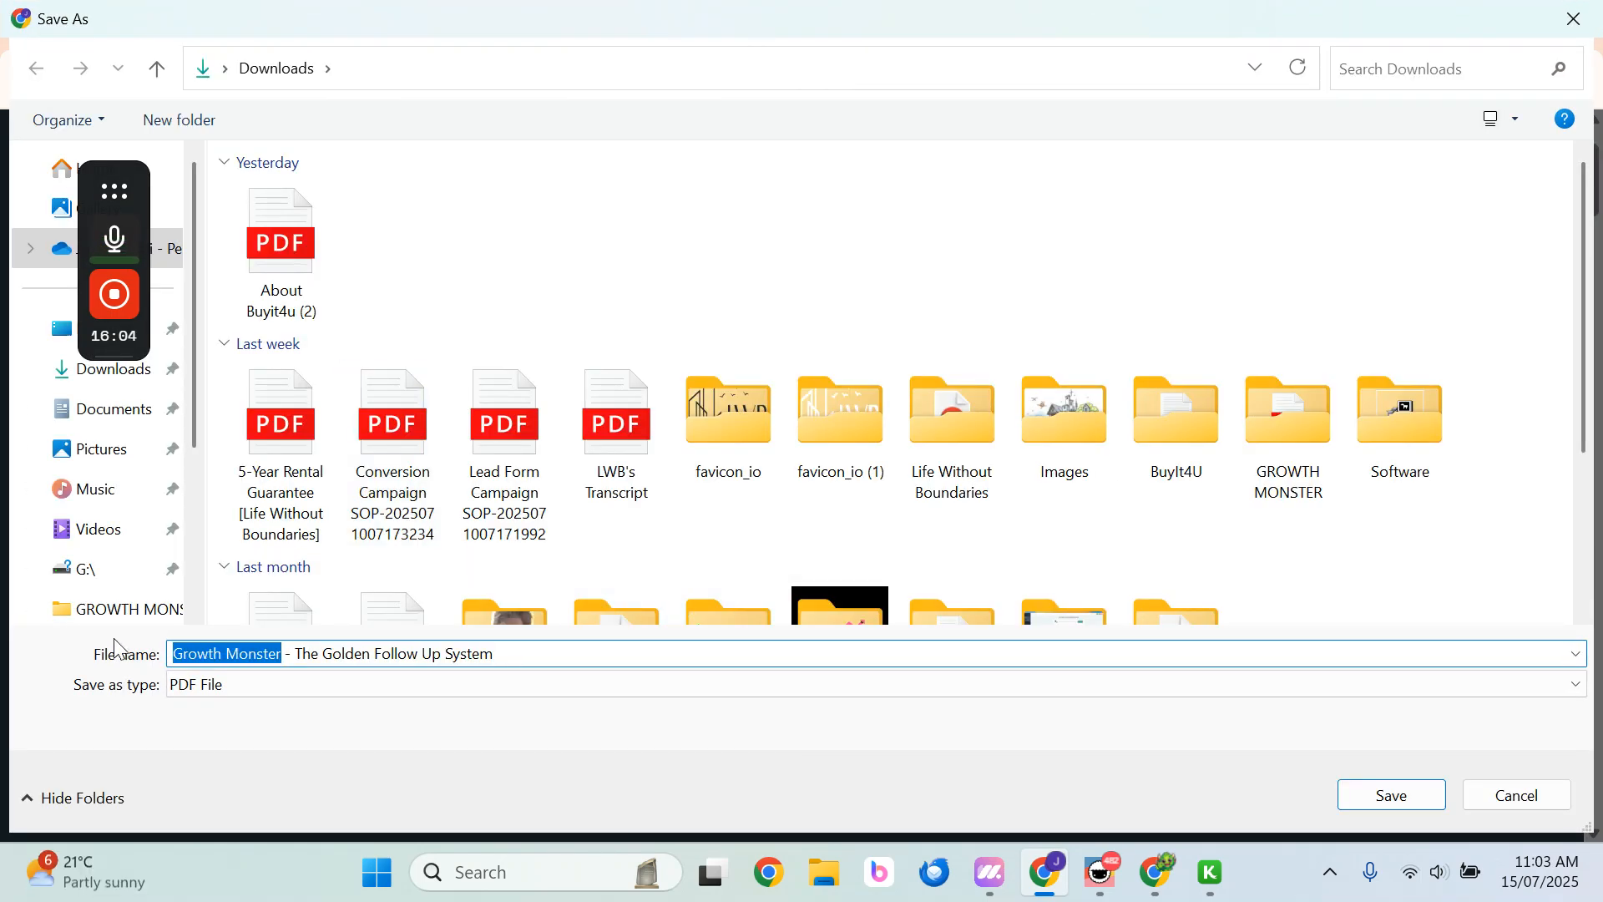
pyautogui.press('BackSpace')
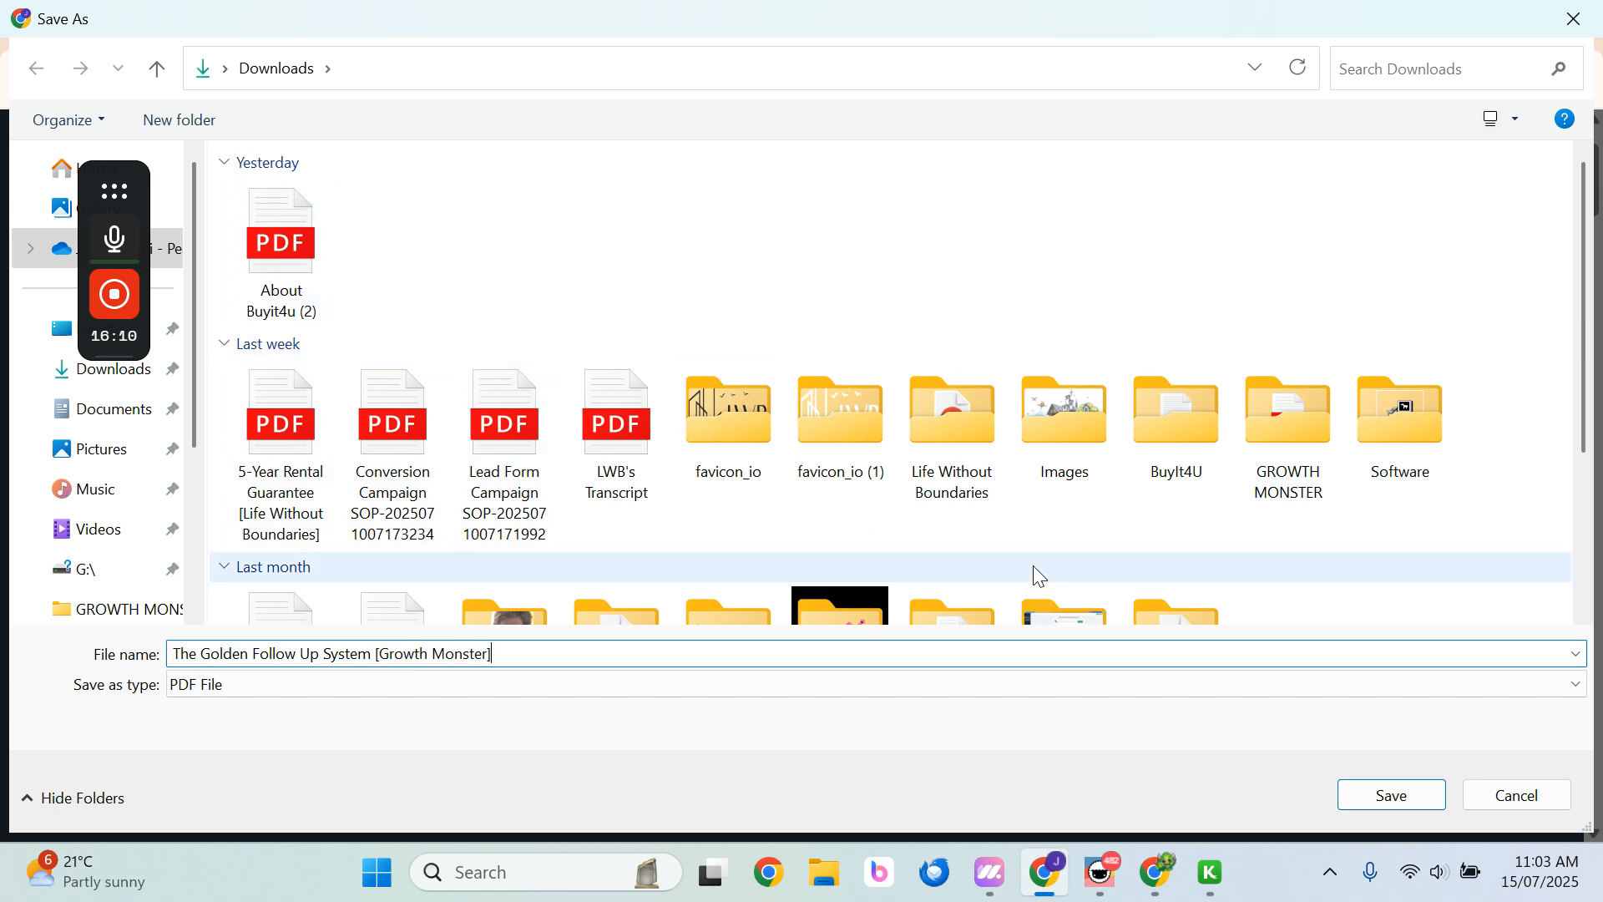
pyautogui.click(1388, 796)
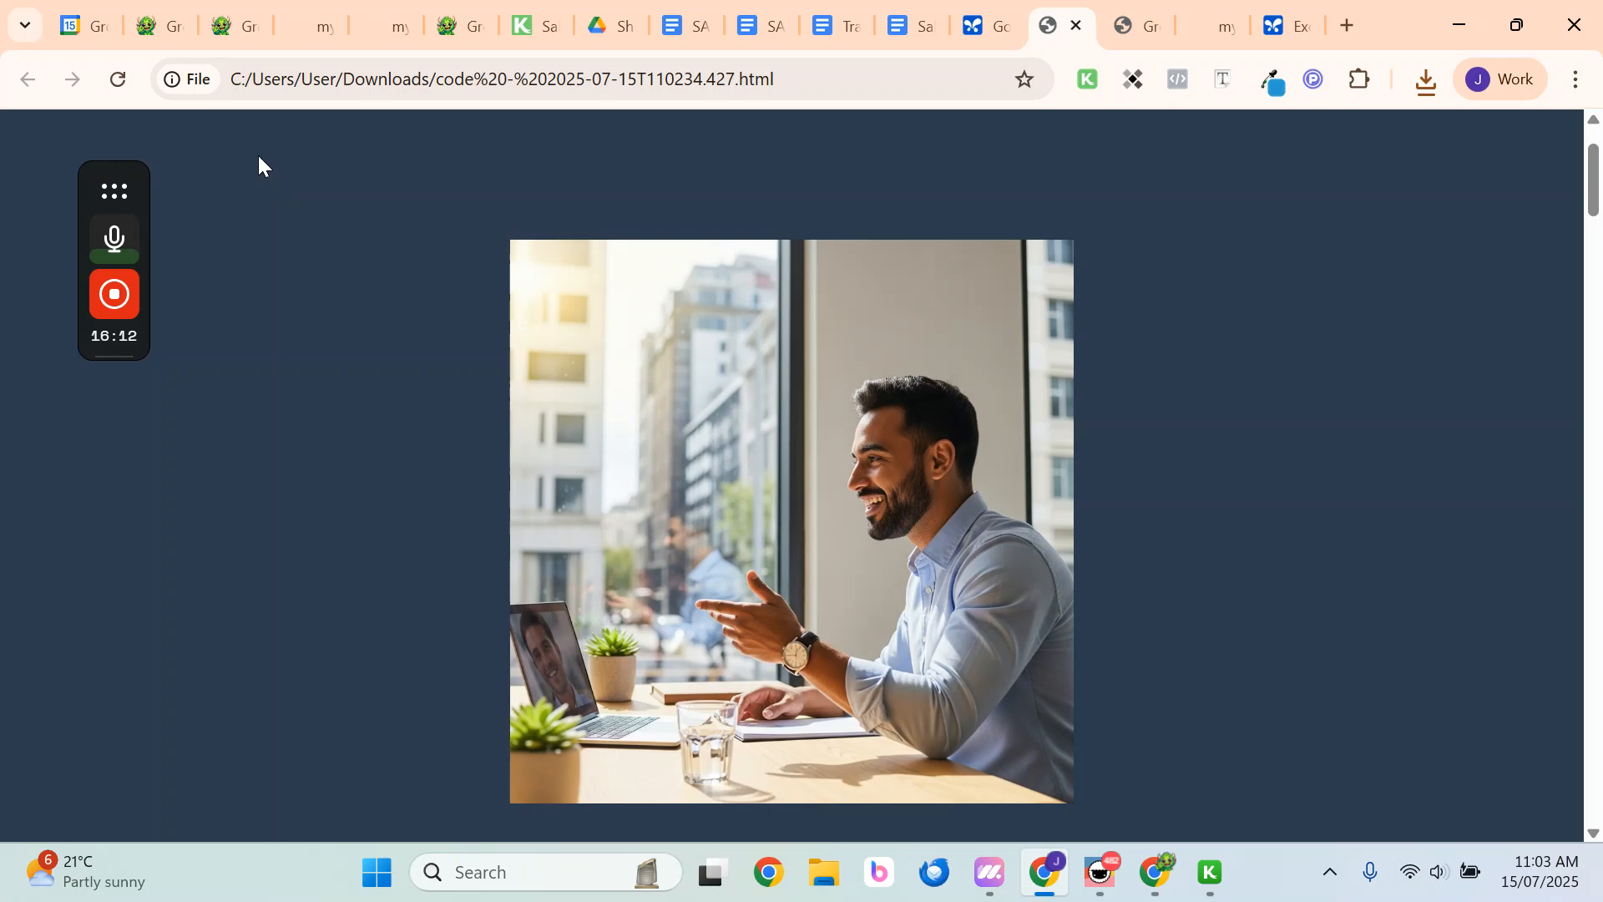
# In Growth Monster's media storage, create a folder named "Lead Magnets" inside the Marketing Assets folder
pyautogui.click(162, 27)
pyautogui.click(353, 165)
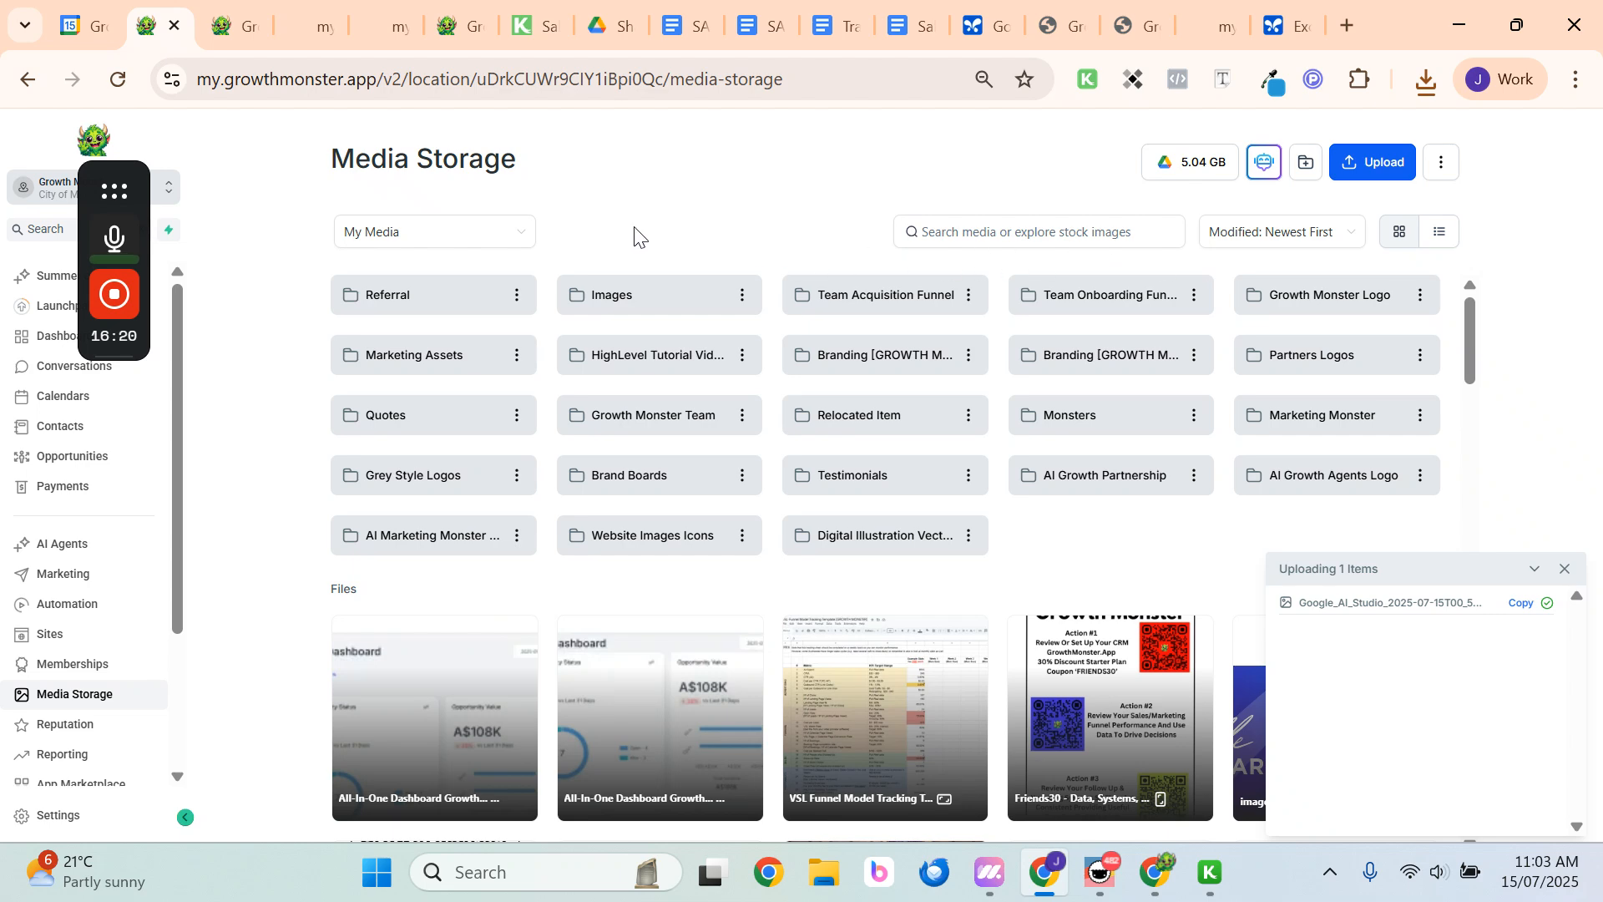
pyautogui.doubleClick(428, 354)
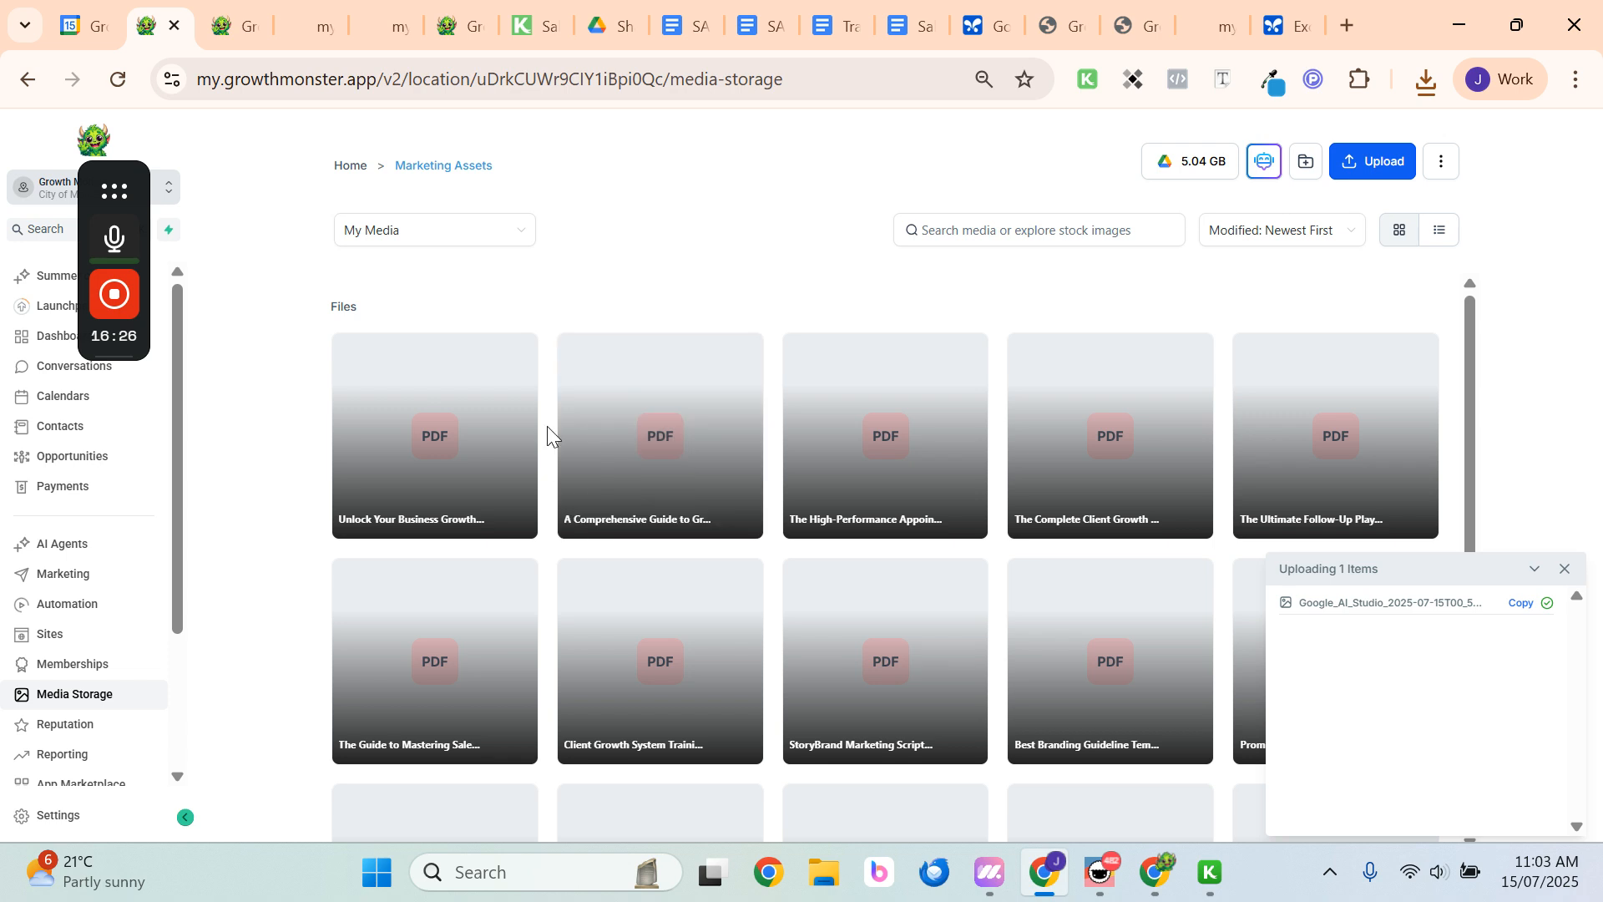
pyautogui.click(1308, 162)
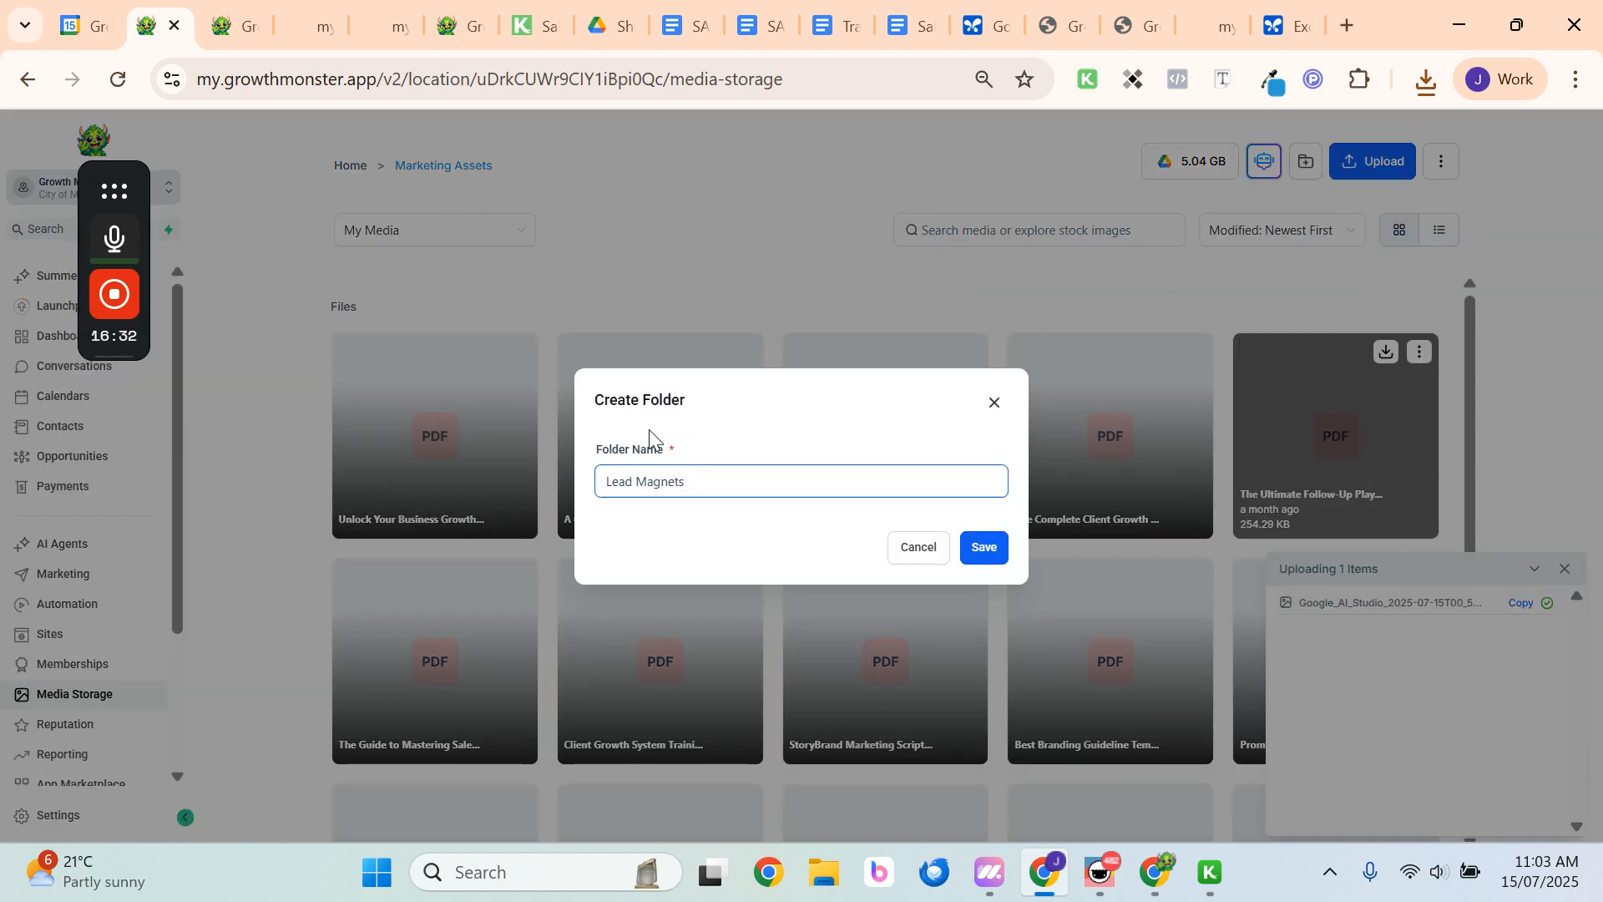
pyautogui.click(985, 548)
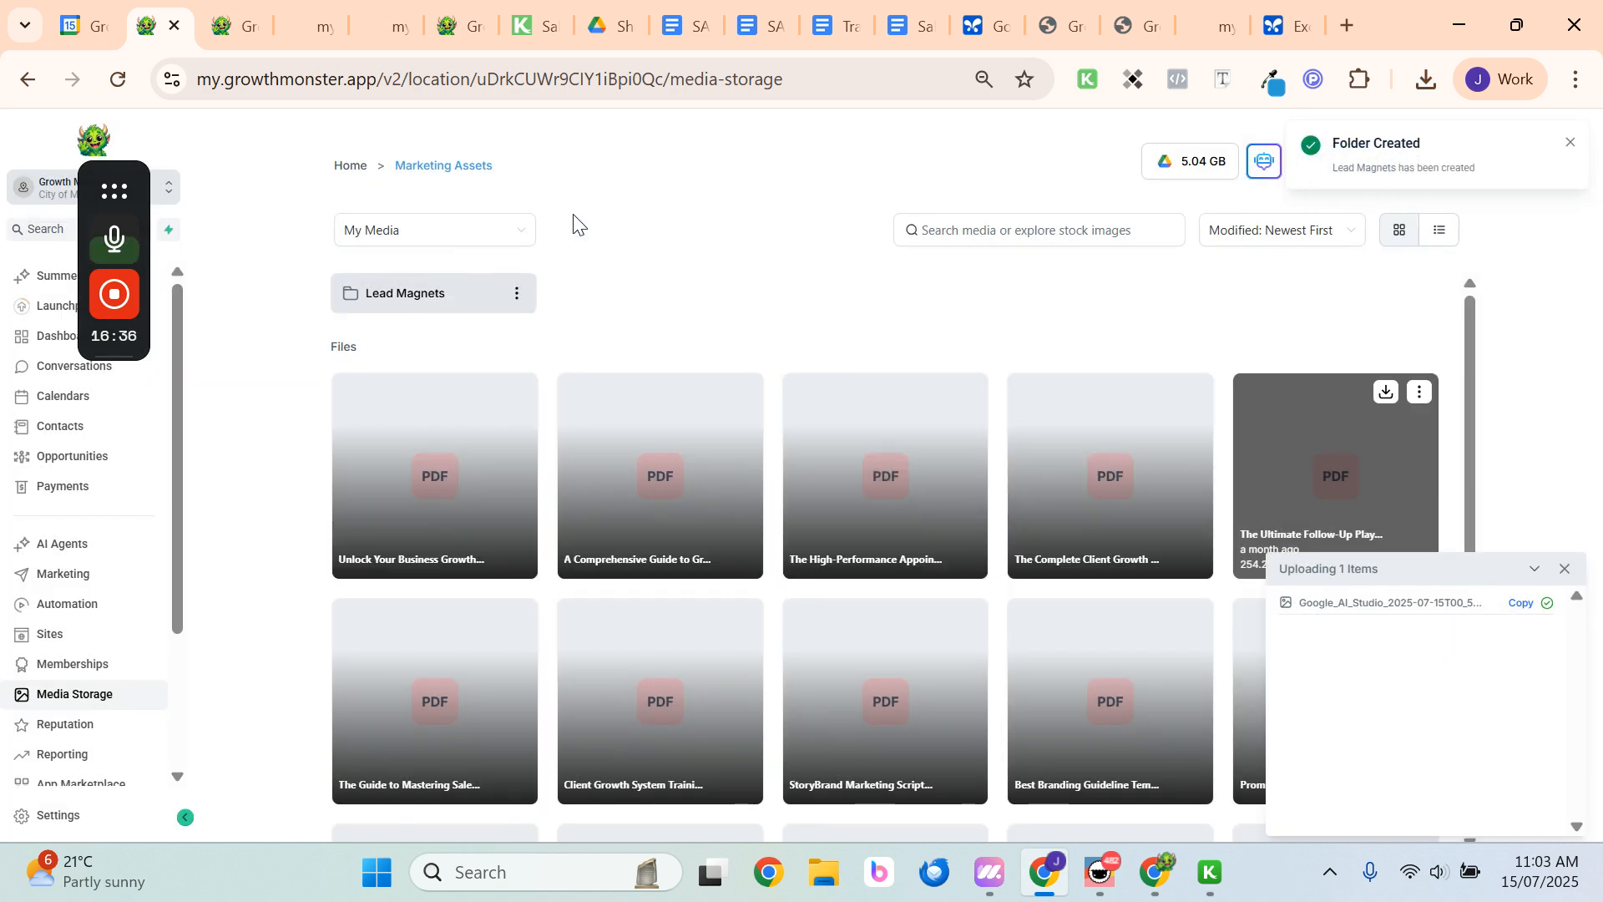
# Upload the PDF "The Golden Follow Up System [Growth Monster]" from Downloads into the Lead Magnets folder
pyautogui.click(420, 300)
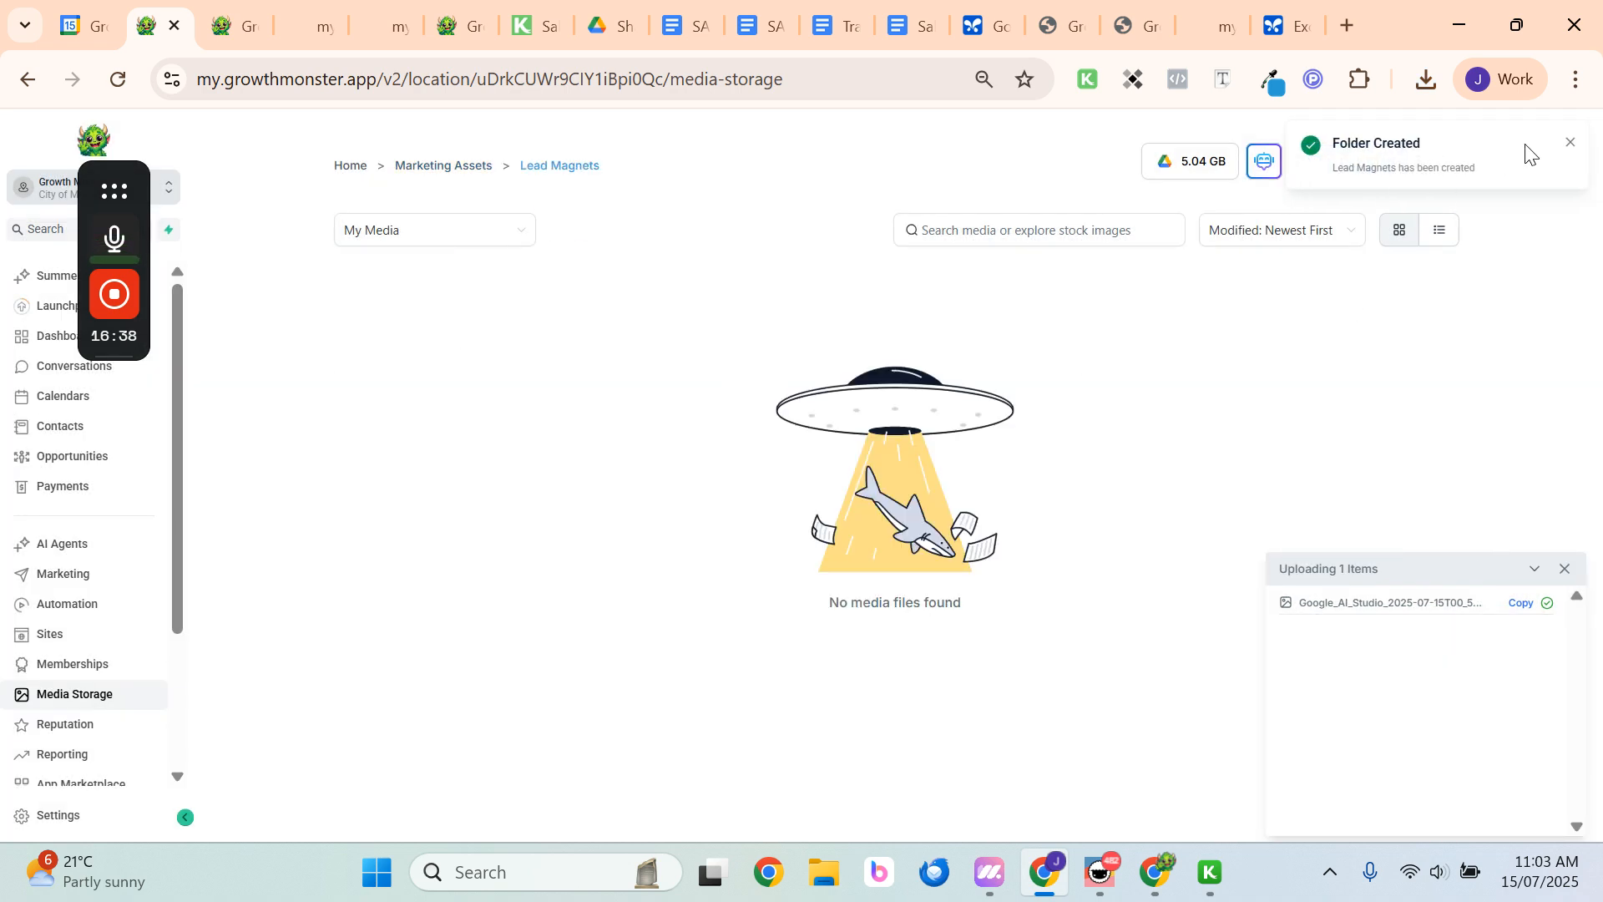
pyautogui.click(1571, 141)
pyautogui.click(1361, 162)
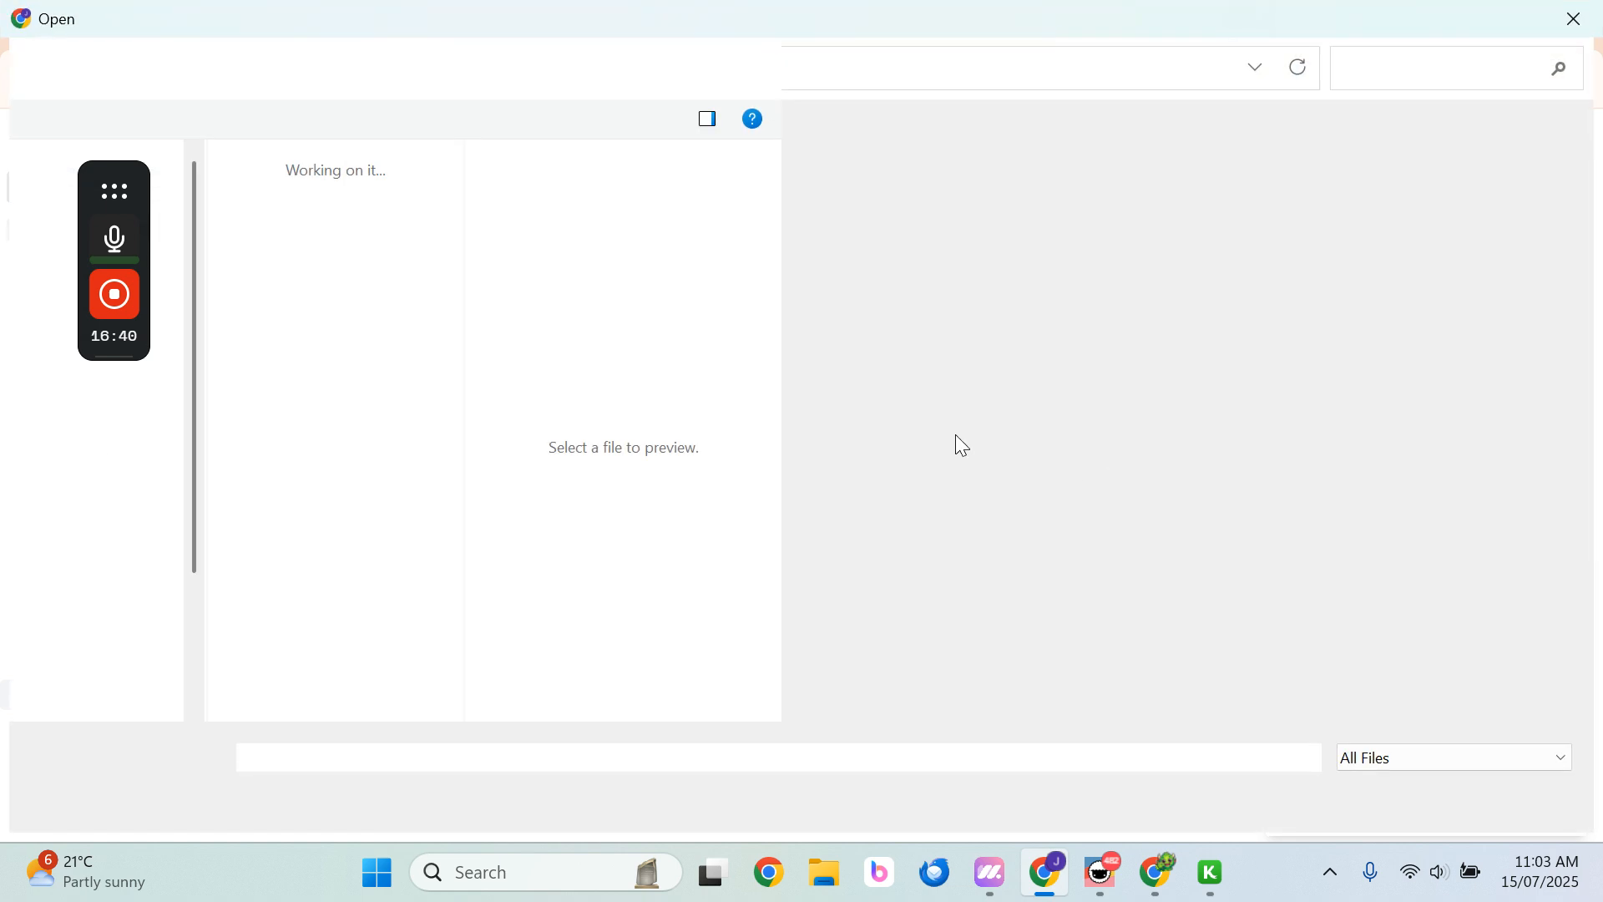
pyautogui.click(282, 242)
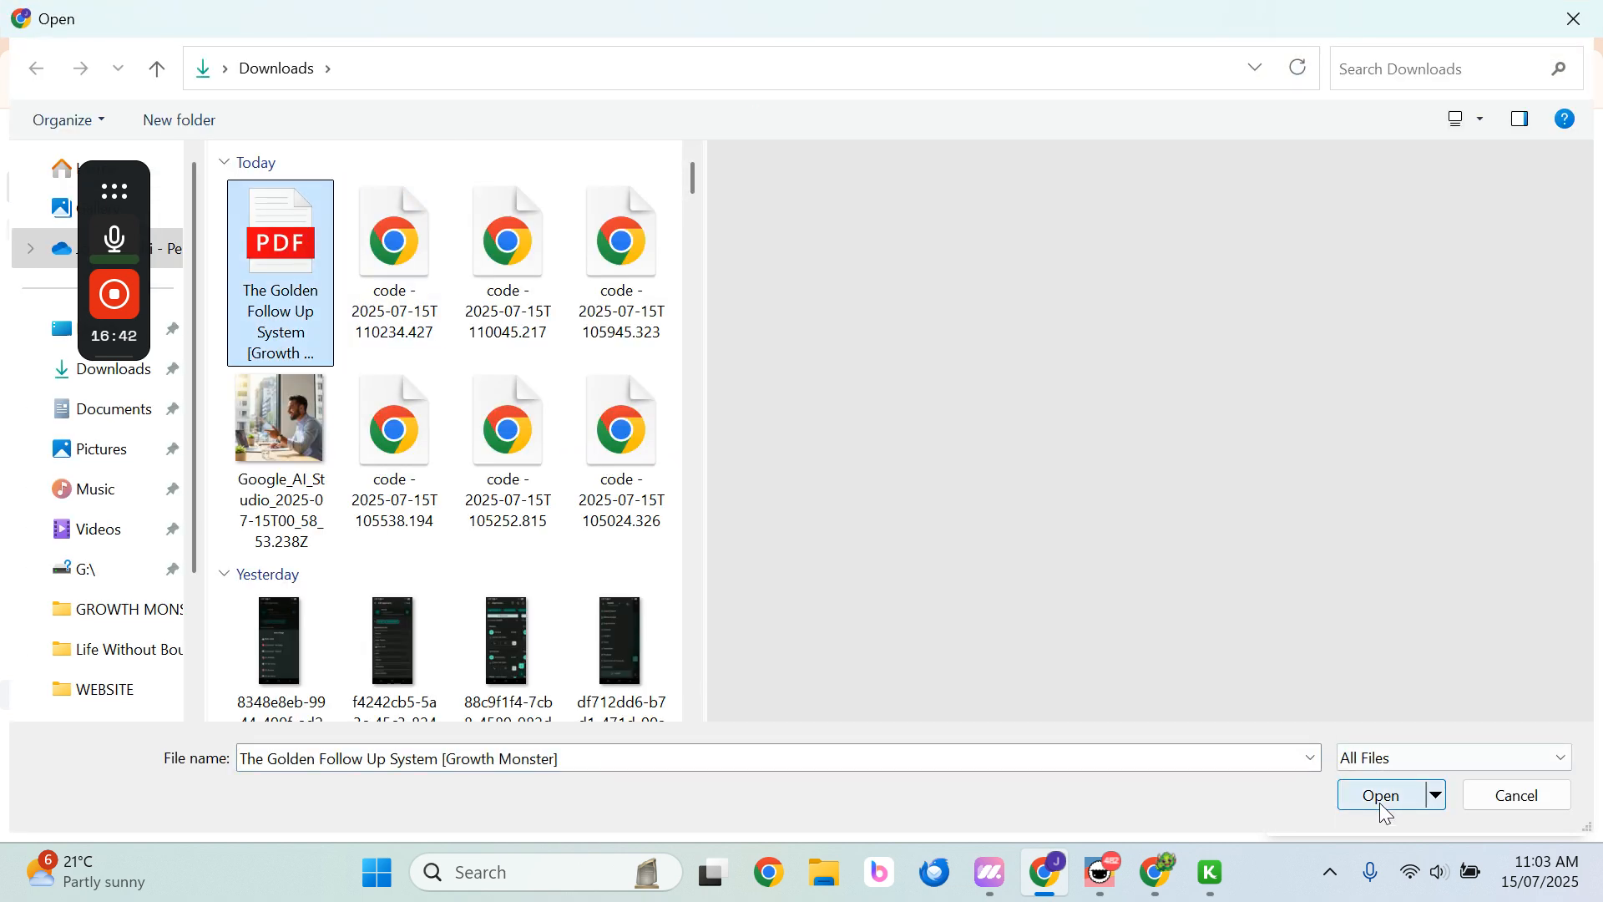
pyautogui.click(1382, 797)
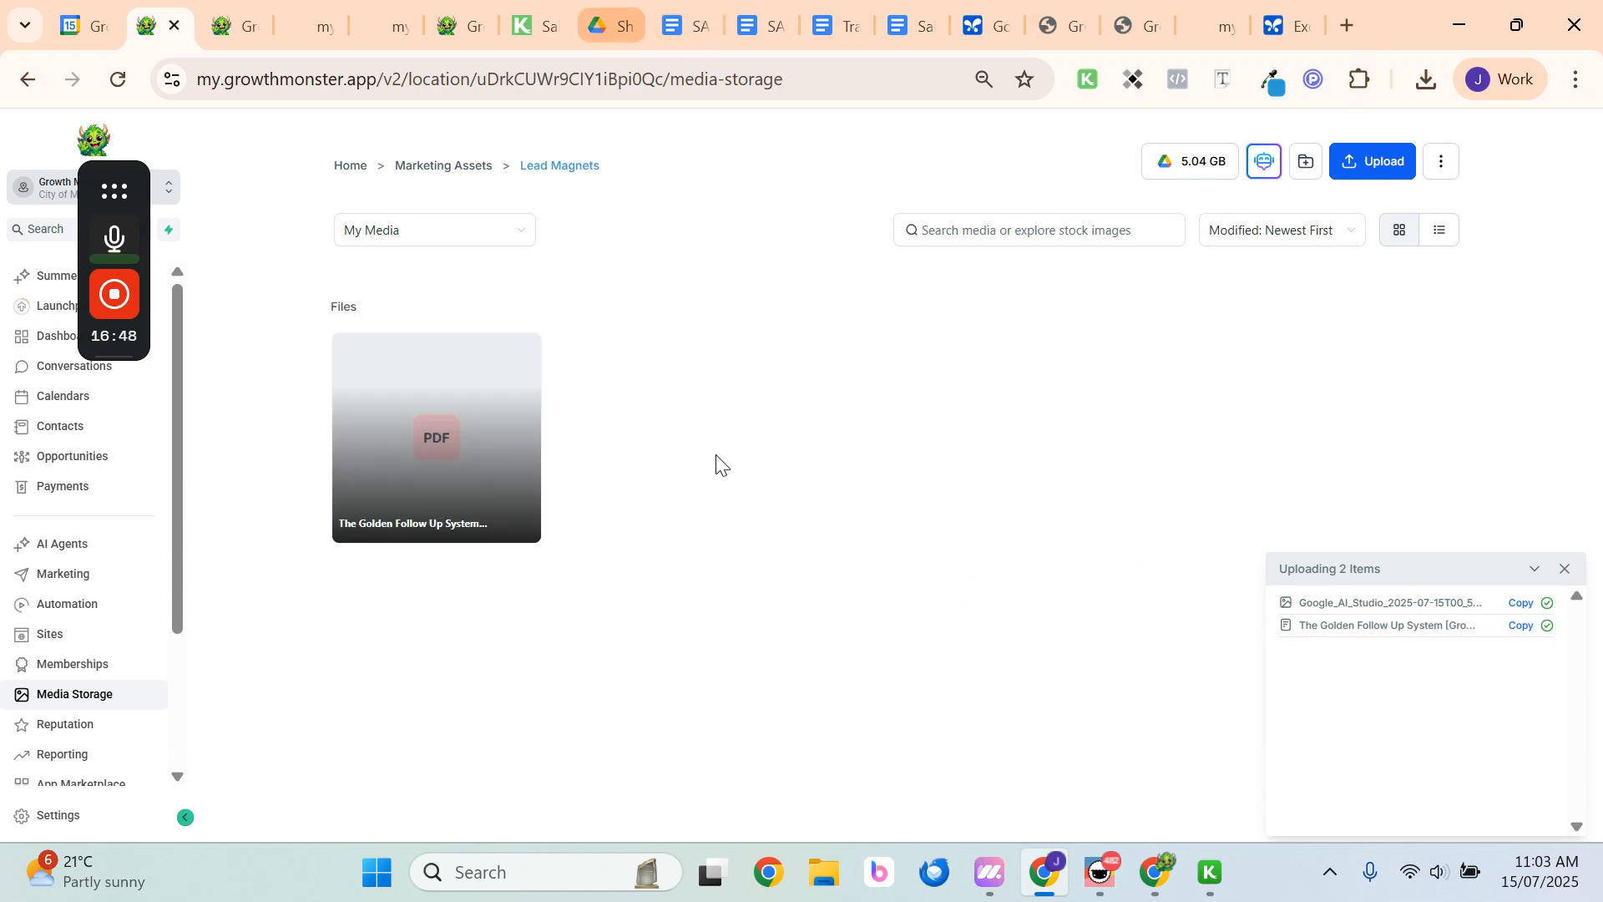
# In File Explorer's Downloads folder, rename the newest code HTML file as "The Golden Follow Up System [PDF LEAD MAGNET HTML CODE][Growth Monster]"
pyautogui.click(804, 860)
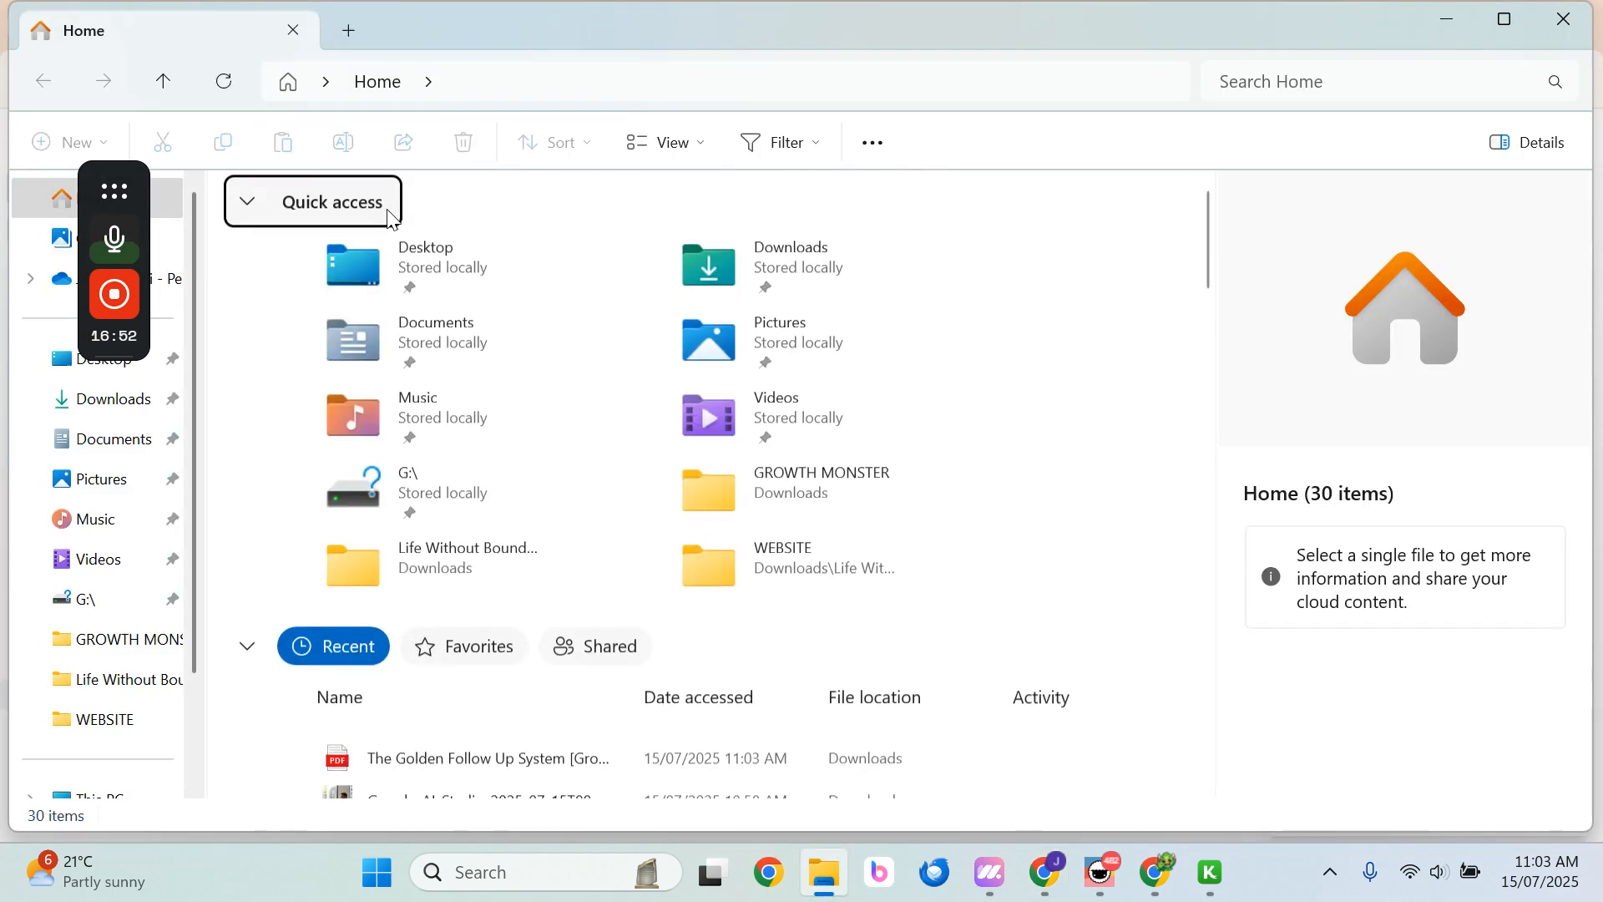
pyautogui.click(113, 407)
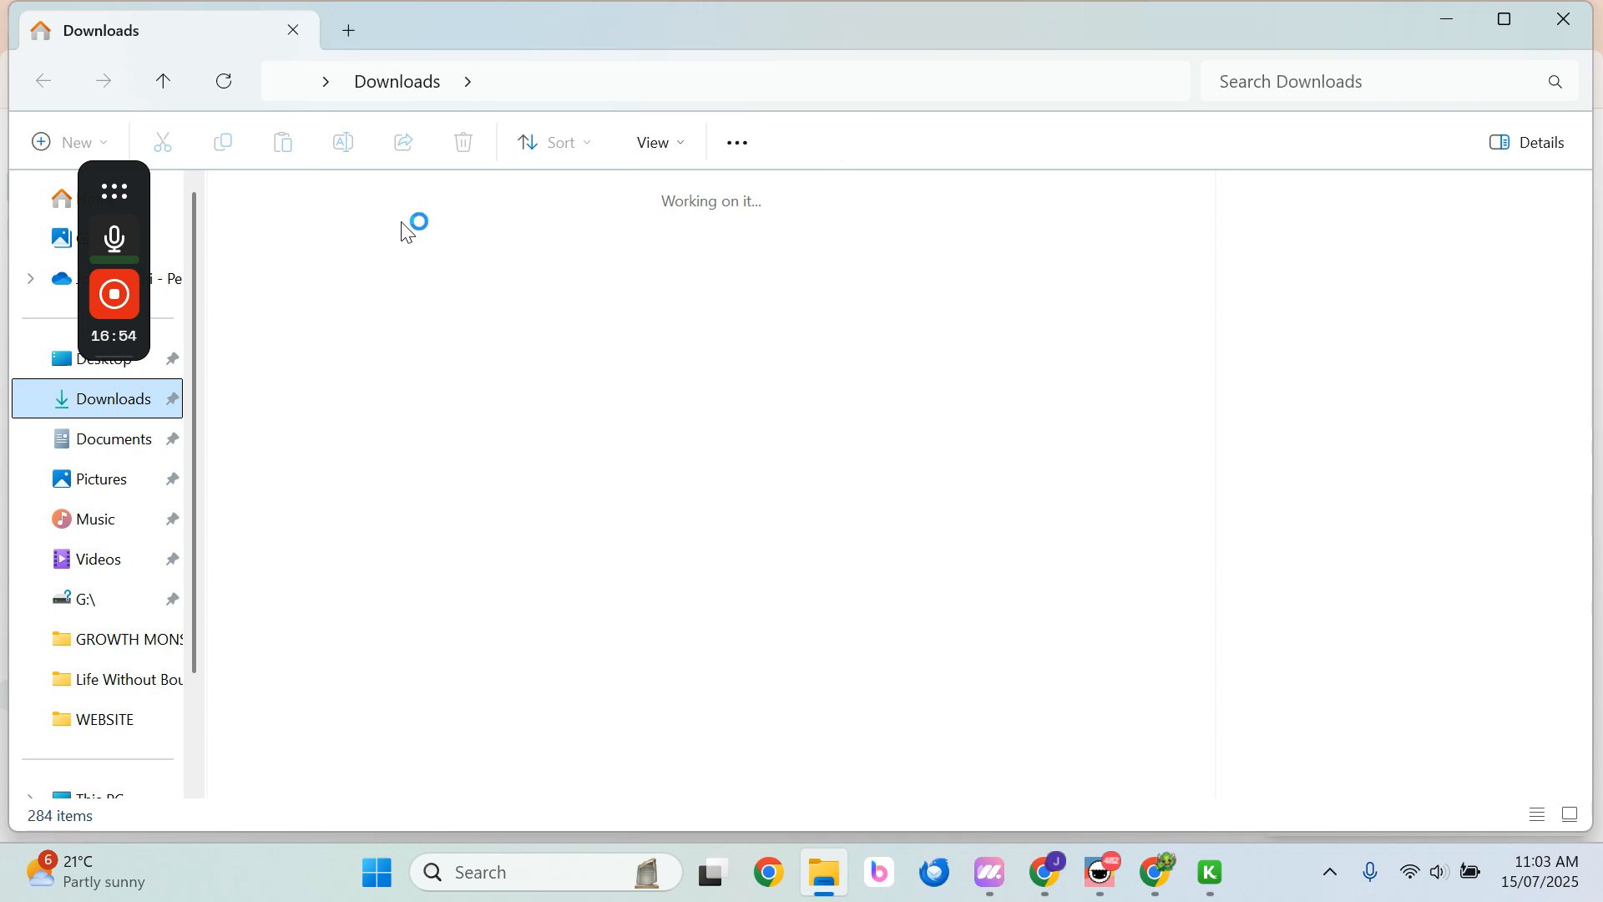
pyautogui.click(371, 268)
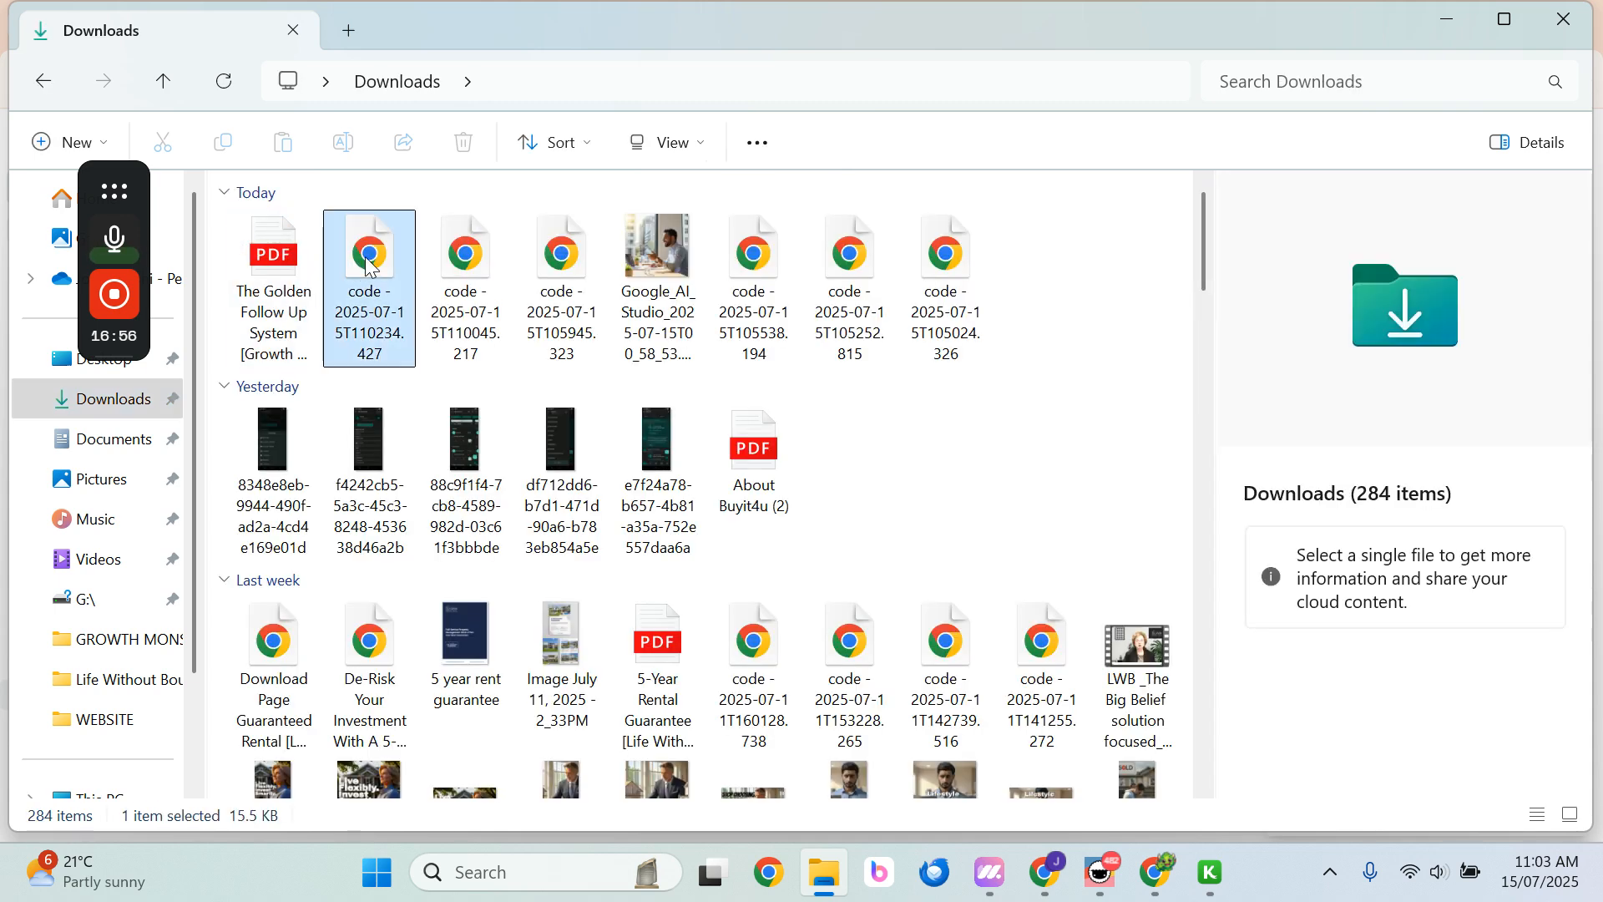
pyautogui.rightClick(371, 267)
pyautogui.click(555, 280)
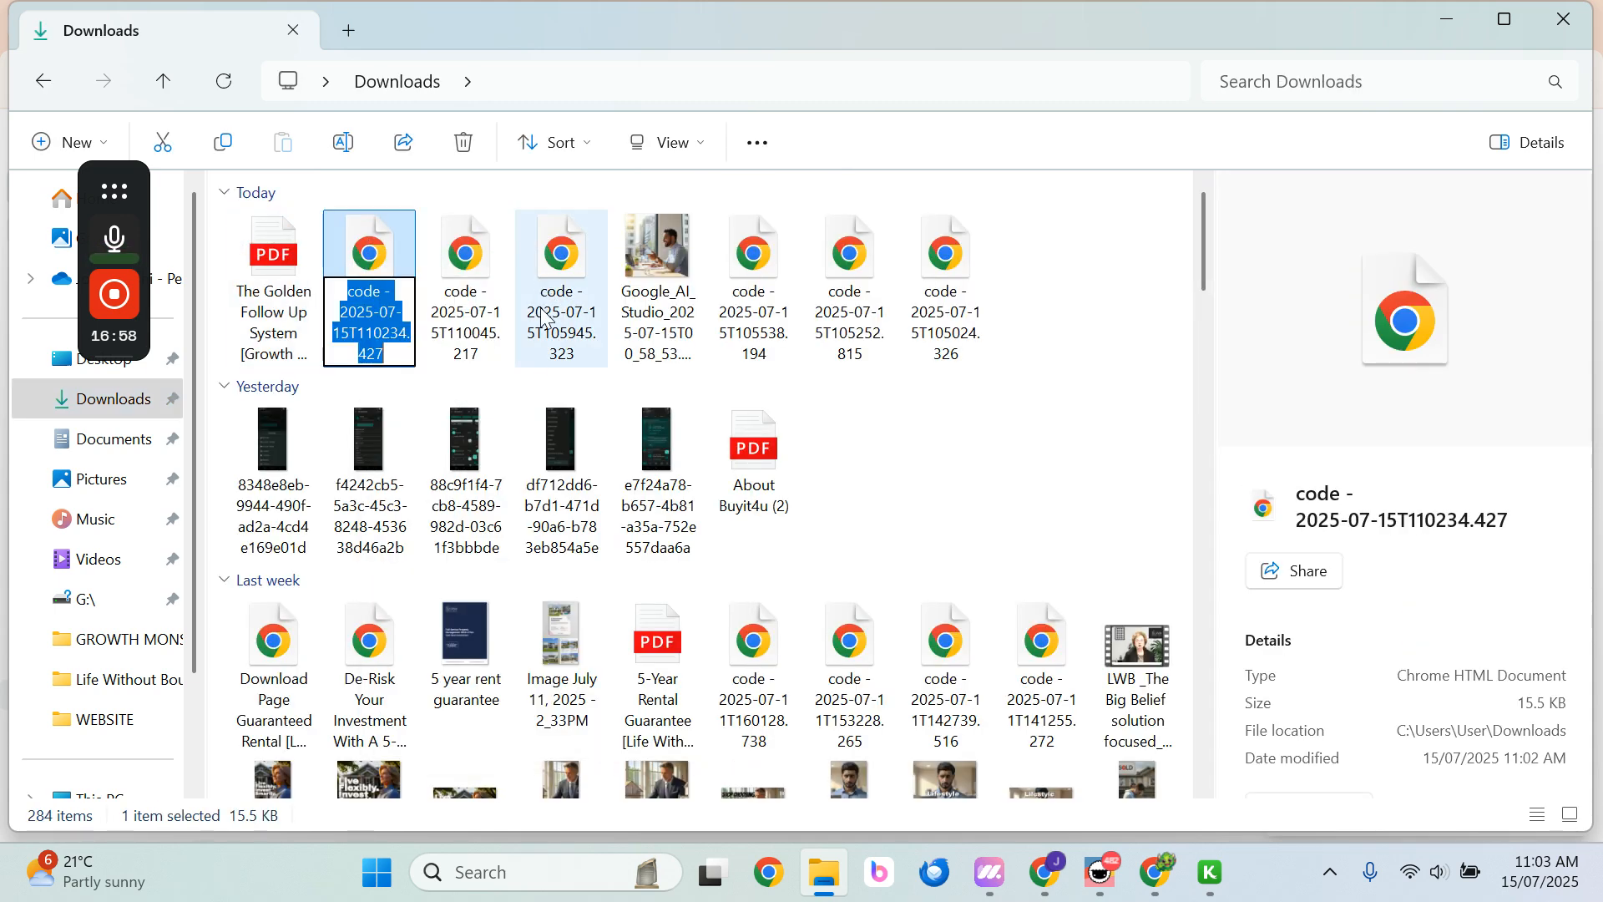
pyautogui.write('Growth Monster')
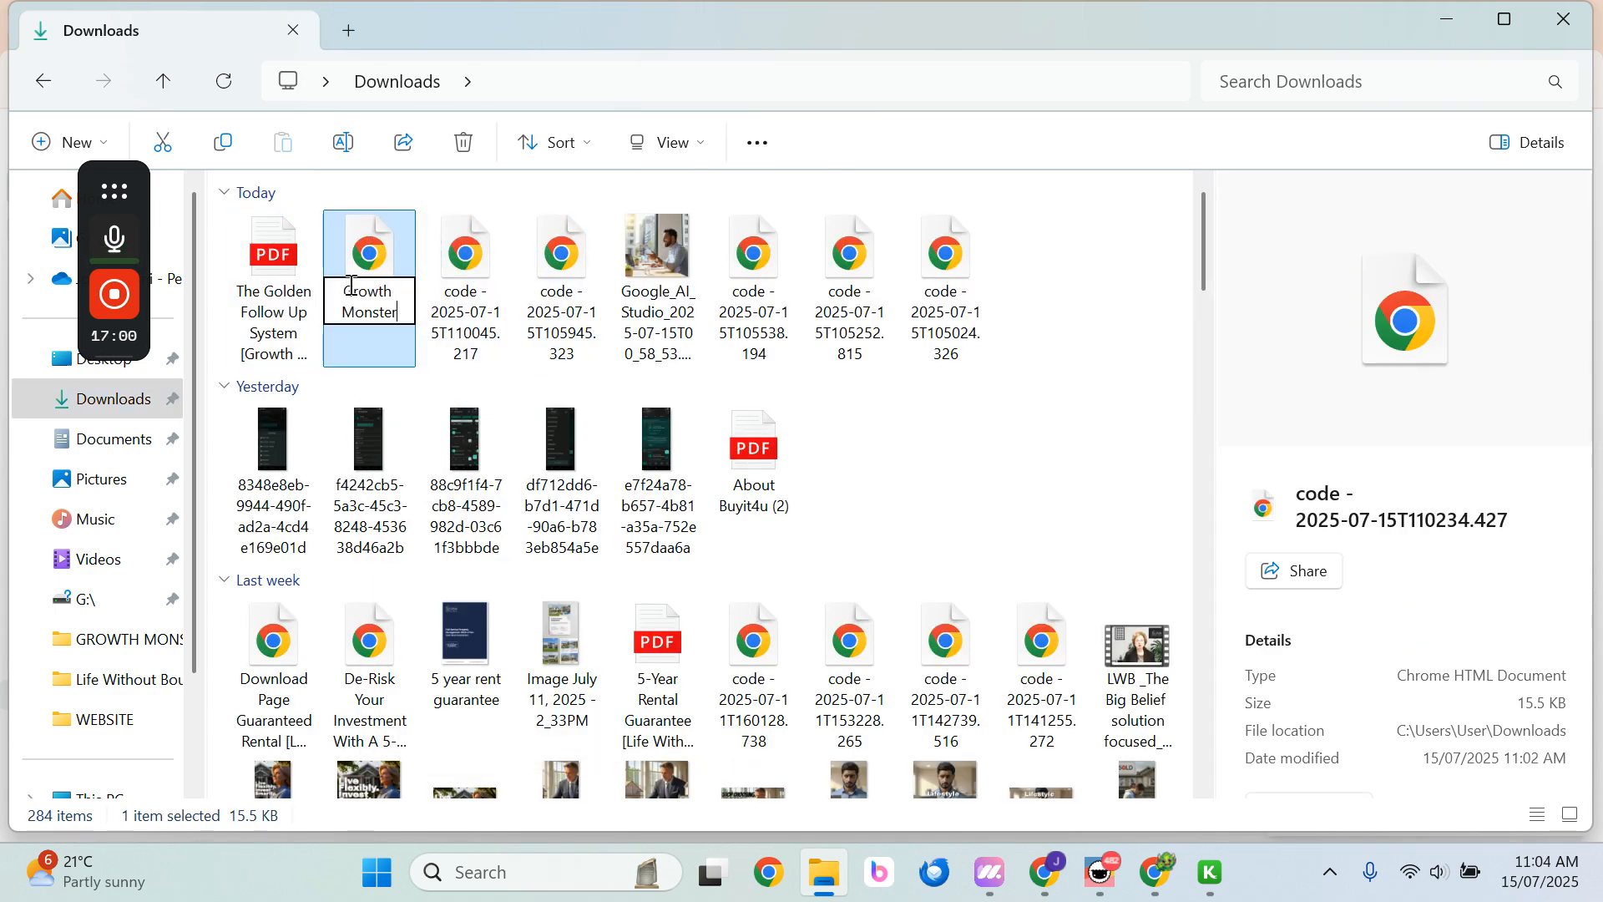
pyautogui.press('Left')
pyautogui.press('Left')
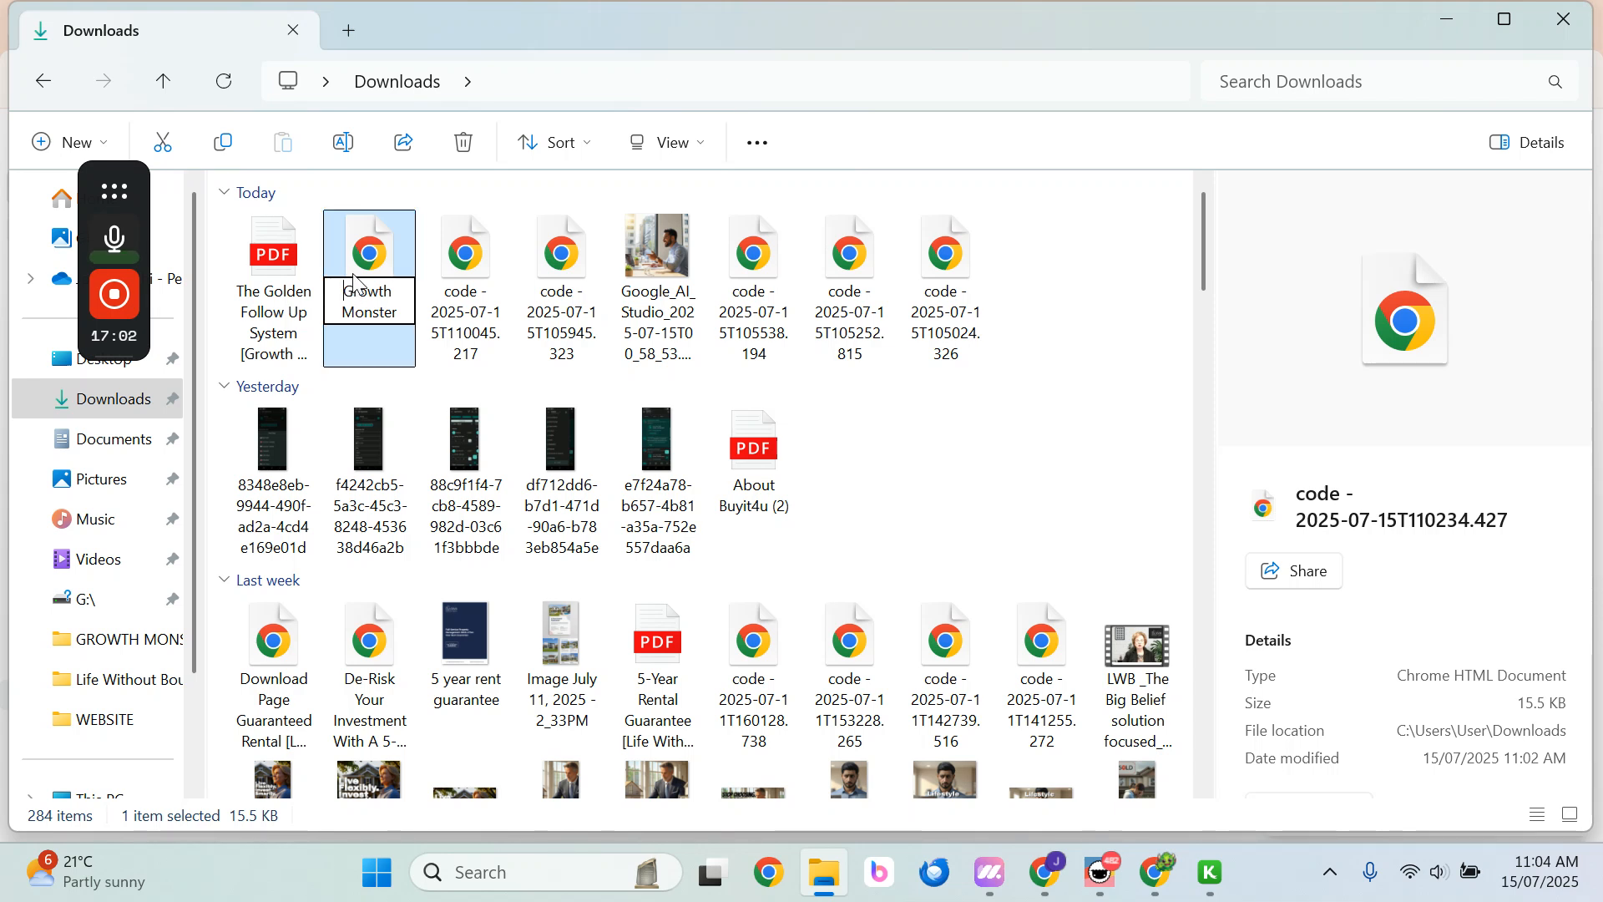
pyautogui.write('The Gold')
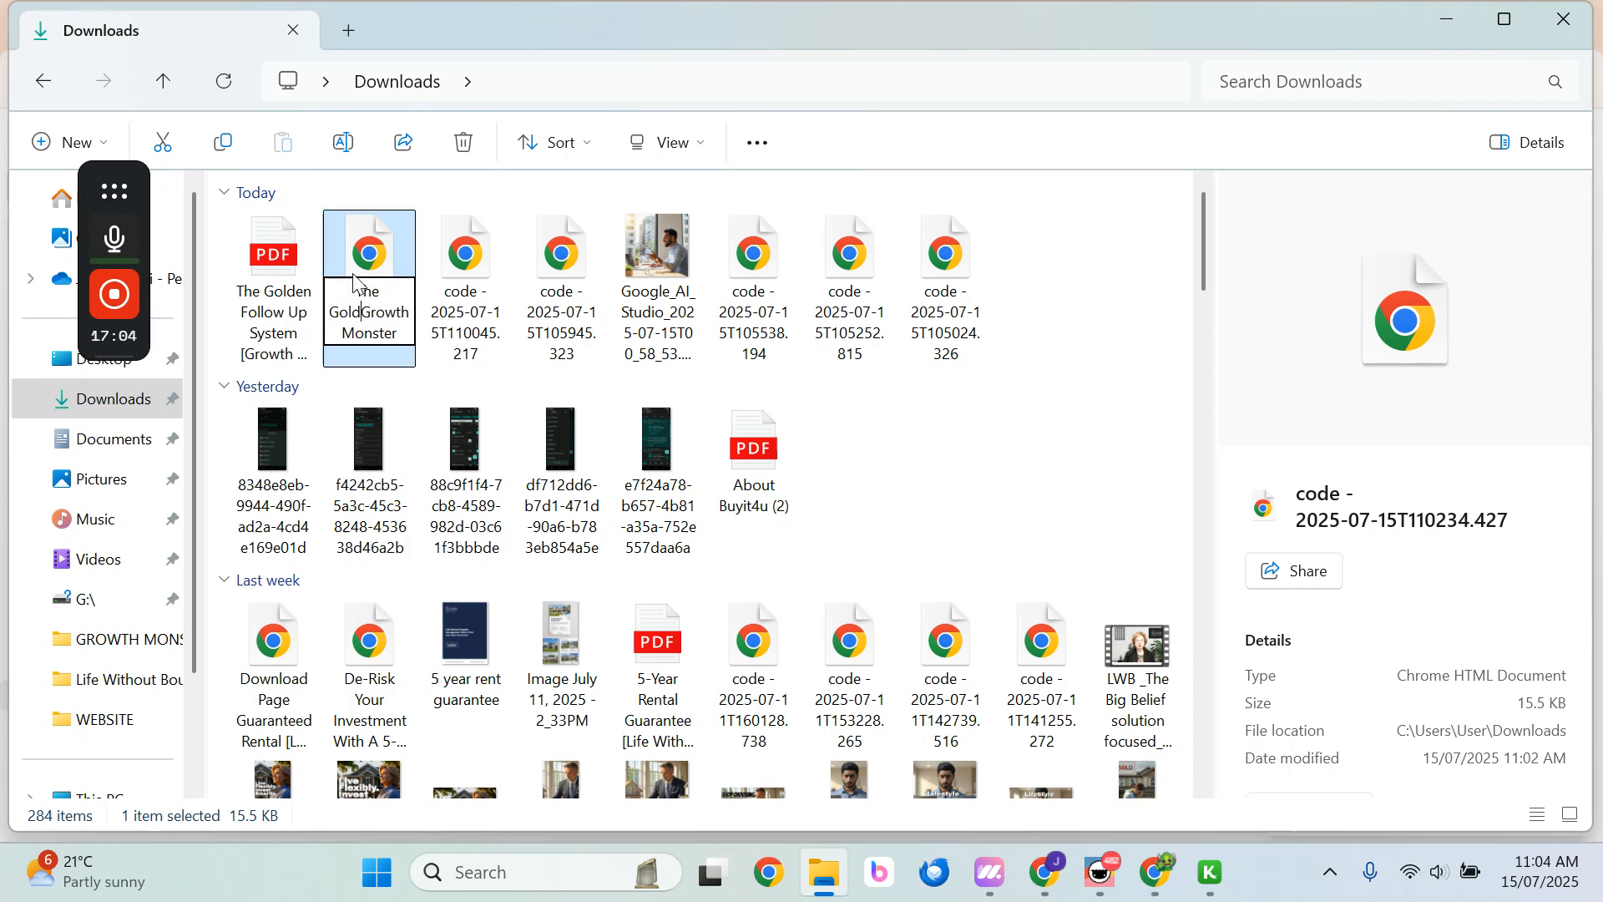
pyautogui.write('en Fo')
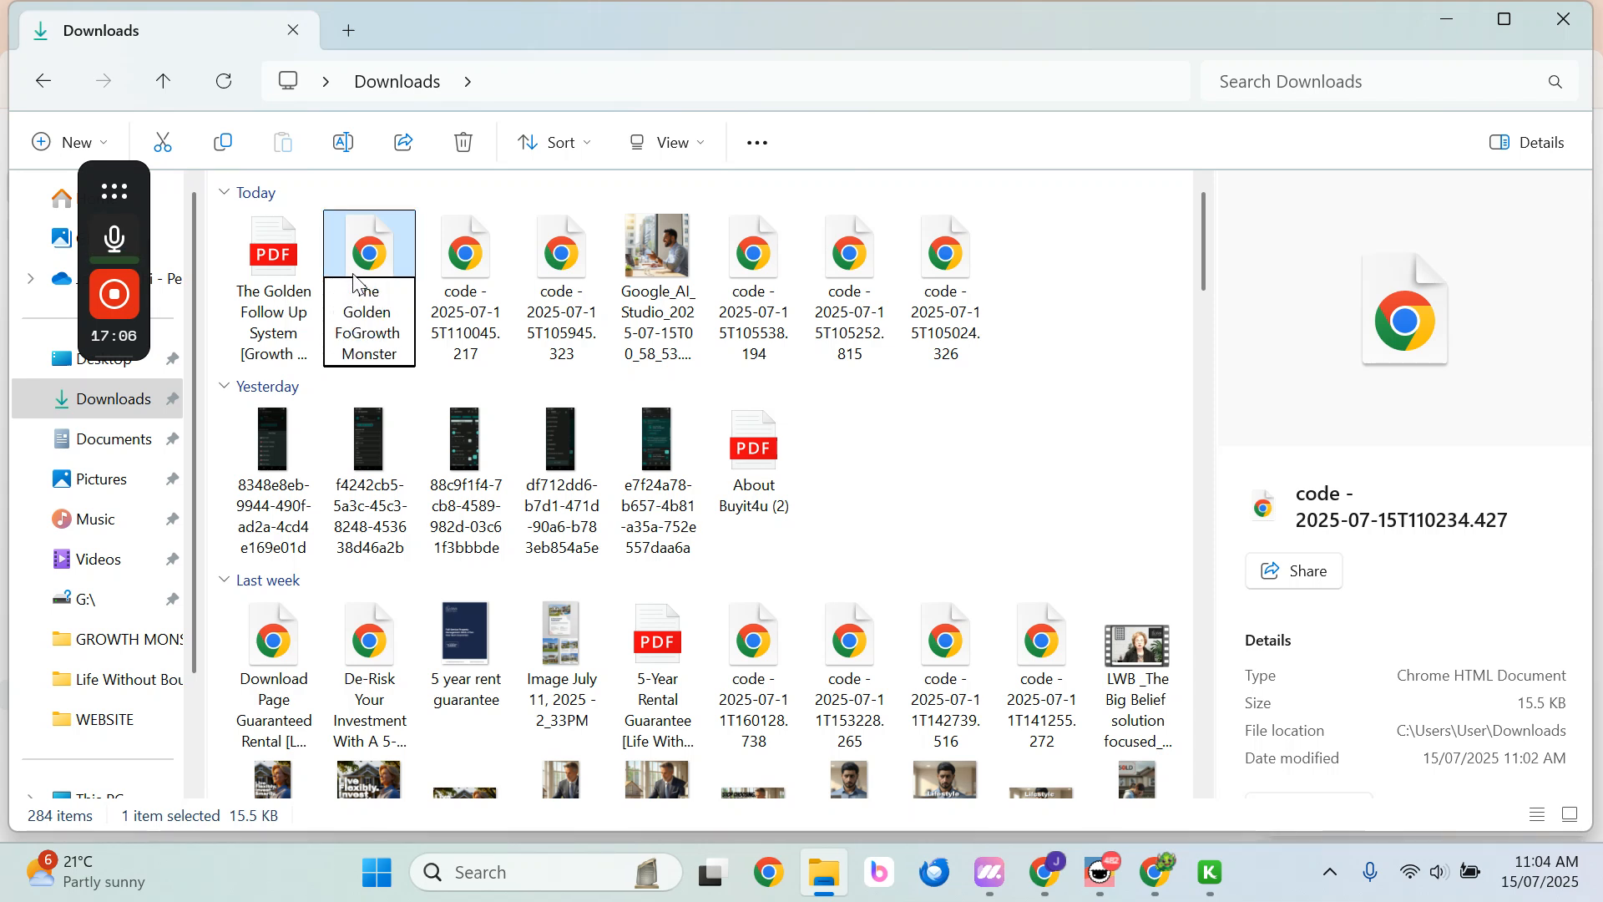
pyautogui.write('llow Up Sy')
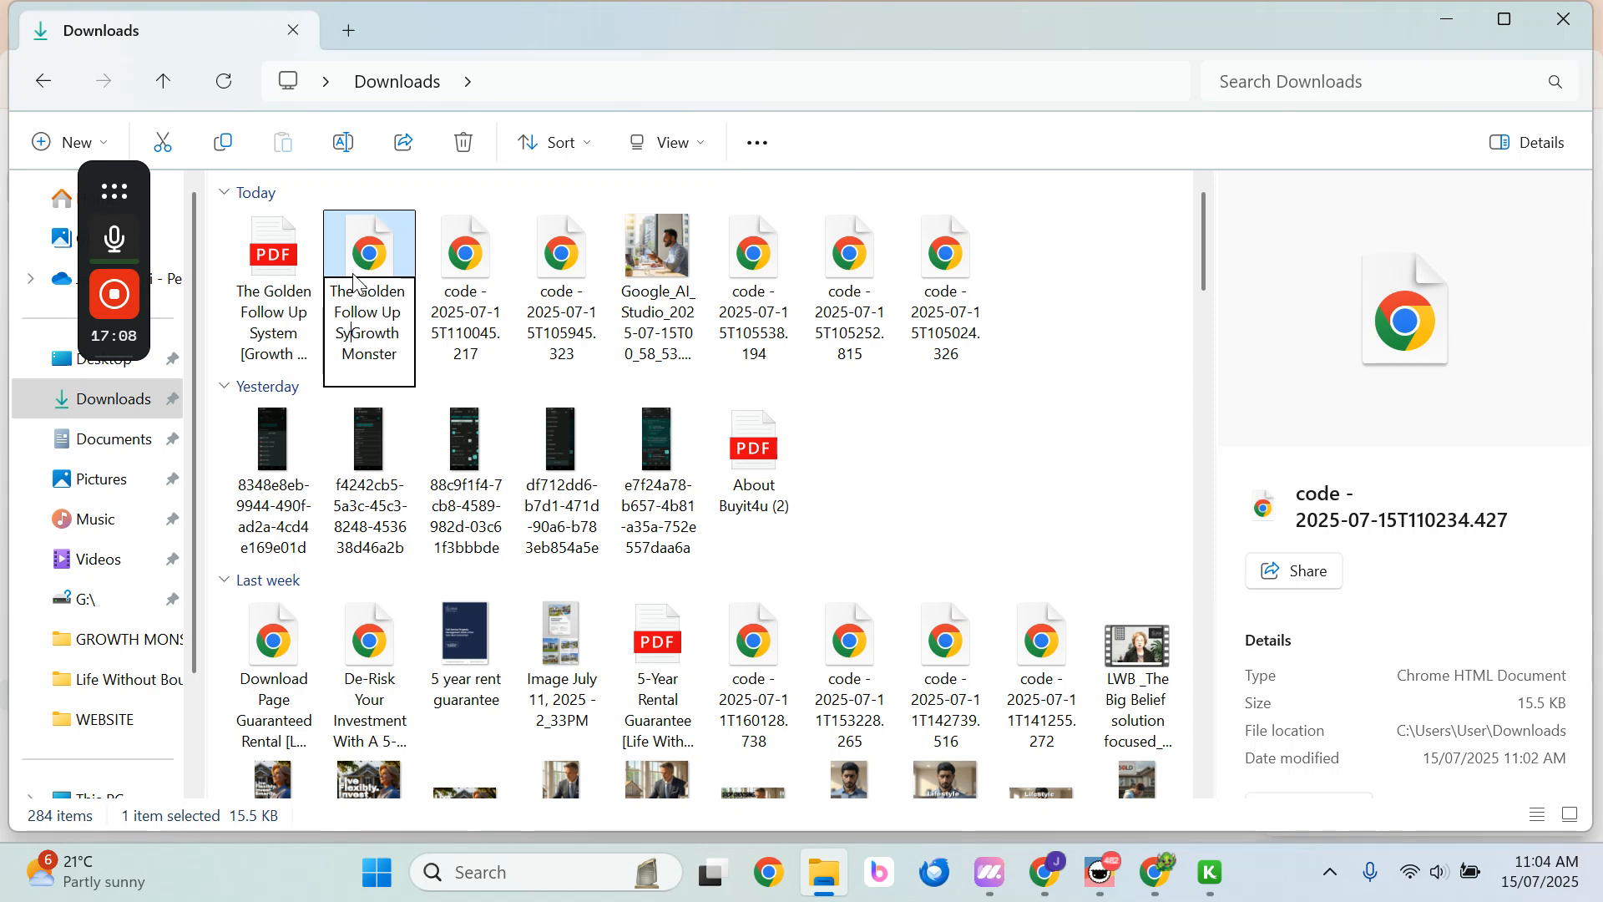
pyautogui.write('stem')
pyautogui.press('Delete')
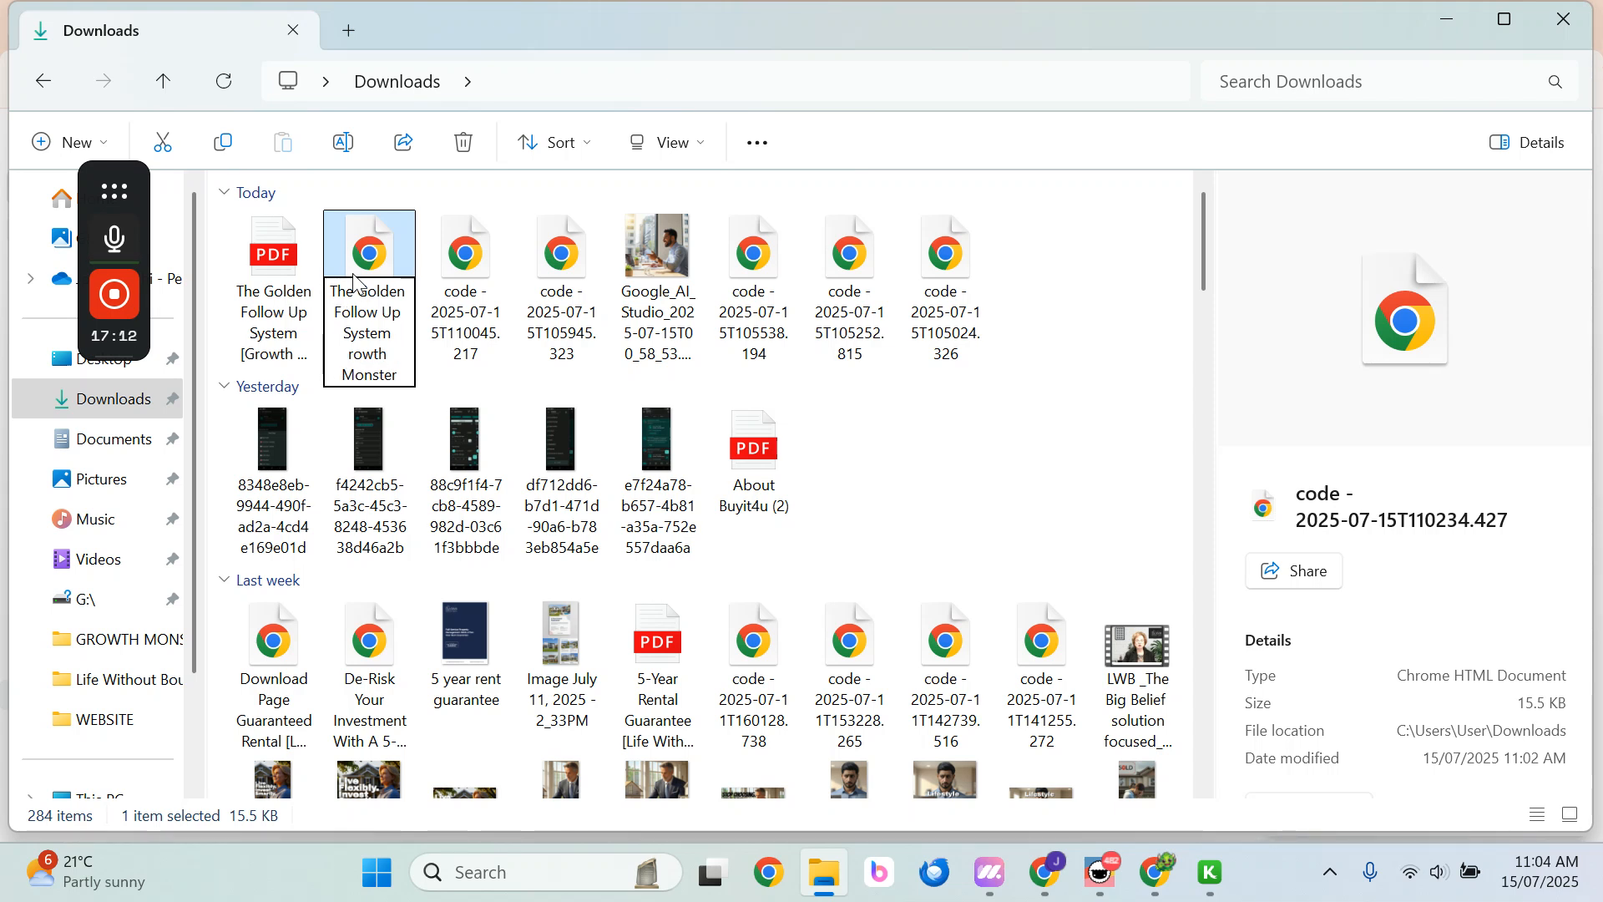
pyautogui.write('[PDF LEAD')
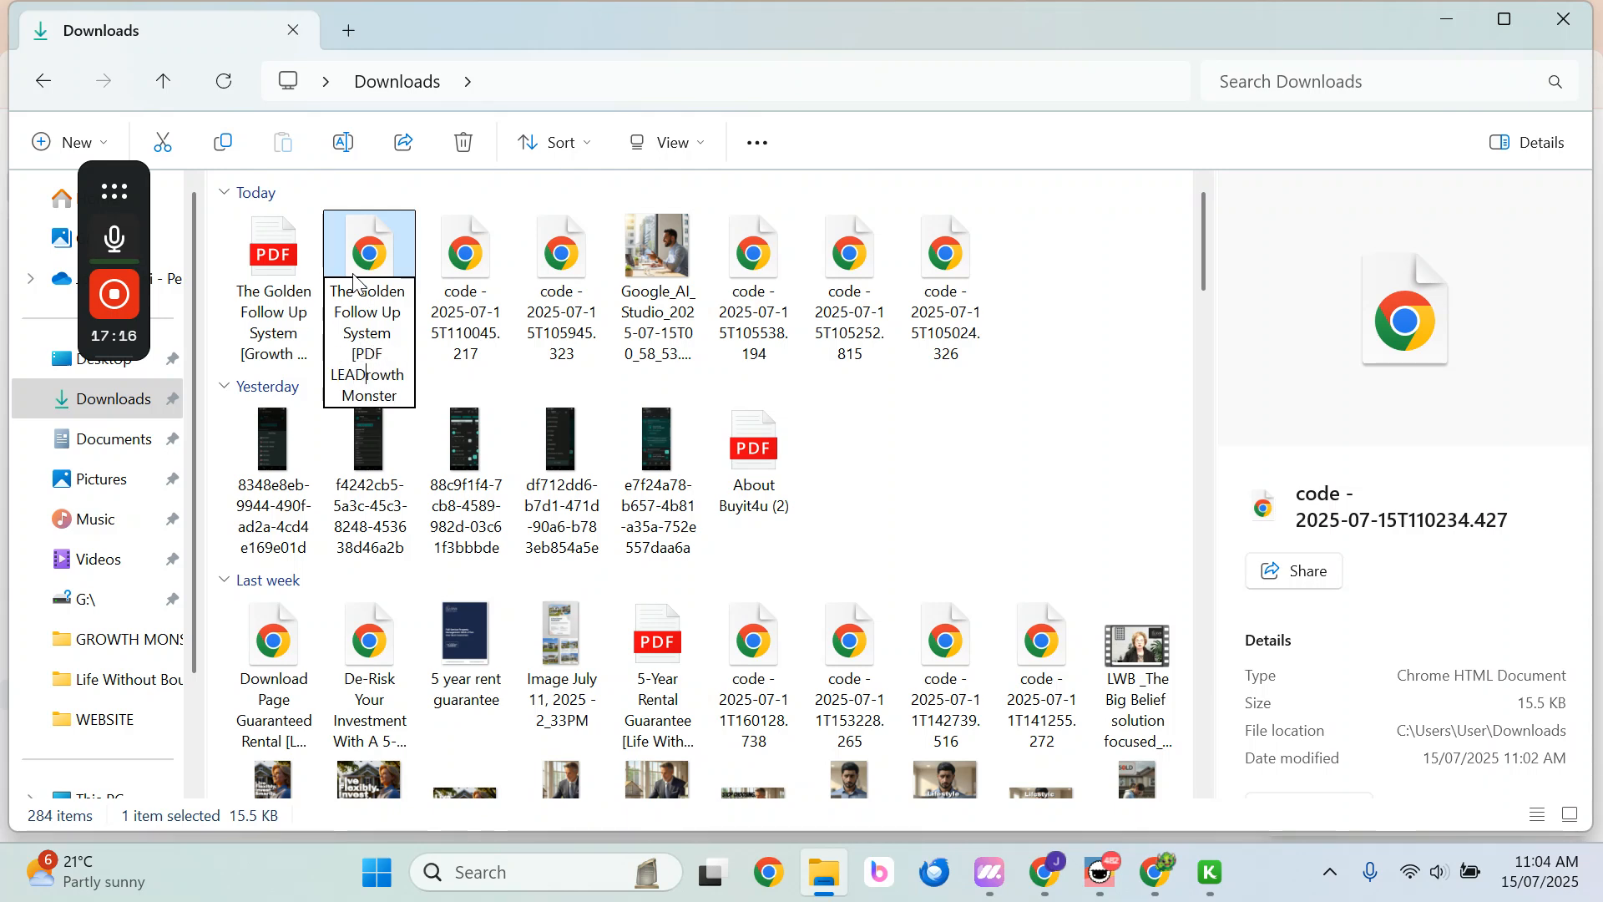
pyautogui.write(' MAGNET')
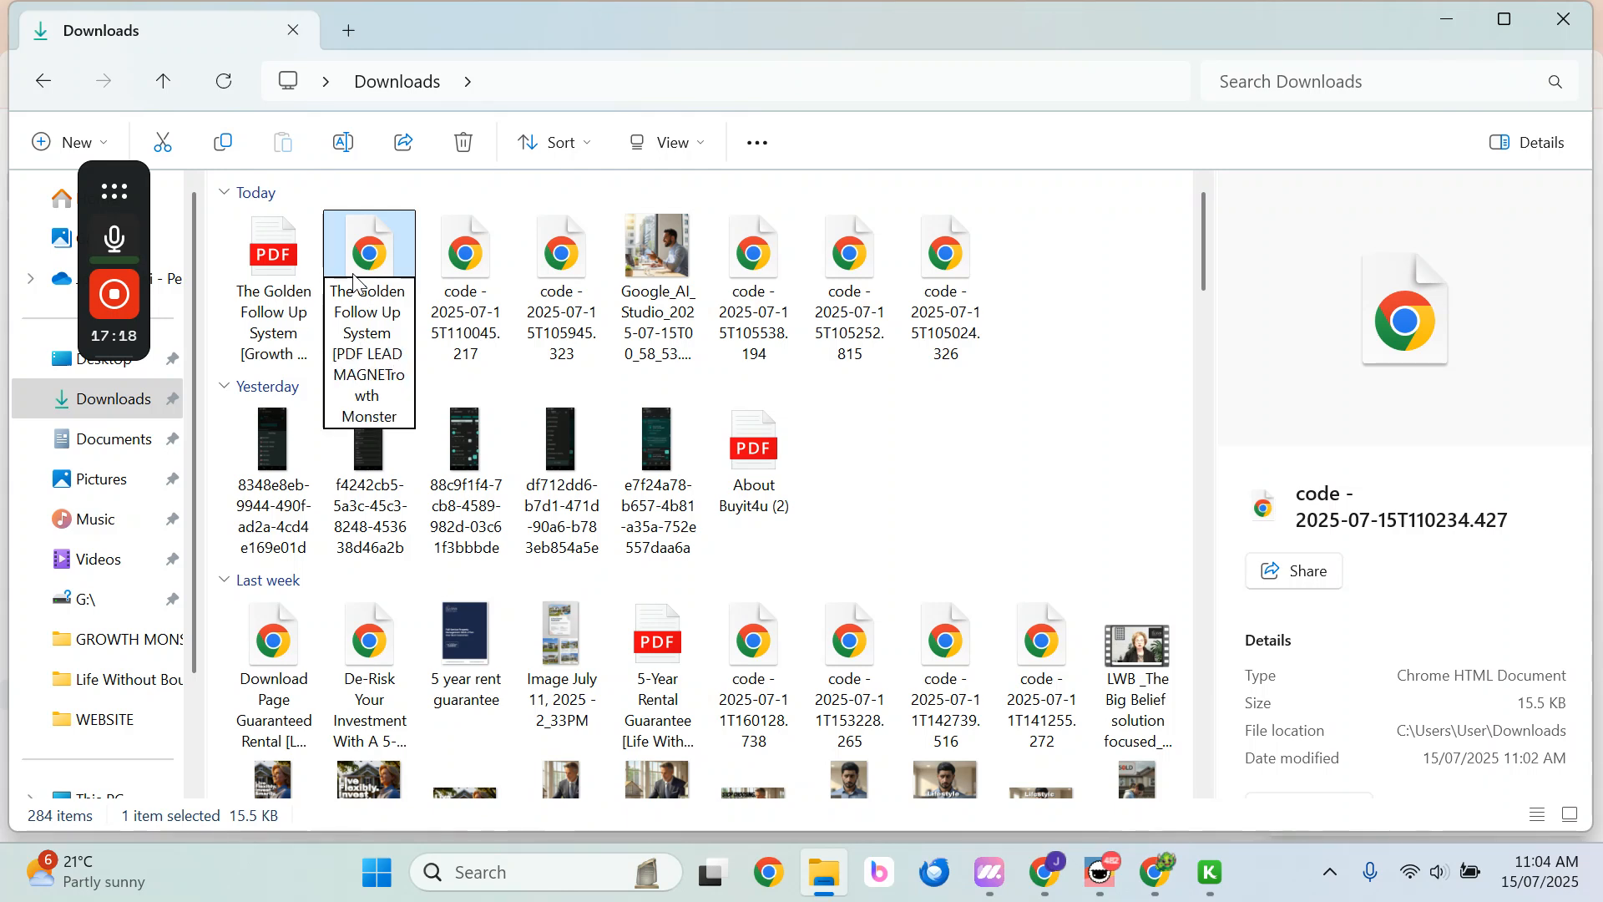
pyautogui.write(' HTM')
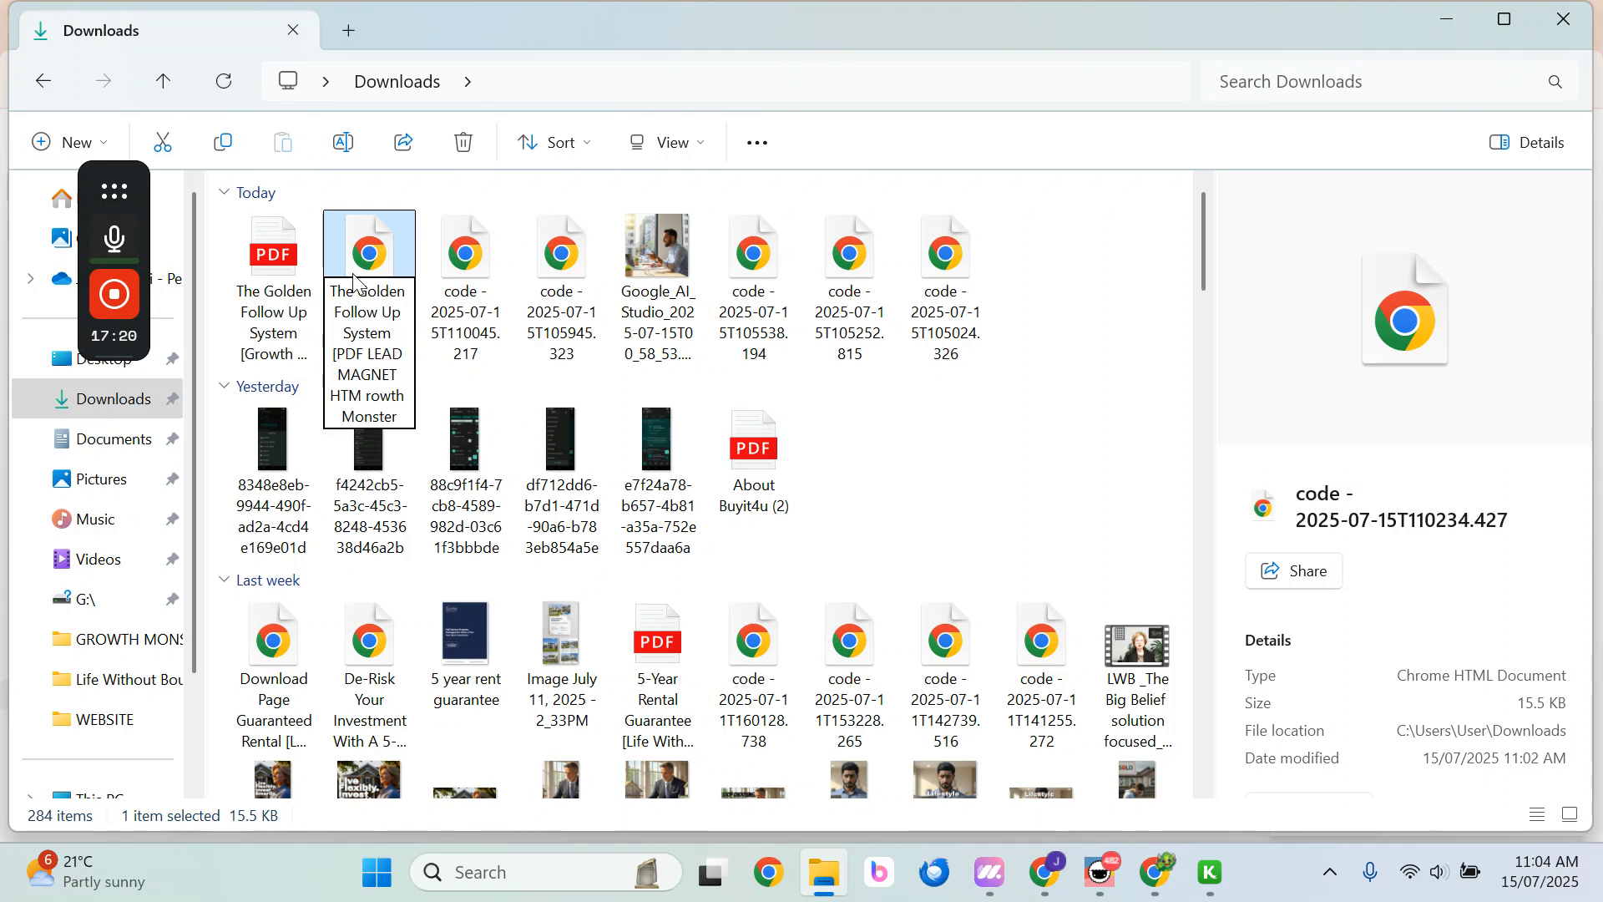
pyautogui.press('BackSpace')
pyautogui.write('L COD')
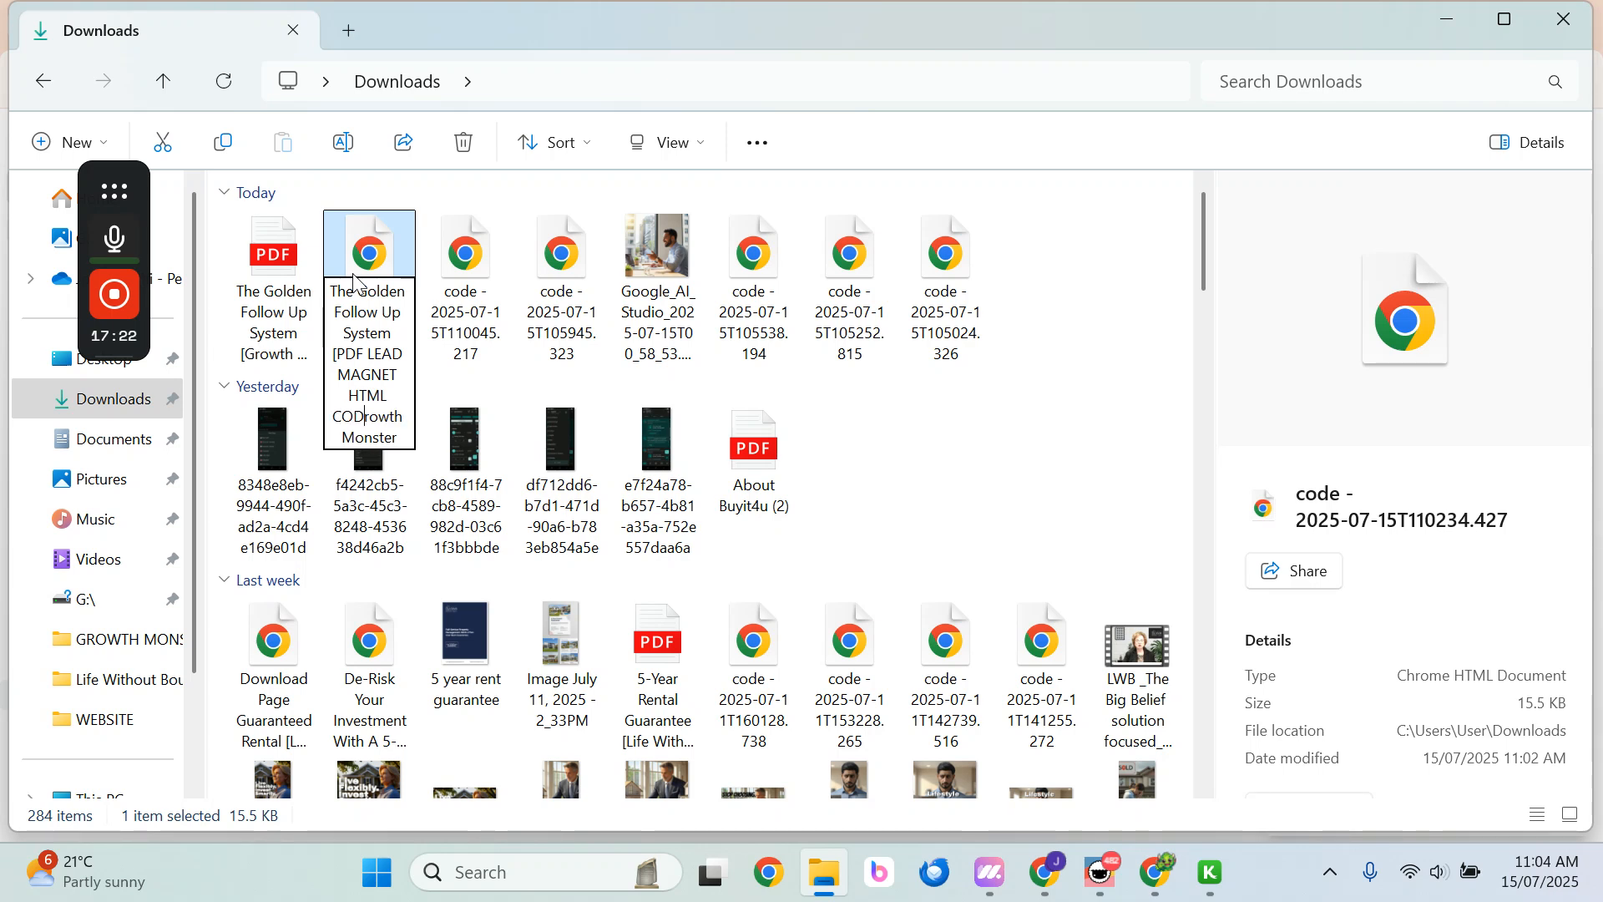
pyautogui.write('E] [G')
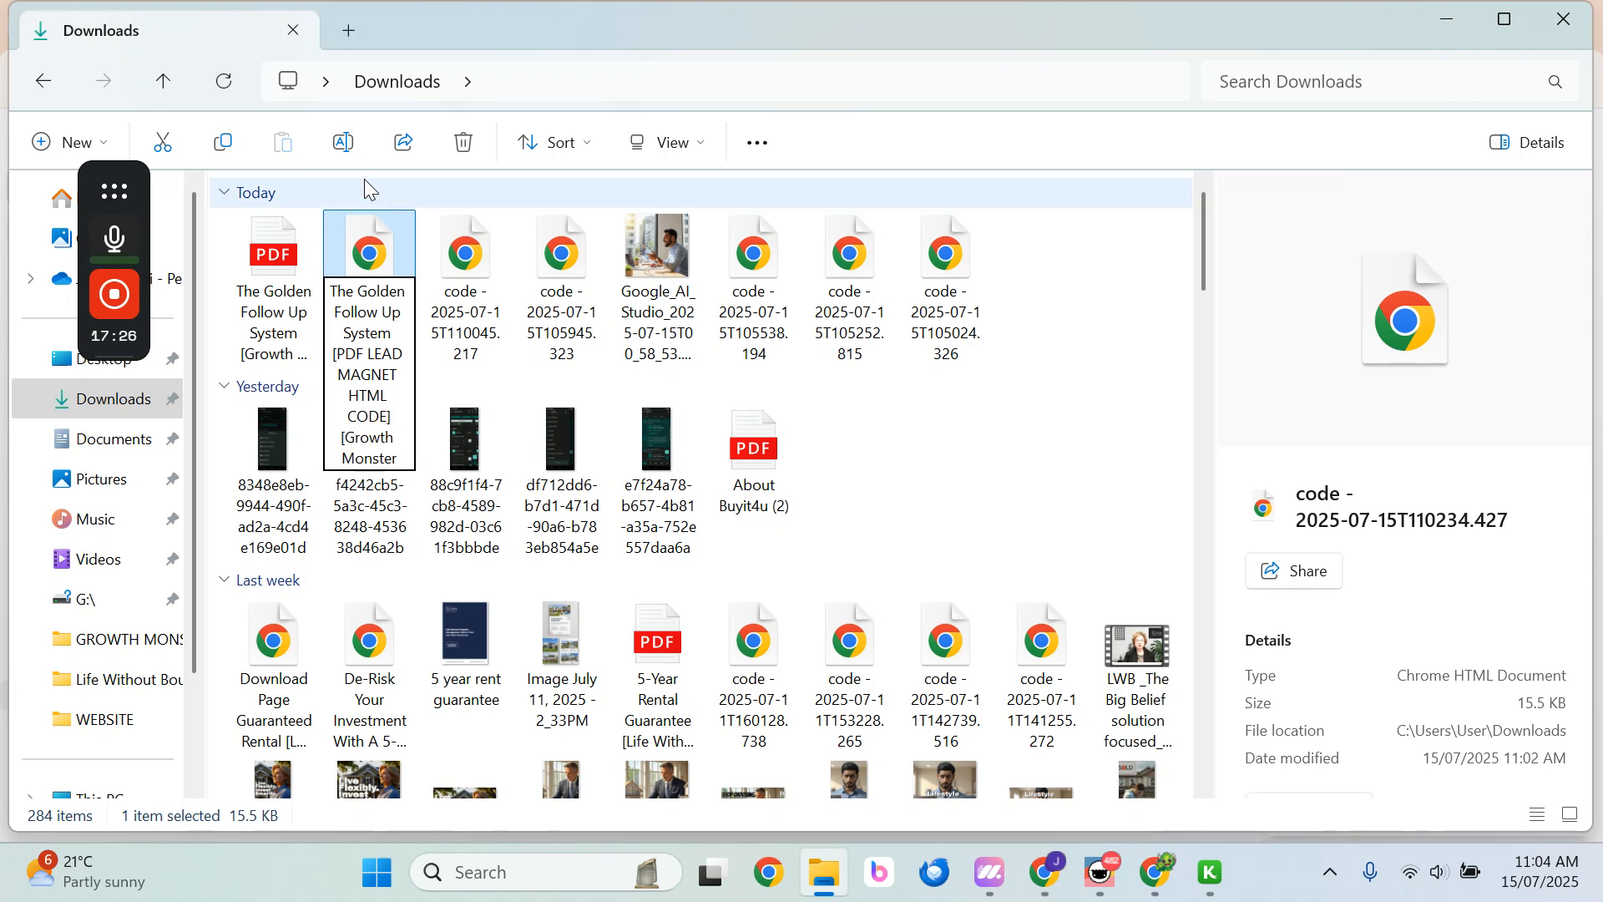
pyautogui.press('End')
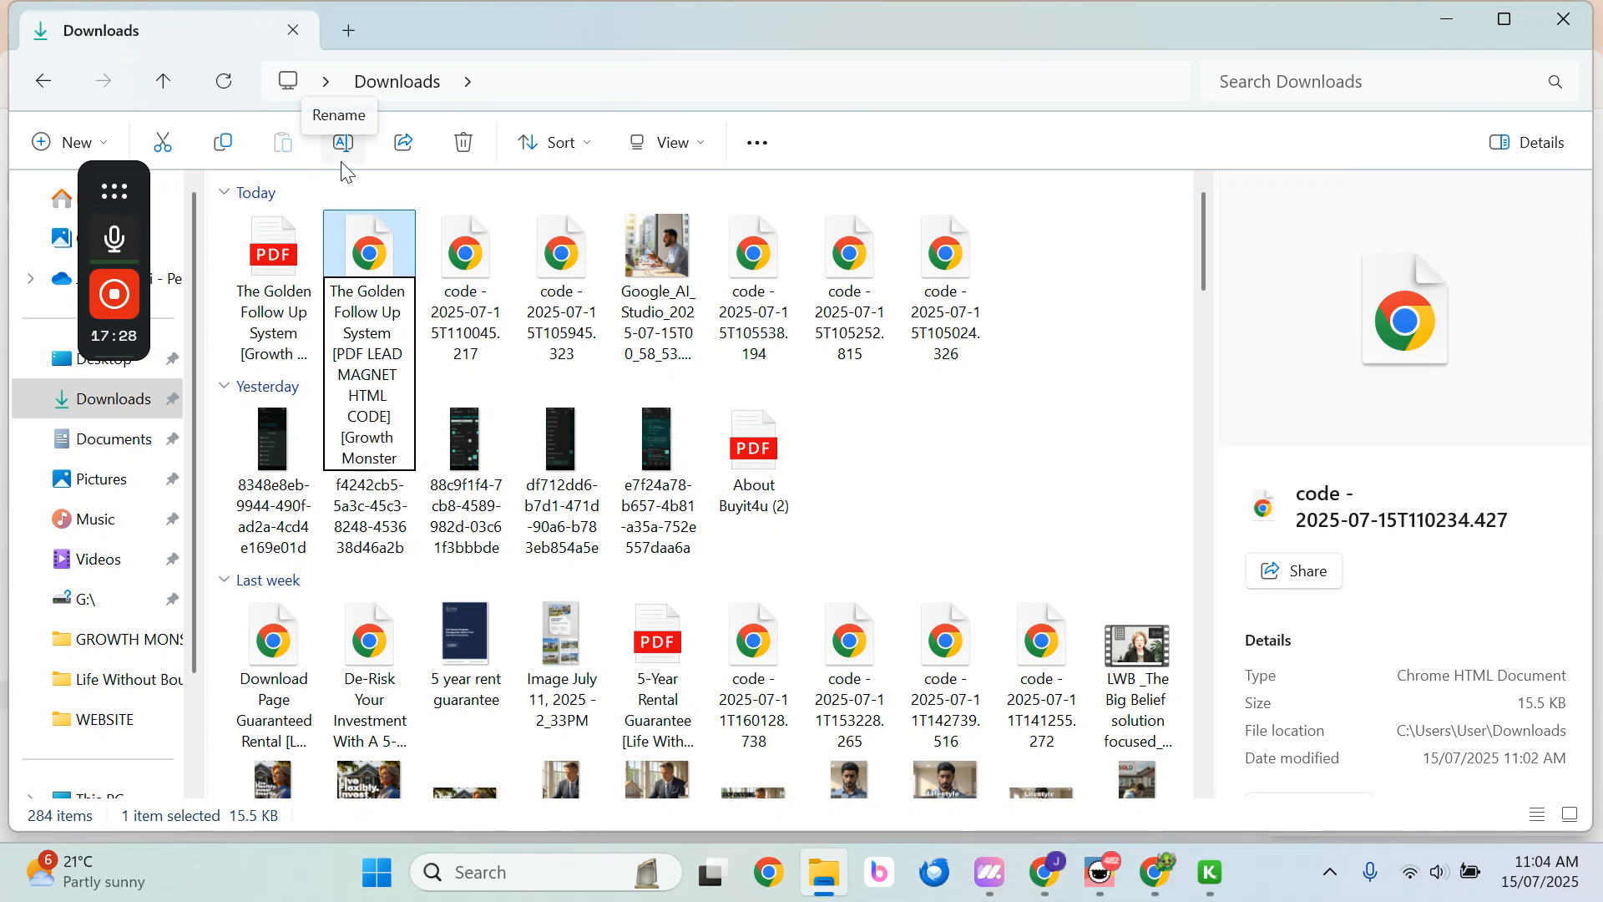
pyautogui.write(']')
pyautogui.press('Return')
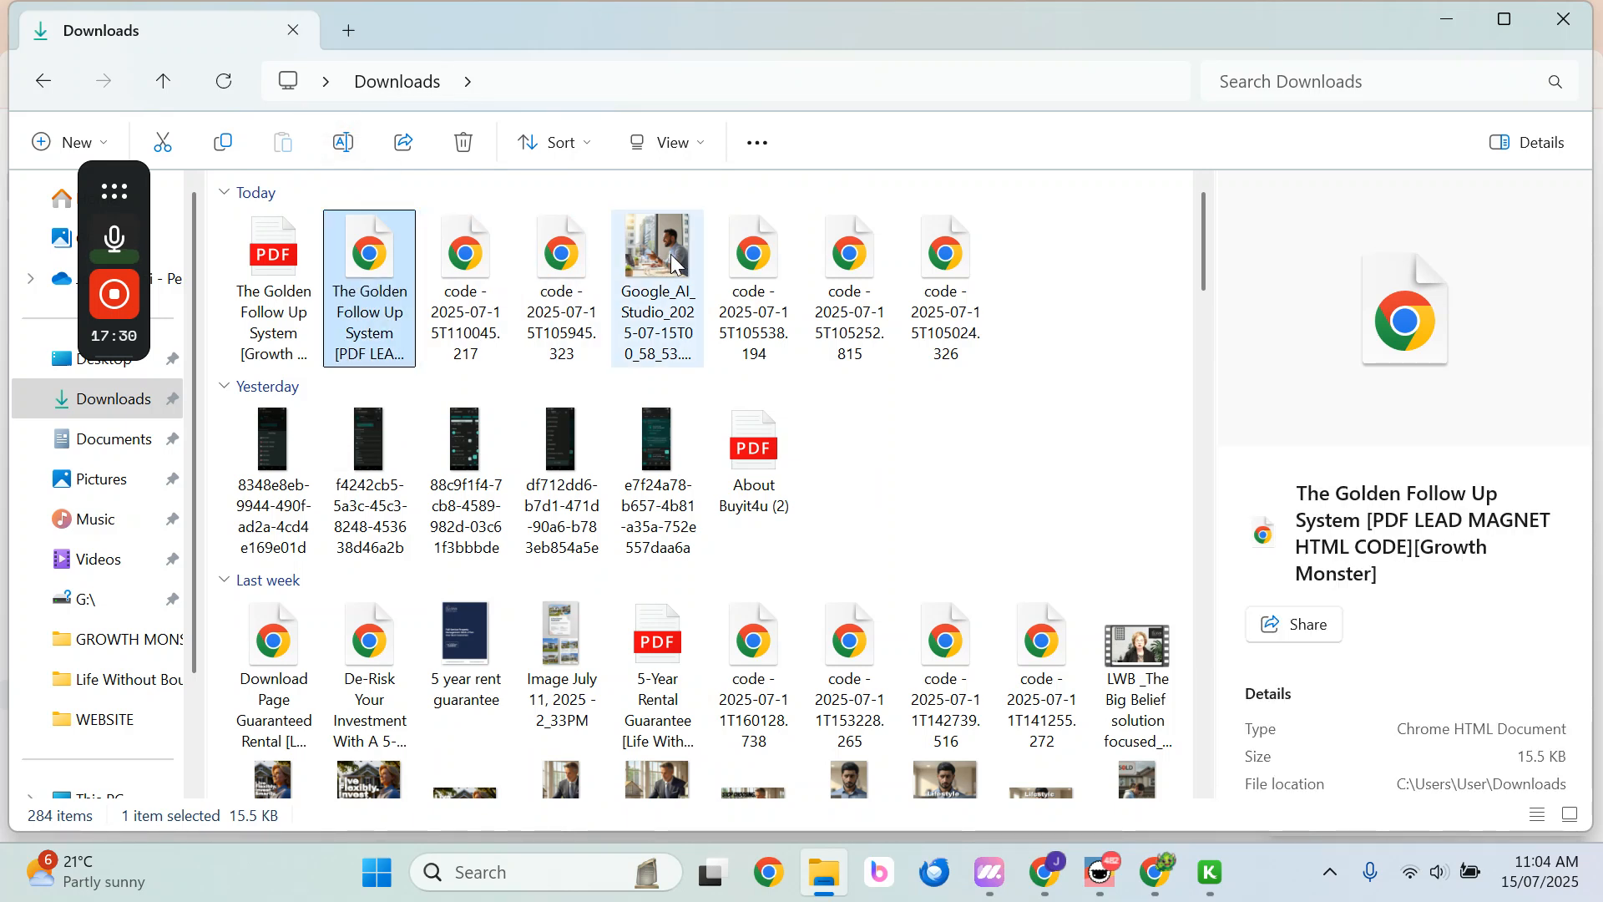
# Delete the five remaining code HTML files listed under Today in the Downloads folder
pyautogui.click(754, 259)
pyautogui.keyDown('ctrl'); pyautogui.click(849, 259); pyautogui.keyUp('ctrl')
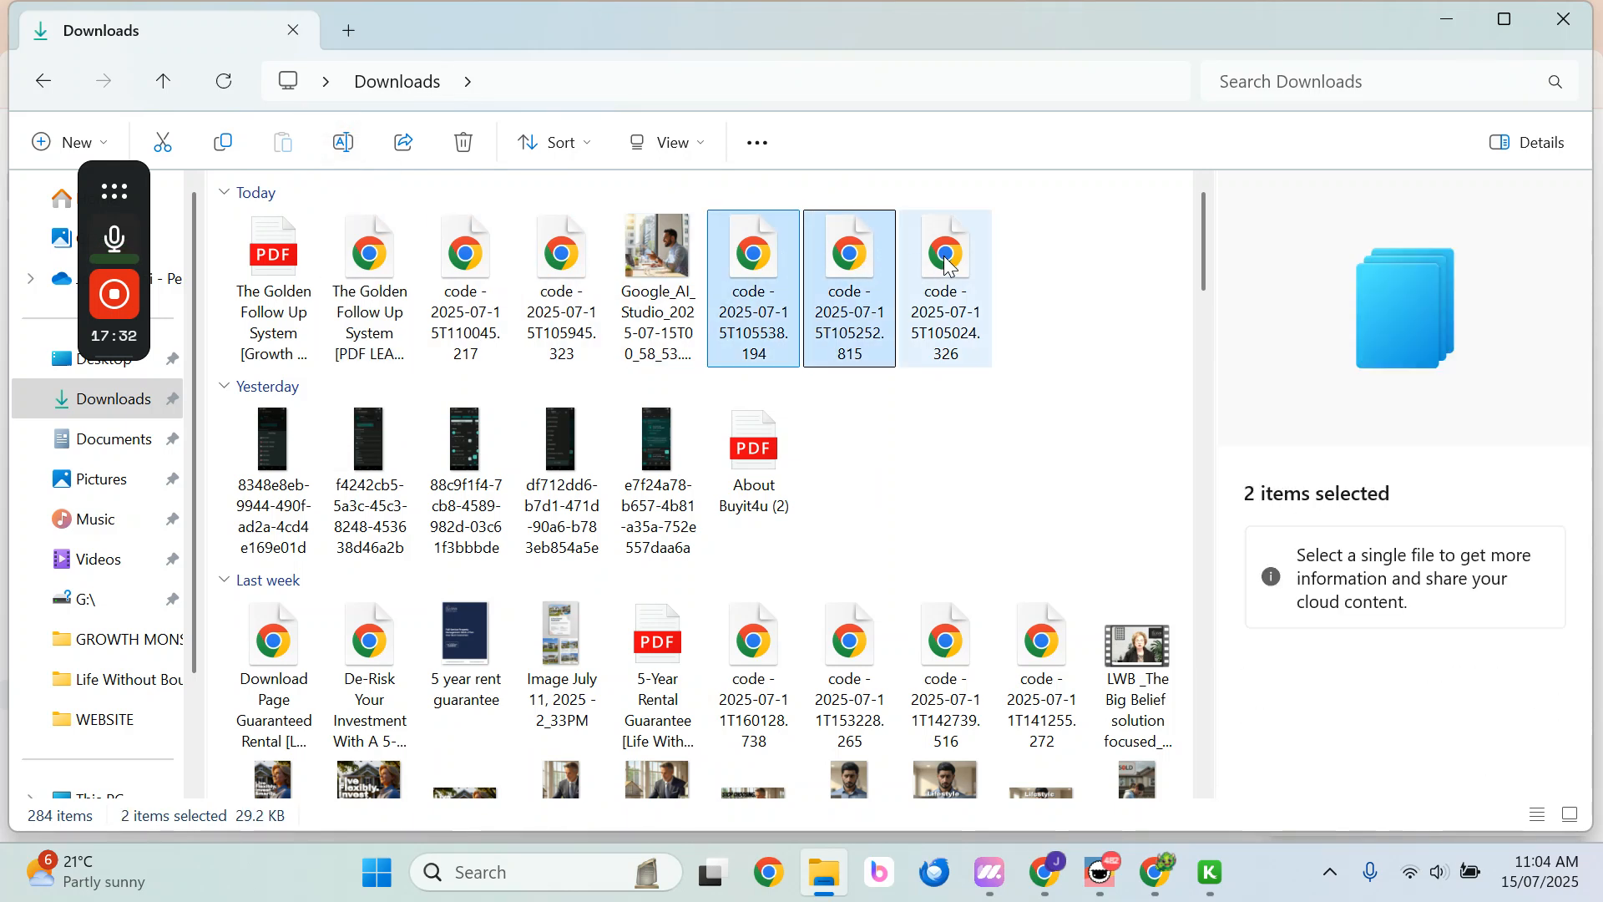
pyautogui.keyDown('ctrl'); pyautogui.click(948, 266); pyautogui.keyUp('ctrl')
pyautogui.click(465, 258)
pyautogui.keyDown('ctrl'); pyautogui.click(549, 257); pyautogui.keyUp('ctrl')
pyautogui.keyDown('ctrl'); pyautogui.click(747, 259); pyautogui.keyUp('ctrl')
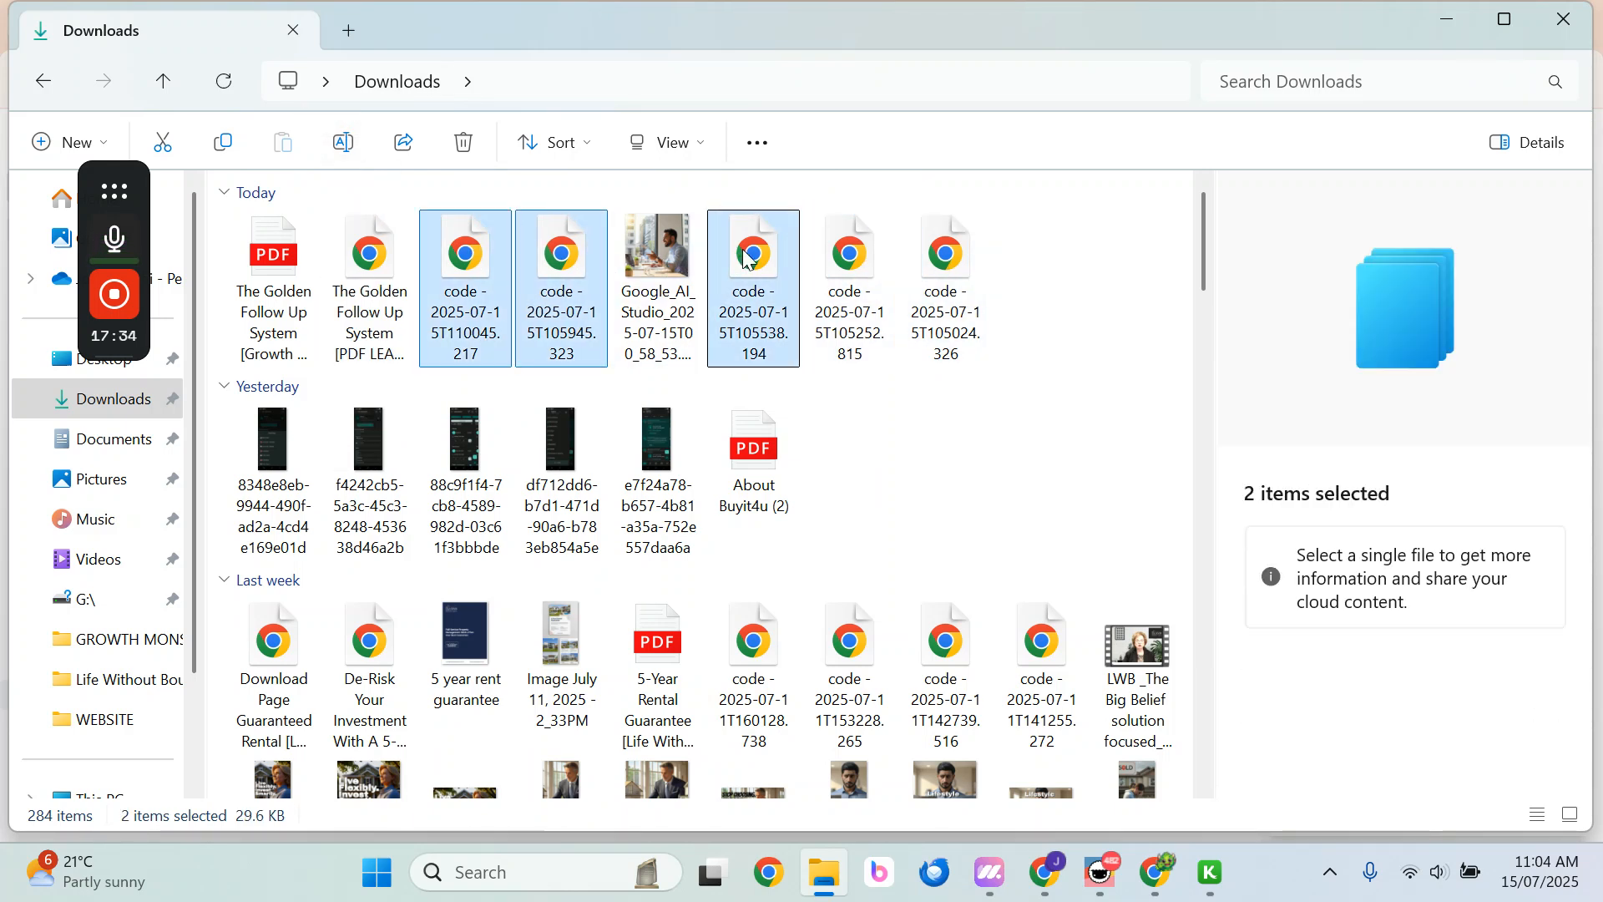
pyautogui.keyDown('ctrl'); pyautogui.click(849, 259); pyautogui.keyUp('ctrl')
pyautogui.keyDown('ctrl'); pyautogui.click(944, 265); pyautogui.keyUp('ctrl')
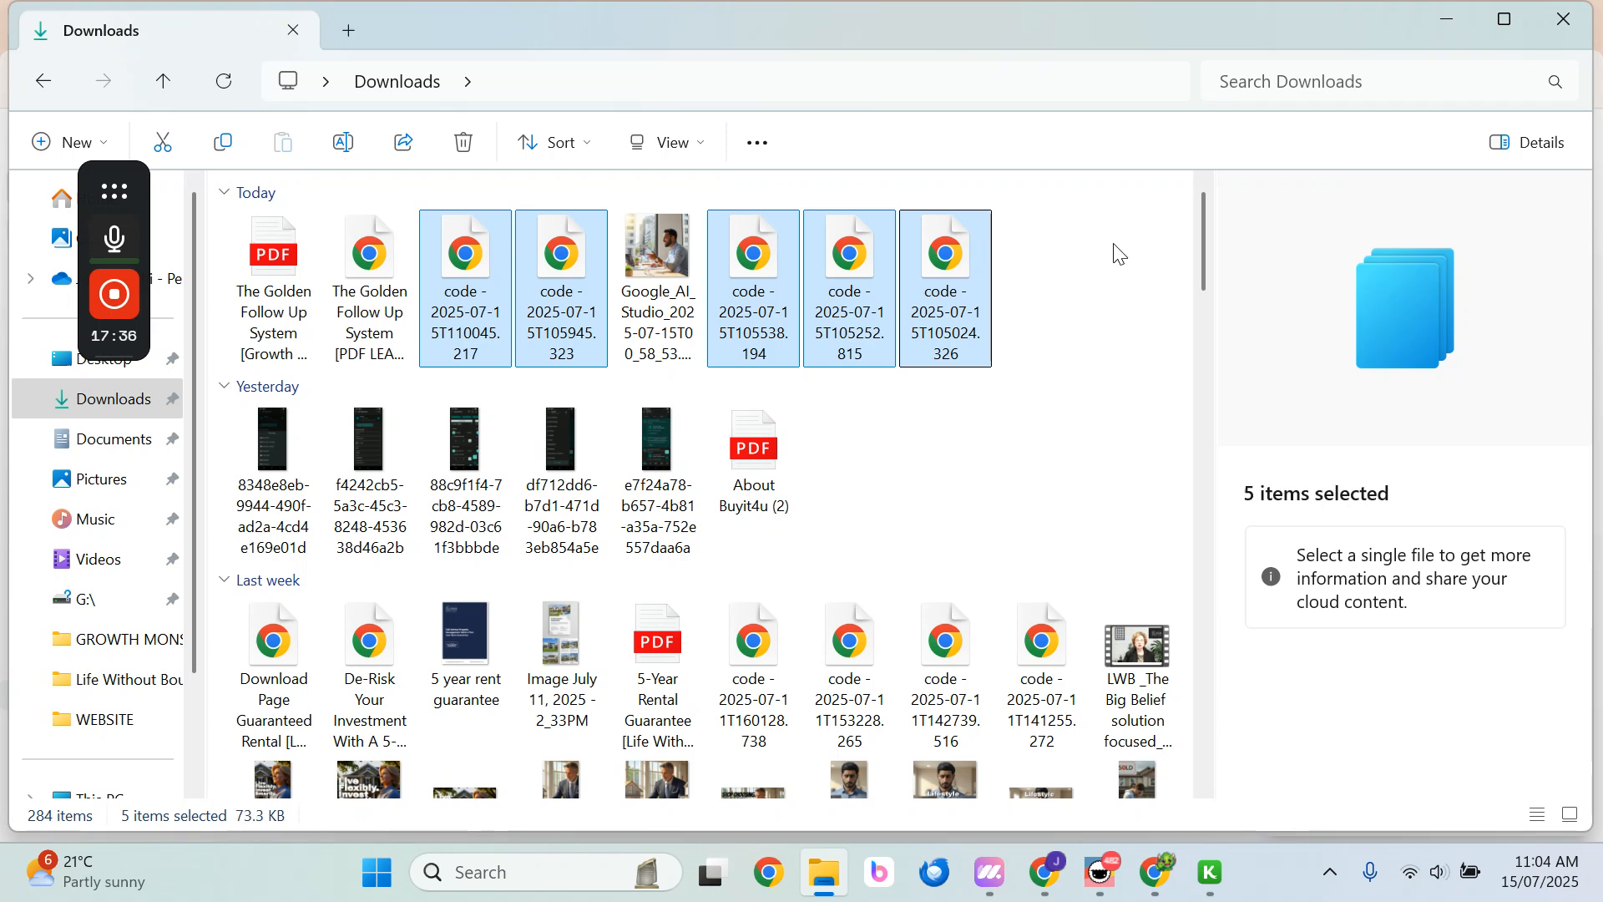
pyautogui.press('Delete')
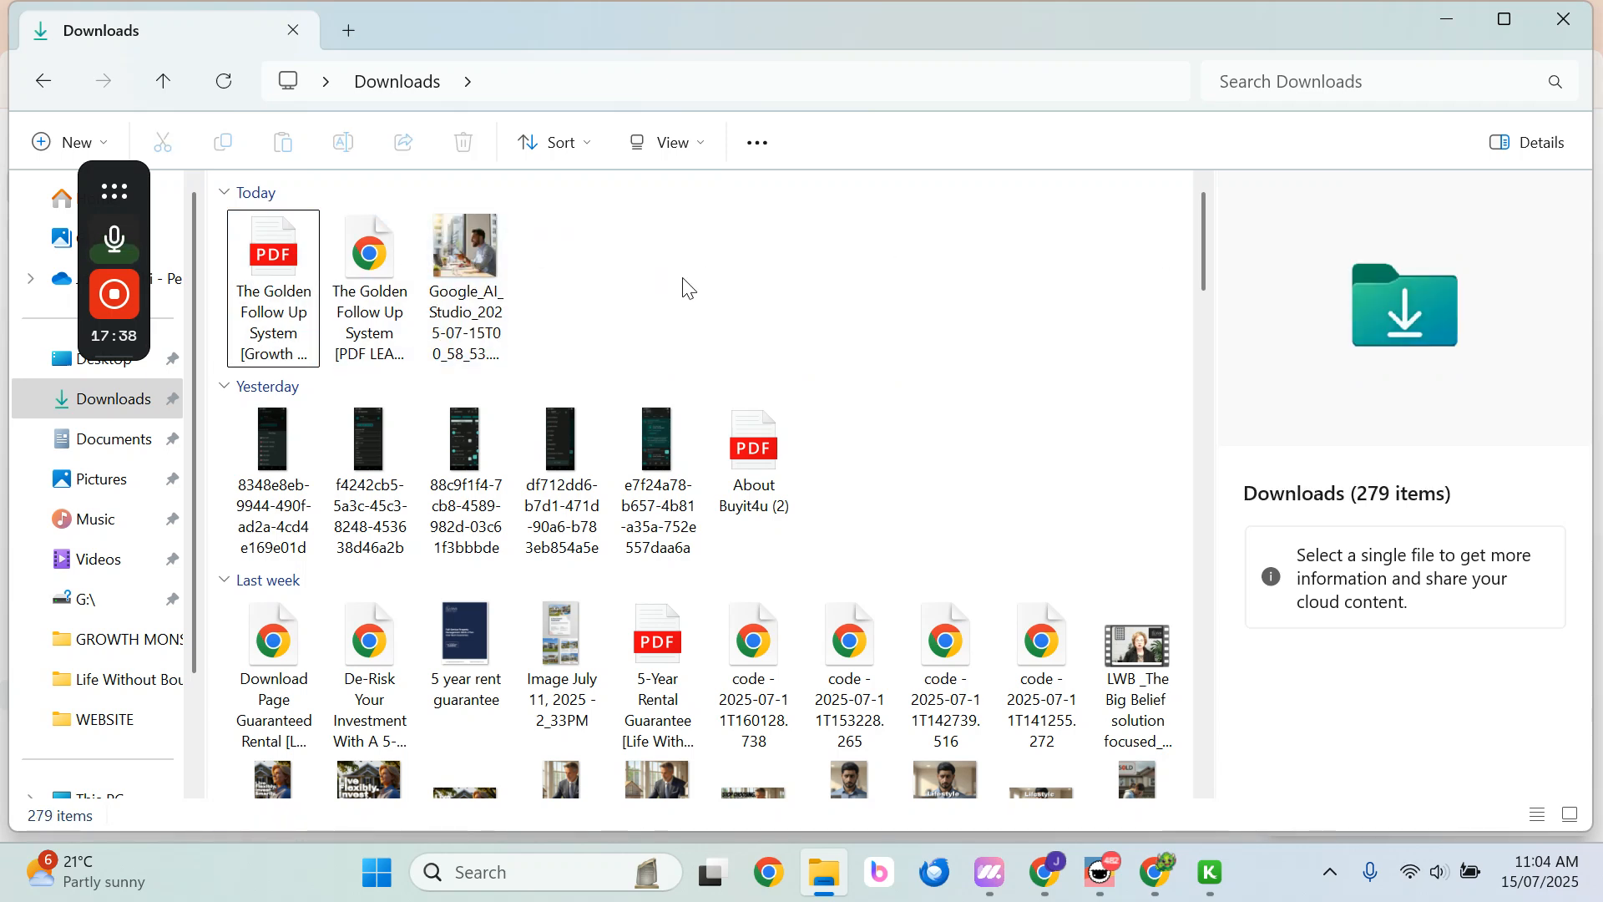
pyautogui.moveTo(687, 286); pyautogui.dragTo(255, 247)
pyautogui.click(654, 260)
pyautogui.moveTo(645, 294); pyautogui.dragTo(251, 247)
pyautogui.click(637, 278)
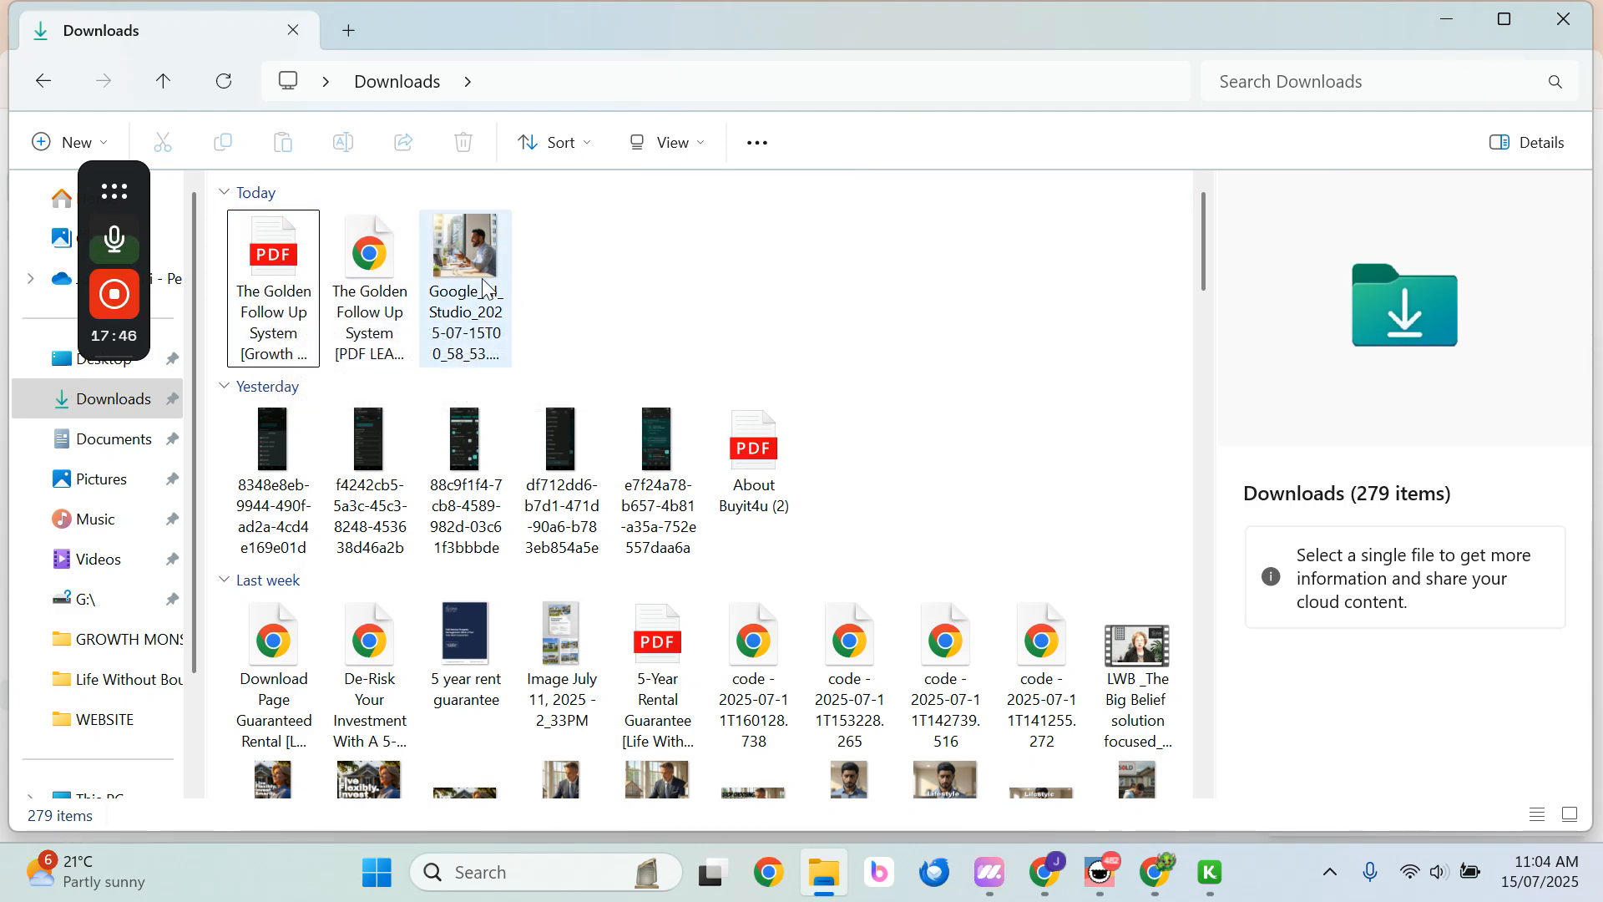
# Return to the Lead Magnets folder in Chrome's media storage and dismiss the list of uploaded items
pyautogui.click(1447, 20)
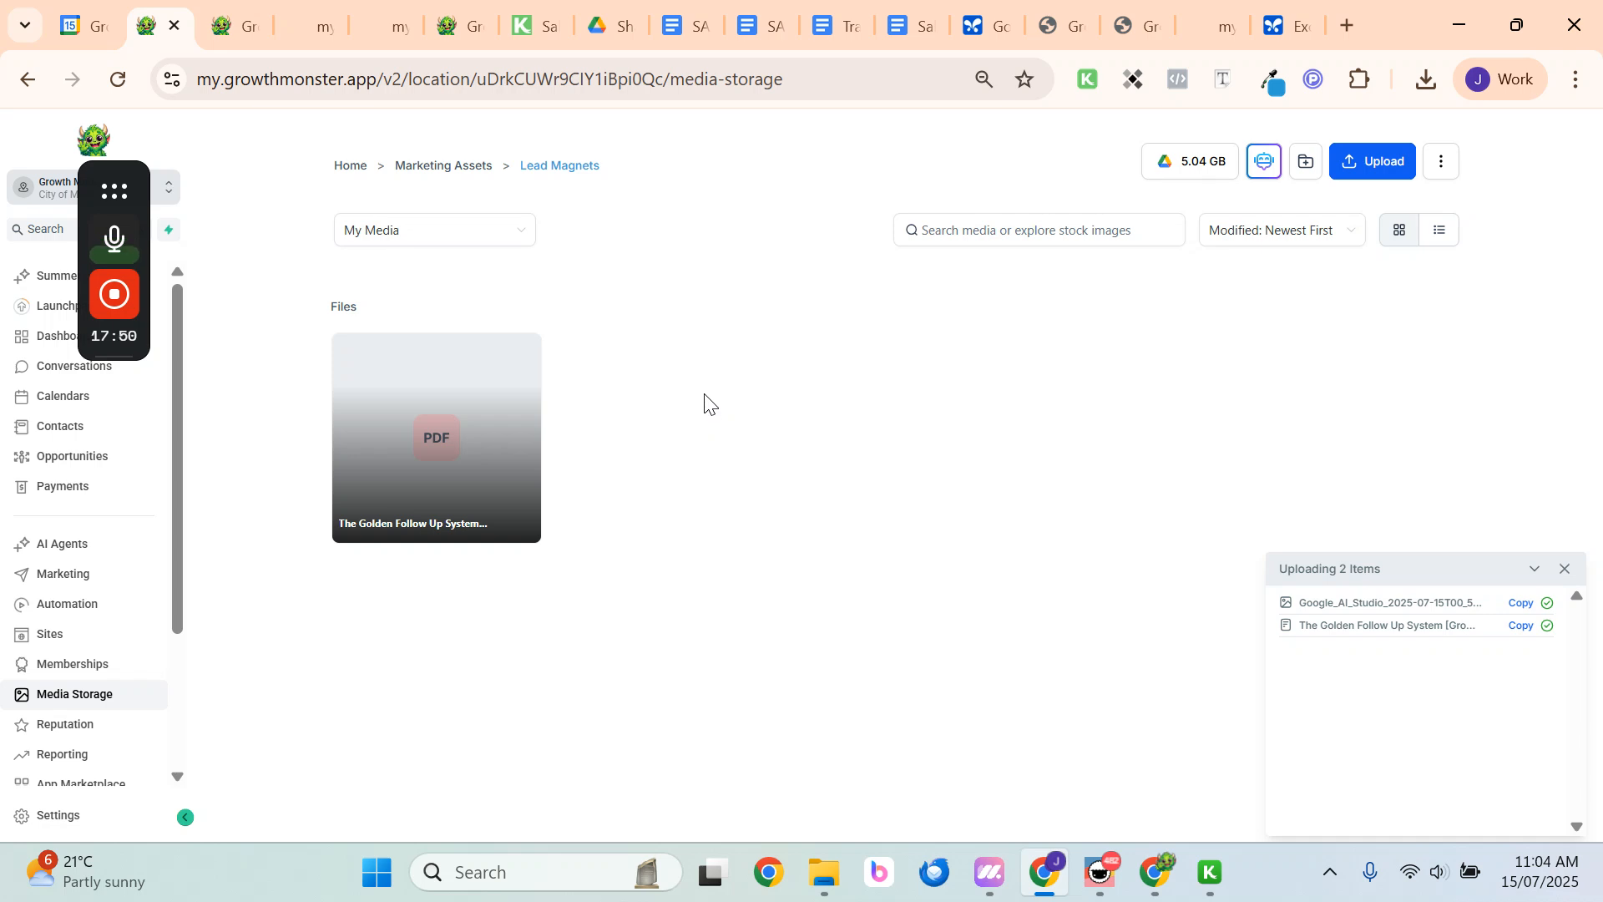
pyautogui.click(1565, 568)
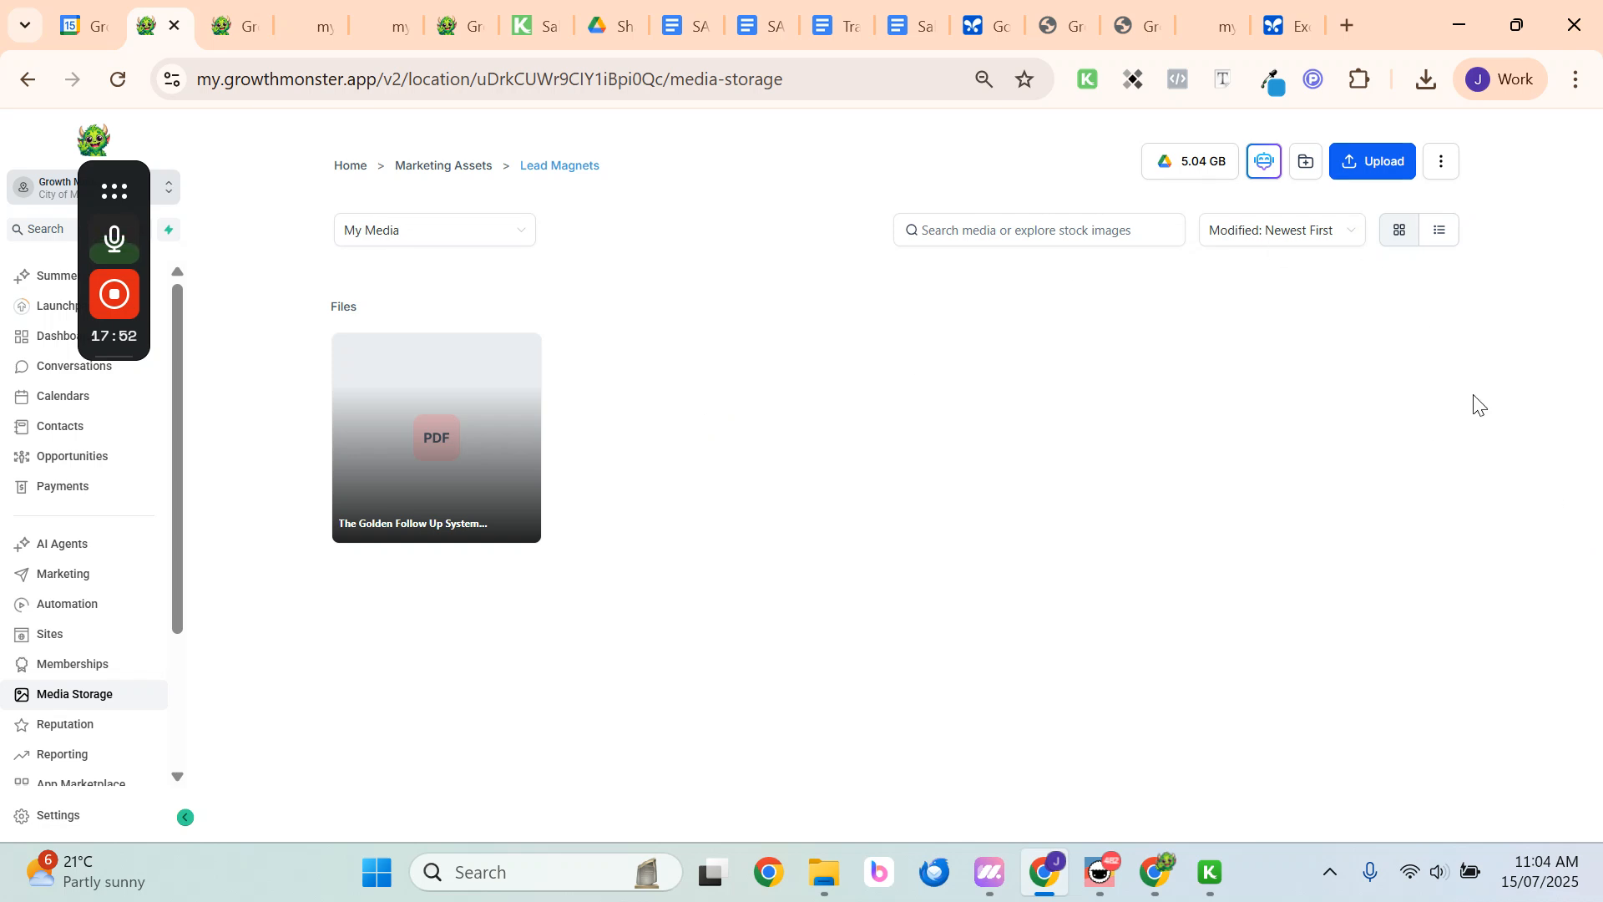